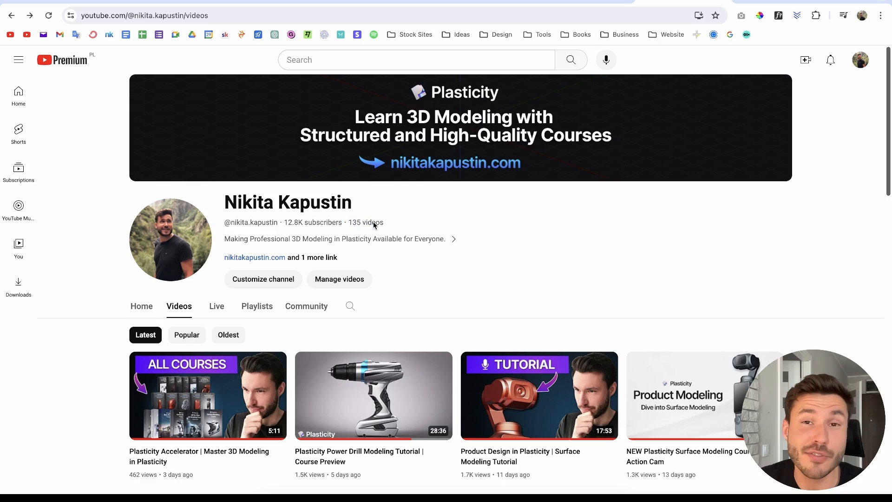
Browse the list of published videos on the YouTube channel to see which Plasticity tutorials are available
left_click_drag(886, 95, 885, 144)
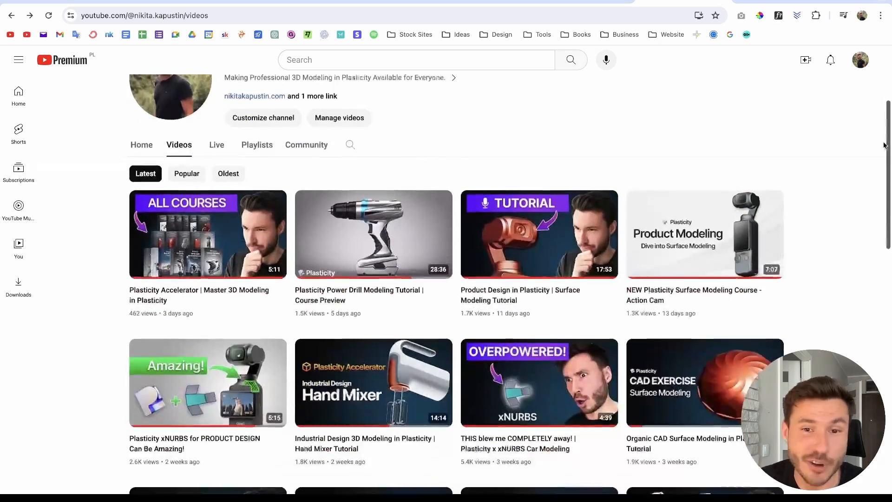
scroll(640, 146, "down", 5)
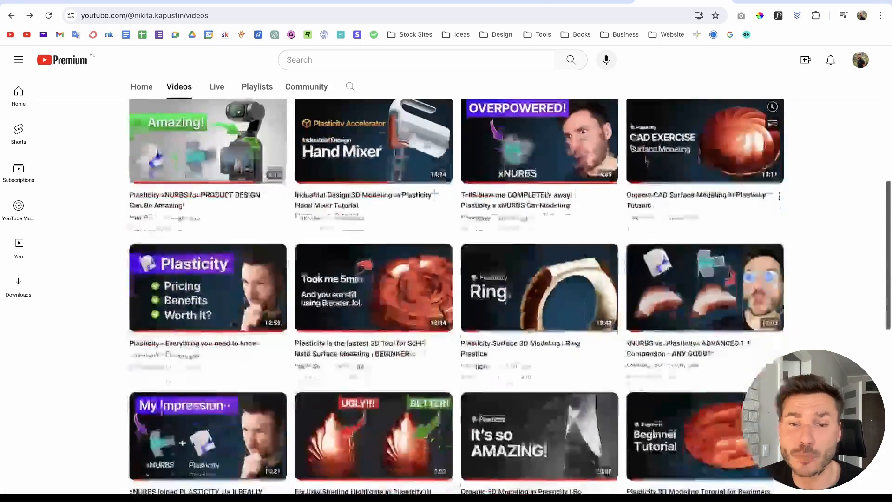
scroll(640, 171, "down", 2)
scroll(640, 171, "down", 7)
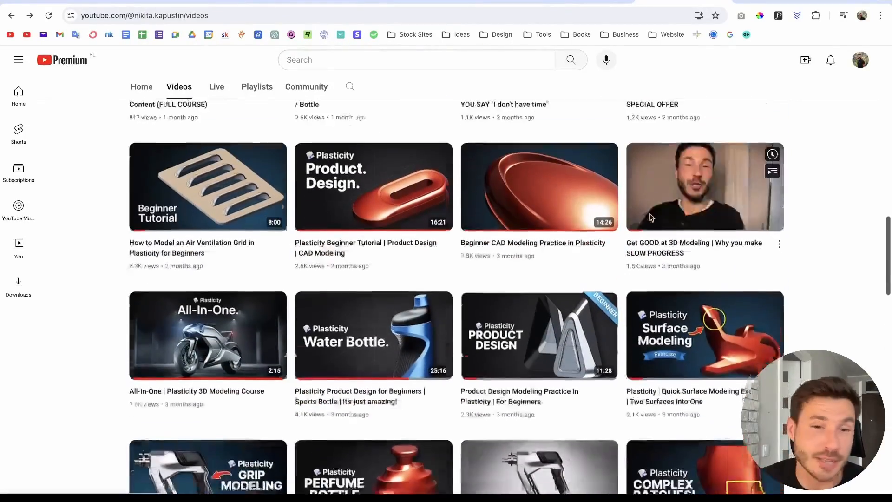
scroll(787, 235, "down", 4)
scroll(798, 236, "down", 4)
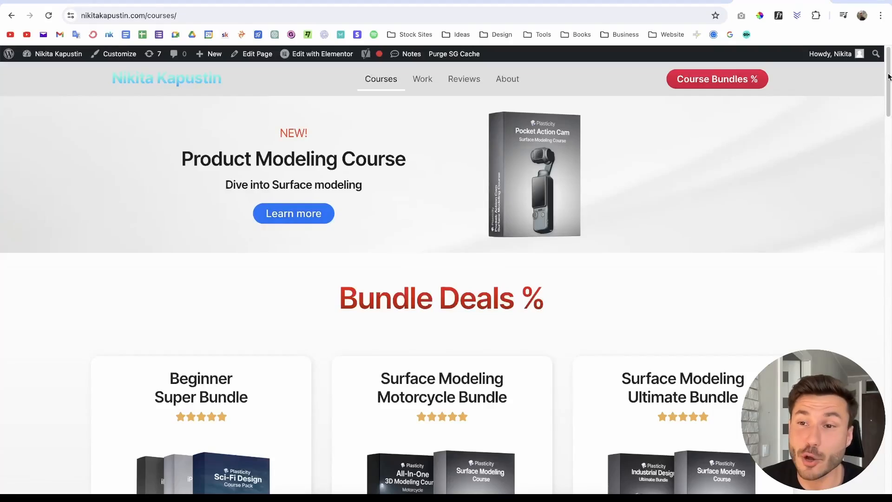
Look through the bundles, surface modeling, beginner and further courses on the courses website, and open its reviews page
left_click_drag(889, 77, 840, 250)
scroll(743, 212, "down", 1)
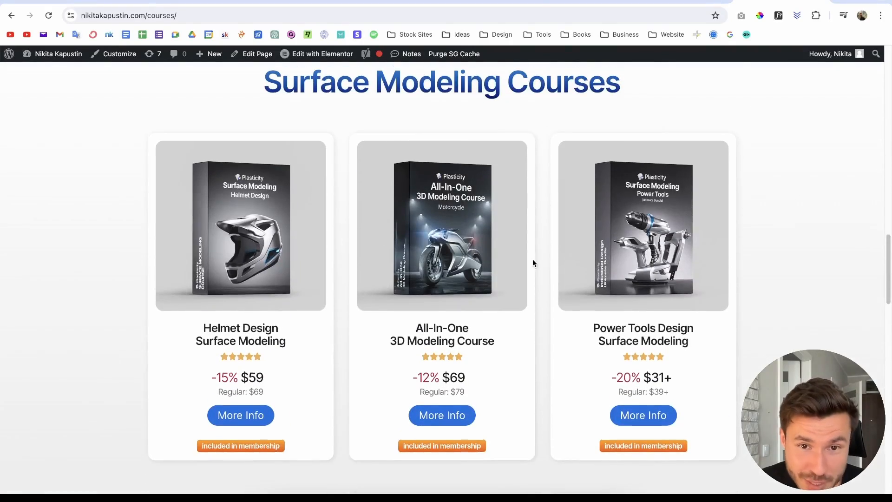
scroll(534, 265, "down", 7)
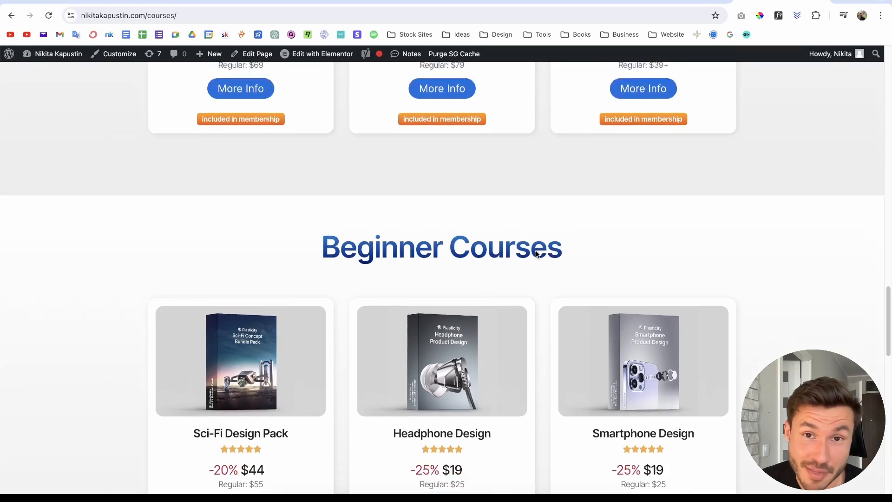
scroll(535, 255, "down", 10)
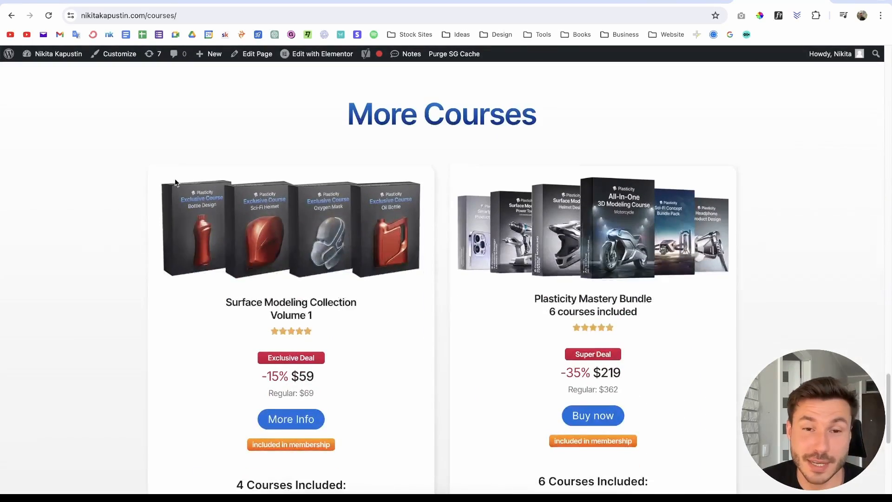
scroll(195, 183, "down", 3)
scroll(210, 184, "up", 20)
left_click(464, 79)
left_click_drag(887, 59, 860, 159)
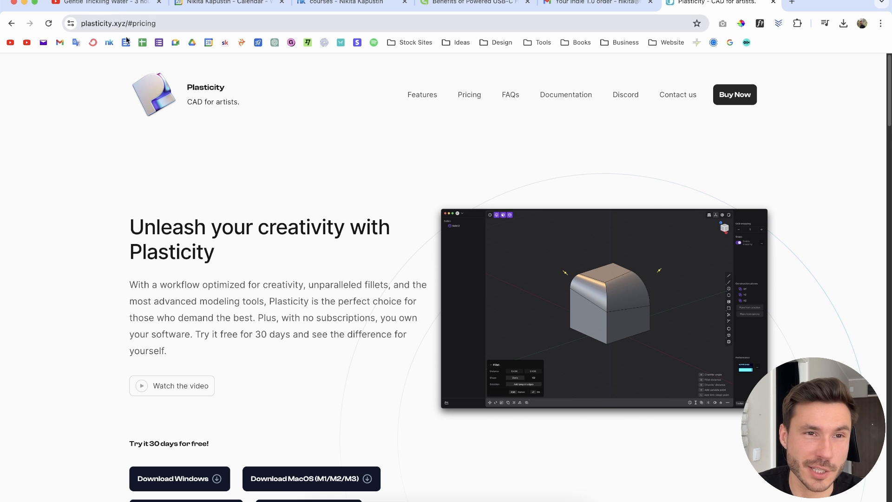
Find the trial downloads on the Plasticity website, switch to Finder and launch Plasticity.app from the Downloads folder
scroll(885, 91, "down", 3)
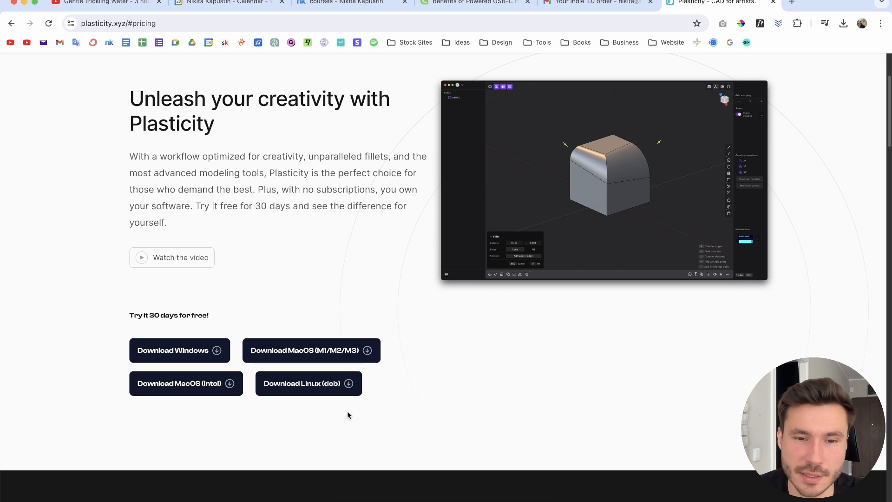
left_click(331, 499)
left_click(252, 165)
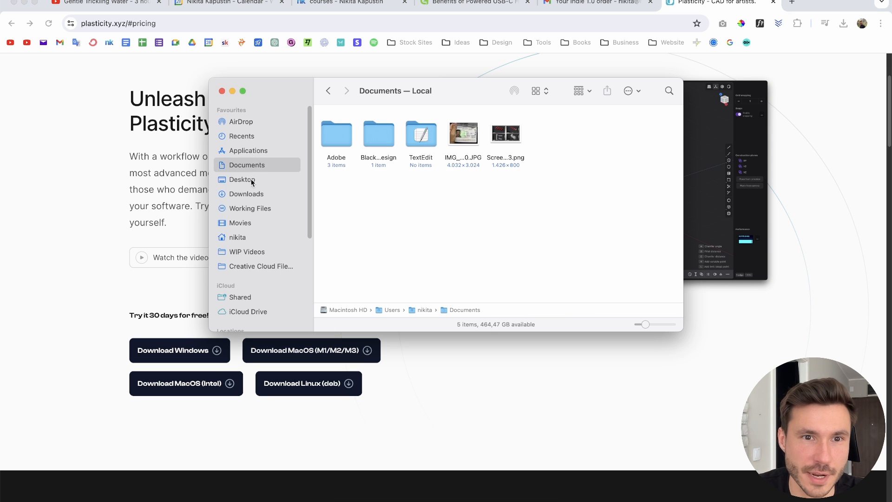
left_click(253, 193)
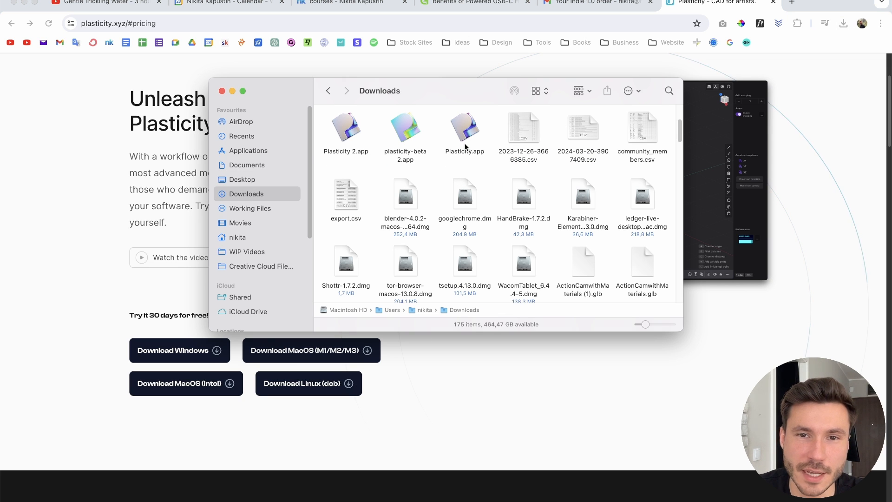
left_click(453, 155)
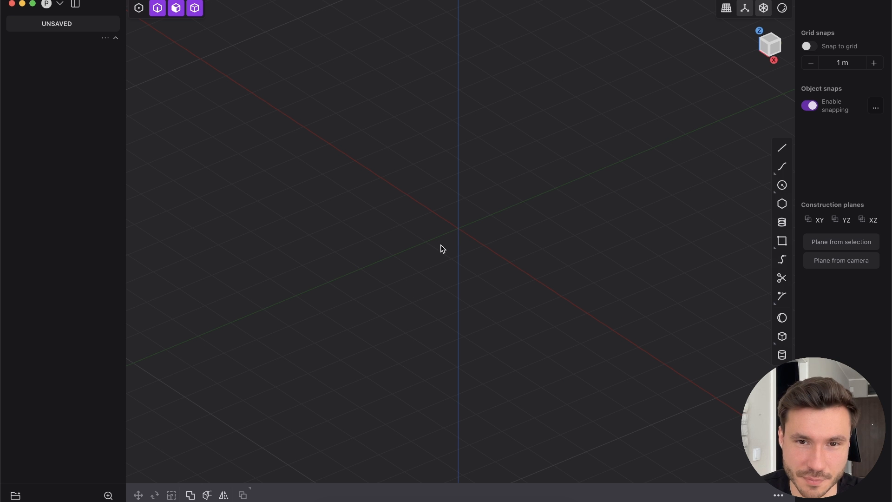
middle_click_drag(437, 240, 454, 219)
middle_click_drag(408, 235, 449, 210)
Switch to Google Chrome and compare the free trial, Indie and Studio plans in the Plasticity website's purchase section
left_click(437, 495)
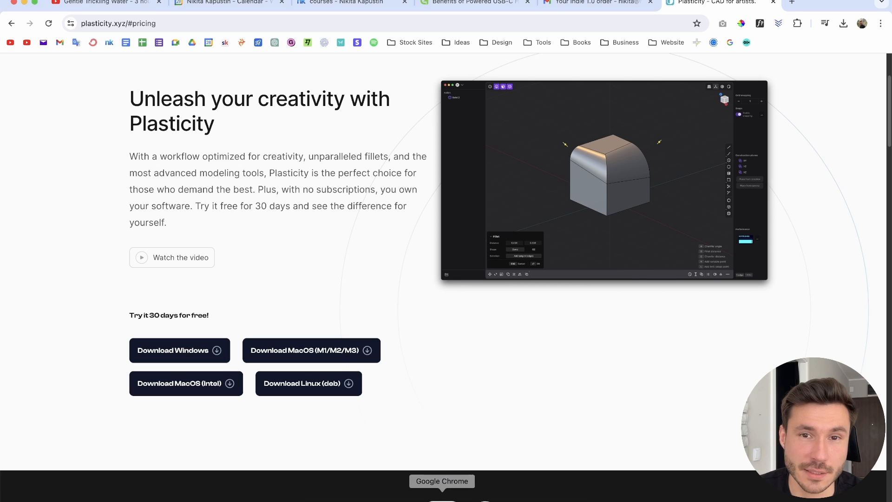
scroll(415, 328, "up", 5)
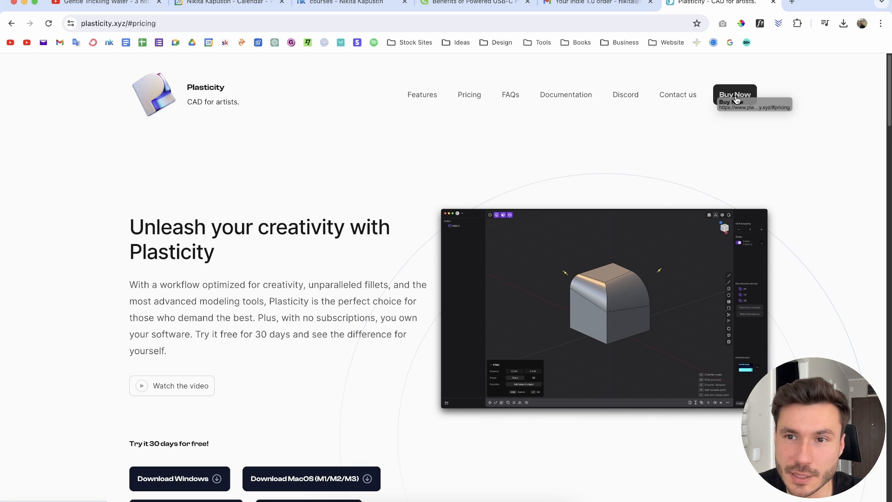
left_click(736, 96)
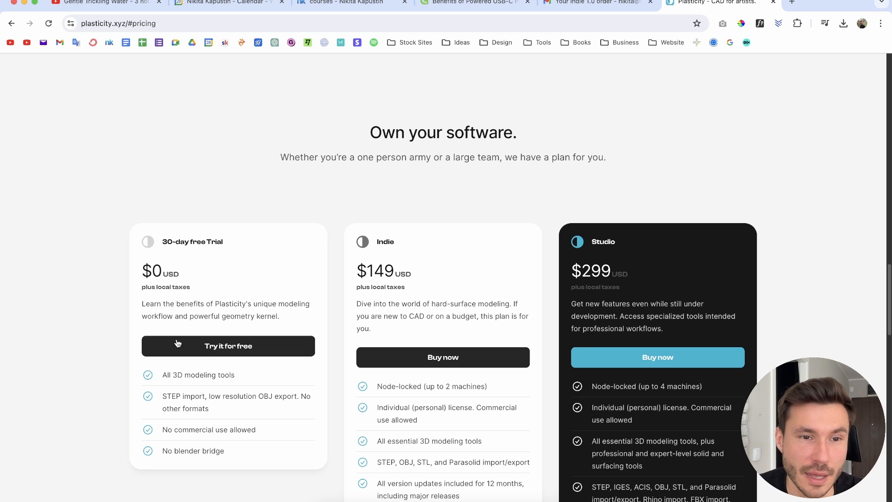
scroll(389, 202, "down", 3)
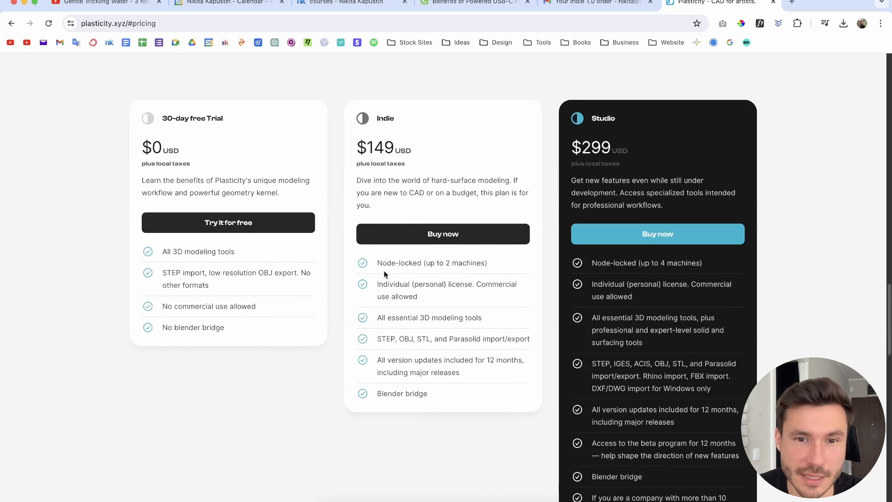
Open the Indie plan checkout, enter the discount code NIKITA without applying it, and close the order
left_click(443, 235)
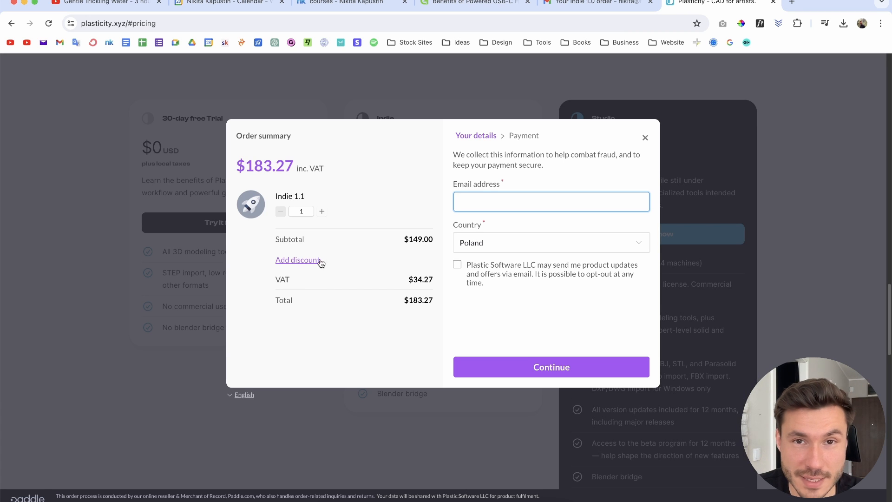
left_click(316, 263)
left_click(320, 286)
type("NIKITA")
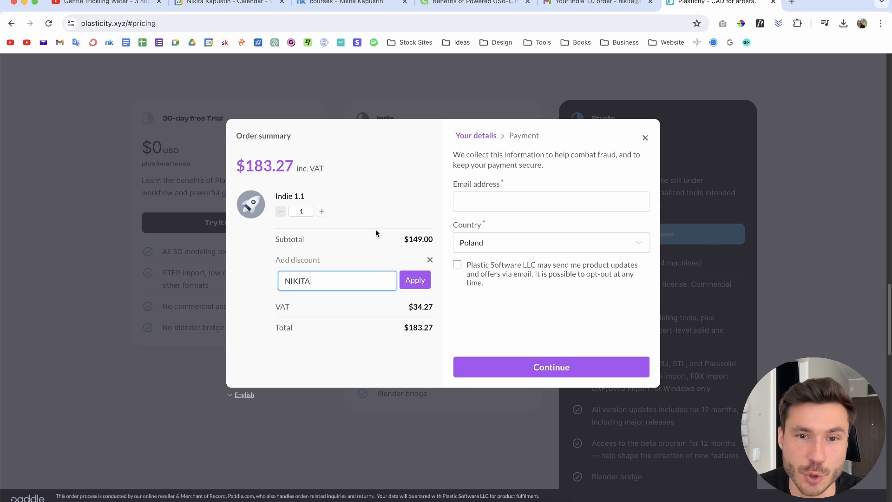
left_click_drag(409, 241, 434, 240)
left_click(326, 294)
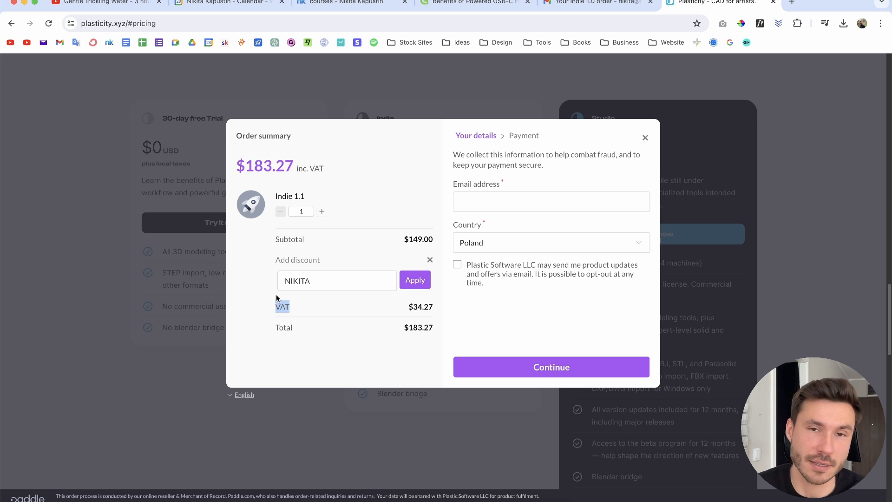
left_click(645, 138)
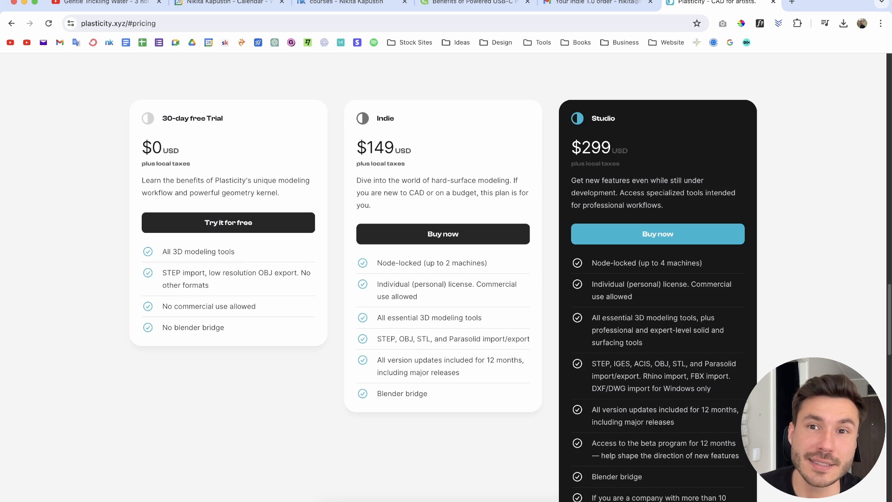
Open the "Your Indie 1.0 order" e-mail in Gmail and locate the license key in it
left_click(579, 2)
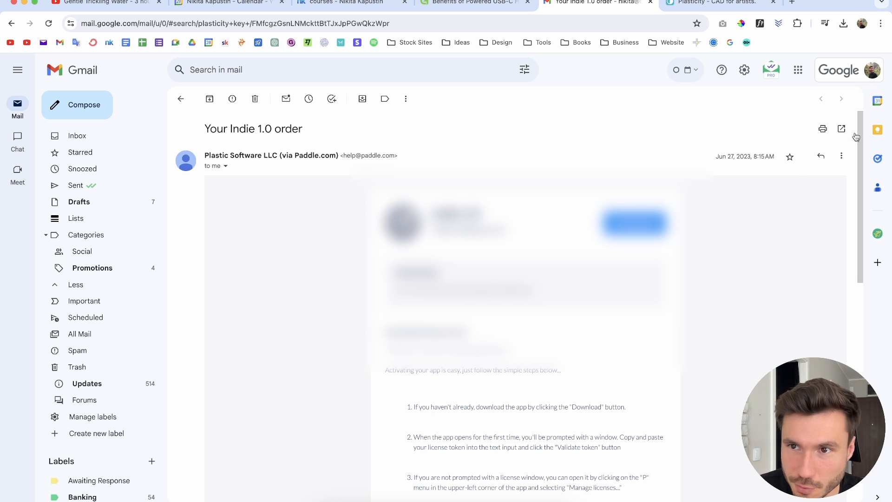
left_click_drag(863, 195, 863, 202)
left_click_drag(392, 264, 555, 284)
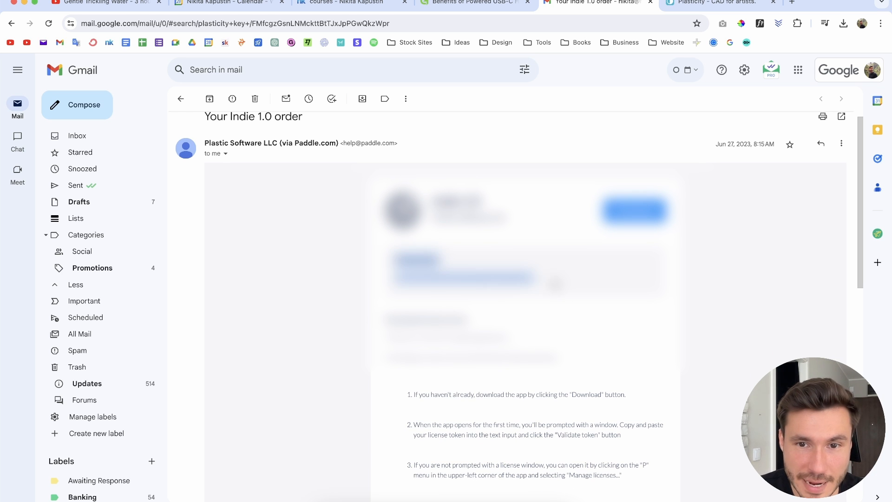
left_click(553, 281)
Switch to Plasticity, view the license details and activated devices in the license manager, and leave it
left_click(519, 500)
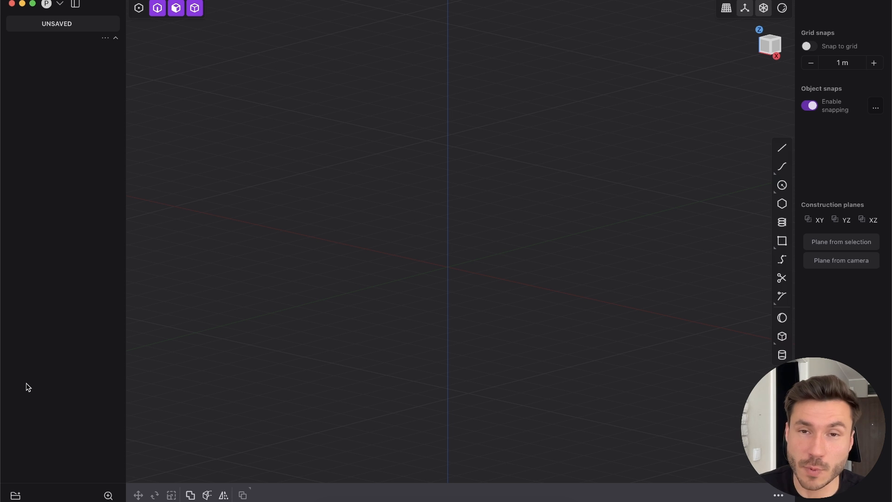
left_click(61, 6)
left_click(95, 147)
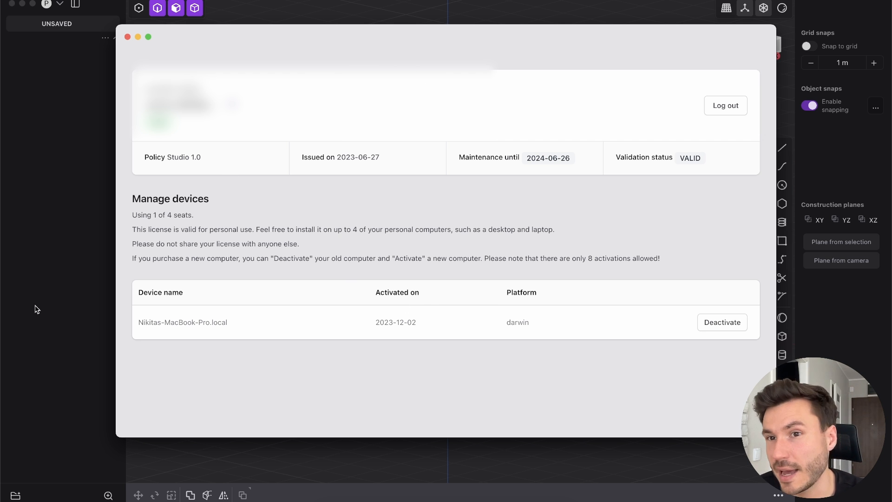
left_click(380, 14)
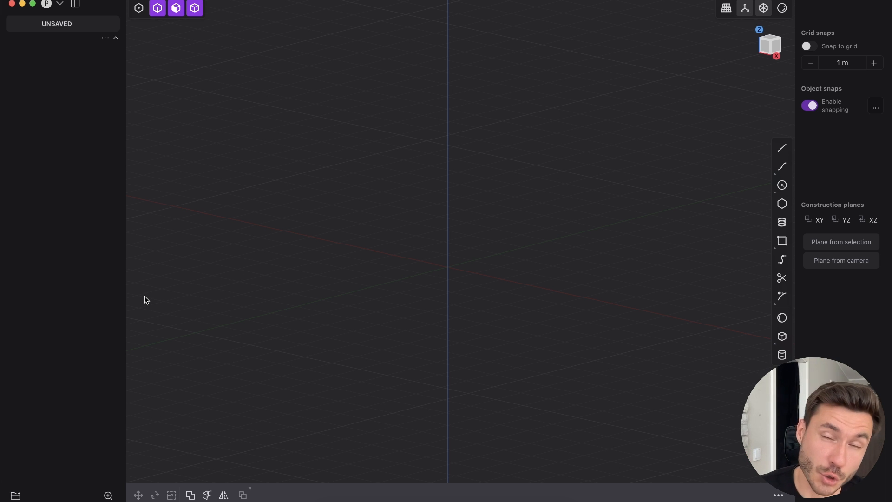
Switch to Google Chrome, start the Studio plan checkout, apply the discount code NIKITA, and close the order
key("super+Tab")
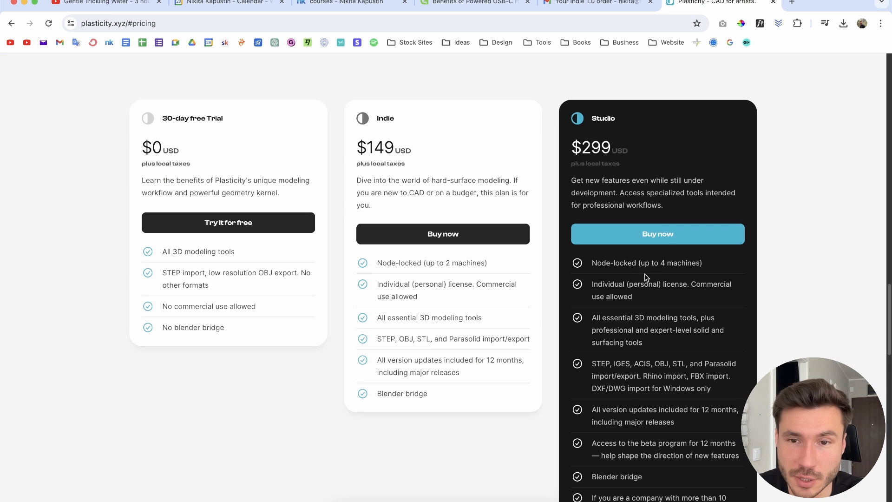
left_click(658, 234)
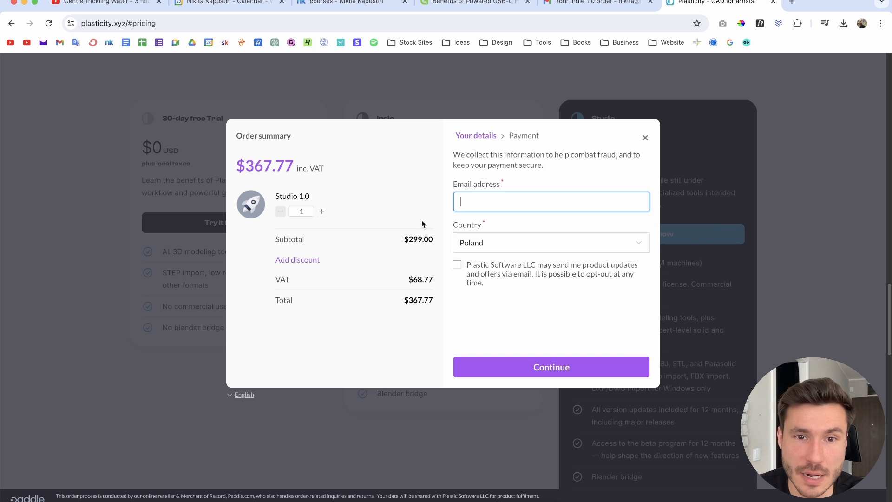
left_click(298, 259)
type("NIKITA")
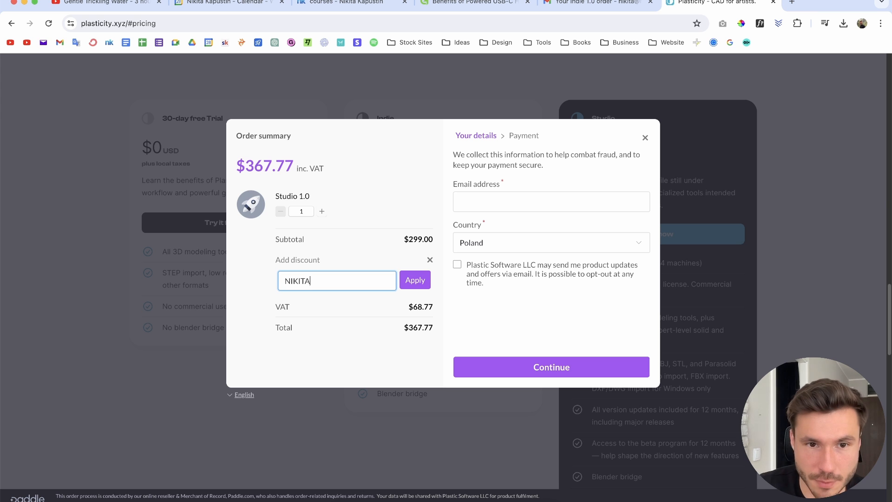
key("Return")
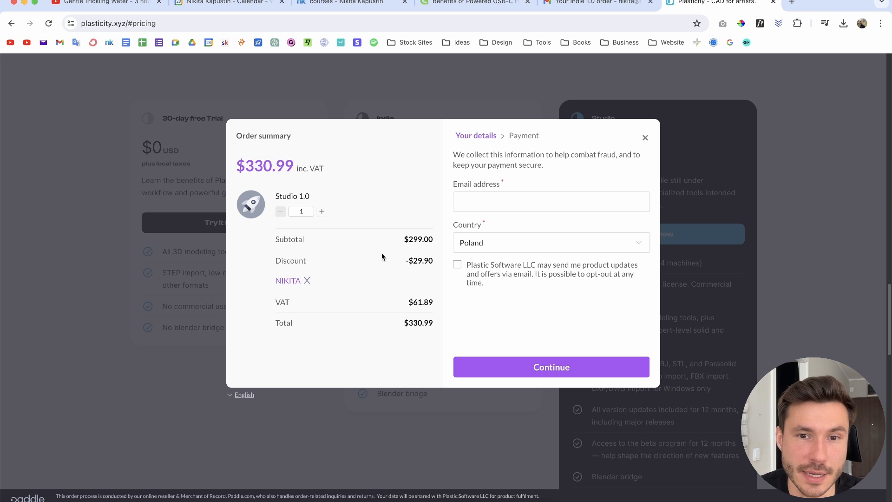
left_click_drag(270, 265, 452, 289)
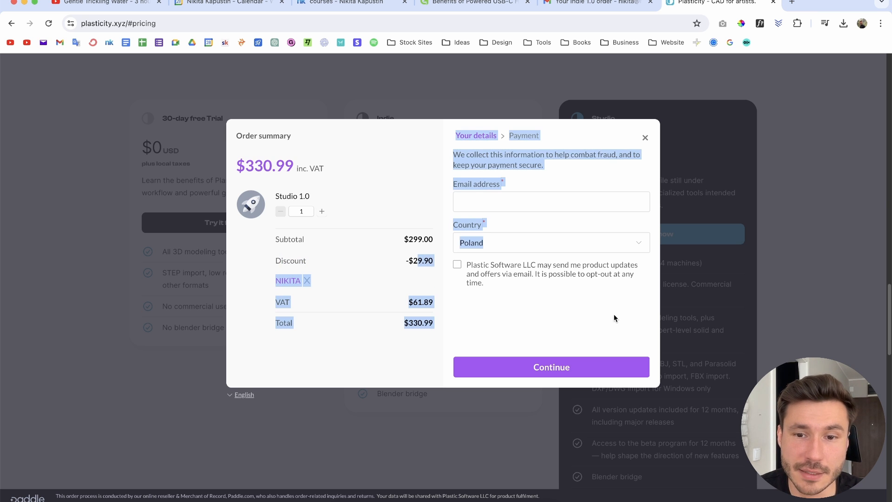
left_click(645, 138)
Return to the order e-mail in Gmail and read the download and license activation instructions down to the Discord link
left_click(597, 3)
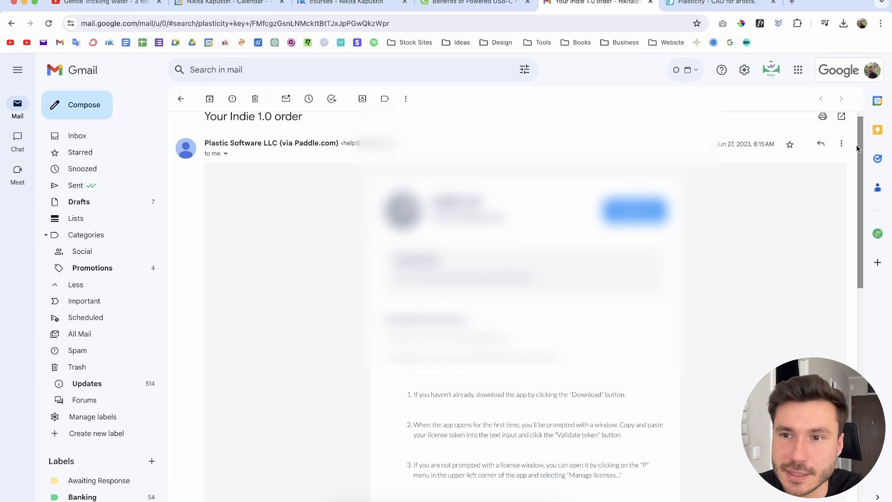
left_click_drag(860, 149, 854, 227)
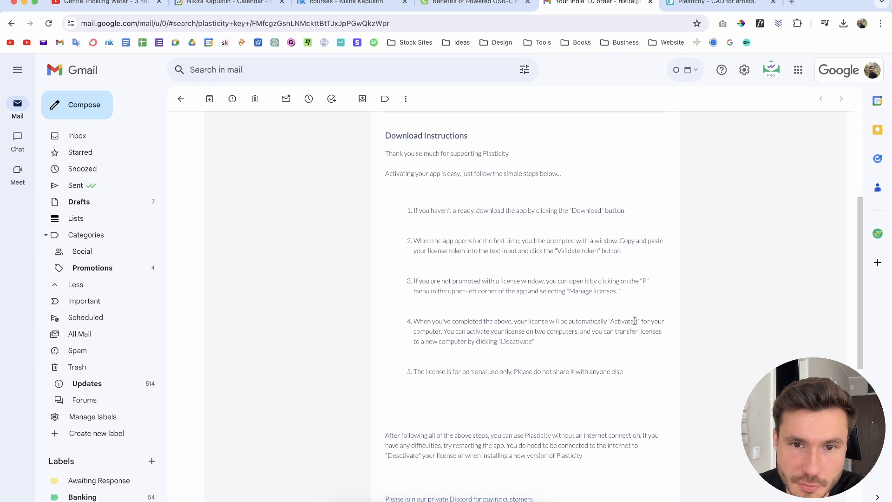
left_click_drag(862, 222, 858, 240)
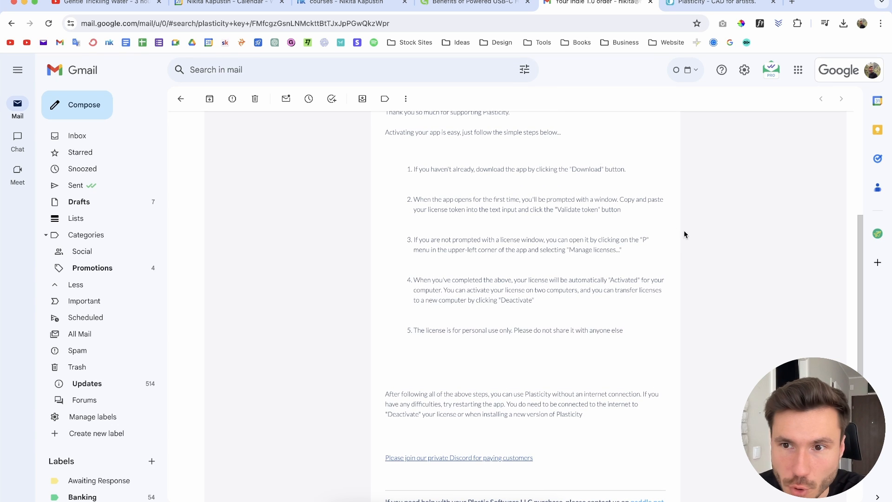
mouse_move(859, 262)
left_mouse_down()
mouse_move(858, 304)
mouse_move(859, 265)
left_mouse_up()
left_click_drag(381, 419, 420, 419)
left_click(415, 424)
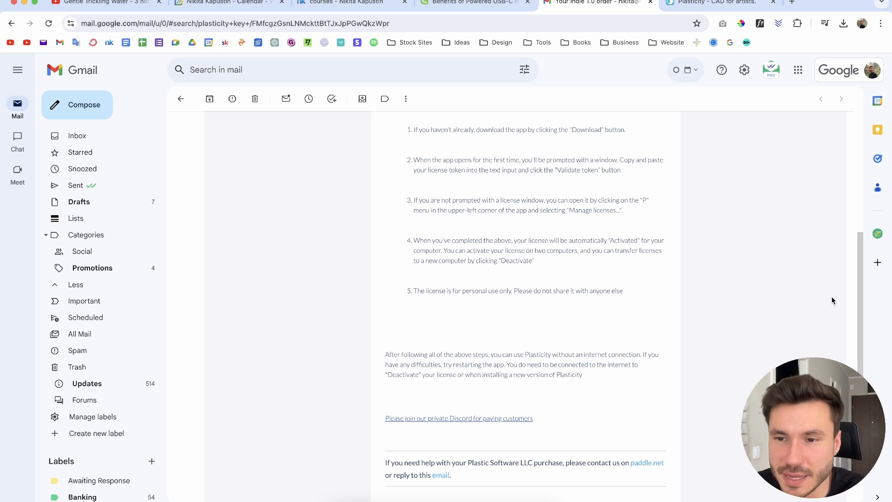
mouse_move(858, 304)
left_mouse_down()
mouse_move(857, 285)
mouse_move(856, 301)
left_mouse_up()
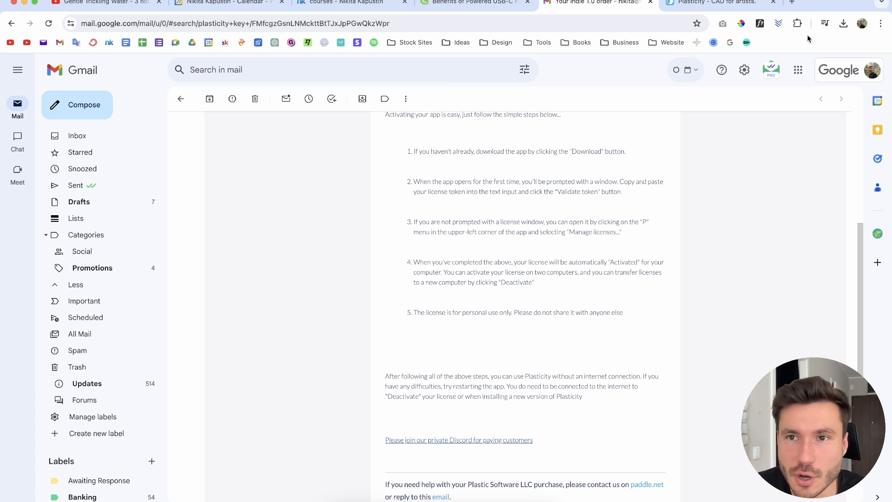
Finish reading the license activation steps and open the private Discord invitation for paying customers
left_click_drag(417, 294, 575, 330)
left_click(564, 394)
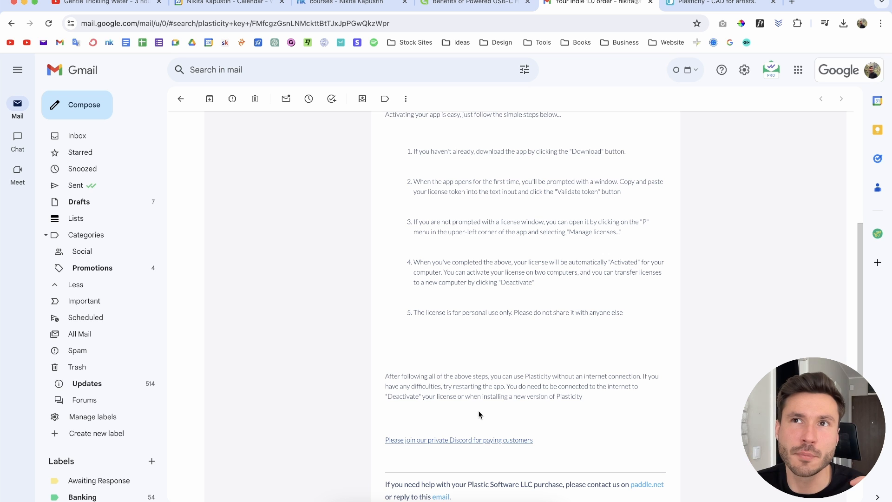
left_click(437, 442)
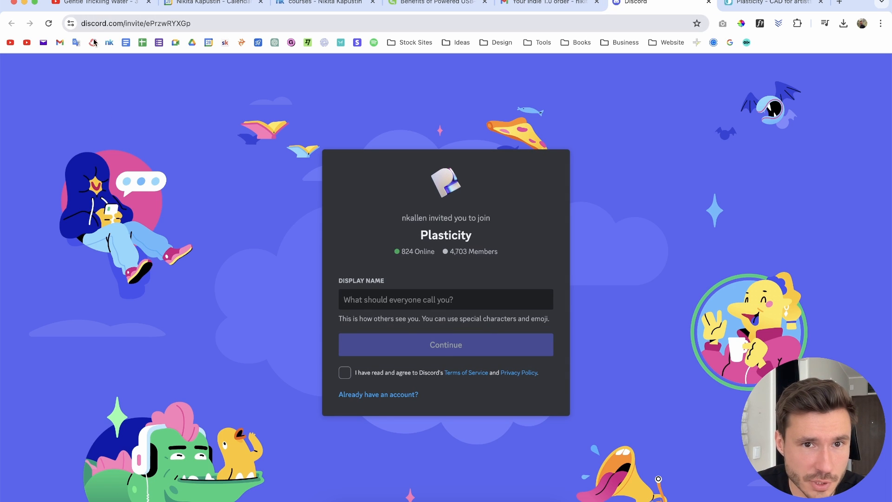
left_click(407, 297)
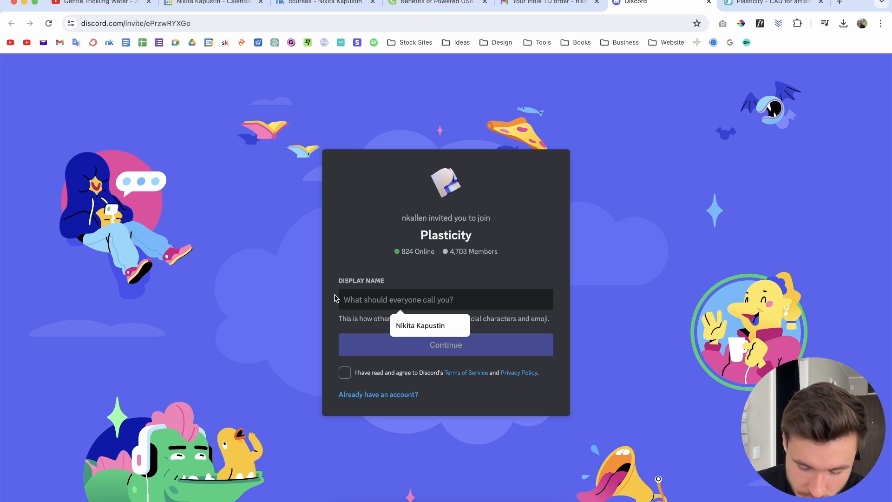
left_click(241, 295)
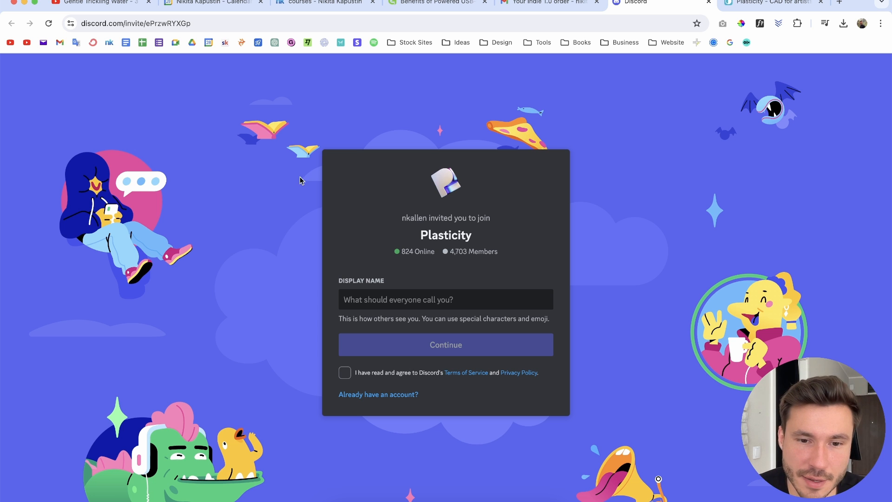
Switch to the Discord app, open the Plasticity server and look through its channel list
key("super+space")
type("disc")
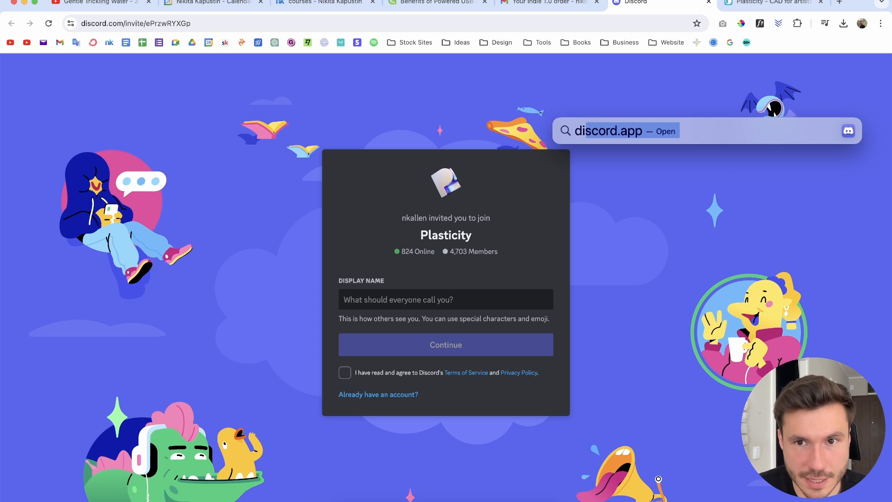
key("Return")
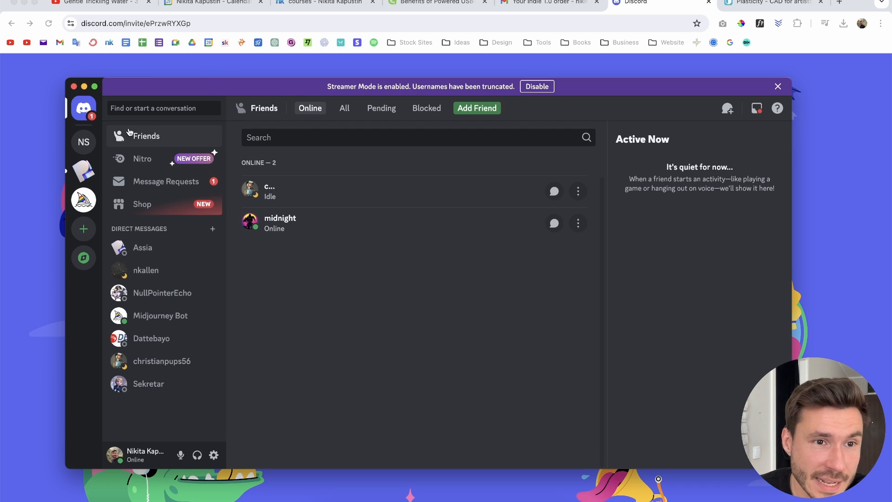
left_click(93, 178)
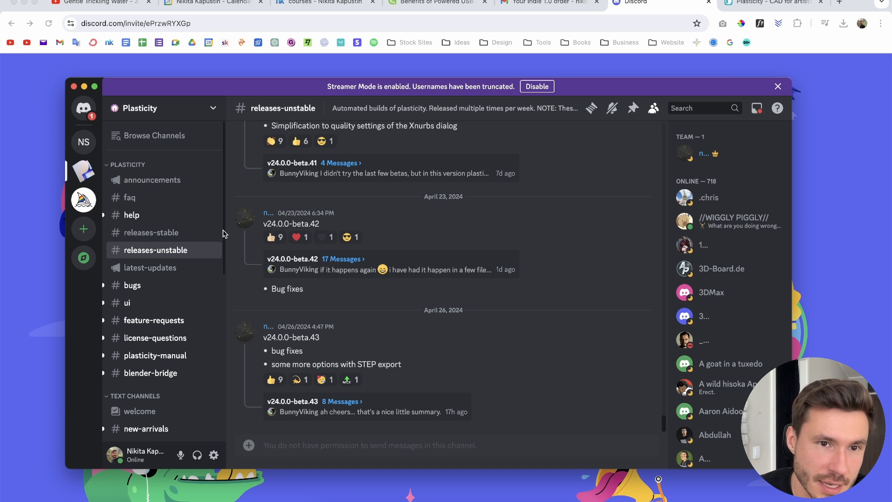
scroll(162, 302, "down", 3)
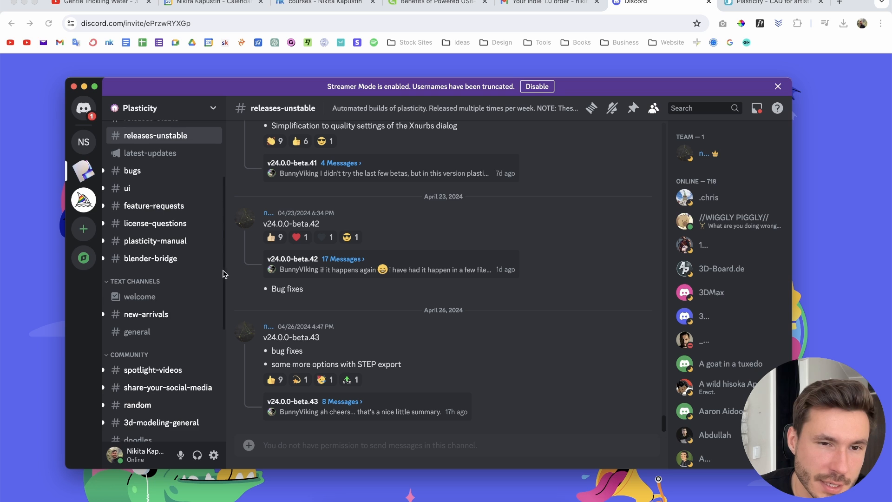
scroll(222, 242, "up", 3)
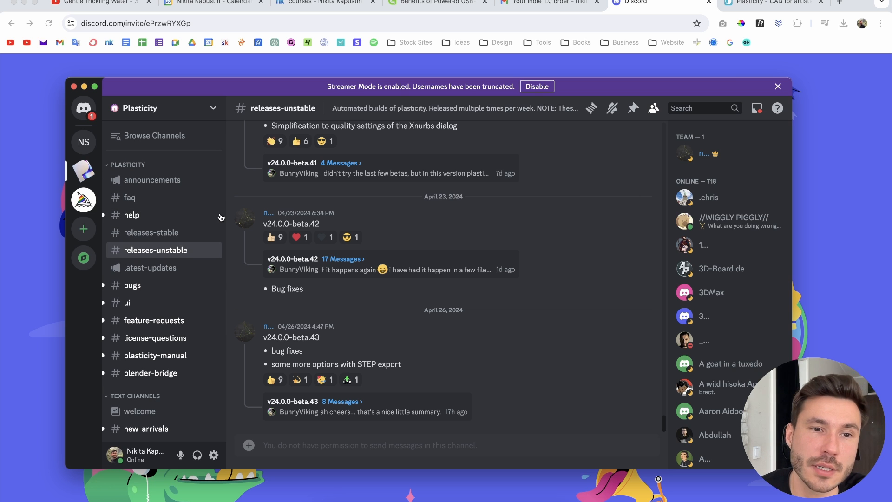
Open the v24.0.0-beta.43 thread in the releases-unstable channel and view its downloadable builds
mouse_move(143, 258)
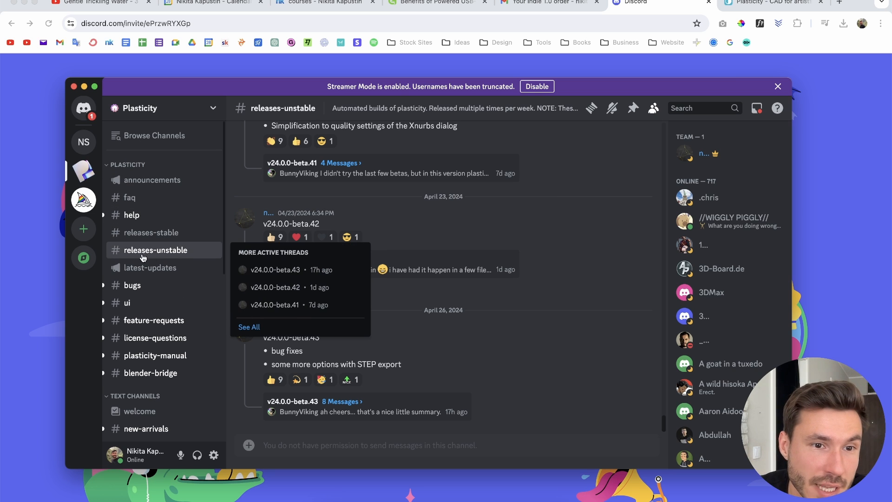
left_click_drag(157, 256, 154, 254)
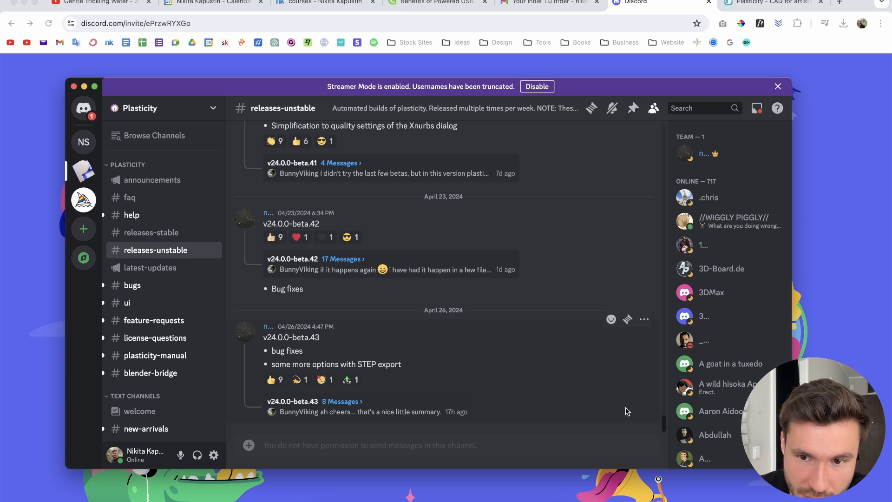
mouse_move(181, 251)
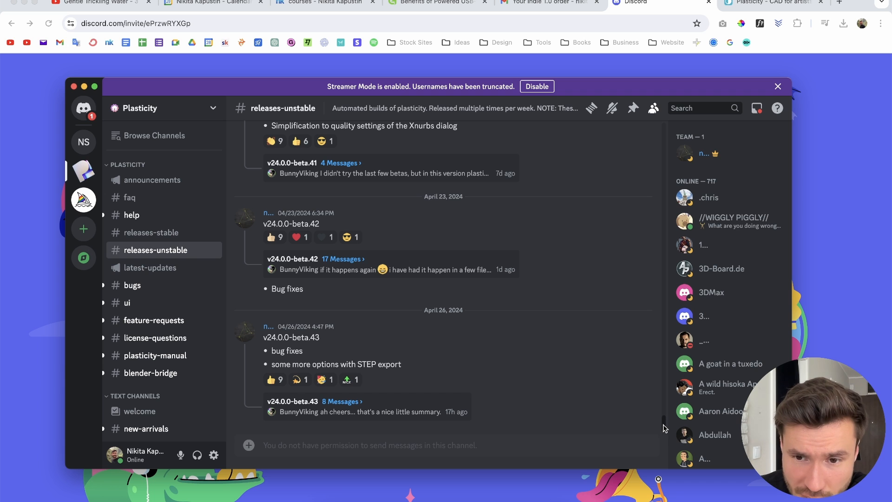
left_click(301, 412)
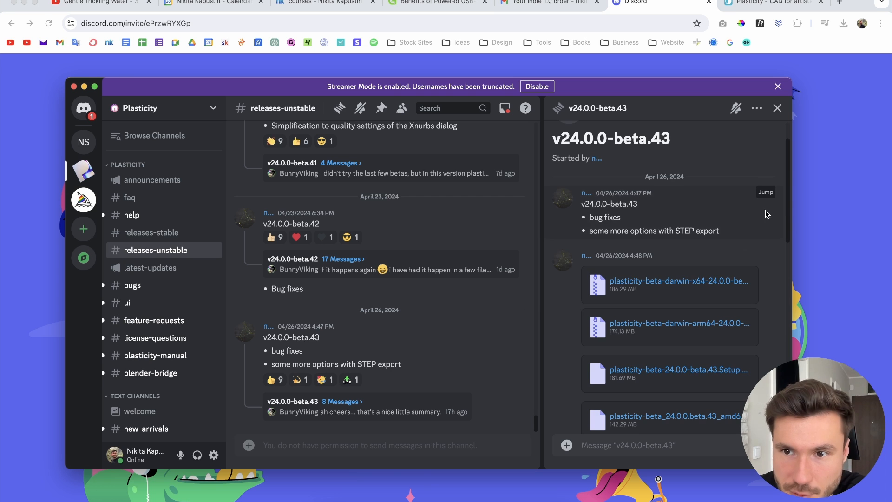
left_click_drag(786, 207, 790, 163)
scroll(786, 195, "down", 3)
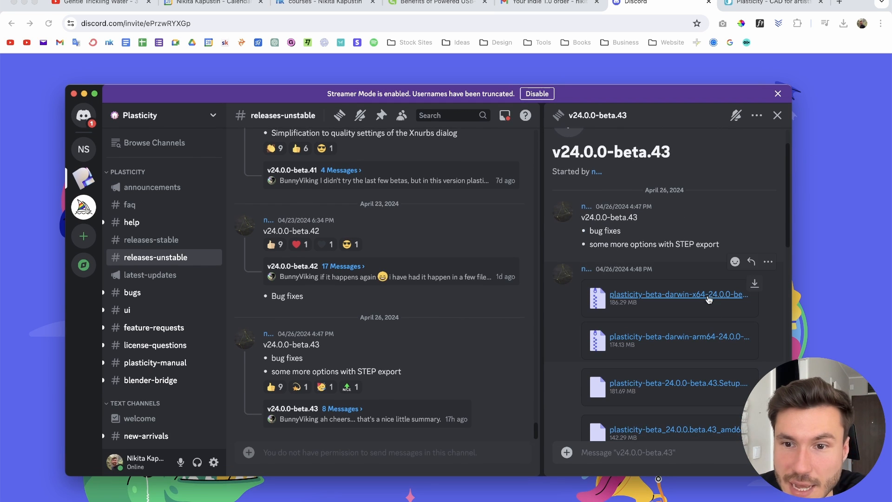
scroll(783, 219, "down", 2)
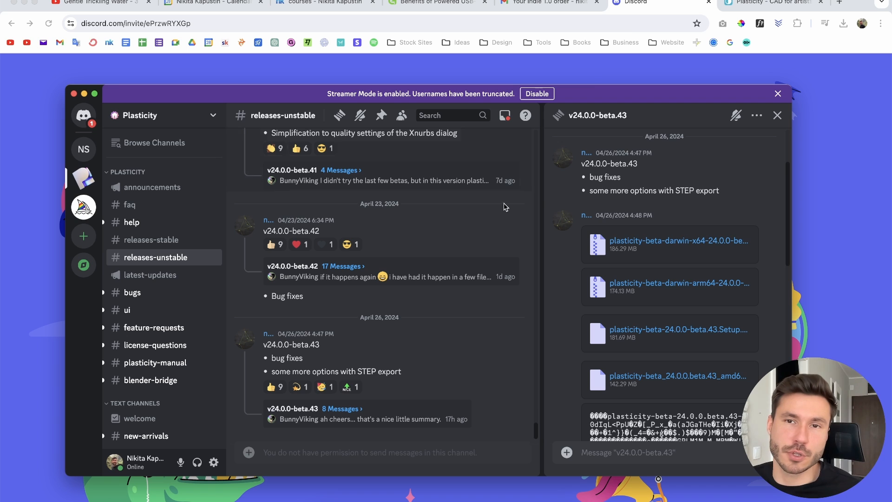
Launch plasticity-beta 2.app from the Downloads folder in Finder and switch to the empty Plasticity scene
left_click(333, 501)
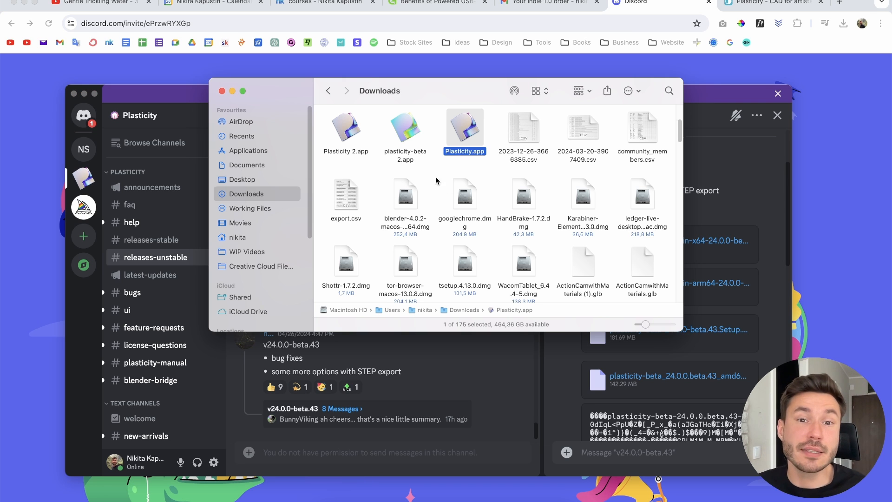
double_click(408, 134)
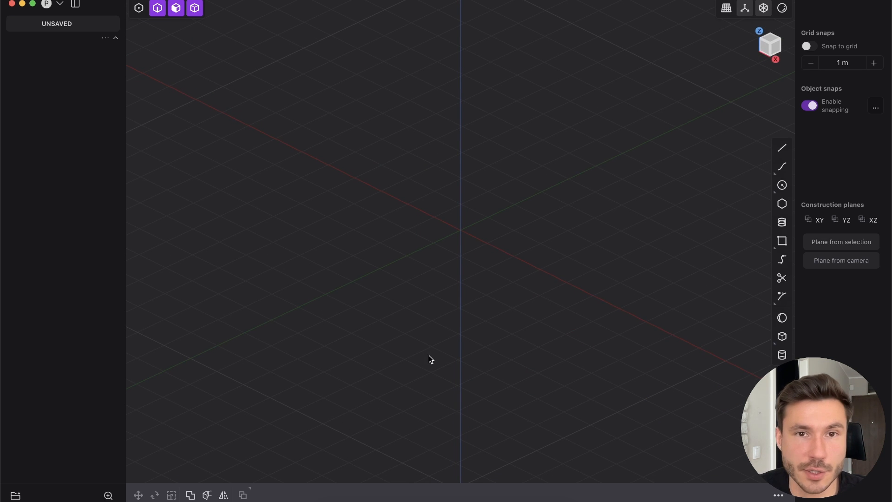
key("super+Tab")
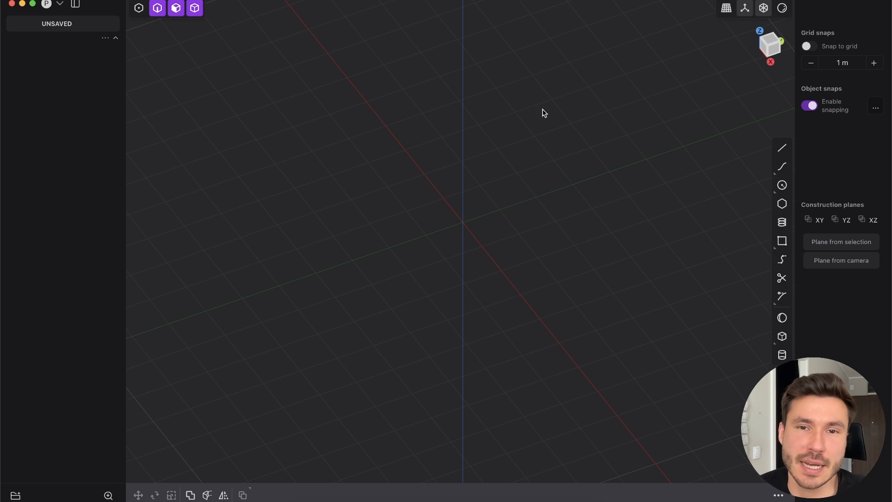
middle_click_drag(486, 191, 514, 271)
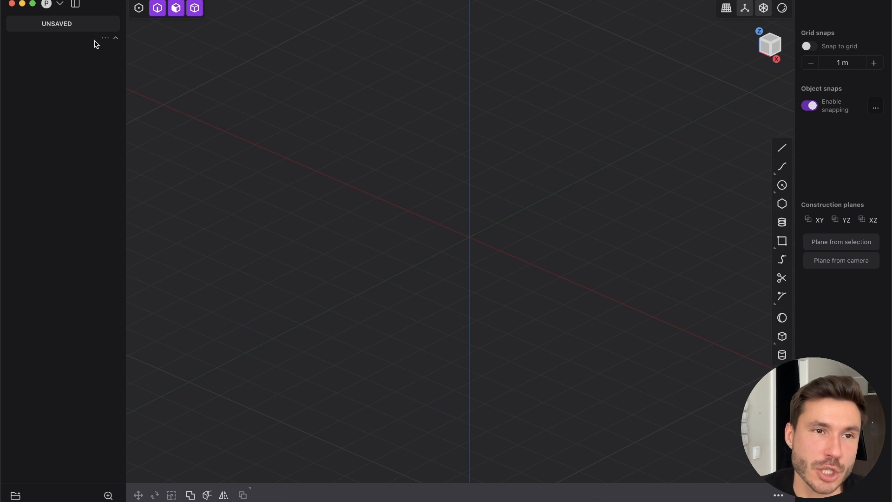
middle_click_drag(468, 253, 484, 225)
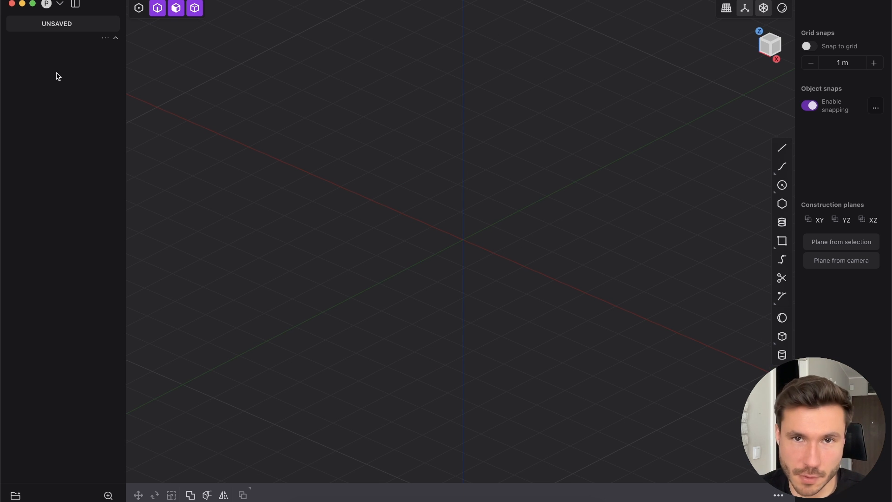
Open the navigation preferences and choose the Blender navigation preset
left_click(55, 9)
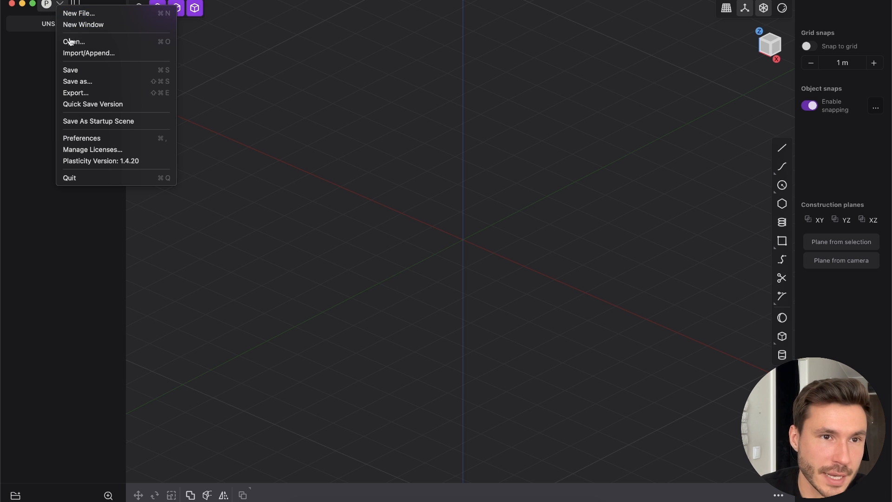
left_click(89, 142)
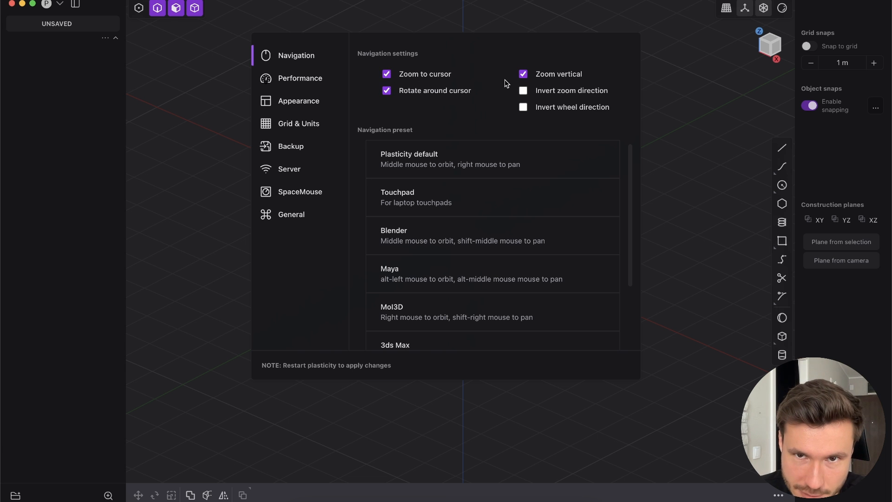
mouse_move(631, 161)
left_mouse_down()
mouse_move(627, 273)
mouse_move(619, 165)
left_mouse_up()
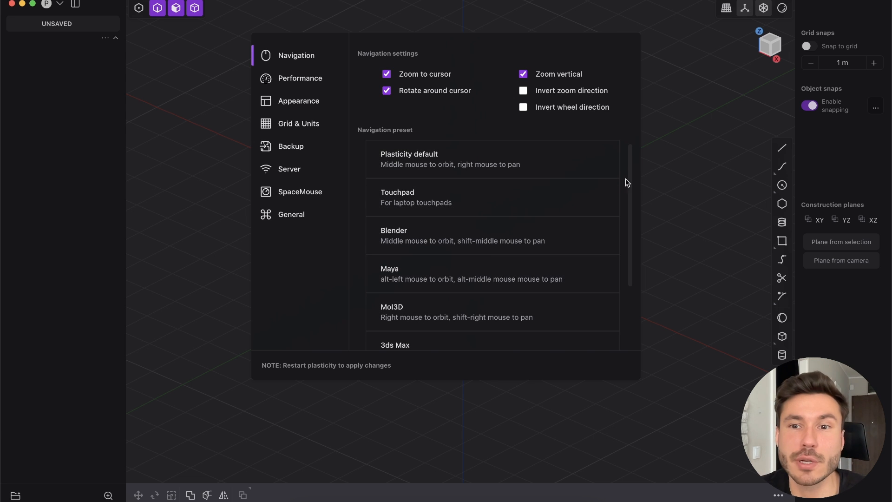
mouse_move(631, 164)
left_mouse_down()
mouse_move(630, 183)
mouse_move(626, 159)
left_mouse_up()
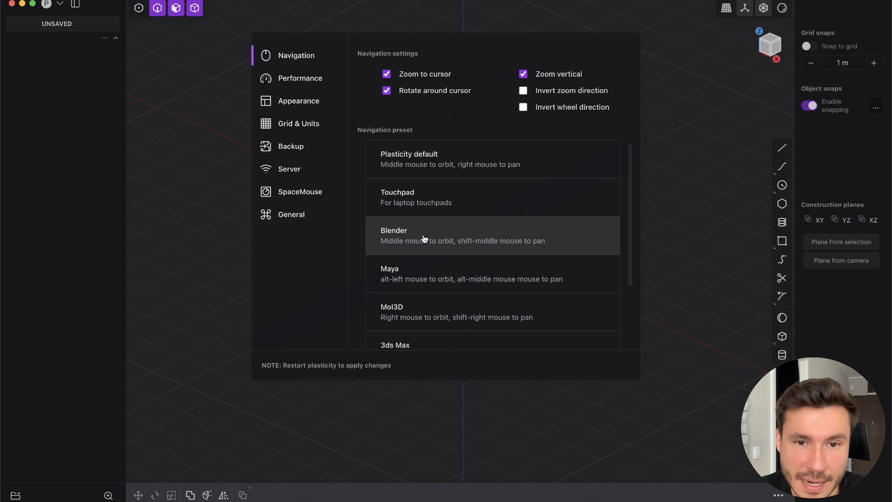
left_click(405, 242)
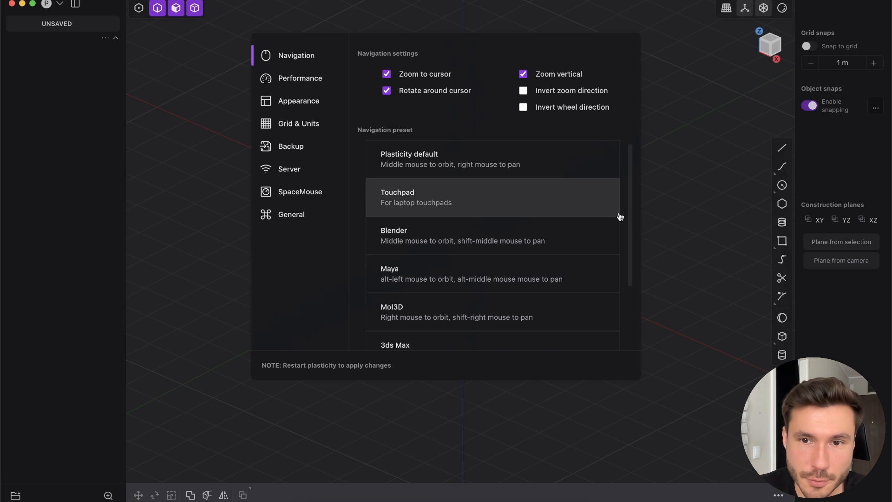
Look through the remaining navigation presets, such as Maya, MoI3D, 3ds Max, Fusion 360 and Rhino
left_click_drag(629, 200, 629, 256)
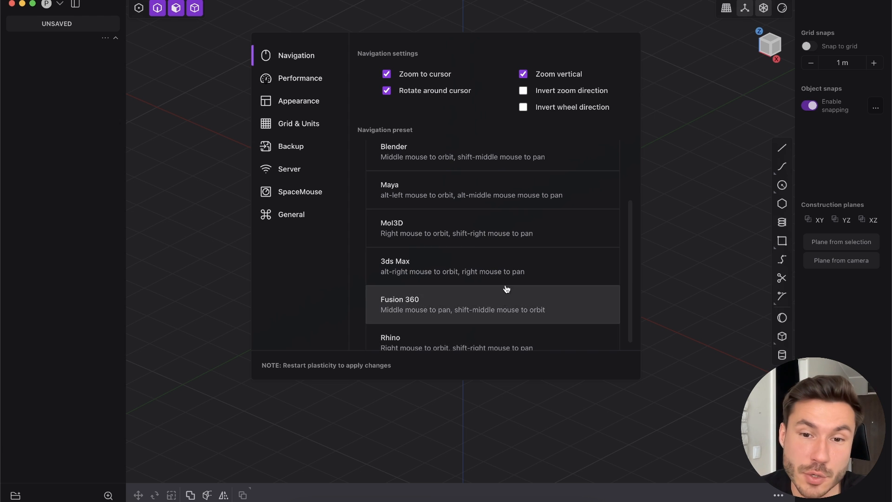
left_click_drag(631, 240, 631, 185)
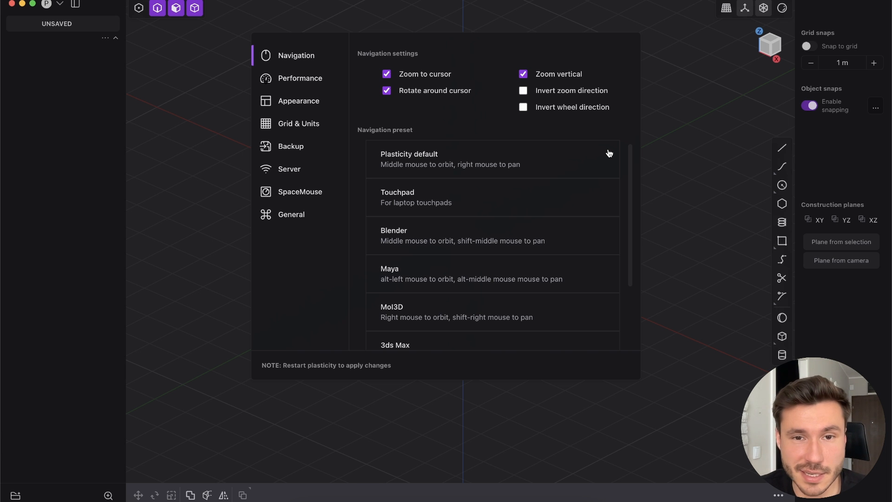
left_click_drag(630, 182, 628, 202)
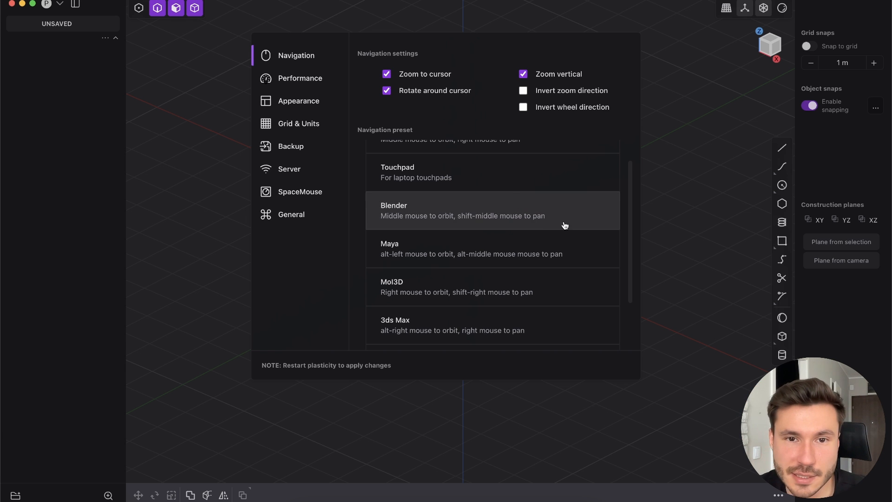
scroll(629, 275, "down", 1)
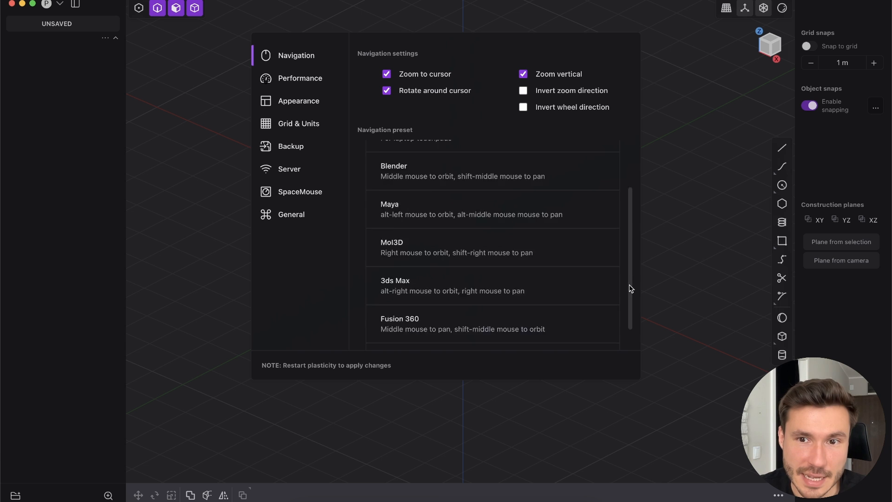
scroll(465, 158, "up", 2)
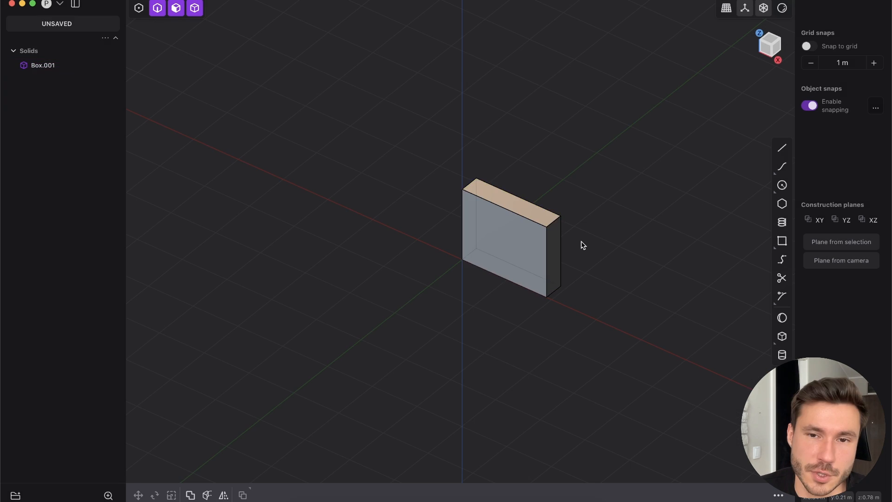
Try orbiting, zooming and panning around the box, and delete the box from the scene
middle_click_drag(582, 245, 533, 272)
scroll(533, 269, "down", 5)
mouse_move(534, 233)
middle_mouse_down("shift")
mouse_move(500, 180)
mouse_move(528, 242)
middle_mouse_up("shift")
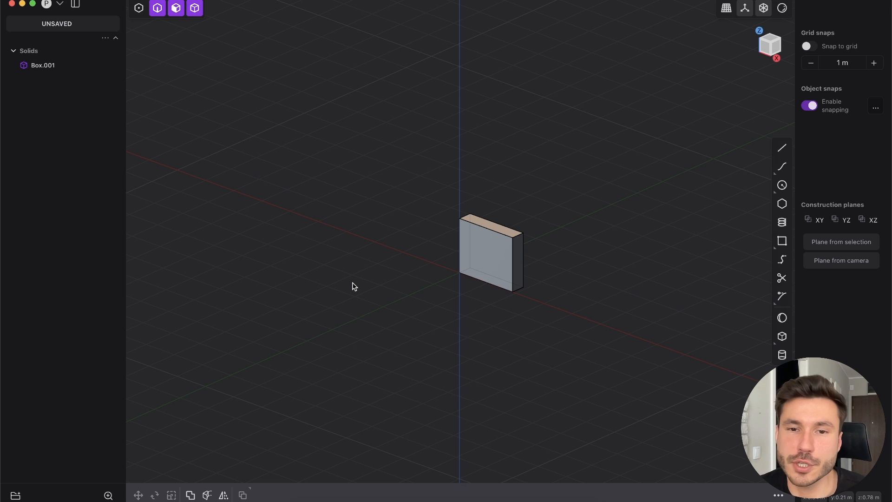
middle_click_drag(474, 285, 483, 257)
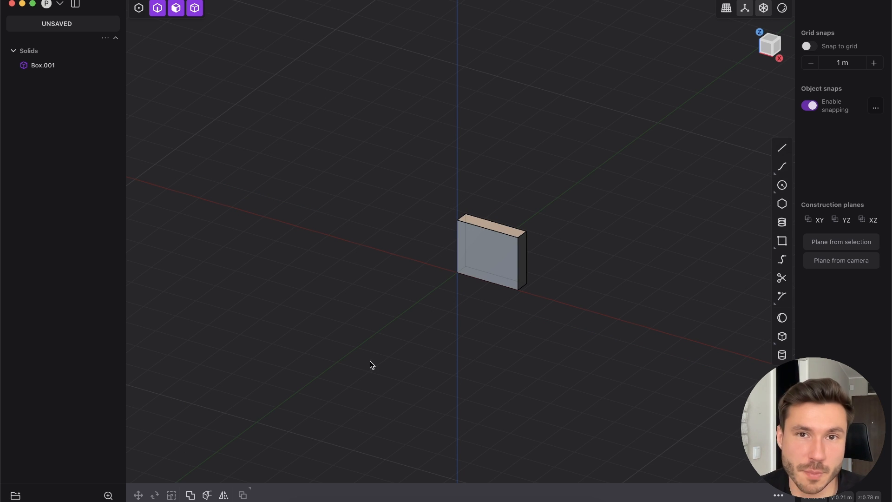
left_click(493, 277)
key("Delete")
Open the performance preferences and review the GPU rendering quality and CPU faceting quality options
left_click(59, 4)
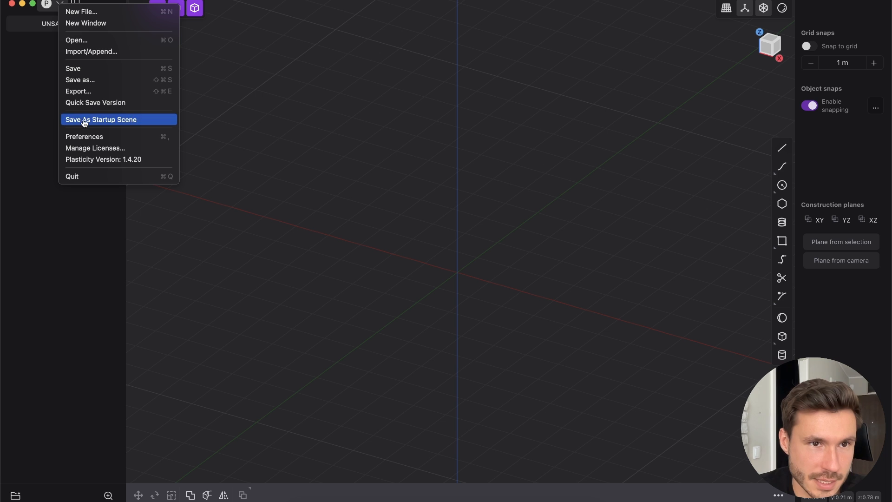
left_click(86, 135)
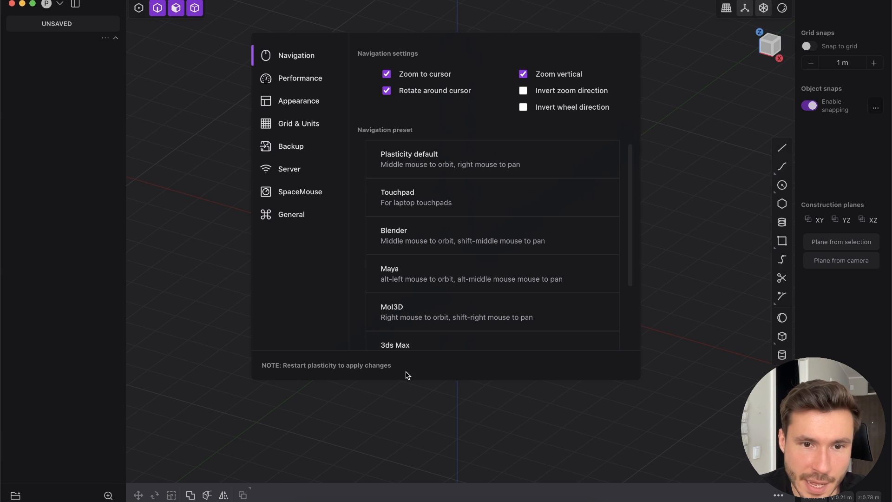
left_click(286, 79)
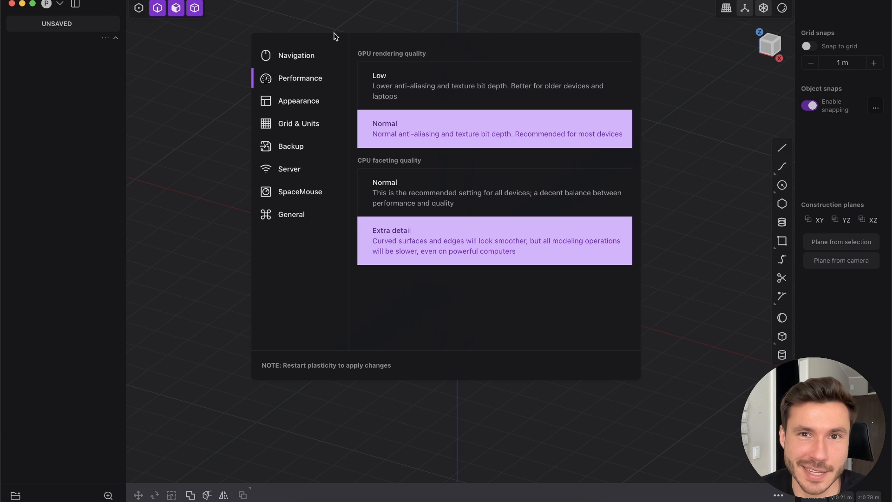
Review the appearance preferences and the grid and units preferences, trying centimeter as the unit and returning it to meter
left_click(305, 105)
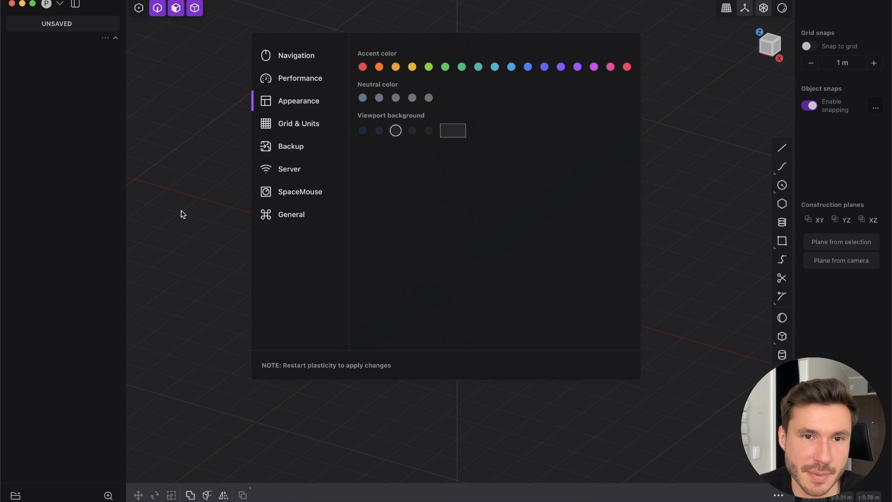
left_click(294, 125)
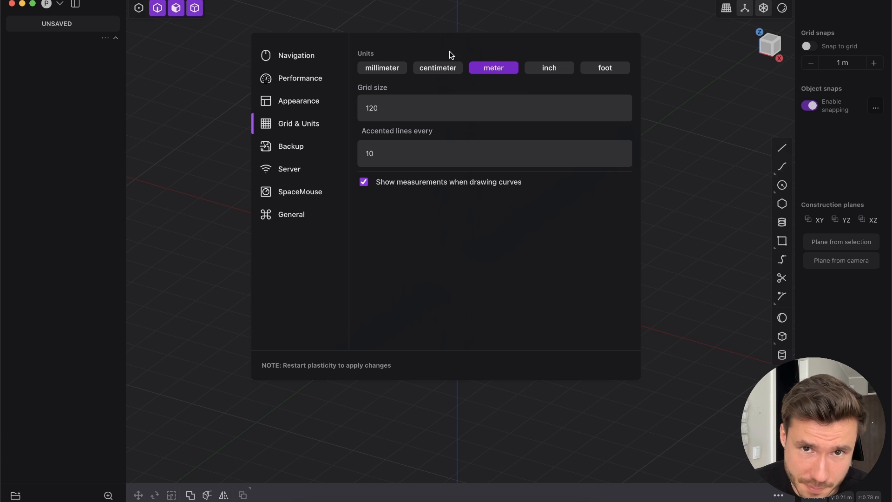
left_click(442, 68)
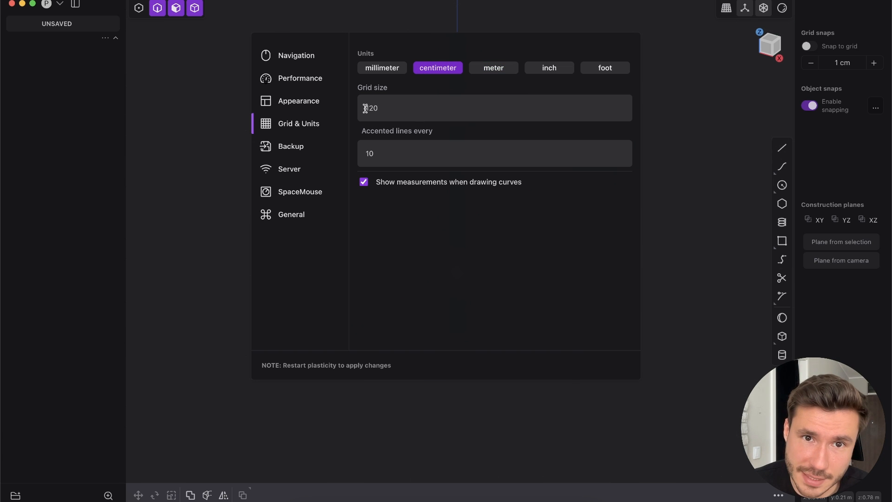
left_click(483, 69)
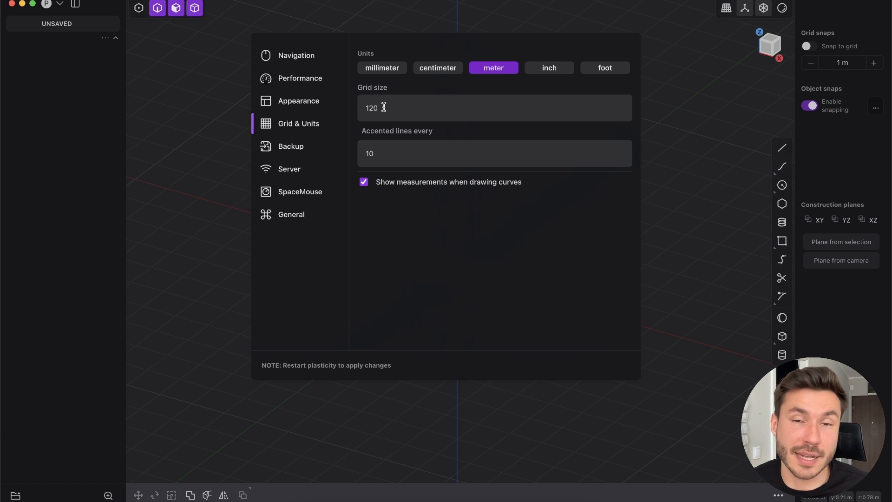
Look through the backup, server, SpaceMouse and general preferences, and close the preferences
left_click(301, 148)
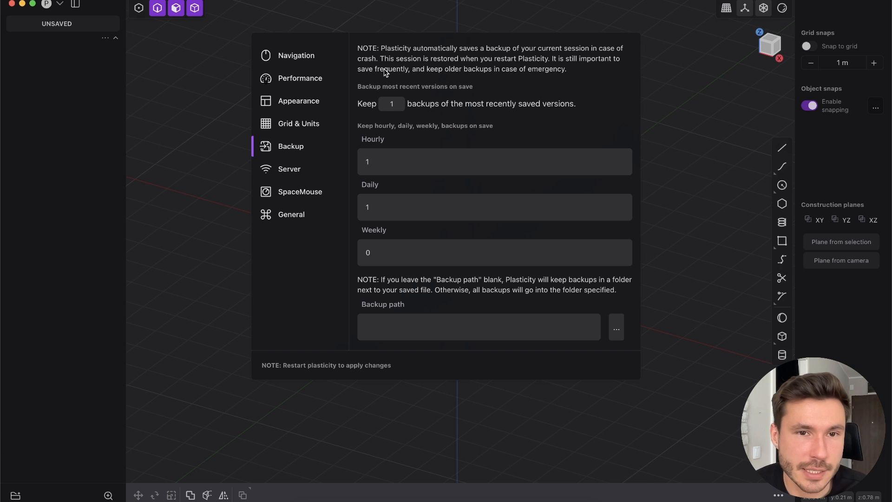
left_click(293, 177)
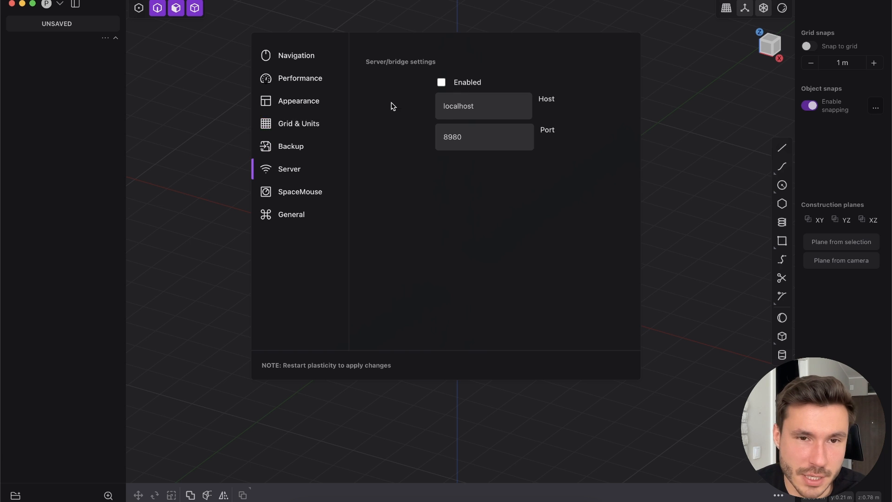
left_click(297, 198)
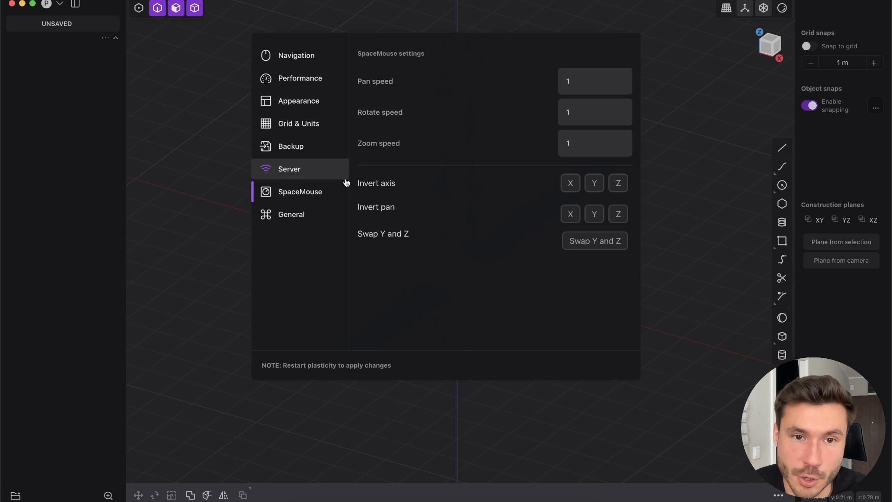
left_click(298, 221)
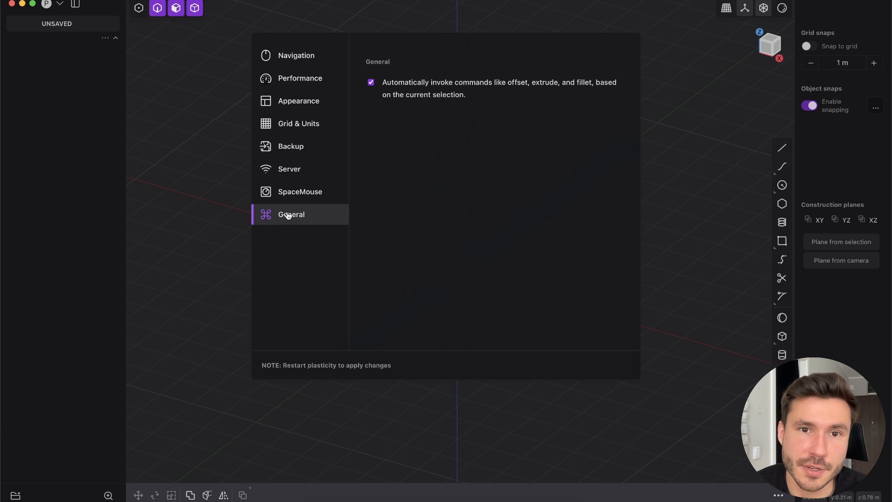
left_click(185, 162)
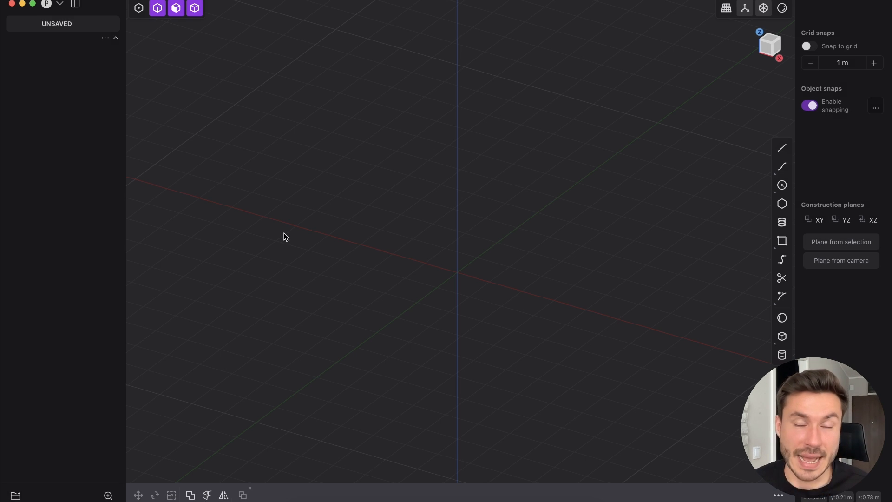
middle_click_drag(446, 257, 446, 198)
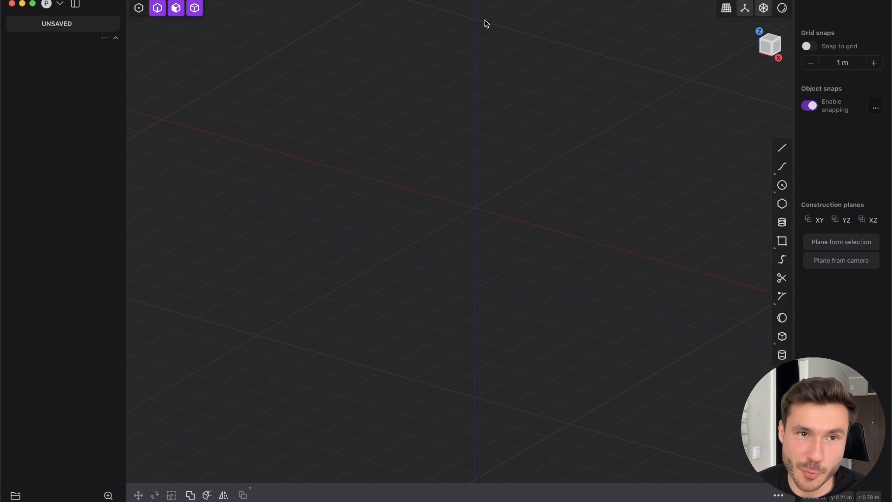
middle_click_drag(426, 222, 434, 215)
middle_click_drag(468, 187, 433, 252)
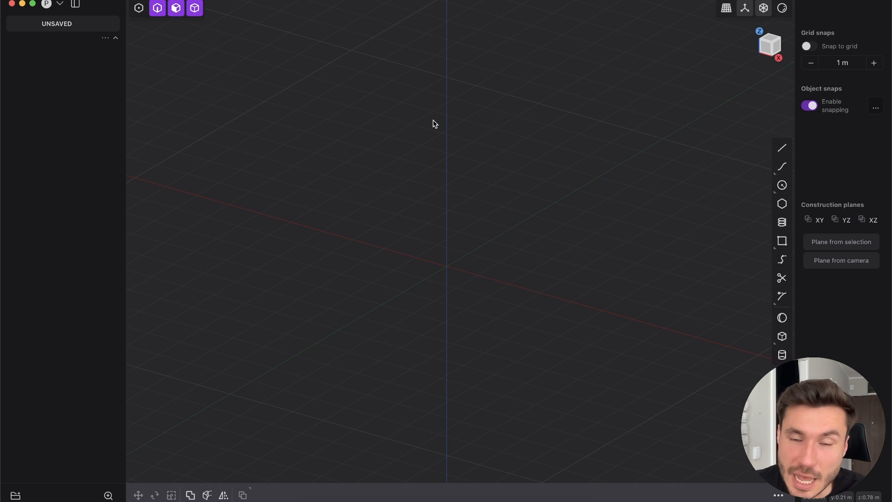
left_click(22, 3)
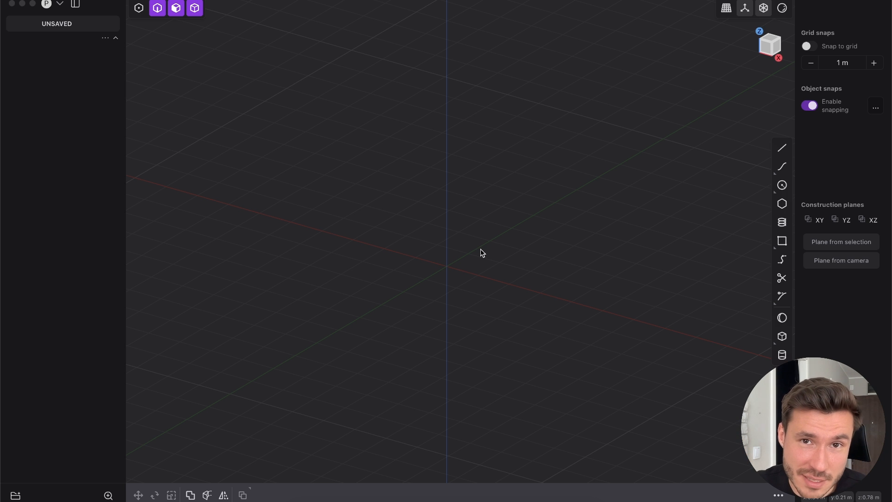
middle_click_drag(494, 252, 520, 241, "shift")
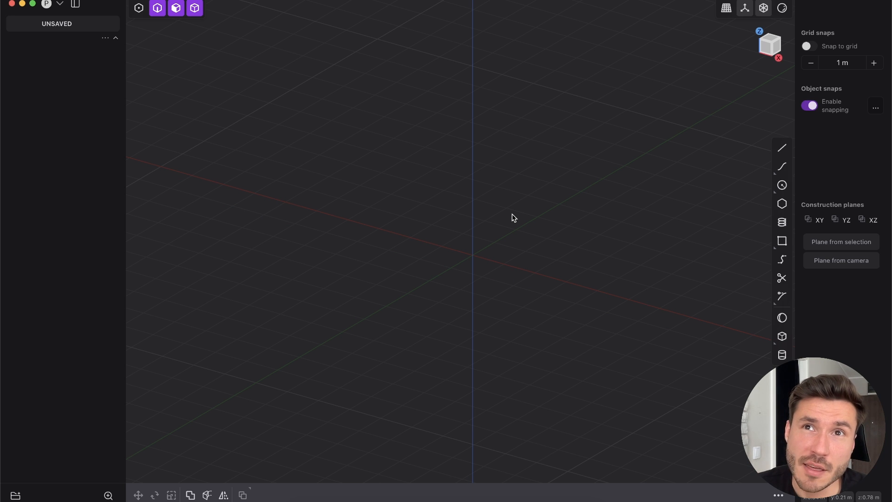
mouse_move(469, 236)
middle_mouse_down()
mouse_move(454, 261)
mouse_move(477, 246)
middle_mouse_up()
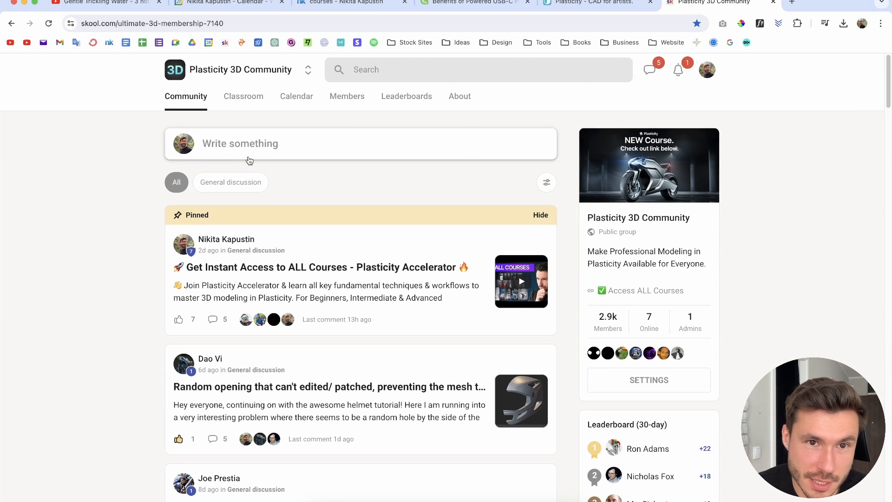
Show where to write a new post in the Plasticity 3D Community on Skool
left_click(223, 149)
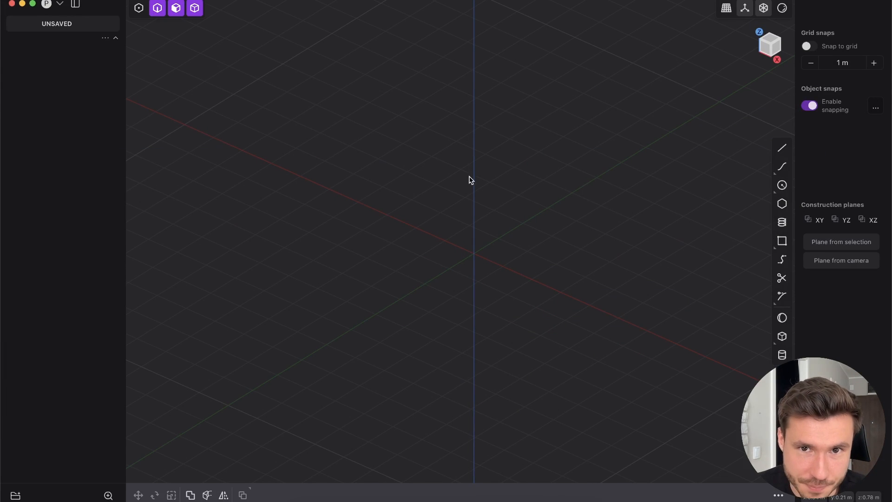
Create a box on the XY plane from the origin, with a square base about 2.91 m wide and a height of about 2.55 m
middle_click_drag(445, 259, 462, 279)
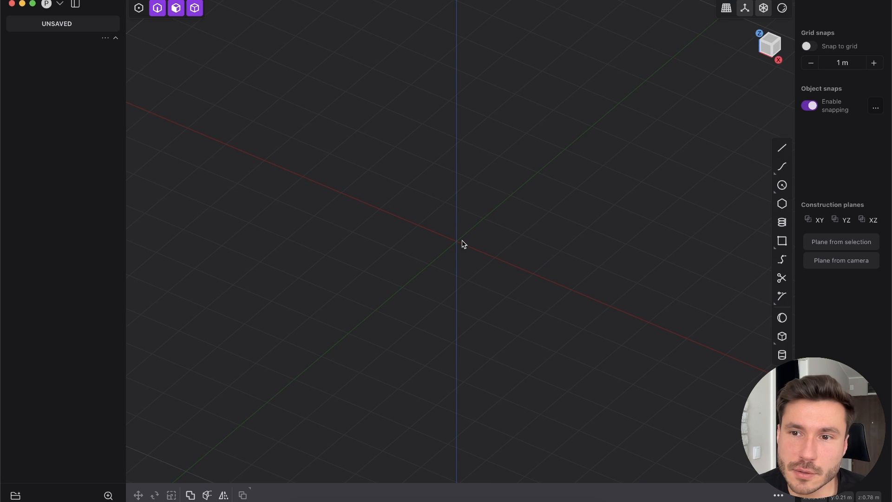
middle_click_drag(447, 236, 435, 243, "shift")
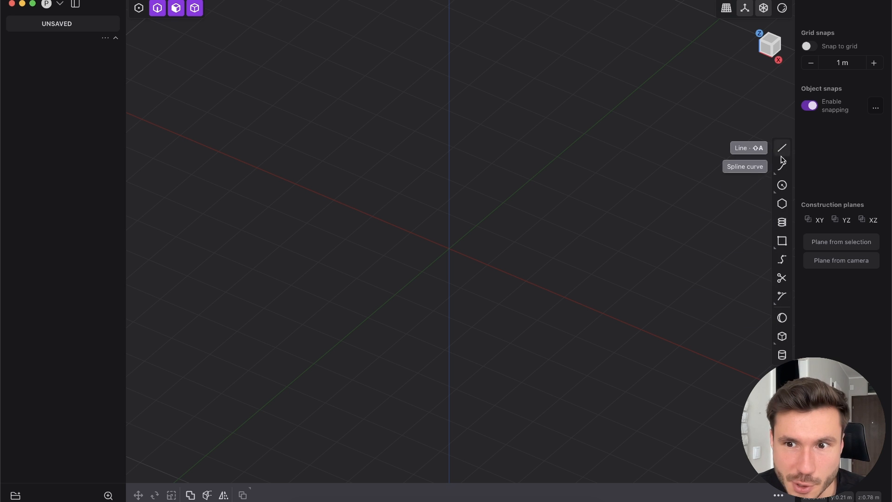
left_click(782, 338)
middle_click_drag(472, 255, 448, 261)
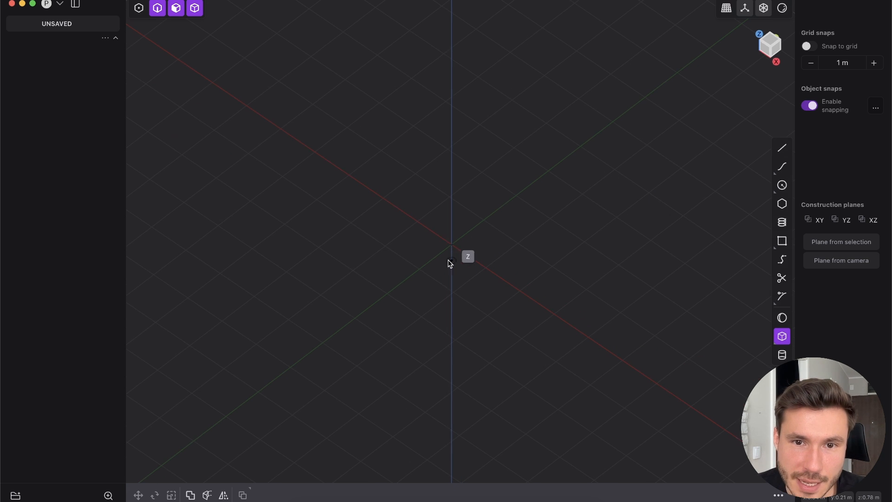
middle_click_drag(456, 241, 514, 189)
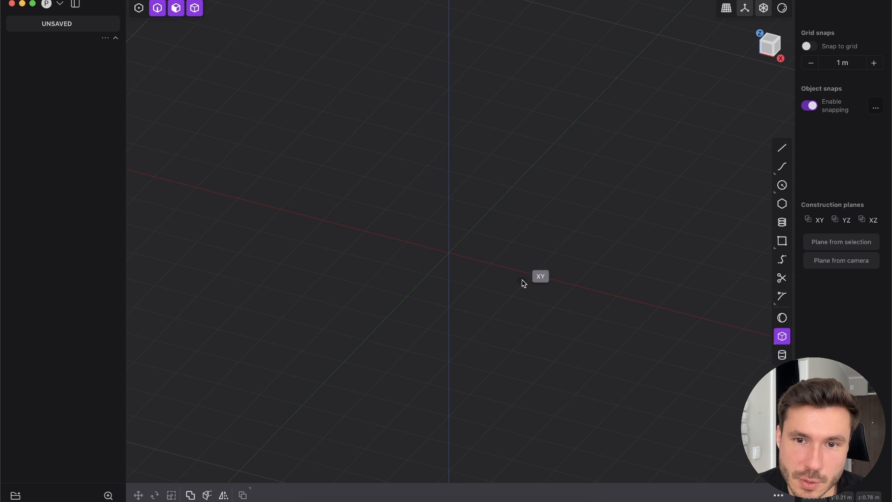
middle_click_drag(458, 256, 453, 261)
left_click(452, 247)
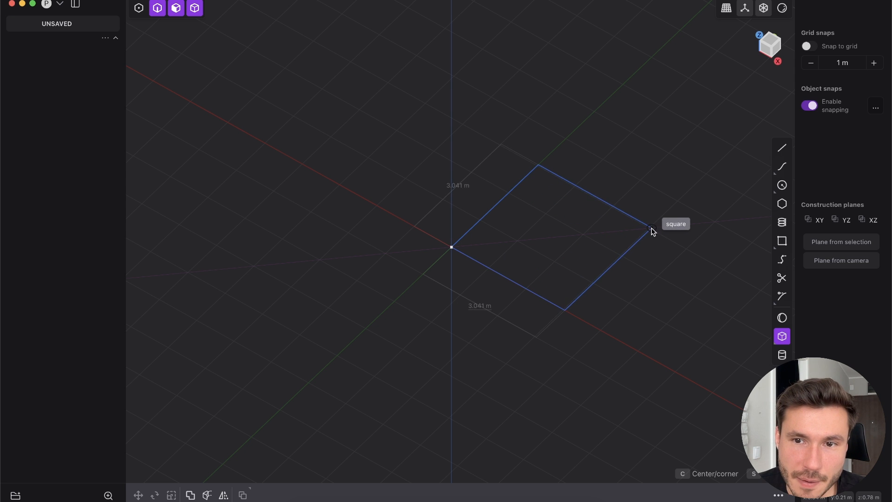
middle_click_drag(641, 225, 547, 249, "shift")
scroll(553, 274, "up", 3)
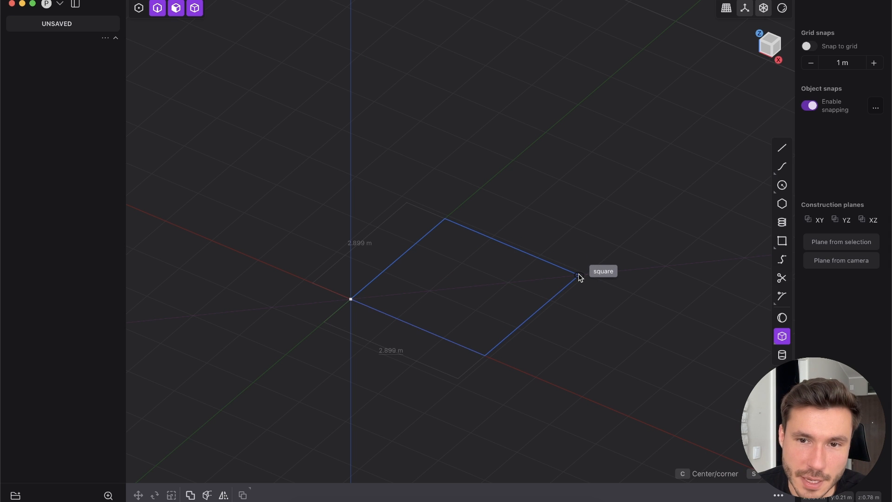
left_click(578, 276)
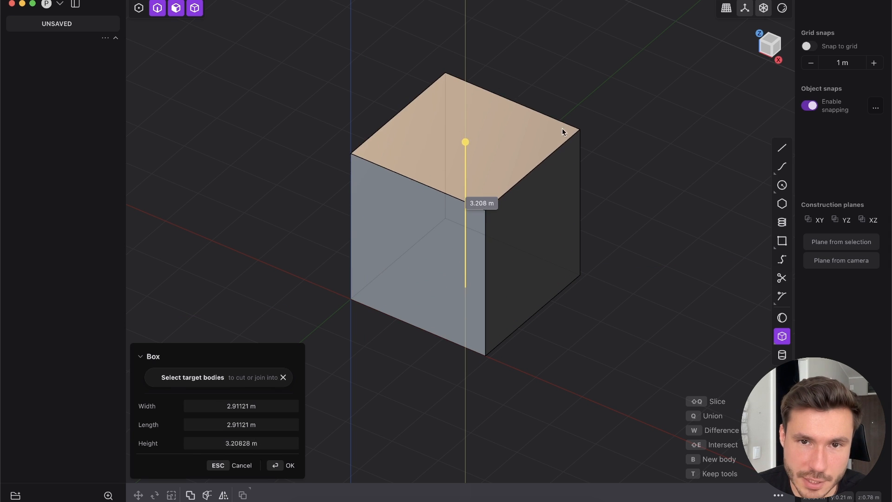
left_click(560, 162)
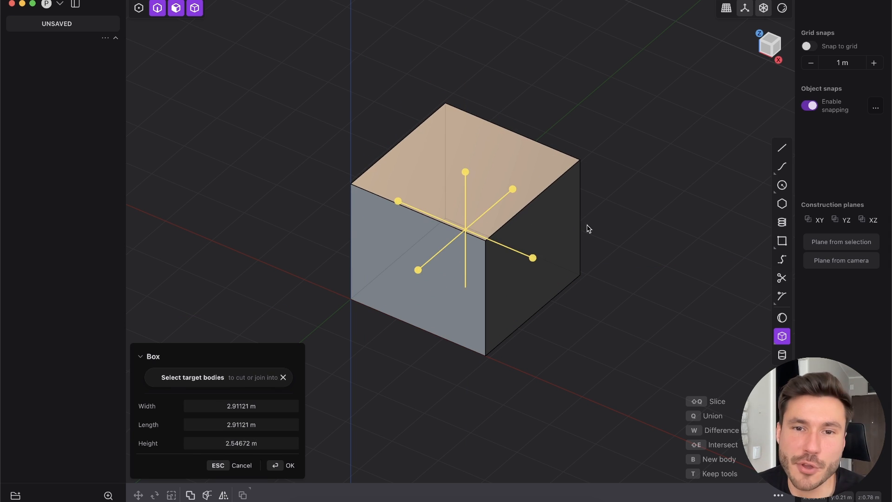
Resize the box with its handles to about 2.26 m wide, 3.61 m long and 2.88 m high, confirm it and deselect it
mouse_move(438, 302)
middle_mouse_down()
mouse_move(466, 265)
mouse_move(442, 295)
middle_mouse_up()
left_click_drag(468, 168, 470, 144)
left_click_drag(526, 185, 554, 172)
mouse_move(541, 244)
left_mouse_down()
mouse_move(584, 271)
mouse_move(536, 247)
left_mouse_up()
left_click_drag(430, 188, 447, 195)
middle_click_drag(475, 158, 486, 174)
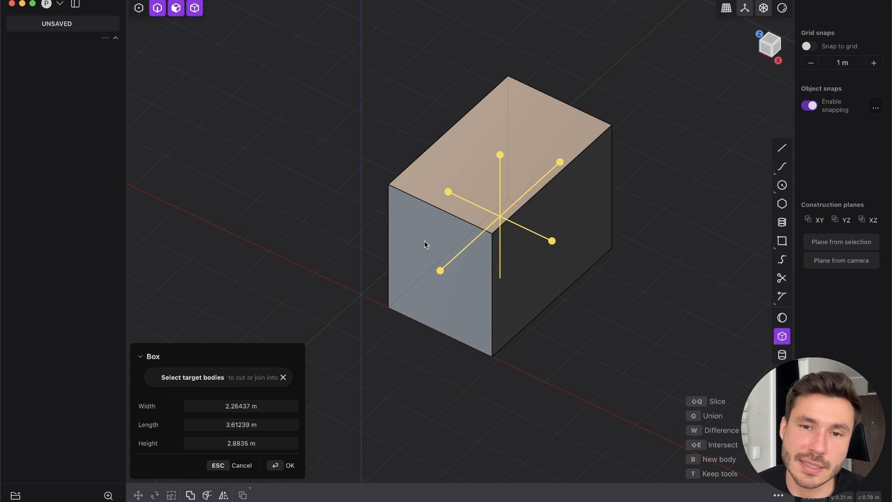
key("Return")
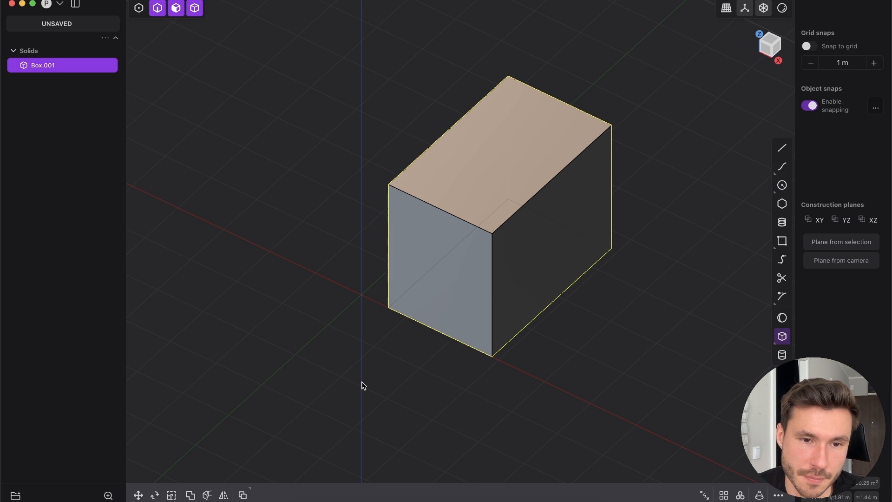
scroll(442, 236, "down", 3)
left_click(535, 135)
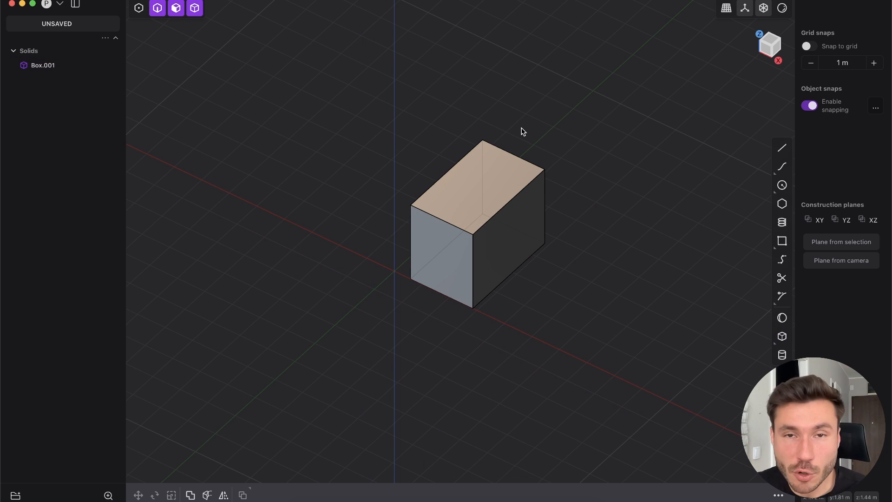
Examine the box from different sides and distances by orbiting, panning and zooming around it
scroll(417, 265, "up", 3)
middle_click_drag(436, 255, 486, 297)
scroll(465, 313, "up", 6)
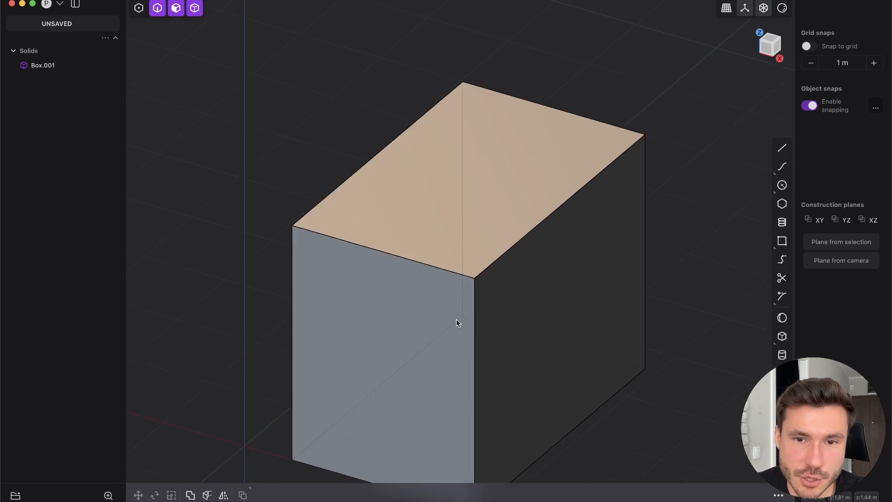
middle_click_drag(417, 411, 484, 267, "shift")
scroll(504, 179, "down", 8)
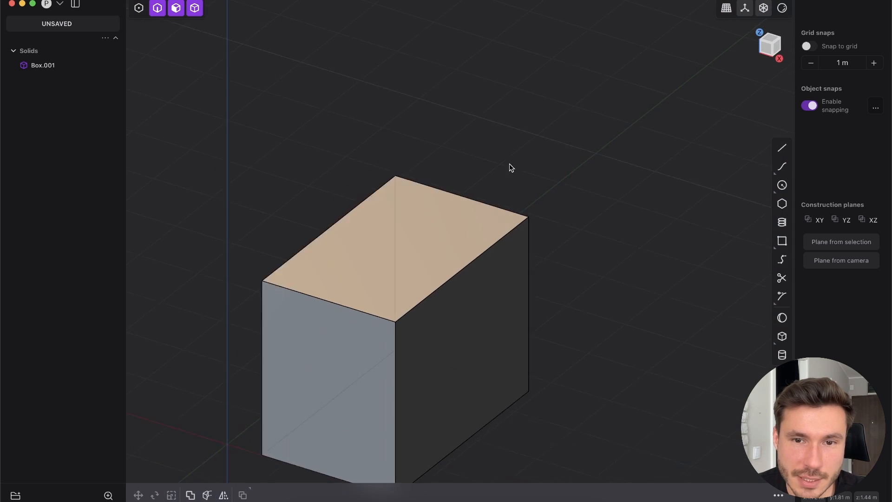
middle_click_drag(415, 296, 505, 334)
scroll(457, 236, "up", 5)
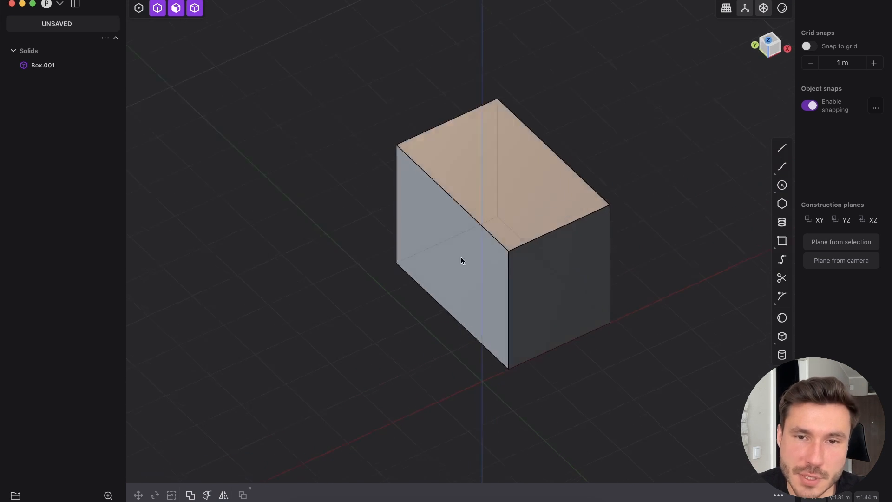
middle_click_drag(460, 263, 485, 200)
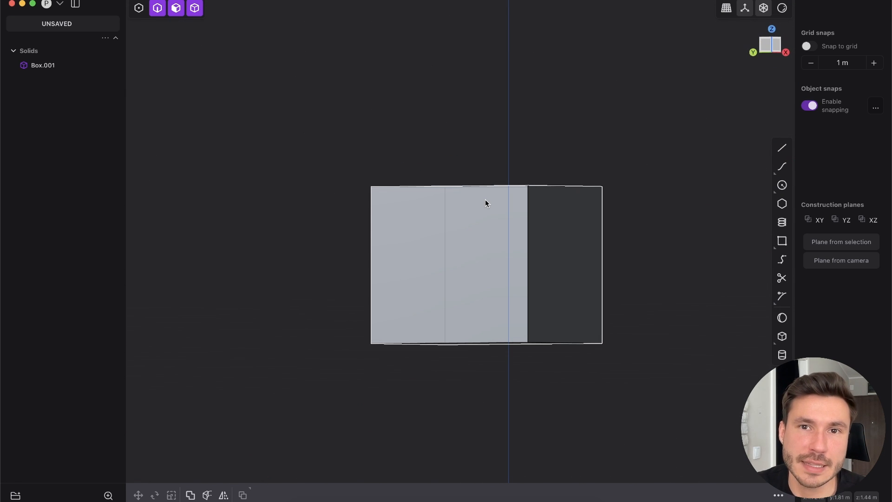
middle_click_drag(485, 199, 450, 267)
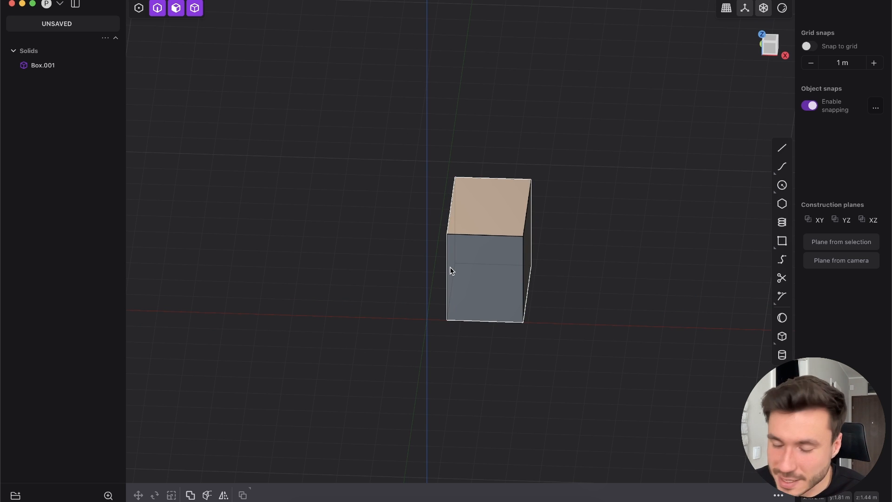
middle_click_drag(479, 296, 430, 315)
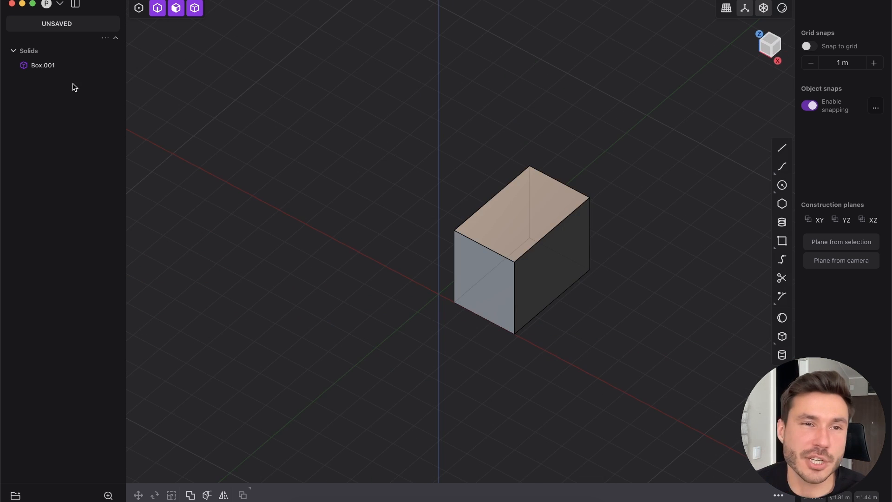
middle_click_drag(475, 253, 430, 260, "shift")
middle_click_drag(556, 199, 377, 275, "shift")
middle_click_drag(348, 300, 467, 231)
scroll(337, 347, "up", 3)
middle_click_drag(327, 364, 620, 386)
scroll(367, 325, "down", 5)
middle_click_drag(374, 238, 434, 314)
middle_click_drag(434, 314, 553, 307, "shift")
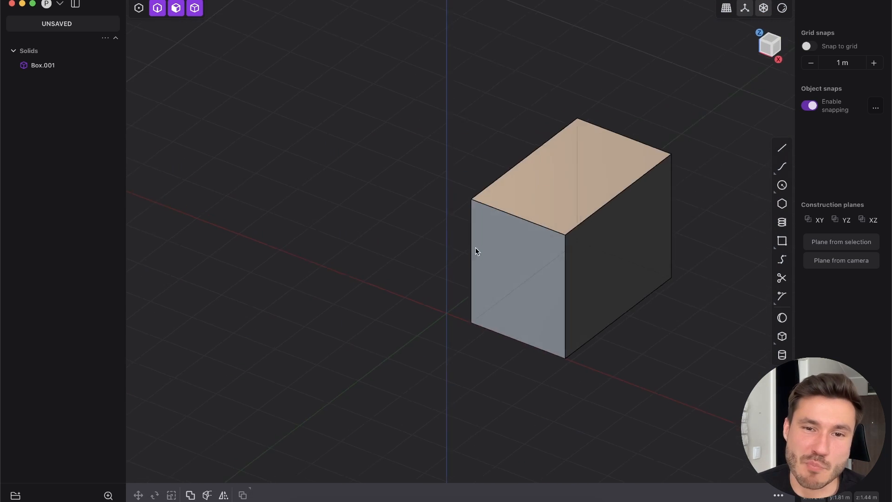
middle_click_drag(539, 270, 481, 255, "shift")
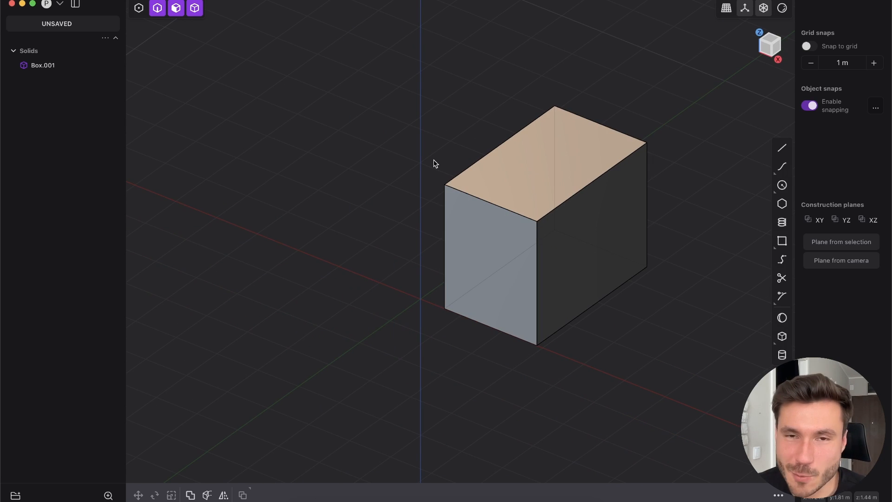
middle_click_drag(412, 258, 494, 209)
scroll(474, 305, "up", 4)
scroll(504, 265, "down", 6)
scroll(470, 245, "up", 5)
middle_click_drag(502, 233, 409, 140, "shift")
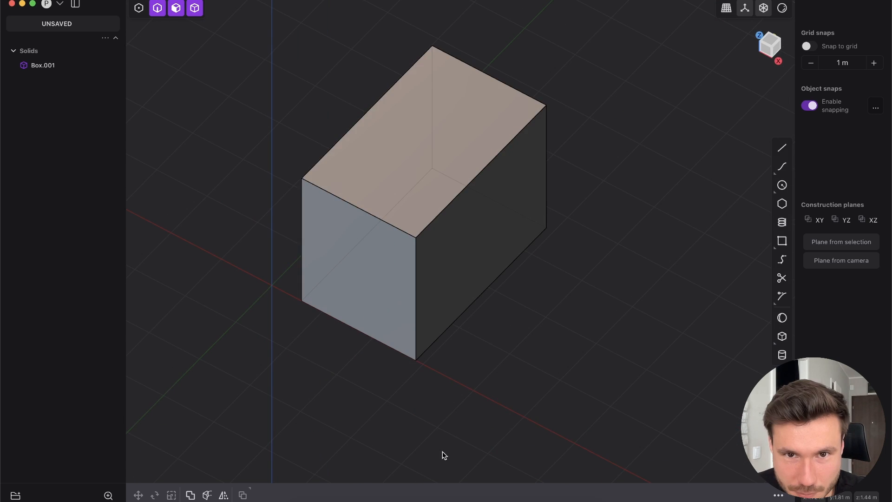
Study how the view cube follows the box's orientation while orbiting around its top and side faces
scroll(414, 267, "down", 3)
middle_click_drag(407, 250, 417, 221)
scroll(409, 264, "up", 3)
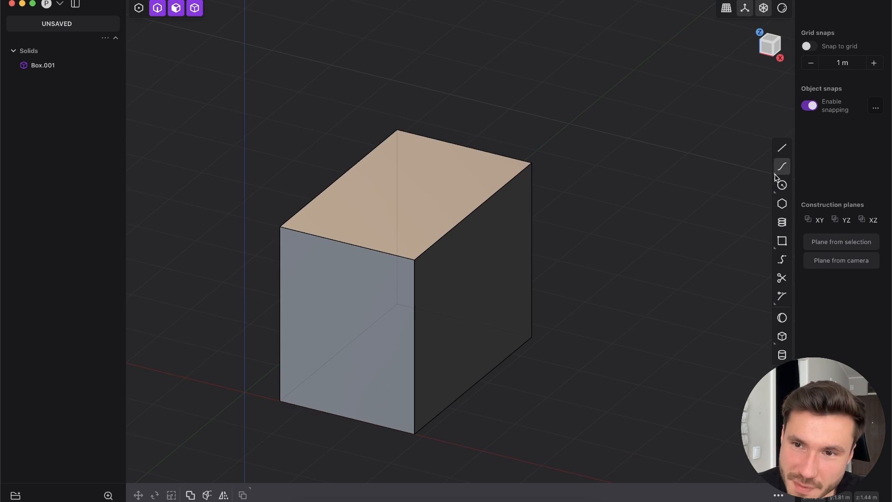
middle_click_drag(468, 209, 705, 86)
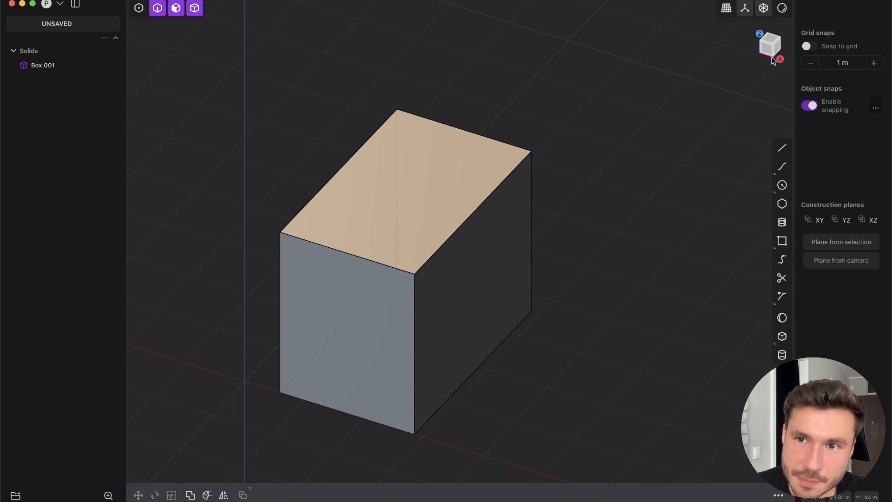
middle_click_drag(466, 189, 784, 75)
middle_click_drag(466, 247, 521, 244)
middle_click_drag(434, 265, 384, 249)
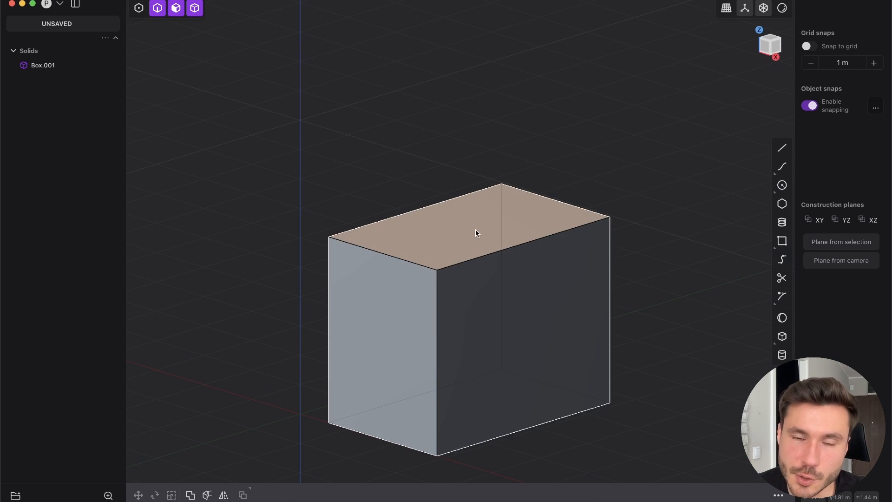
middle_click_drag(452, 289, 753, 128)
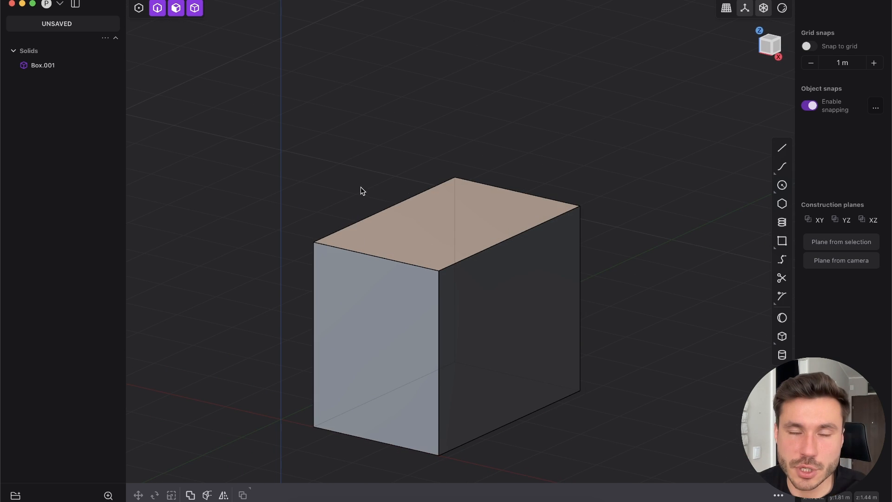
middle_click_drag(434, 330, 419, 218, "shift")
Limit selection to faces, look at the box straight from the front, and return to a close angled view
key("3")
left_click(413, 196)
left_click(350, 109)
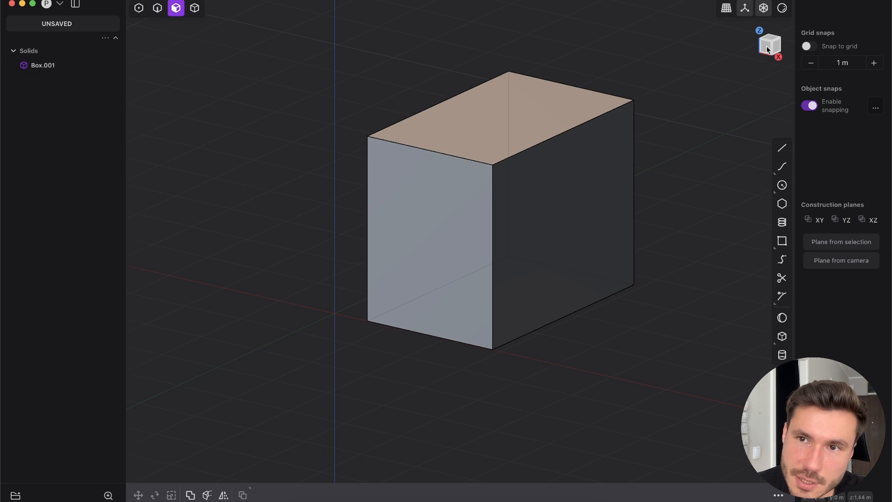
left_click(765, 50)
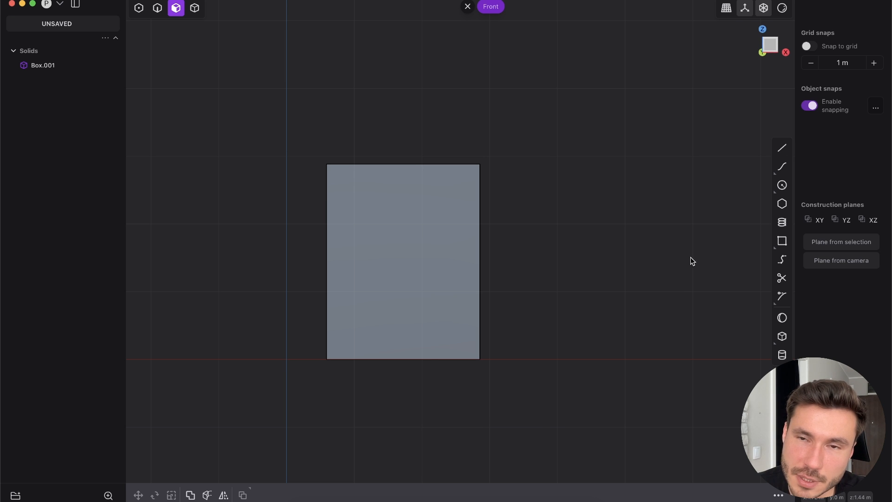
middle_click_drag(451, 182, 404, 220)
scroll(475, 185, "up", 5)
middle_click_drag(557, 156, 438, 164, "shift")
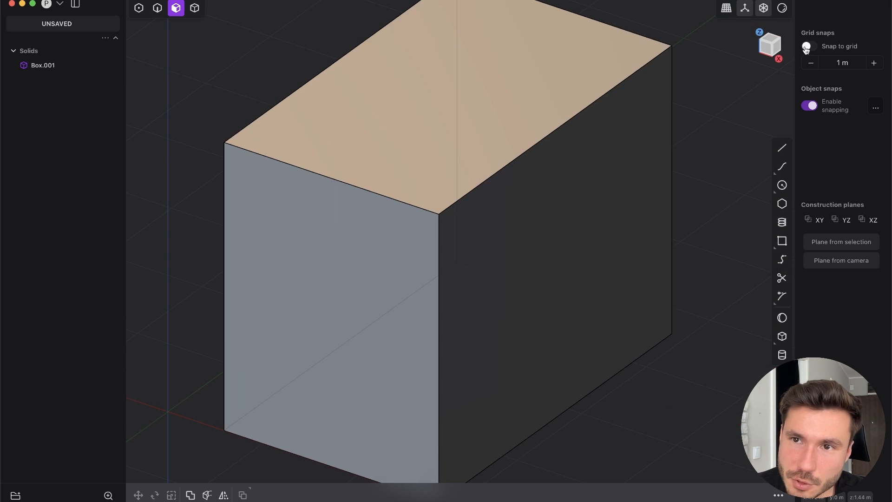
View the box straight from the right and from the top, and return to an angled view of the whole box
left_click(779, 52)
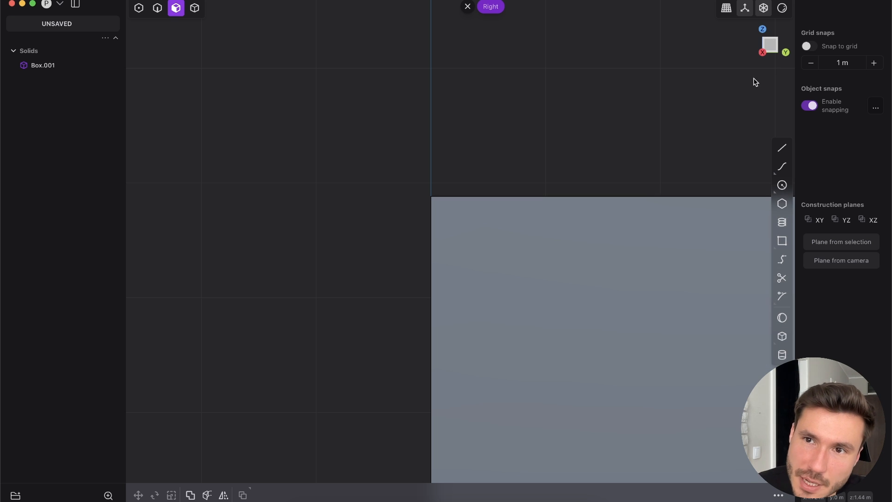
left_click(763, 32)
scroll(398, 283, "down", 5)
middle_click_drag(437, 204, 508, 263, "shift")
middle_click_drag(443, 284, 400, 197)
middle_click_drag(452, 171, 470, 244)
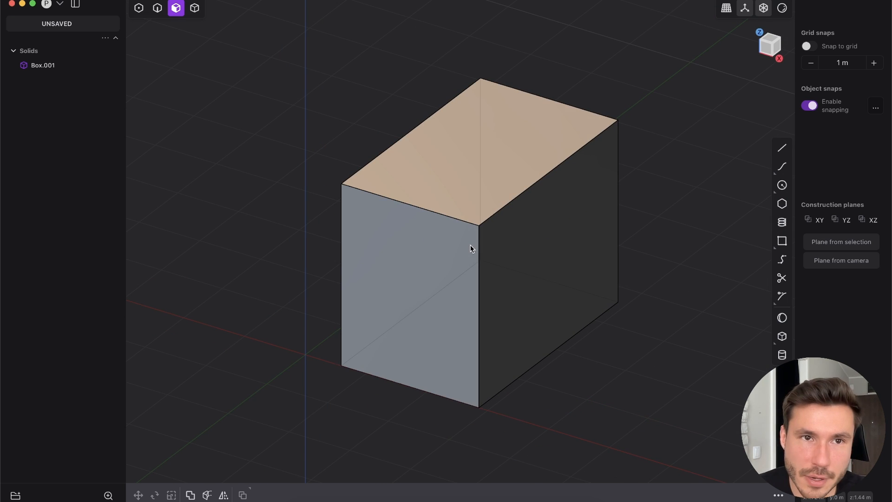
middle_click_drag(383, 225, 391, 223, "shift")
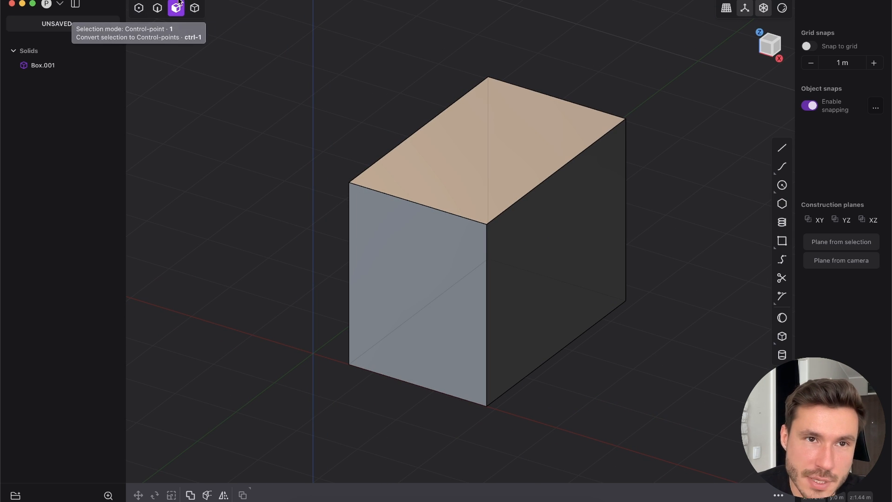
Cycle the selection mode through control points, edges, faces and bodies, and finish with all four selection types enabled
left_click(137, 11)
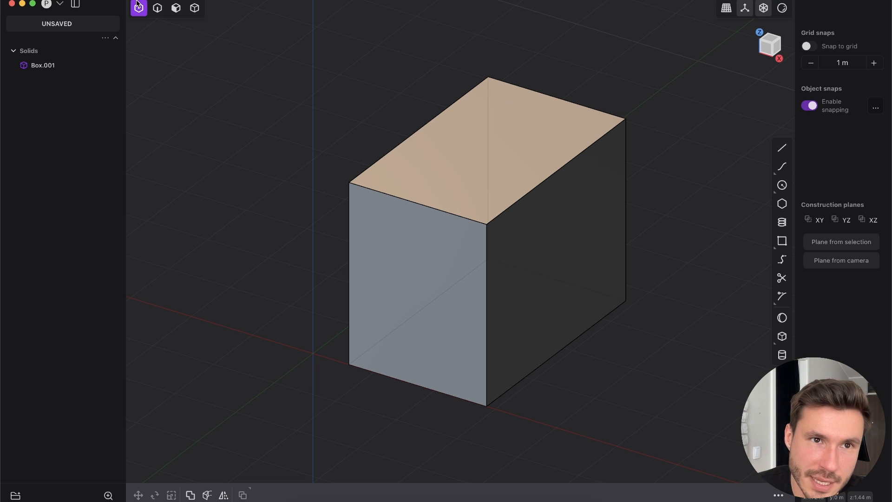
scroll(456, 241, "up", 3)
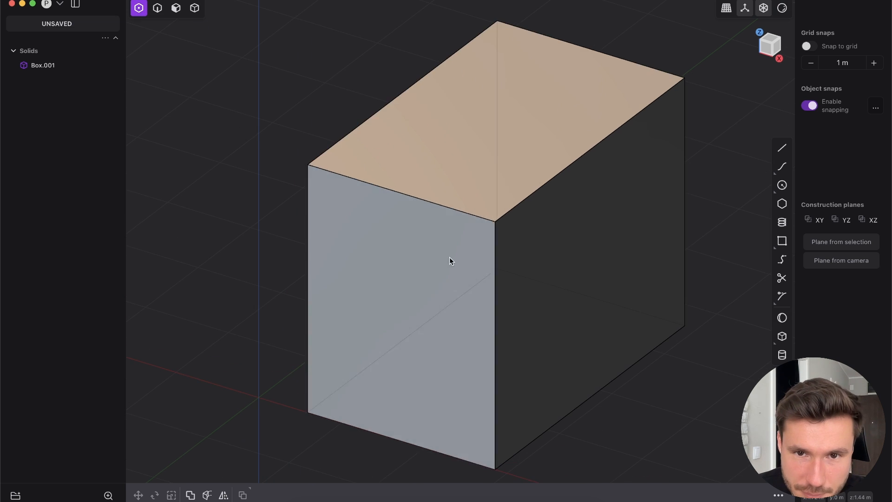
middle_click_drag(493, 212, 495, 186, "shift")
scroll(494, 186, "down", 3)
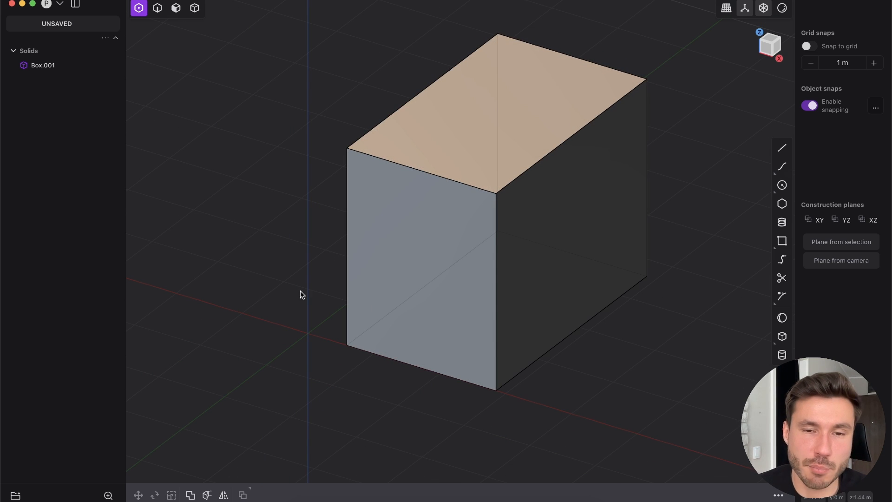
key("7")
middle_click_drag(544, 258, 369, 224)
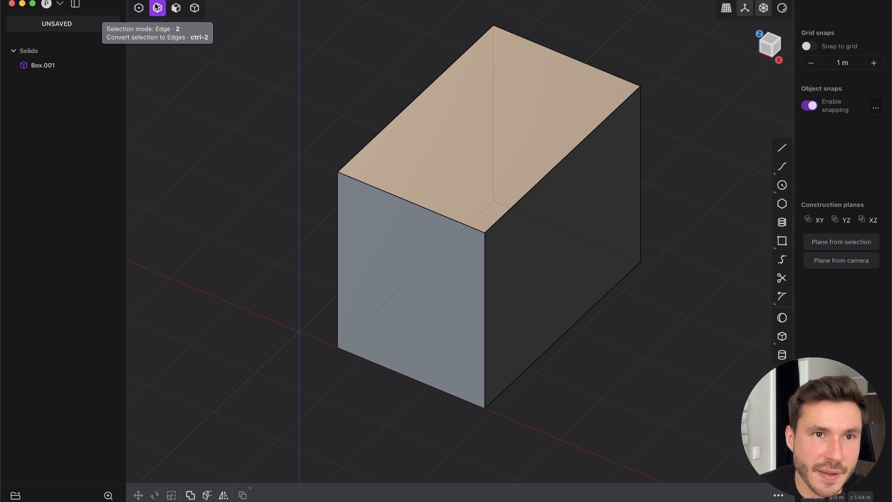
left_click(176, 9)
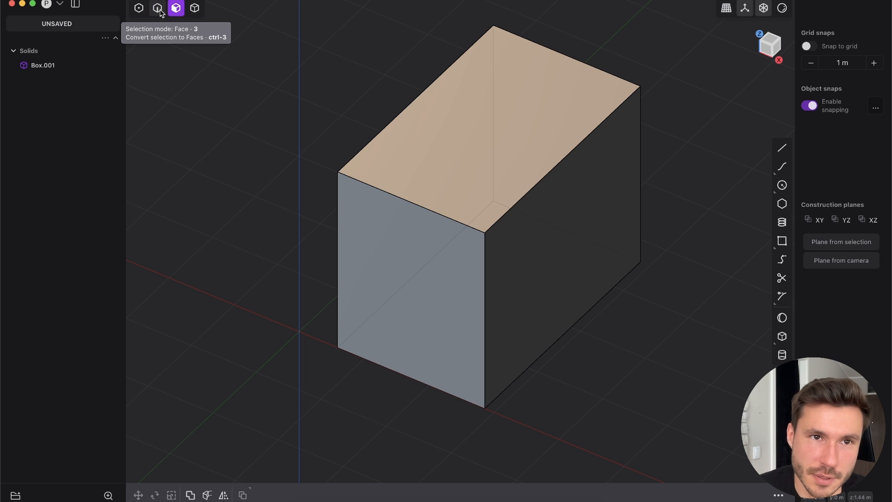
left_click(158, 8)
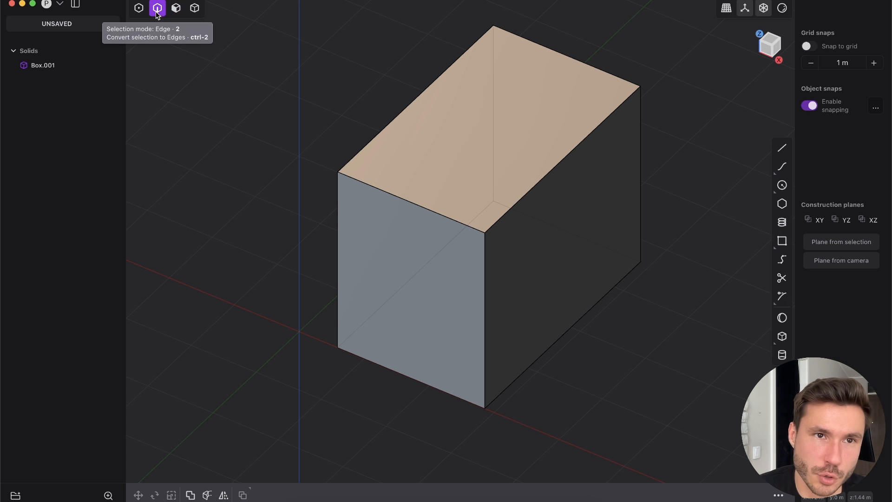
left_click(195, 8)
scroll(380, 151, "down", 3)
middle_click_drag(517, 149, 520, 139)
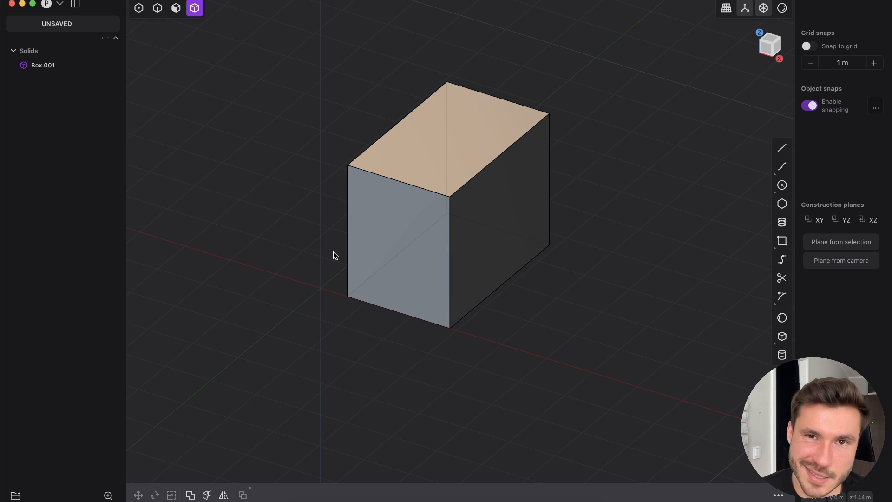
key("5")
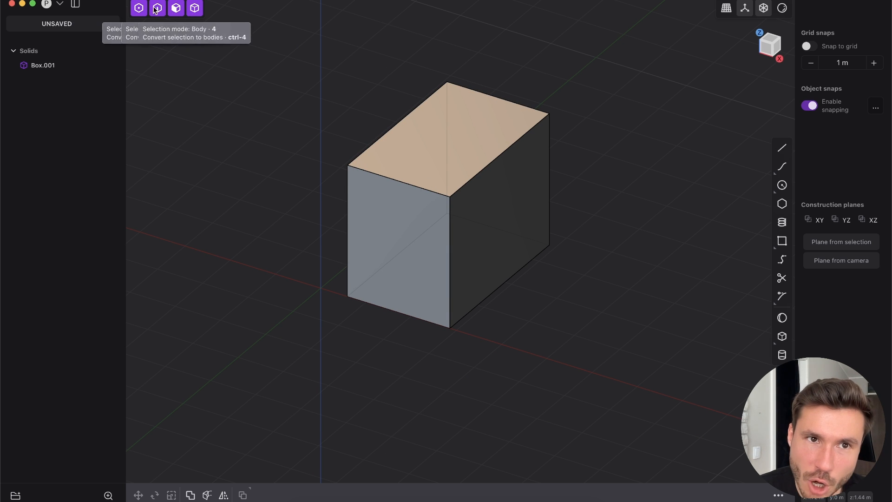
Create a sphere with a radius of about 1.99 m on the ground plane beside the box and deselect it
scroll(381, 193, "up", 3)
scroll(350, 218, "up", 3)
scroll(377, 228, "down", 5)
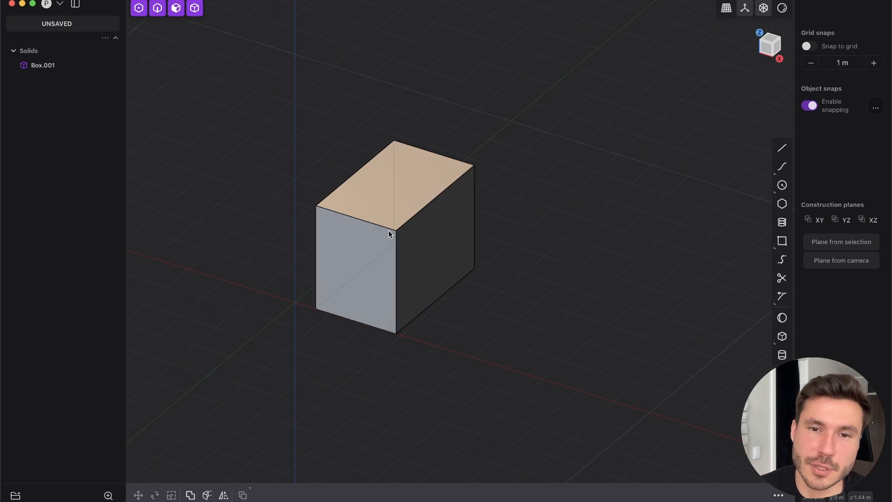
left_click(782, 318)
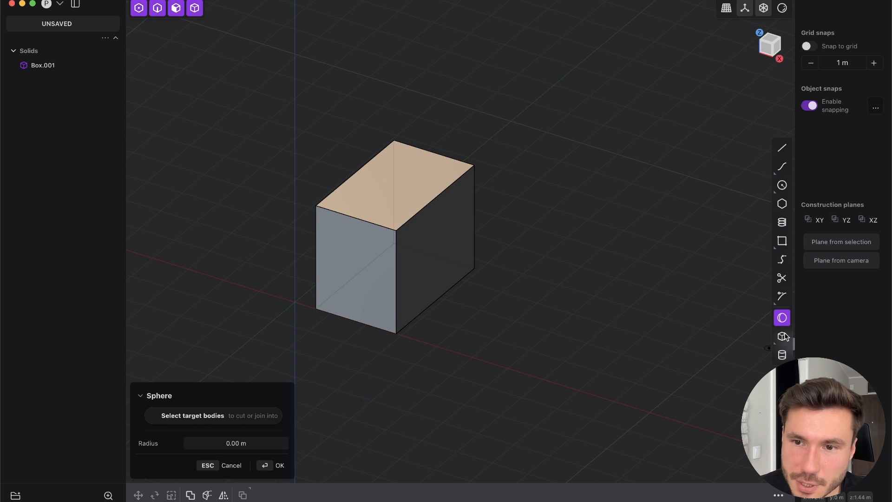
left_click(628, 252)
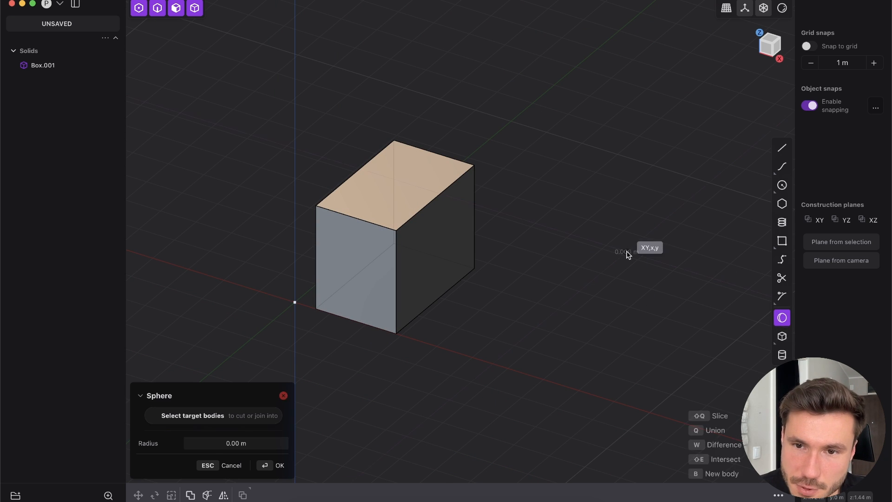
left_click(662, 256)
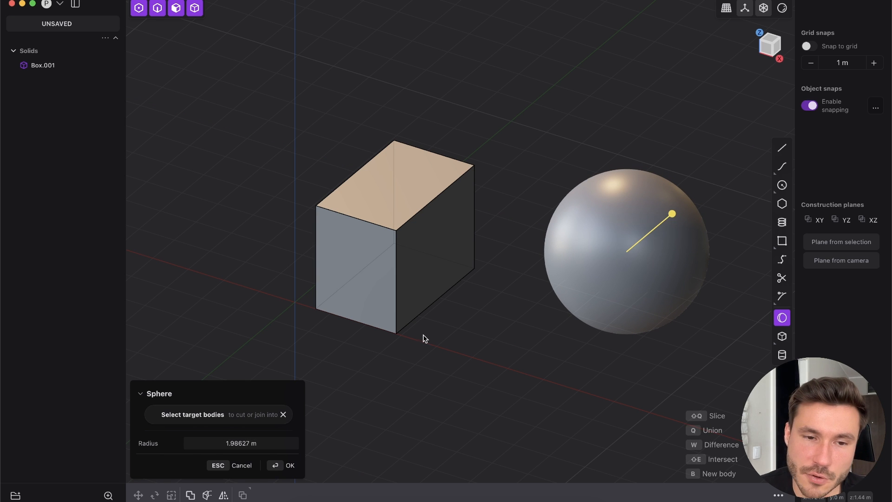
key("Return")
left_click(538, 153)
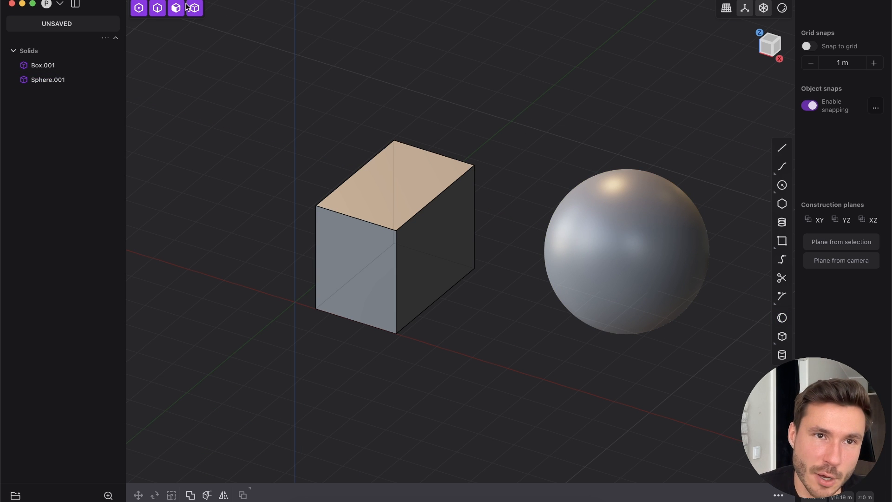
mouse_move(429, 198)
middle_mouse_down()
mouse_move(415, 194)
mouse_move(429, 195)
middle_mouse_up()
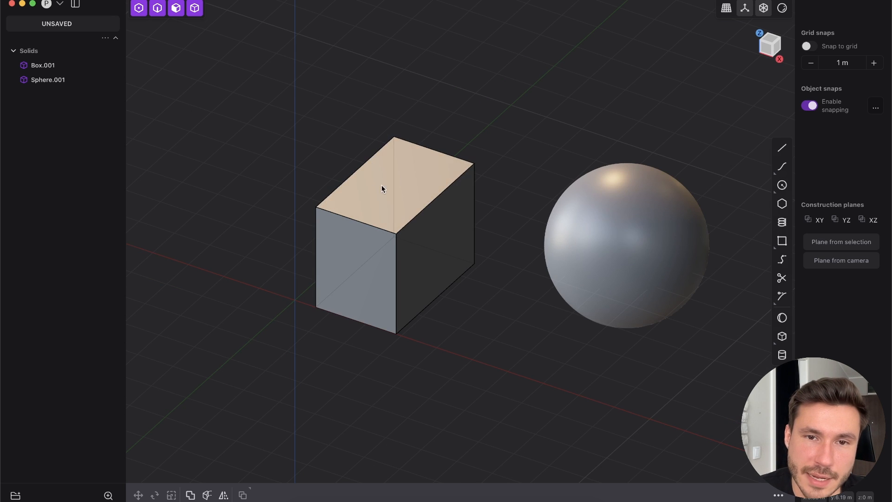
scroll(400, 188, "up", 5)
left_click(493, 240)
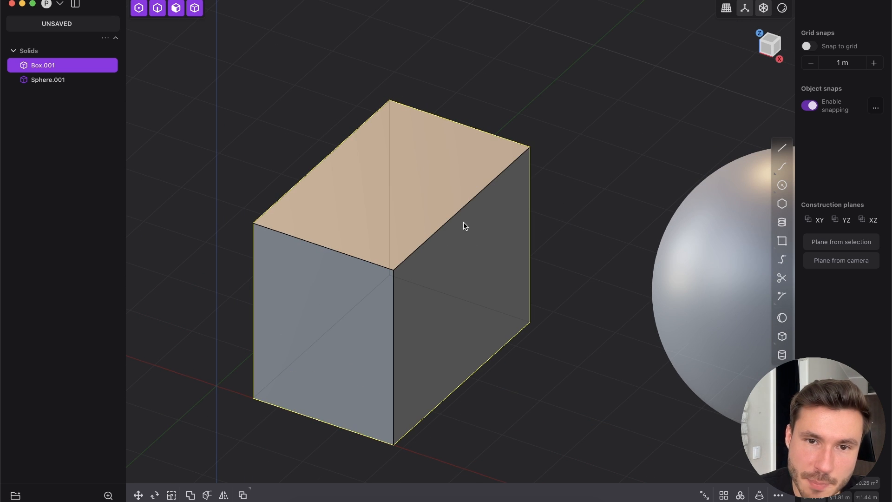
scroll(460, 218, "up", 5)
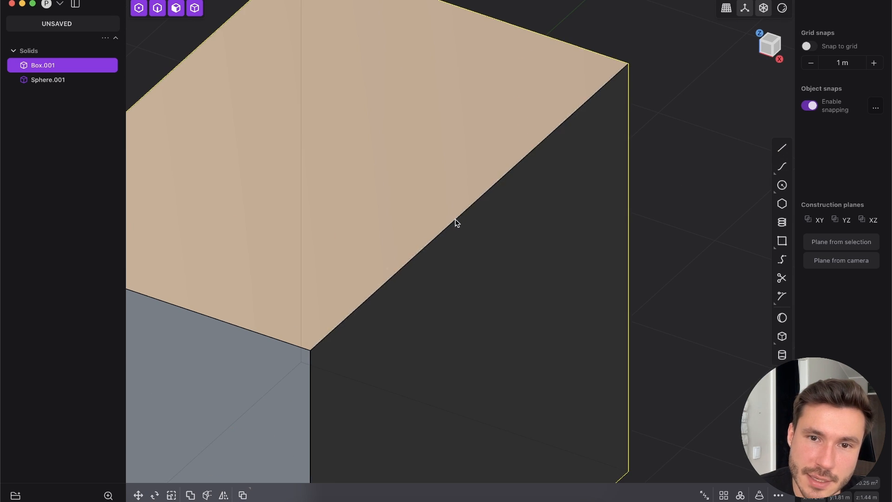
left_click(457, 220)
key("b")
scroll(437, 183, "down", 5)
middle_click_drag(386, 281, 408, 284)
scroll(408, 279, "up", 3)
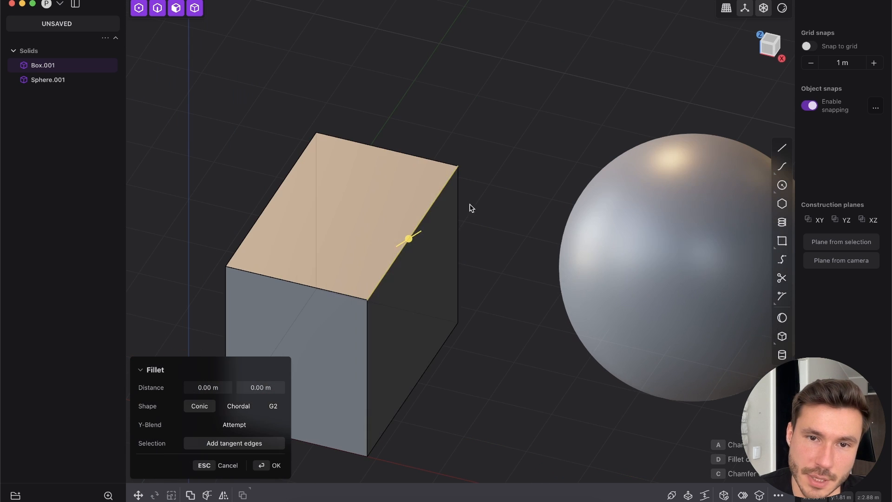
key("Escape")
left_click(531, 141)
middle_click_drag(411, 186, 467, 160, "shift")
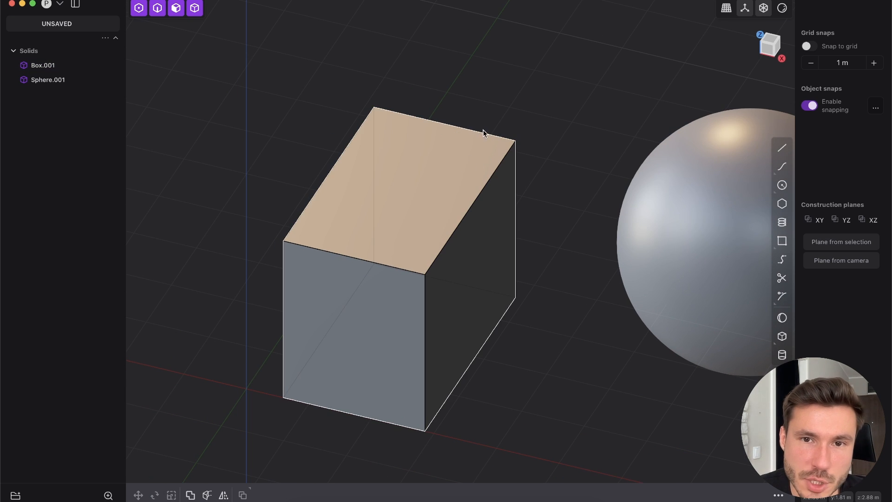
Limit selection to edges only and bring the box's short front top edge into close view
key("2")
scroll(460, 97, "down", 5)
middle_click_drag(452, 84, 412, 190)
scroll(465, 216, "up", 5)
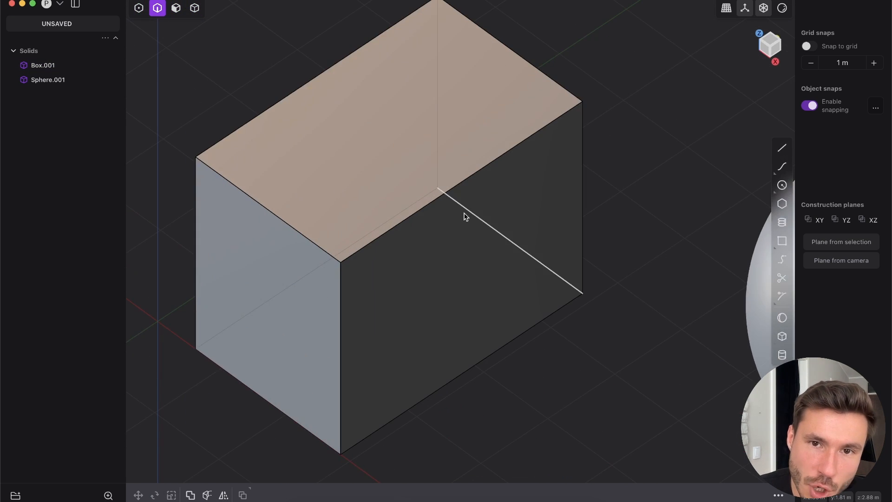
scroll(524, 140, "down", 5)
middle_click_drag(524, 139, 550, 189)
scroll(458, 277, "up", 5)
middle_click_drag(467, 326, 396, 301)
Fillet the box's short front top edge with a distance of about 0.45 m
left_click(404, 283)
key("b")
middle_click_drag(493, 356, 456, 286, "shift")
mouse_move(397, 205)
middle_mouse_down()
mouse_move(328, 155)
mouse_move(385, 193)
middle_mouse_up()
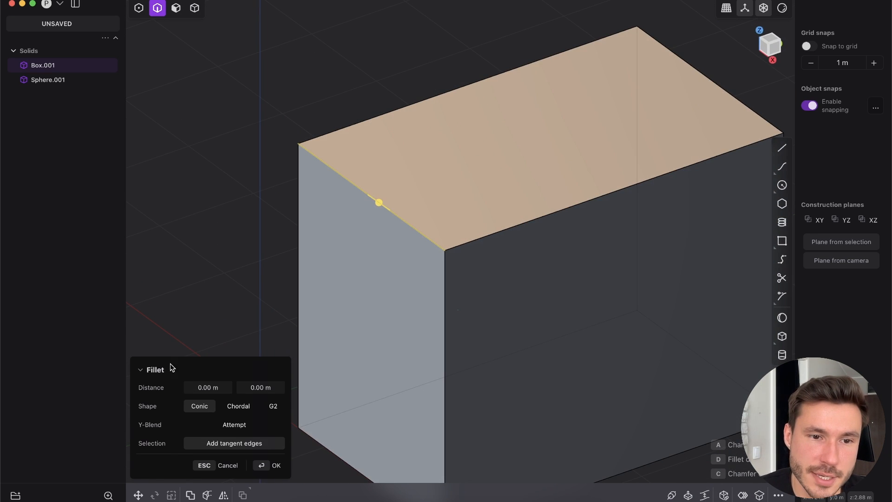
scroll(379, 199, "up", 3)
middle_click_drag(378, 246, 402, 235)
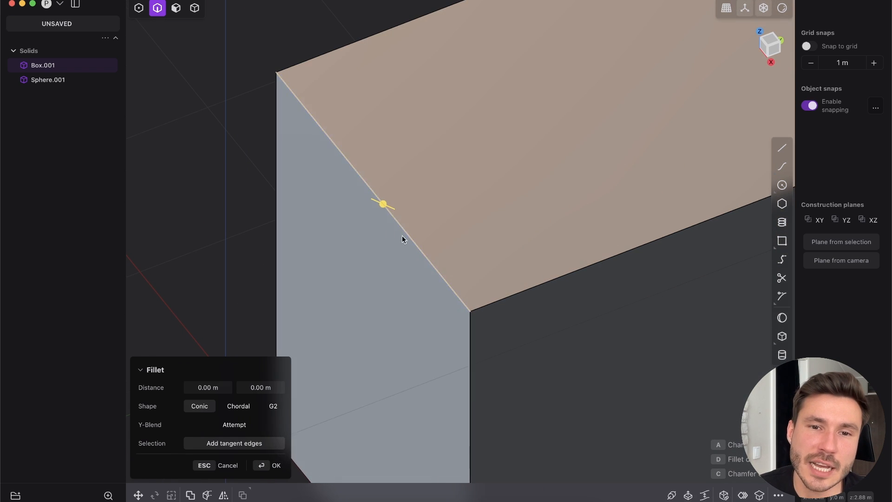
left_click_drag(384, 212, 349, 188)
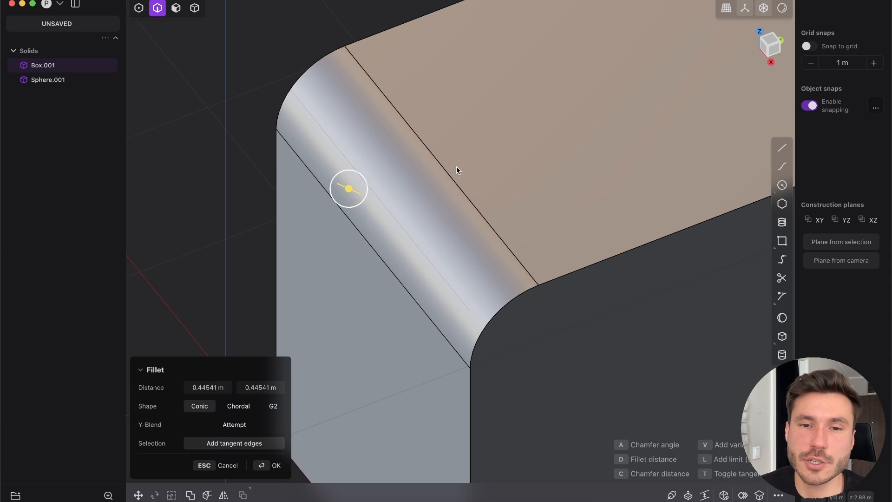
Increase the front top edge's fillet distance to about 0.5 m and confirm the fillet
middle_click_drag(456, 167, 482, 149)
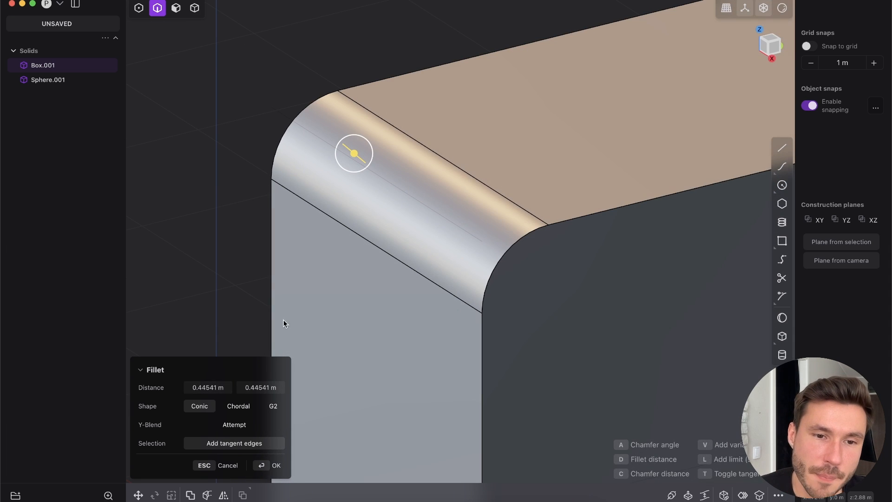
scroll(430, 166, "down", 5)
left_click_drag(406, 180, 380, 167)
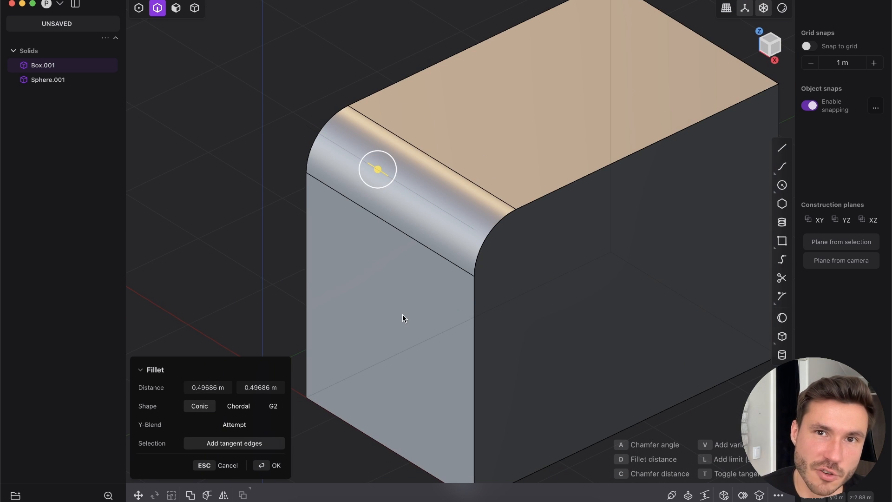
key("Return")
middle_click_drag(468, 199, 443, 153)
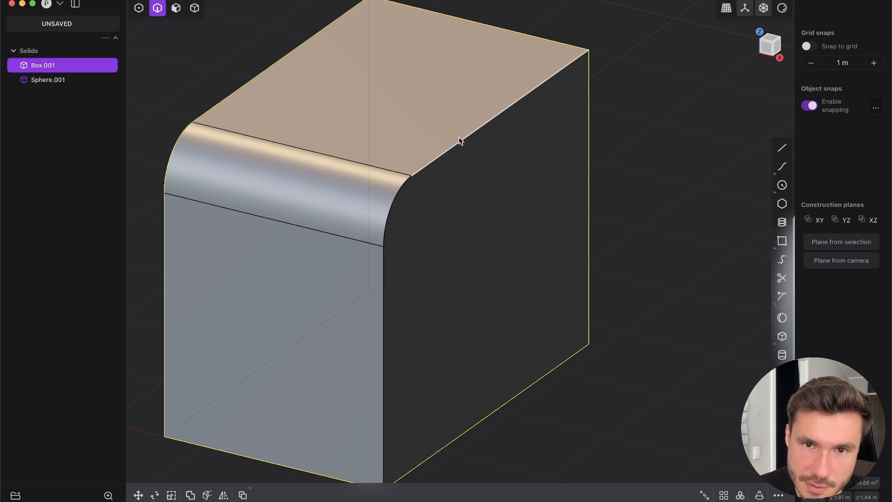
Try a fillet of about 0.33 m along the box's long top side edge and cancel it
left_click(458, 139)
key("f")
middle_click_drag(463, 249, 508, 173)
left_click_drag(473, 146, 506, 108)
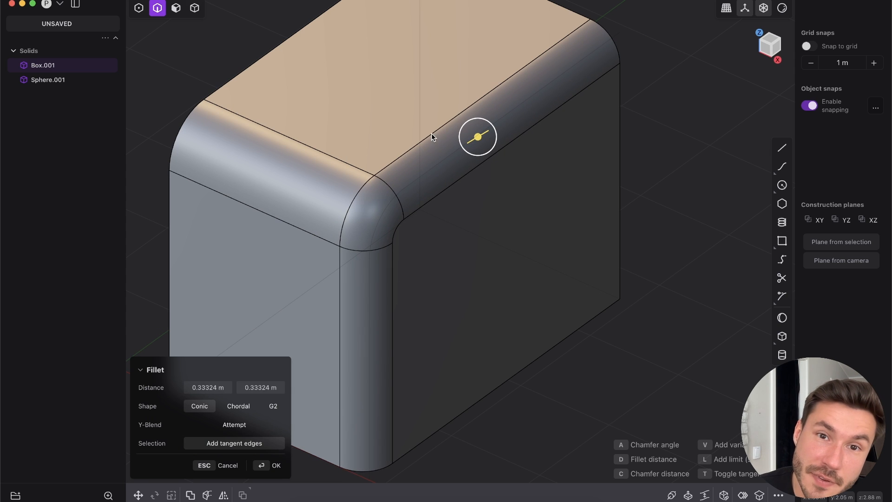
key("Escape")
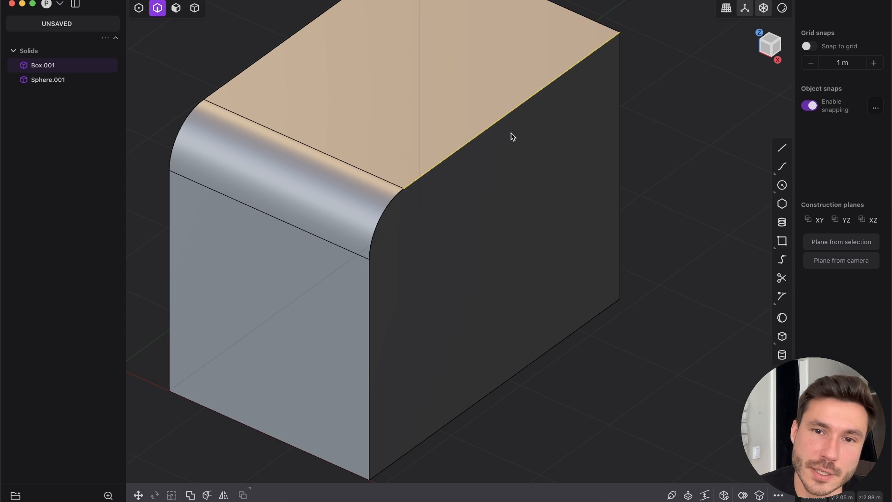
left_click(384, 214)
key("f")
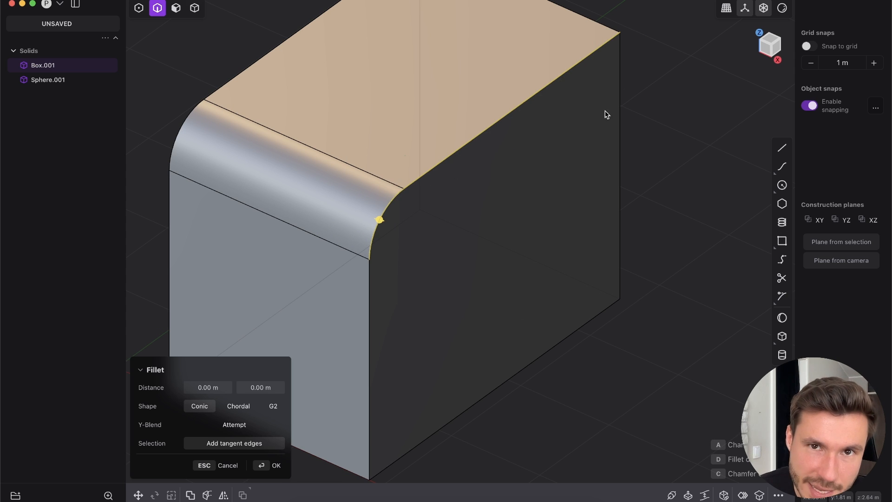
key("Escape")
left_click(682, 88)
scroll(390, 211, "up", 3)
middle_click_drag(390, 211, 372, 192)
left_click(443, 181)
key("b")
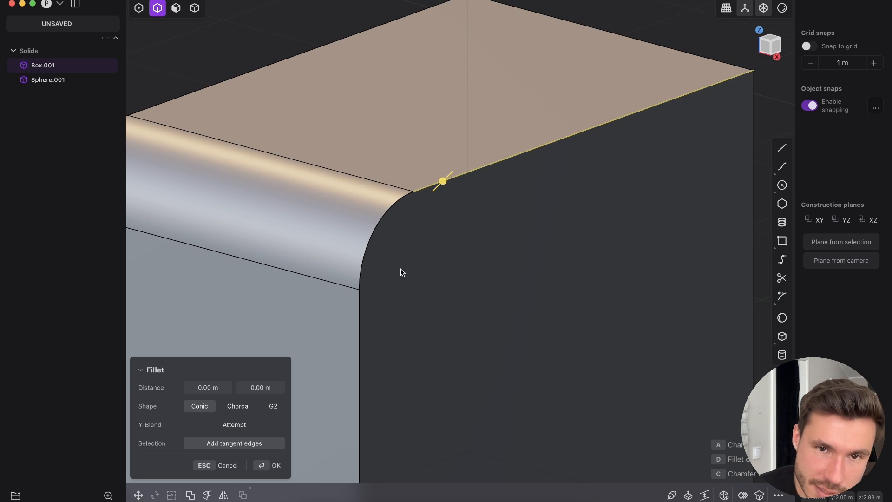
left_click(378, 225)
middle_click_drag(420, 255, 434, 174, "shift")
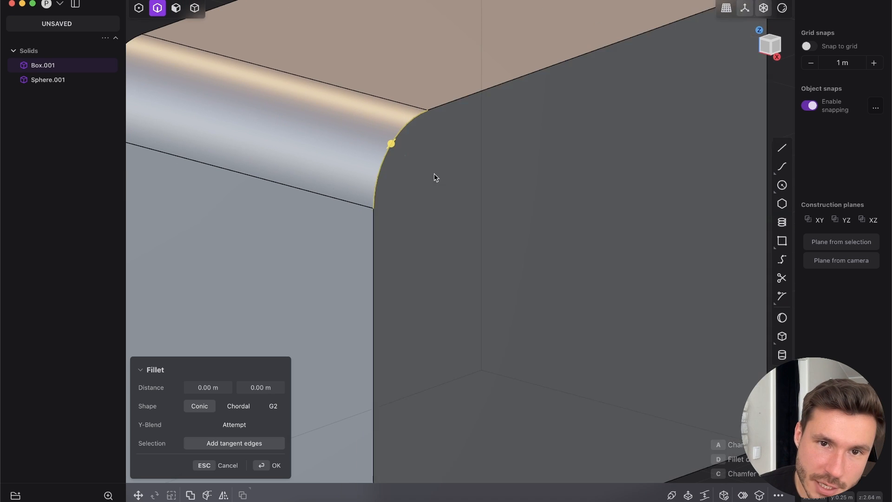
left_click(373, 241)
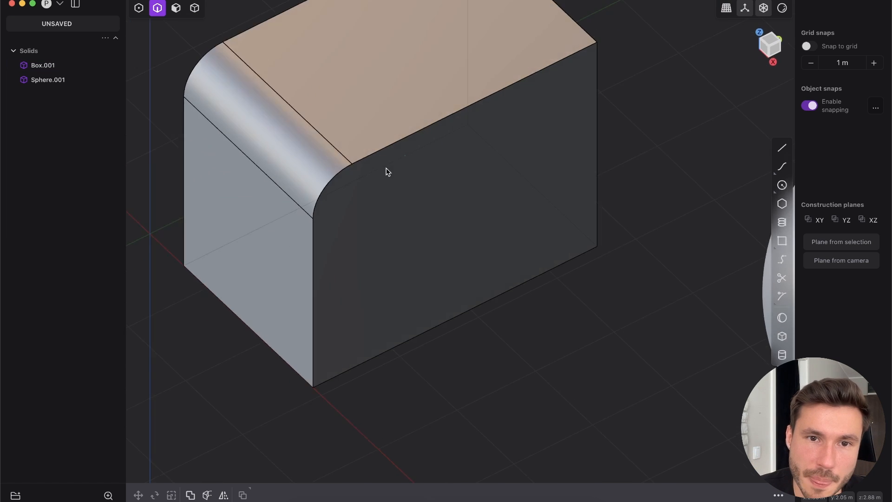
Chamfer the box's long top side edge and its adjoining curved and vertical edges by about 0.2 m and confirm
middle_click_drag(386, 169, 382, 171)
left_click(402, 139)
key("b")
middle_click_drag(402, 139, 440, 143)
left_click_drag(406, 135, 393, 148)
middle_click_drag(440, 134, 452, 109)
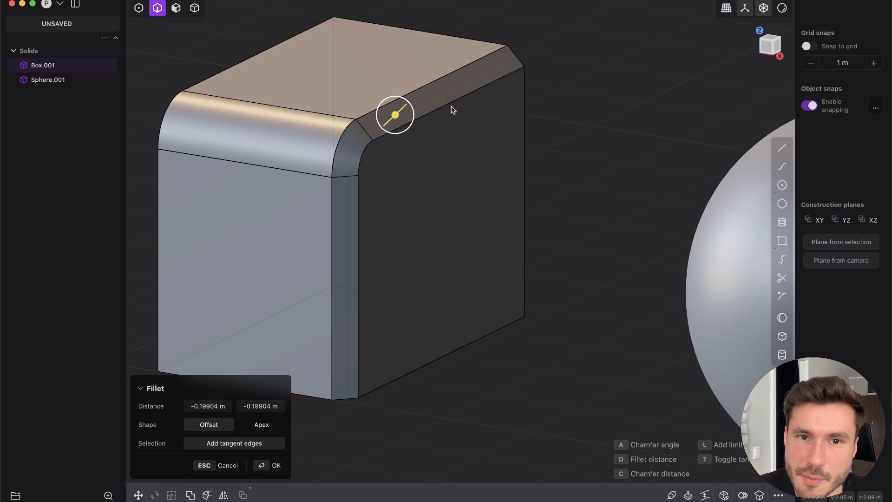
key("Return")
middle_click_drag(506, 79, 480, 97)
key("Escape")
scroll(442, 181, "down", 10)
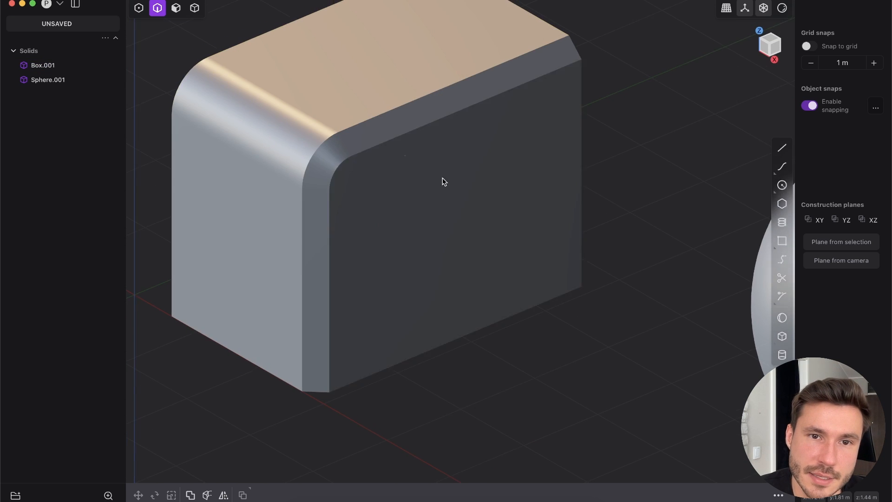
middle_click_drag(448, 155, 456, 135)
middle_click_drag(456, 134, 437, 180, "shift")
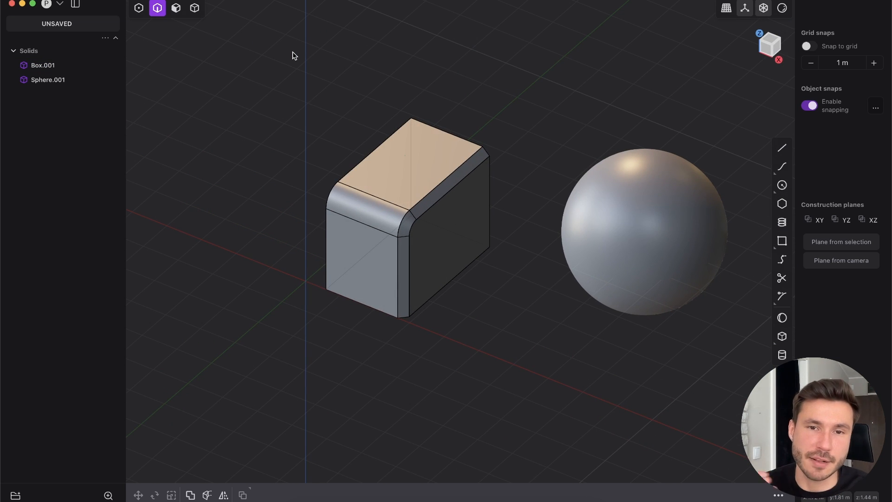
Limit selection to faces only
scroll(414, 143, "up", 4)
middle_click_drag(333, 130, 346, 14, "shift")
scroll(337, 160, "up", 5)
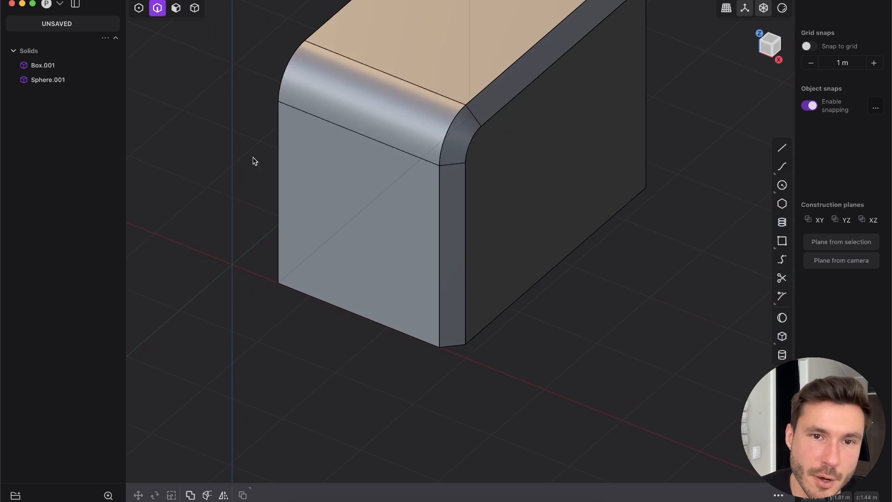
left_click(175, 10)
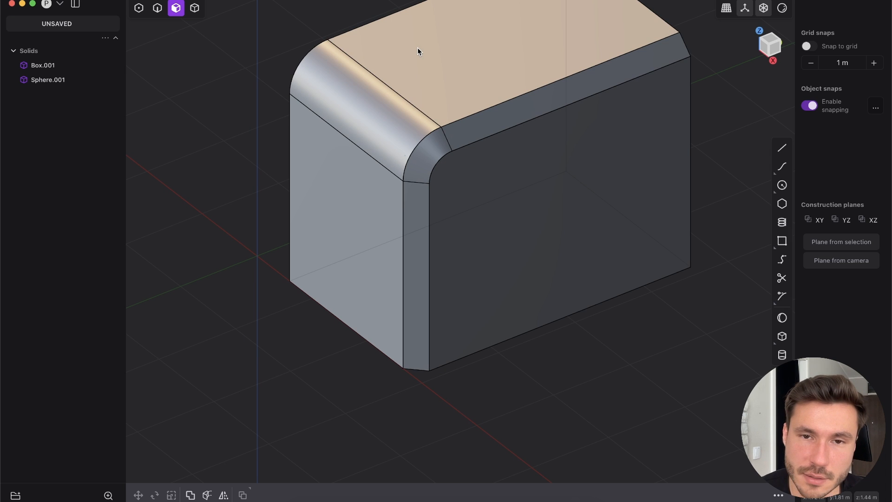
Try offsetting the box's top face inward by about 0.31 m and back outward
scroll(417, 153, "up", 5)
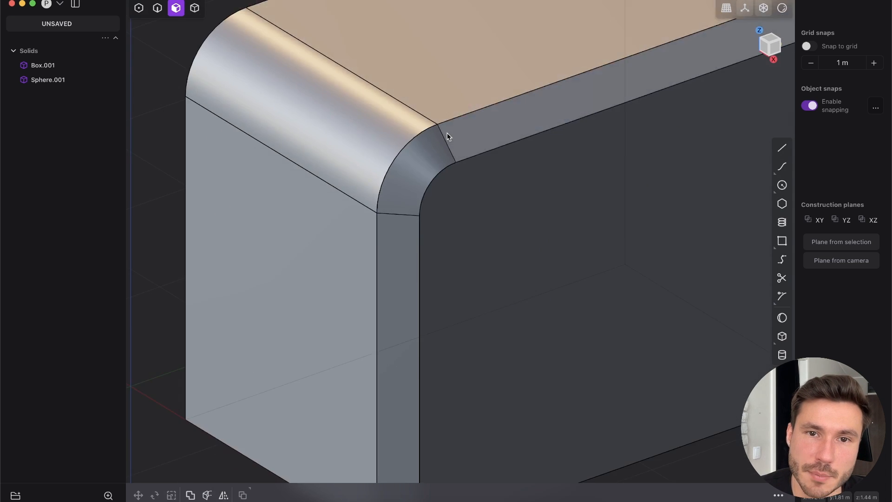
middle_click_drag(433, 142, 349, 308, "shift")
left_click(383, 167)
scroll(383, 167, "down", 5)
middle_click_drag(414, 115, 440, 151, "shift")
left_click_drag(407, 168, 377, 240)
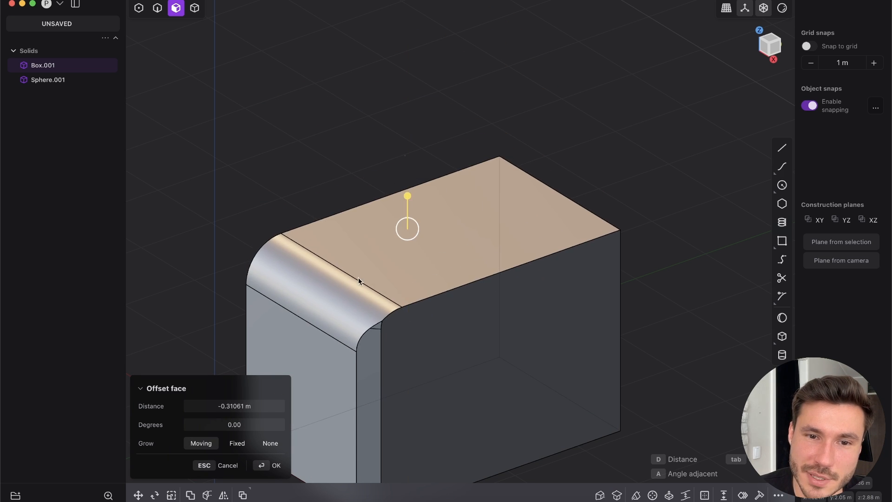
left_click_drag(409, 197, 415, 131)
middle_click_drag(342, 242, 362, 220)
mouse_move(385, 134)
left_mouse_down()
mouse_move(383, 31)
mouse_move(383, 124)
left_mouse_up()
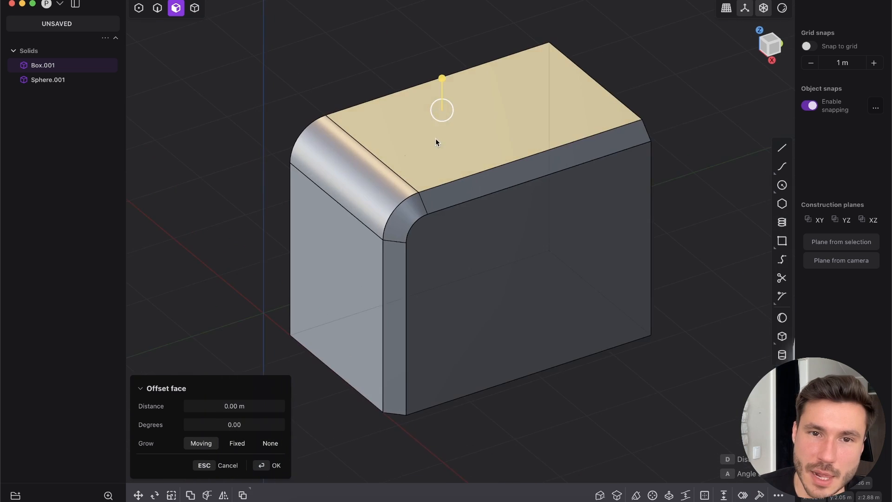
Try offsetting the box's top face outward by about 0.23 m, cancel the offset and deselect the face
middle_click_drag(436, 138, 437, 173, "shift")
scroll(350, 242, "up", 4)
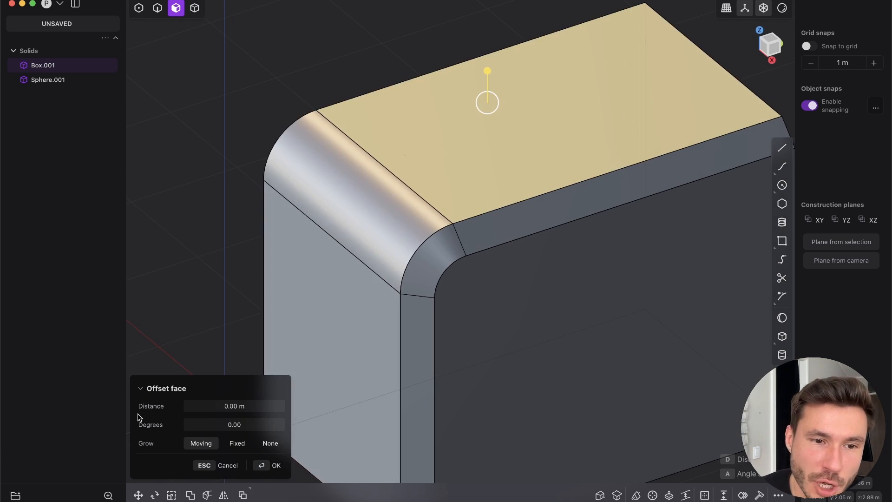
left_click_drag(508, 59, 494, 46)
left_click(230, 406)
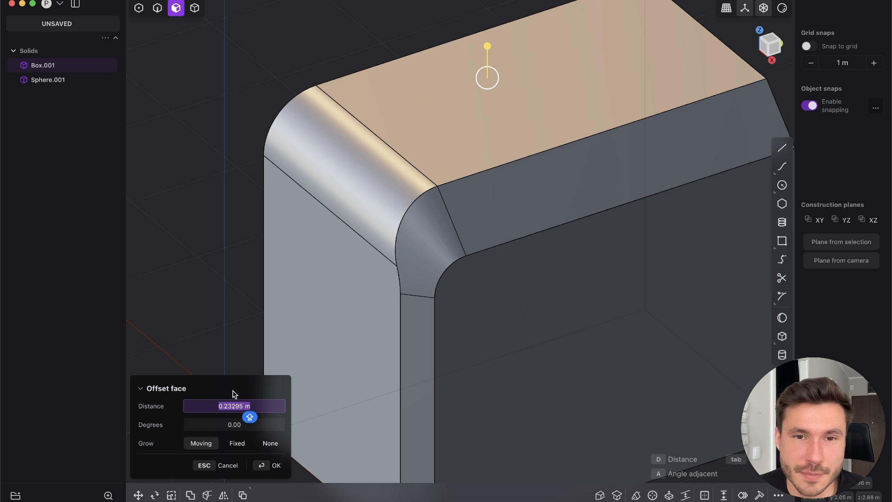
scroll(441, 174, "up", 3)
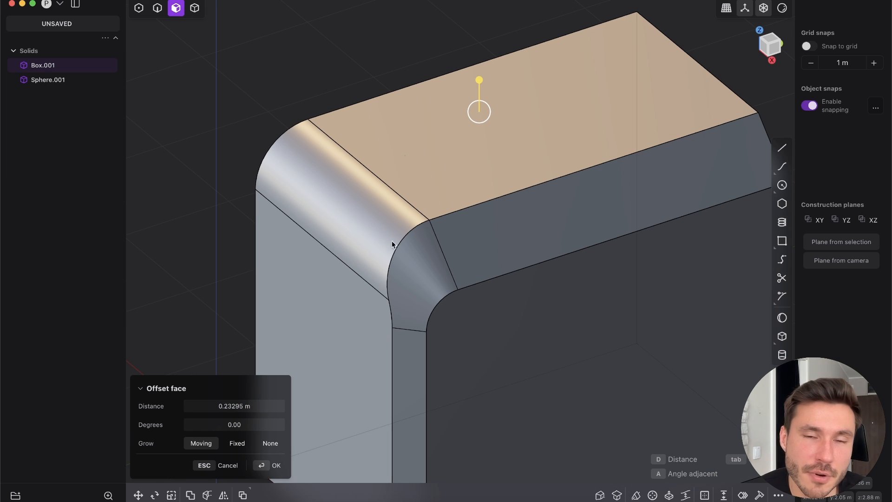
scroll(405, 255, "down", 3)
scroll(412, 286, "down", 2)
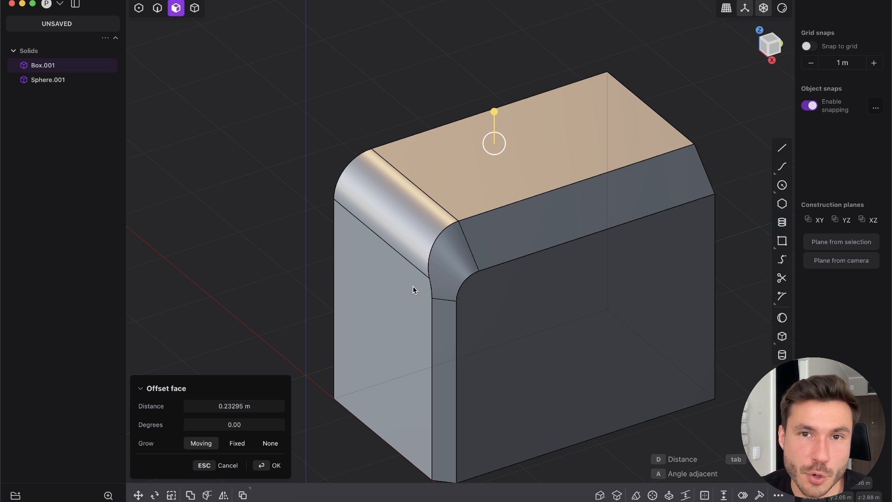
middle_click_drag(434, 219, 446, 179)
left_click_drag(396, 205, 396, 139)
middle_click_drag(460, 171, 471, 142, "shift")
key("Escape")
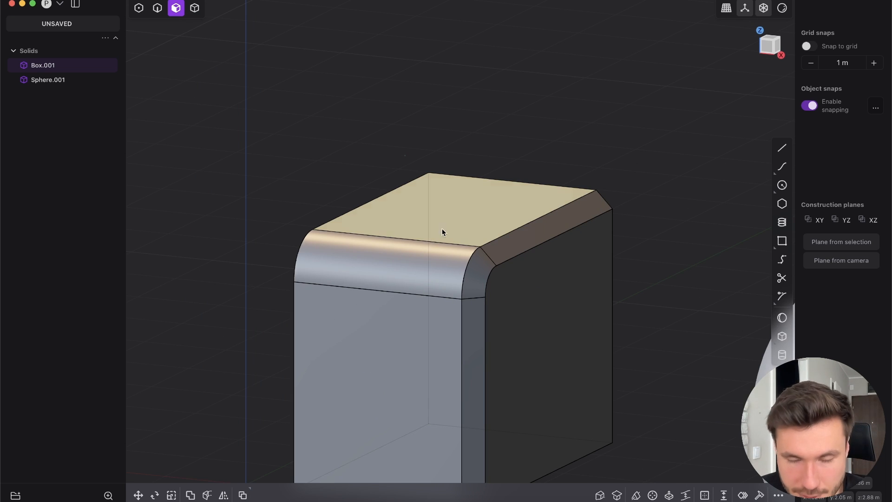
middle_click_drag(453, 266, 404, 291)
middle_click_drag(480, 217, 391, 230, "shift")
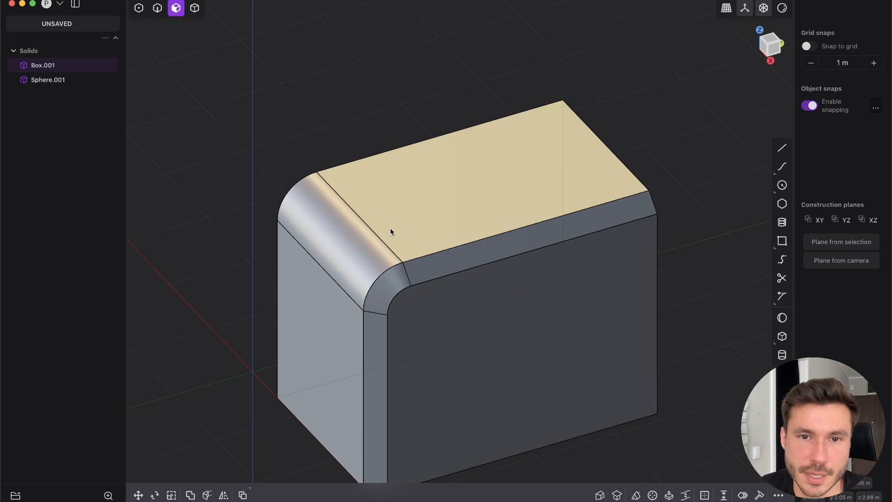
left_click(370, 134)
middle_click_drag(396, 215, 579, 148)
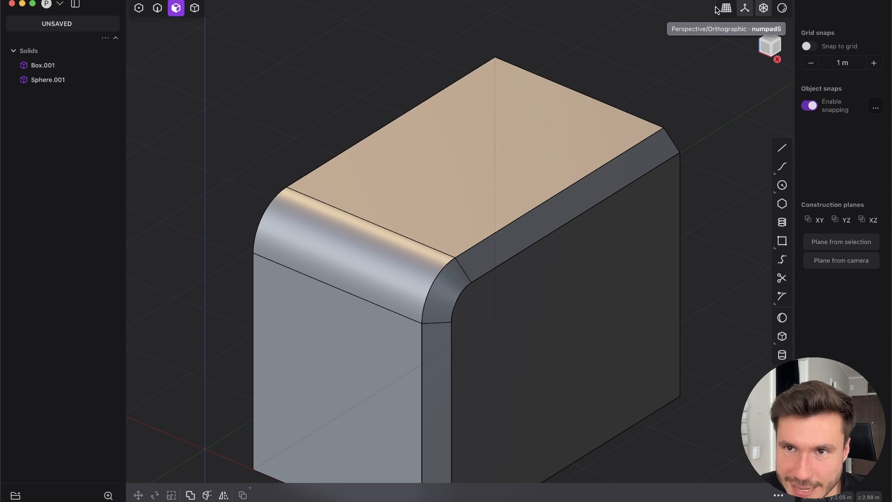
Switch the viewport from orthographic to perspective projection
scroll(572, 119, "down", 5)
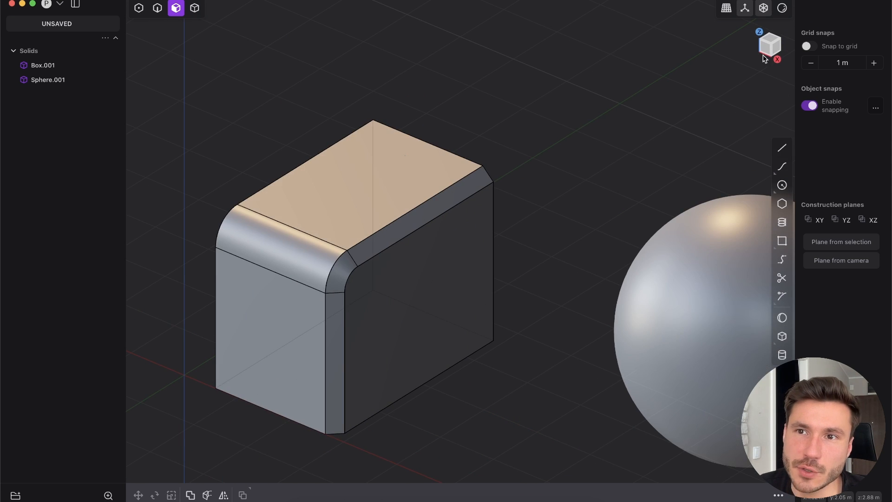
scroll(694, 196, "down", 2)
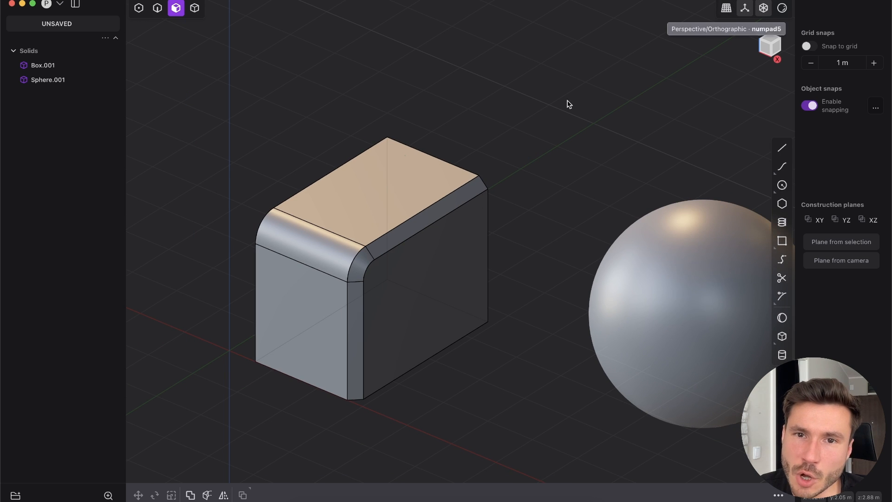
scroll(448, 135, "down", 2)
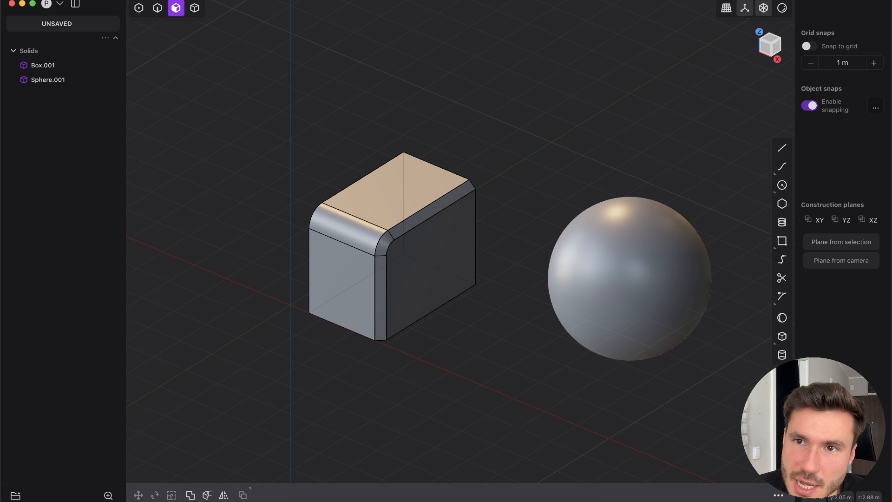
left_click(727, 9)
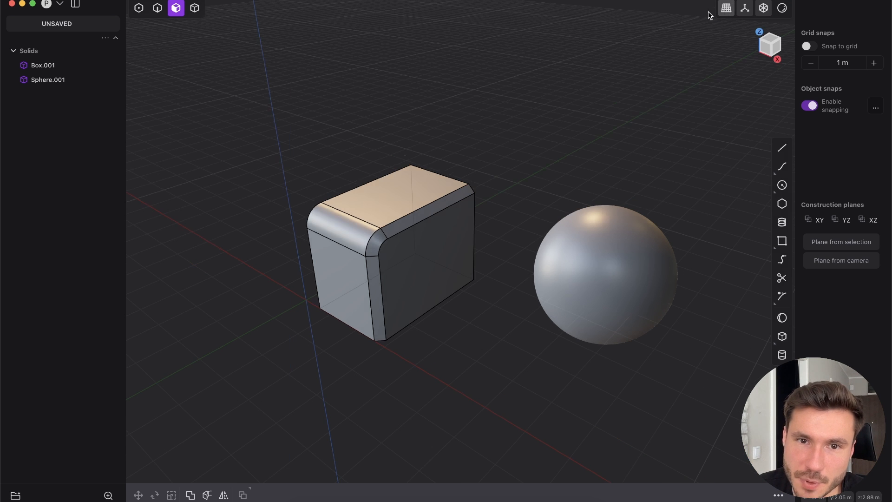
Examine the box's chamfered corner up close and both solids from farther away in perspective projection
scroll(343, 233, "up", 8)
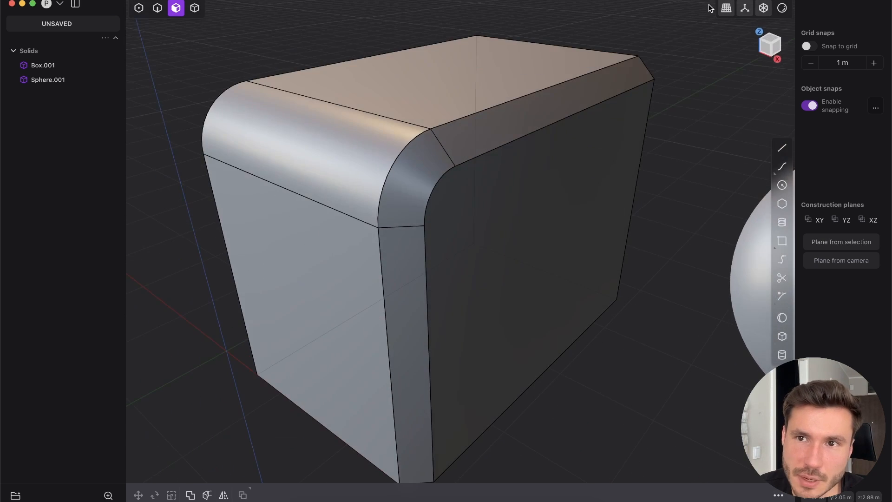
scroll(406, 162, "up", 3)
middle_click_drag(406, 163, 451, 203)
scroll(474, 182, "down", 8)
scroll(453, 219, "up", 5)
scroll(455, 260, "down", 2)
scroll(411, 145, "up", 10)
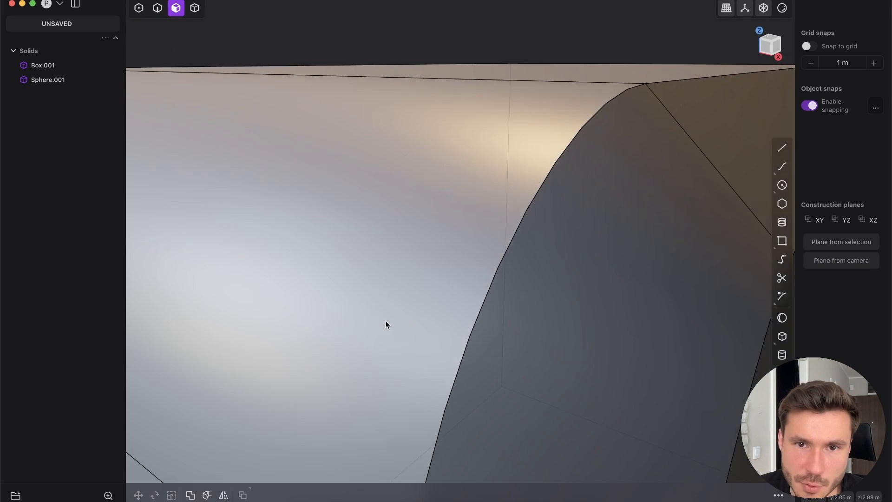
scroll(390, 316, "down", 5)
scroll(435, 136, "up", 8)
scroll(412, 174, "down", 8)
scroll(439, 199, "up", 6)
scroll(444, 205, "down", 5)
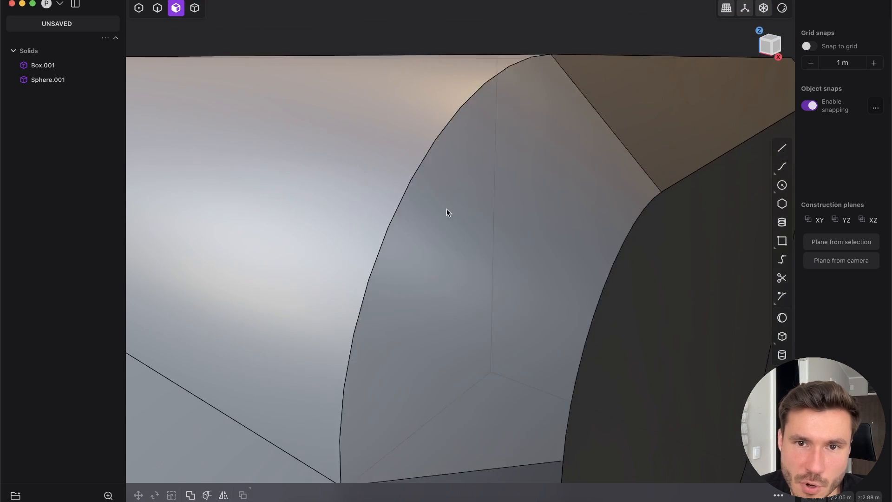
scroll(448, 158, "down", 5)
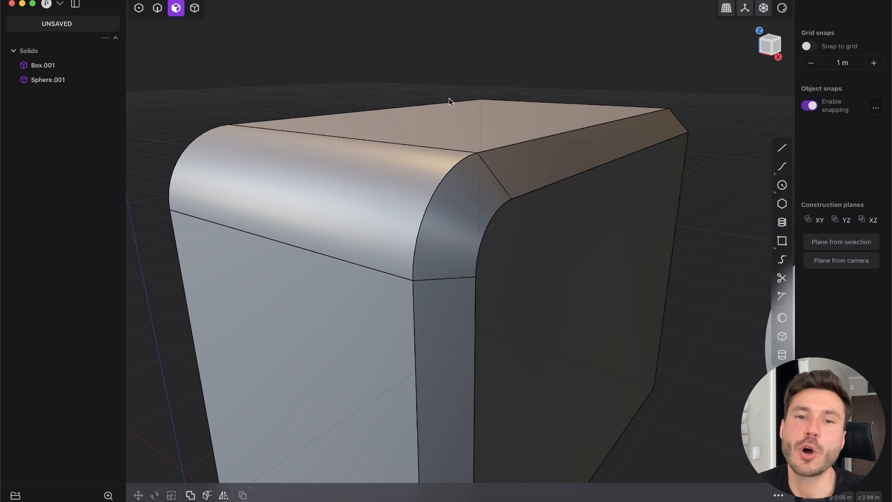
scroll(434, 225, "down", 8)
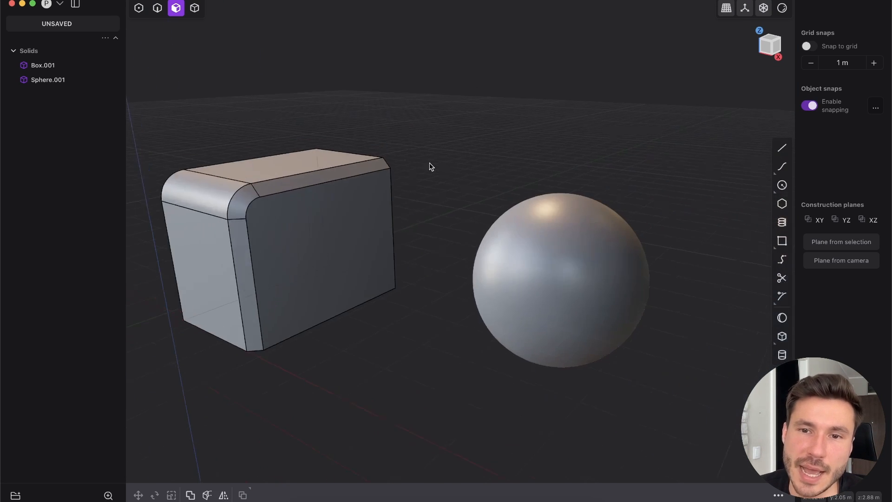
middle_click_drag(431, 167, 408, 225)
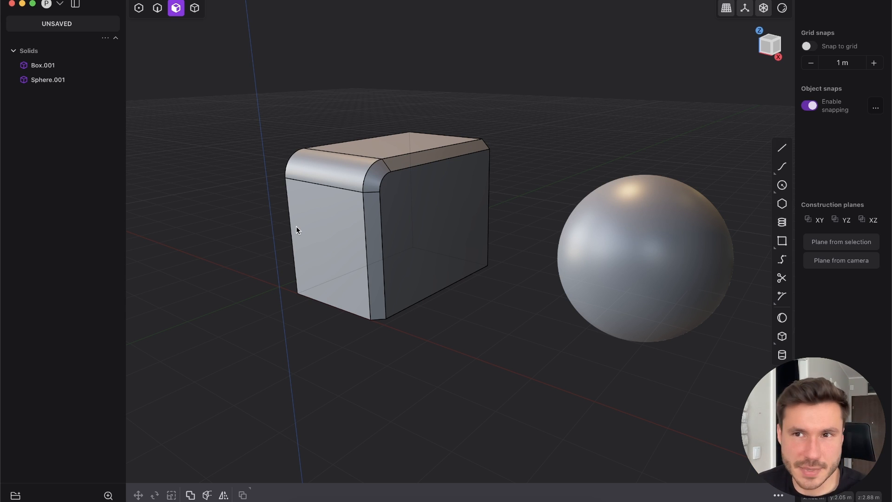
Return the viewport to orthographic projection and inspect the box from different distances and angles
left_click(727, 12)
scroll(359, 126, "up", 3)
scroll(355, 153, "down", 5)
middle_click_drag(355, 153, 361, 172, "shift")
scroll(360, 172, "up", 5)
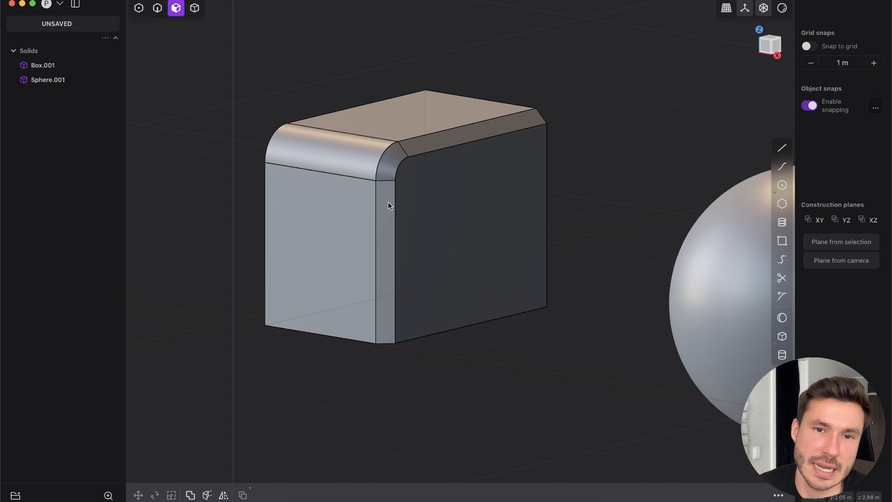
middle_click_drag(417, 137, 401, 181)
scroll(364, 233, "up", 5)
scroll(382, 207, "down", 5)
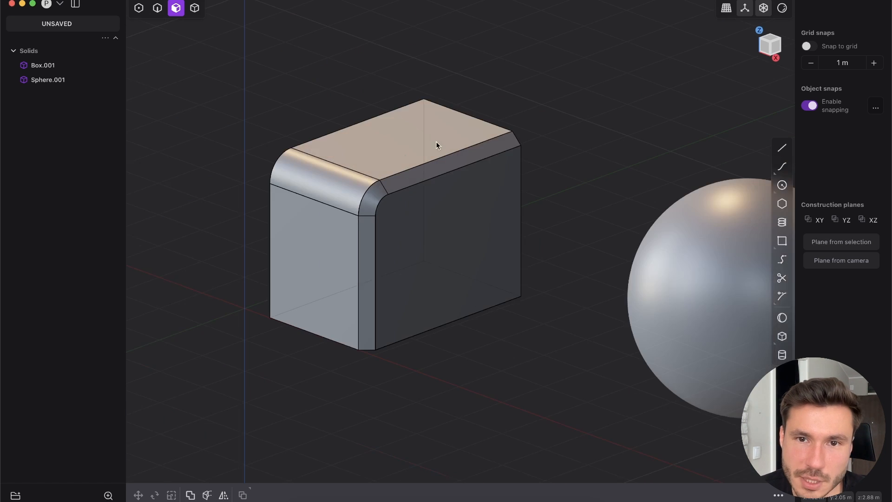
middle_click_drag(434, 135, 339, 138, "shift")
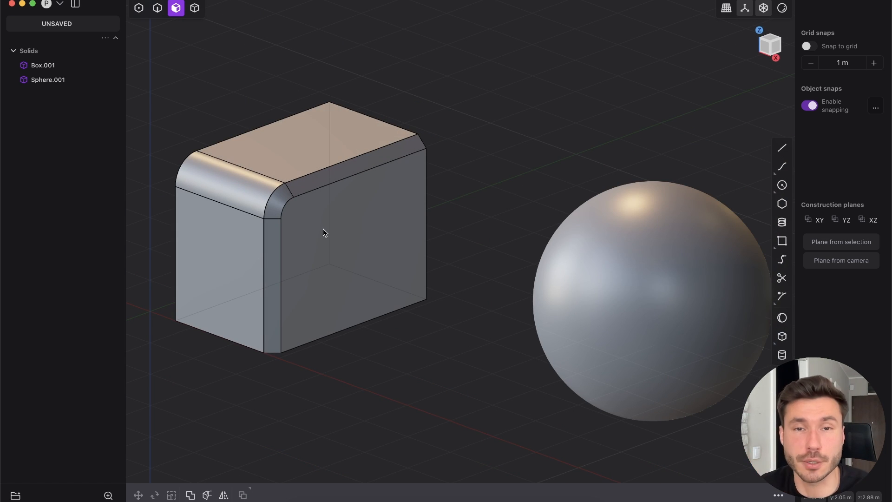
Toggle the viewport overlays off and back on
left_click(746, 11)
scroll(724, 31, "down", 5)
left_click(744, 8)
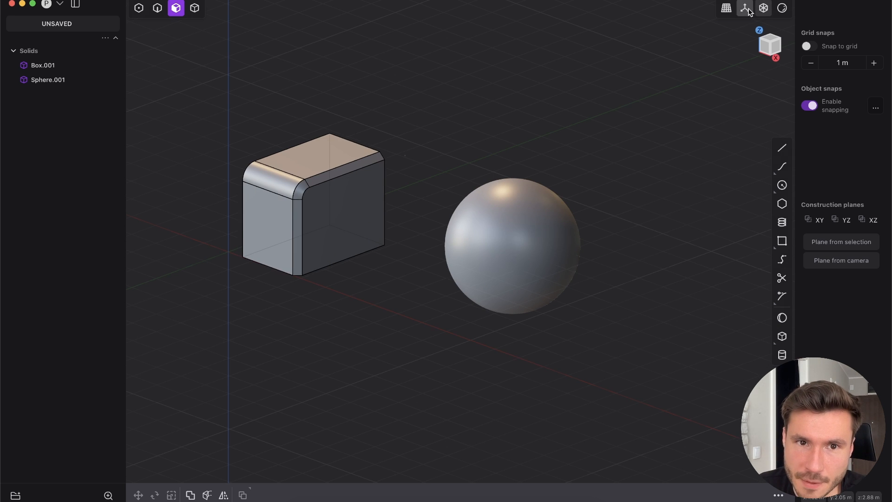
Hide the viewport's grid and axes and show them again
left_click(744, 8)
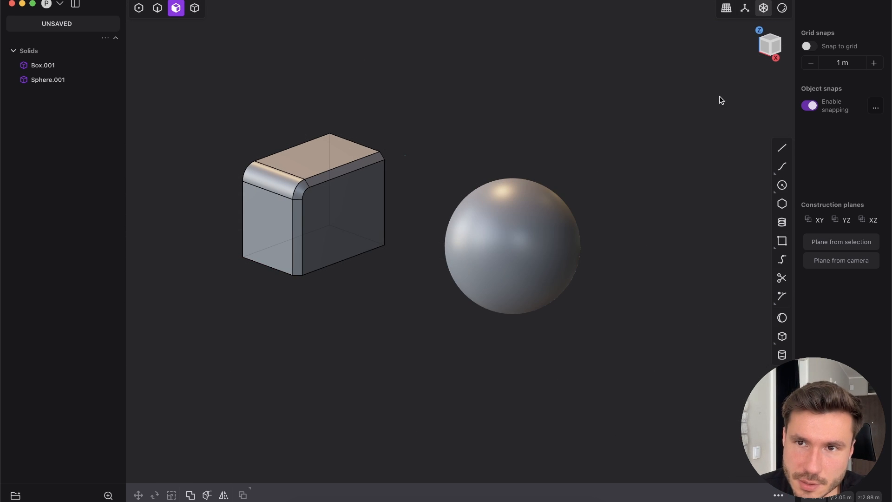
left_click(745, 9)
scroll(448, 137, "up", 5)
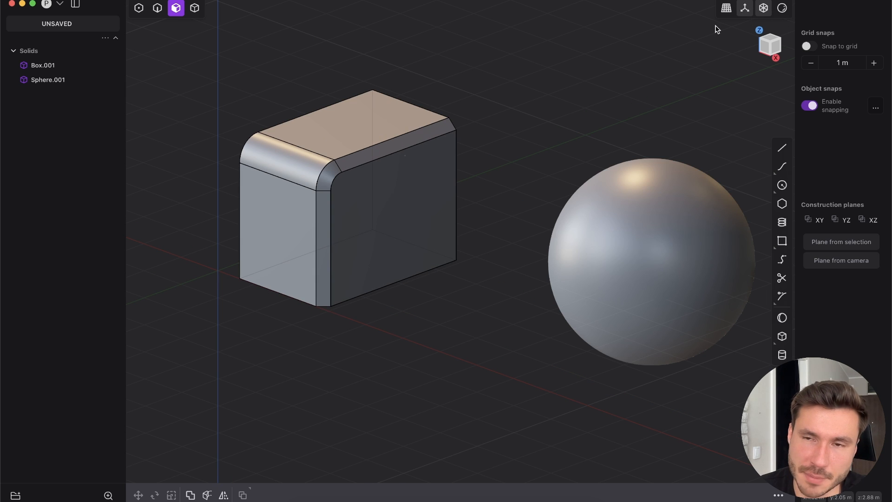
middle_click_drag(661, 93, 695, 59, "shift")
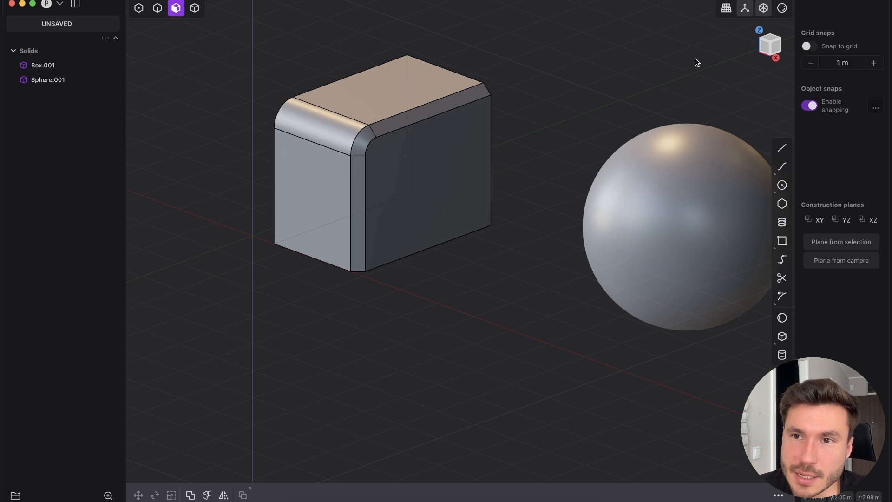
Examine the box's hidden back edges through its faces in X-ray mode, with edge selection active
left_click(764, 8)
scroll(448, 75, "up", 5)
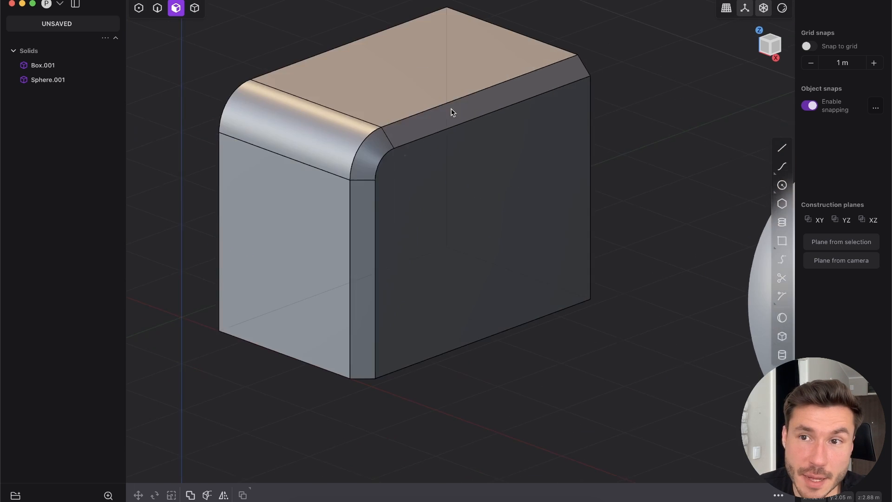
scroll(502, 131, "down", 8)
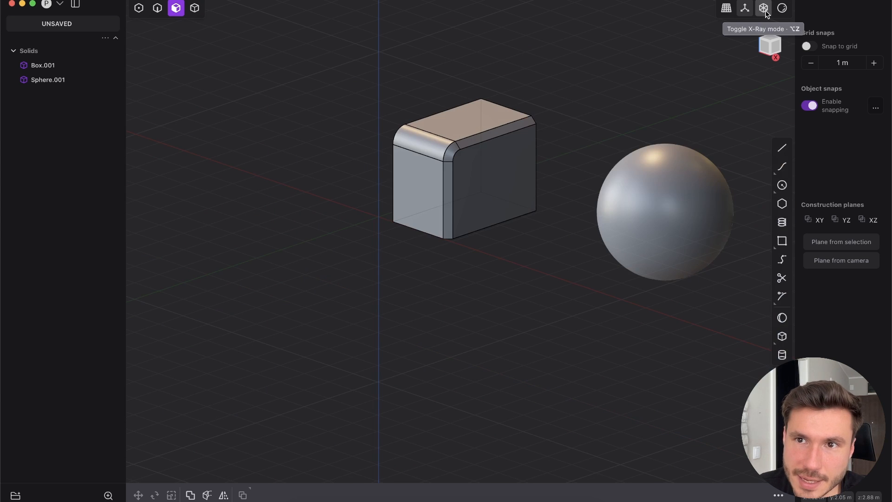
scroll(377, 249, "up", 10)
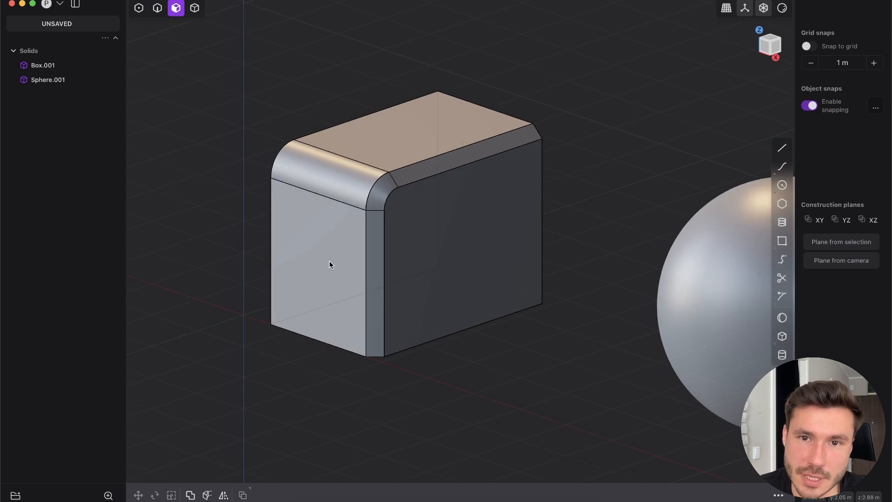
key("2")
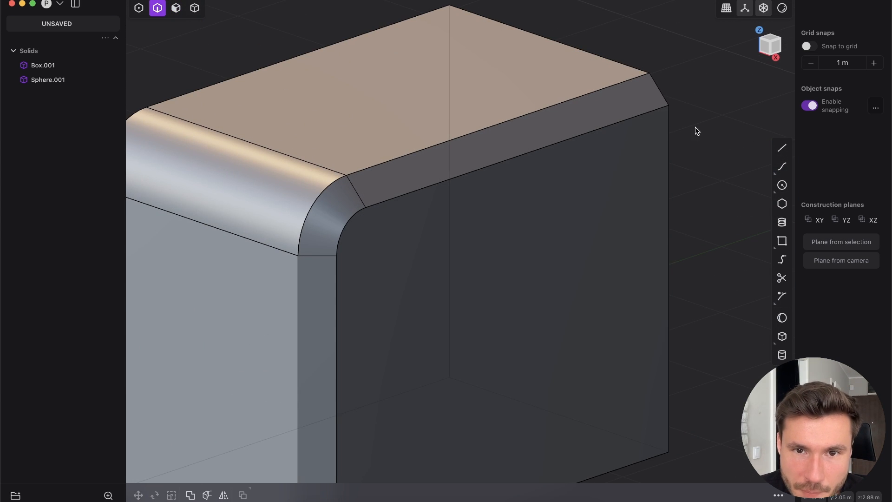
middle_click_drag(456, 301, 458, 333)
middle_click_drag(458, 280, 512, 142, "shift")
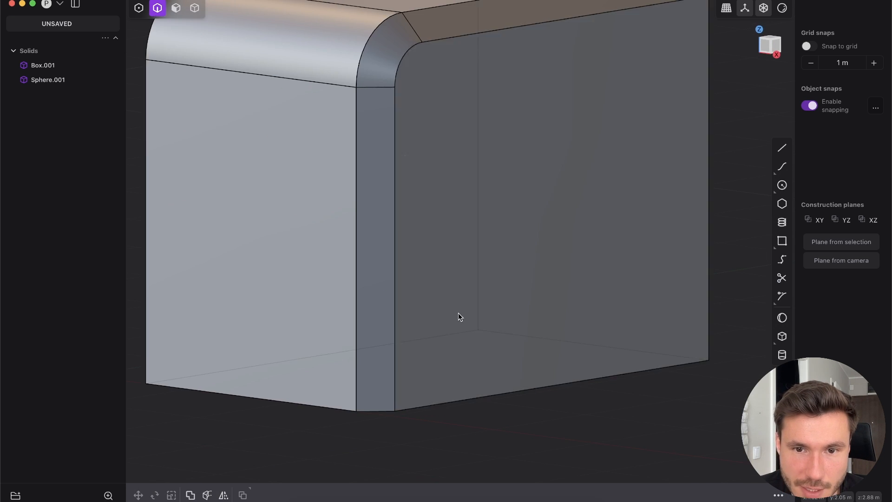
middle_click_drag(458, 313, 452, 349)
middle_click_drag(531, 166, 518, 220, "shift")
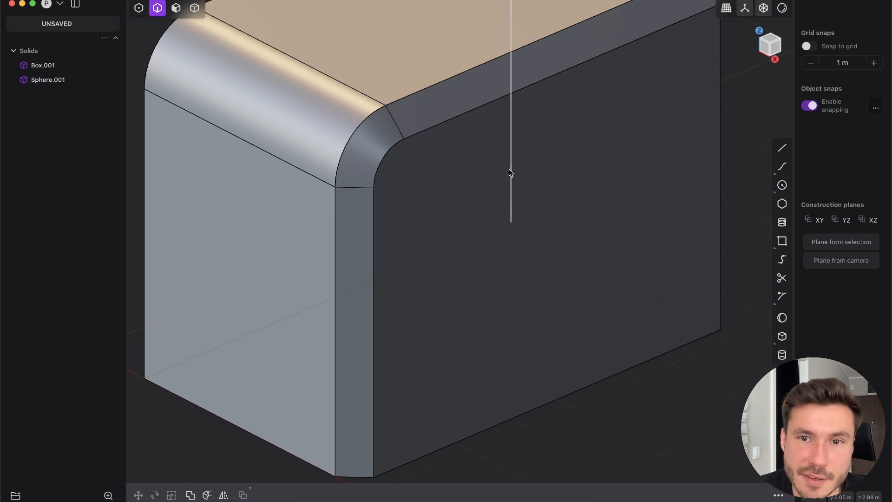
scroll(518, 133, "down", 10)
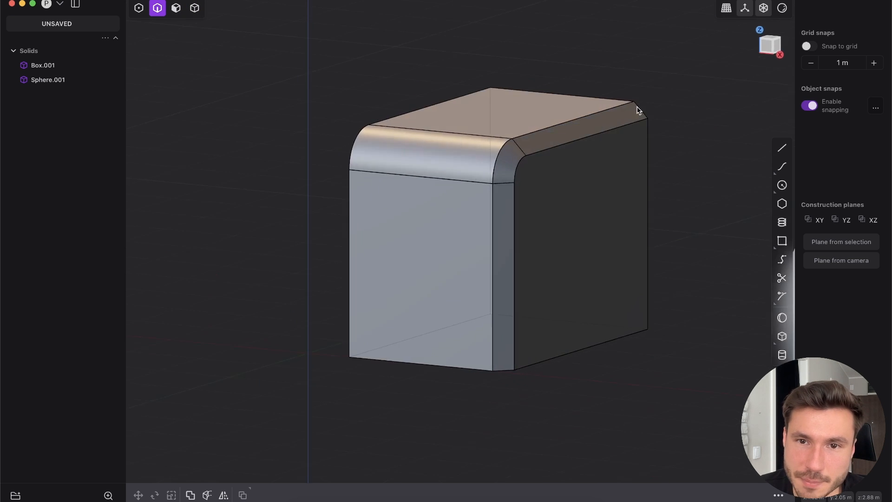
middle_click_drag(637, 110, 233, 191)
key("3")
left_click(591, 197)
key("o")
key("2")
left_click(221, 189)
key("f")
middle_click_drag(309, 253, 363, 210)
left_click(774, 98)
Toggle X-ray mode off and back on to compare how the box's hidden edges are displayed
scroll(573, 228, "up", 7)
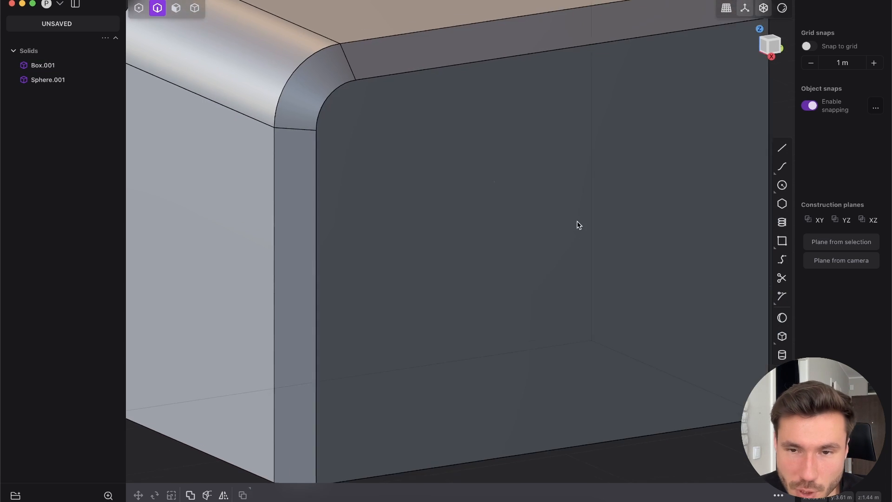
scroll(573, 228, "down", 10)
scroll(701, 81, "up", 3)
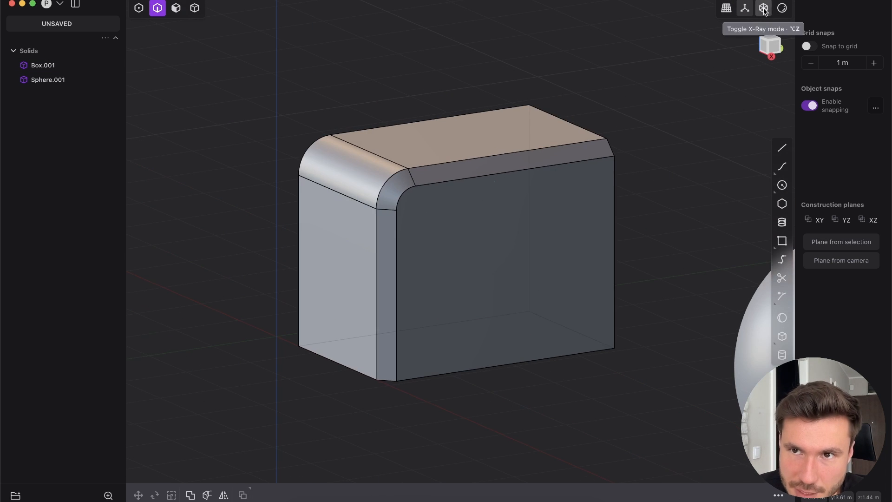
left_click(764, 9)
scroll(528, 227, "up", 3)
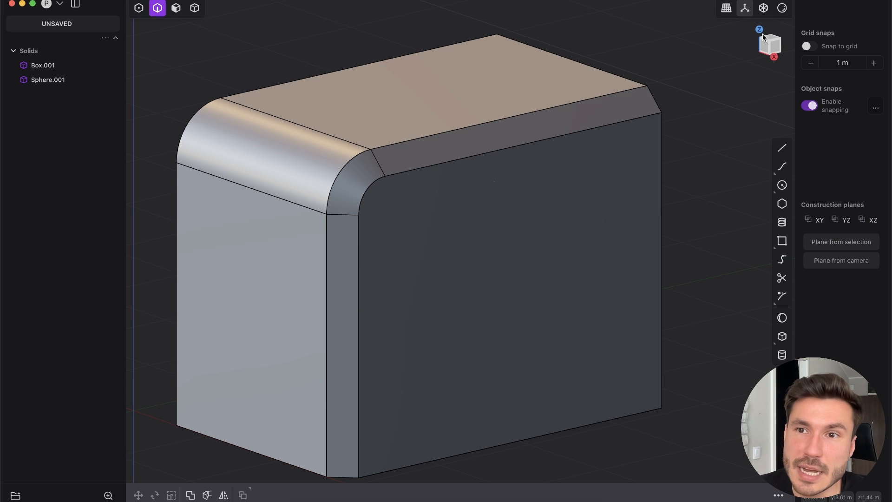
left_click(764, 8)
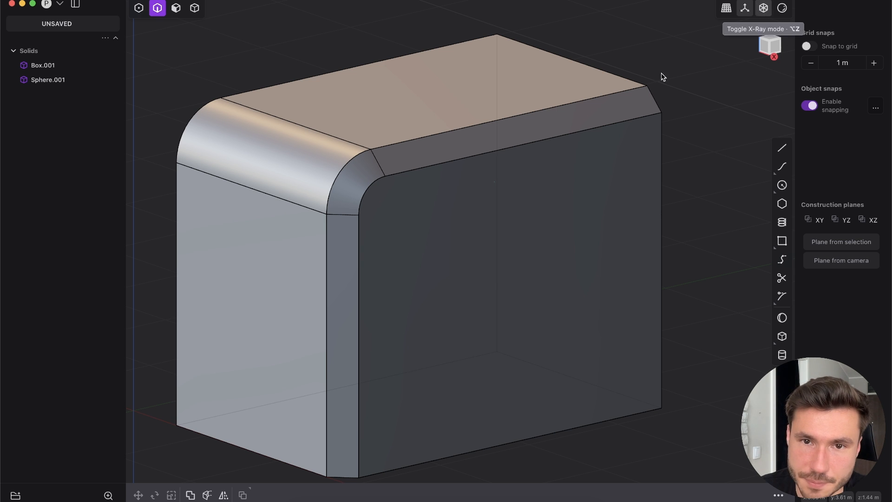
key("alt+z")
key("KP_7")
scroll(550, 210, "down", 5)
middle_click_drag(550, 209, 428, 101)
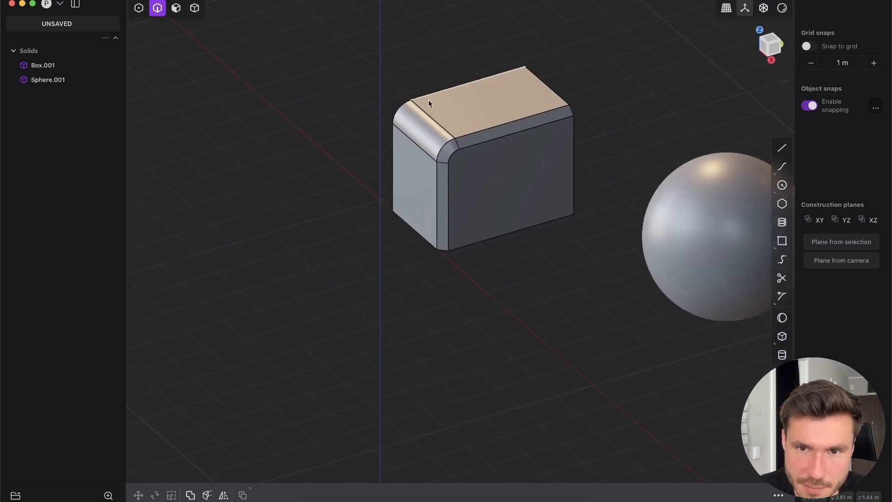
scroll(488, 114, "up", 5)
left_click(764, 9)
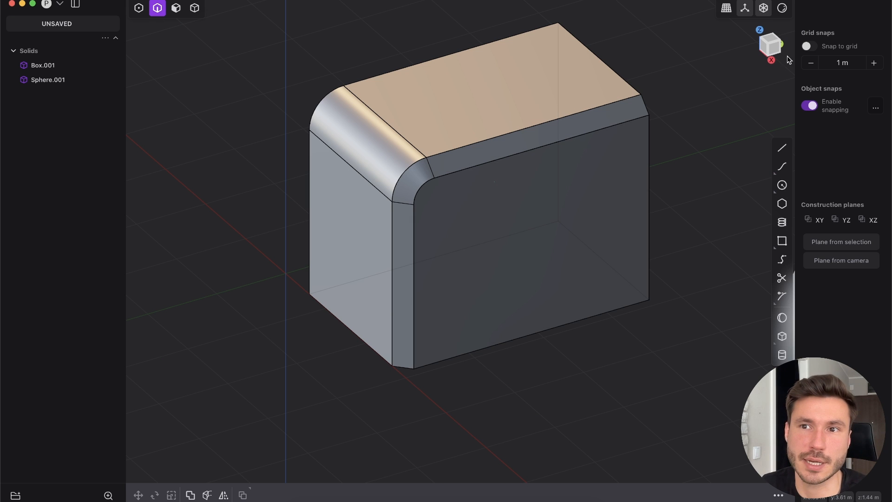
Switch the viewport from matcap shading to rendered material display and inspect both solids
scroll(538, 141, "down", 4)
middle_click_drag(592, 97, 454, 126, "shift")
scroll(427, 216, "up", 1)
scroll(426, 217, "down", 1)
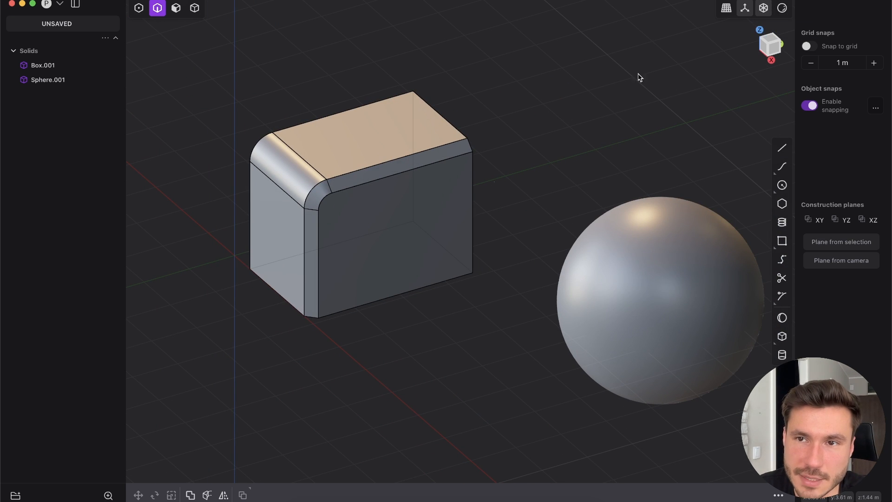
left_click(784, 9)
scroll(409, 134, "down", 3)
middle_click_drag(420, 124, 470, 187)
scroll(433, 187, "up", 4)
scroll(435, 187, "down", 4)
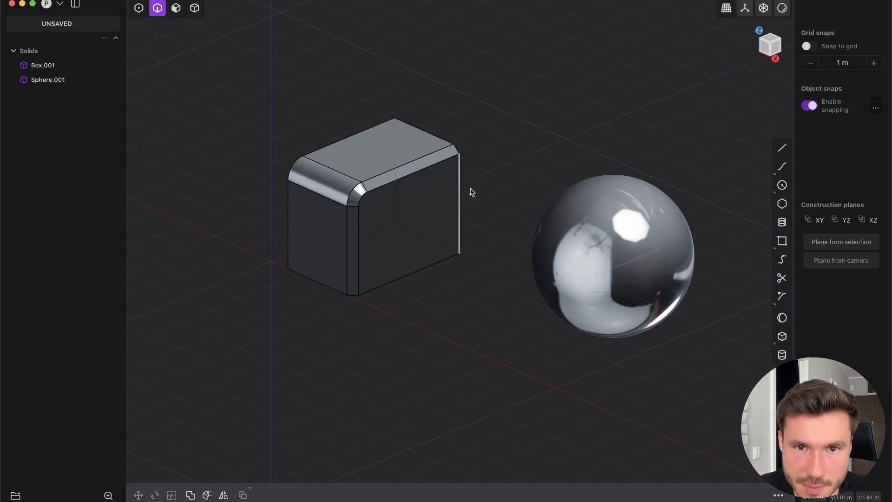
Select the whole box in solid selection mode and set its material color to bright red
left_click(194, 8)
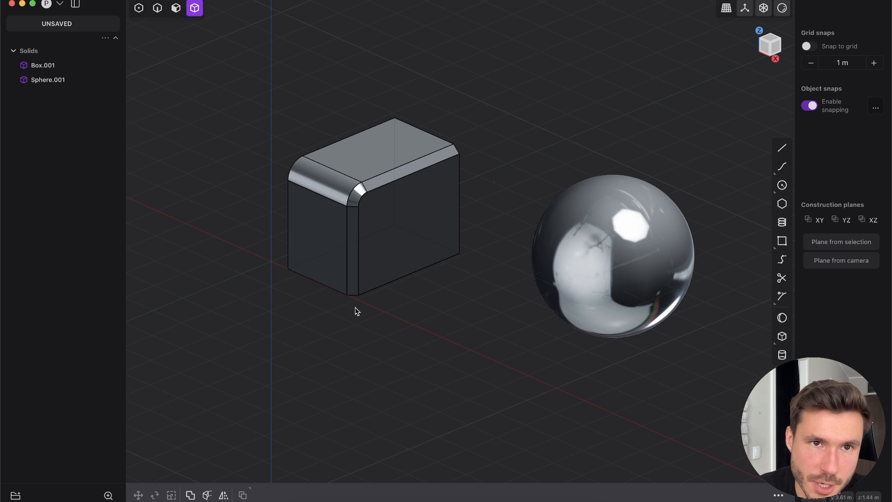
left_click(417, 195)
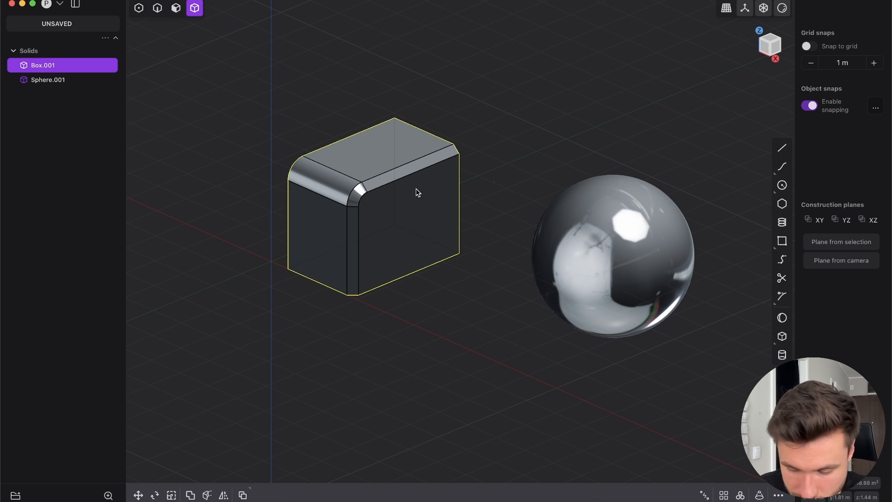
key("m")
middle_click_drag(339, 174, 455, 161, "shift")
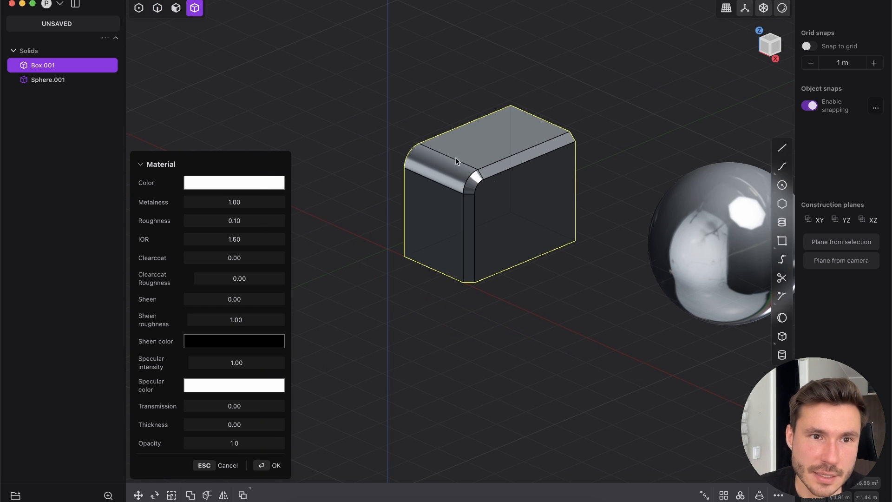
left_click(252, 181)
left_click_drag(246, 233, 330, 191)
left_click(268, 187)
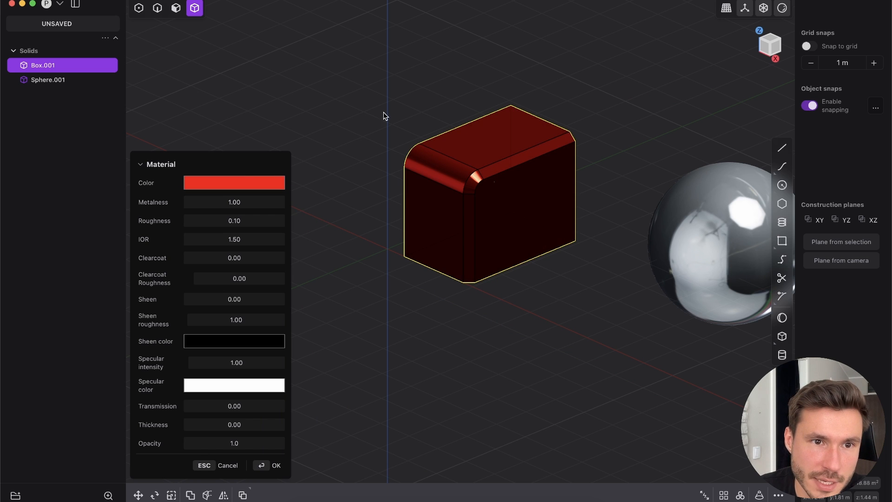
Lower the metalness and raise the roughness of the box's red material, and apply it
middle_click_drag(337, 165, 324, 162)
left_click_drag(169, 226, 164, 229)
left_click_drag(238, 203, 162, 207)
middle_click_drag(344, 314, 356, 310)
left_click_drag(213, 219, 406, 322)
left_click(276, 466)
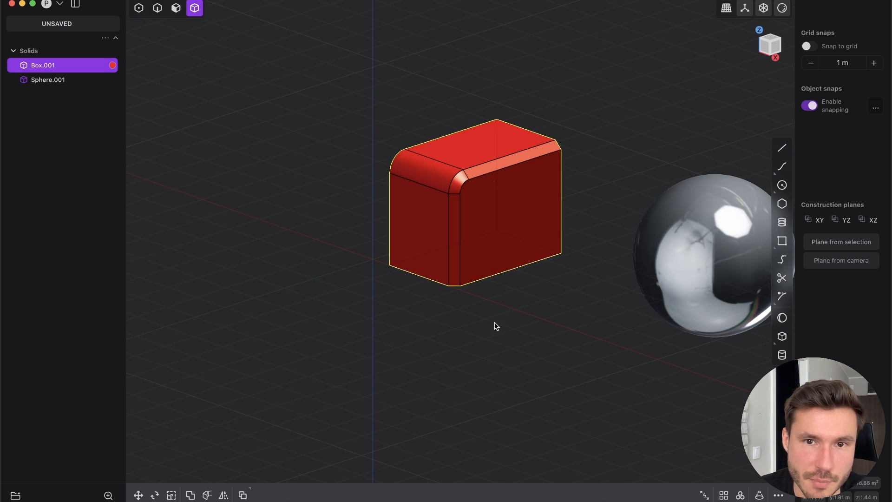
Assign a bright green material color to the sphere
left_click(670, 251)
middle_click_drag(738, 189, 549, 217)
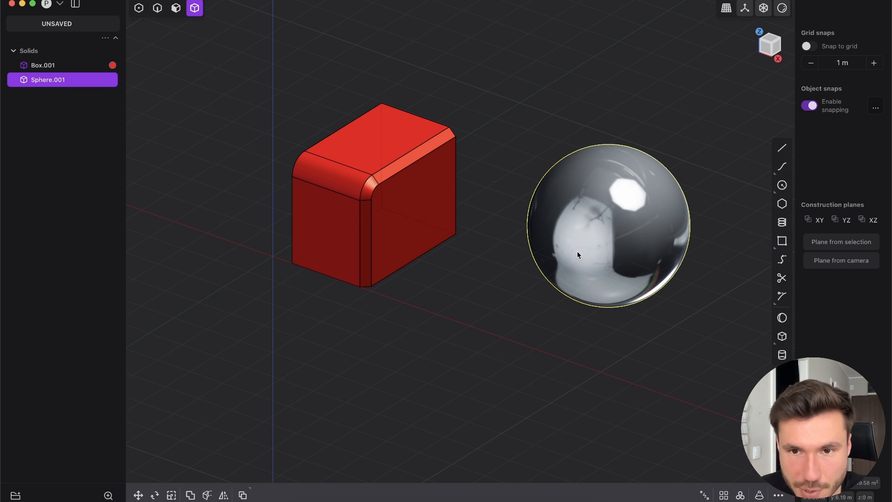
key("m")
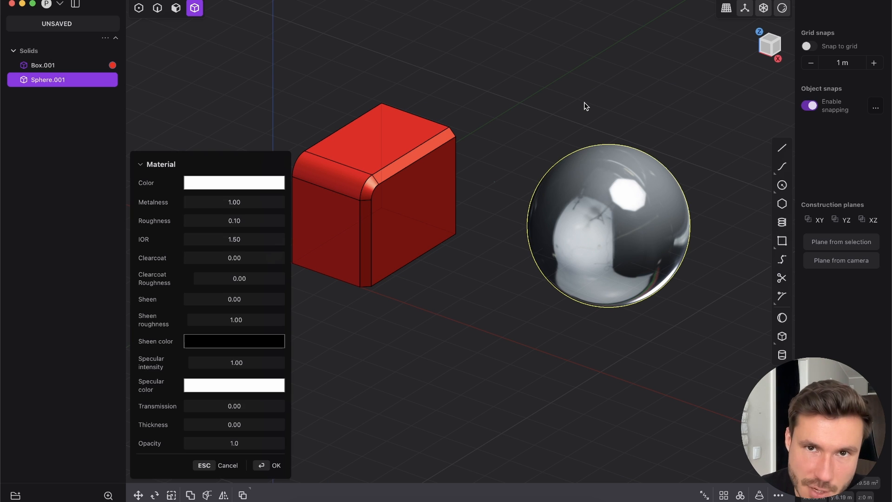
left_click(208, 186)
left_click_drag(241, 240, 269, 258)
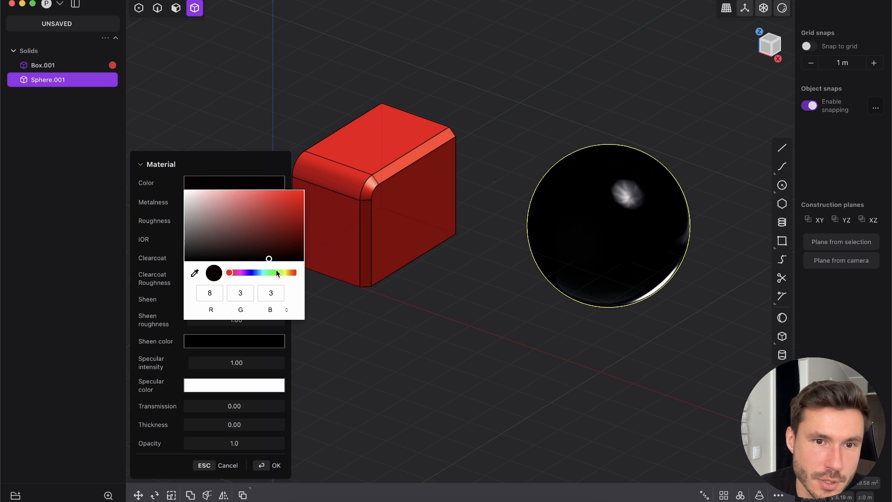
left_click(249, 273)
left_click(304, 191)
left_click(345, 312)
middle_click_drag(346, 316, 356, 331)
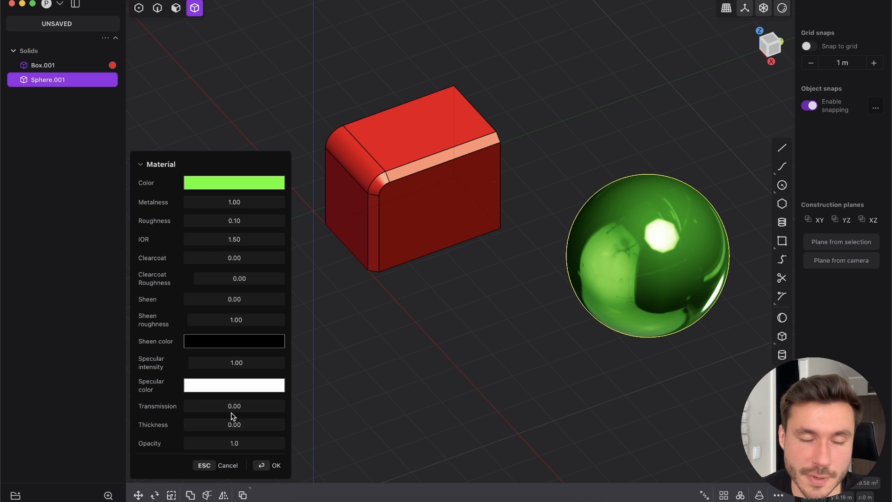
left_click(275, 468)
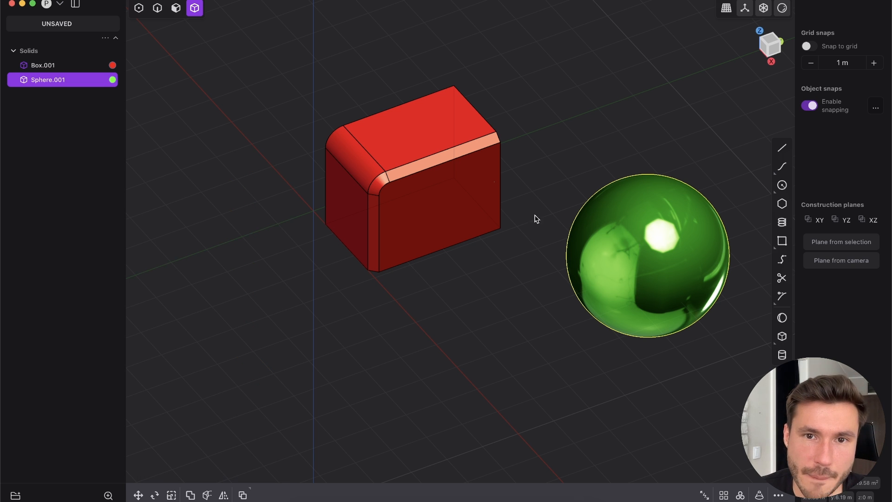
Deselect the sphere and switch the viewport back to matcap shading
middle_click_drag(534, 216, 570, 133)
left_click(570, 133)
scroll(575, 218, "up", 2)
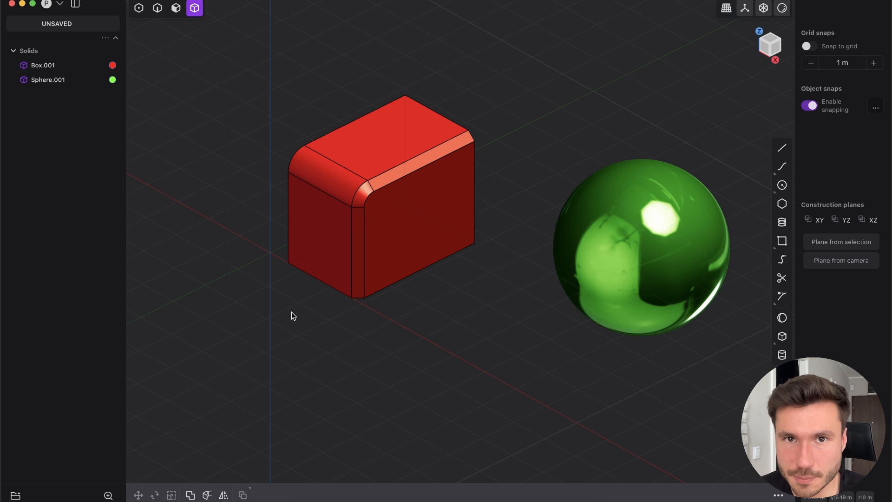
left_click(782, 8)
middle_click_drag(379, 203, 413, 210)
middle_click_drag(444, 164, 510, 199)
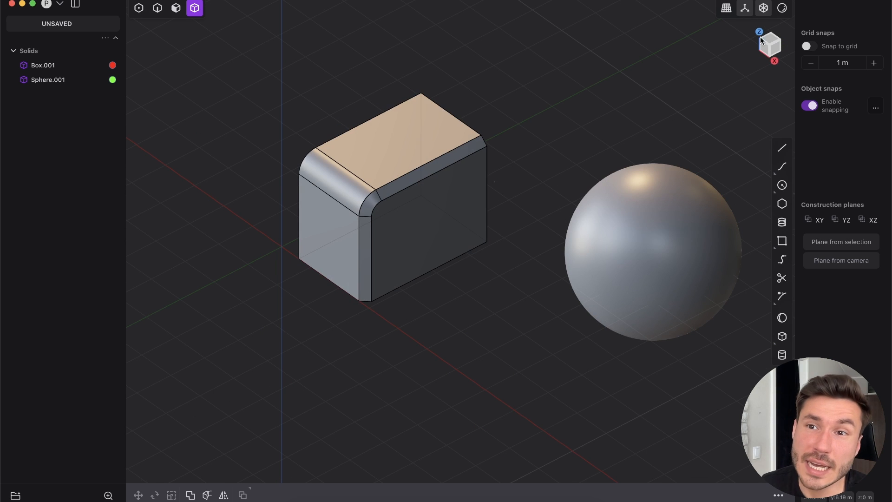
Change the viewport matcap to the glossy red one and inspect the solids with it
left_click(782, 8)
left_click(782, 9)
left_click(782, 13)
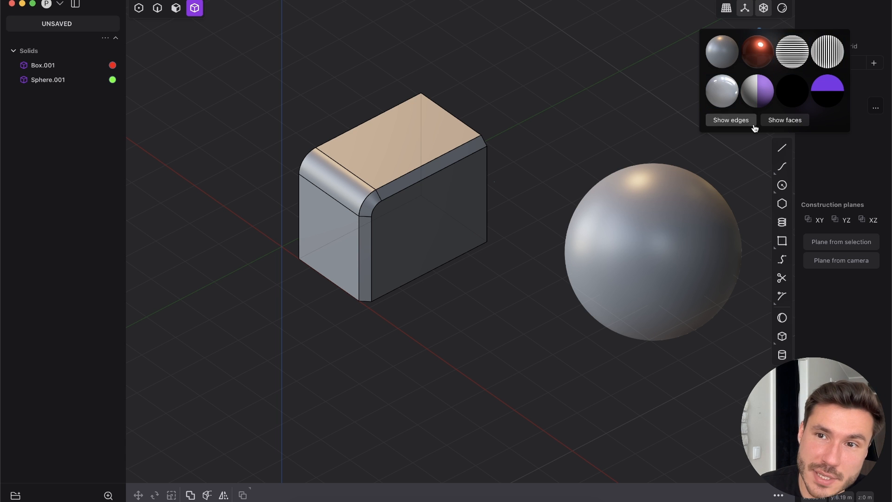
left_click(758, 55)
middle_click_drag(581, 112, 486, 223)
scroll(486, 223, "up", 3)
middle_click_drag(705, 235, 530, 163)
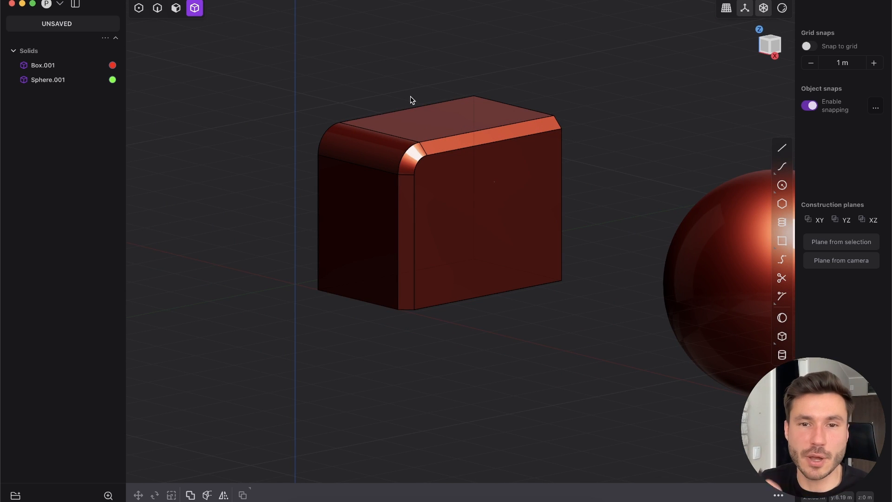
middle_click_drag(311, 234, 429, 180)
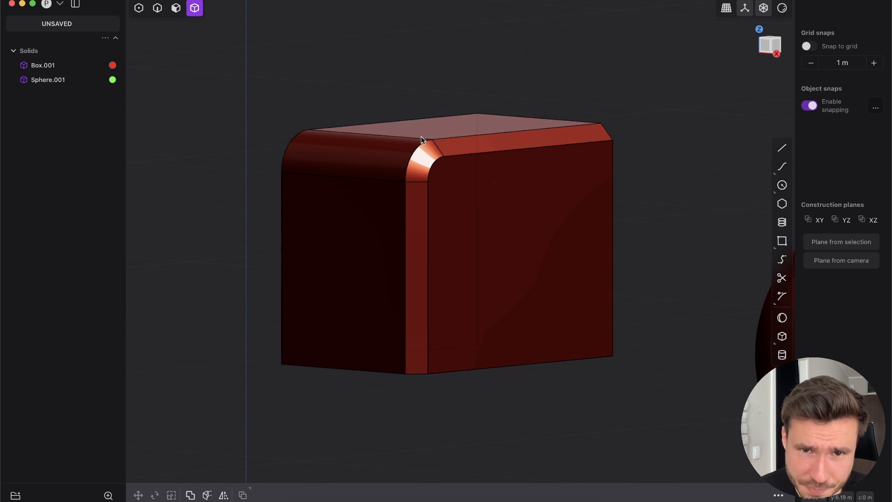
Fillet both edge chains bordering the box's chamfered band with a radius of about 0.047 m and inspect the result
scroll(394, 229, "up", 10)
middle_click_drag(453, 199, 470, 182)
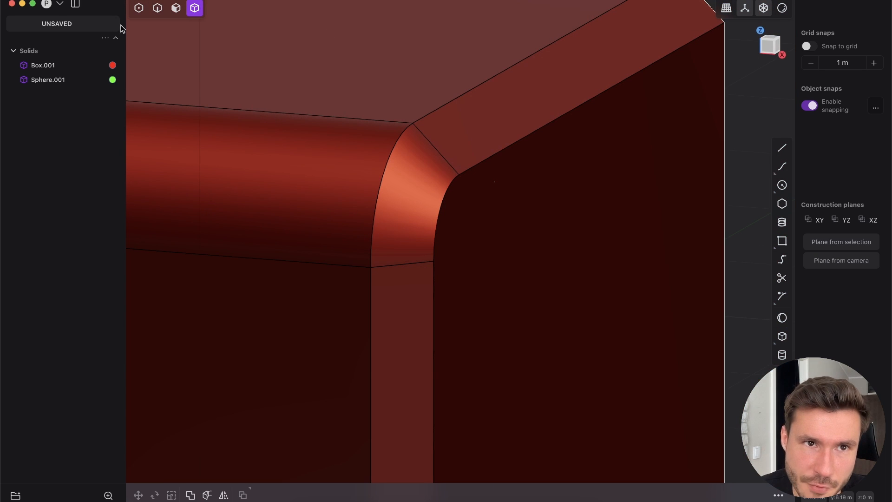
key("2")
left_click(445, 106)
key("f")
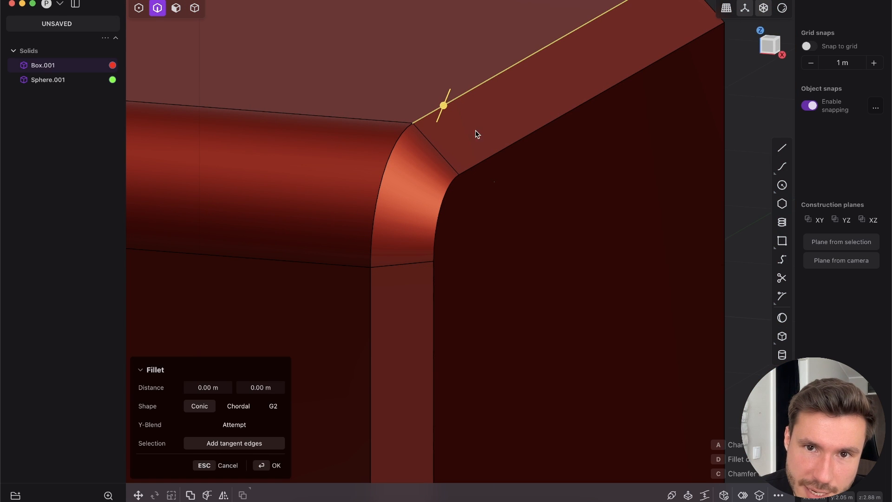
left_click(488, 159)
left_click_drag(487, 160, 494, 156)
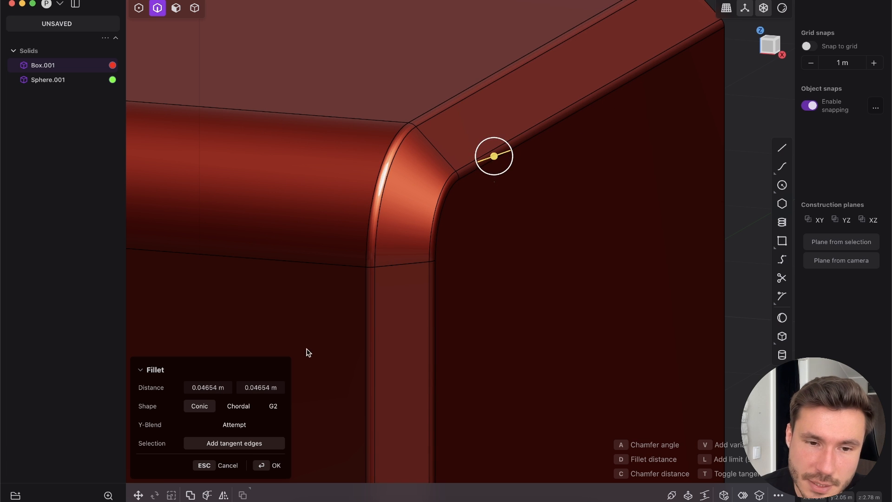
left_click(276, 465)
scroll(513, 139, "down", 5)
middle_click_drag(514, 140, 442, 195)
left_click(574, 100)
scroll(526, 156, "up", 5)
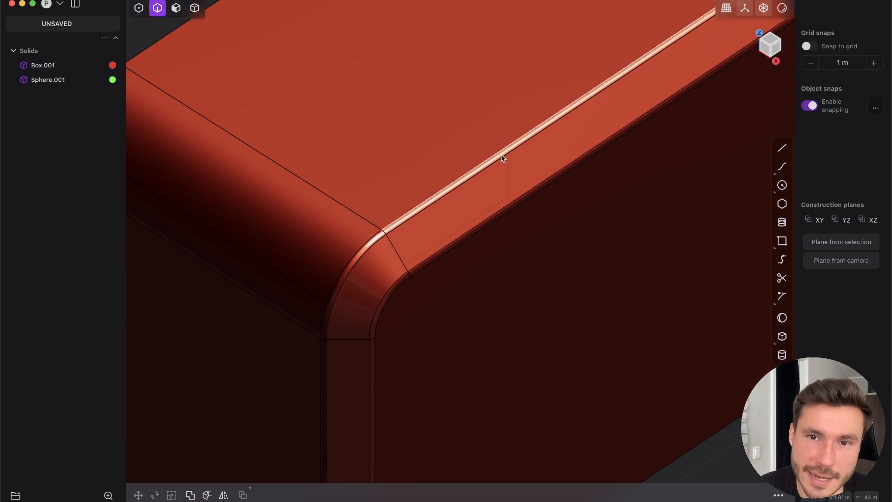
Switch the viewport to the grey metallic matcap and inspect the box's rounded corner from different angles
scroll(501, 158, "down", 6)
middle_click_drag(440, 223, 442, 204)
left_click(782, 8)
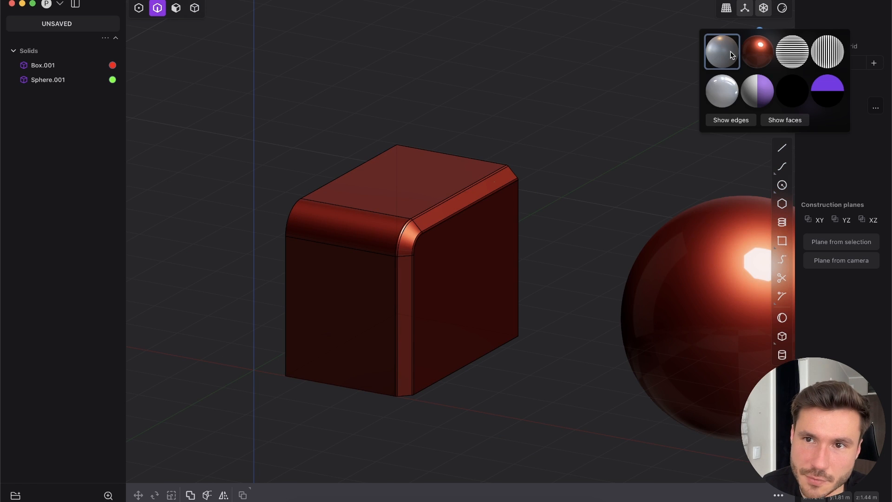
left_click(731, 55)
middle_click_drag(335, 242, 305, 257)
scroll(420, 286, "up", 6)
middle_click_drag(381, 243, 436, 263)
scroll(436, 263, "down", 5)
middle_click_drag(483, 214, 372, 110, "shift")
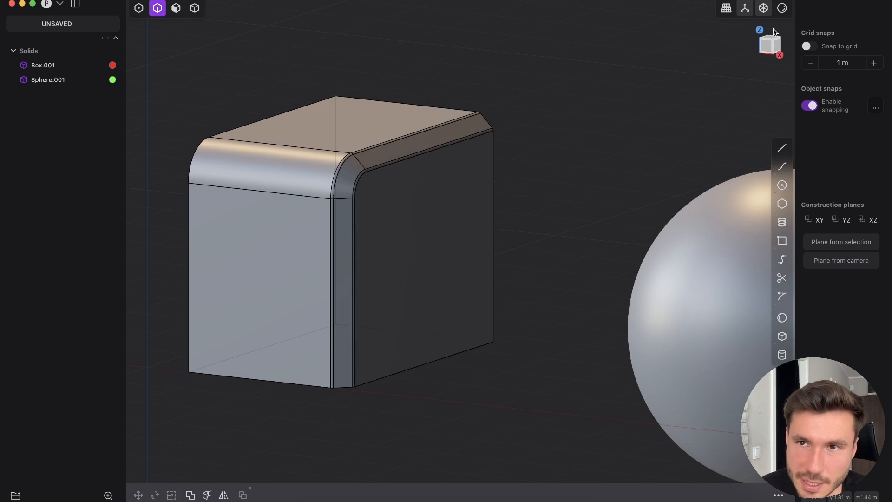
Check the surface flow on both solids with the horizontal and then the vertical zebra-stripe matcap
left_click(782, 8)
left_click(793, 52)
middle_click_drag(343, 208, 572, 194)
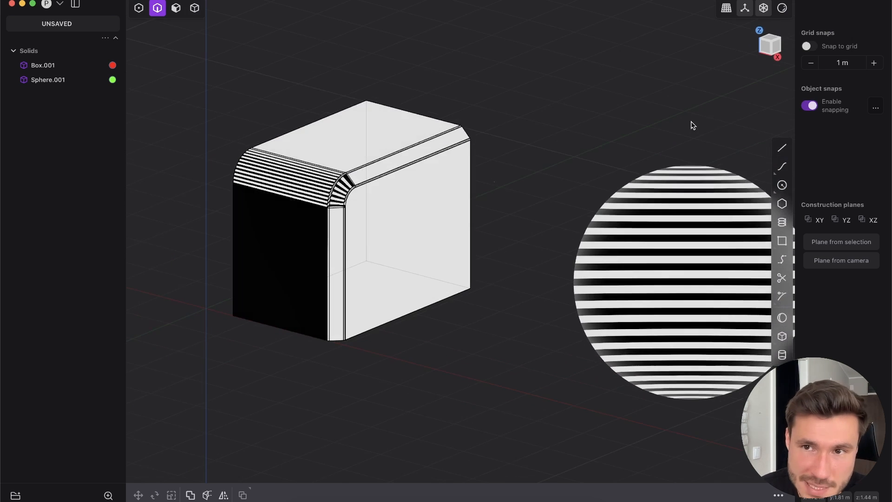
left_click(782, 8)
left_click(830, 51)
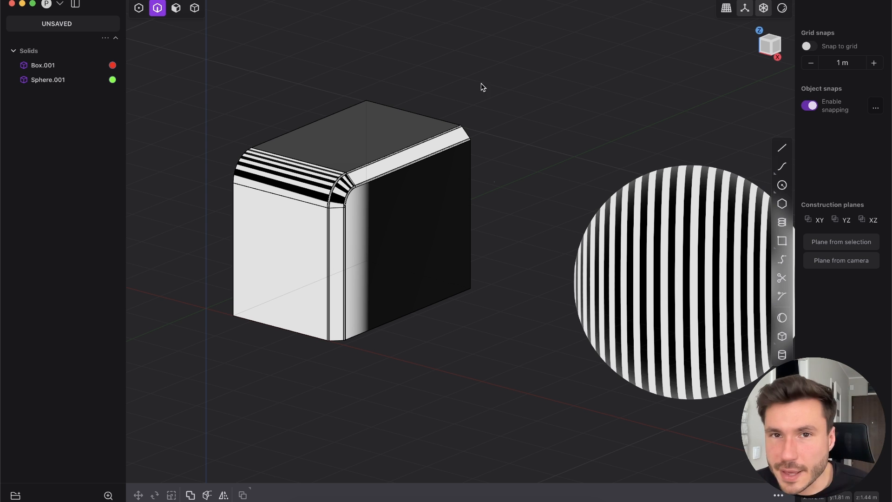
View the box and sphere in their assigned material colors using the two-tone grey and purple matcap
left_click(783, 11)
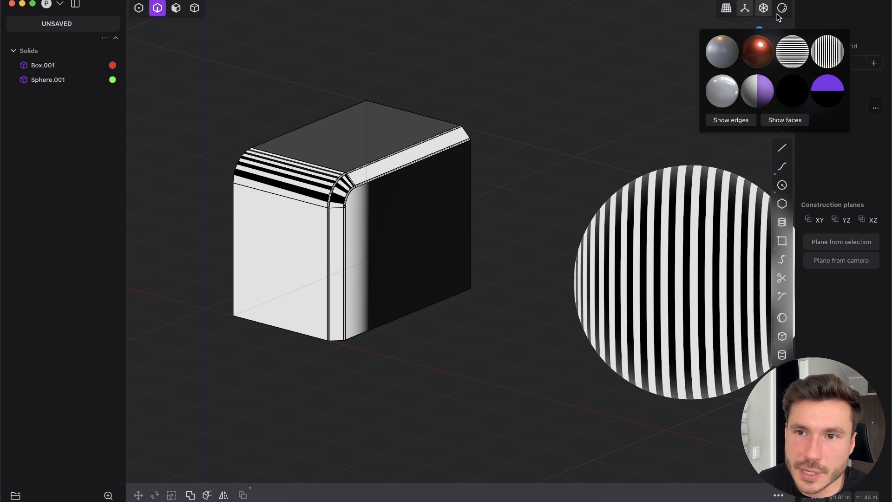
left_click(755, 99)
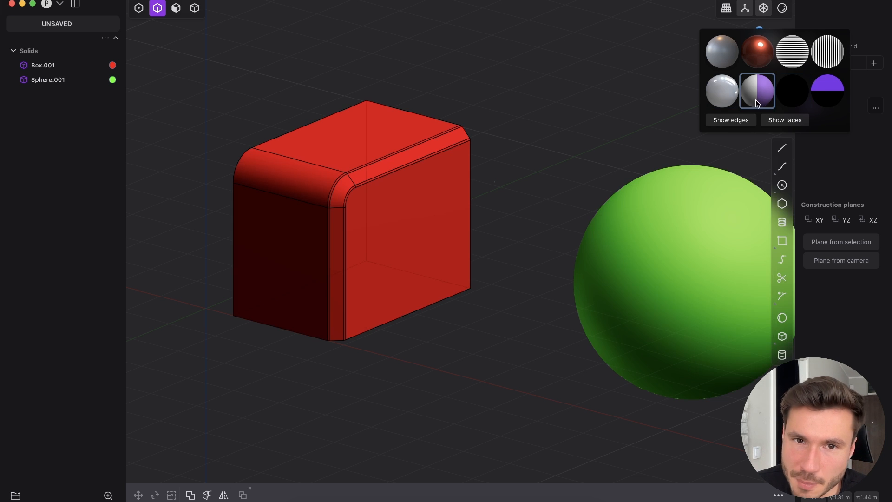
middle_click_drag(390, 165, 410, 149)
scroll(410, 149, "down", 4)
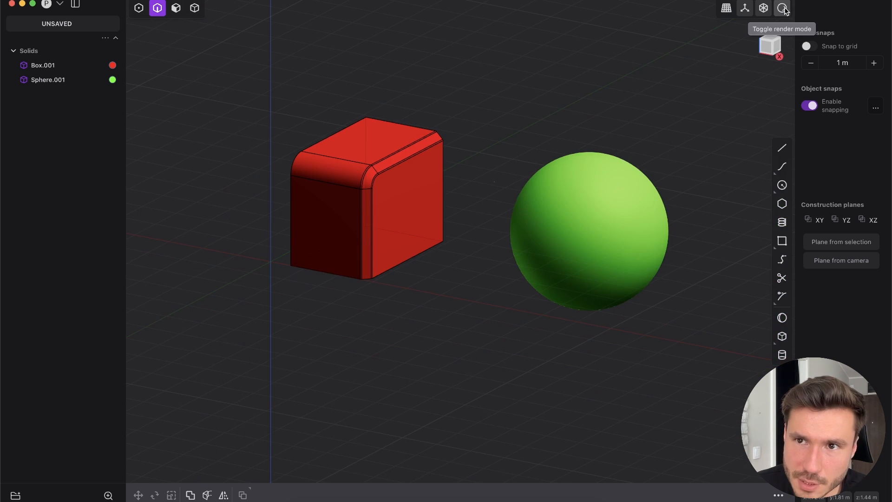
middle_click_drag(483, 173, 466, 161)
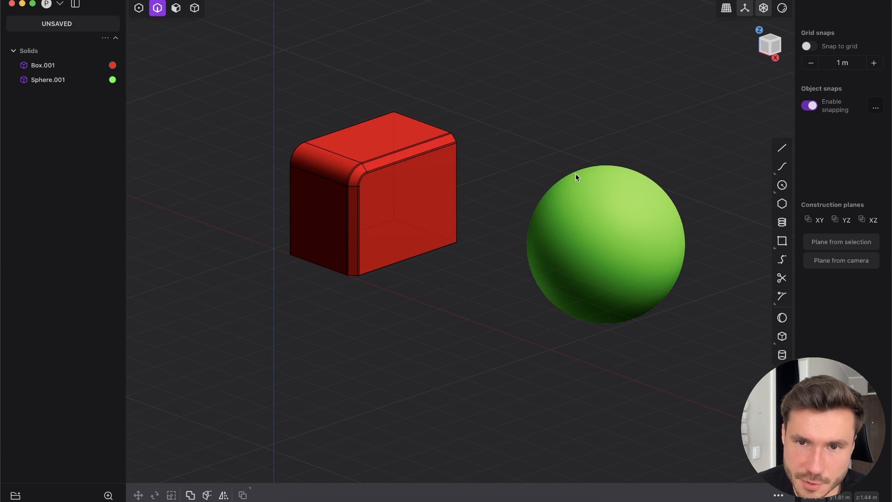
middle_click_drag(364, 160, 488, 192)
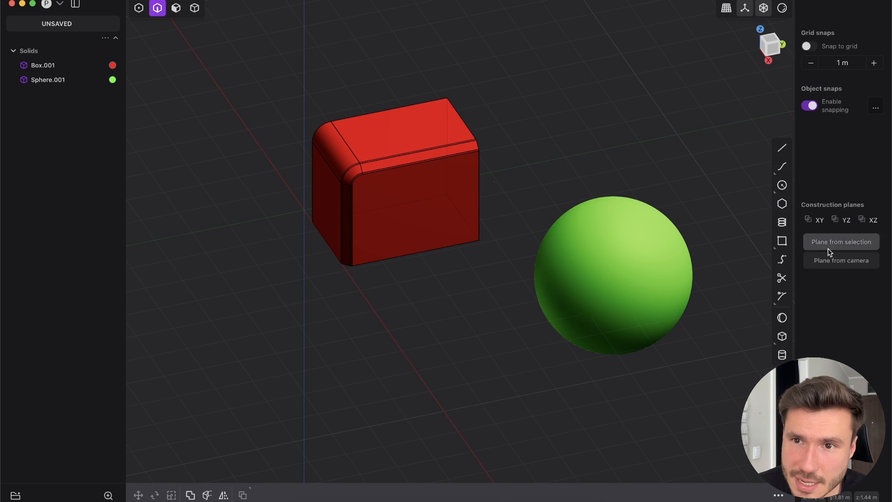
Return to the grey metallic matcap and examine the edge lines around the box's filleted corner
left_click(782, 9)
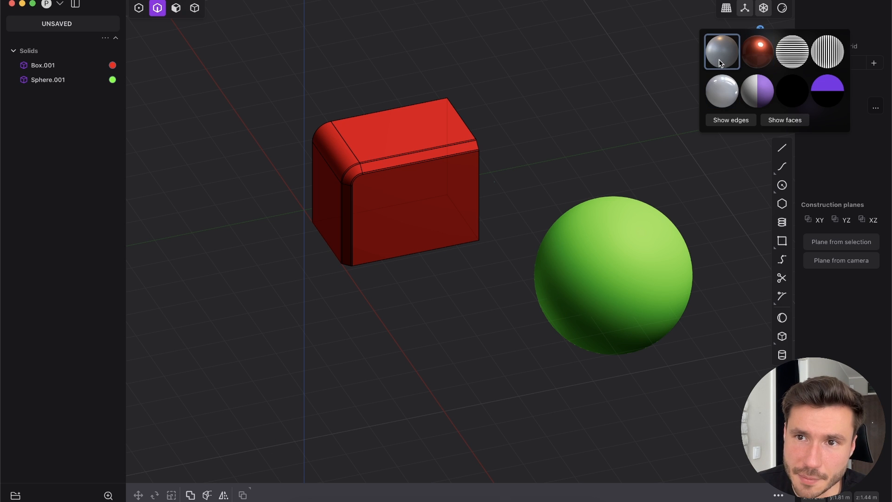
left_click(756, 91)
scroll(397, 192, "up", 3)
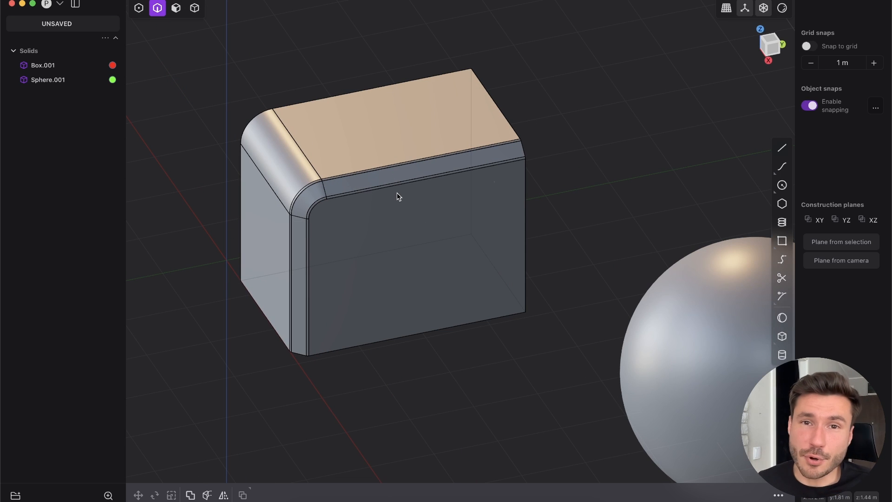
middle_click_drag(420, 118, 415, 234)
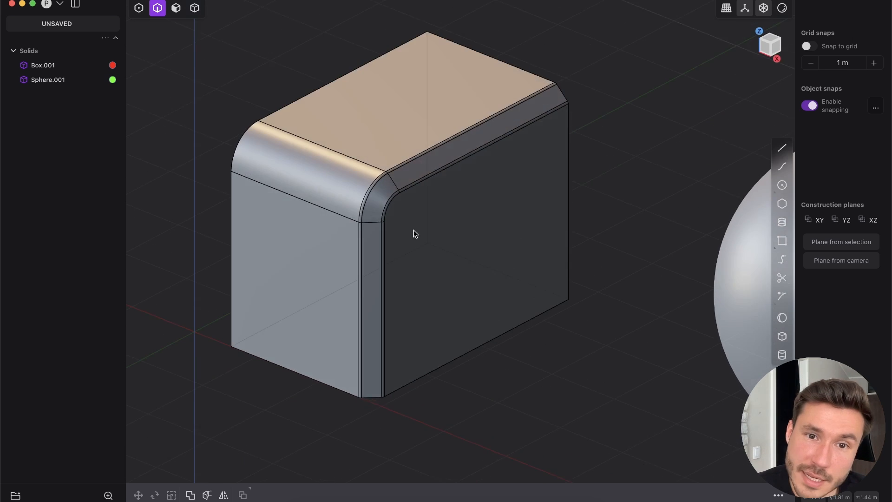
left_click(782, 8)
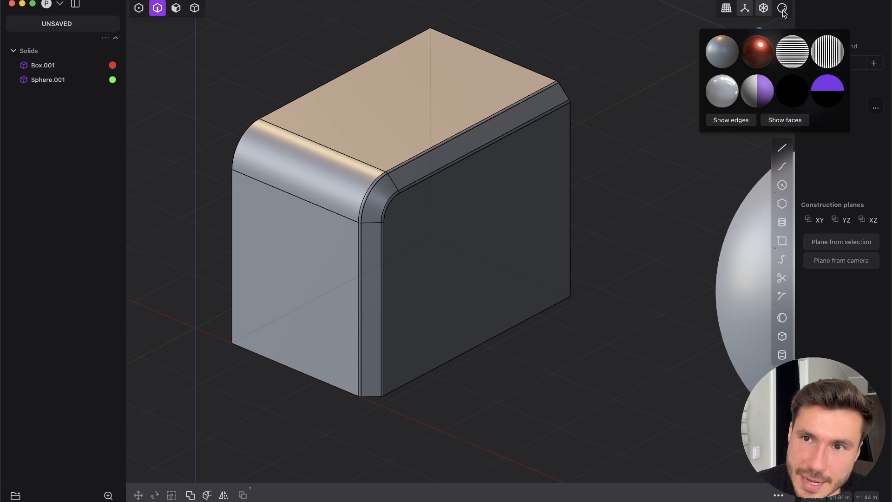
left_click(731, 121)
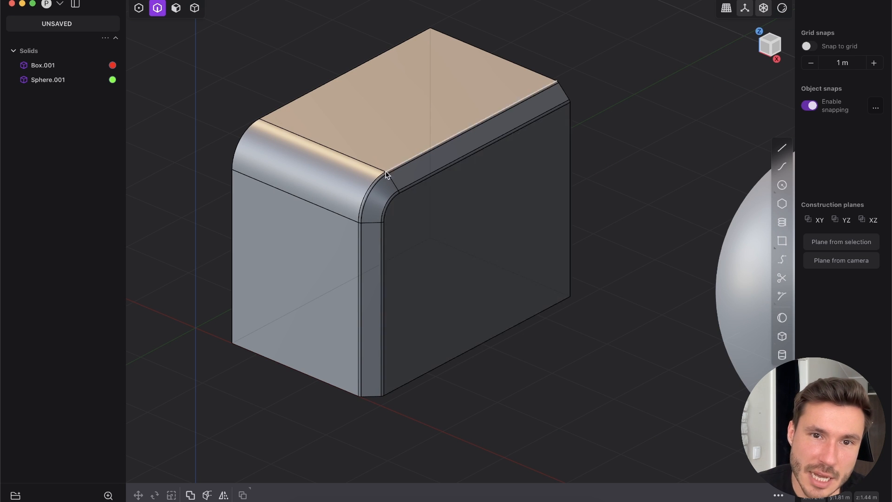
scroll(441, 175, "up", 5)
scroll(424, 170, "up", 3)
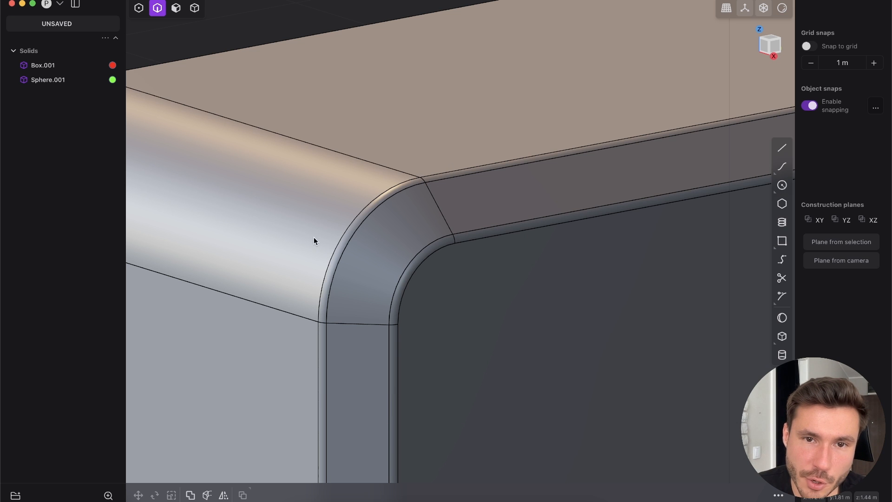
scroll(418, 186, "down", 3)
scroll(548, 220, "down", 5)
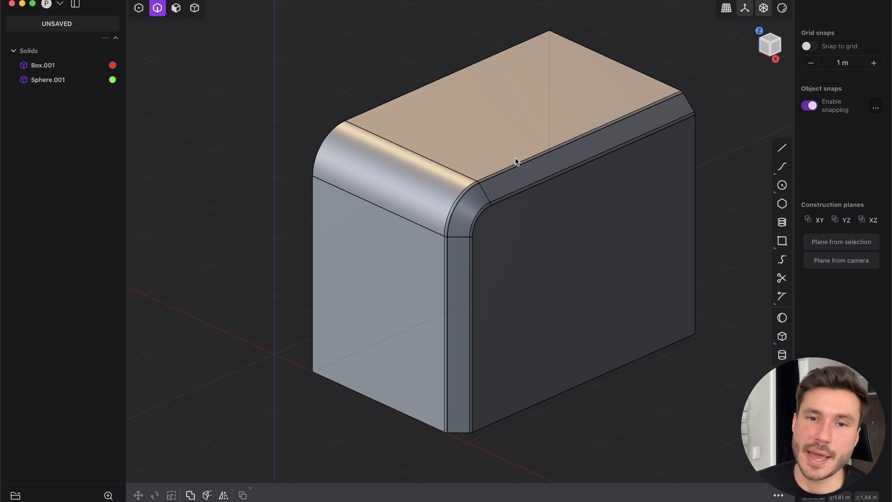
scroll(470, 201, "up", 2)
scroll(454, 186, "down", 2)
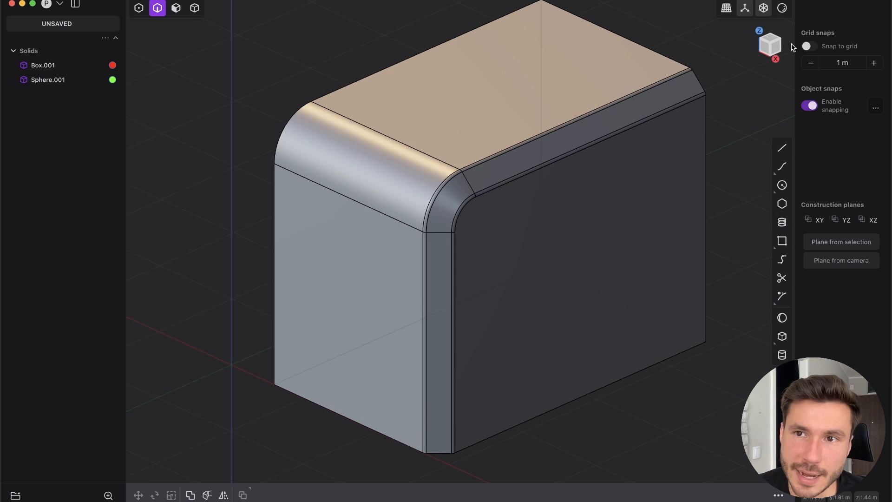
Turn off the edge display and inspect the smooth surfaces of the box
left_click(782, 8)
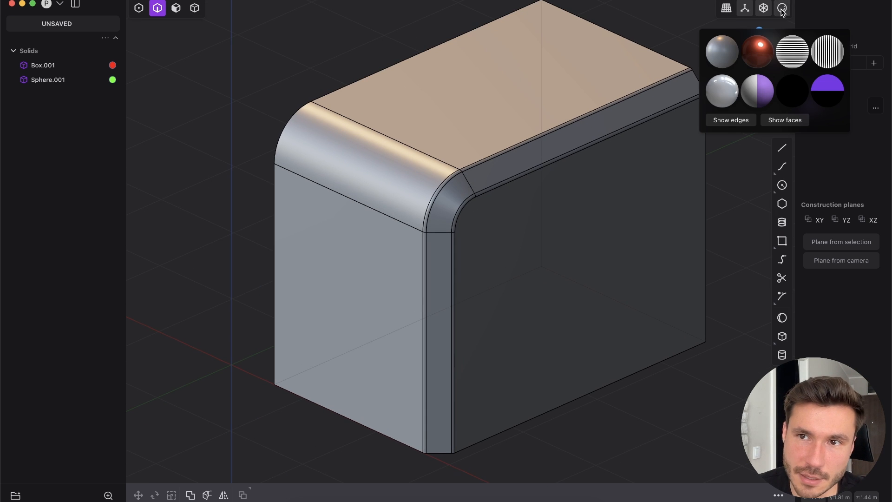
left_click(738, 121)
scroll(561, 144, "down", 3)
middle_click_drag(561, 144, 520, 134)
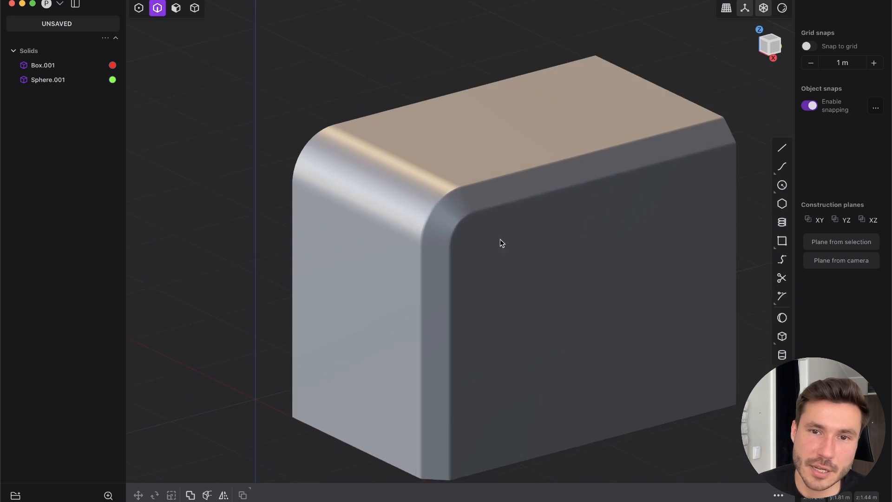
scroll(500, 239, "up", 2)
middle_click_drag(502, 238, 521, 262)
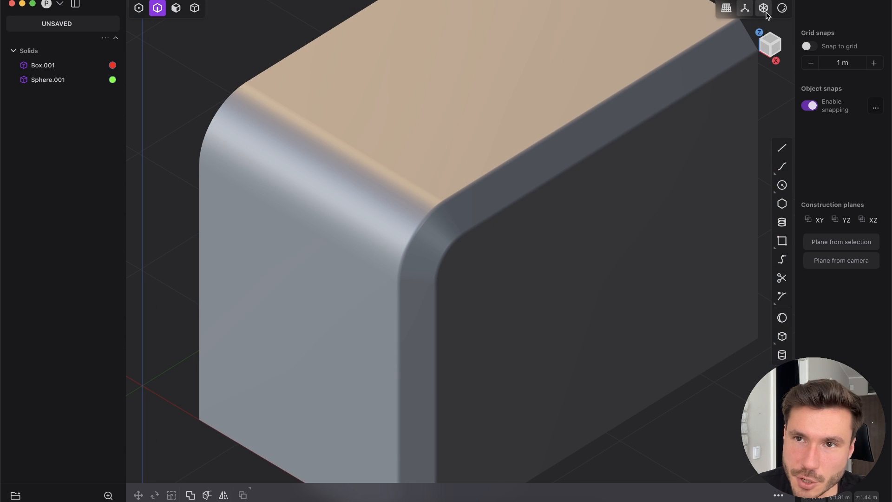
Apply the glossy red matcap and examine the highlights along the box's edges without edge lines
left_click(783, 13)
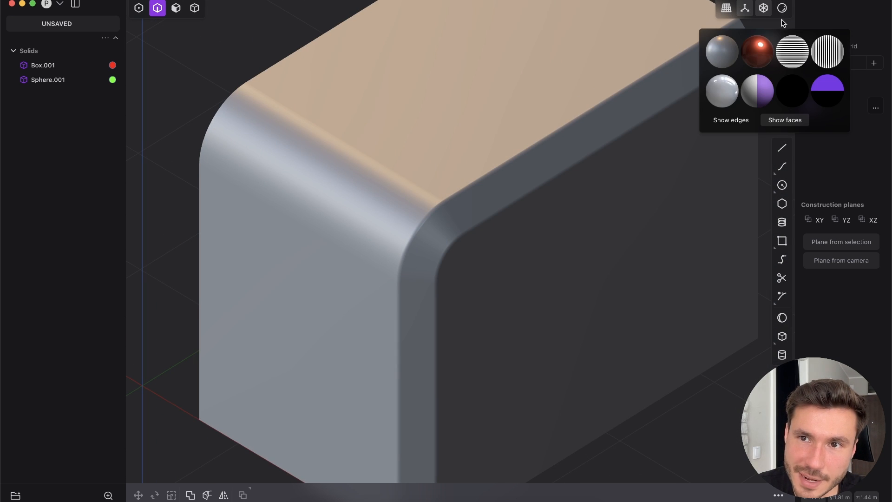
left_click(761, 65)
middle_click_drag(444, 248, 551, 205)
scroll(559, 205, "up", 3)
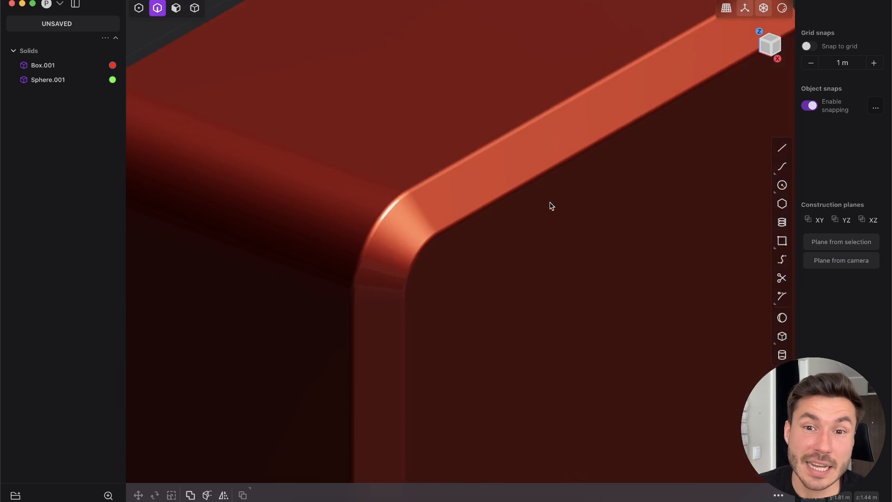
scroll(553, 207, "down", 5)
mouse_move(575, 130)
middle_mouse_down()
mouse_move(564, 136)
mouse_move(574, 116)
mouse_move(551, 134)
mouse_move(604, 102)
middle_mouse_up()
middle_click_drag(488, 208, 500, 189)
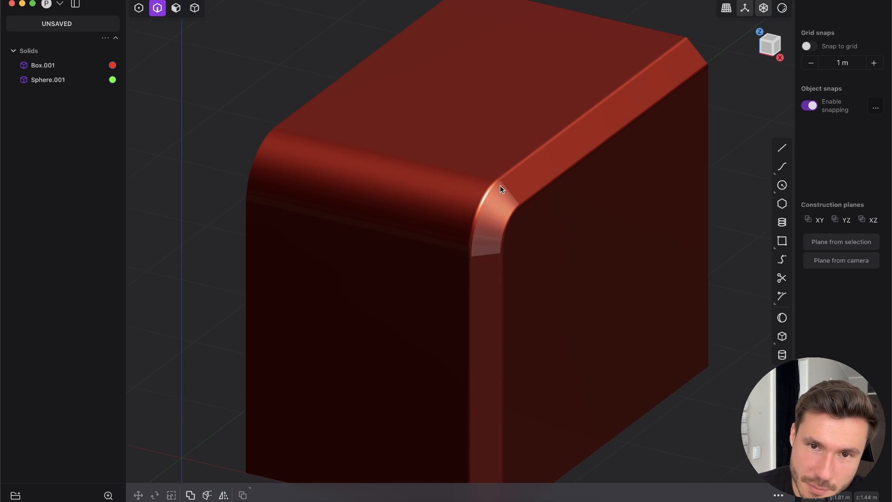
scroll(500, 185, "up", 2)
scroll(573, 96, "down", 5)
scroll(621, 177, "up", 5)
mouse_move(621, 177)
middle_mouse_down()
mouse_move(534, 265)
mouse_move(552, 277)
mouse_move(571, 240)
middle_mouse_up()
Turn the edge display back on for the box shown in the red matcap
left_click(783, 8)
left_click(724, 224)
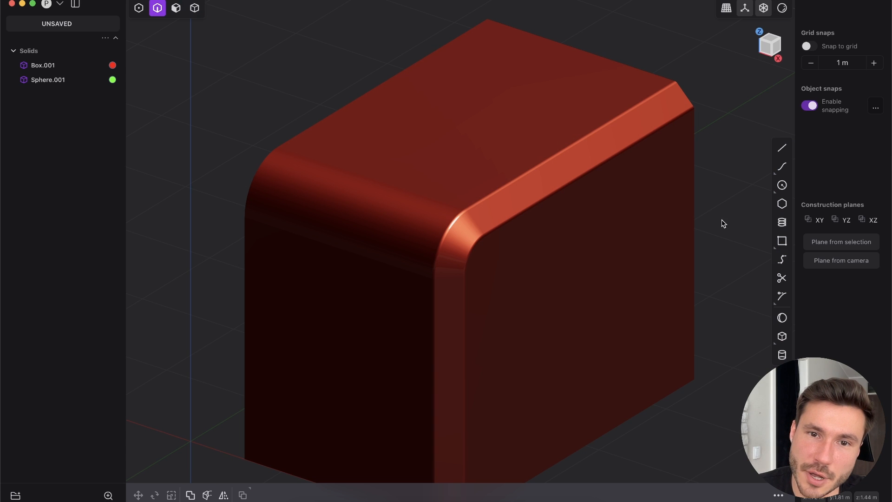
left_click(782, 8)
left_click(727, 126)
middle_click_drag(598, 237, 624, 227)
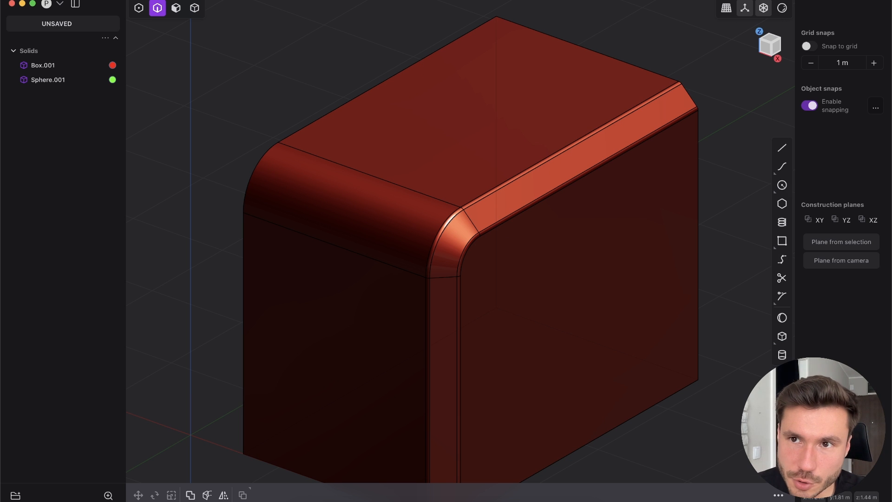
Hide the edge lines again in the viewport
left_click(782, 8)
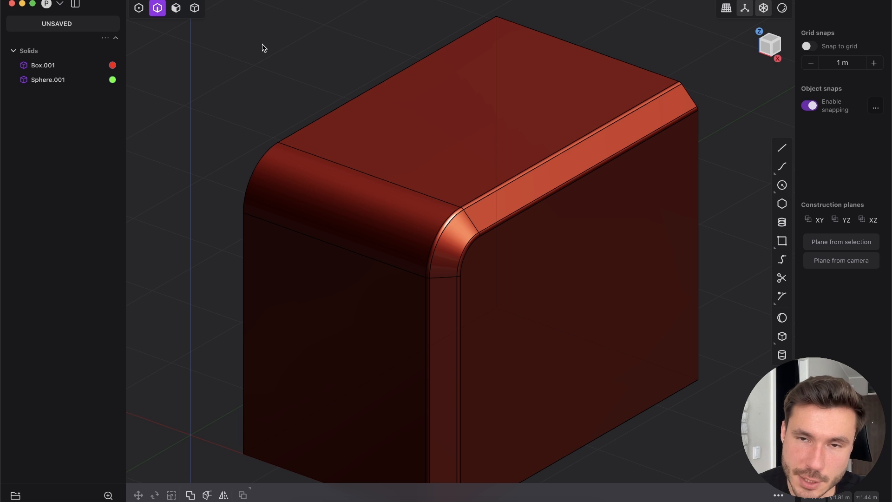
mouse_move(782, 9)
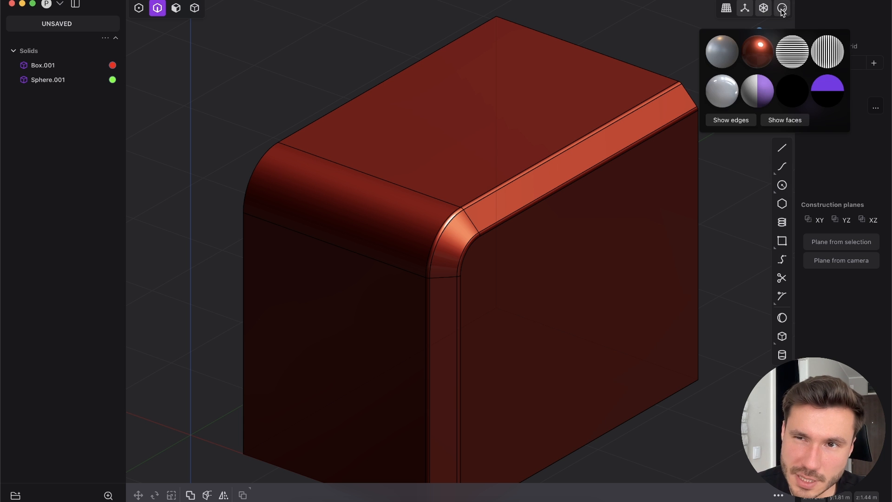
left_click(727, 119)
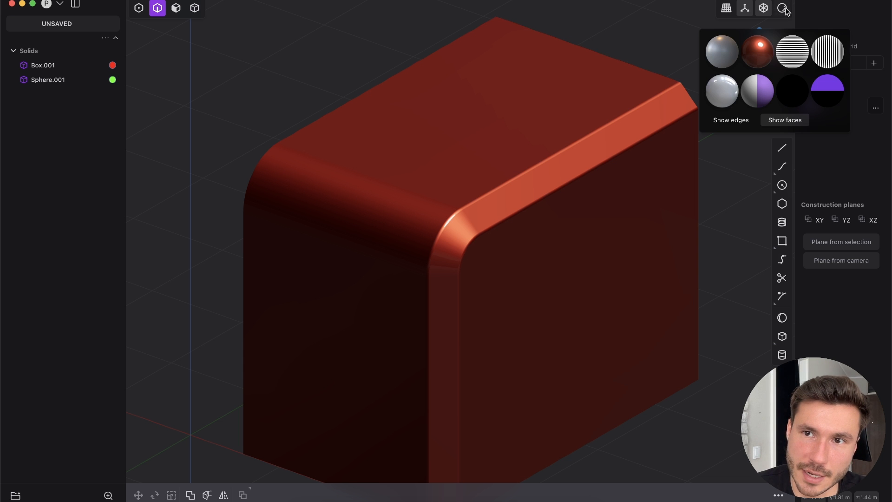
Set the viewport to the grey metallic matcap with edges shown, and enable all selection modes at once
left_click(721, 60)
key("f")
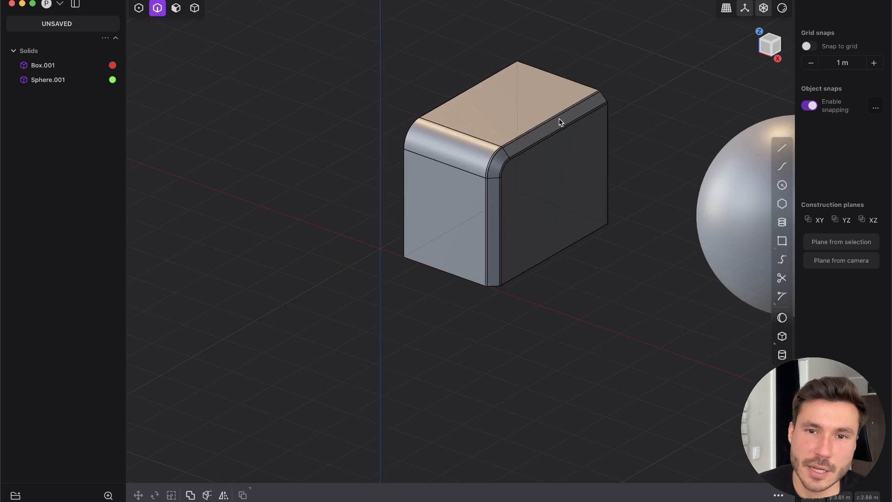
middle_click_drag(404, 186, 370, 214)
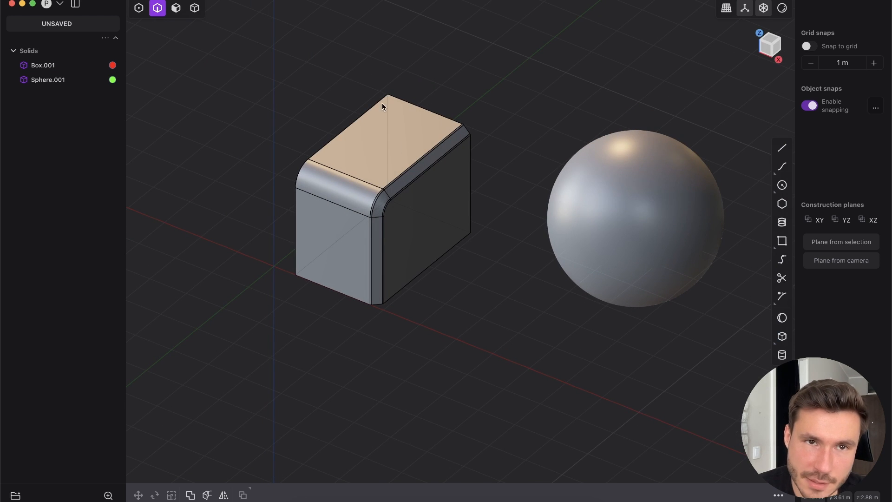
key("5")
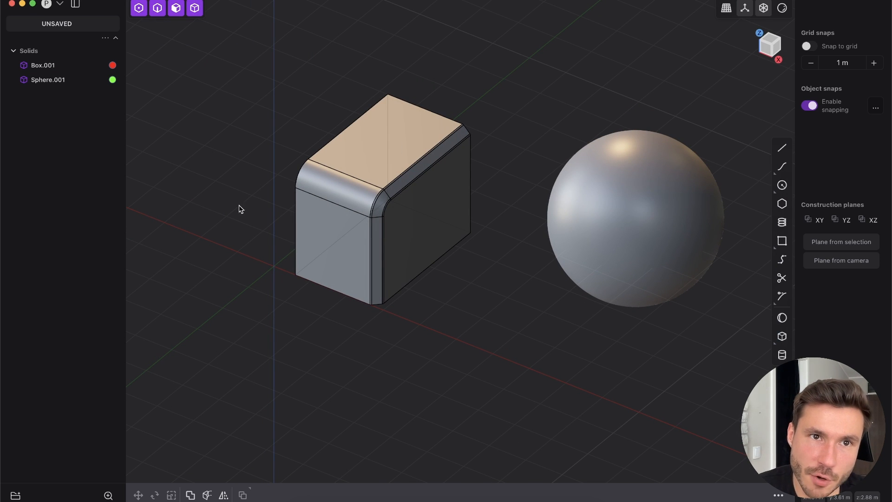
Delete the sphere from the scene, keeping only the filleted and chamfered box
left_click(645, 217)
middle_click_drag(645, 214, 646, 190)
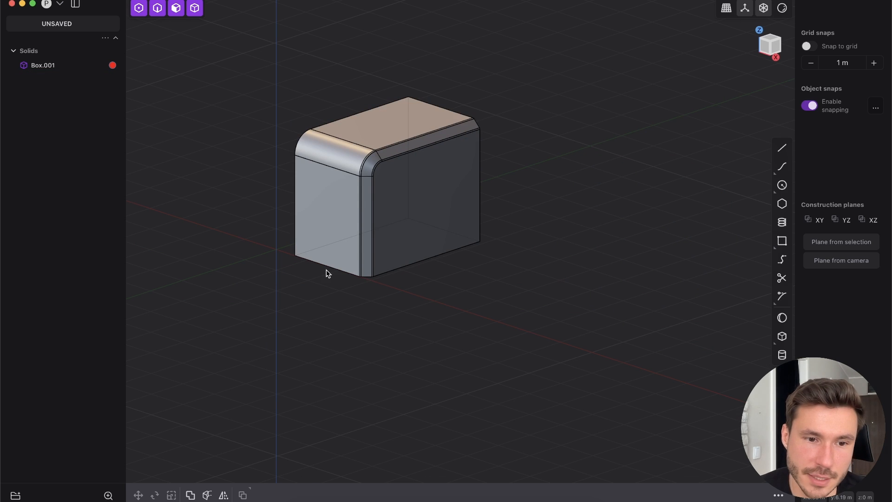
middle_click_drag(535, 177, 544, 179)
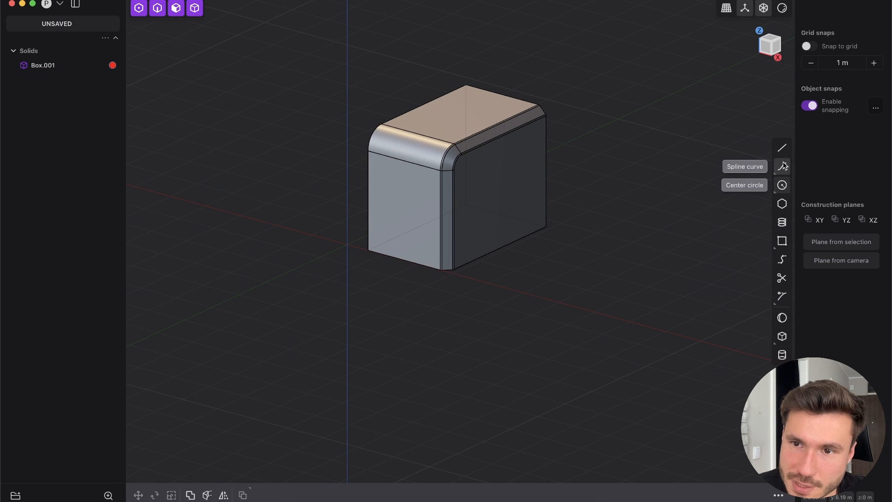
middle_click_drag(532, 245, 428, 207)
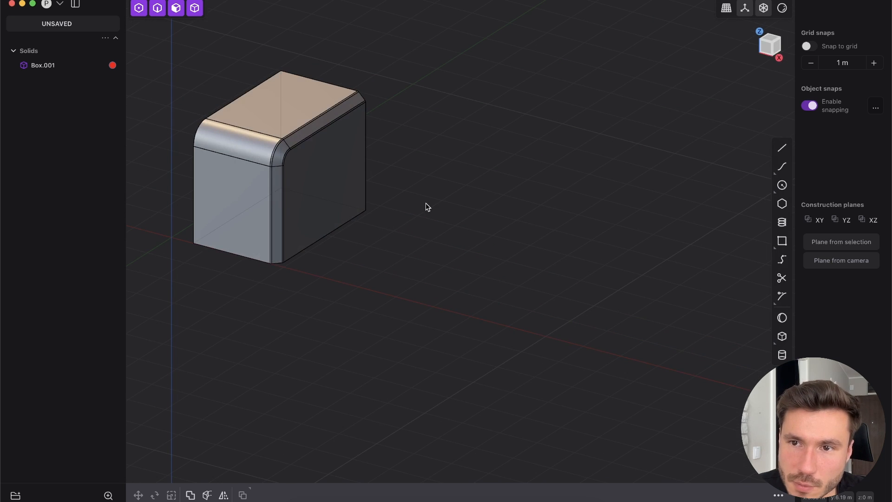
middle_click_drag(382, 182, 437, 224, "shift")
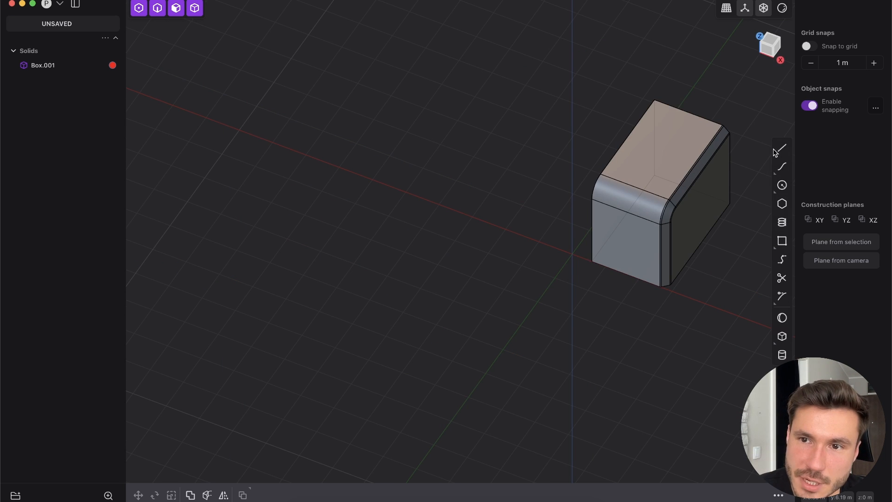
Draw an open zigzag polyline through five points from the empty grid area across to the box in the angled view
left_click(782, 148)
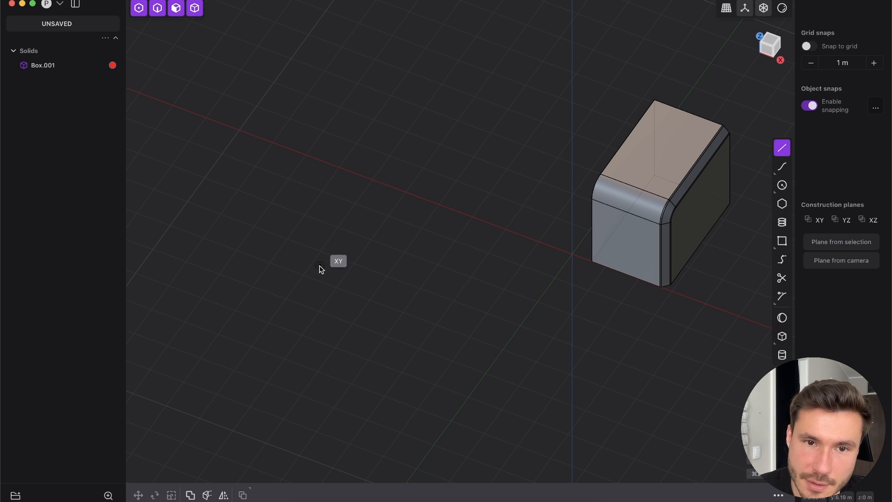
left_click(321, 292)
left_click(397, 93)
left_click(538, 266)
left_click(572, 102)
left_click(714, 306)
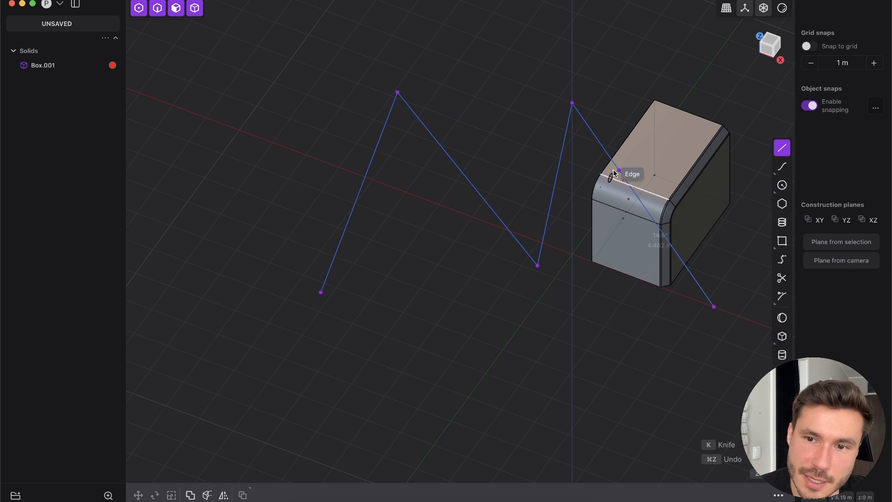
key("Return")
Examine how the zigzag polyline lies in 3D space from several angles and delete it
middle_click_drag(637, 170, 654, 158)
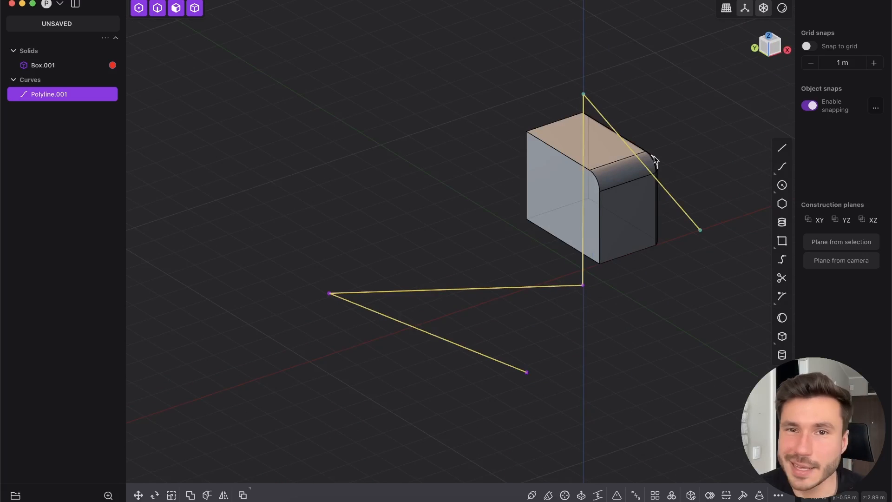
mouse_move(502, 194)
middle_mouse_down()
mouse_move(580, 222)
mouse_move(602, 259)
mouse_move(491, 185)
middle_mouse_up()
middle_click_drag(547, 123, 584, 185)
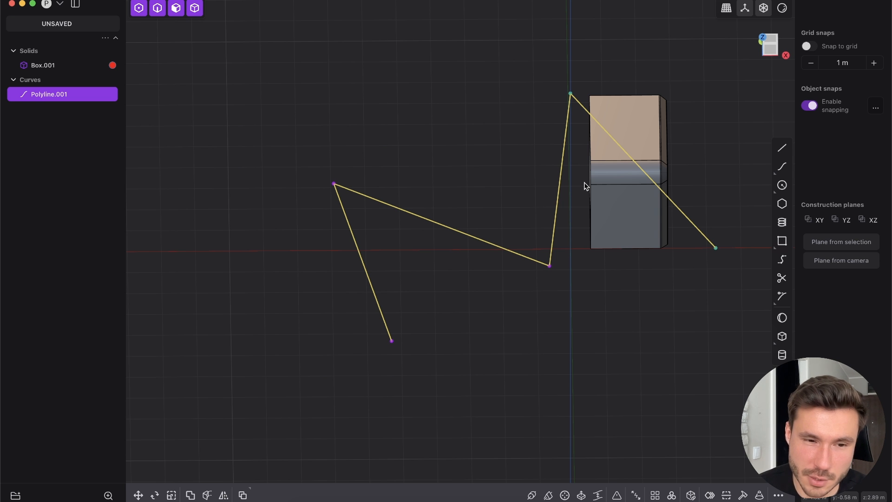
middle_click_drag(549, 113, 573, 199)
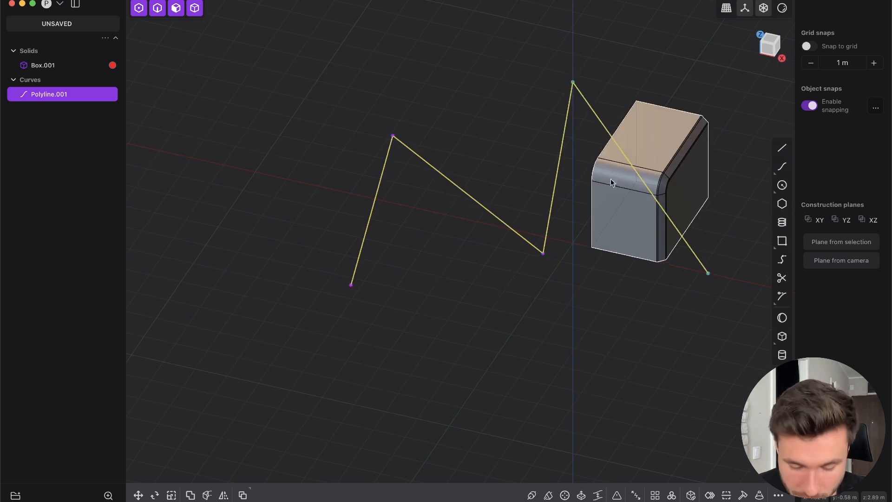
key("Delete")
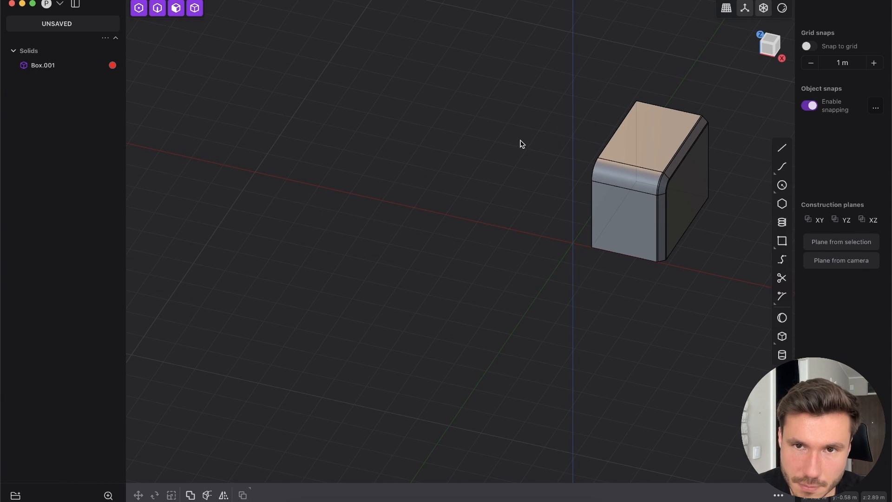
In the front view, draw an open four-point polyline on the XZ plane that bends inward across the box's side near the Z axis
middle_click_drag(597, 313, 499, 313, "shift")
scroll(478, 197, "up", 3)
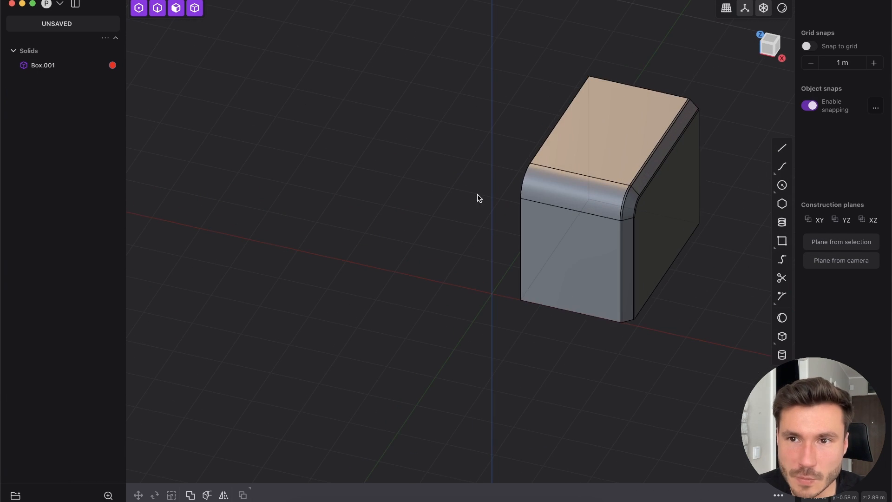
left_click(764, 50)
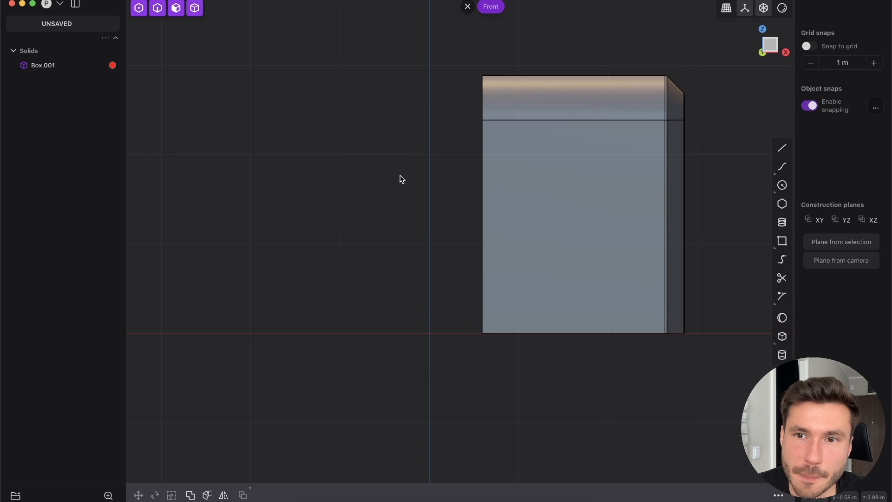
left_click(782, 148)
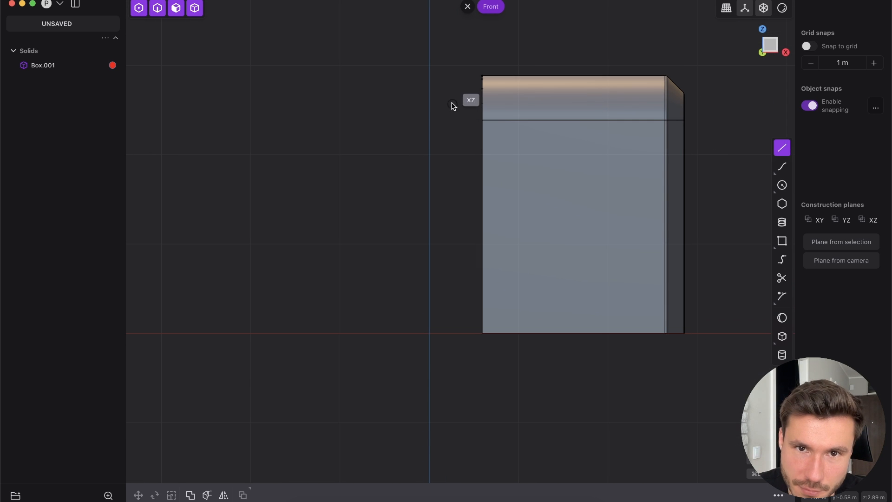
left_click(448, 101)
left_click(506, 162)
left_click(514, 248)
left_click(453, 284)
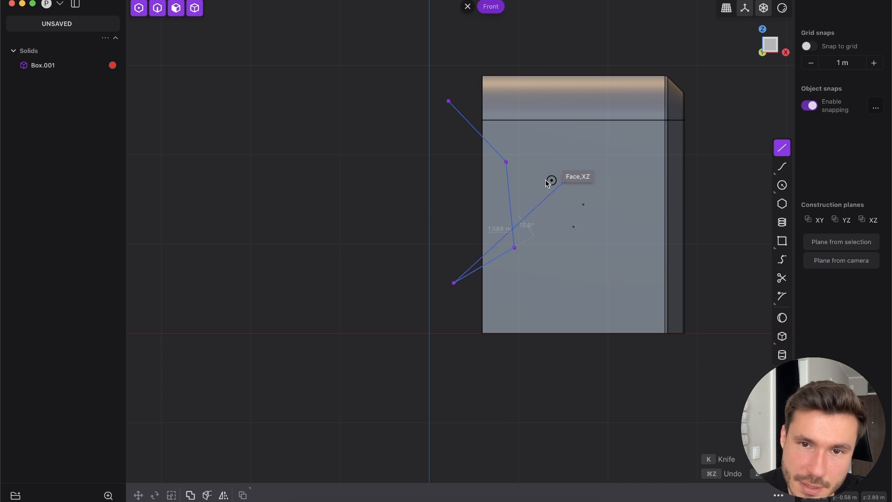
right_click(530, 213)
scroll(521, 221, "up", 3)
scroll(519, 228, "up", 1)
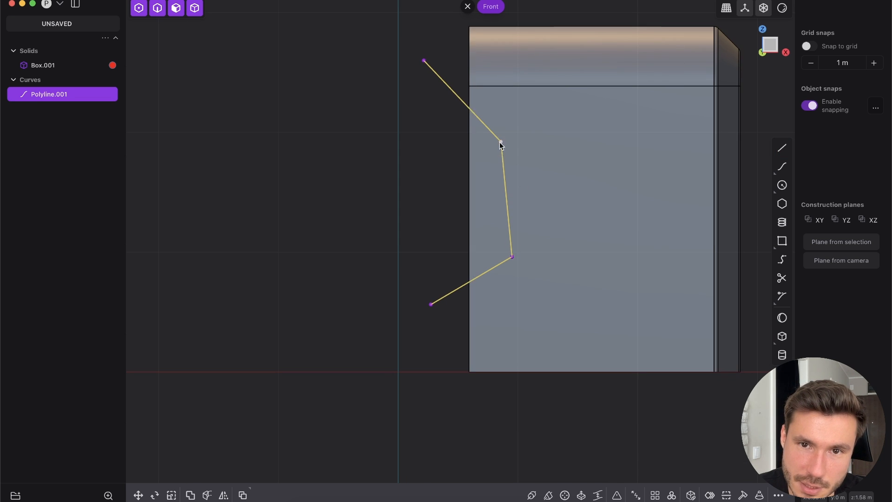
Check at an angle that the polyline lies flat on the XZ plane, and return to the front view
scroll(506, 172, "down", 3)
middle_click_drag(545, 149, 659, 119)
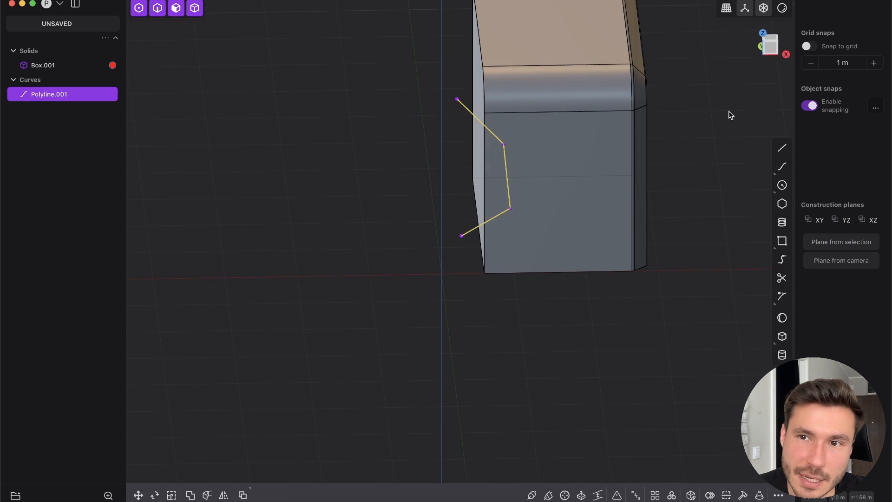
left_click(769, 50)
scroll(465, 107, "up", 3)
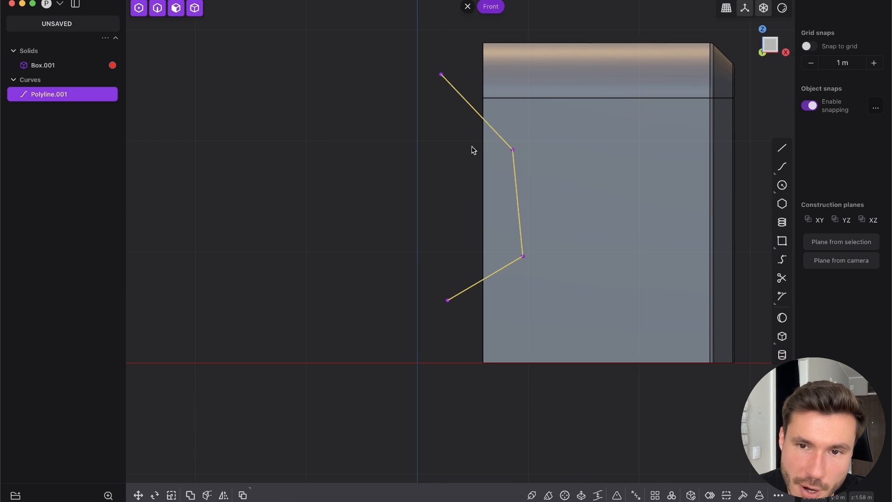
middle_click_drag(558, 255, 524, 271, "shift")
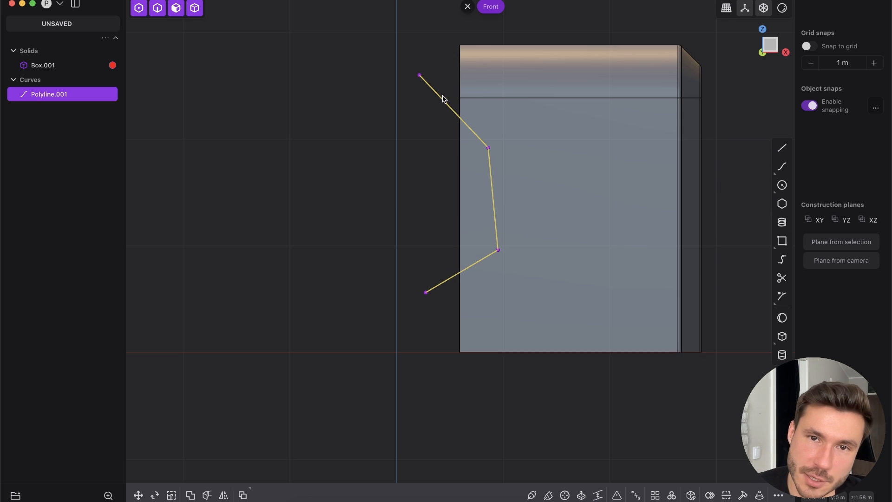
Switch to edge-only selection mode and clear the selection of the box and polyline
left_click(563, 138)
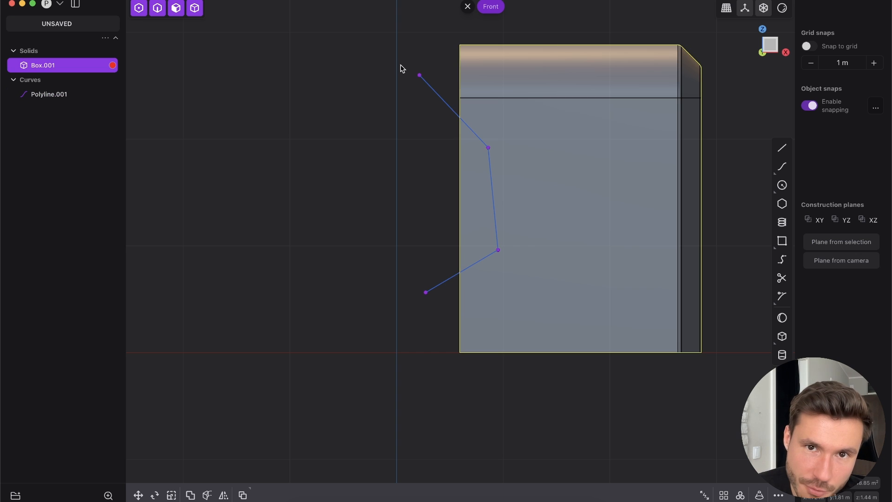
left_click(365, 93)
key("2")
left_click(447, 104)
middle_click_drag(374, 157, 486, 186, "shift")
left_click(433, 142)
middle_click_drag(499, 237, 542, 241, "shift")
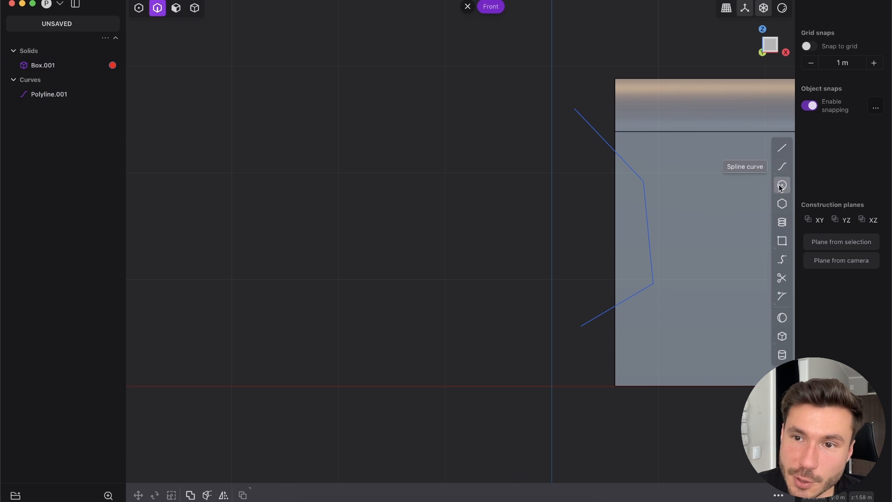
Draw a closed, egg-shaped spline curve through four points on the XZ plane in the empty area beside the box
left_click(783, 166)
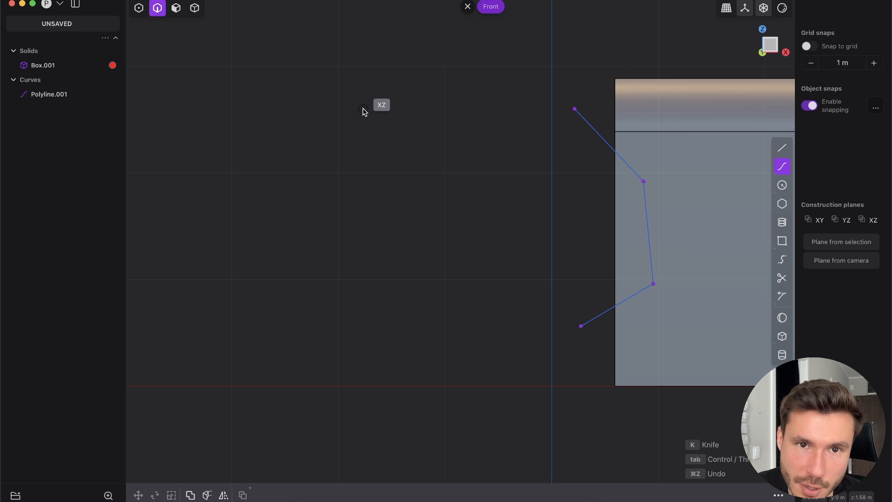
left_click(373, 89)
left_click(250, 184)
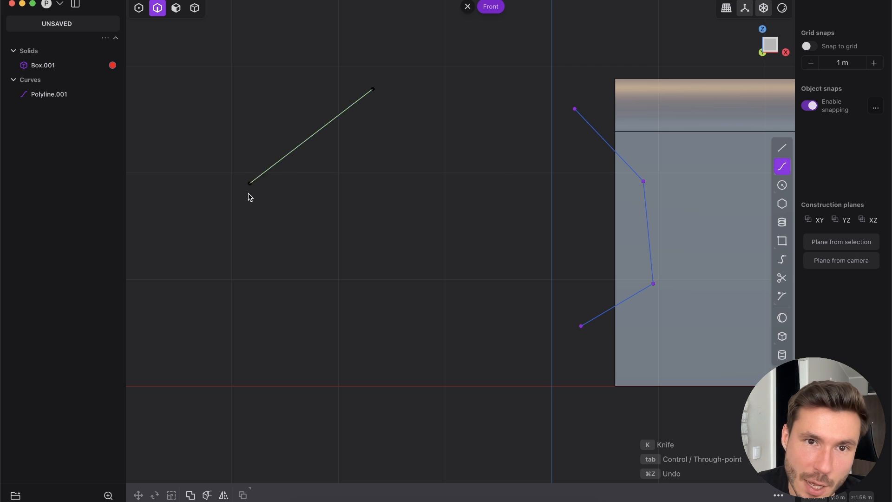
left_click(342, 360)
left_click(490, 211)
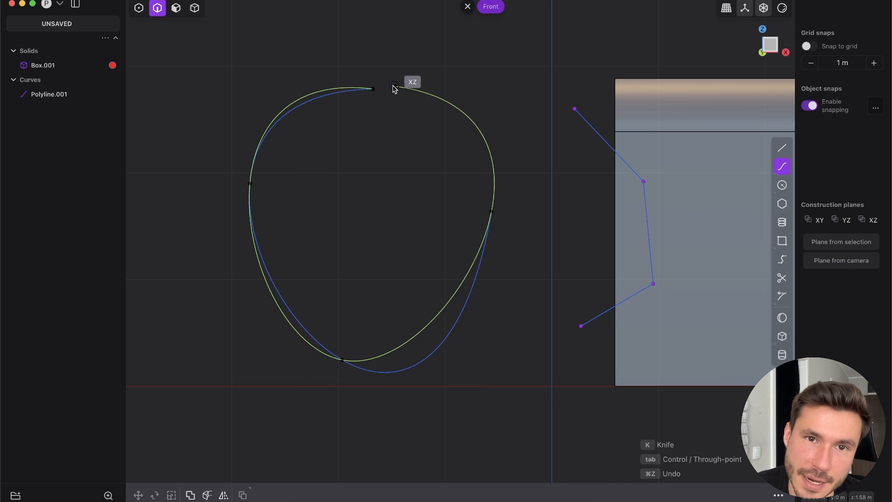
left_click(373, 89)
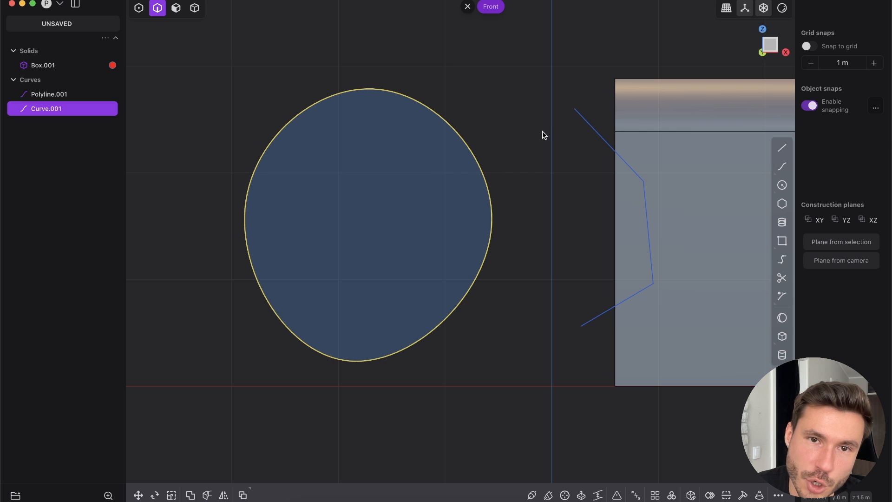
scroll(470, 131, "down", 3)
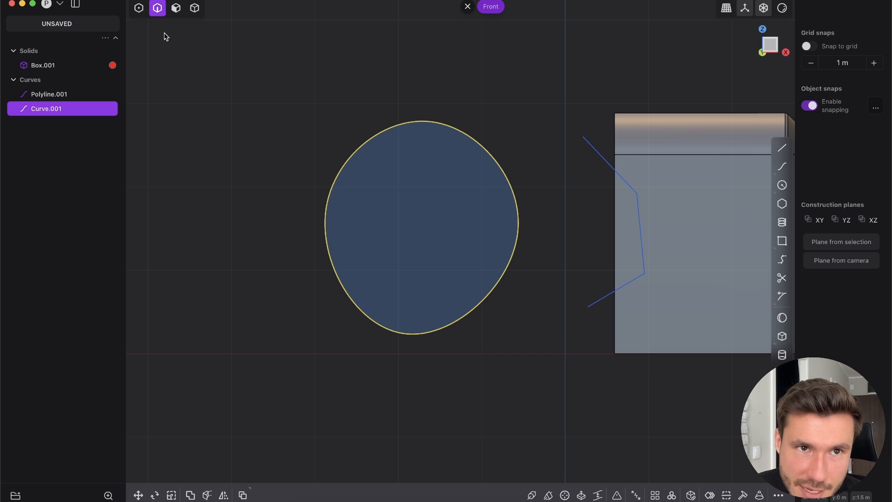
Switch to control point selection and move the closed spline's two upper control points upward to stretch the shape
left_click(139, 8)
scroll(365, 109, "up", 2)
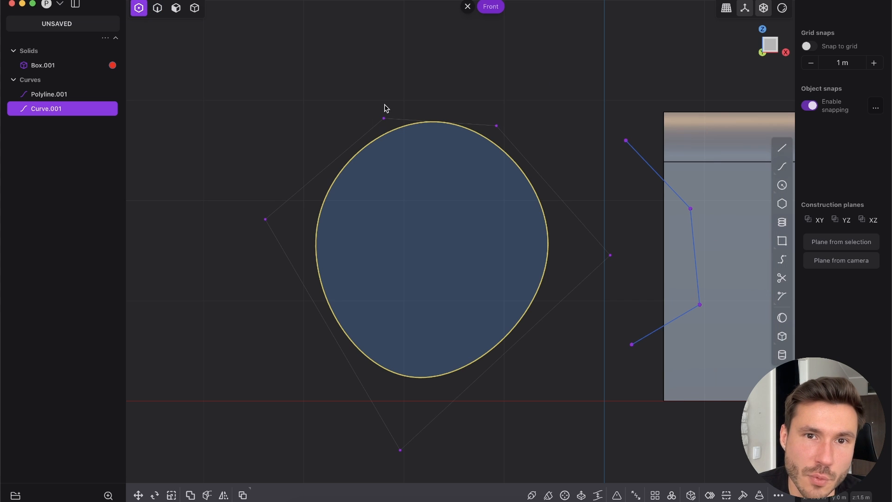
left_click_drag(384, 119, 384, 62)
left_click_drag(498, 126, 511, 86)
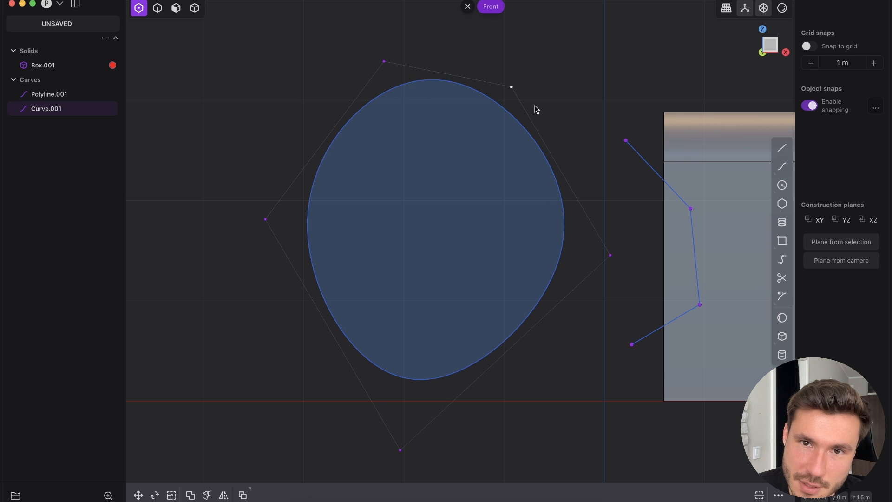
right_click_drag(518, 108, 489, 108)
left_click_drag(482, 87, 513, 56)
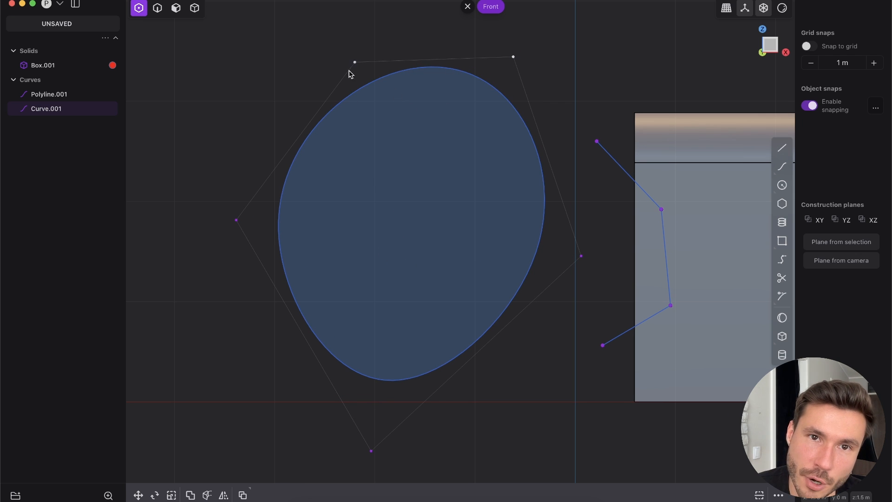
Reposition the open polyline's four points to form a more symmetrical notch profile with a nearly vertical middle segment
right_click_drag(623, 154, 569, 160)
scroll(570, 160, "up", 1)
scroll(545, 151, "up", 5)
left_click_drag(543, 143, 563, 155)
right_click_drag(631, 393, 515, 288)
left_click_drag(539, 288, 528, 289)
left_click_drag(439, 349, 438, 404)
left_click_drag(447, 48, 446, 32)
left_click_drag(439, 405, 435, 394)
left_click_drag(447, 32, 441, 33)
scroll(470, 223, "down", 1)
scroll(471, 226, "down", 3)
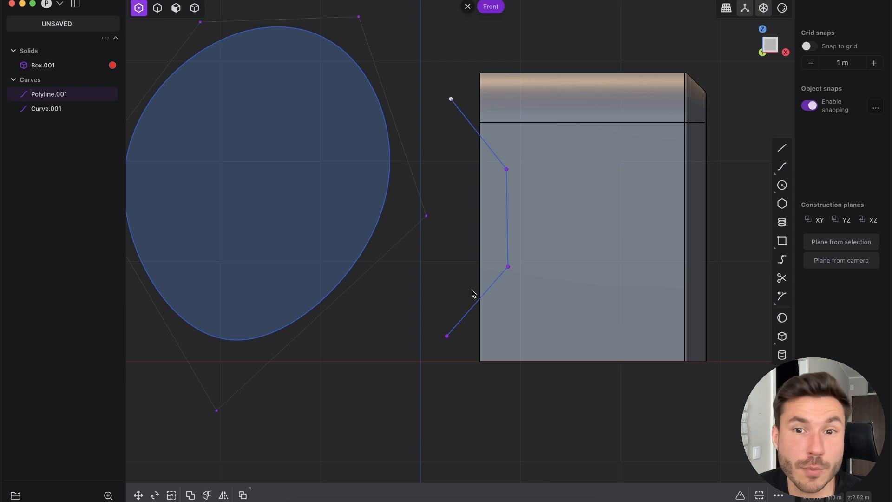
Switch back to edge selection mode and select the open polyline crossing the box
middle_click_drag(491, 181, 562, 186, "shift")
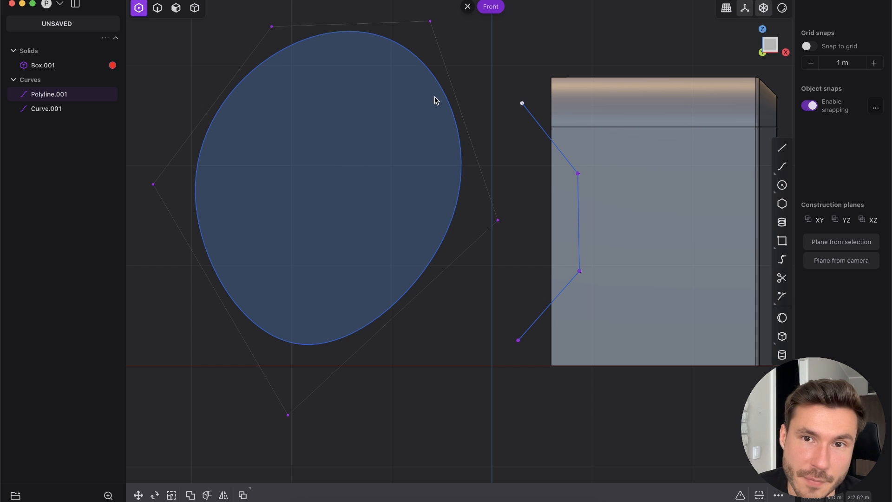
scroll(425, 97, "down", 5)
middle_click_drag(504, 163, 487, 129, "shift")
scroll(473, 162, "up", 3)
middle_click_drag(454, 192, 434, 270, "shift")
left_click(158, 12)
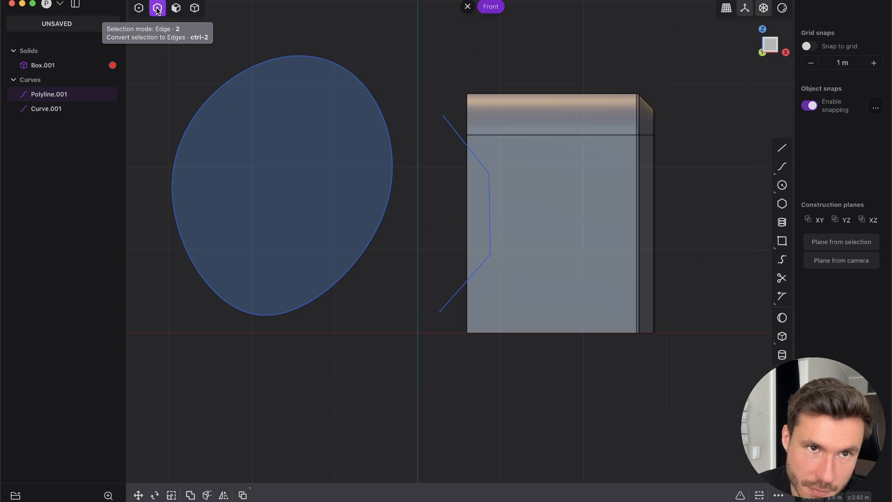
left_click(449, 162)
left_click(472, 145)
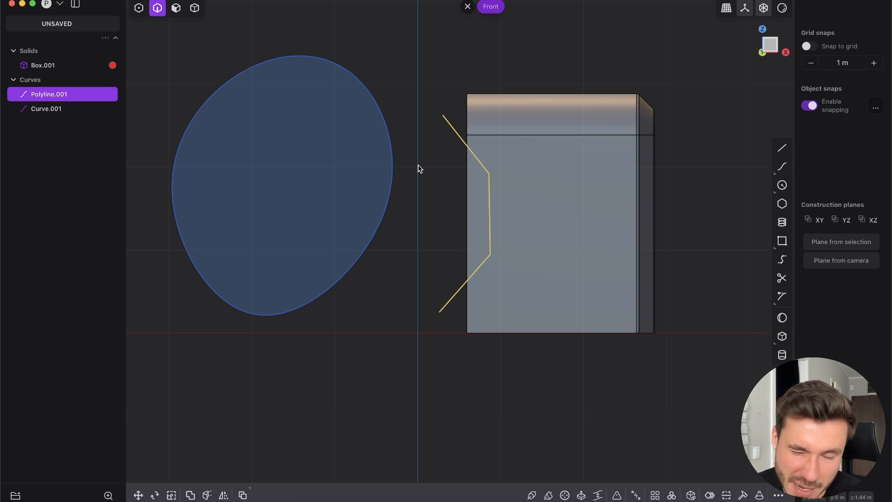
middle_click_drag(537, 131, 551, 131, "shift")
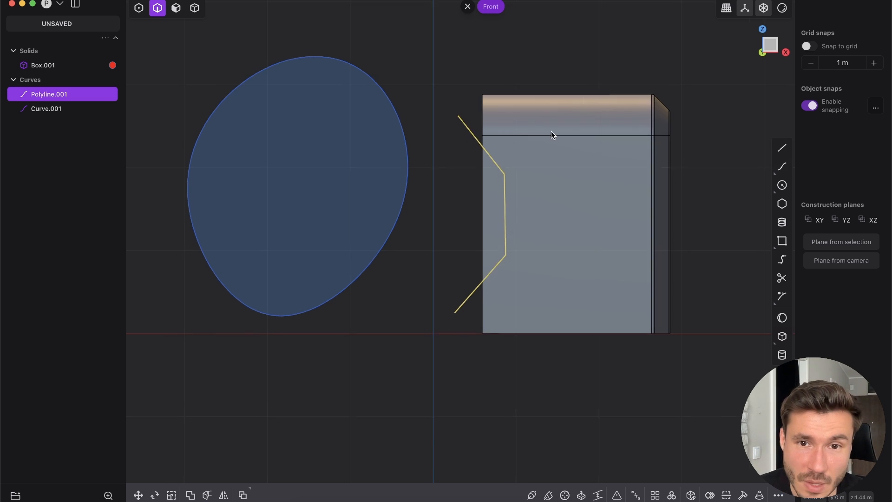
scroll(501, 167, "up", 4)
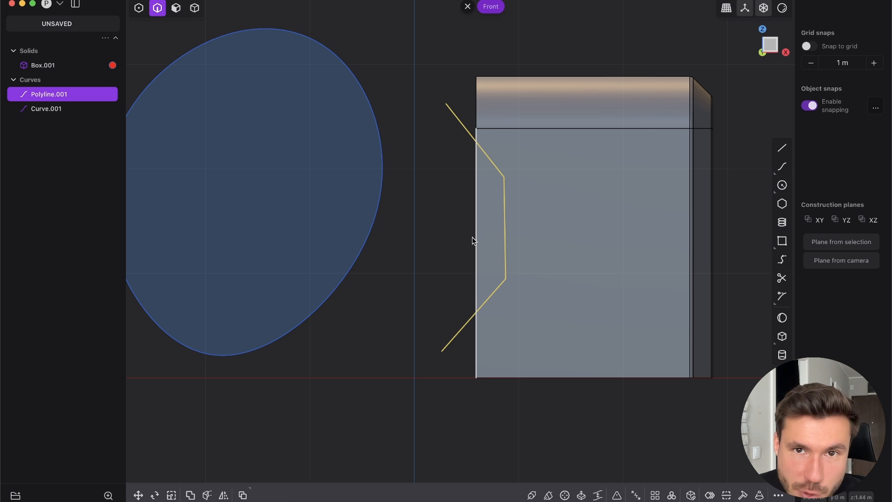
scroll(500, 173, "down", 3)
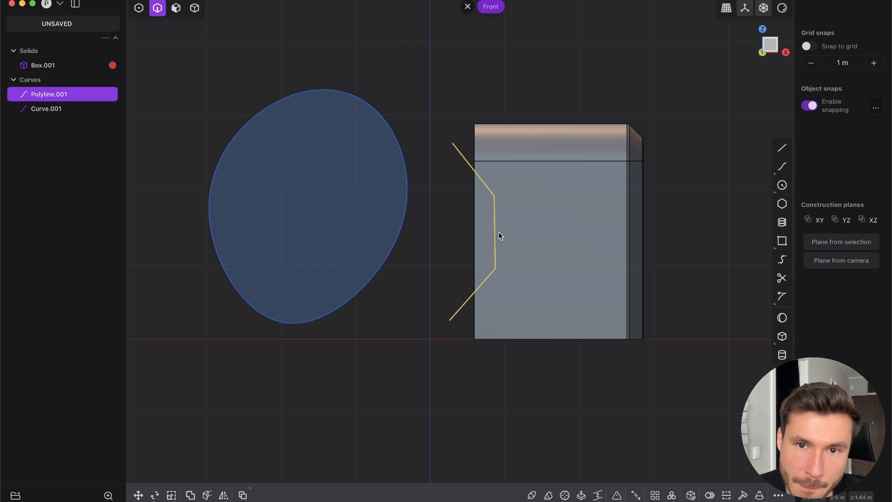
Cut the box with the selected open polyline as the cutter
scroll(489, 240, "up", 4)
middle_click_drag(511, 182, 509, 137)
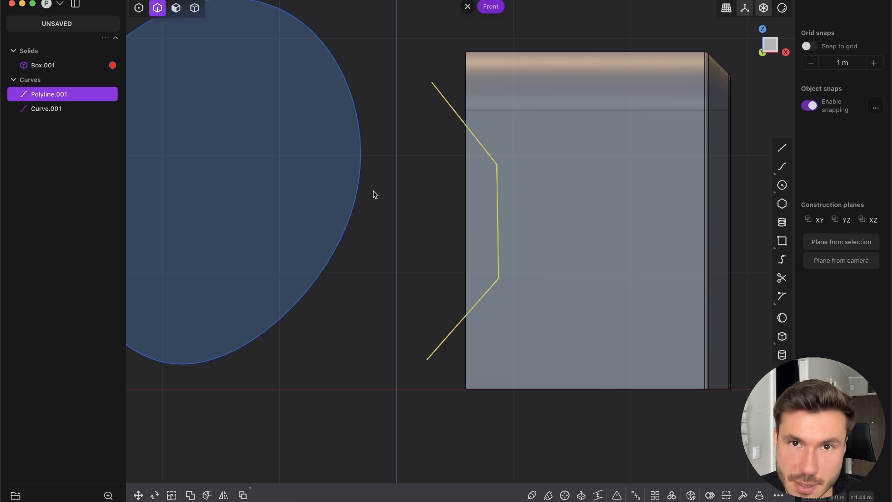
key("c")
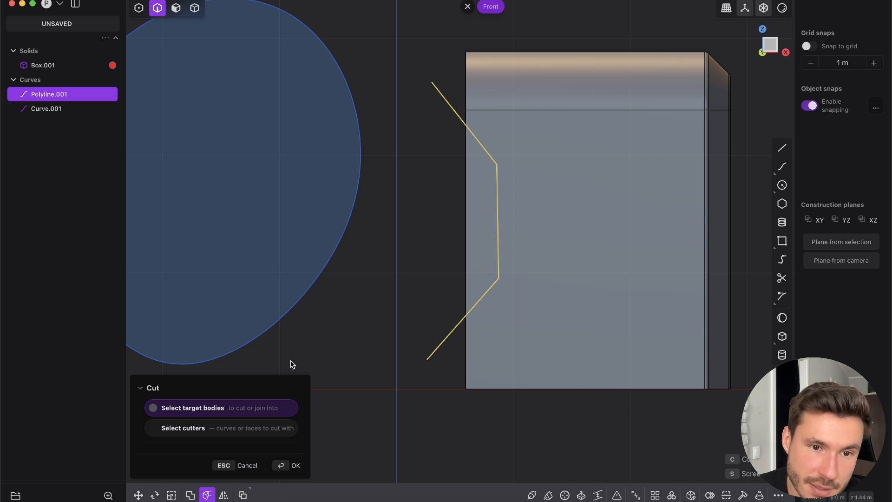
middle_click_drag(551, 99, 519, 123, "shift")
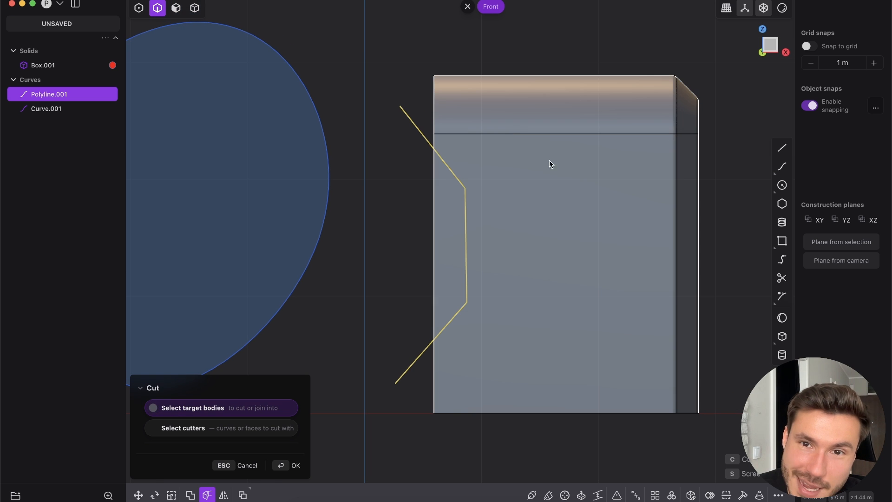
left_click(559, 150)
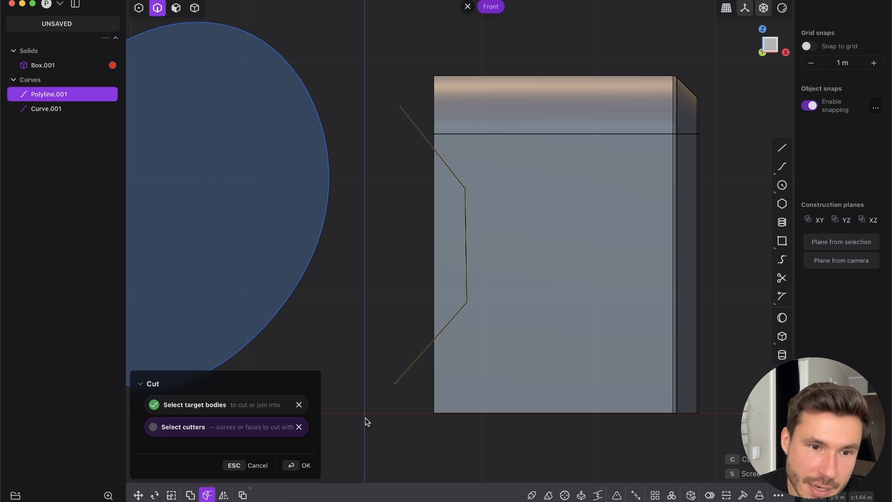
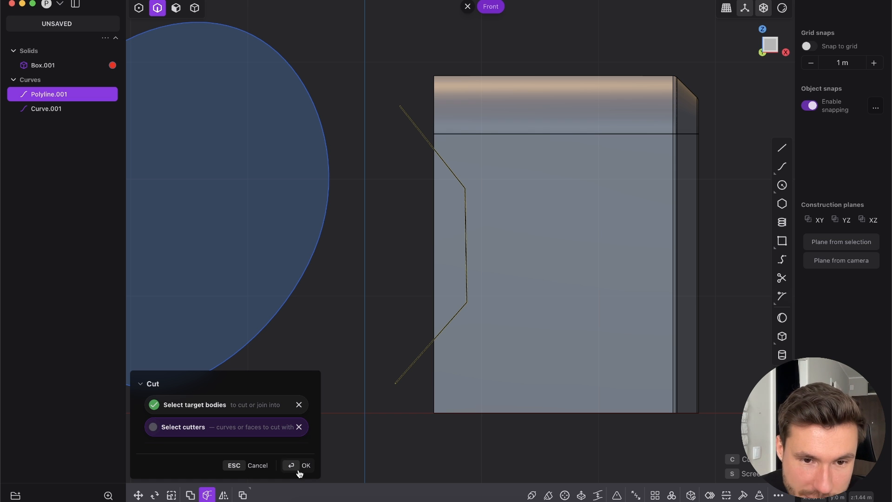
key("Return")
middle_click_drag(444, 202, 593, 191)
key("Escape")
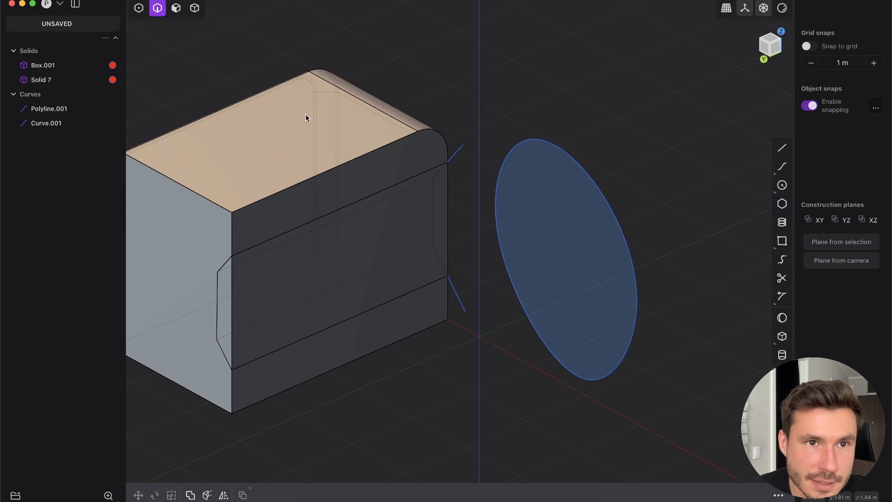
Switch to solid selection mode and select the notch-shaped piece cut from the box
left_click(195, 7)
left_click(439, 207)
middle_click_drag(466, 195, 434, 135)
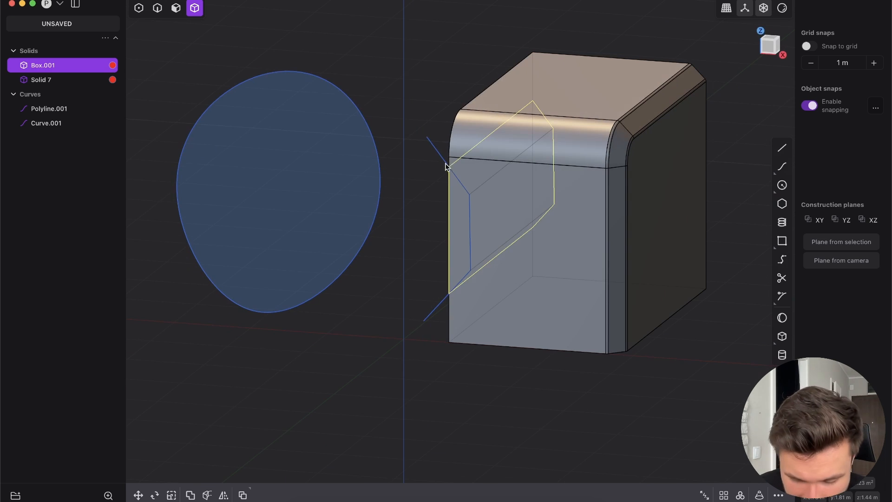
key("g")
middle_click_drag(521, 145, 579, 133)
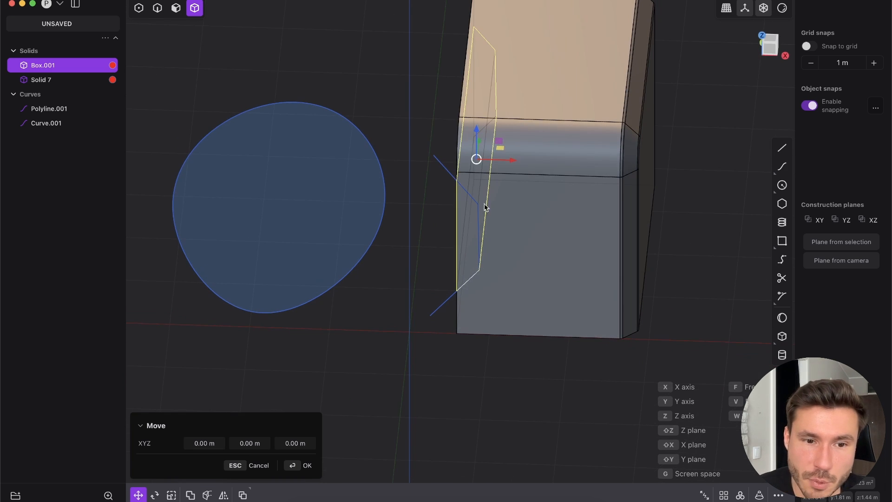
key("Escape")
left_click(398, 92)
middle_click_drag(381, 128, 420, 126)
left_click(358, 95)
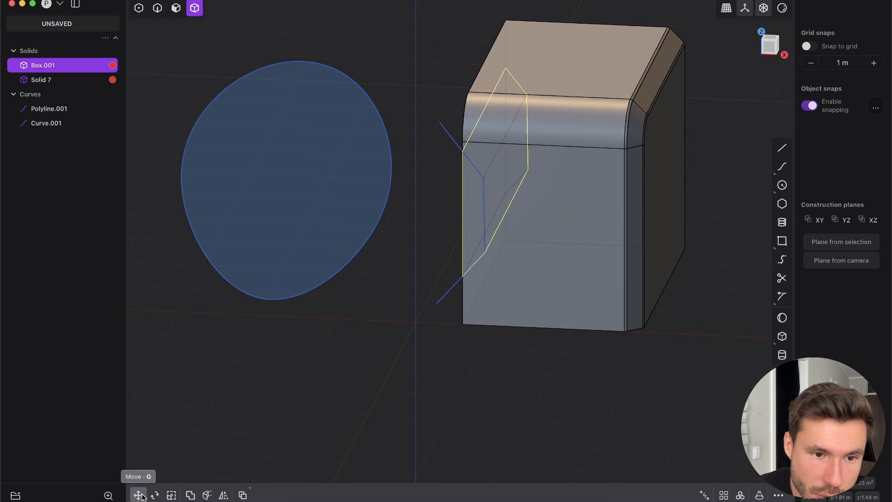
Move the selected cut-off piece away from the box to expose the notch, and clear the selection
key("g")
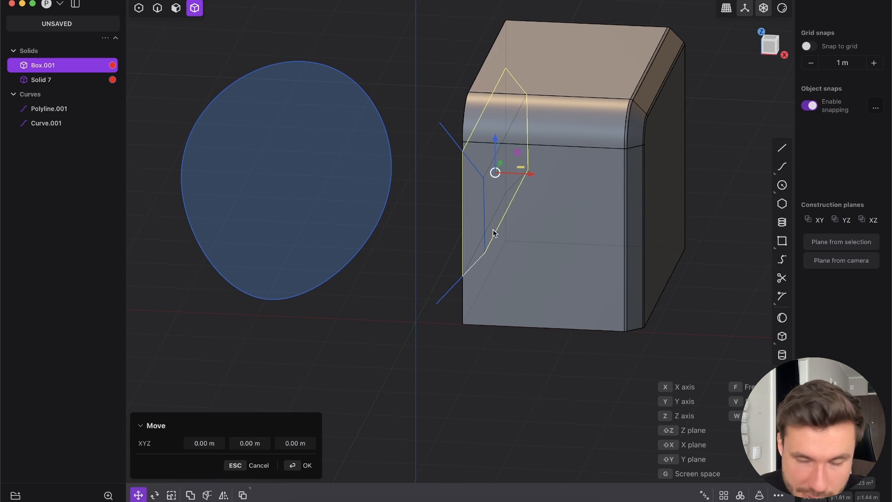
middle_click_drag(522, 187, 566, 261)
left_click_drag(513, 166, 530, 115)
middle_click_drag(530, 116, 475, 204)
key("Return")
key("Escape")
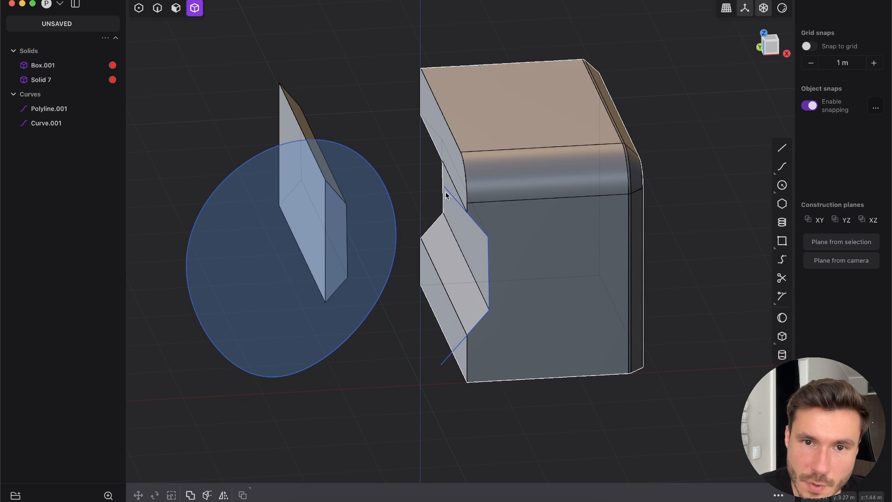
Examine the notched box, the separated piece and the cutting polyline by selecting them from several angles
key("2")
left_click(470, 221)
middle_click_drag(470, 221, 574, 128)
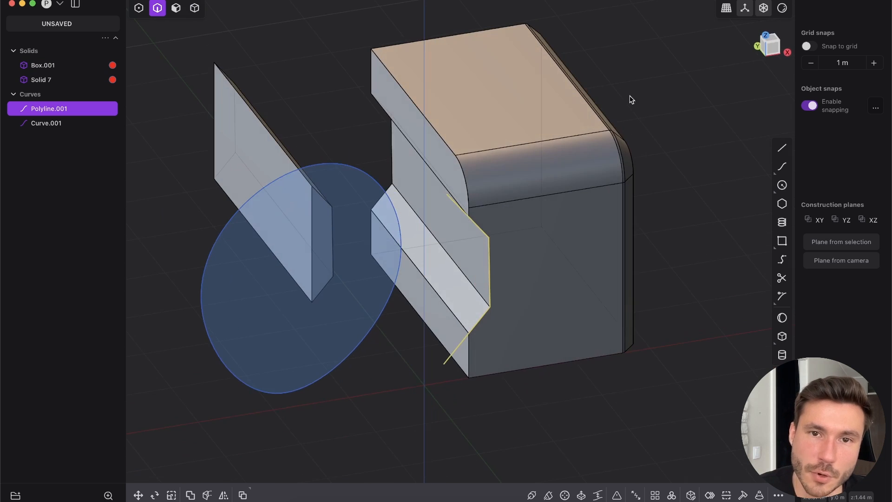
key("Escape")
left_click(487, 115)
middle_click_drag(486, 115, 408, 113)
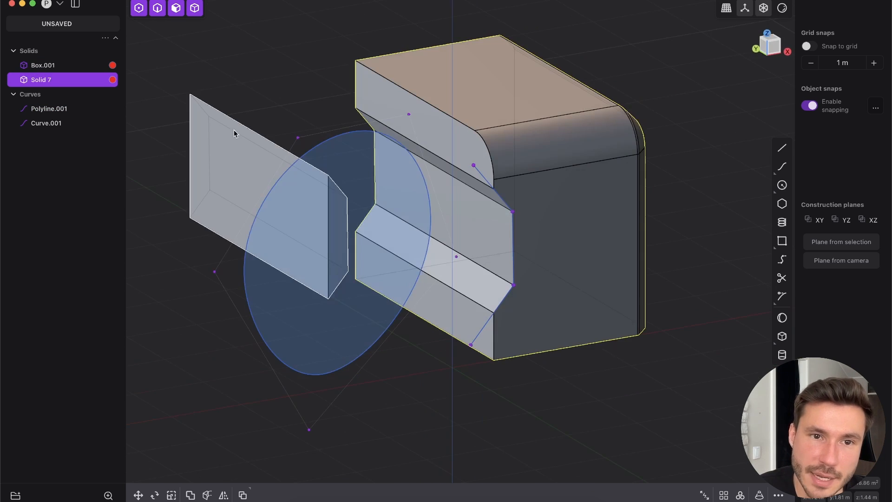
left_click(414, 175)
middle_click_drag(414, 175, 434, 208)
key("Escape")
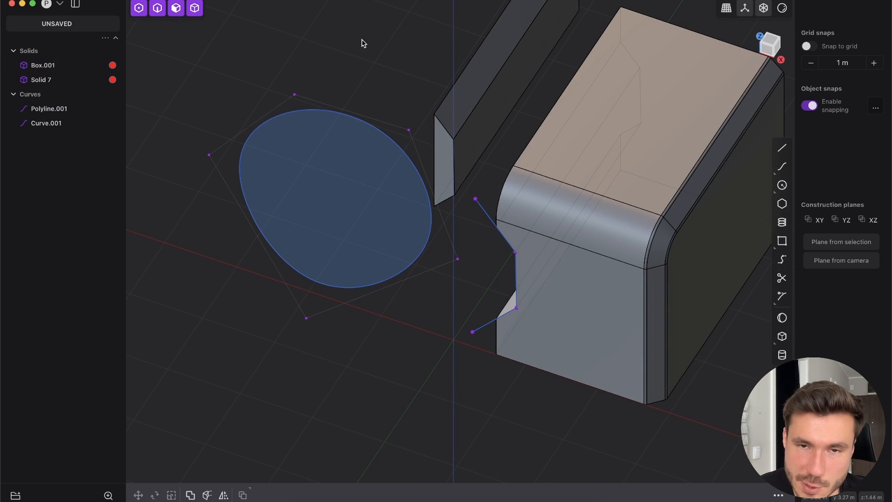
Undo the piece's move and the cut back to the uncut box with the polyline selected
left_click(491, 168)
key("super+z")
key("super+z")
key("super+z")
key("super+z")
key("super+z")
key("super+z")
key("super+z")
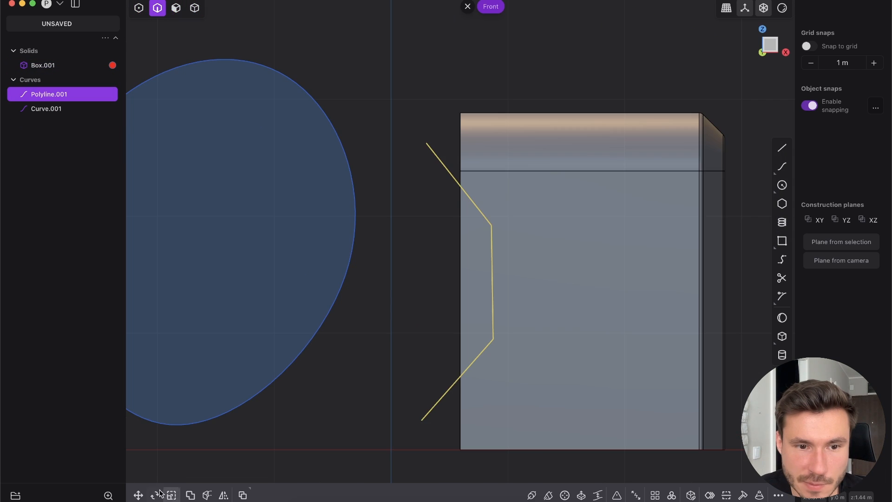
Fillet the open polyline's two inner corners with a distance of about 0.178 m
scroll(436, 337, "down", 4)
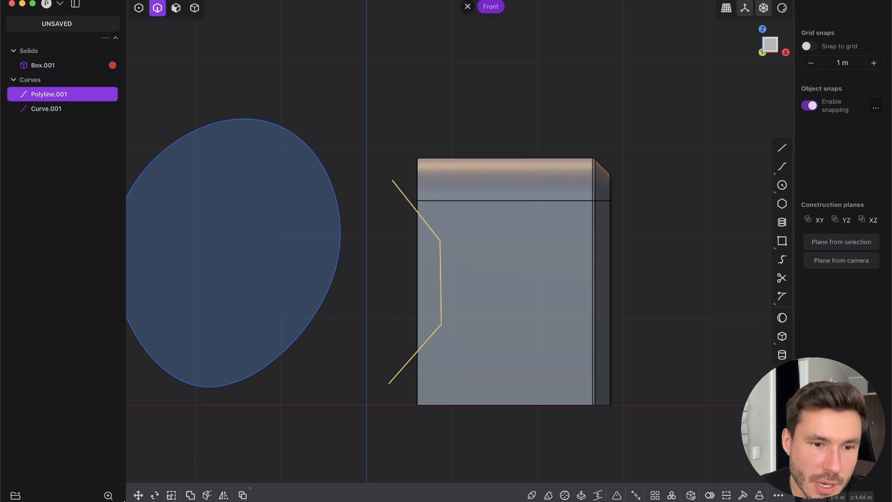
left_click(403, 203)
left_click(402, 204)
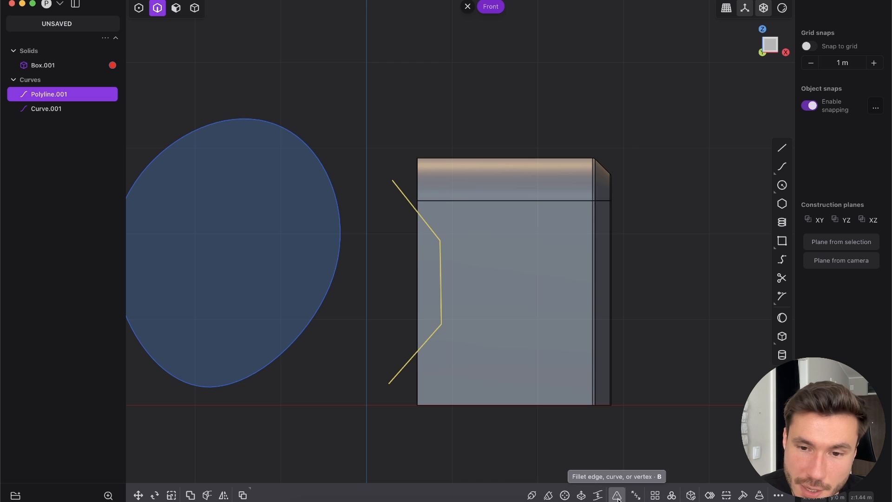
scroll(388, 232, "up", 5)
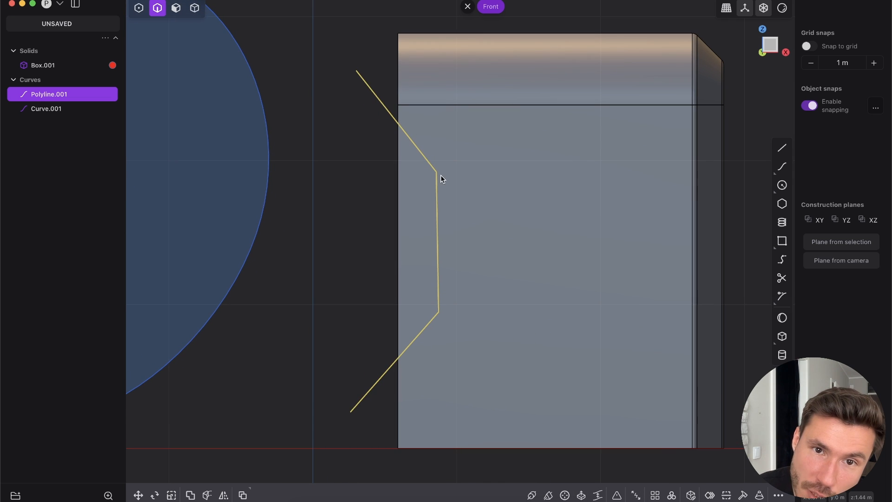
scroll(416, 173, "up", 5)
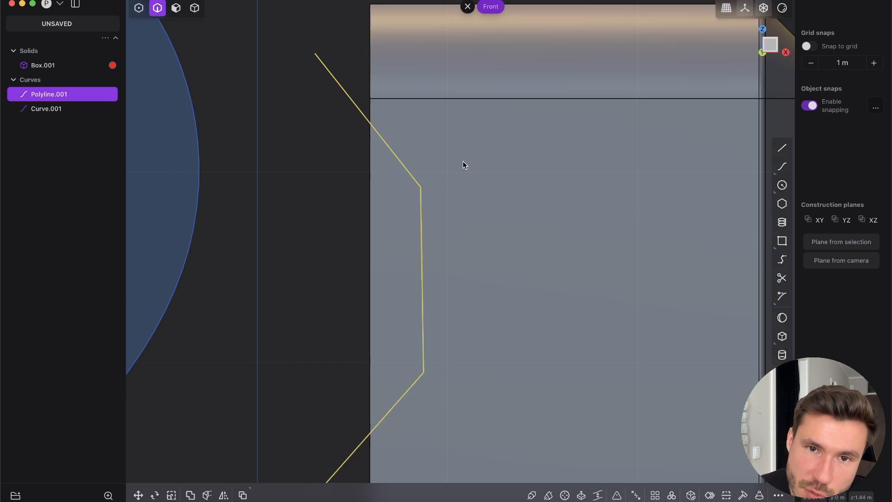
scroll(366, 236, "down", 5)
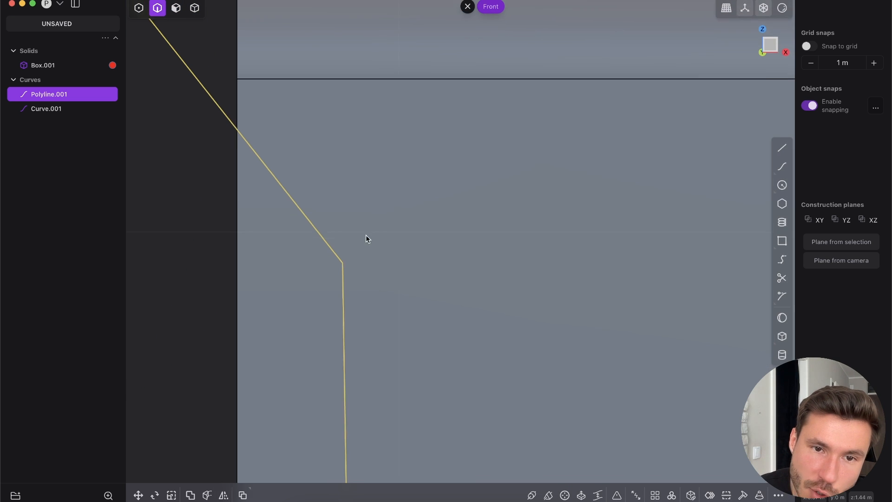
middle_click_drag(390, 226, 503, 126, "shift")
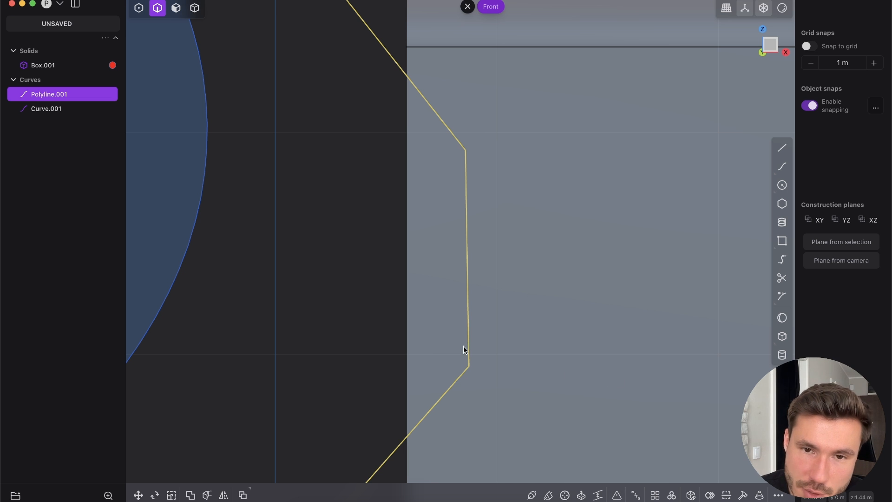
scroll(506, 366, "down", 5)
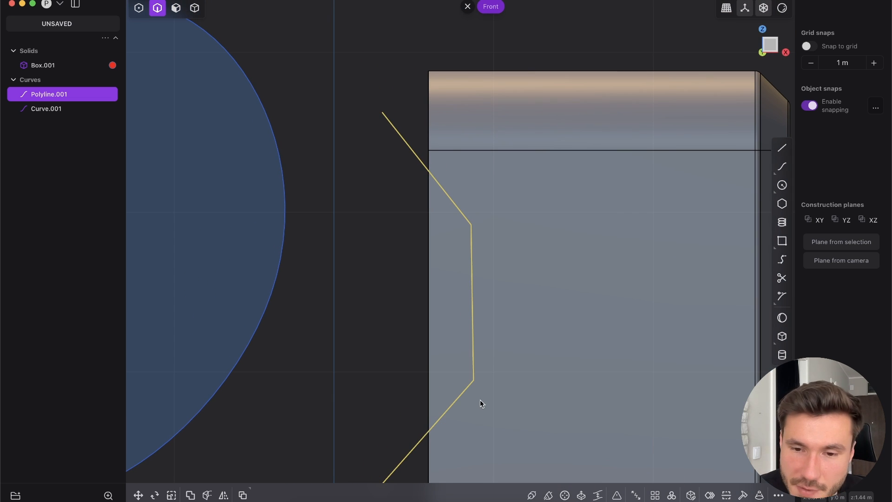
left_click(618, 495)
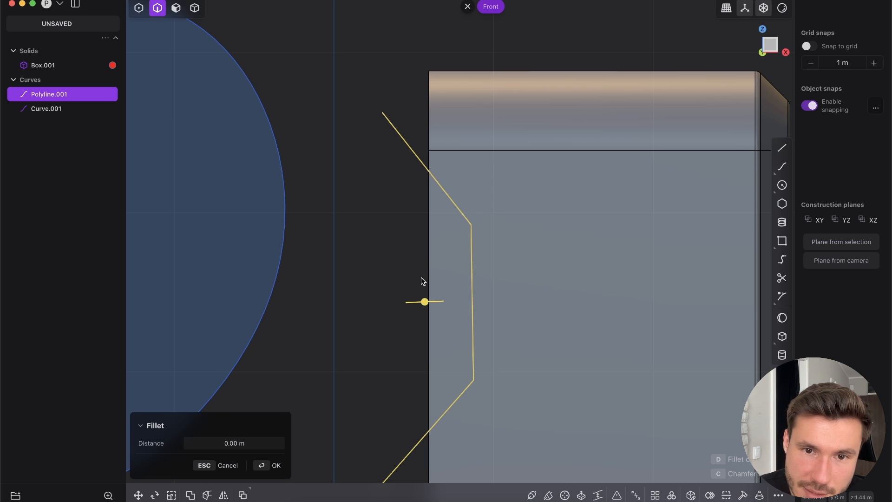
scroll(424, 302, "down", 1)
left_click_drag(425, 303, 445, 325)
scroll(449, 251, "up", 3)
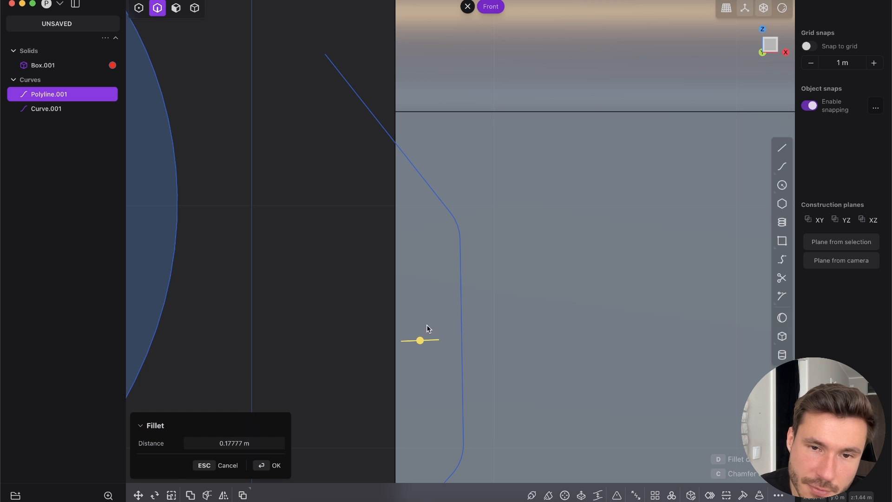
scroll(344, 320, "down", 3)
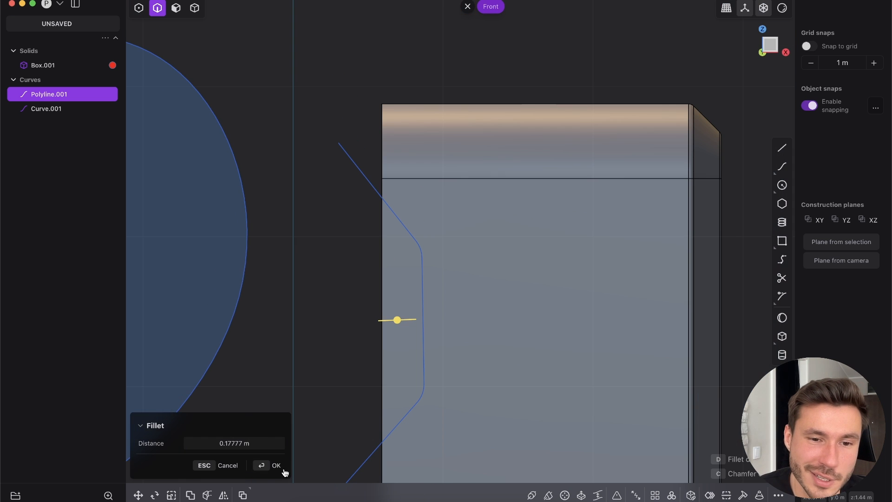
left_click(267, 471)
Inspect the filleted polyline from several angles and reselect it in edge selection mode
scroll(420, 247, "down", 3)
middle_click_drag(420, 246, 400, 310)
scroll(401, 311, "up", 5)
key("1")
scroll(434, 256, "down", 6)
key("2")
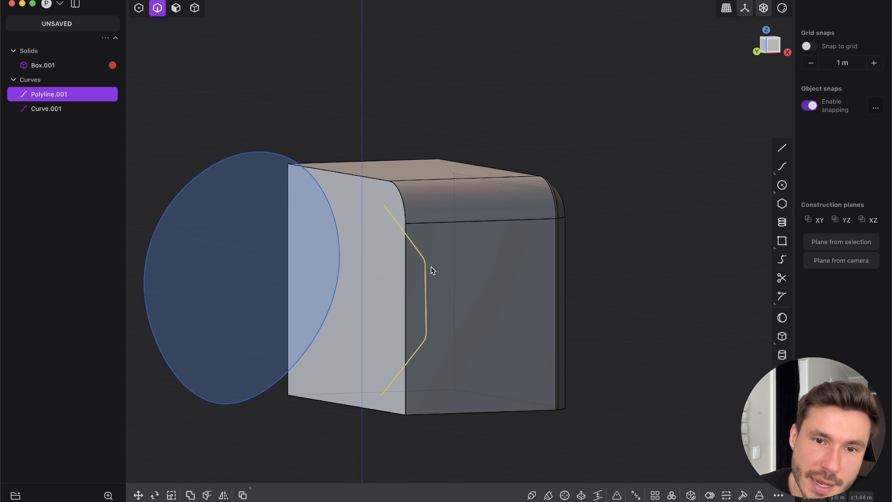
middle_click_drag(428, 268, 385, 239)
left_click(325, 113)
left_click(388, 219)
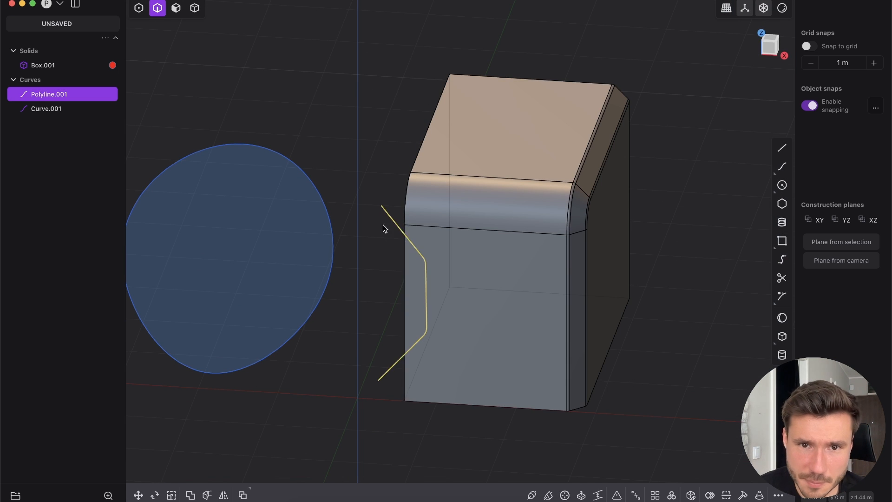
left_click(371, 247)
left_click(388, 230)
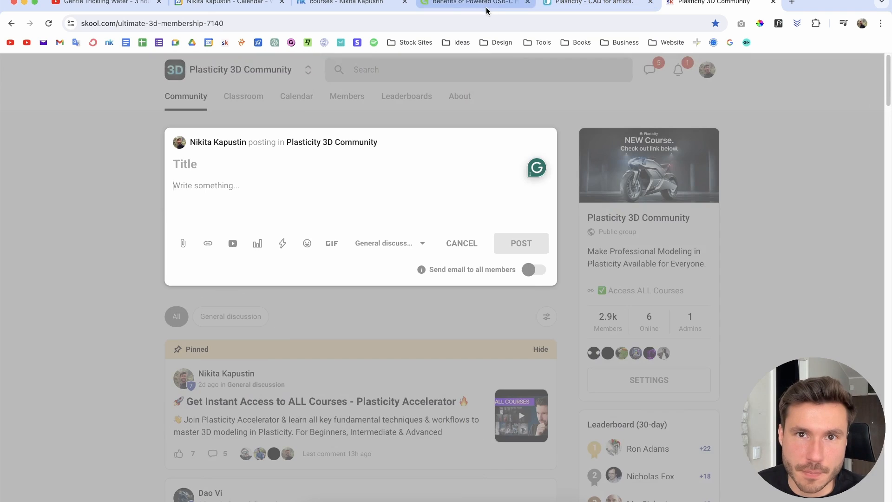
In the browser, open the GearIT article on powered USB hubs and view its hub photo as a modeling reference
left_click(486, 7)
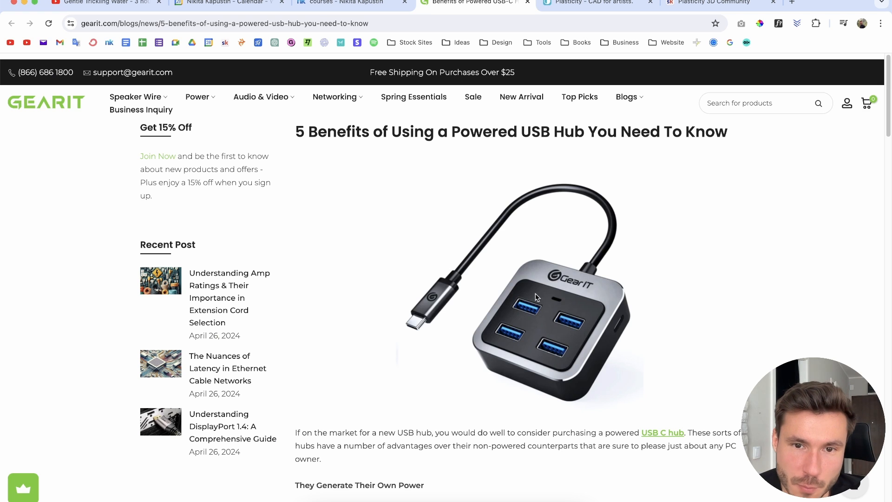
left_click_drag(507, 132, 574, 131)
left_click(543, 256)
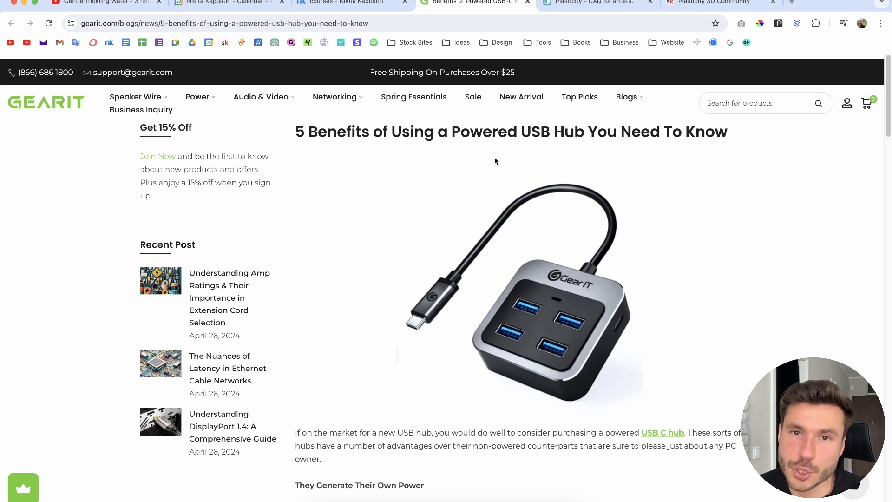
Switch back to Plasticity, deselect the polyline and enable all four selection modes together
key("super+Tab")
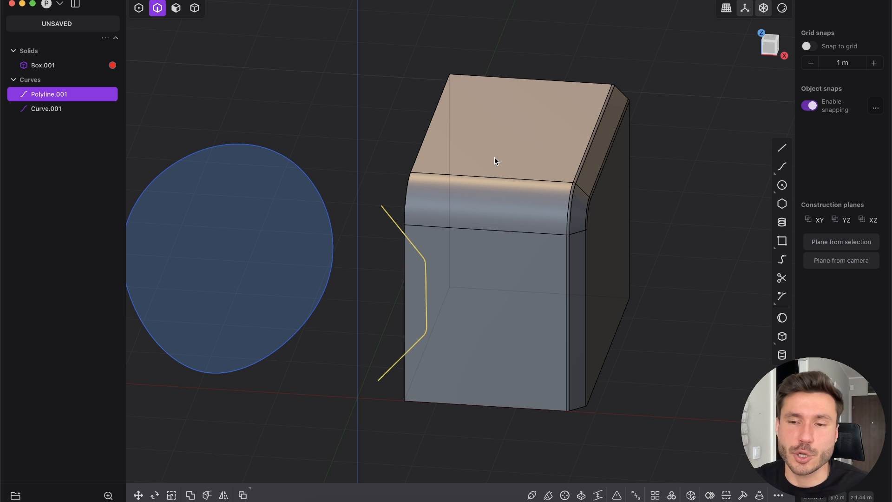
left_click(672, 279)
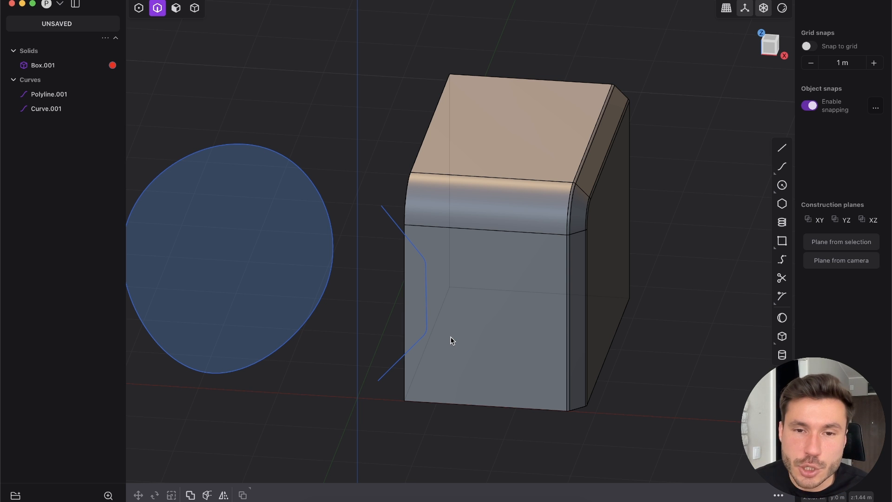
middle_click_drag(433, 279, 551, 242)
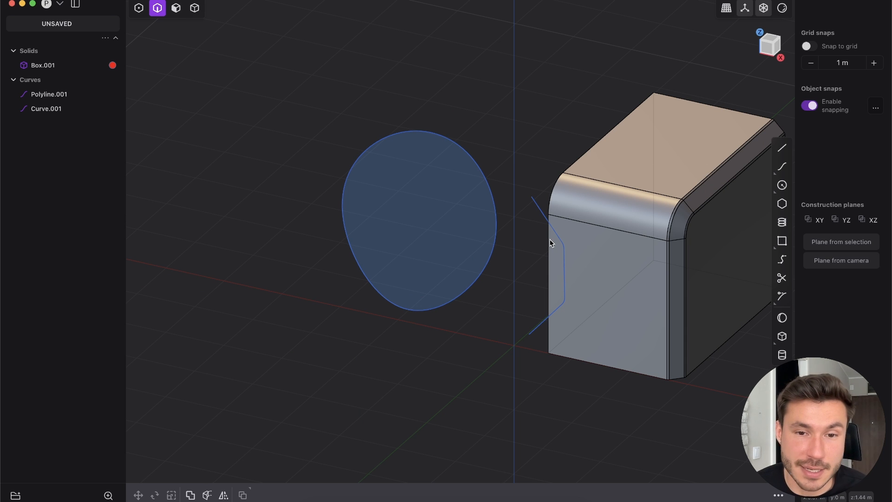
key("ctrl+a")
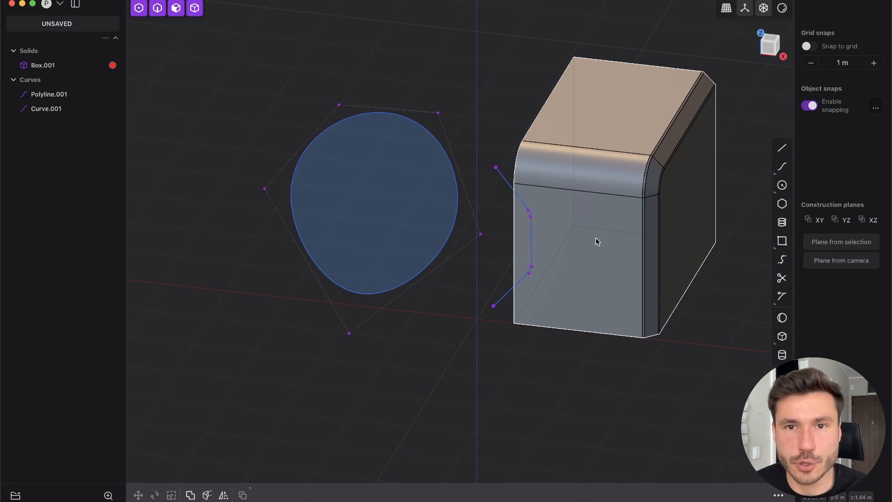
middle_click_drag(218, 110, 245, 143, "shift")
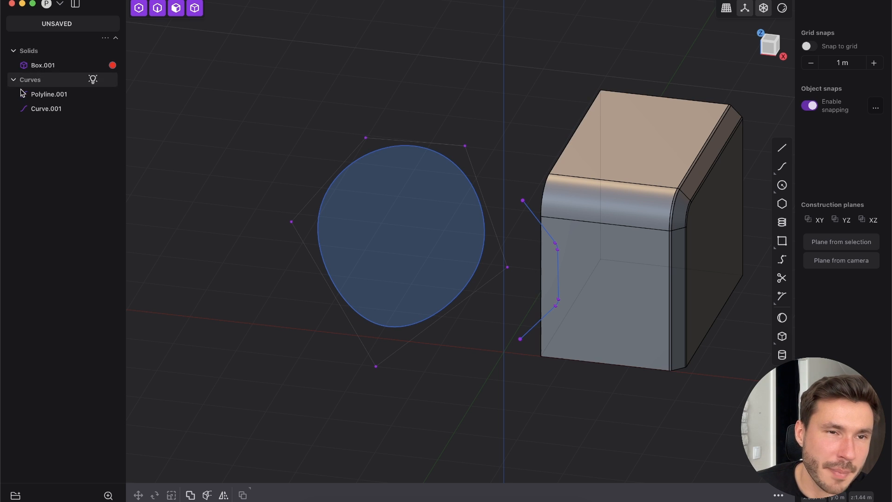
Select the filleted box and examine it as a solid from several angles
middle_click_drag(506, 182, 526, 180)
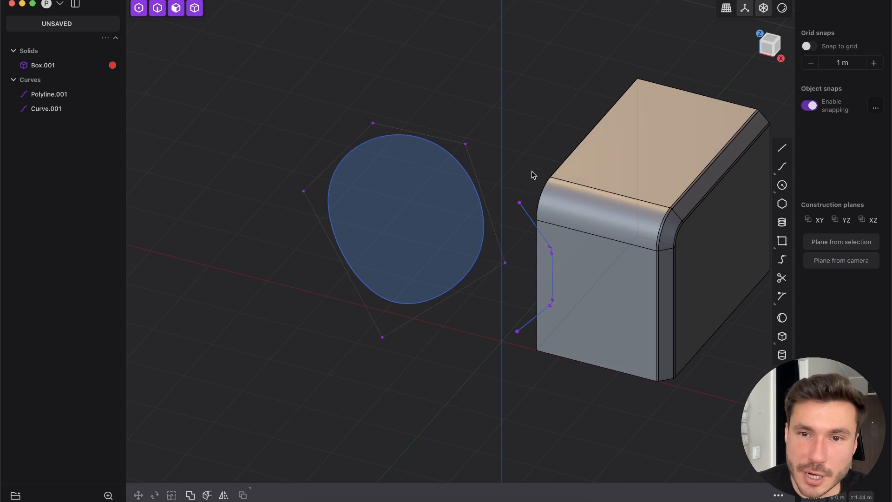
left_click(701, 170)
middle_click_drag(663, 188, 577, 153)
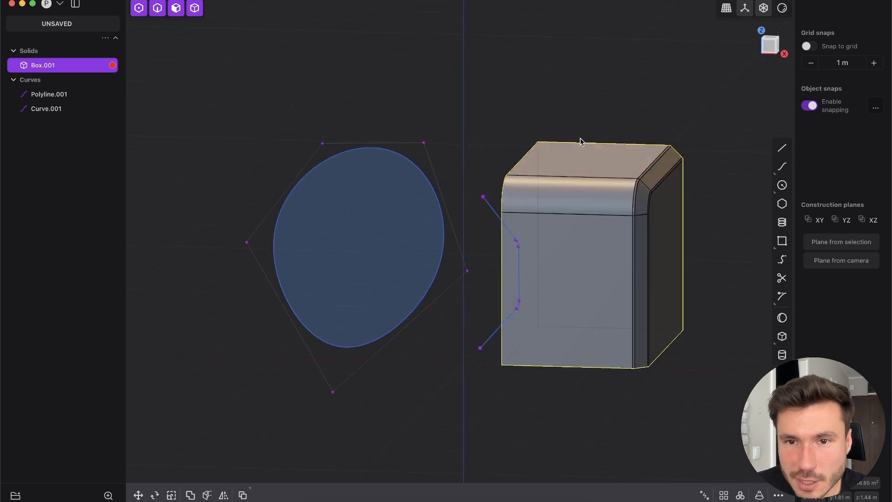
scroll(577, 153, "up", 5)
middle_click_drag(565, 132, 540, 287)
scroll(565, 194, "up", 4)
scroll(553, 274, "down", 5)
middle_click_drag(564, 195, 581, 237)
middle_click_drag(581, 237, 550, 256, "shift")
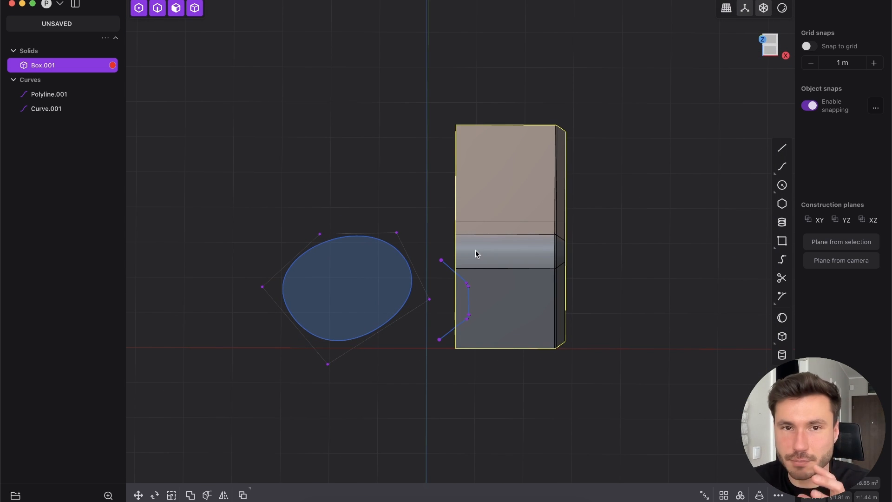
middle_click_drag(475, 254, 454, 305)
scroll(460, 191, "up", 3)
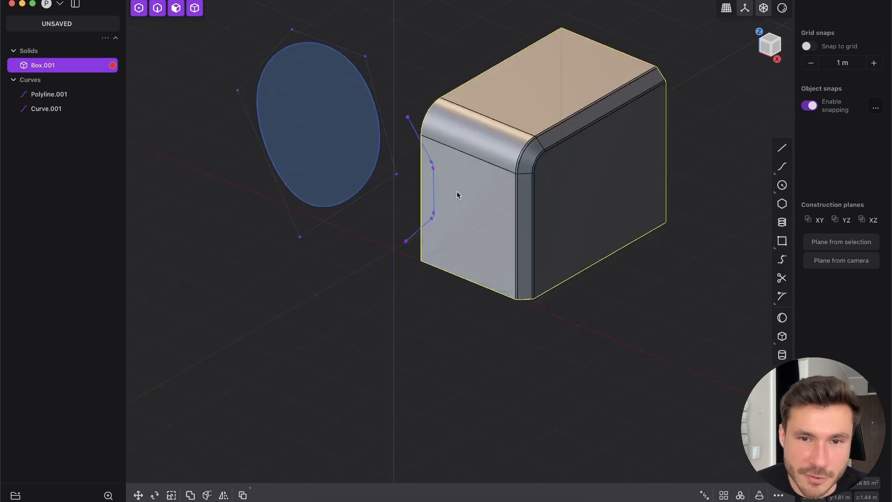
scroll(394, 61, "up", 3)
Switch to face selection mode and delete the front face of the filleted box
left_click(394, 62)
key("3")
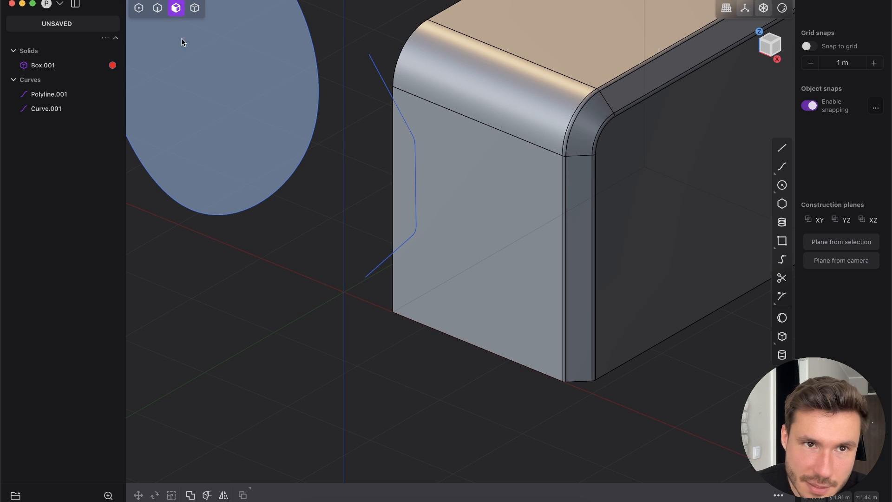
left_click(491, 184)
middle_click_drag(515, 277, 507, 258)
left_click(485, 202)
left_click_drag(485, 202, 459, 160)
left_click(473, 164)
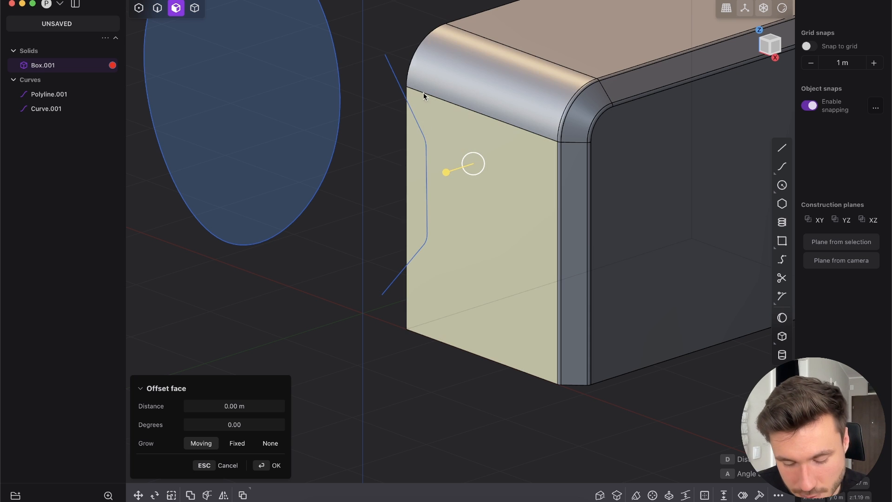
key("BackSpace")
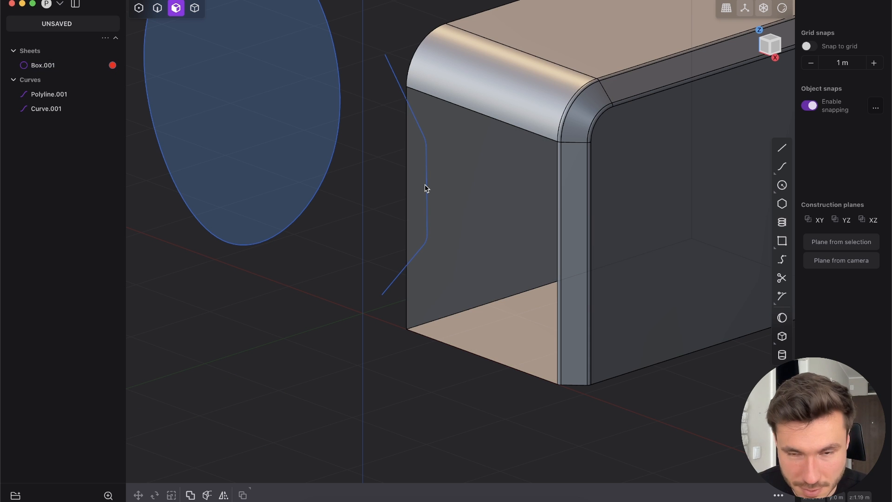
Enable all four selection modes and draw a new box with a square base of about 1.953 m beside the opened box
middle_click_drag(510, 279, 478, 168)
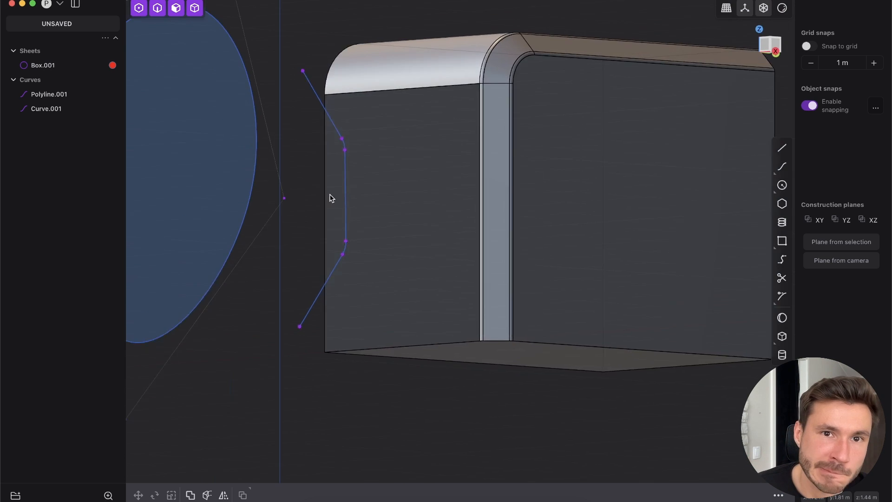
scroll(330, 197, "down", 2)
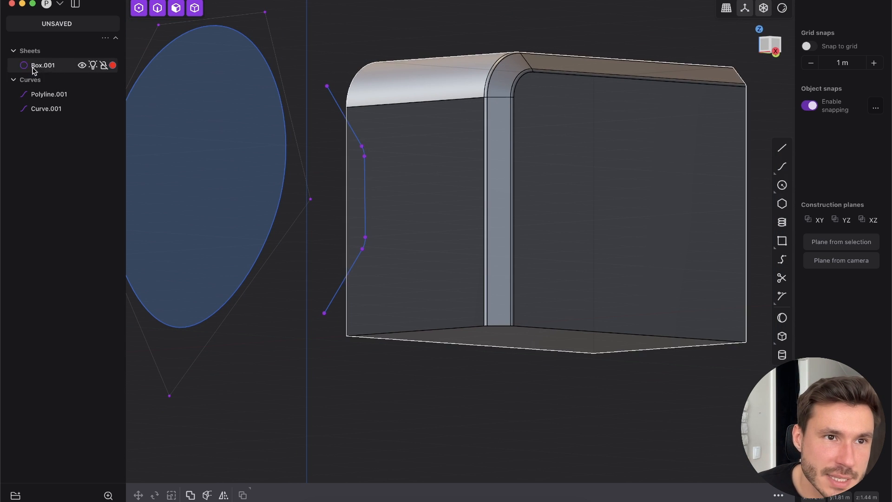
scroll(415, 174, "down", 2)
middle_click_drag(415, 173, 472, 263)
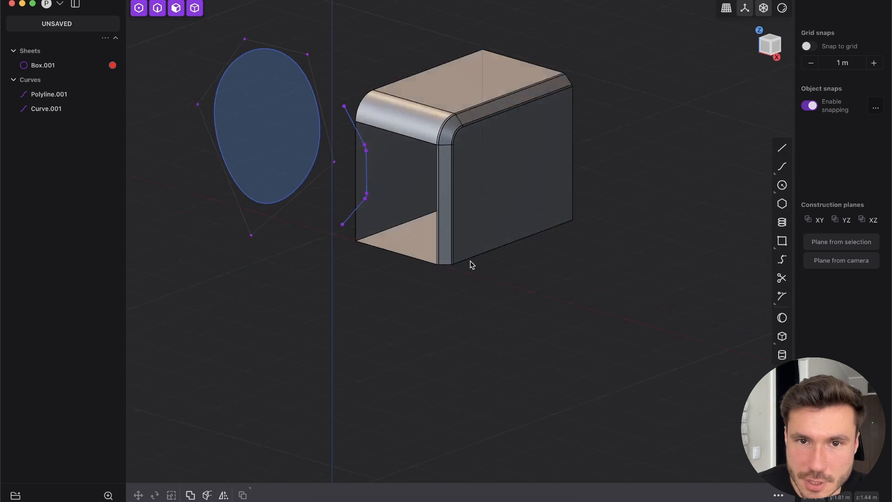
left_click(782, 336)
left_click(572, 277)
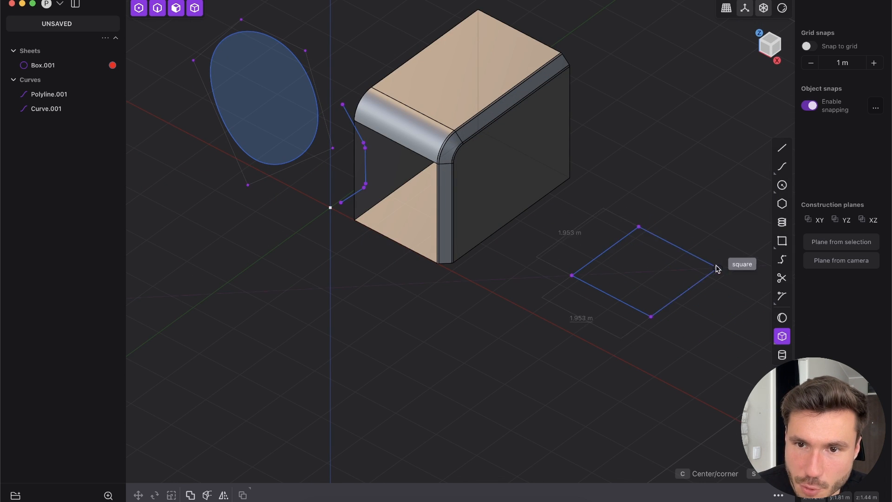
left_click(718, 267)
left_click(726, 168)
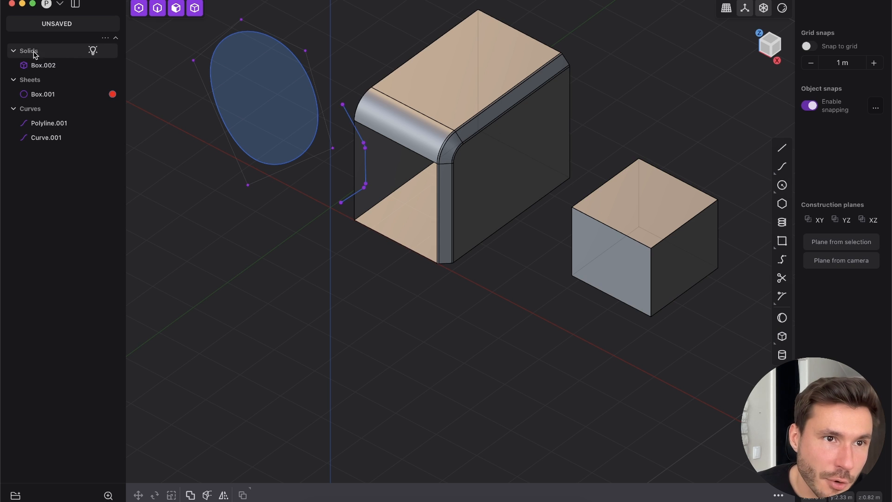
Select the new solid box and the opened box in turn to compare their object categories
left_click(657, 225)
left_click(314, 186)
scroll(395, 93, "up", 3)
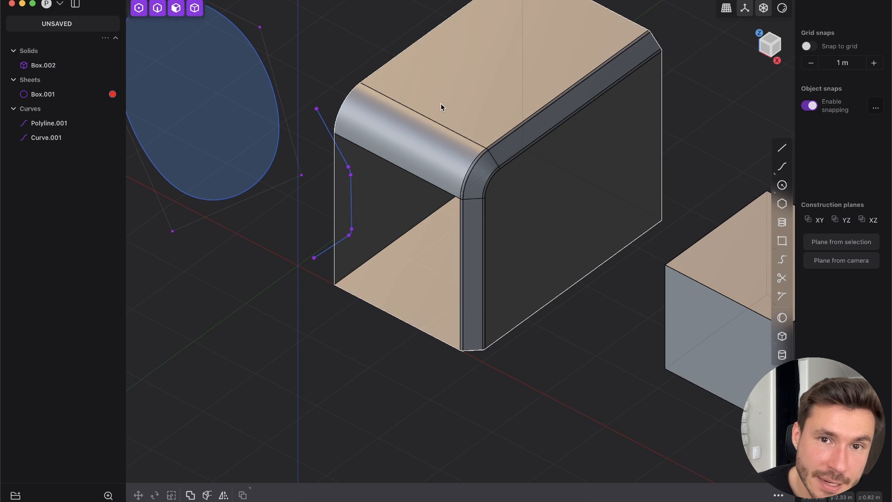
left_click(474, 127)
scroll(477, 123, "down", 3)
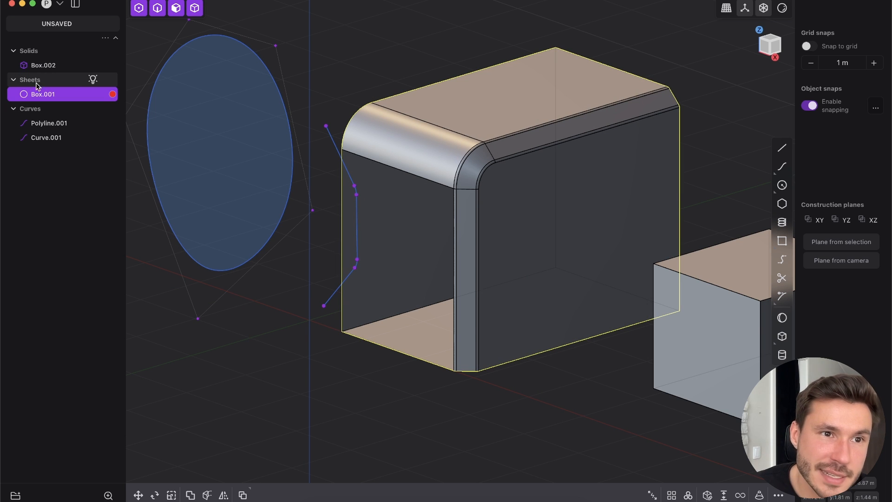
middle_click_drag(311, 119, 448, 144)
Switch to edge selection mode, clear the selection and view the two curves beside the opened box
key("2")
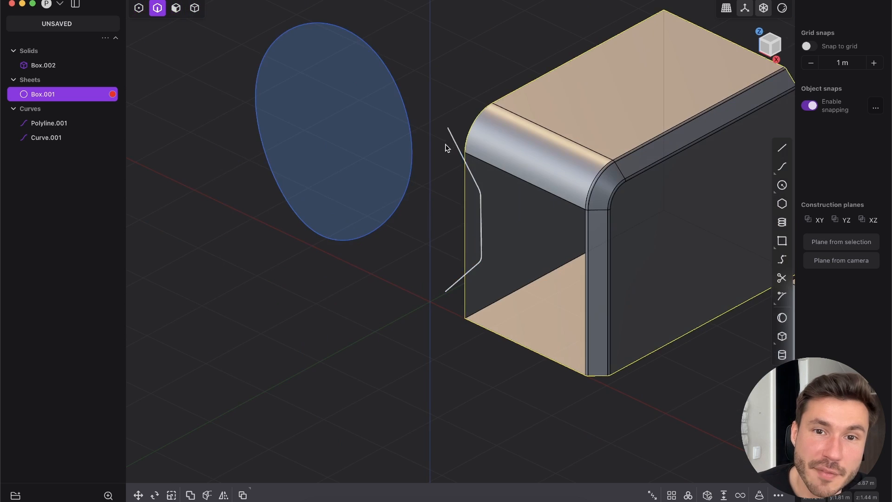
left_click(392, 94)
left_click(420, 71)
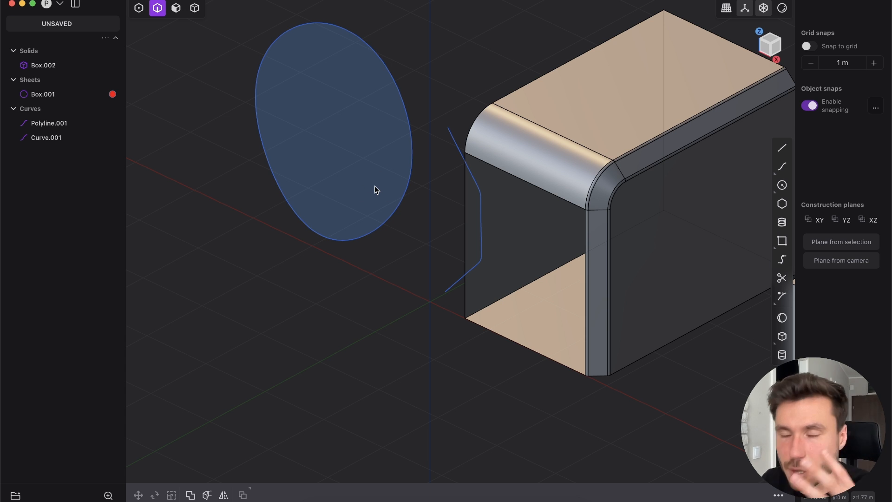
middle_click_drag(431, 52, 369, 138, "shift")
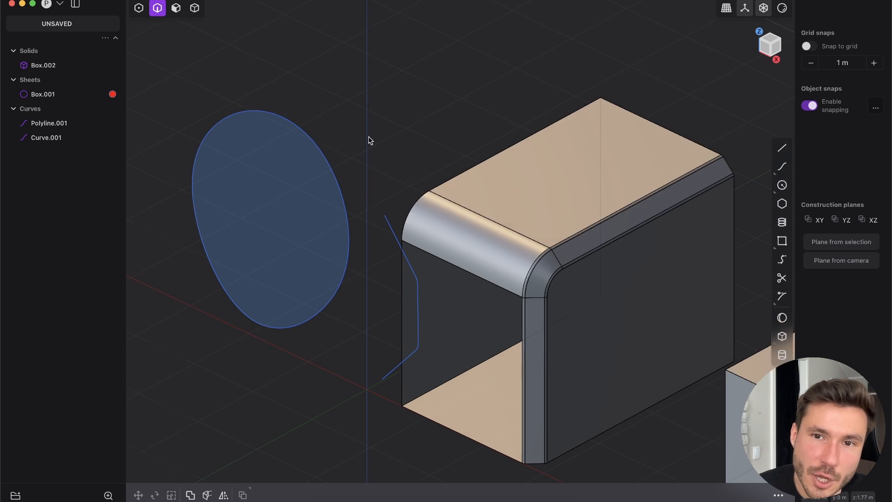
Enable all four selection modes again, select the new solid box for inspection and clear the selection
scroll(369, 137, "down", 5)
key("5")
middle_click_drag(637, 309, 677, 298)
left_click(630, 308)
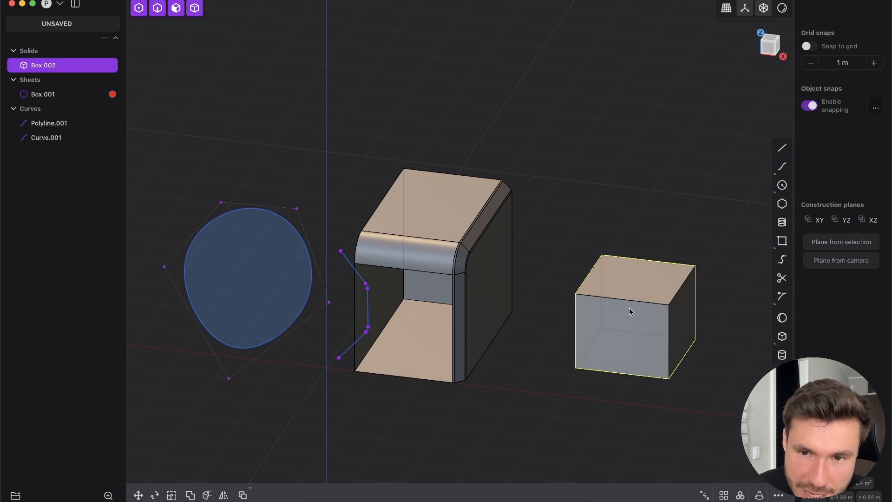
scroll(629, 302, "up", 2)
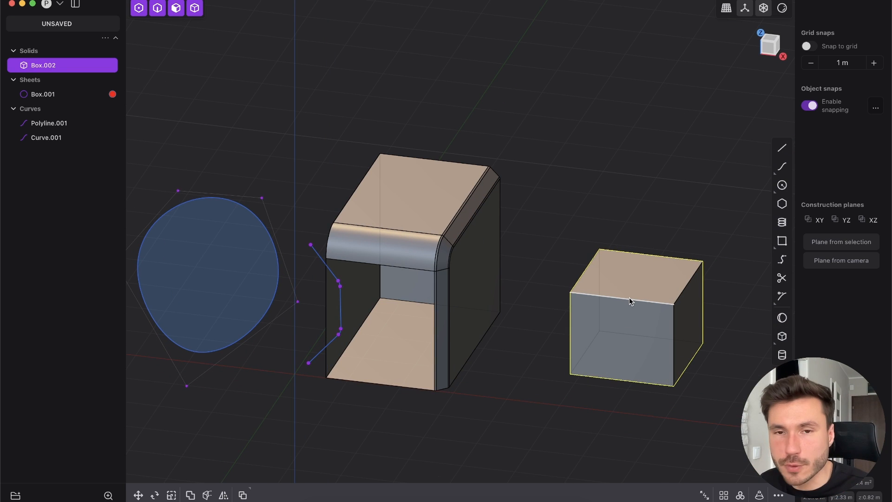
left_click(141, 183)
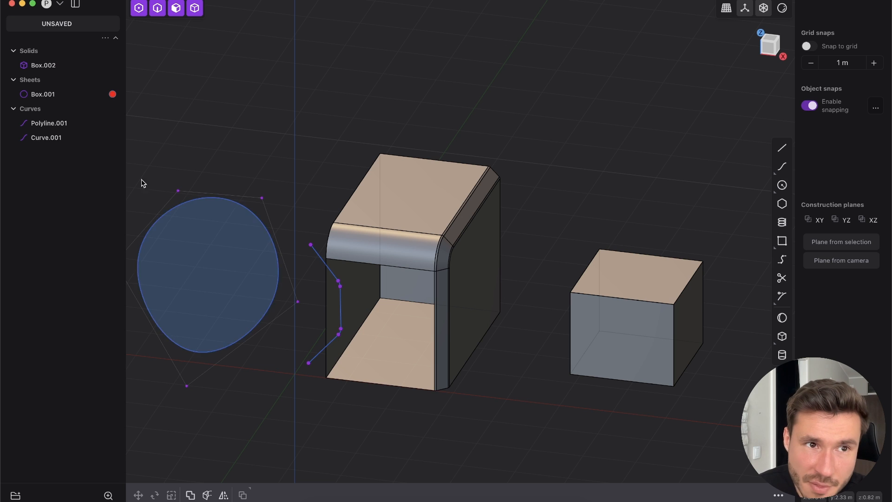
Draw a straight line along the Y axis on the empty ground in front of the objects
left_click(34, 94)
scroll(422, 79, "up", 3)
middle_click_drag(422, 80, 459, 179)
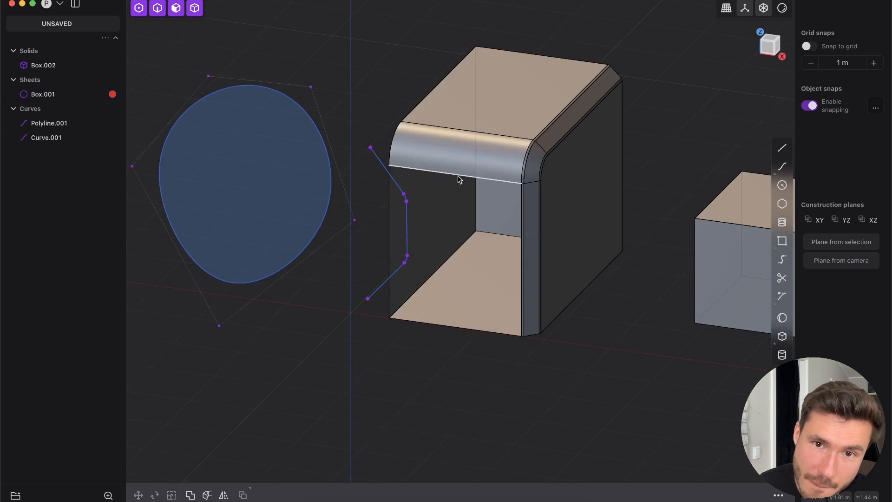
scroll(484, 195, "up", 2)
scroll(542, 152, "down", 5)
scroll(410, 251, "up", 2)
middle_click_drag(410, 251, 514, 191)
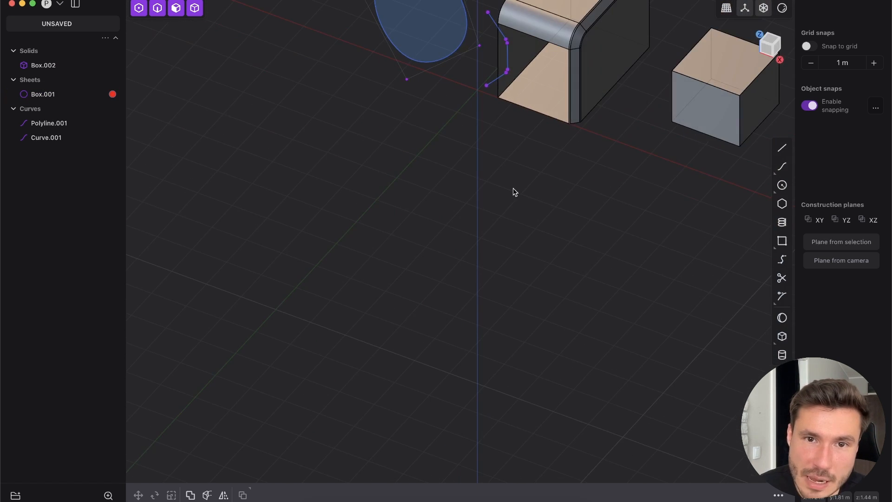
left_click(782, 147)
left_click(391, 183)
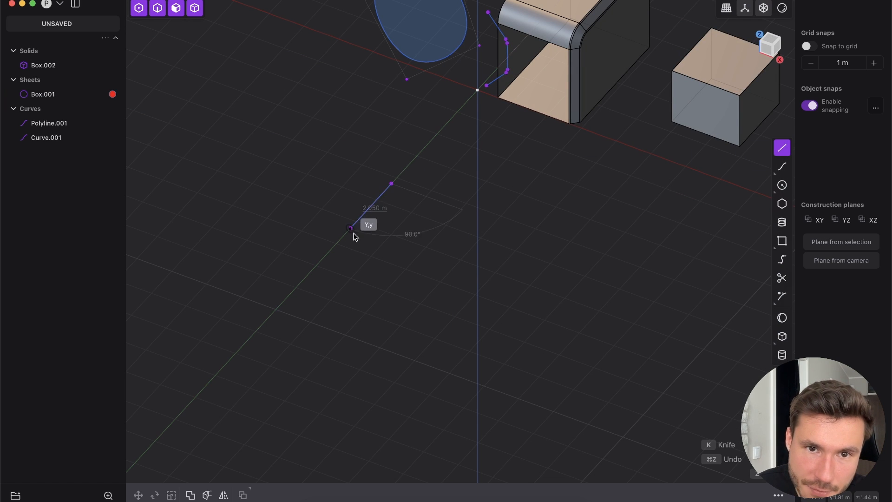
left_click(325, 249)
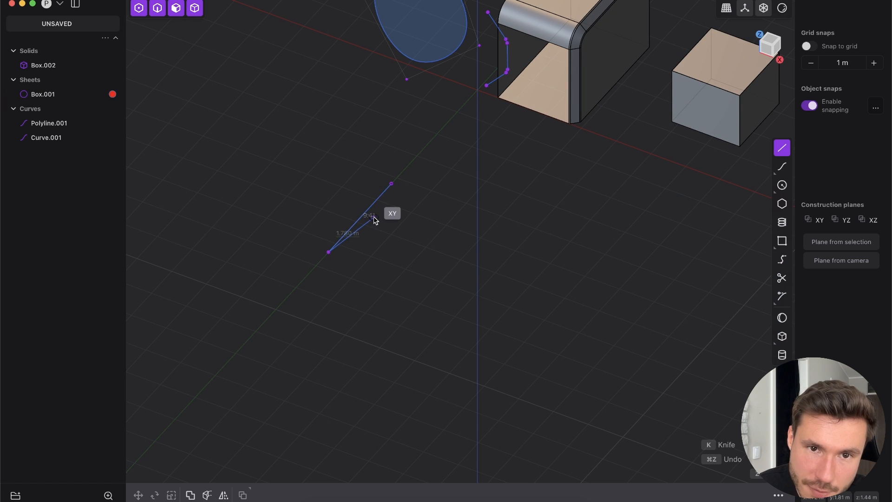
middle_click_drag(373, 216, 385, 198)
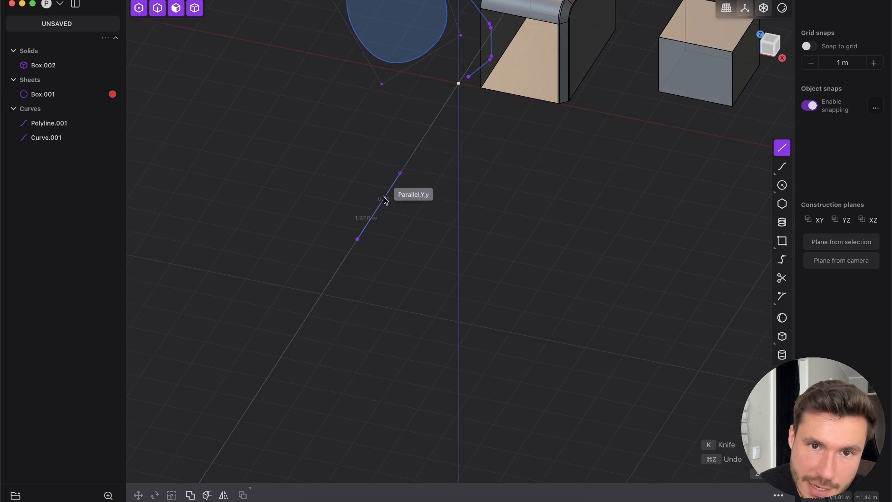
right_click(405, 172)
Extrude the line straight upward into a vertical sheet and clear the selection
mouse_move(407, 172)
middle_mouse_down()
mouse_move(448, 140)
mouse_move(397, 174)
middle_mouse_up()
scroll(407, 177, "up", 3)
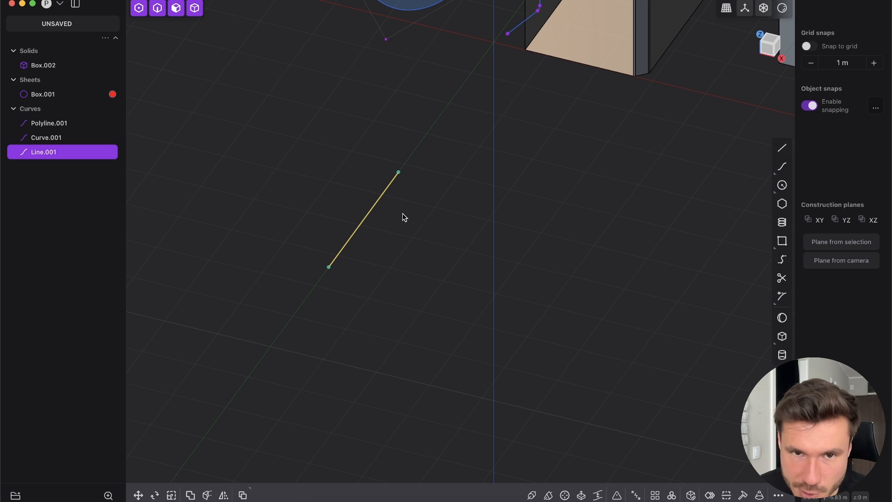
key("e")
middle_click_drag(360, 133, 354, 158)
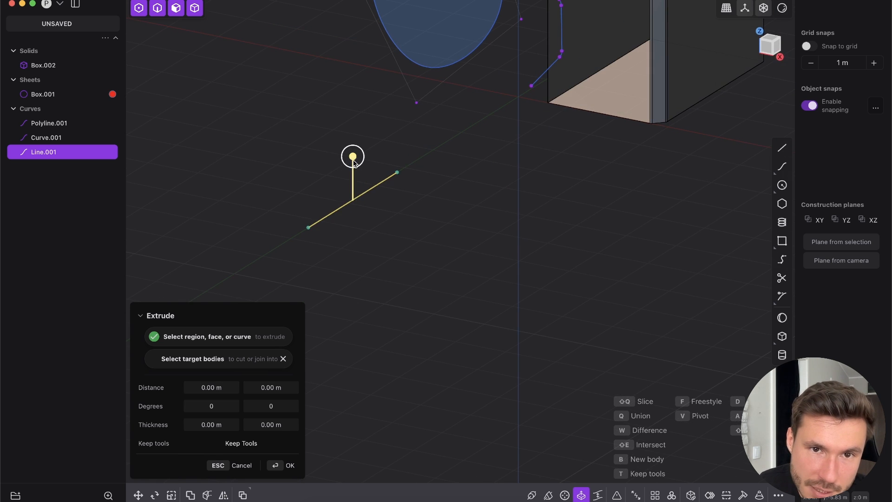
left_click_drag(354, 156, 363, 36)
key("Return")
left_click(415, 119)
Select the extruded sheet and examine its thickness from close up and several angles
middle_click_drag(364, 157, 359, 178)
scroll(351, 182, "up", 3)
left_click(358, 130)
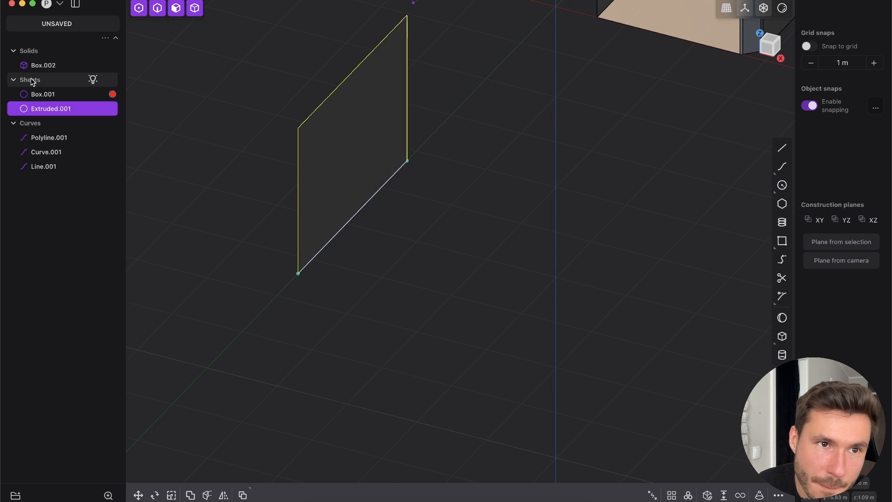
middle_click_drag(349, 156, 378, 140)
middle_click_drag(423, 159, 427, 184, "shift")
scroll(360, 166, "up", 3)
middle_click_drag(344, 166, 370, 224)
middle_click_drag(398, 95, 412, 115)
left_click(411, 114)
middle_click_drag(429, 183, 424, 163)
scroll(401, 248, "up", 5)
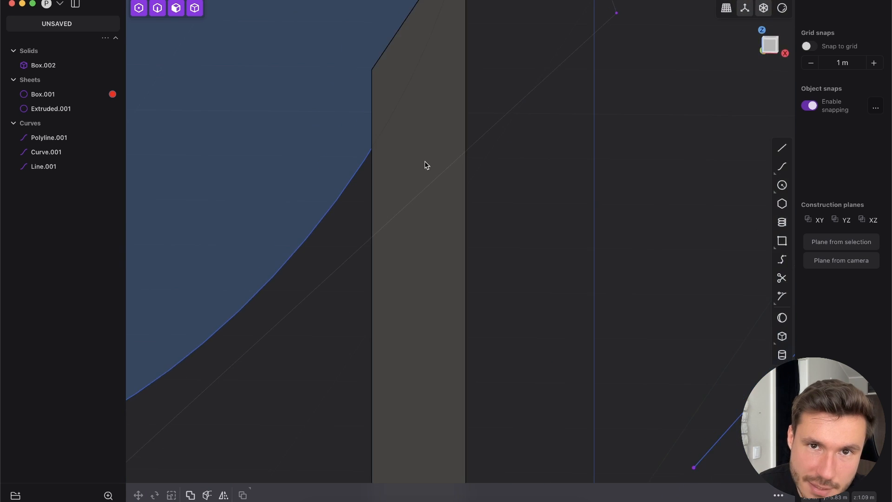
Examine the walls and interior of the opened box, select it as a sheet and clear the selection
scroll(426, 162, "down", 5)
scroll(364, 191, "up", 4)
middle_click_drag(494, 173, 361, 138, "shift")
scroll(429, 93, "down", 3)
scroll(429, 92, "up", 4)
scroll(325, 113, "down", 4)
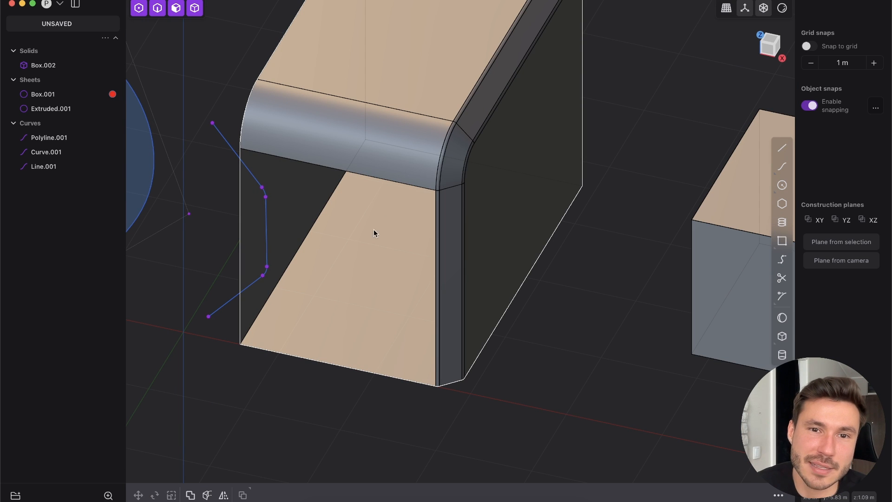
middle_click_drag(492, 201, 383, 149)
left_click(420, 117)
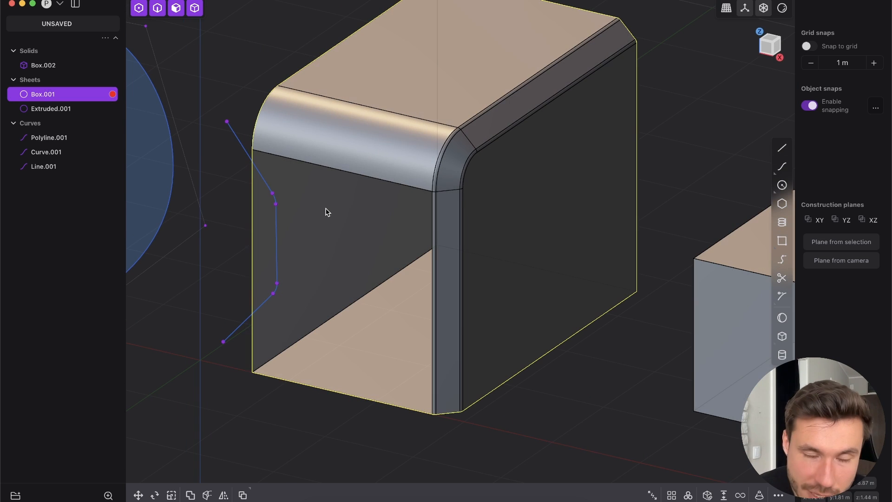
middle_click_drag(169, 180, 375, 192, "shift")
left_click(433, 96)
middle_click_drag(386, 145, 477, 128, "shift")
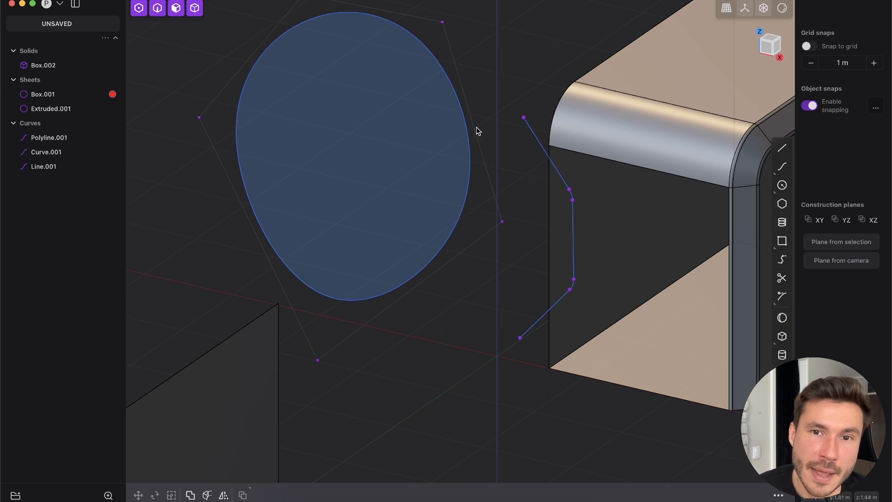
Switch to edge selection mode and select the closed curve, followed by the open polyline
key("2")
left_click(456, 97)
middle_click_drag(458, 99, 522, 120)
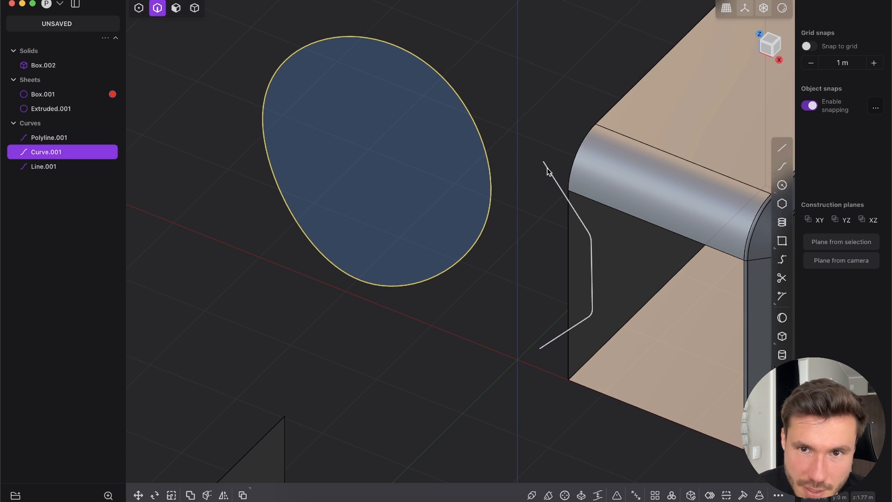
left_click(782, 148)
key("Escape")
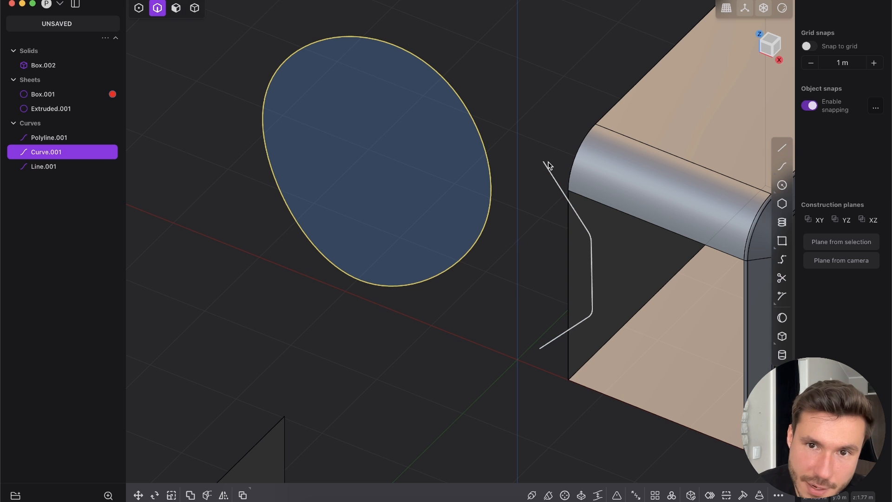
left_click(549, 169)
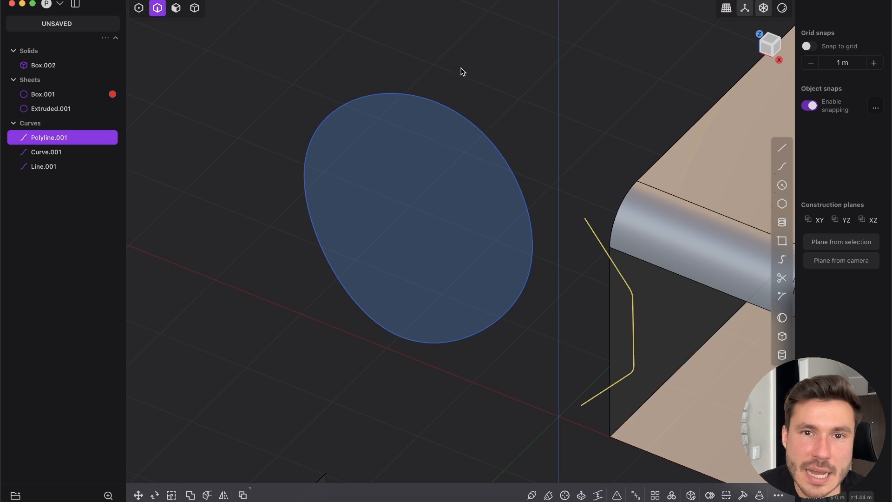
Select the closed curve, clear the selection and look over the curves, sheets and solid in the scene
left_click(460, 71)
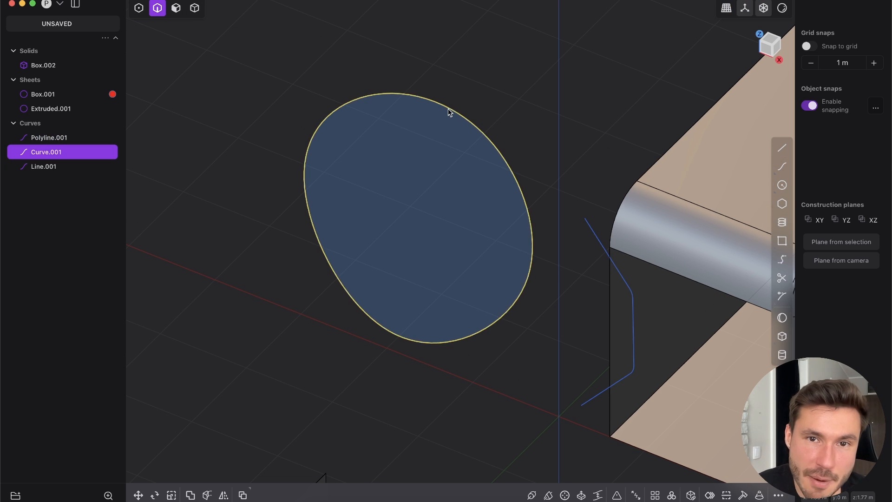
left_click(448, 109)
scroll(393, 118, "down", 5)
middle_click_drag(533, 272, 444, 247, "shift")
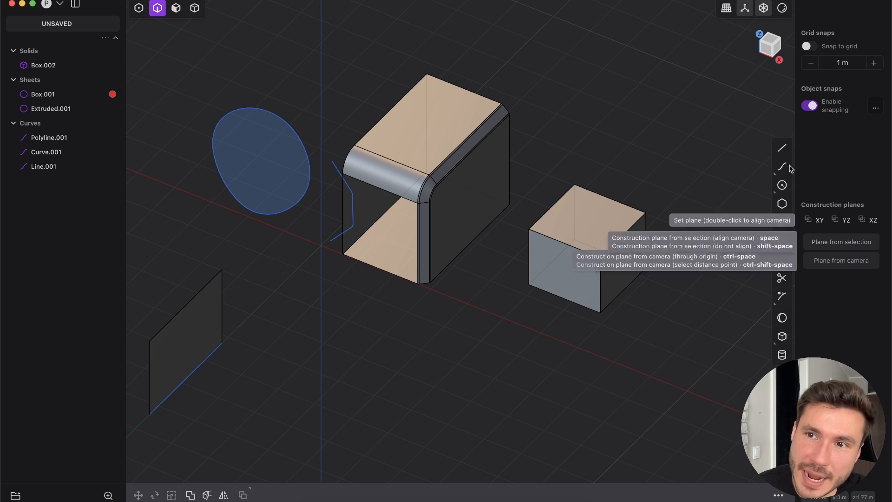
middle_click_drag(666, 94, 677, 147, "shift")
scroll(484, 253, "up", 6)
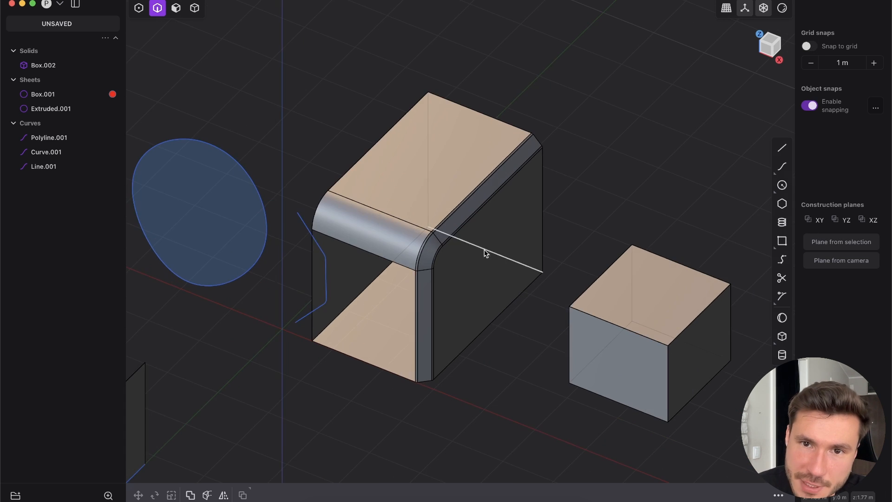
Start the Line tool and compare its snapping around the existing geometry with object snapping turned off and back on
left_click(782, 148)
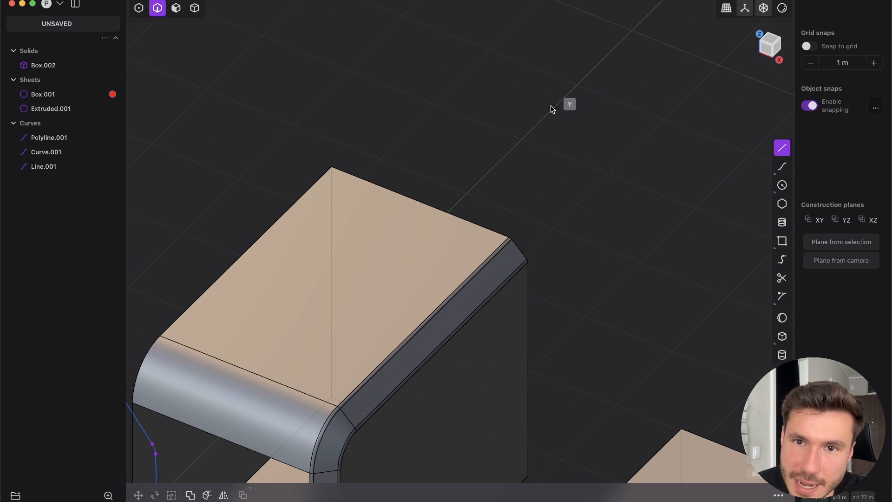
scroll(511, 116, "down", 5)
scroll(436, 189, "up", 6)
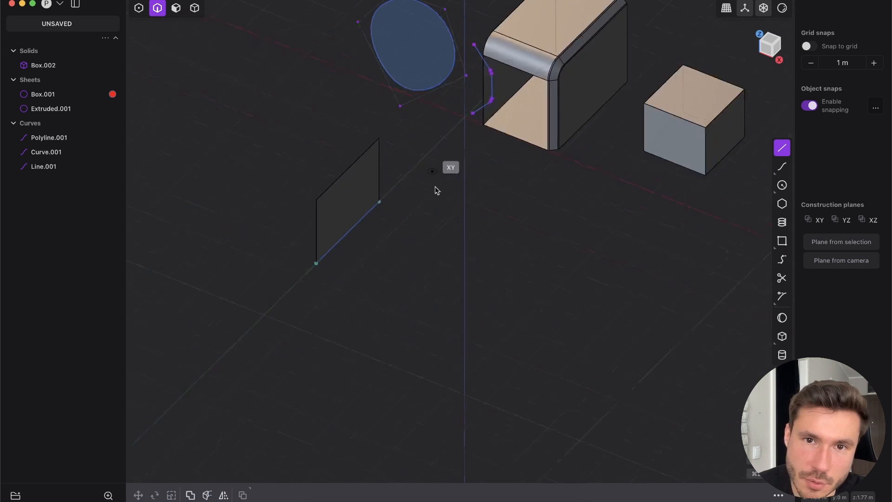
scroll(449, 192, "up", 4)
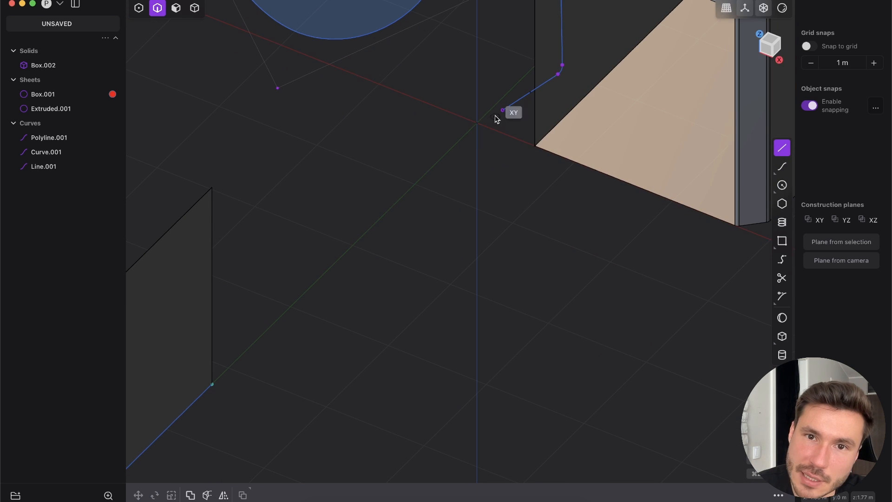
scroll(479, 124, "down", 2)
middle_click_drag(481, 127, 454, 181, "shift")
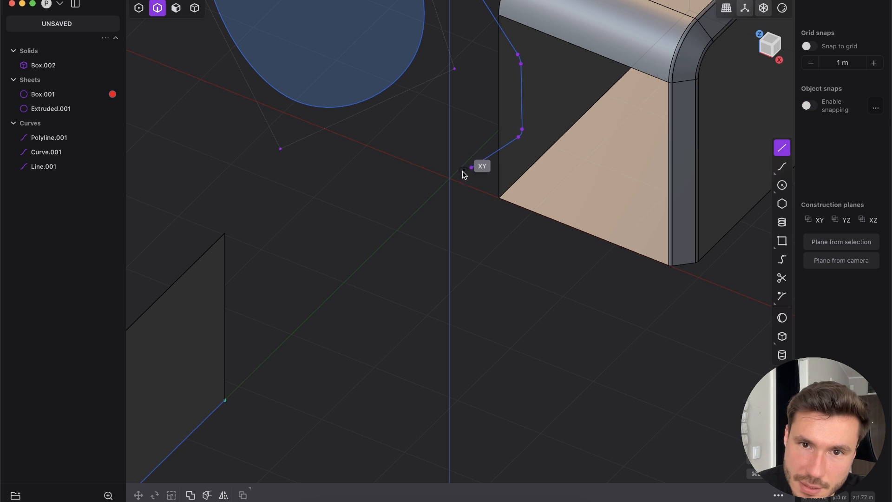
middle_click_drag(564, 27, 465, 140, "shift")
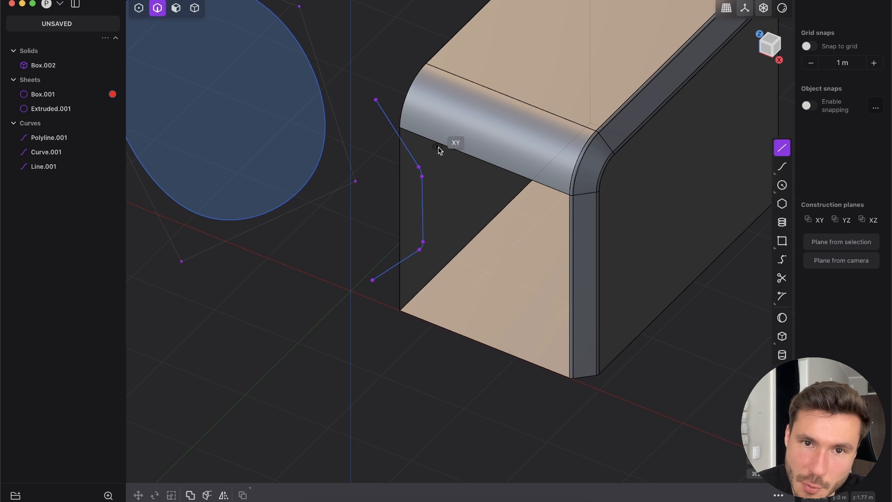
left_click(811, 108)
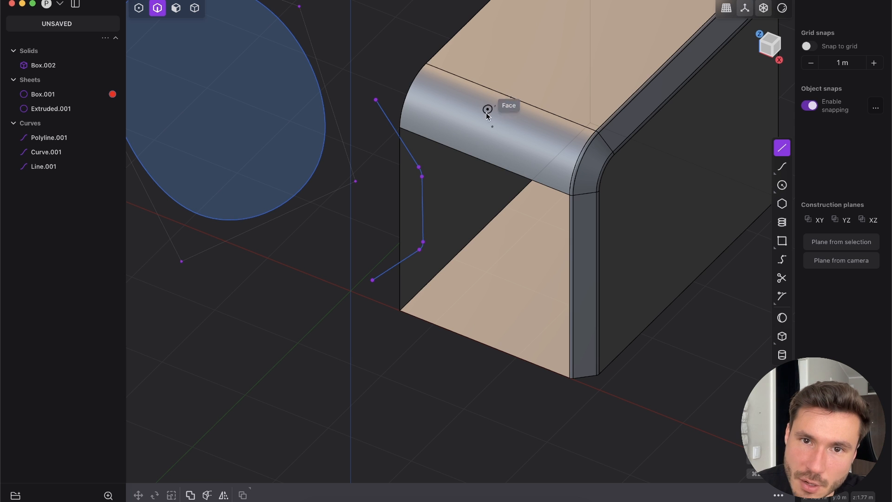
Try grid snapping at 1 m with the Line tool, turn it off again and cancel the line
middle_click_drag(557, 261, 618, 238)
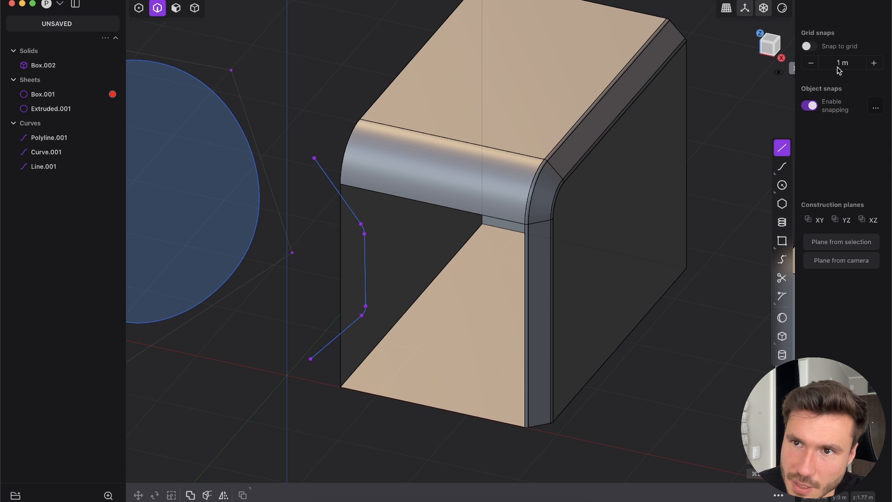
scroll(583, 158, "down", 5)
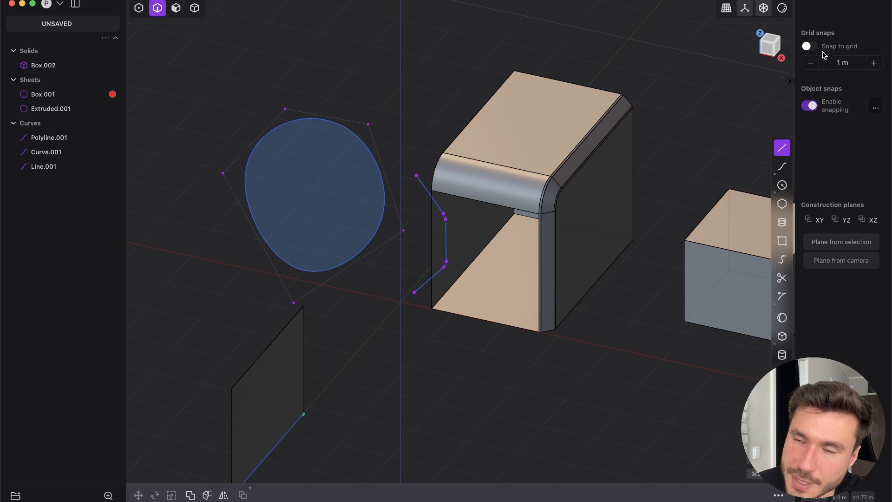
left_click(807, 47)
middle_click_drag(400, 318, 432, 319, "shift")
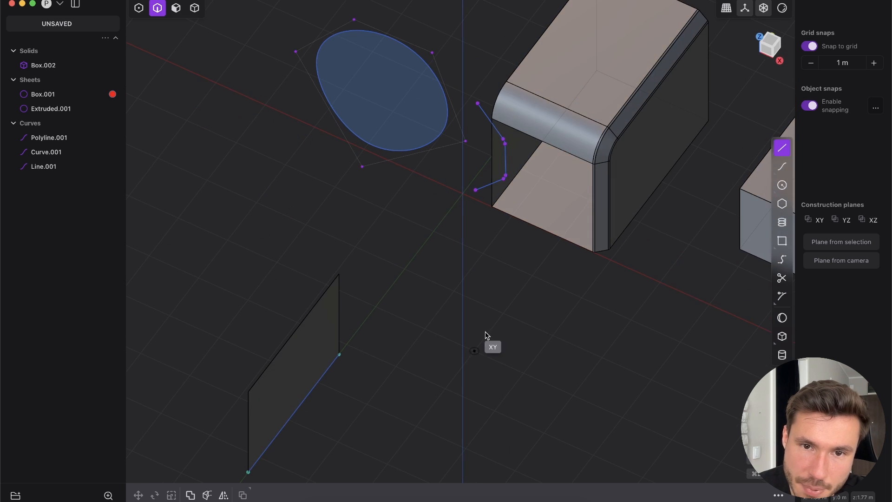
scroll(534, 378, "up", 5)
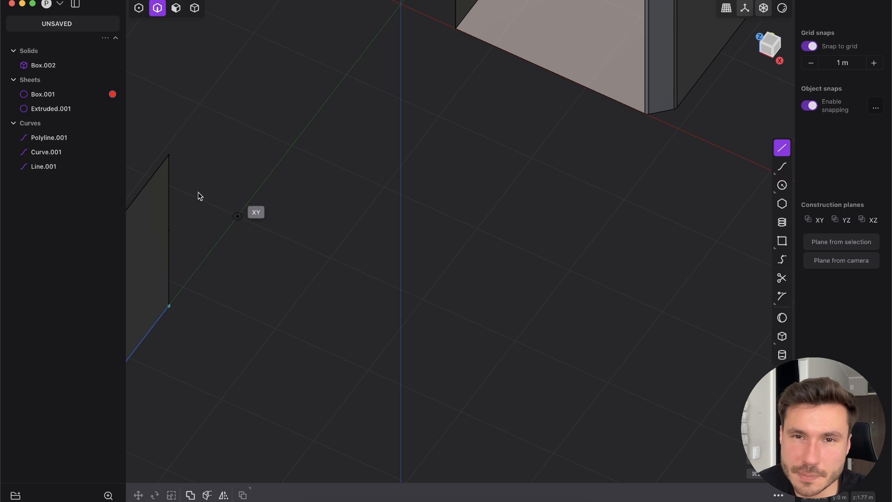
scroll(359, 172, "down", 5)
scroll(260, 265, "up", 4)
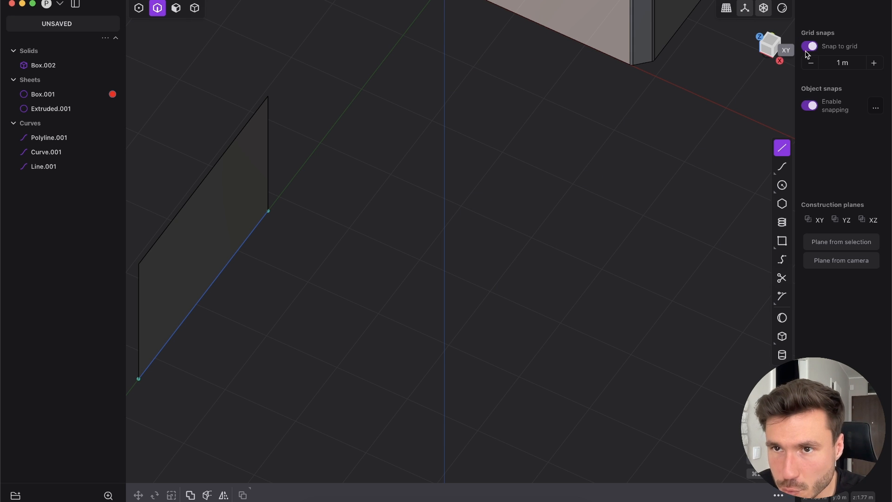
middle_click_drag(487, 194, 492, 168, "shift")
scroll(495, 166, "down", 1)
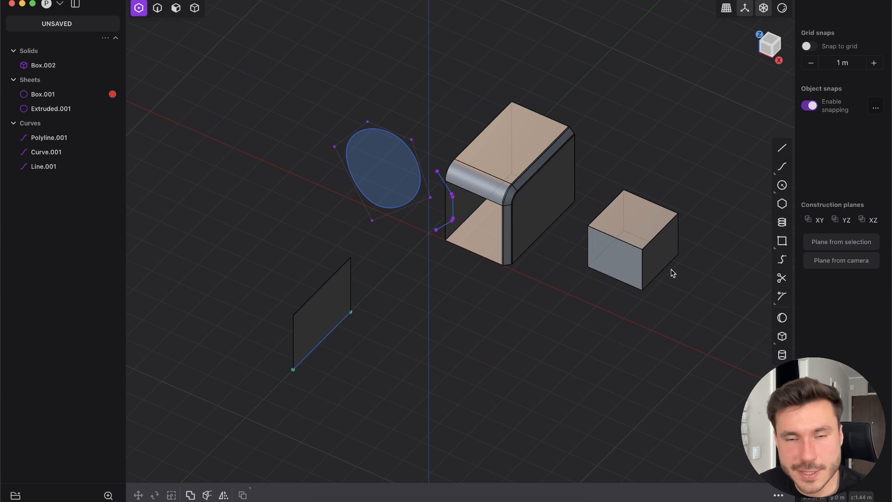
Switch to the browser's GearIT article on powered USB hubs and examine the hub photo and title
scroll(423, 218, "up", 2)
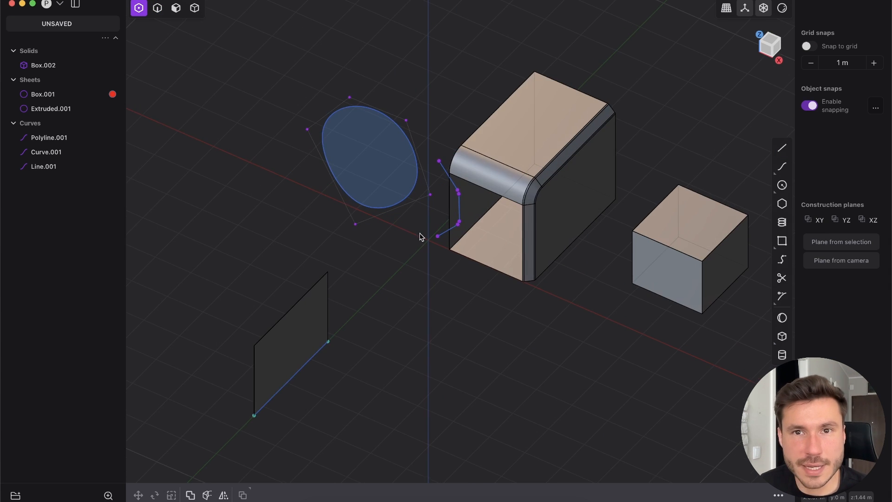
middle_click_drag(421, 235, 530, 176)
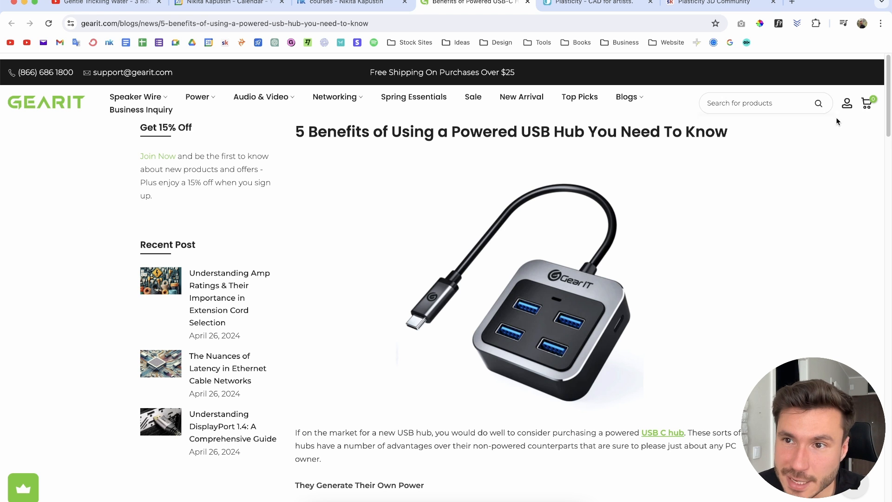
scroll(507, 264, "down", 1)
left_click_drag(506, 264, 511, 238)
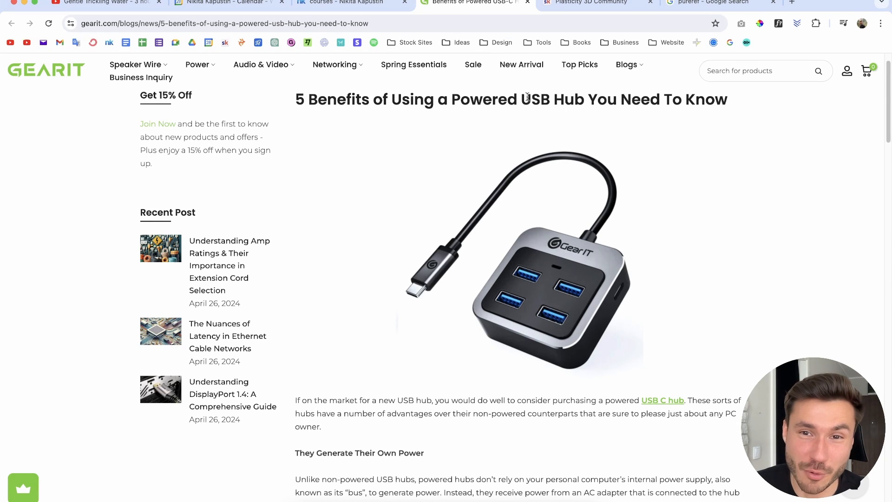
left_click_drag(522, 99, 585, 99)
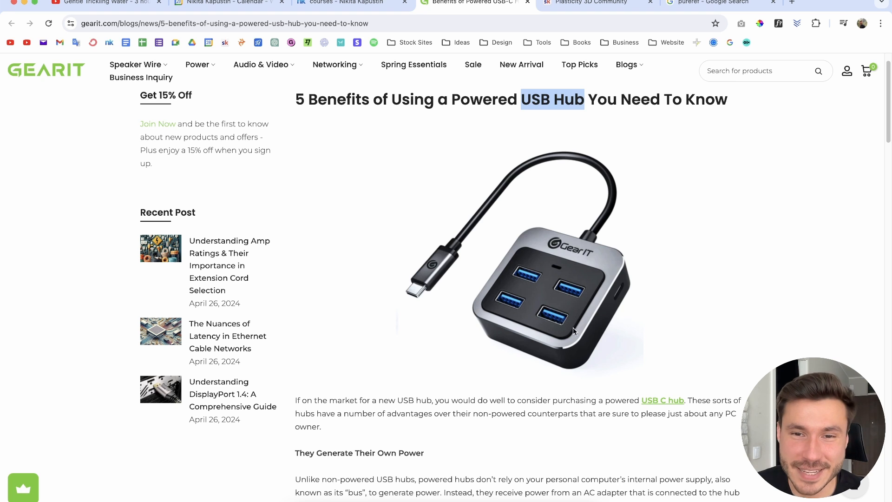
left_click_drag(484, 413, 477, 413)
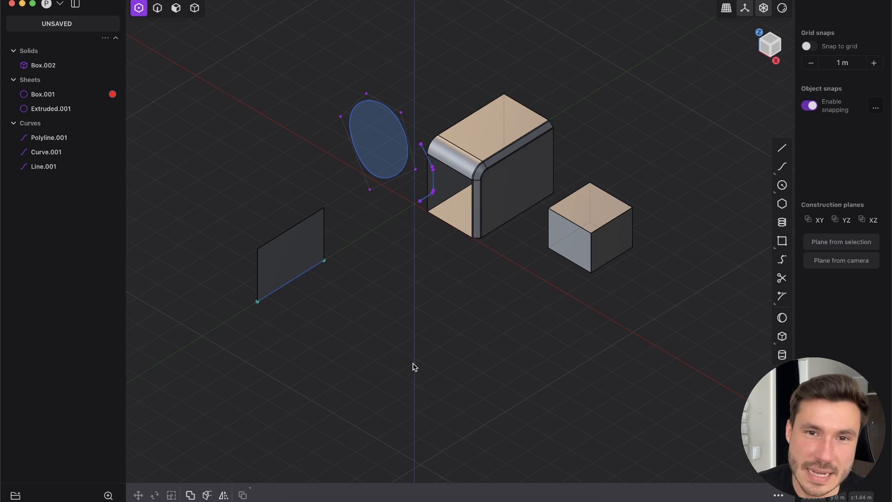
Switch back to Plasticity and replace the demo scene with a new file
middle_click_drag(410, 290, 411, 336, "shift")
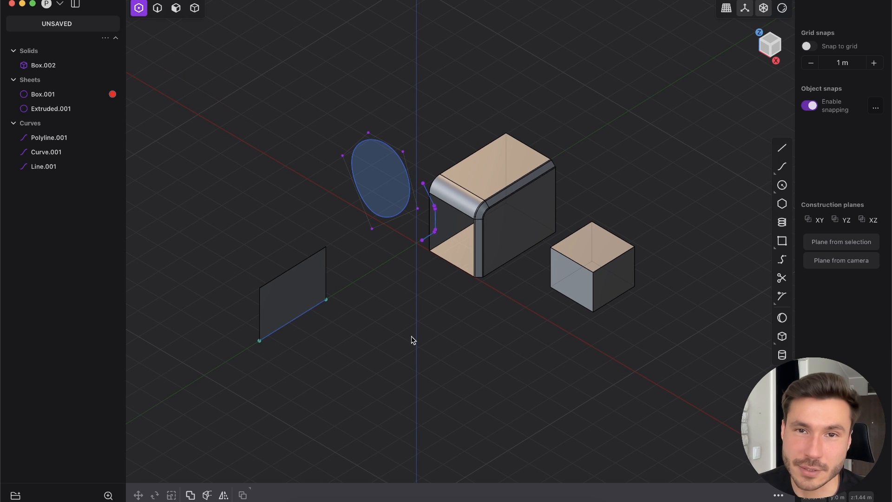
middle_click_drag(411, 339, 514, 227)
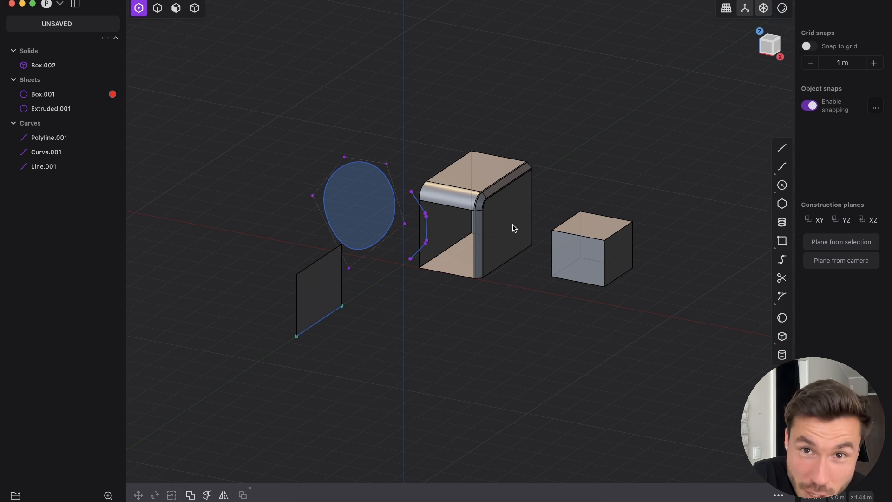
middle_click_drag(422, 220, 385, 248)
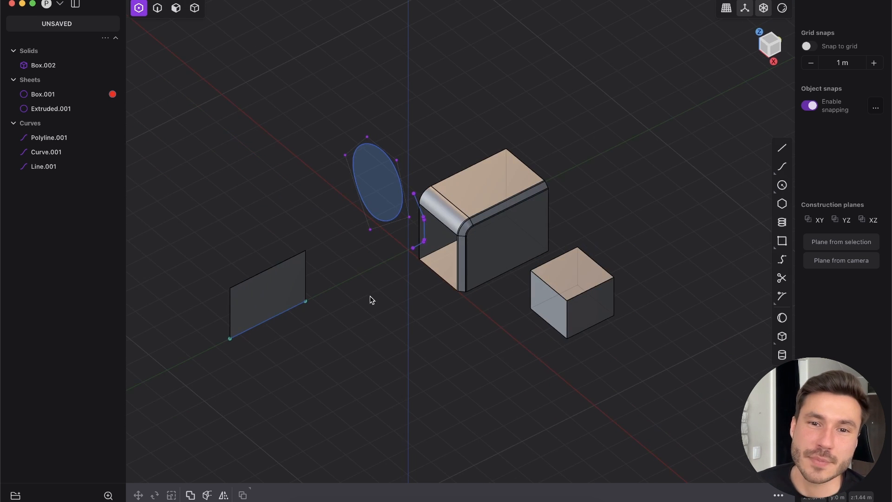
middle_click_drag(374, 297, 396, 296, "shift")
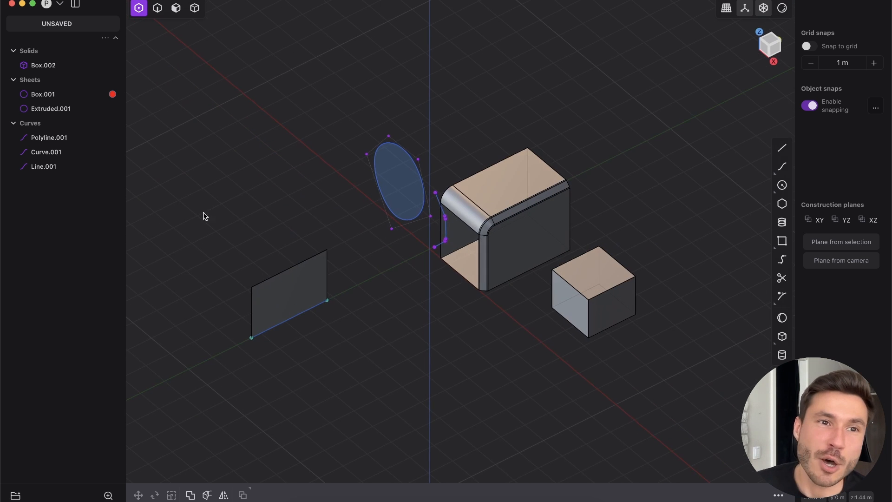
left_click(49, 4)
left_click(71, 11)
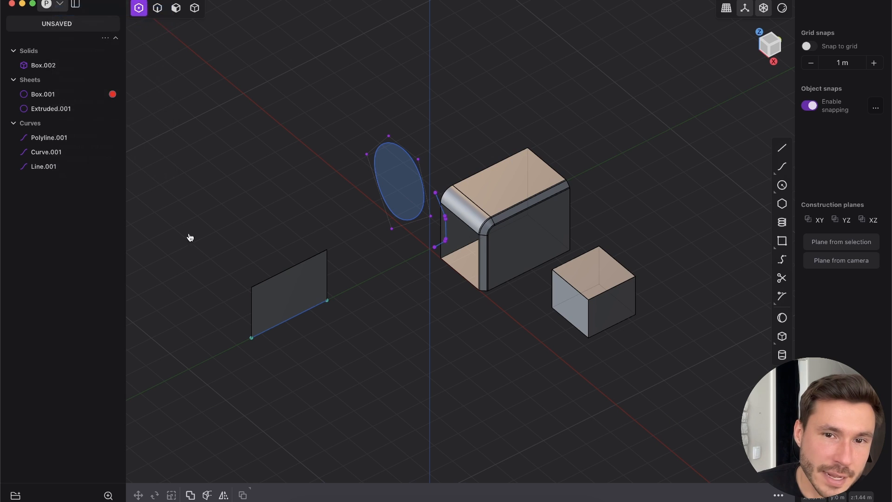
left_click(417, 285)
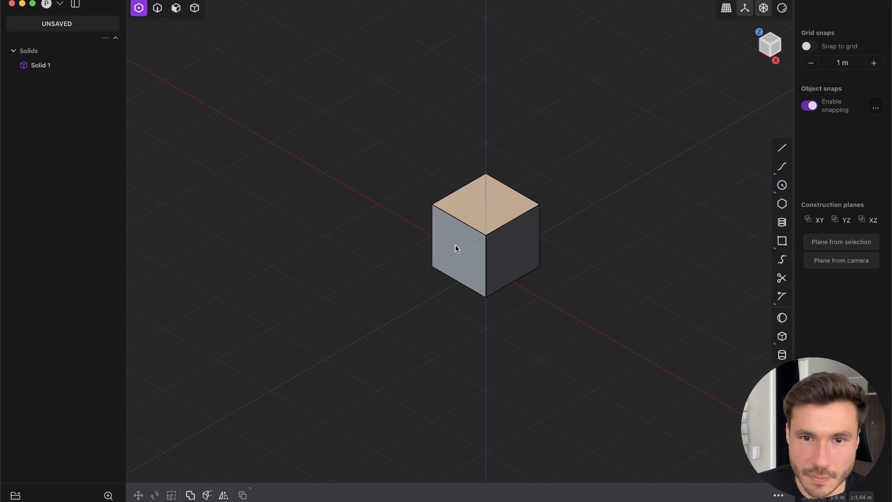
Switch to solid selection mode and delete the default cube
left_click(194, 9)
left_click(532, 233)
key("Delete")
middle_click_drag(500, 231, 458, 167)
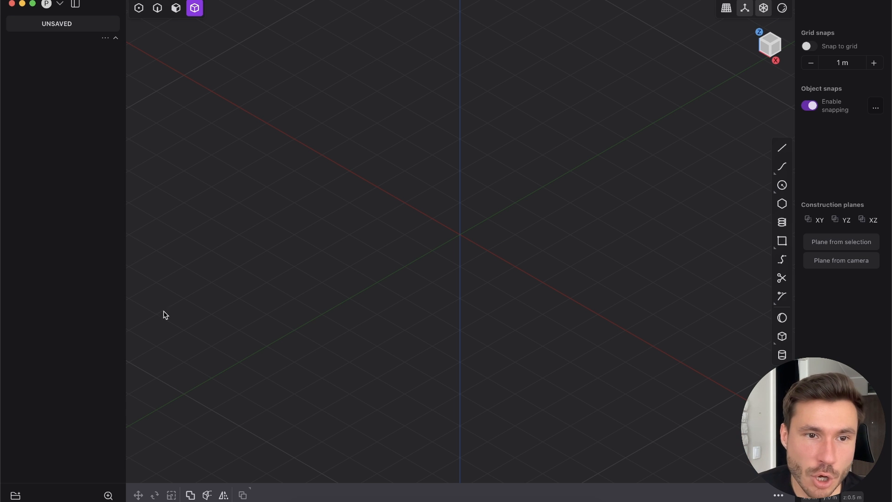
middle_click_drag(509, 226, 517, 213)
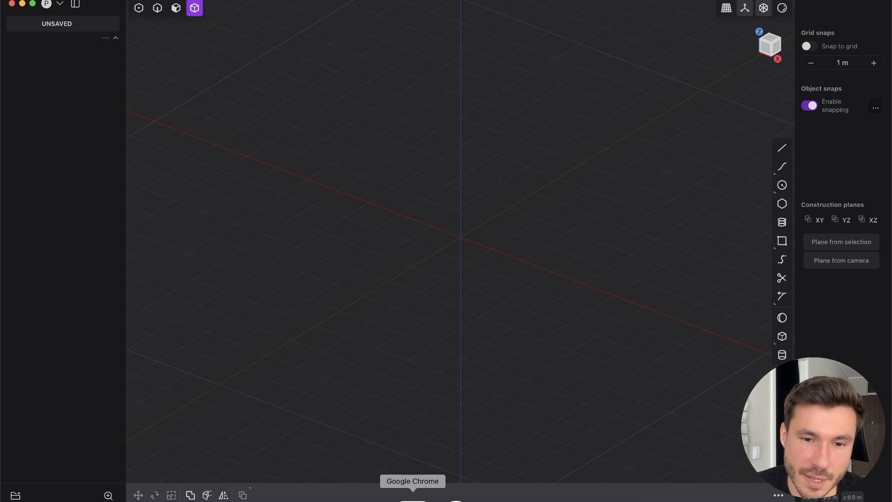
Switch to Google Chrome and open the PureRef download page from the pureref search results
left_click(412, 499)
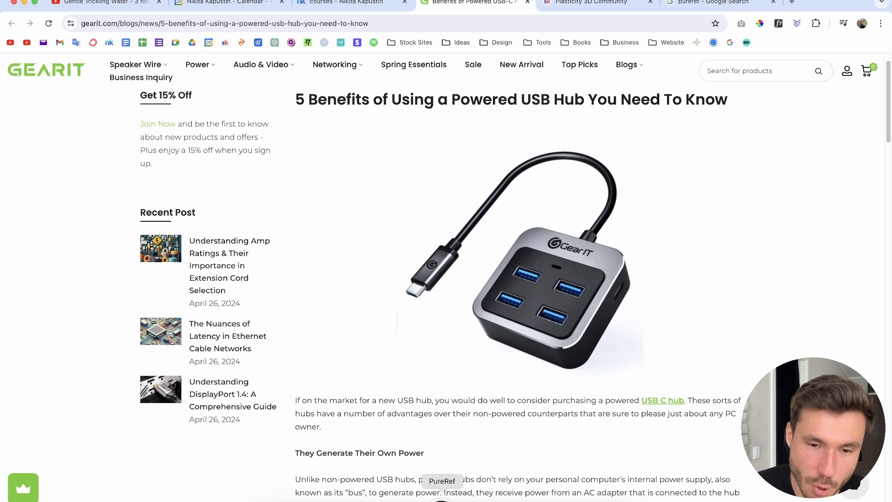
left_click(687, 5)
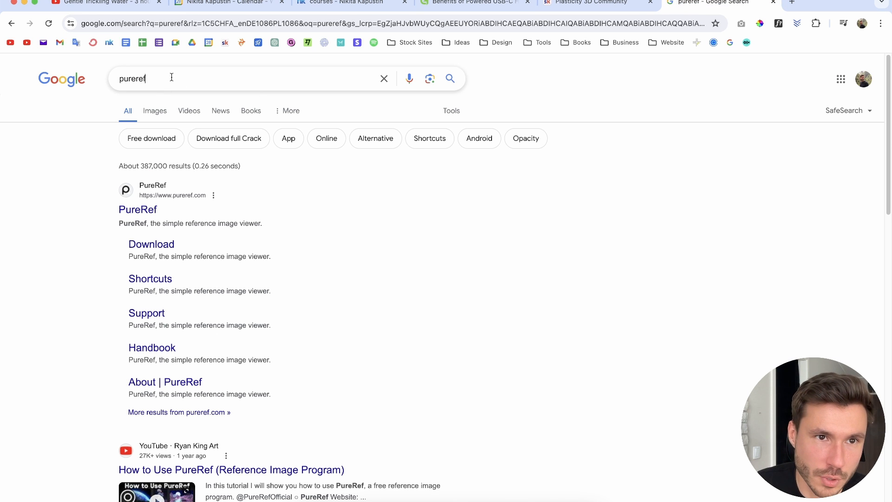
double_click(171, 78)
left_click(86, 249)
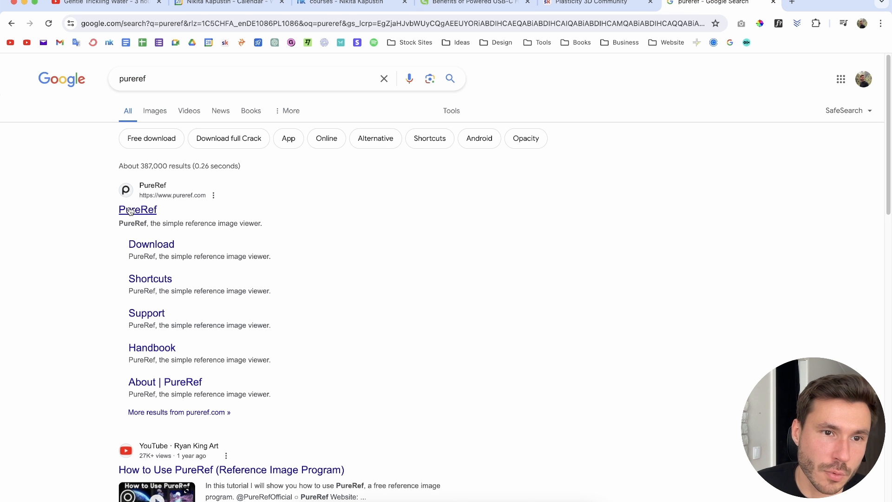
left_click(151, 244)
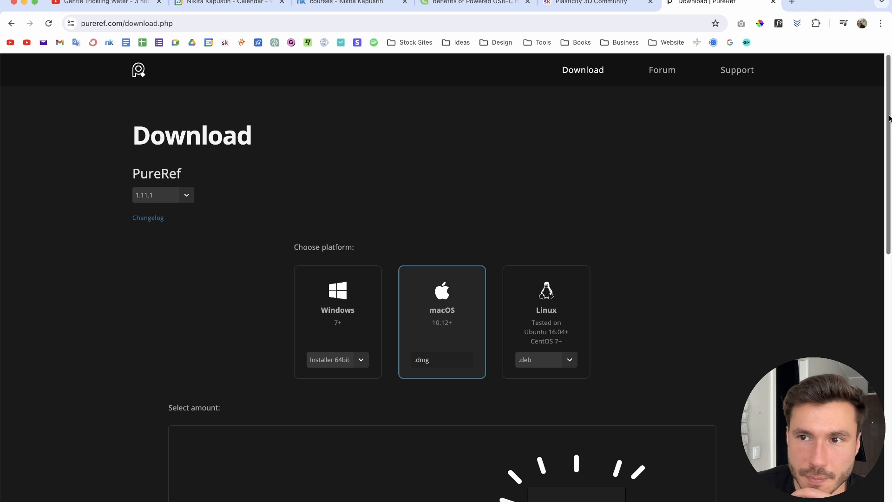
Choose a custom contribution amount of $20 for the PureRef macOS download
scroll(889, 119, "down", 3)
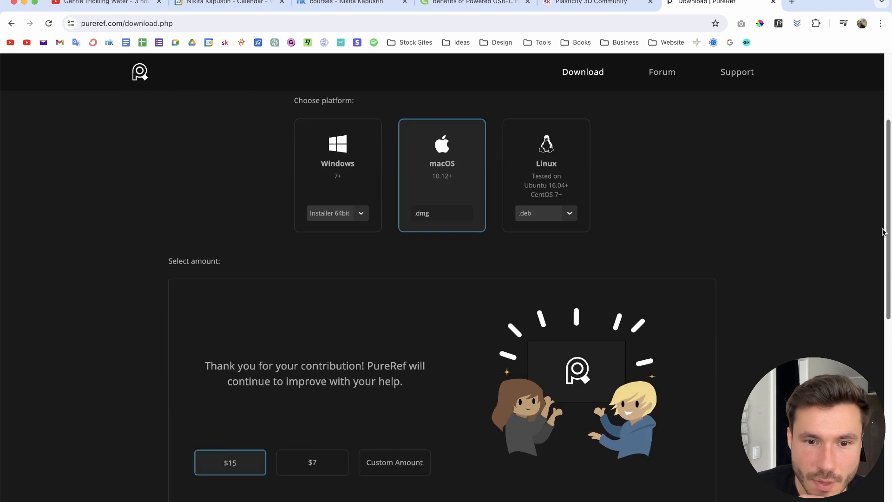
scroll(883, 231, "down", 3)
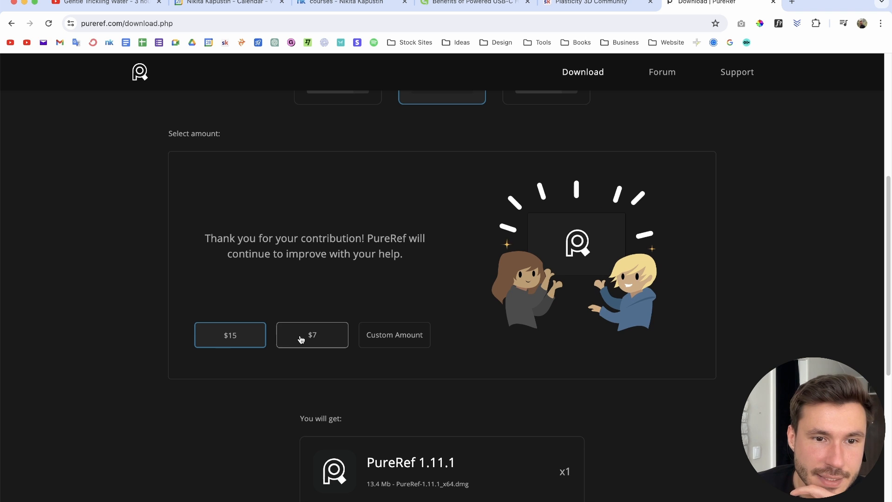
left_click(393, 343)
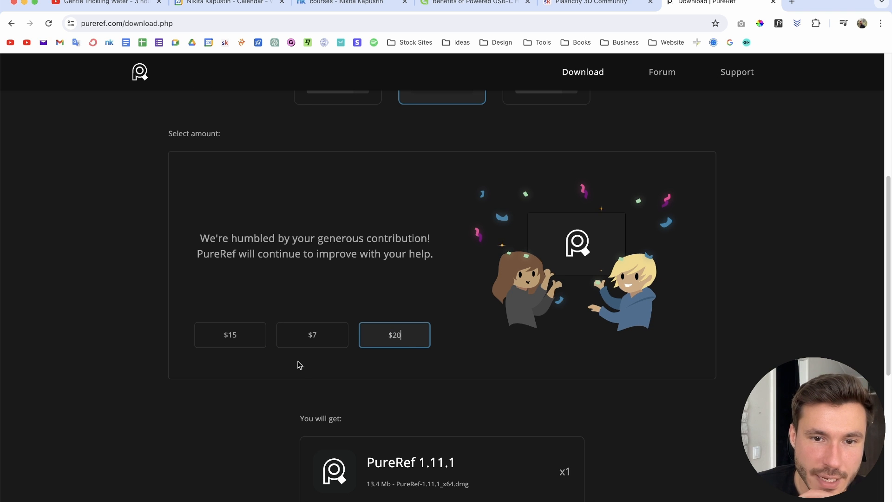
Set the custom PureRef contribution to $0, check the download total, and close the download page
key("BackSpace")
key("BackSpace")
type("0")
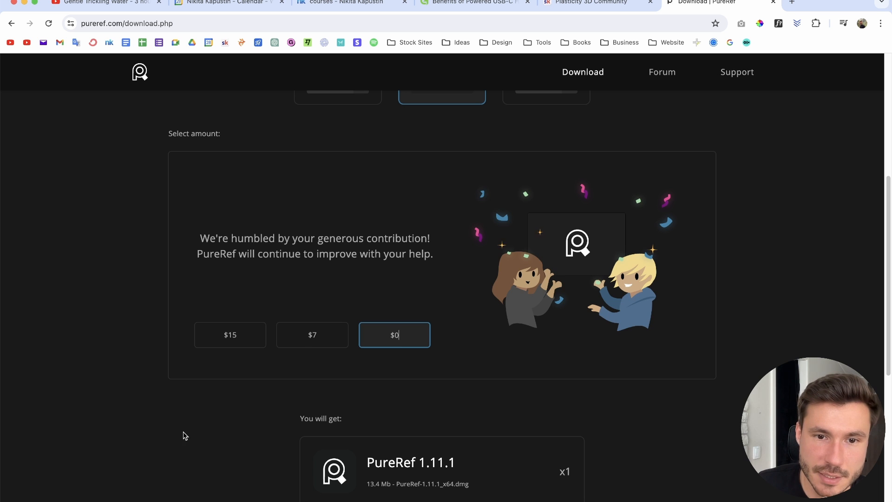
left_click(145, 392)
scroll(329, 404, "down", 3)
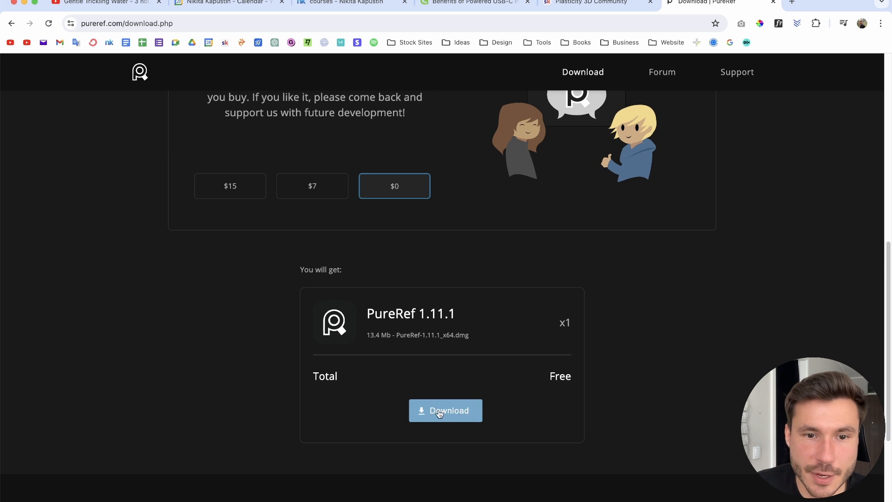
double_click(540, 378)
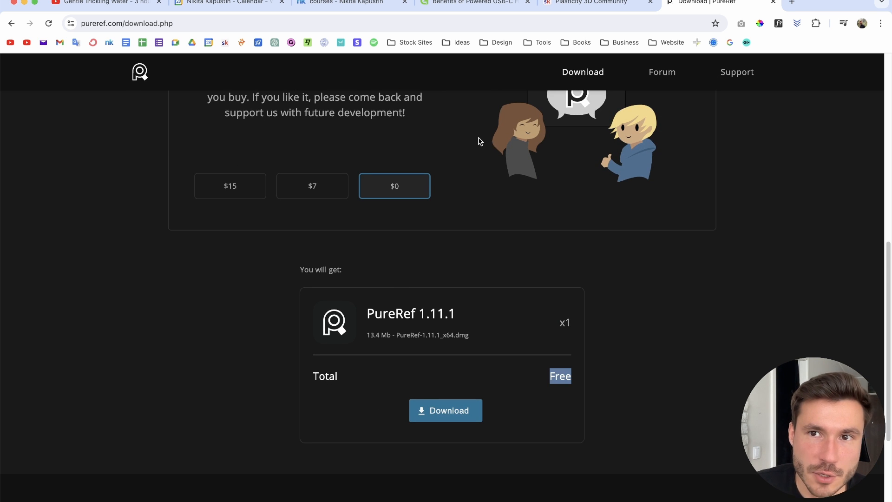
key("super+w")
Switch to PureRef over the empty Plasticity scene and shrink its board to a small floating window in the lower-left area
left_click(24, 2)
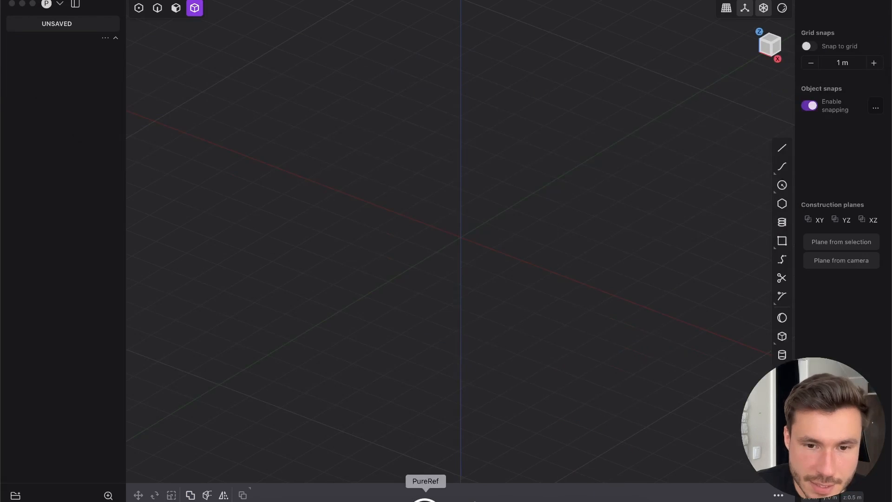
left_click_drag(293, 279, 212, 262)
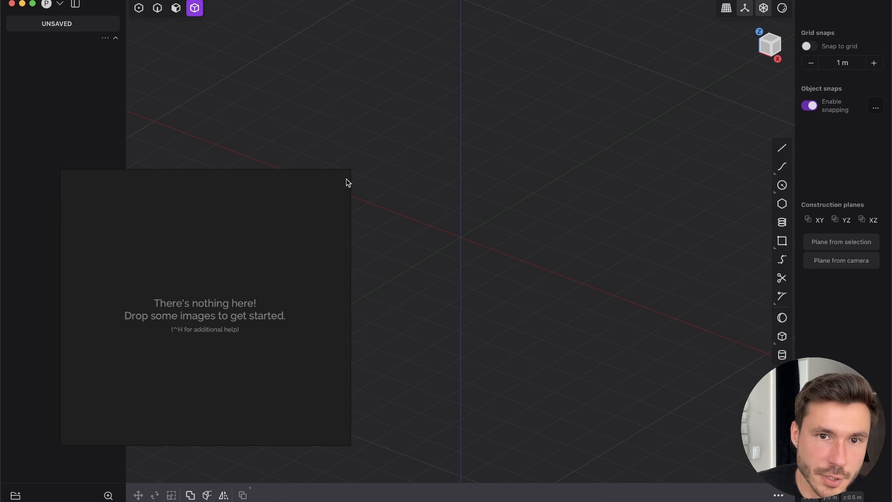
left_click_drag(353, 171, 240, 302)
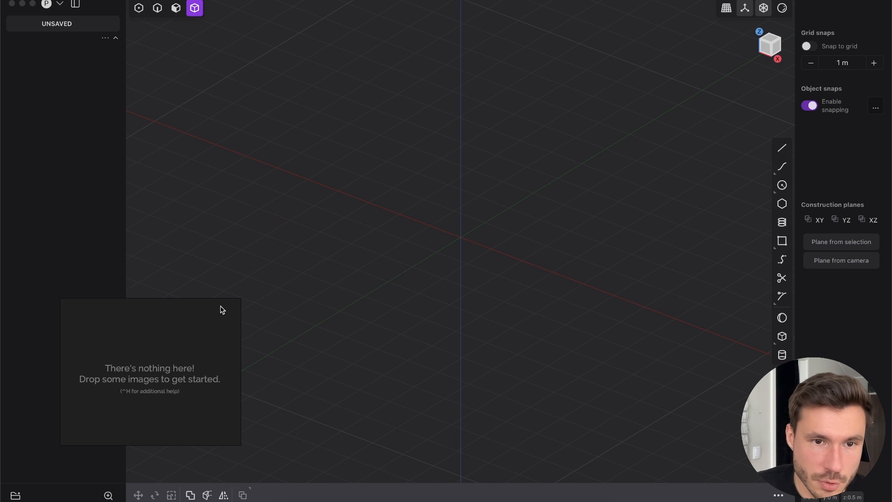
left_click_drag(237, 299, 268, 245)
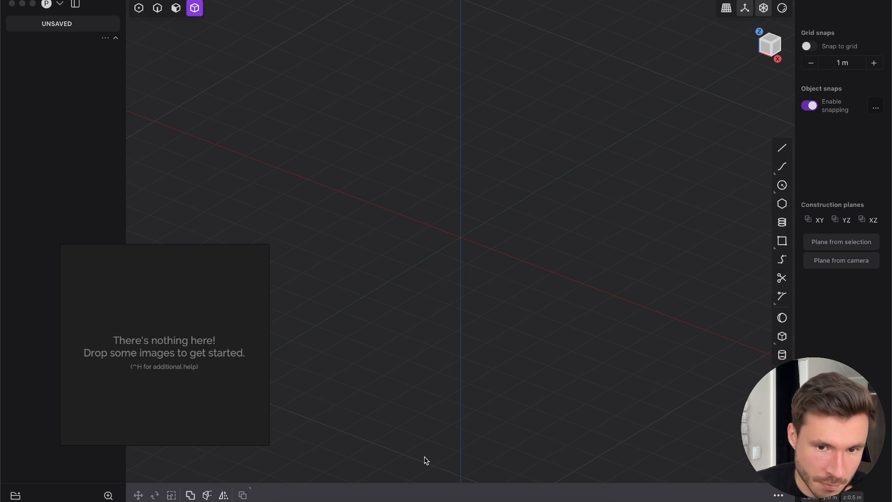
Switch to Google Chrome and bring up the GearIT article with the powered USB hub photo
left_click(404, 497)
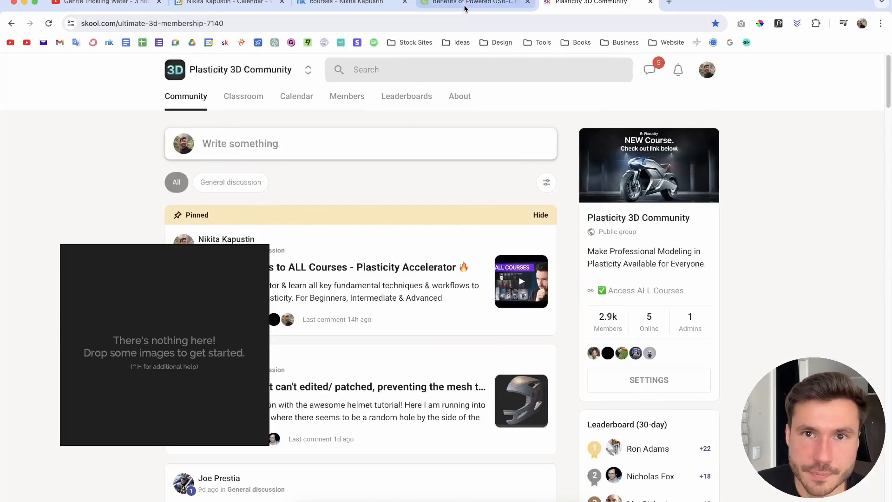
left_click(493, 4)
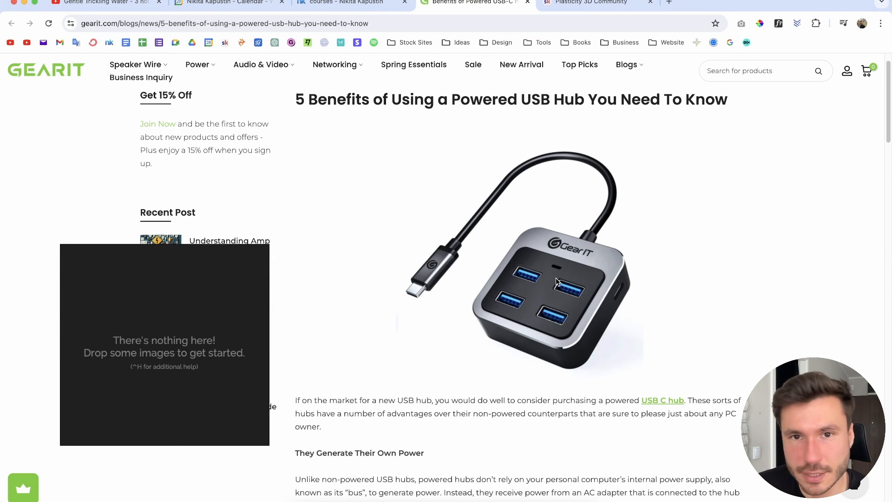
Add the article's USB hub photo to the floating reference board and switch from the browser to Plasticity
left_click_drag(490, 254, 163, 316)
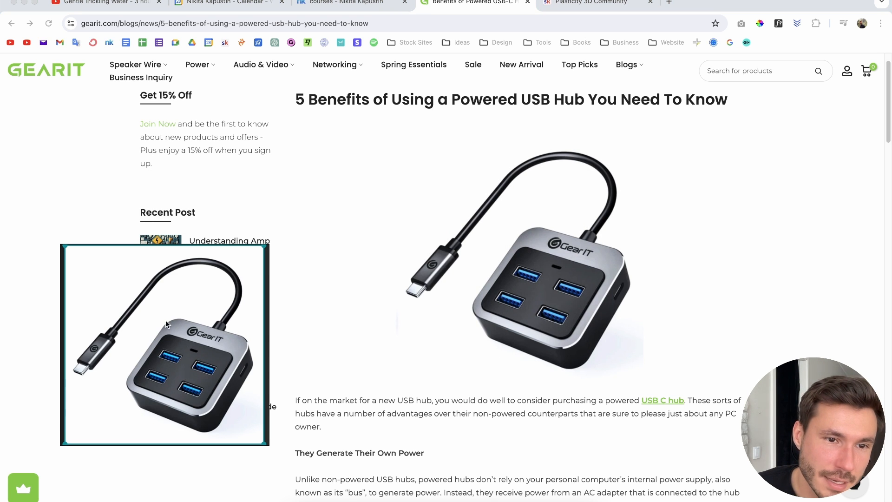
left_click(24, 2)
middle_click_drag(459, 281, 437, 298)
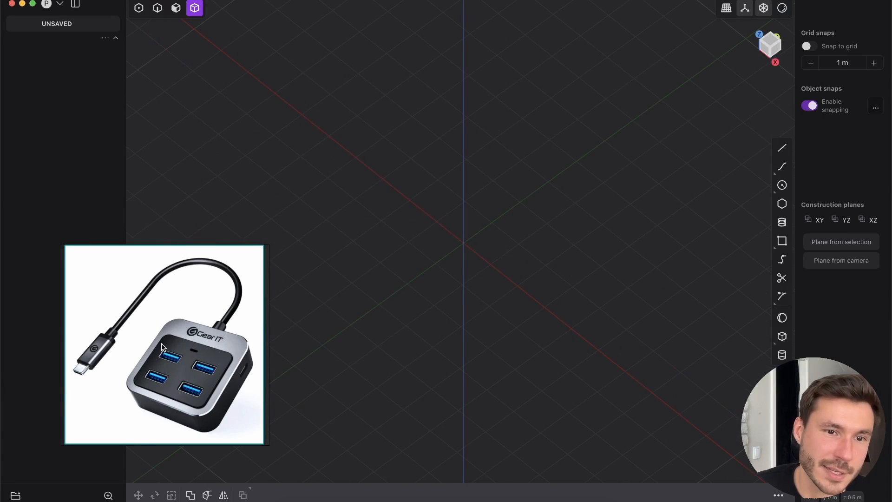
Fit the reference board around the USB hub image and place it beside the origin, mostly over the outliner
left_click_drag(160, 350, 385, 261)
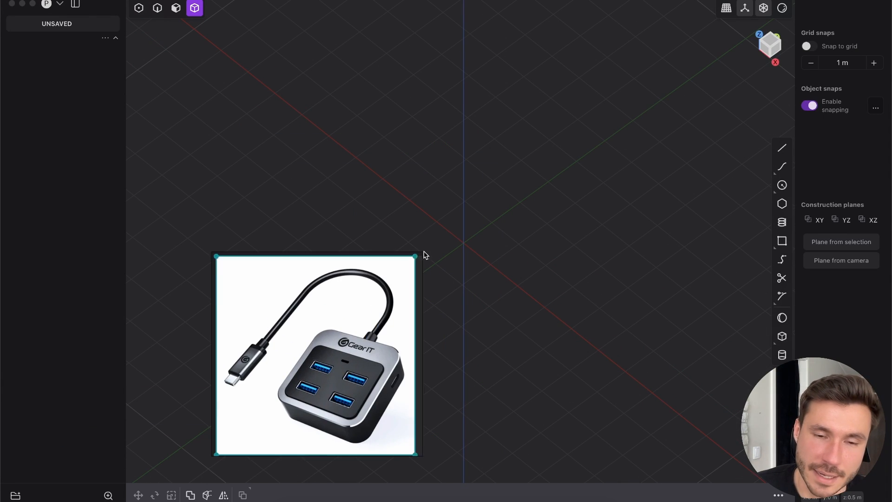
left_click_drag(415, 259, 415, 251)
left_click(327, 123)
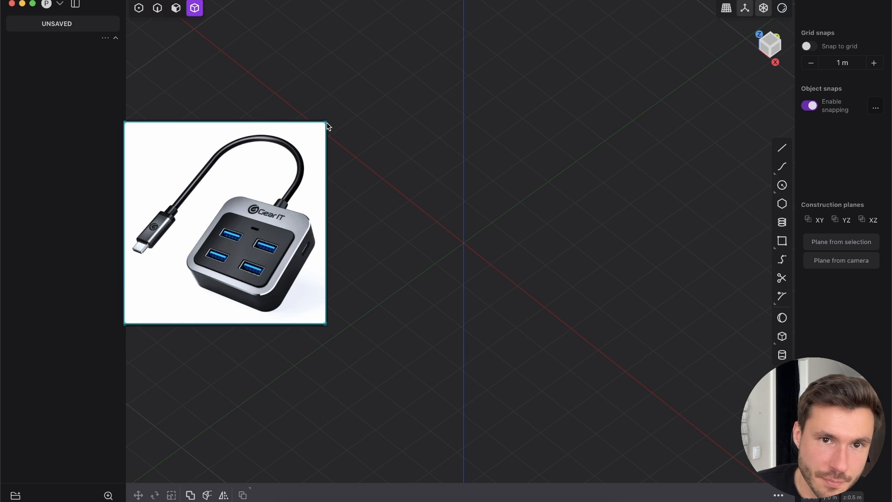
left_click_drag(248, 196, 131, 180)
left_click(431, 181)
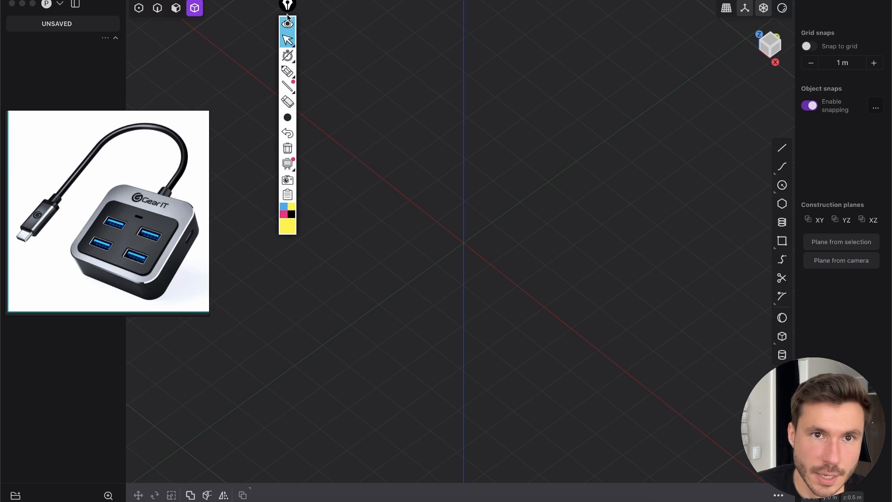
Move the floating annotation toolbar out of the viewport to below the construction plane options and expand it
left_click(361, 91)
left_click(288, 22)
mouse_move(289, 4)
left_mouse_down()
mouse_move(591, 263)
mouse_move(858, 315)
mouse_move(865, 307)
left_mouse_up()
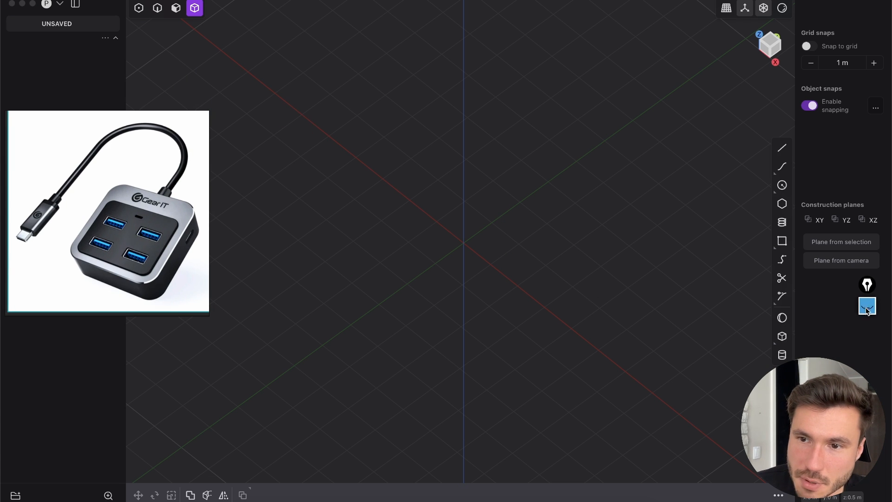
left_click(868, 305)
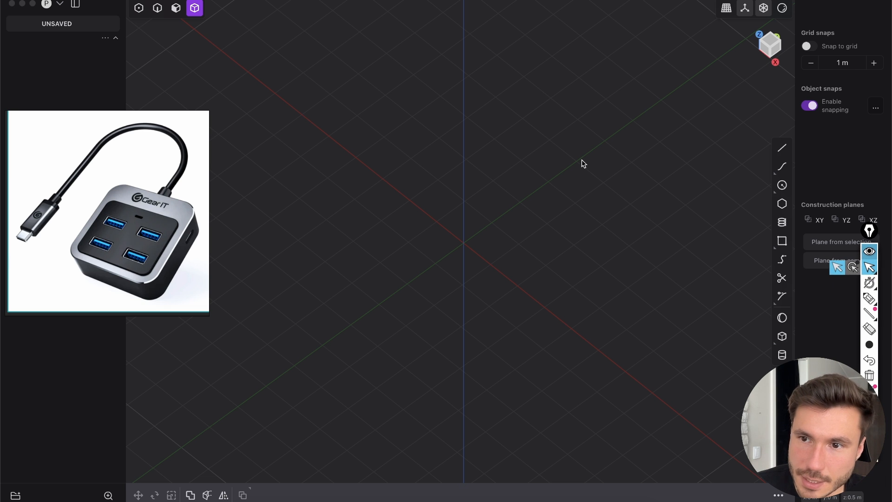
middle_click_drag(464, 229, 383, 258)
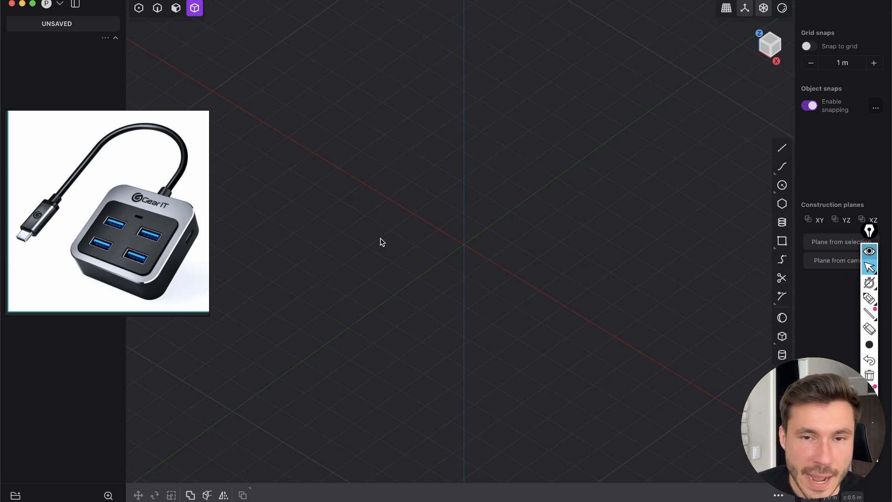
key("d")
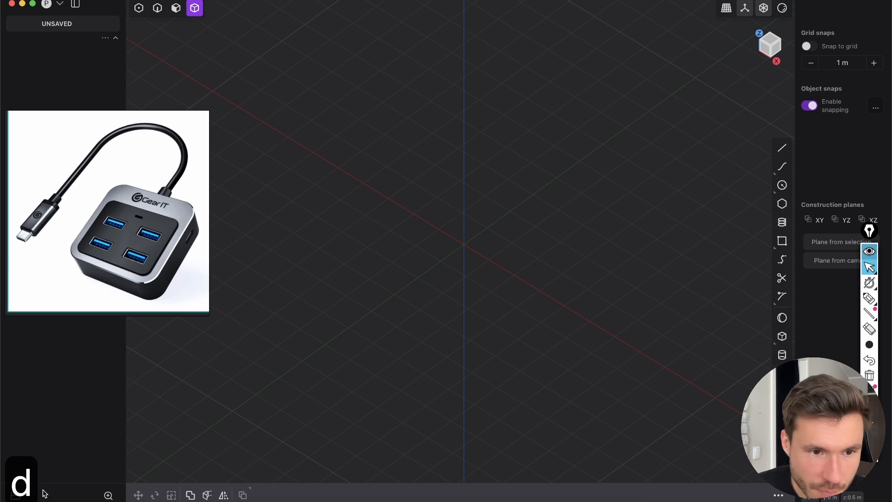
key("shift+d")
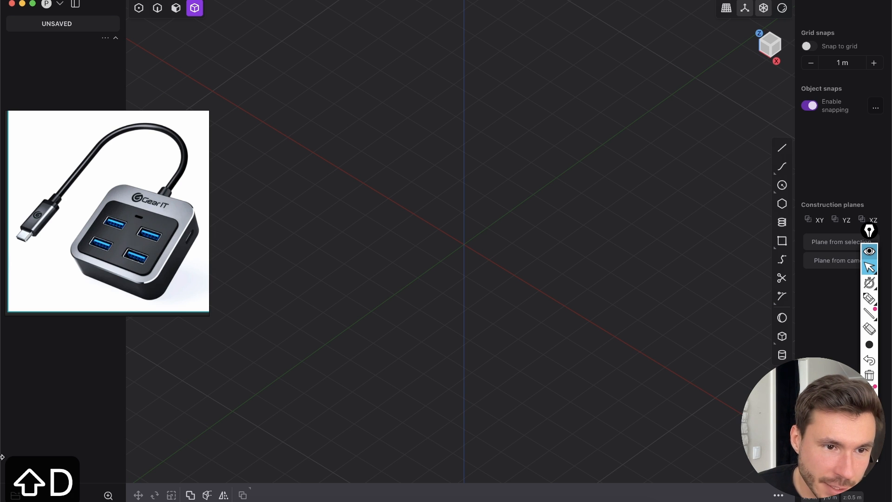
key("shift+d")
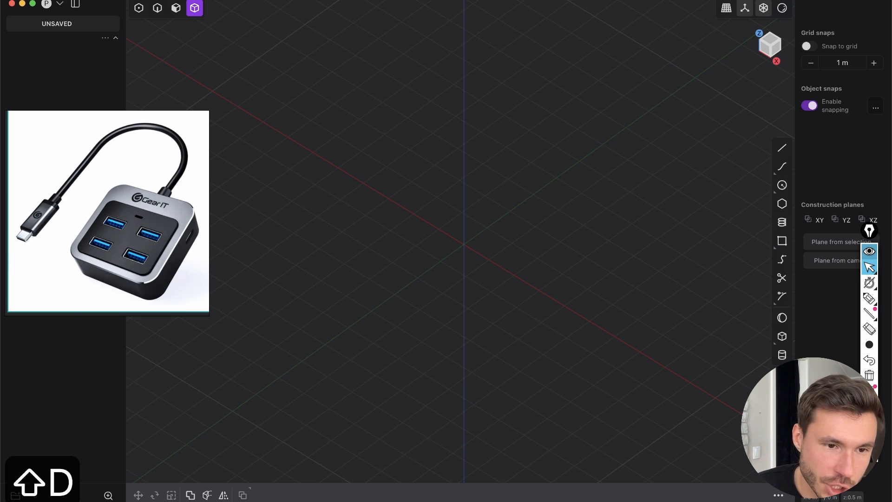
key("q")
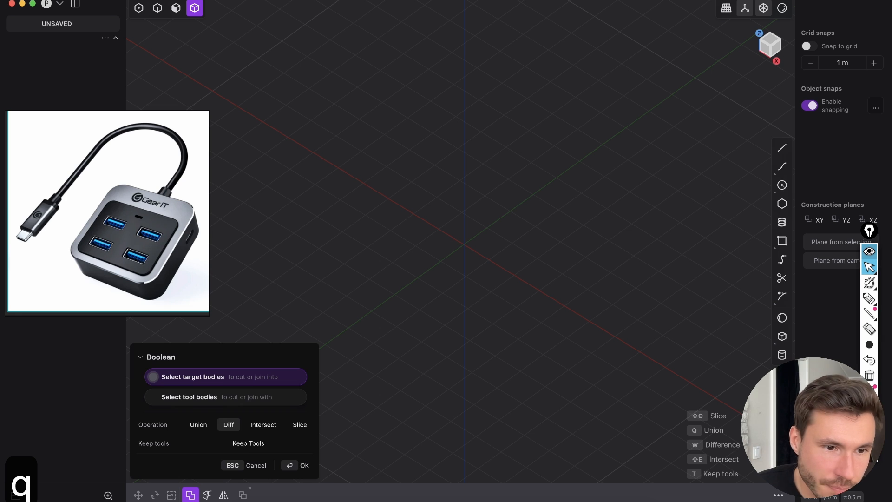
key("Escape")
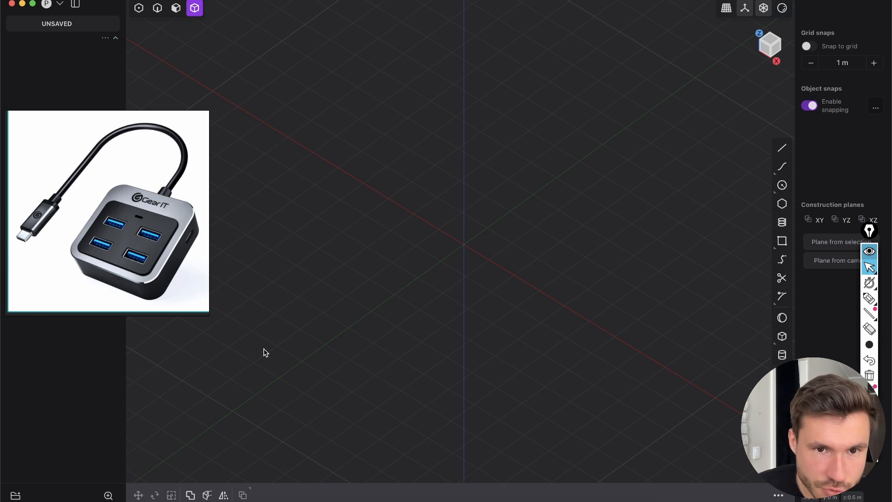
key("super+x")
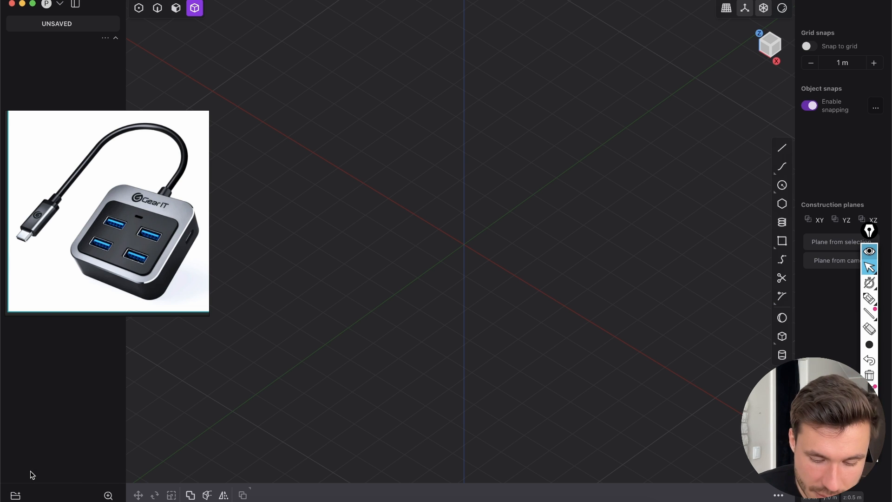
key("super+x")
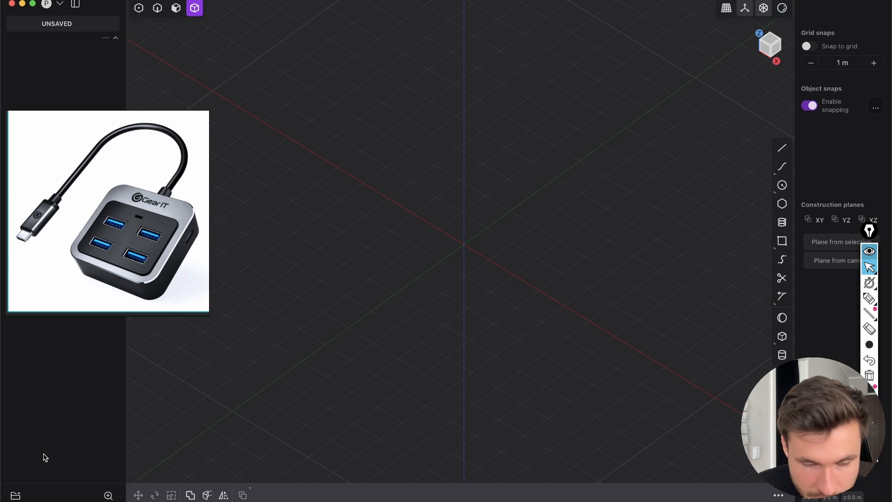
key("alt+c")
key("alt+c")
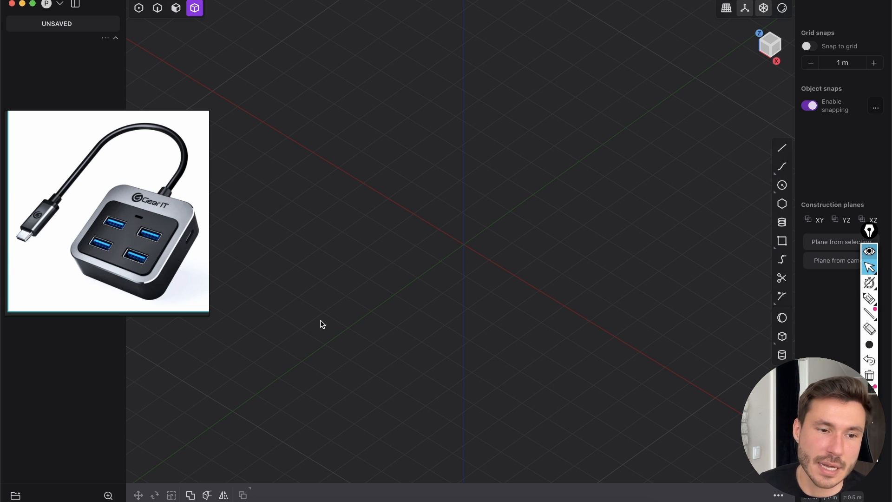
key("alt+c")
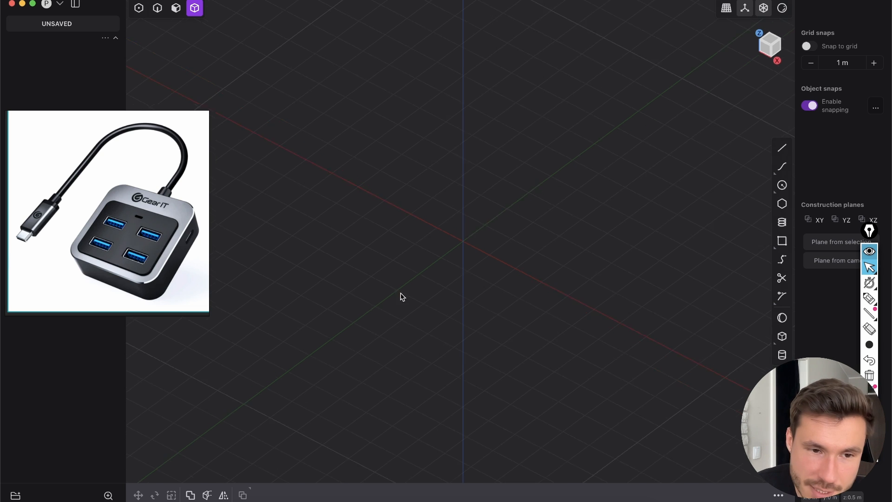
key("super+c")
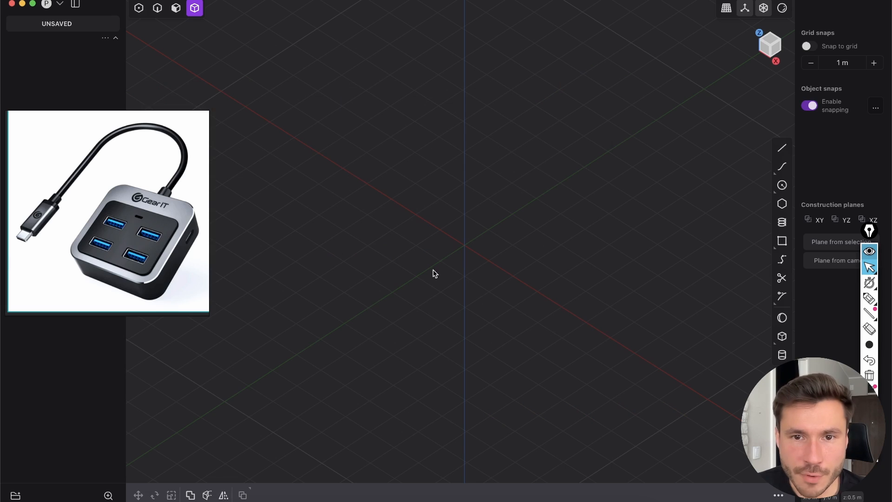
Nudge the USB hub reference image slightly further away from the modelling area
right_click_drag(286, 225, 285, 246)
left_click_drag(207, 316, 202, 315)
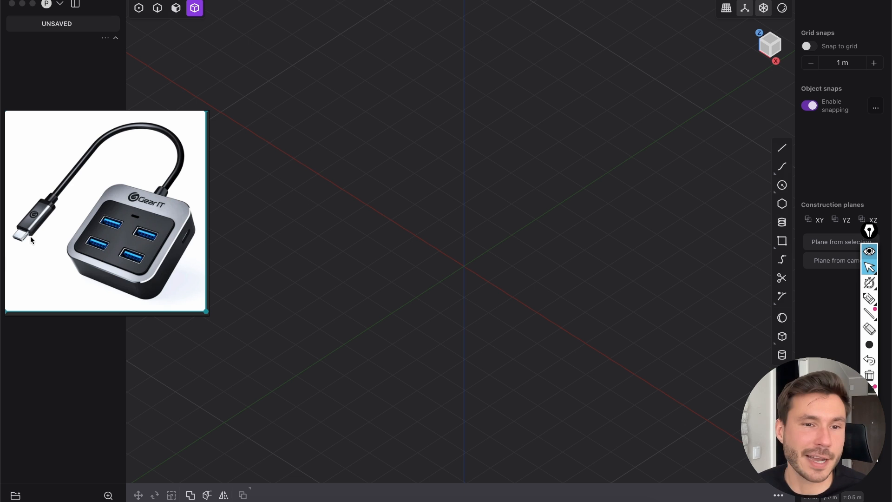
left_click(429, 170)
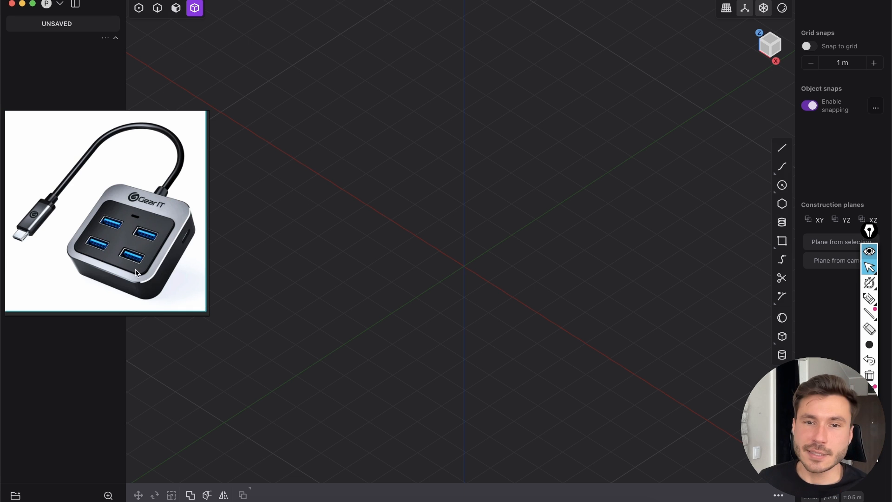
scroll(425, 271, "down", 1)
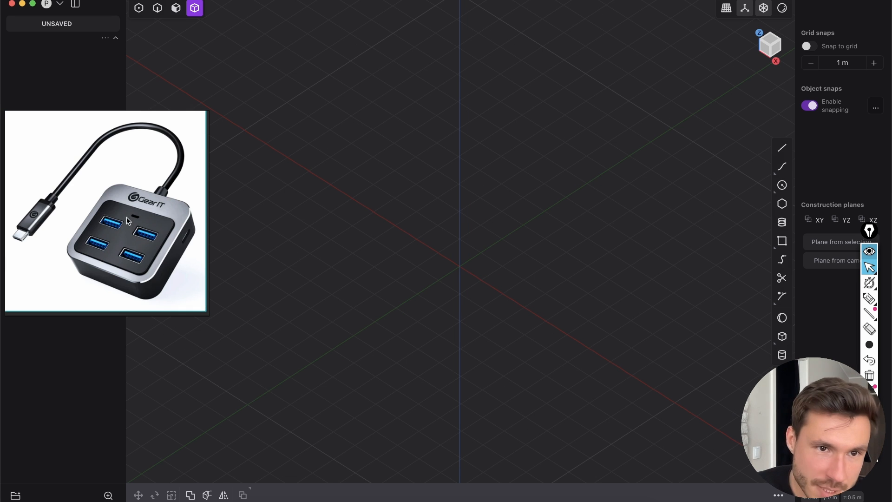
middle_click_drag(427, 182, 420, 214)
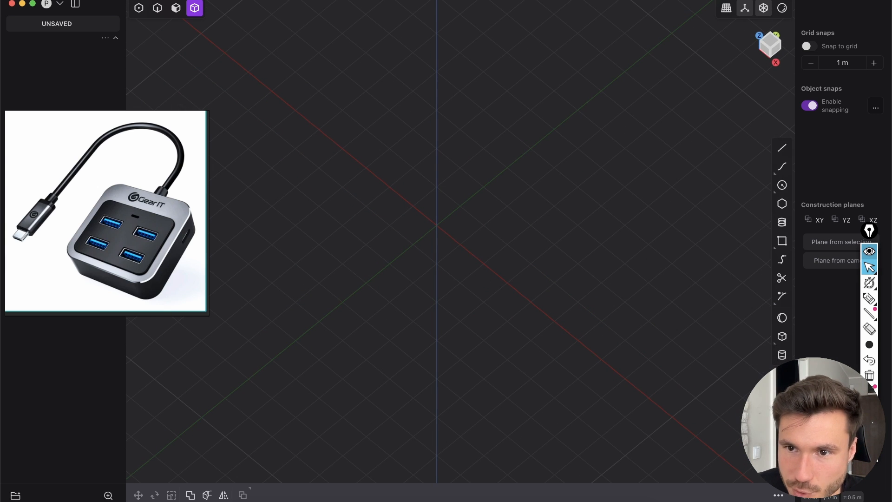
left_click(783, 337)
left_click(437, 225)
left_click(531, 212)
key("Escape")
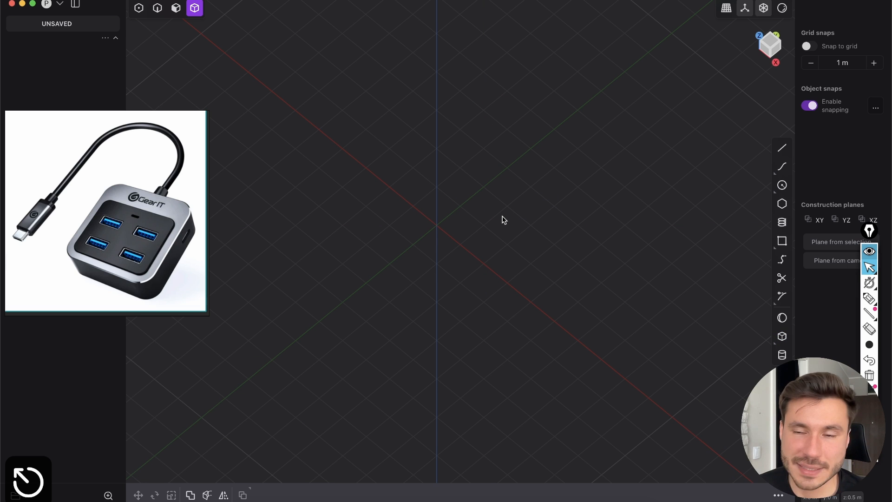
Draw a square with the Rectangle tool on the XY plane, centred on the origin using the center option
middle_click_drag(476, 261, 463, 252)
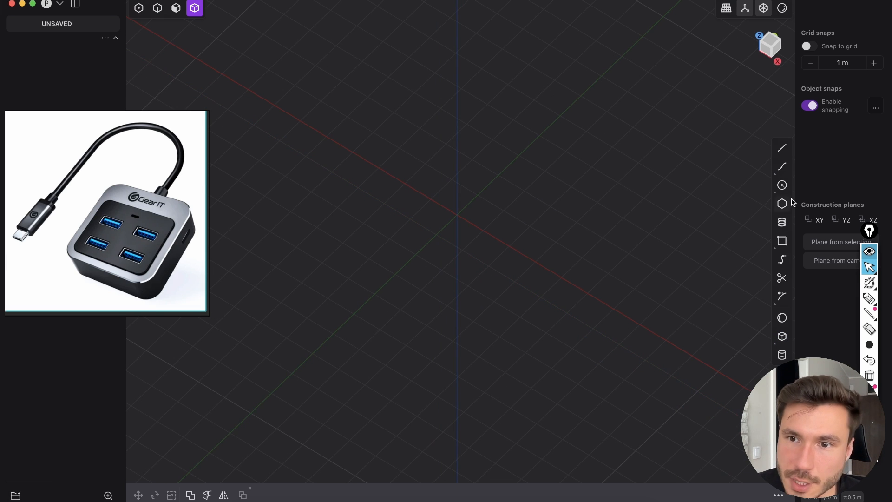
left_click(782, 242)
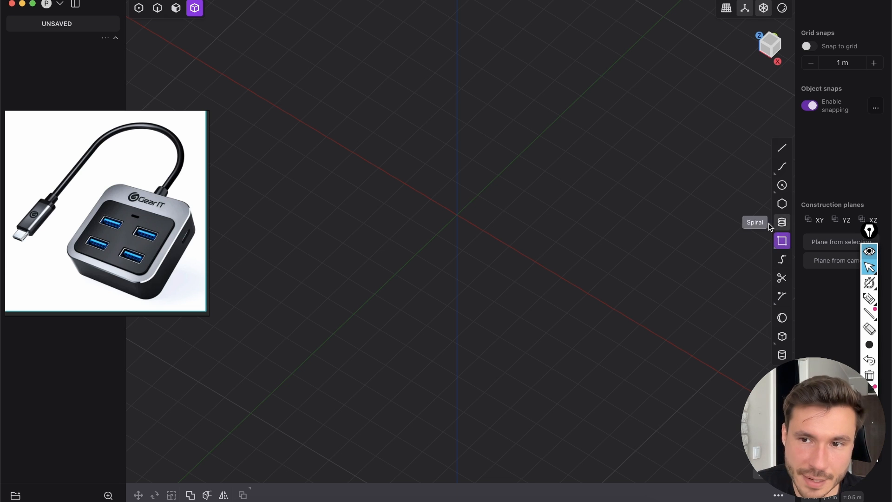
left_click(458, 214)
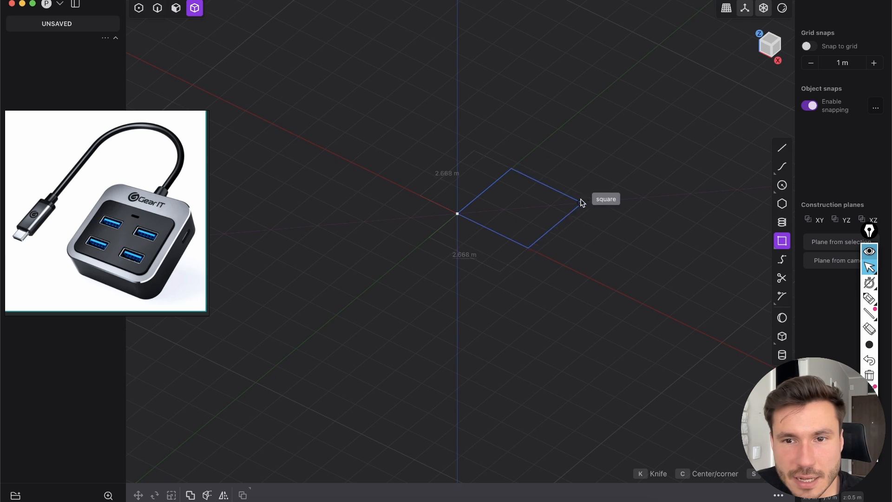
middle_click_drag(534, 201, 562, 208)
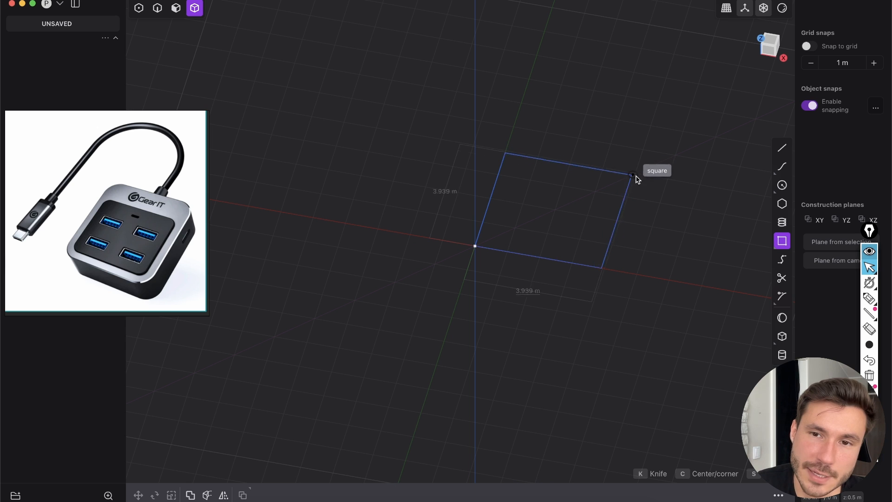
left_click(601, 189)
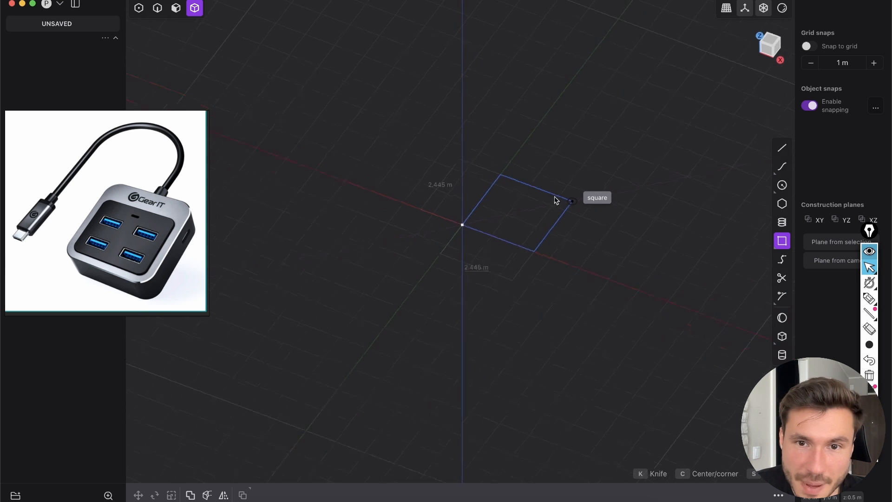
middle_click_drag(572, 202, 541, 242, "shift")
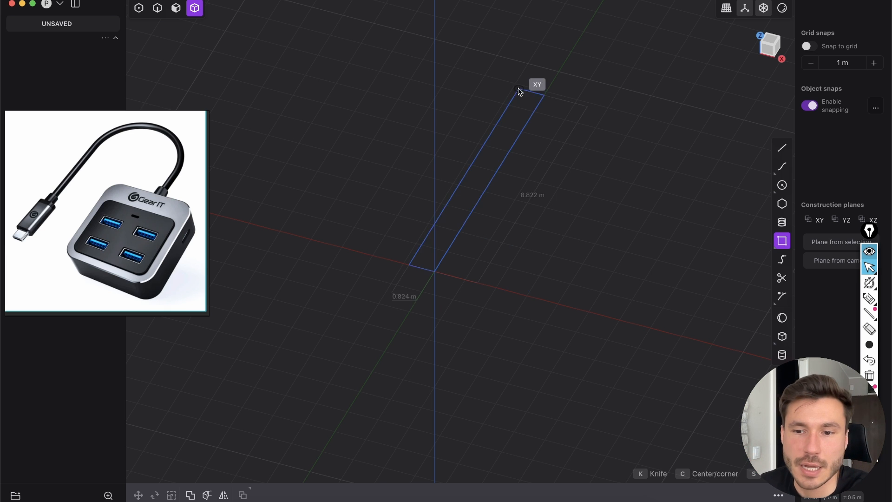
middle_click_drag(545, 278, 515, 271)
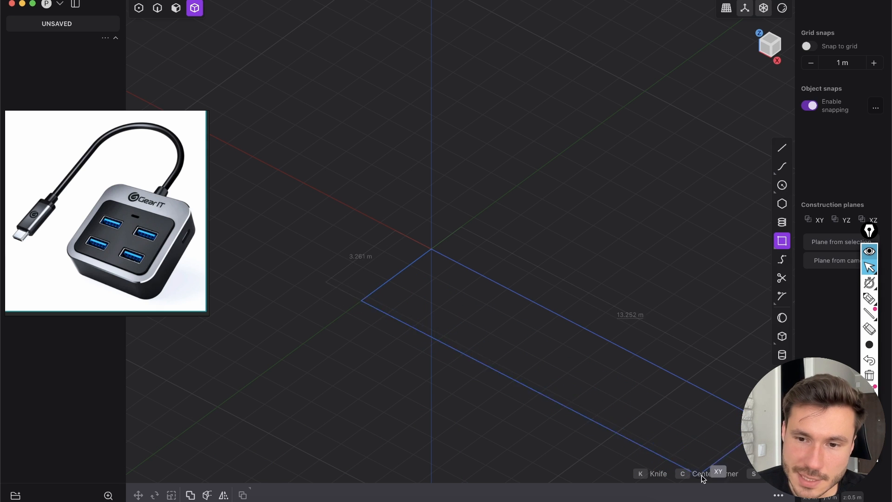
key("c")
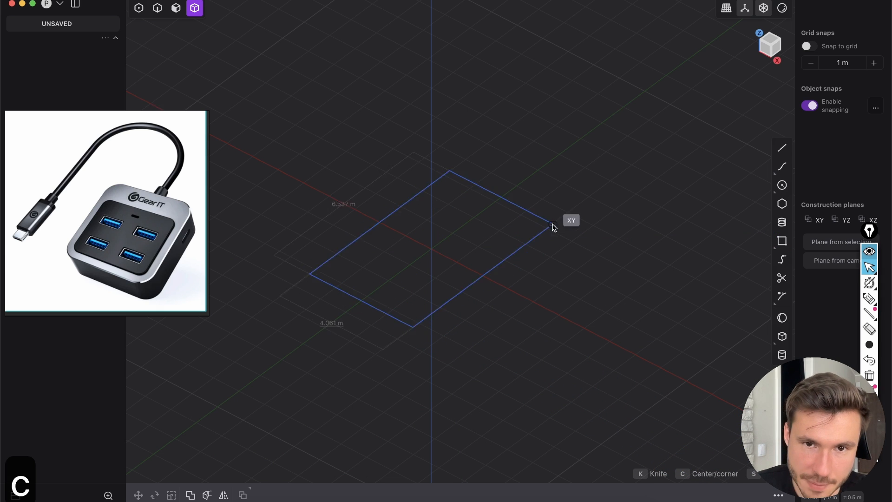
middle_click_drag(516, 245, 541, 251)
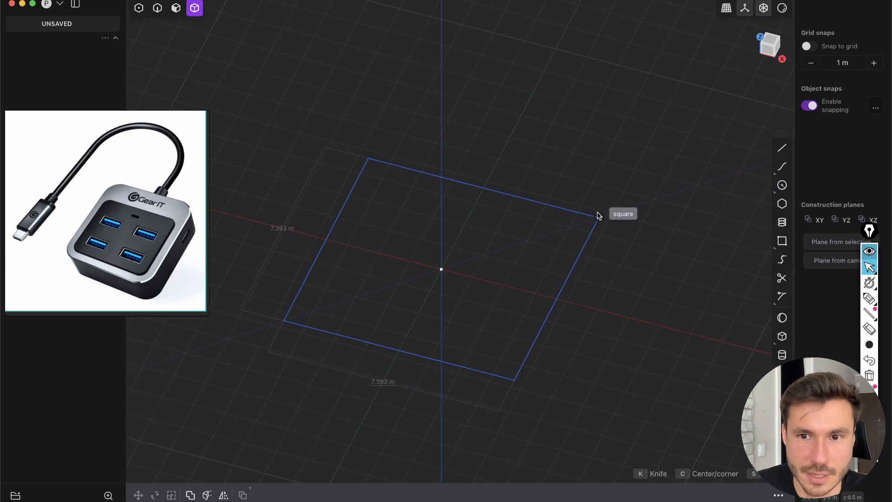
middle_click_drag(582, 215, 429, 120)
left_click(556, 166)
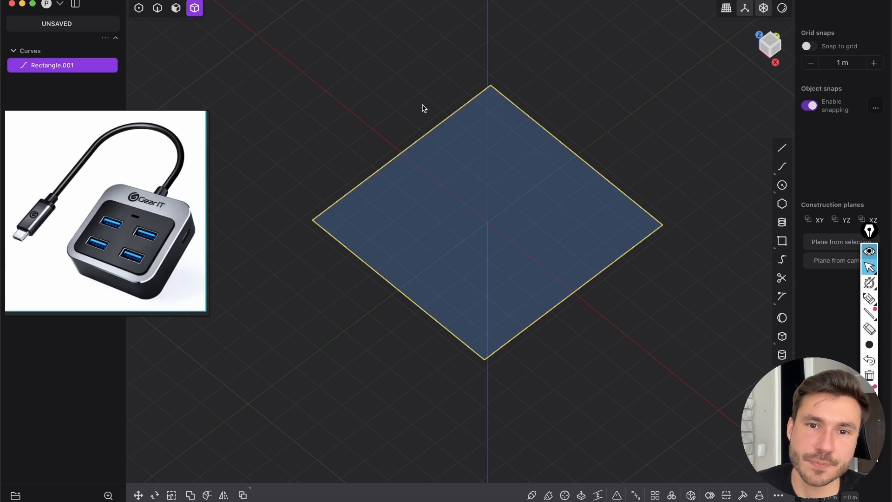
Switch to edge selection mode with the square deselected
key("2")
left_click(490, 188)
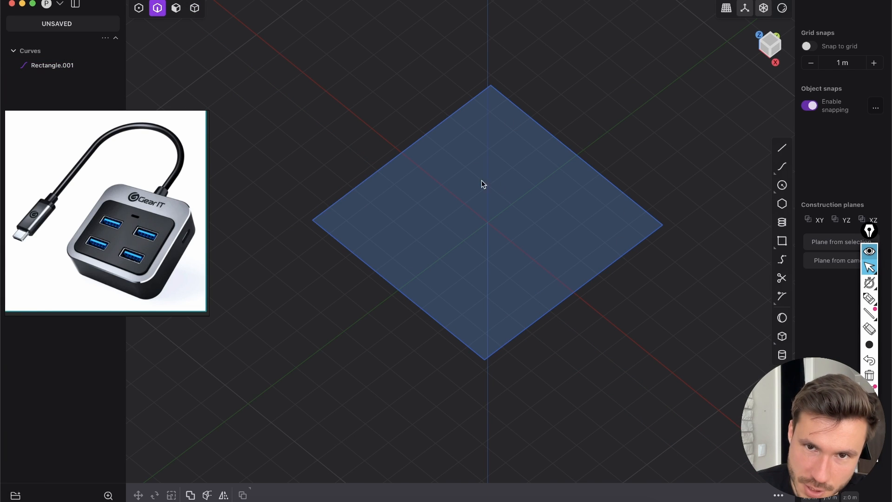
middle_click_drag(490, 189, 472, 154)
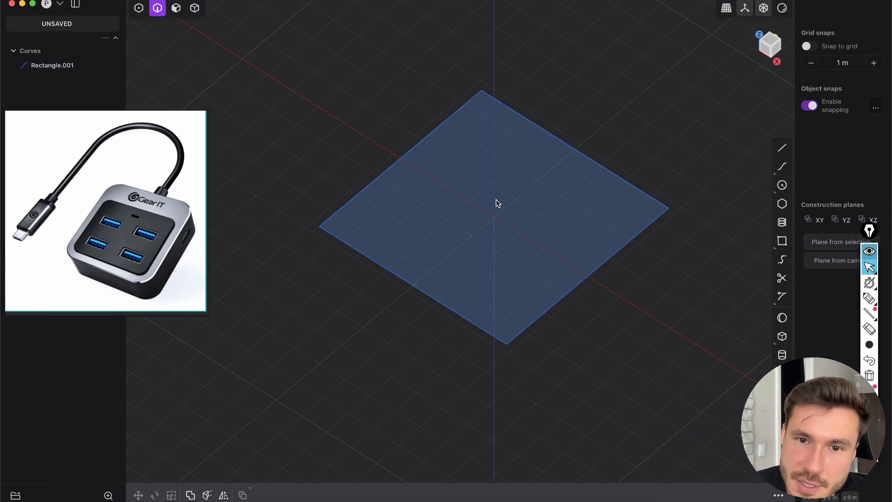
middle_click_drag(538, 187, 515, 235)
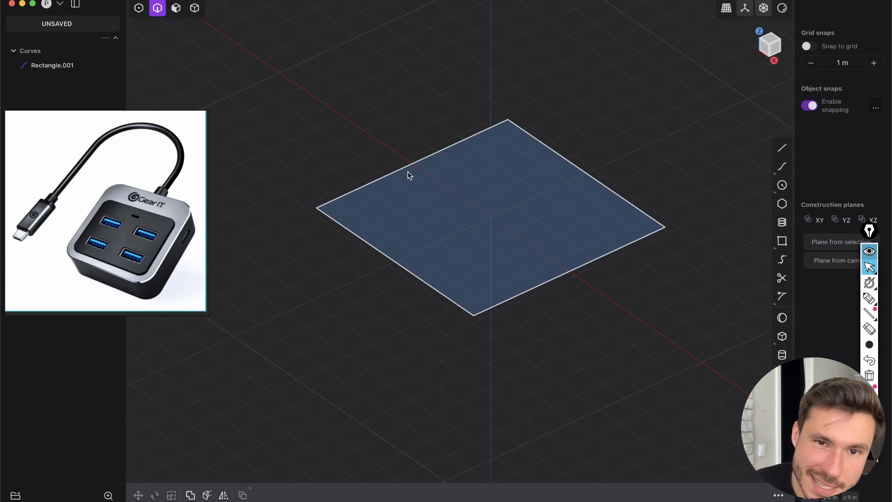
scroll(406, 186, "up", 3)
left_click(408, 152)
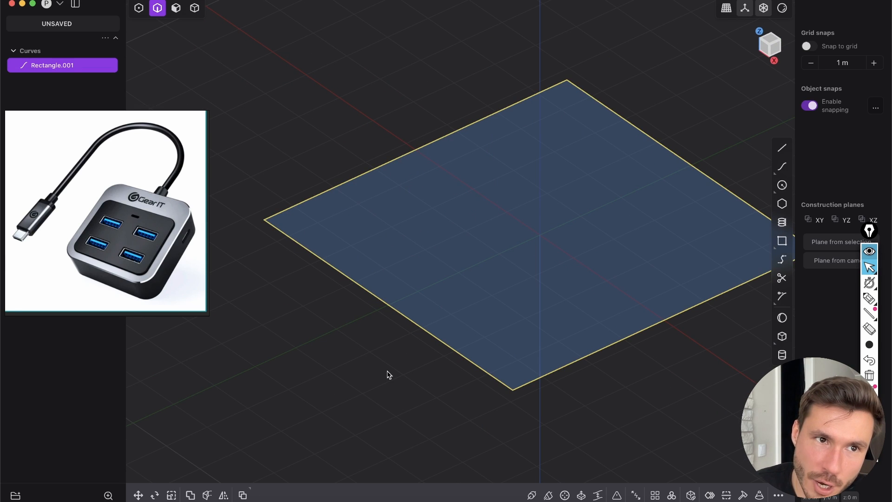
scroll(377, 274, "down", 2)
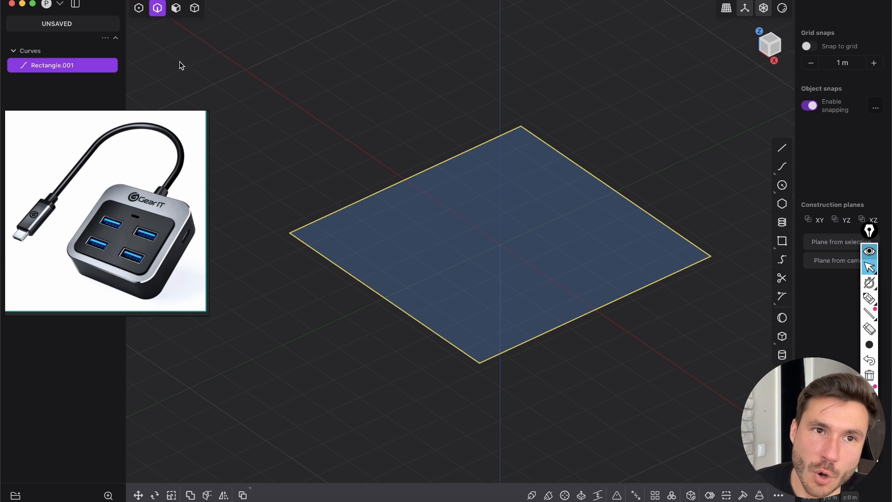
key("Escape")
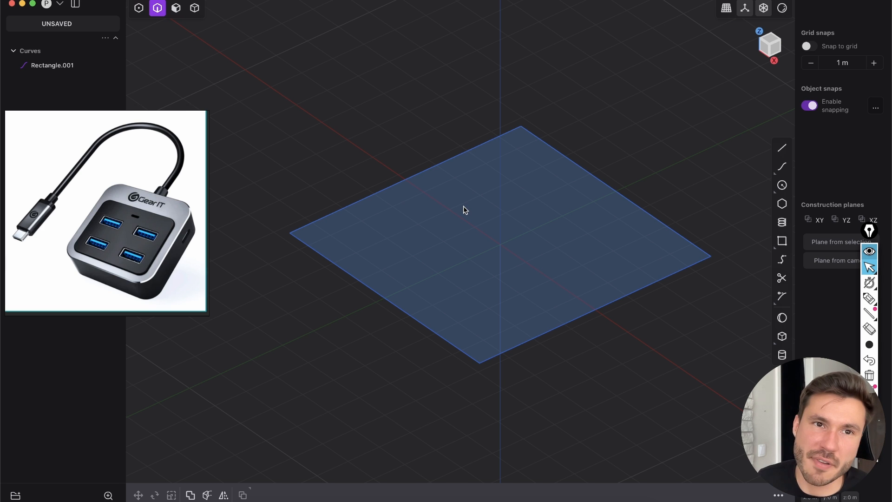
Extrude the square's face symmetrically on both sides of the XY plane, about 1.31 m in each direction, to form the hub body
left_click(176, 8)
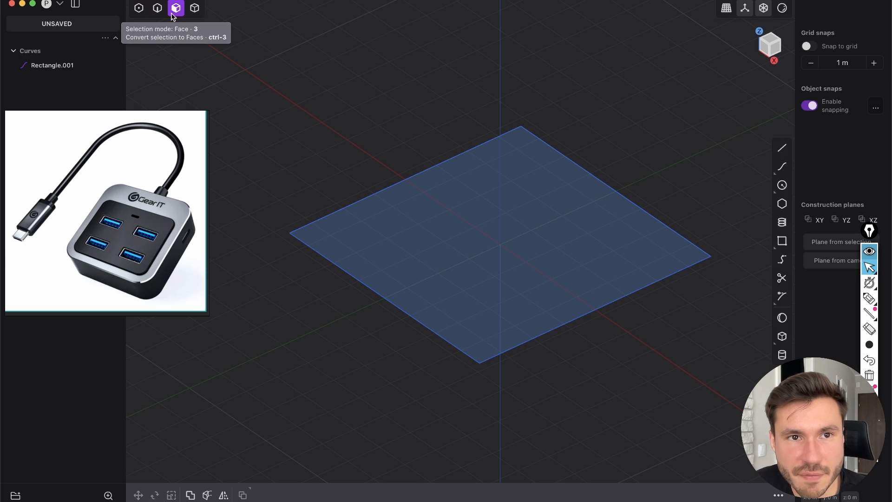
left_click(466, 227)
key("e")
middle_click_drag(492, 244, 484, 272)
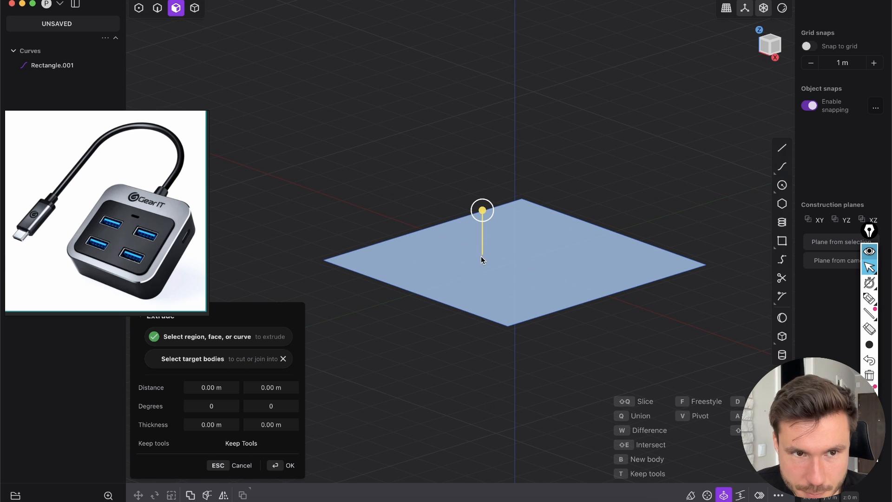
left_click_drag(484, 221, 483, 156)
middle_click_drag(484, 155, 589, 179)
left_click(772, 45)
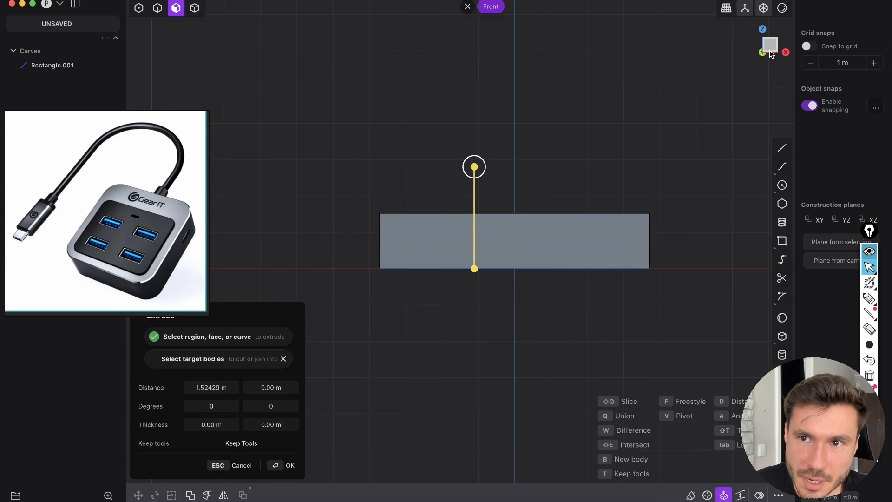
middle_click_drag(494, 206, 467, 164, "shift")
scroll(486, 174, "up", 4)
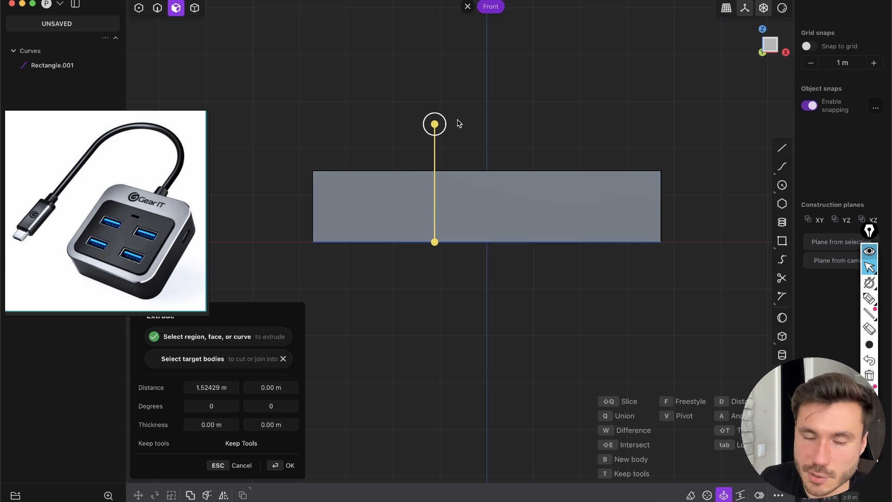
left_click_drag(435, 128, 478, 146, "ctrl")
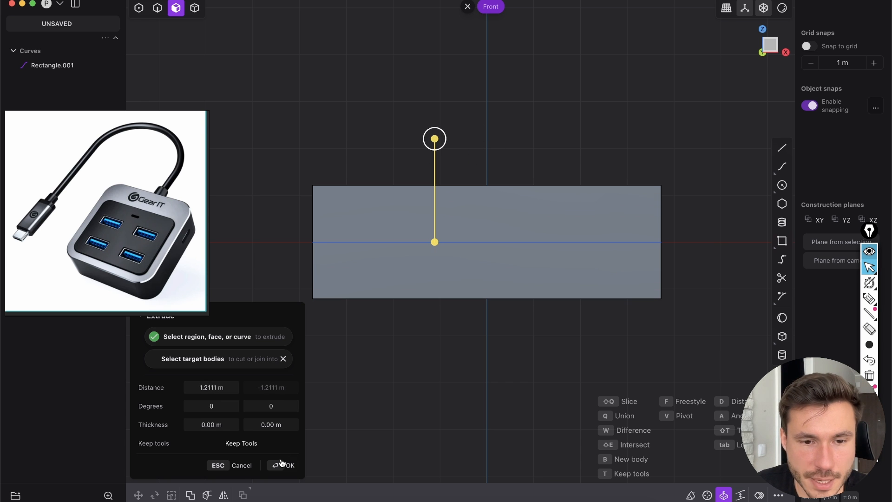
middle_click_drag(494, 254, 435, 289)
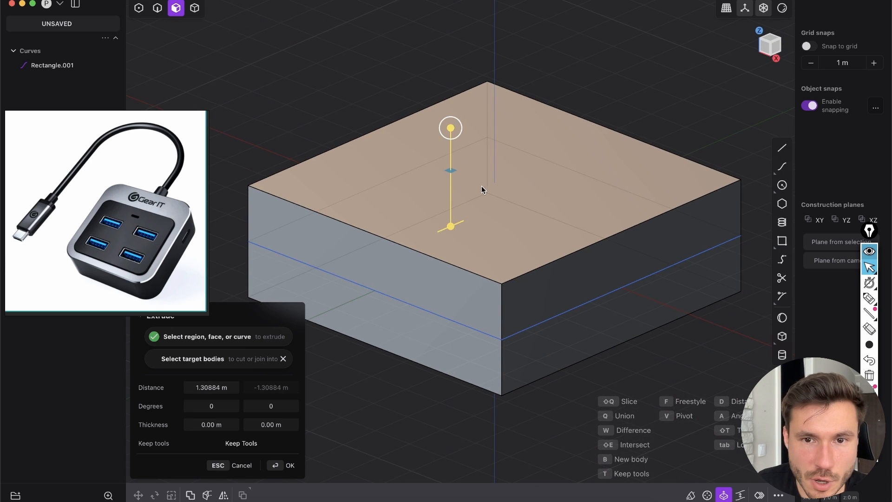
key("Return")
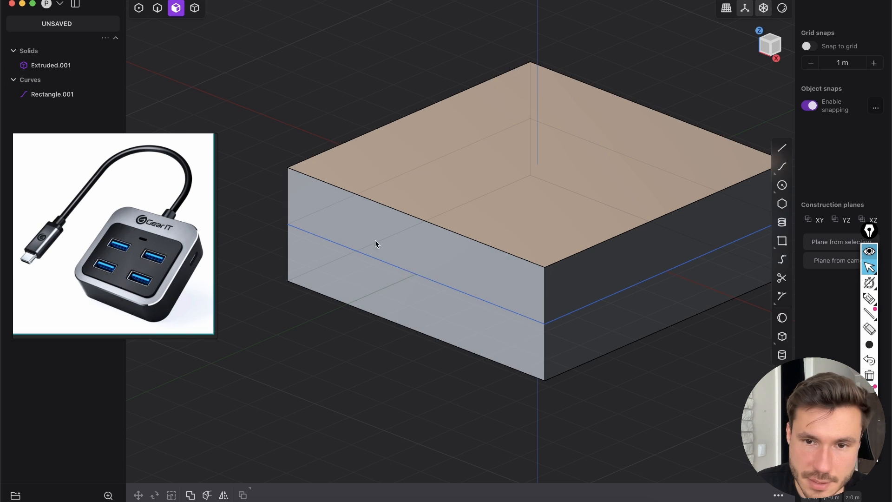
Delete the leftover square curve around the middle of the extruded body, using edge selection mode
scroll(375, 259, "down", 3)
key("2")
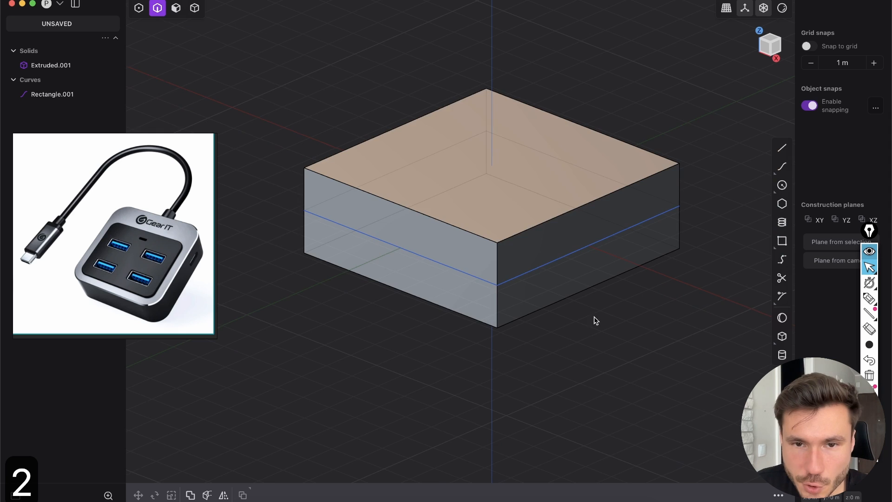
middle_click_drag(591, 318, 615, 225)
left_click(595, 261)
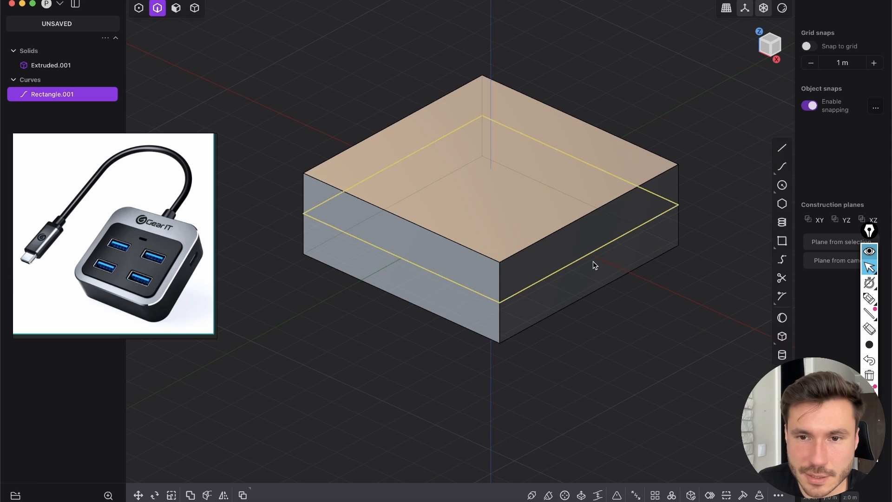
key("x")
Fillet the four vertical corner edges of the hub body with a distance of about 1.34 m
middle_click_drag(544, 301, 554, 329)
scroll(502, 278, "up", 3)
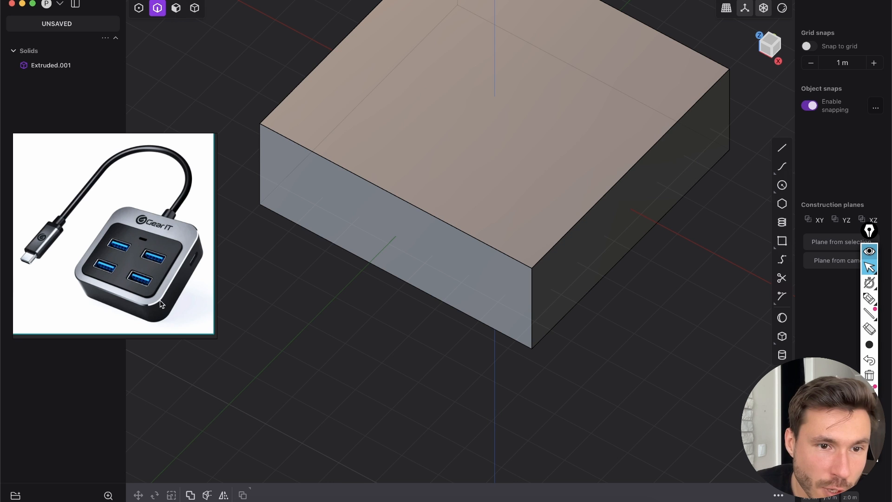
mouse_move(521, 317)
middle_mouse_down()
mouse_move(534, 298)
mouse_move(520, 303)
middle_mouse_up()
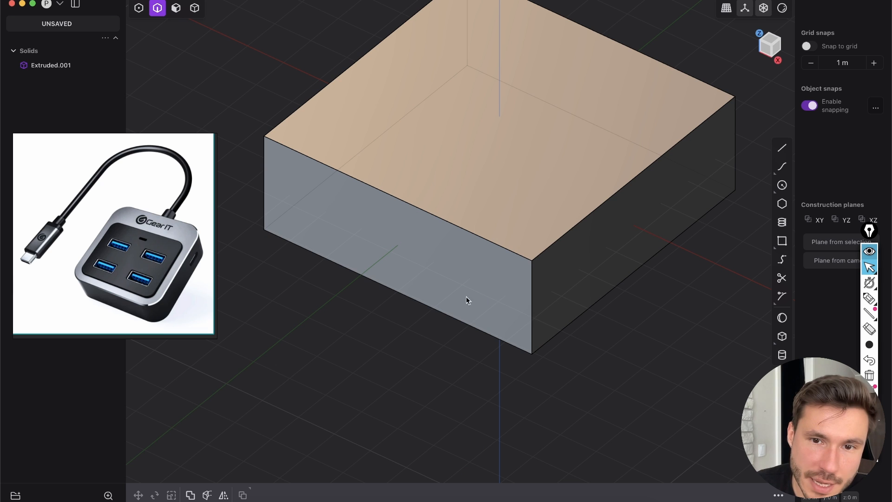
left_click(530, 294)
key("f")
left_click(265, 182)
middle_click_drag(377, 186, 539, 287)
left_click(558, 283)
left_click(694, 151)
left_click_drag(695, 150, 737, 142)
middle_click_drag(394, 193, 484, 202)
middle_click_drag(484, 202, 611, 233, "shift")
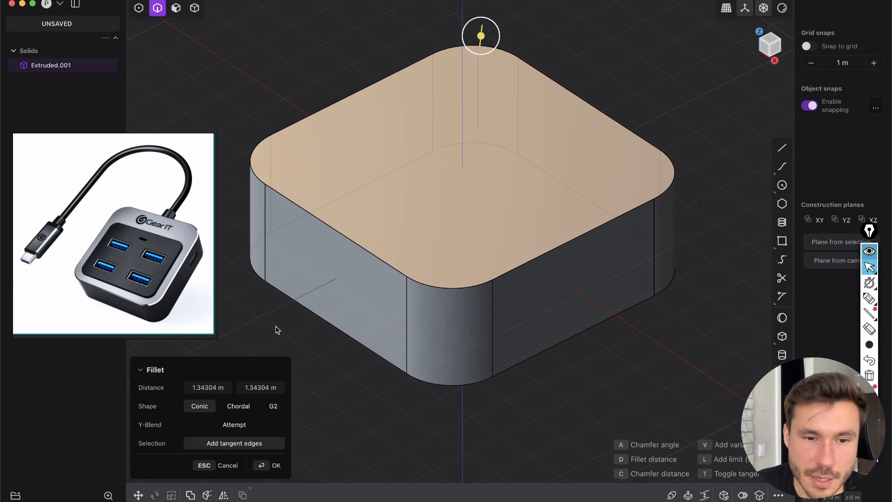
left_click(277, 465)
left_click(462, 403)
Draw a freestanding rectangle on the XY plane beside the hub body
scroll(530, 320, "down", 2)
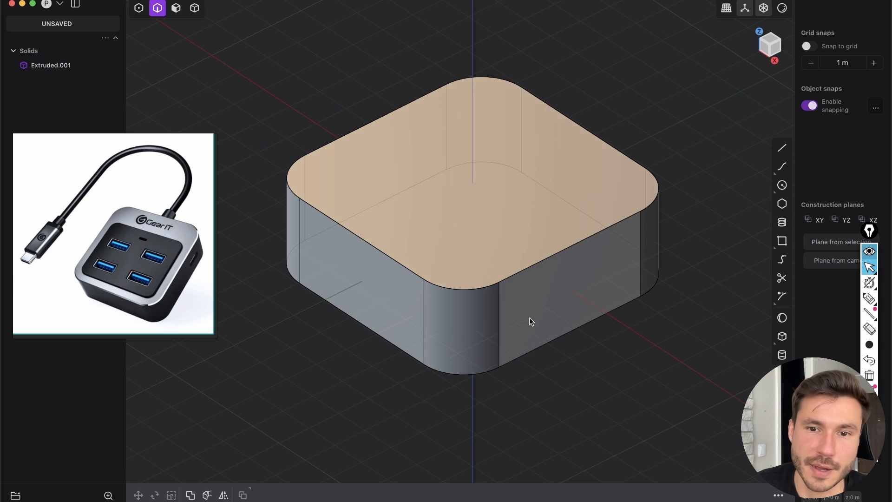
left_click(782, 241)
left_click(669, 96)
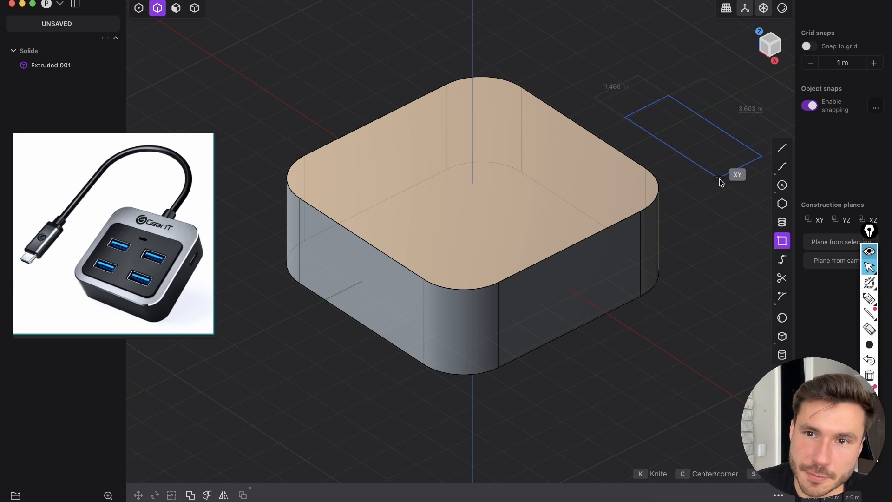
middle_click_drag(702, 183, 509, 262, "shift")
left_click(546, 255)
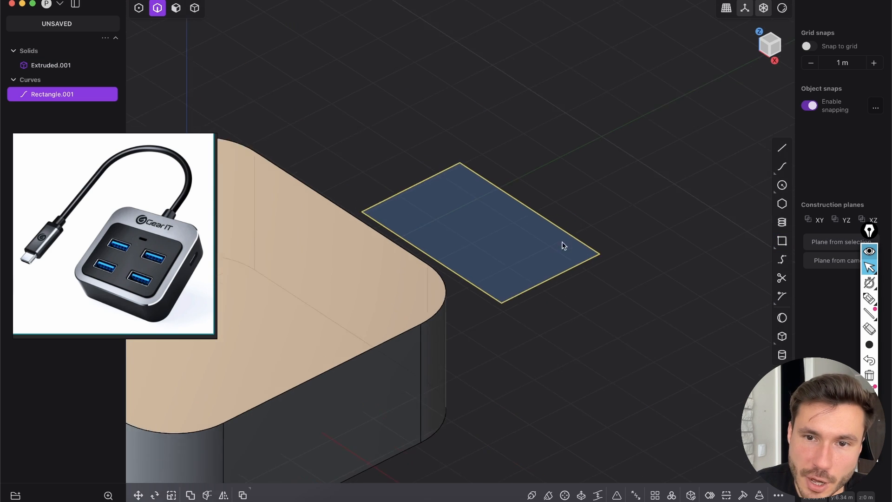
Round all four corners of the rectangle curve beside the hub body with the Fillet tool
scroll(609, 203, "up", 5)
scroll(587, 205, "down", 3)
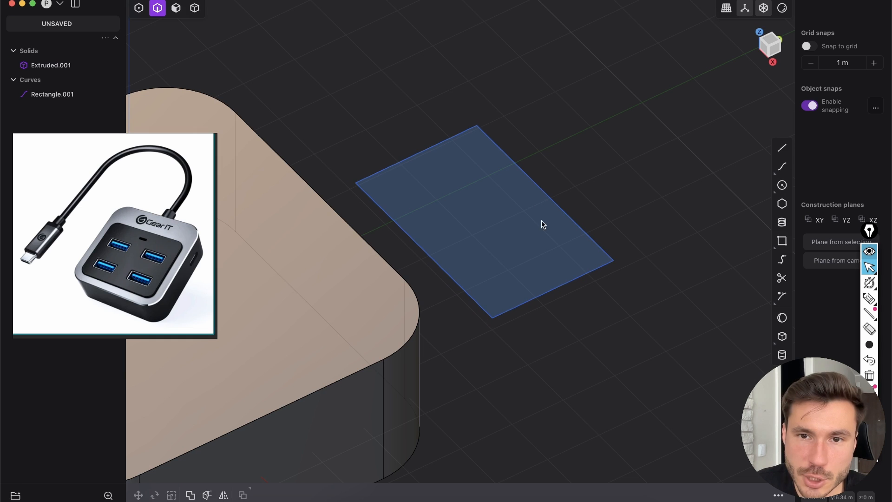
left_click(540, 188)
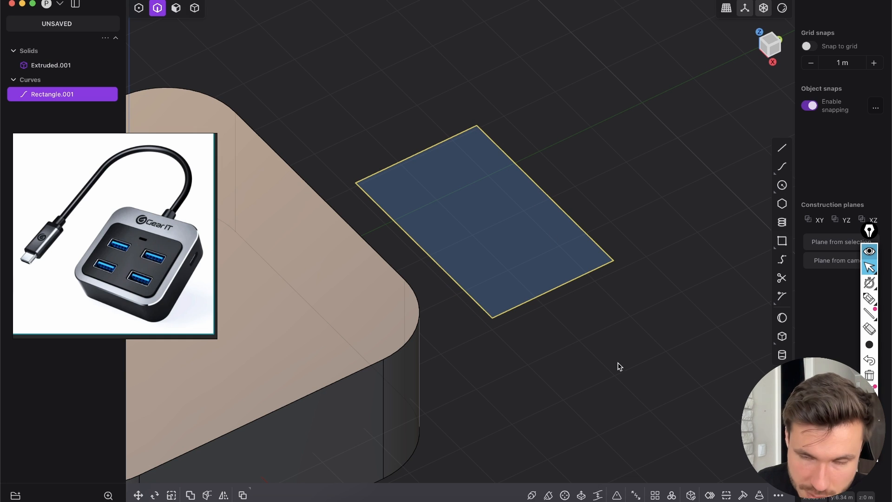
key("b")
left_click_drag(478, 223, 556, 215)
key("Return")
Try to extrude the rounded rectangle's face upward by about 1.31 m
key("3")
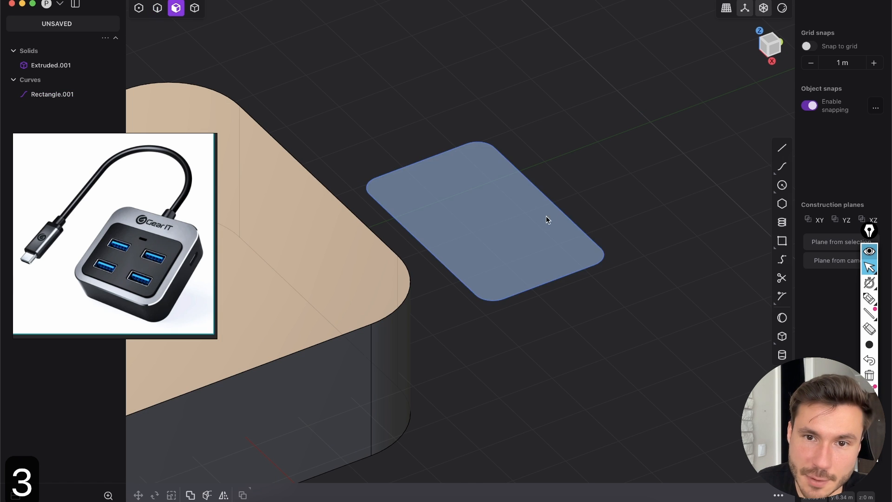
left_click(549, 216)
key("e")
middle_click_drag(558, 120, 593, 115)
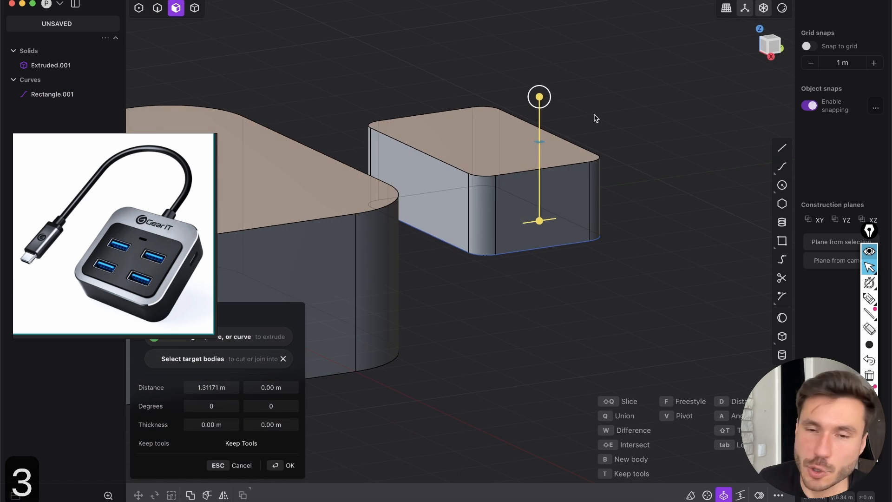
key("Escape")
key("Escape")
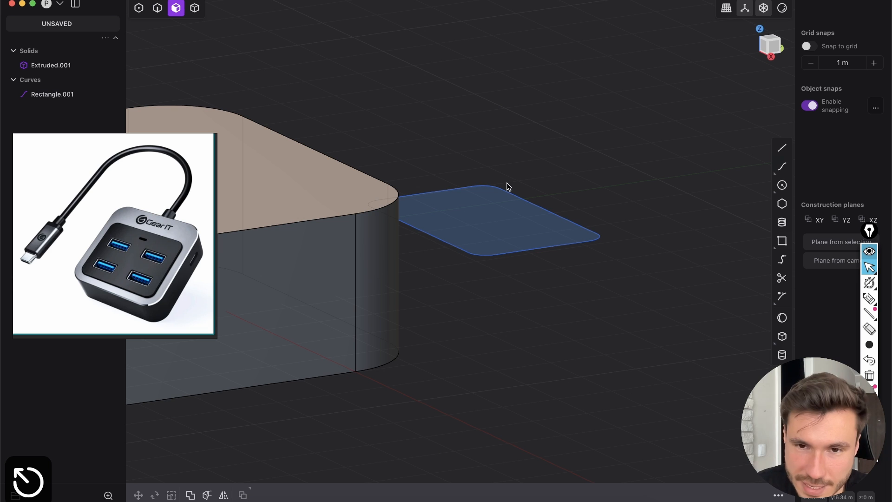
Delete the rounded rectangle curve beside the hub body, using edge selection mode
middle_click_drag(517, 227, 539, 281)
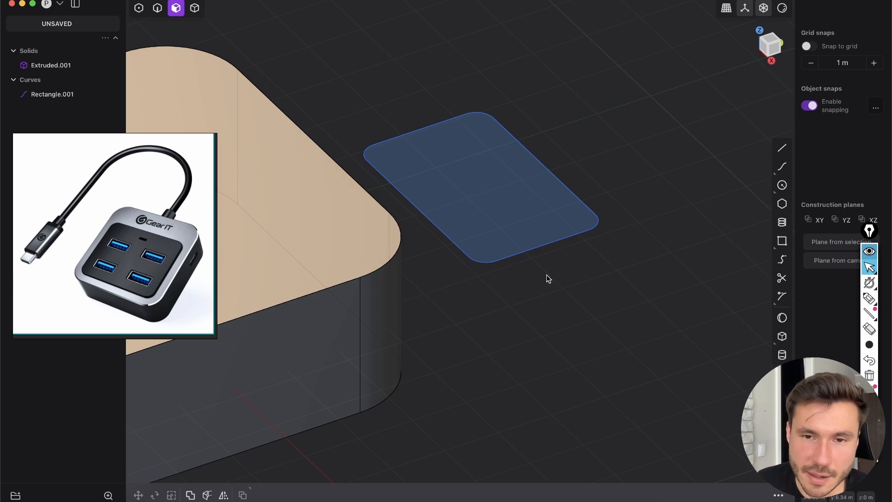
key("2")
key("1")
key("2")
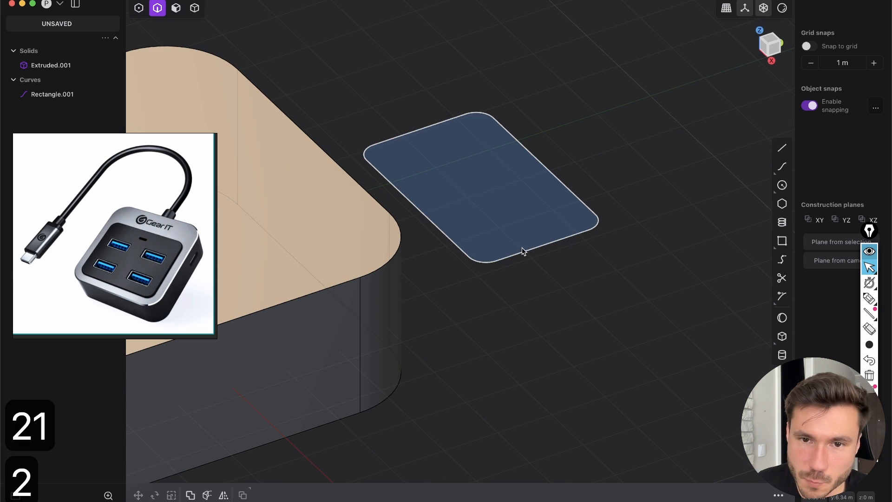
left_click(523, 250)
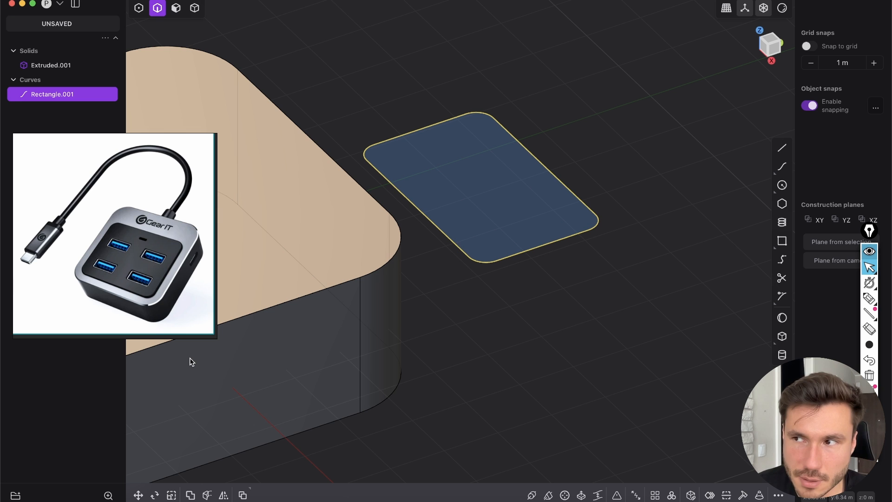
scroll(493, 271, "down", 4)
key("x")
Offset the hub body's bottom face inward by about 0.128 m, using face selection mode, and deselect the body
middle_click_drag(170, 317, 442, 273, "shift")
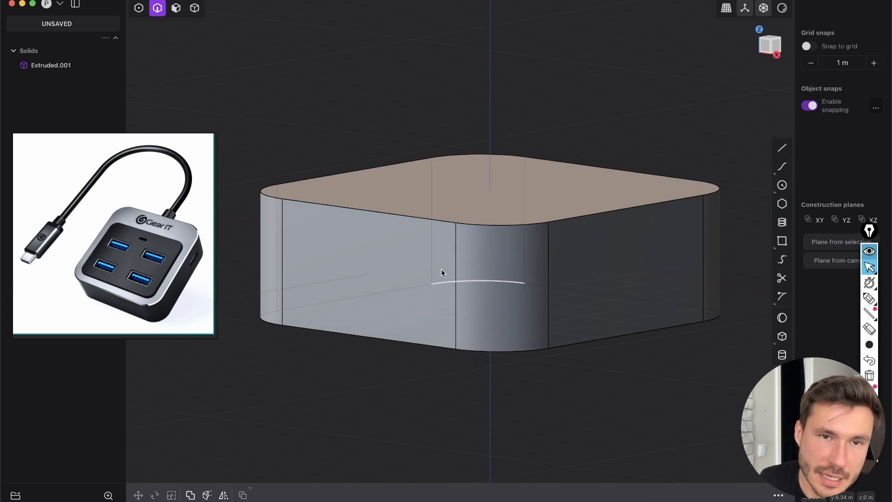
left_click(175, 9)
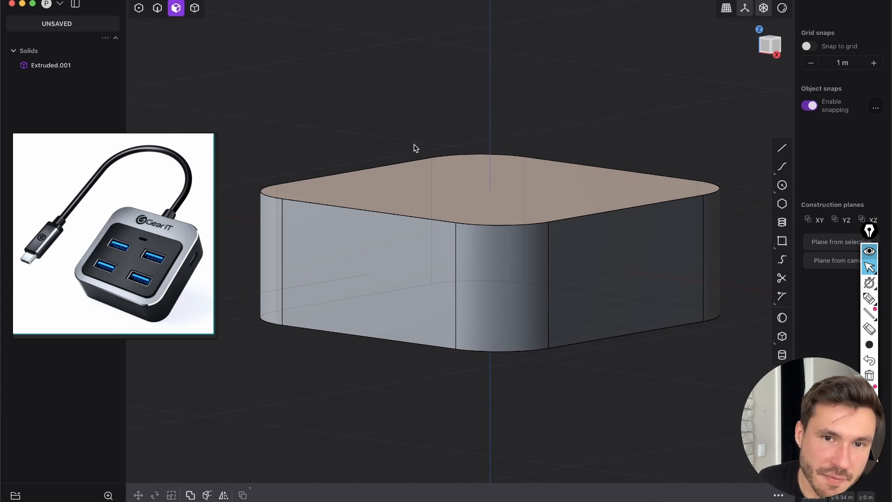
left_click(410, 185)
middle_click_drag(490, 265, 517, 233)
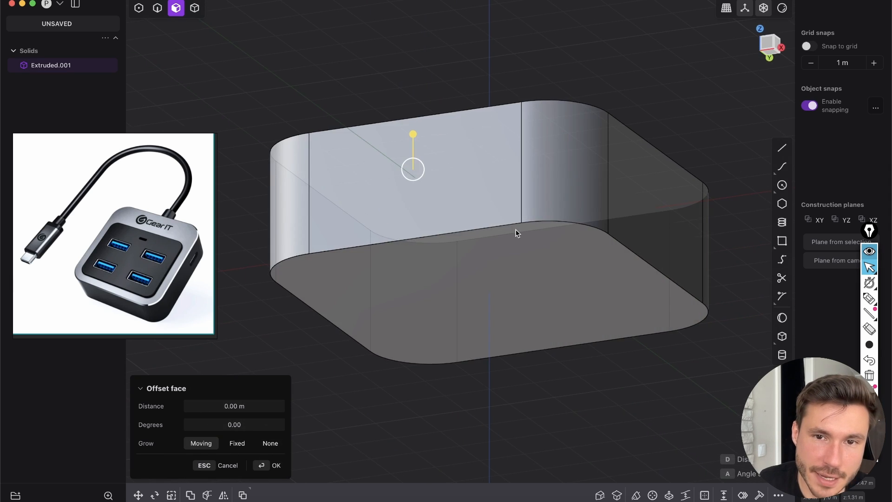
left_click(493, 281)
middle_click_drag(524, 317, 460, 344)
left_click_drag(460, 344, 466, 338)
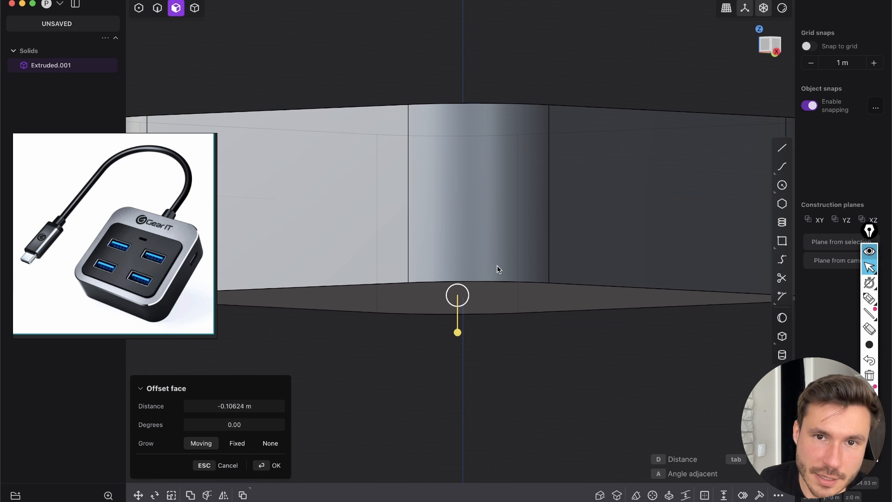
scroll(586, 177, "down", 5)
left_click_drag(527, 281, 520, 276)
middle_click_drag(519, 275, 550, 240)
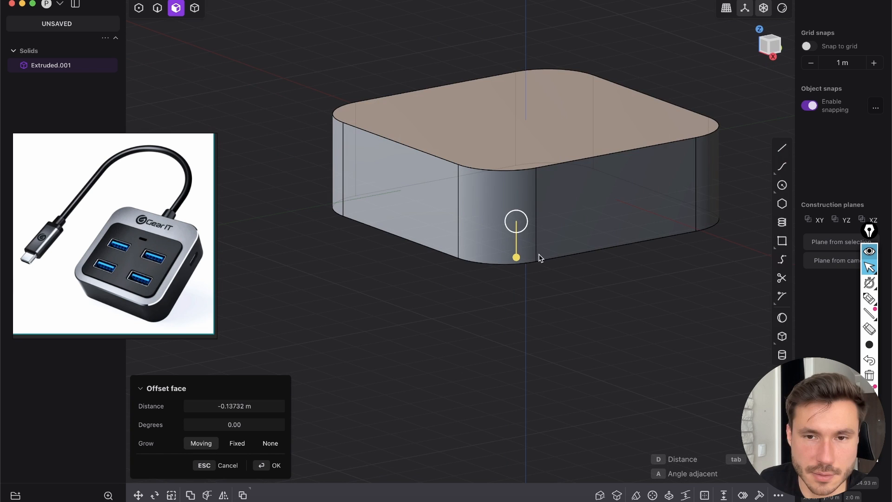
left_click_drag(518, 257, 526, 256)
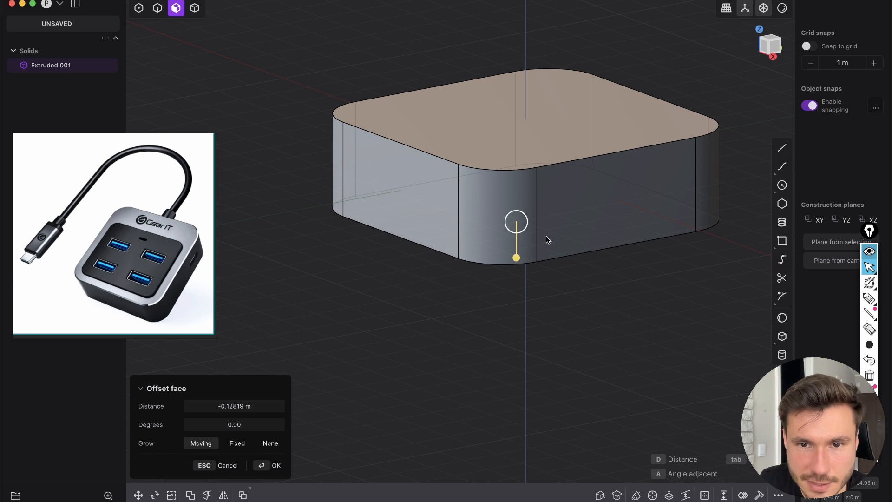
right_click(540, 238)
left_click(481, 316)
middle_click_drag(501, 277, 496, 354, "shift")
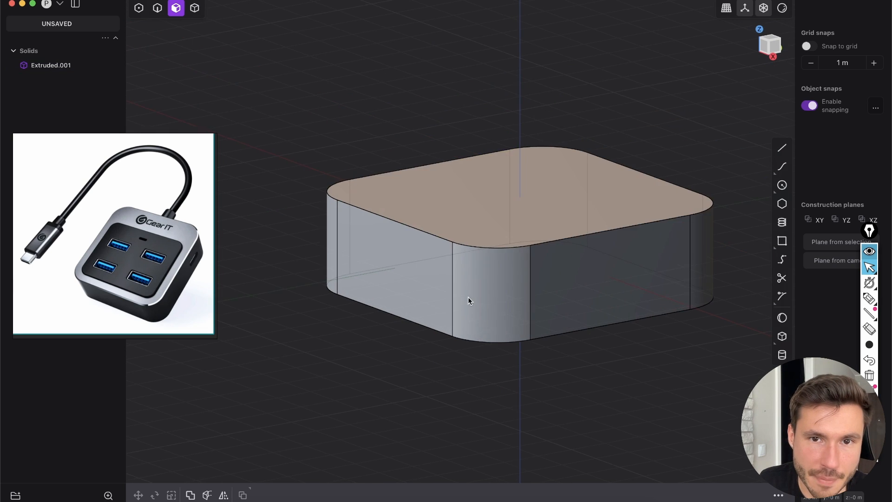
mouse_move(468, 301)
middle_mouse_down()
mouse_move(503, 293)
mouse_move(484, 306)
middle_mouse_up()
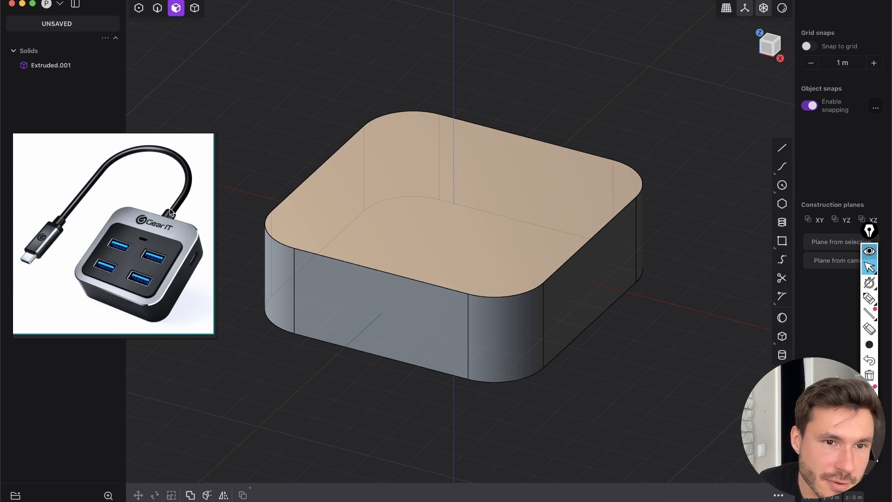
mouse_move(539, 194)
middle_mouse_down()
mouse_move(394, 201)
mouse_move(536, 216)
mouse_move(525, 201)
middle_mouse_up()
mouse_move(493, 158)
middle_mouse_down()
mouse_move(514, 145)
mouse_move(504, 179)
mouse_move(419, 229)
mouse_move(327, 214)
mouse_move(285, 188)
middle_mouse_up()
mouse_move(539, 260)
middle_mouse_down("shift")
mouse_move(429, 222)
mouse_move(469, 238)
middle_mouse_up("shift")
scroll(429, 221, "up", 5)
left_click(869, 299)
mouse_move(453, 165)
left_mouse_down()
mouse_move(428, 205)
mouse_move(448, 166)
mouse_move(457, 185)
mouse_move(482, 186)
mouse_move(470, 191)
mouse_move(470, 171)
mouse_move(498, 172)
left_mouse_up()
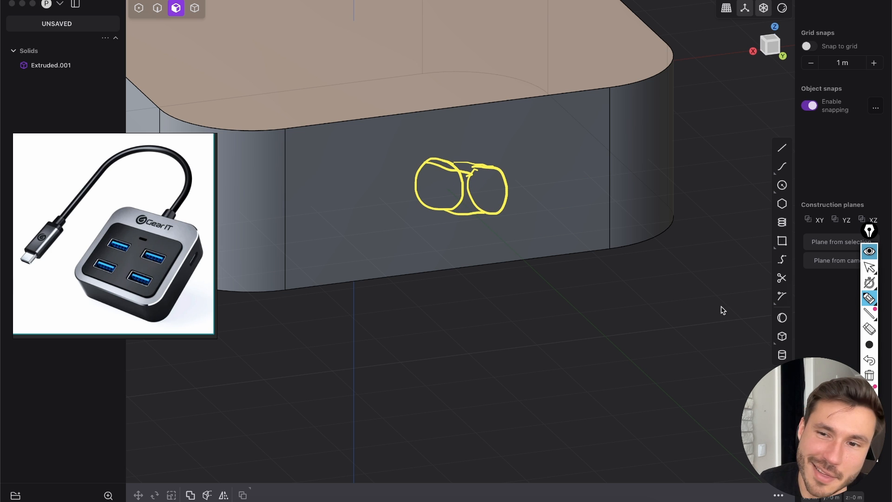
left_click(869, 375)
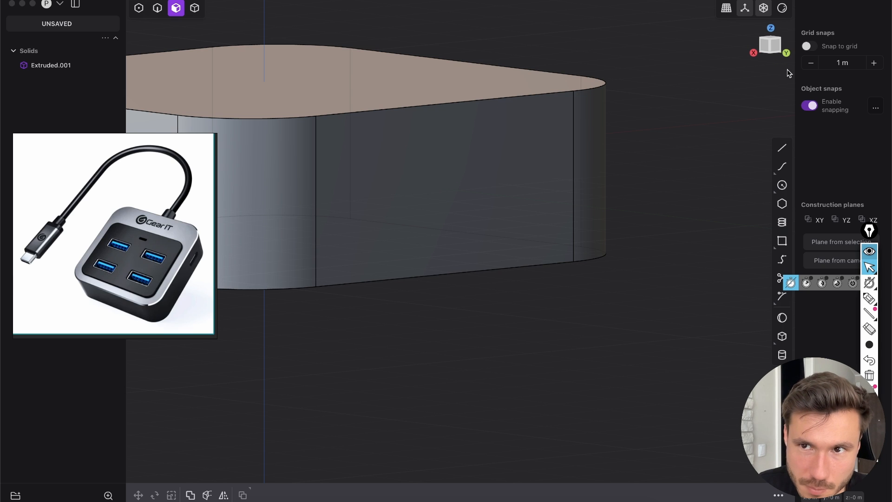
In the back view, draw a centre-point circle about 1.16 m in diameter at the centre of the hub body's back face
left_click(775, 47)
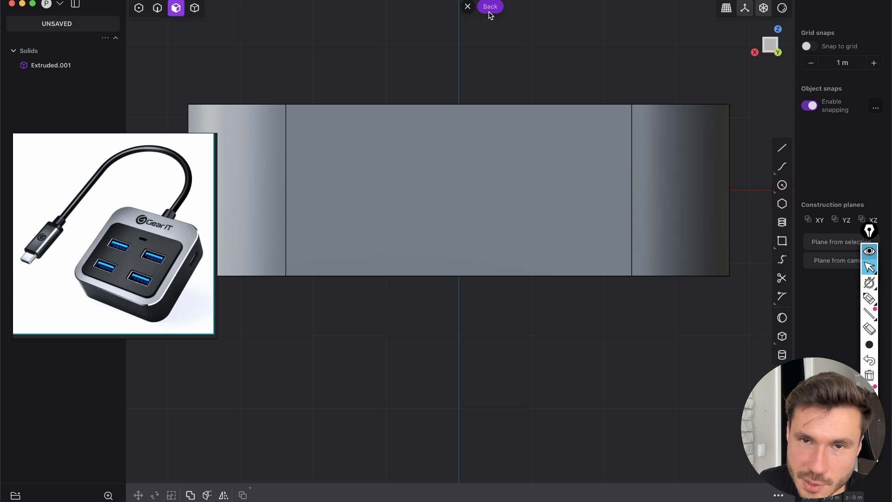
scroll(484, 140, "up", 2)
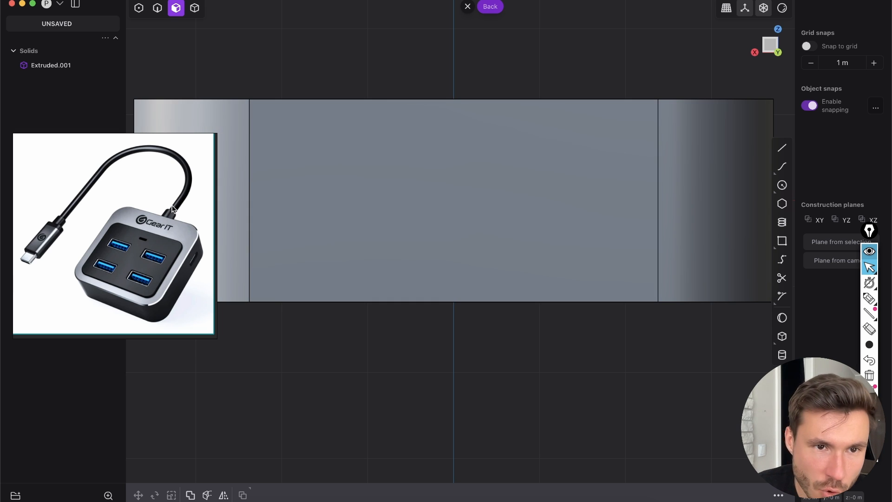
left_click(783, 184)
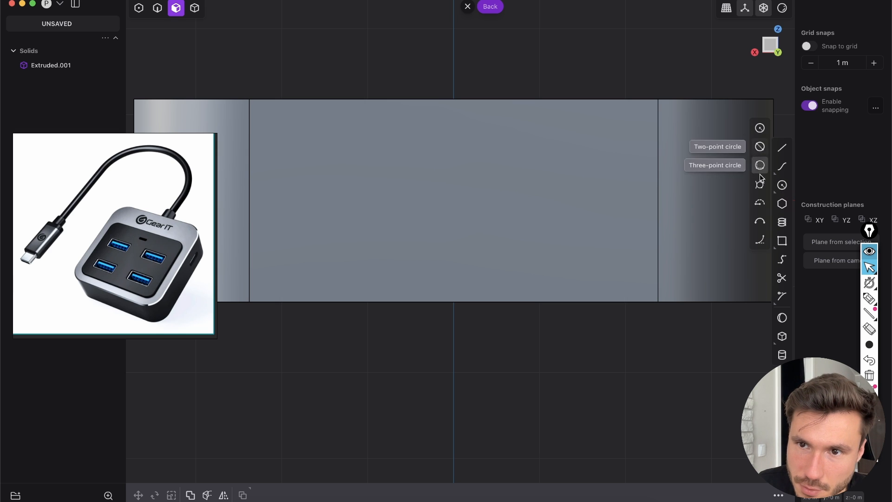
left_click(783, 185)
left_click(760, 128)
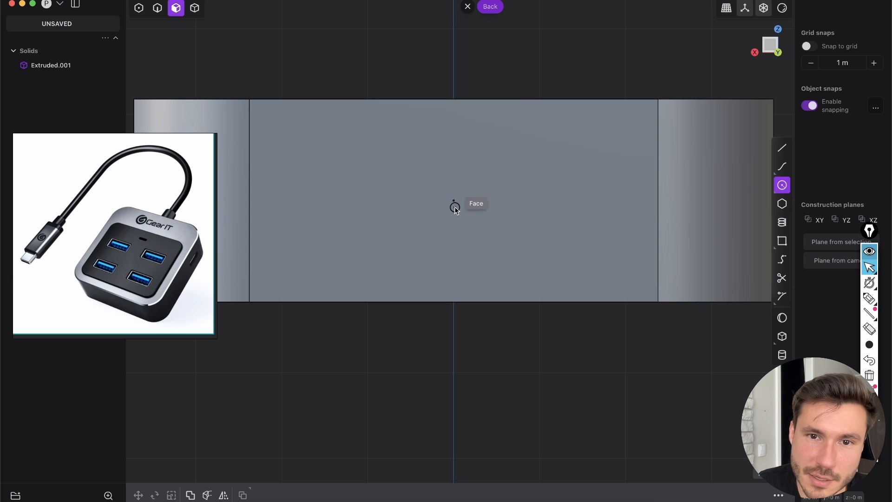
key("shift+e")
key("shift+e")
left_click(455, 201)
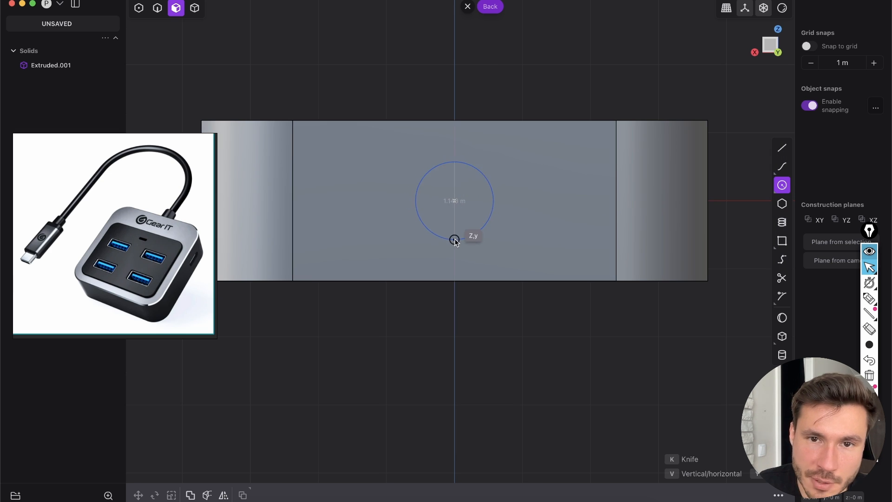
left_click(454, 240)
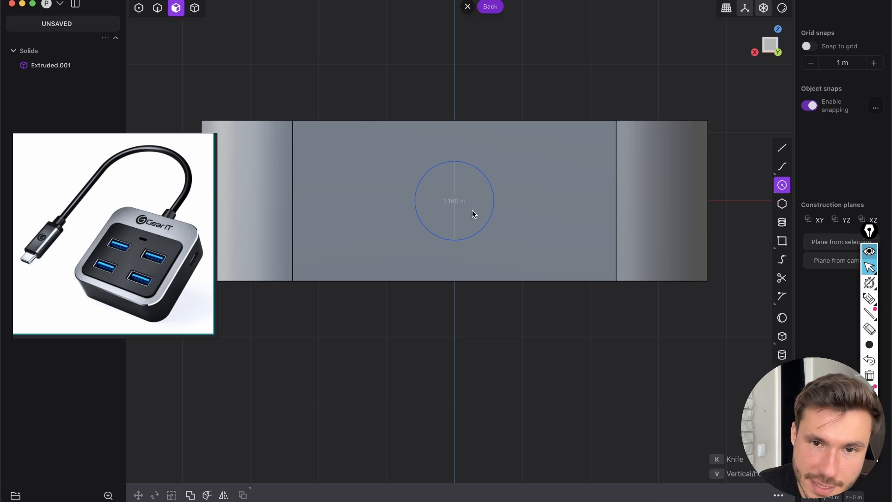
right_click(479, 201)
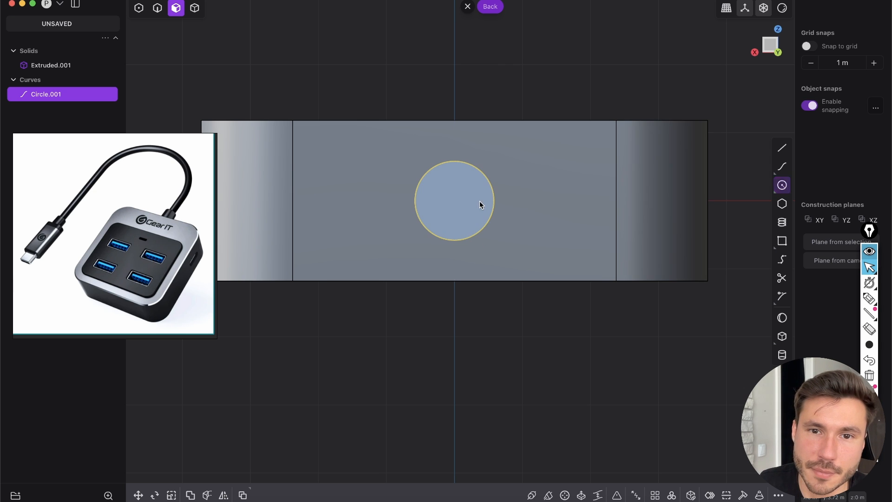
Extrude the circle outward from the hub's back face by about 1.3 m as the start of the cable stub
middle_click_drag(458, 189, 475, 256)
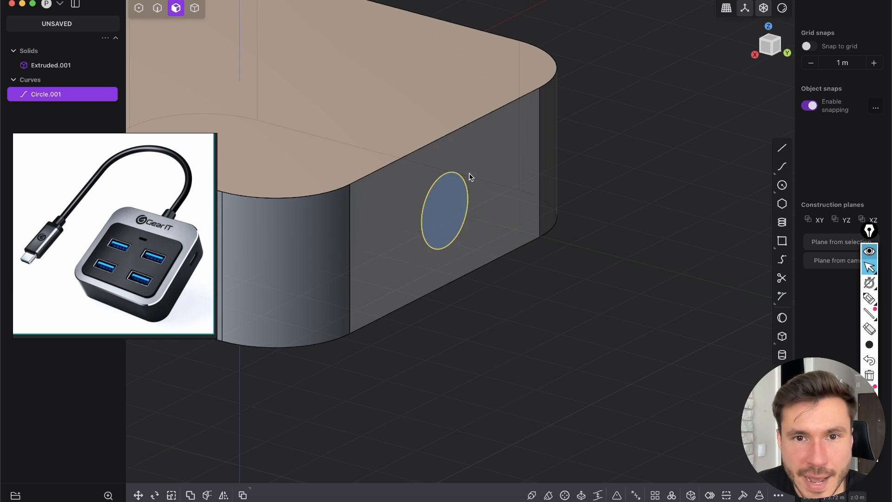
left_click(440, 206)
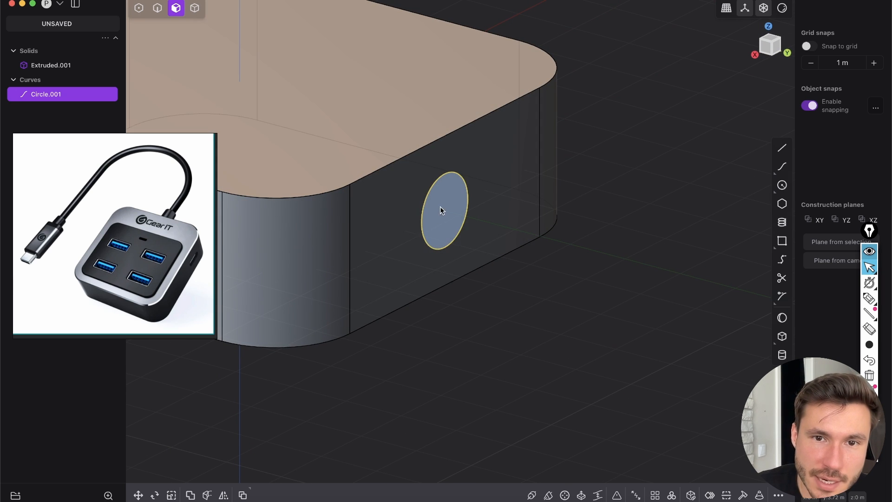
key("e")
middle_click_drag(487, 245, 479, 212)
left_click_drag(468, 208, 564, 241)
middle_click_drag(505, 174, 398, 207)
scroll(546, 93, "down", 8)
scroll(396, 230, "up", 5)
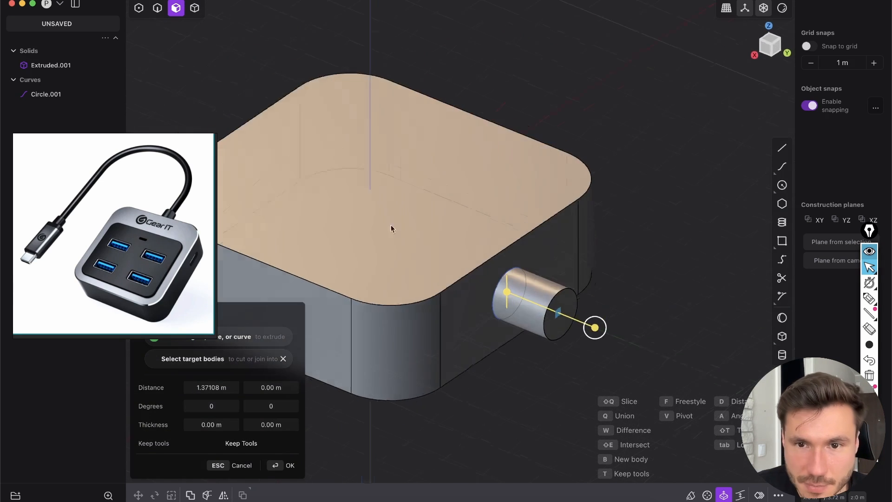
scroll(607, 240, "up", 5)
left_click_drag(620, 239, 617, 237)
middle_click_drag(606, 175, 536, 198, "shift")
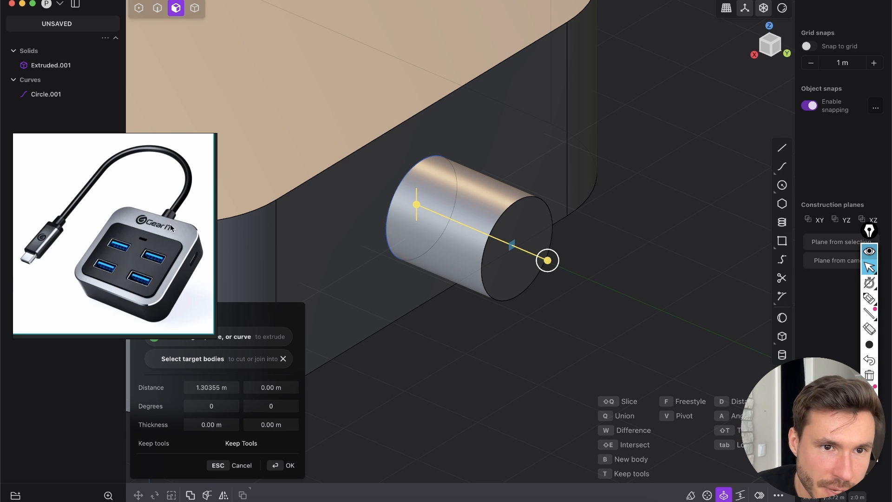
Shorten the cable stub's extrusion distance to about 1.18 m
middle_click_drag(491, 222, 392, 225)
mouse_move(435, 225)
left_mouse_down()
mouse_move(479, 232)
mouse_move(437, 224)
left_mouse_up()
middle_click_drag(390, 168, 458, 223)
left_click_drag(457, 251, 455, 248)
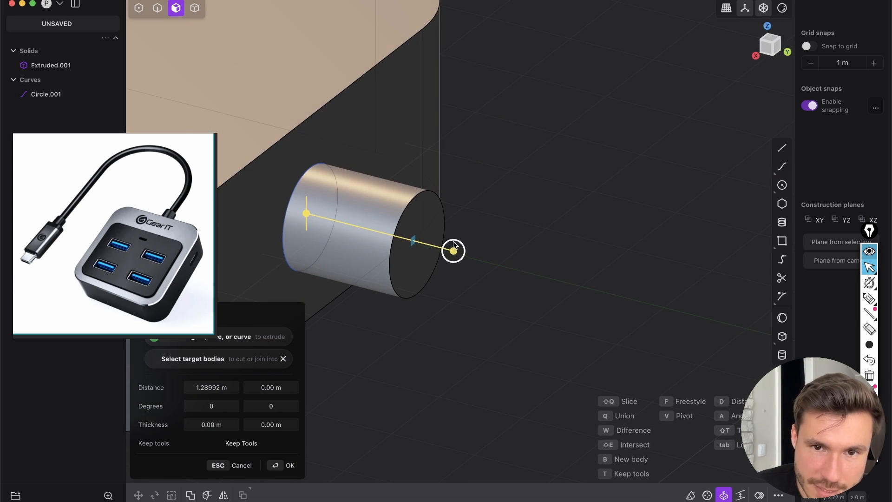
middle_click_drag(448, 263, 528, 237)
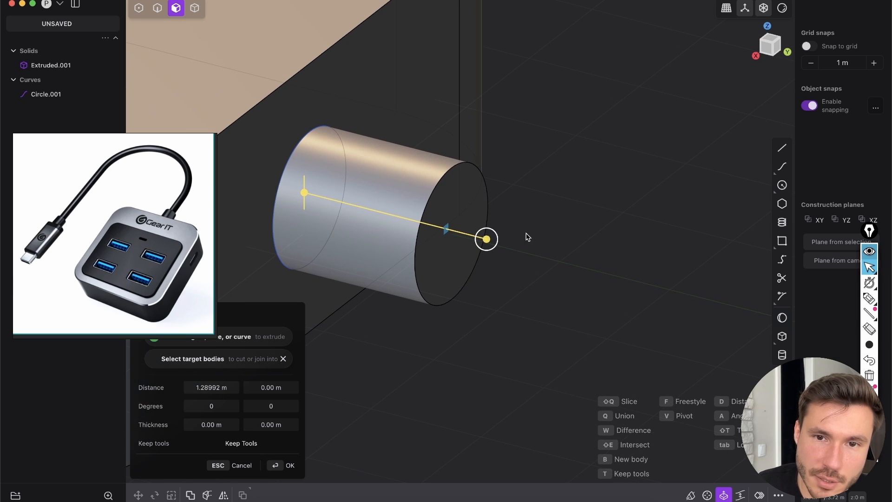
mouse_move(488, 238)
left_mouse_down()
mouse_move(533, 217)
mouse_move(475, 237)
left_mouse_up()
Taper the cable stub's extrusion by about 4.64 degrees so it narrows outward, and finish the extrusion
middle_click_drag(378, 140, 546, 143)
left_click_drag(560, 148, 573, 147)
middle_click_drag(537, 156, 511, 195)
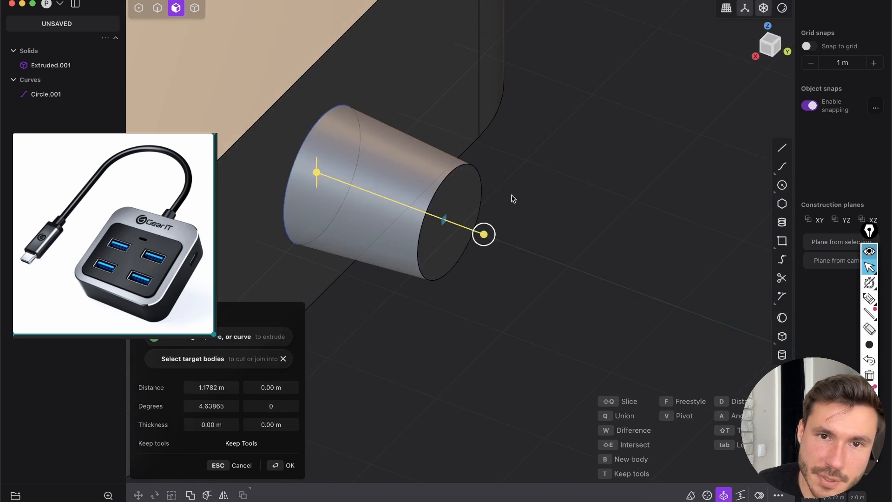
scroll(484, 142, "down", 10)
middle_click_drag(484, 142, 525, 148)
scroll(431, 205, "up", 10)
middle_click_drag(627, 191, 330, 221)
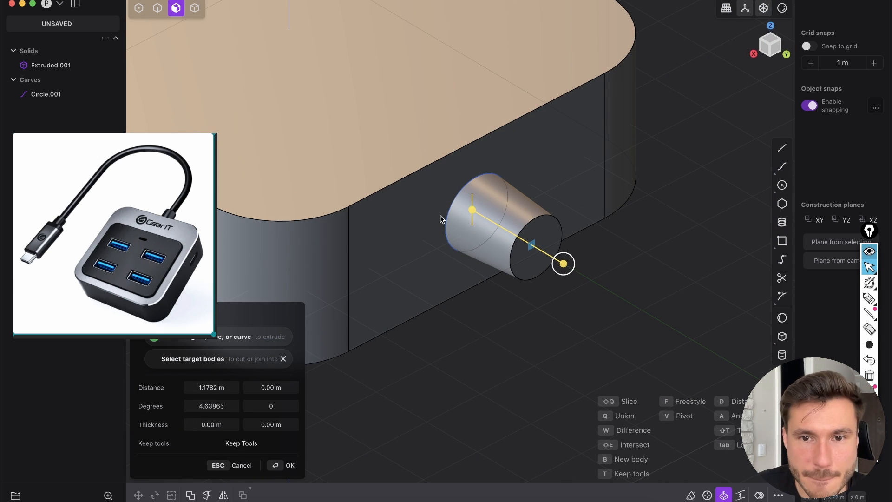
key("Return")
Delete the leftover circle curve at the base of the cable stub, using edge selection mode
key("2")
left_click(468, 183)
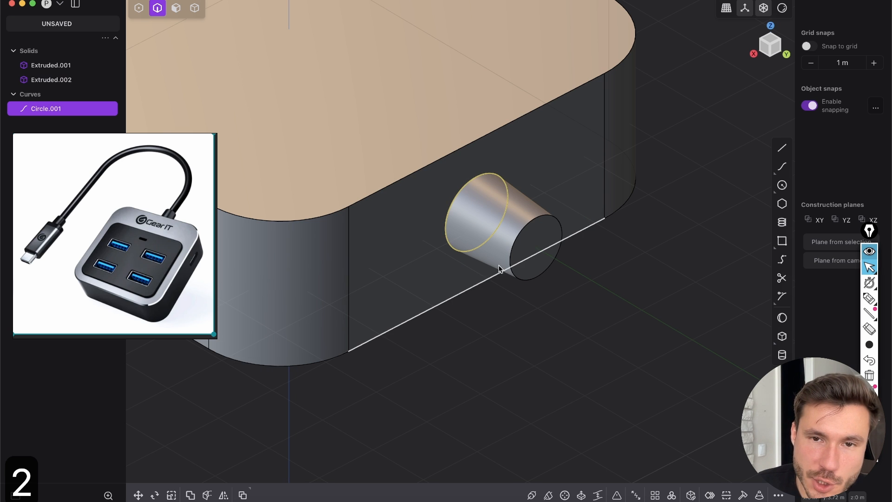
key("x")
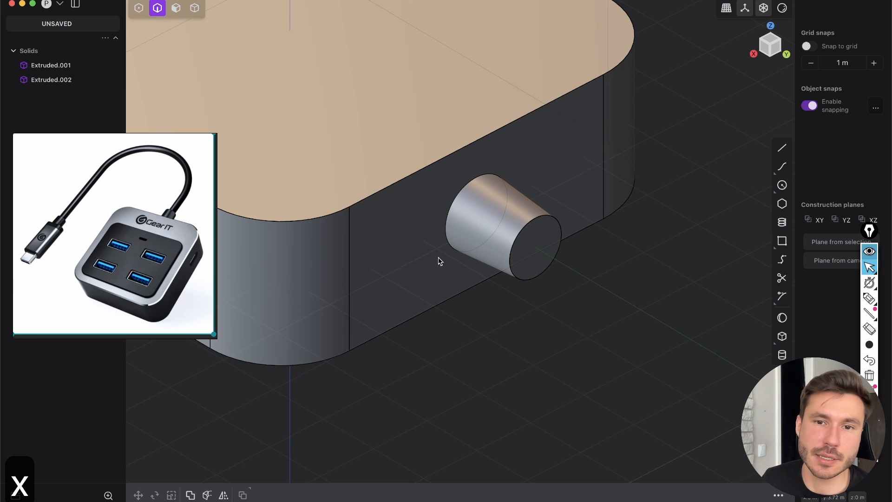
left_click_drag(180, 286, 175, 370)
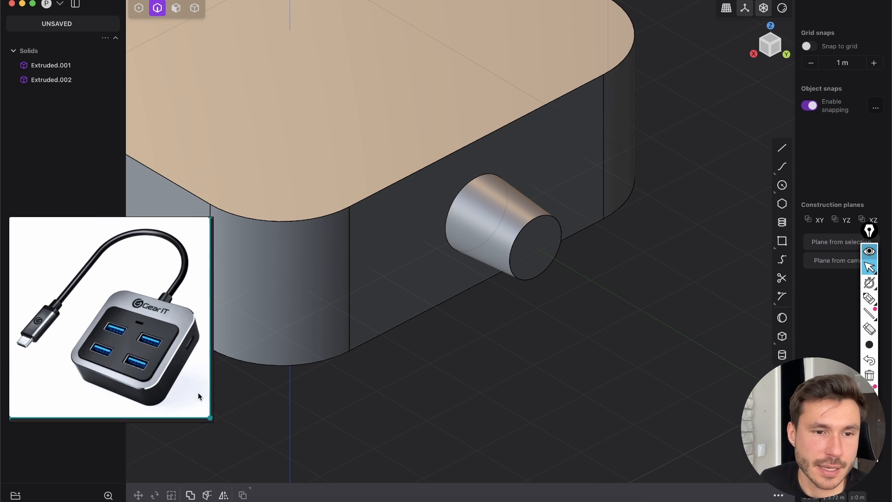
Fillet the outer end edge of the cable stub by about 0.138 m and clear the selection
scroll(494, 251, "down", 5)
middle_click_drag(495, 246, 557, 223)
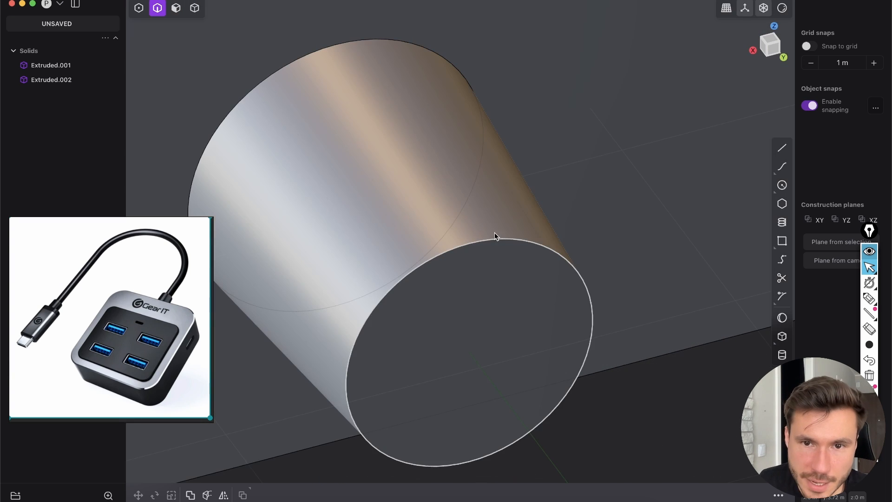
left_click(497, 239)
key("b")
middle_click_drag(467, 254, 494, 291)
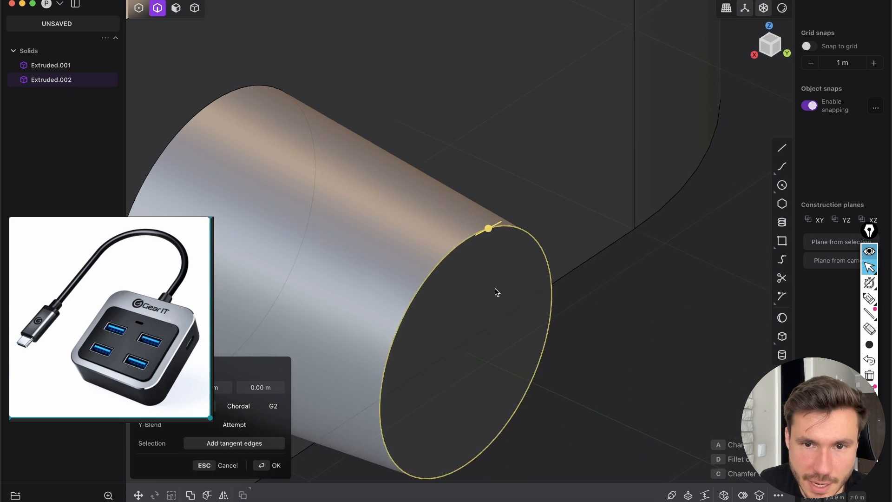
left_click_drag(492, 227, 502, 217)
left_click_drag(94, 327, 109, 243)
left_click_drag(504, 225, 513, 225)
scroll(438, 220, "down", 6)
middle_click_drag(394, 248, 434, 292)
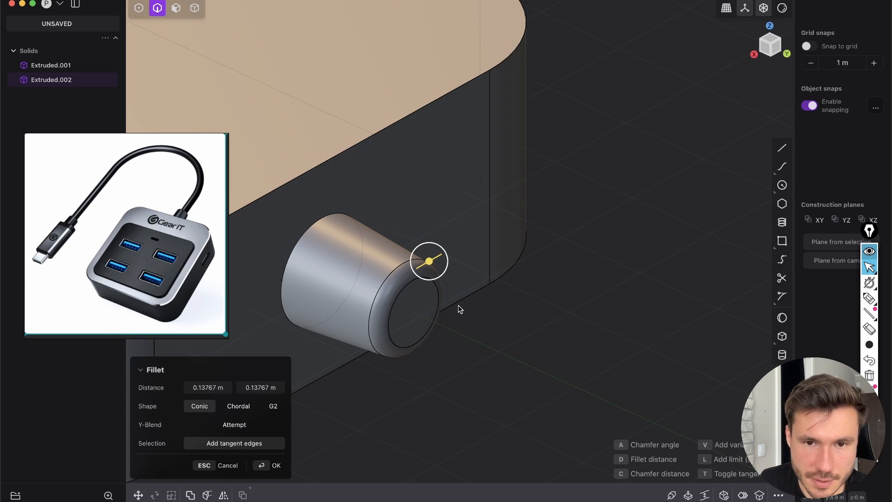
key("Return")
scroll(449, 269, "down", 10)
left_click(478, 223)
Switch to the top view with room around the hub and its cable stub for the cable path
middle_click_drag(360, 305, 608, 285)
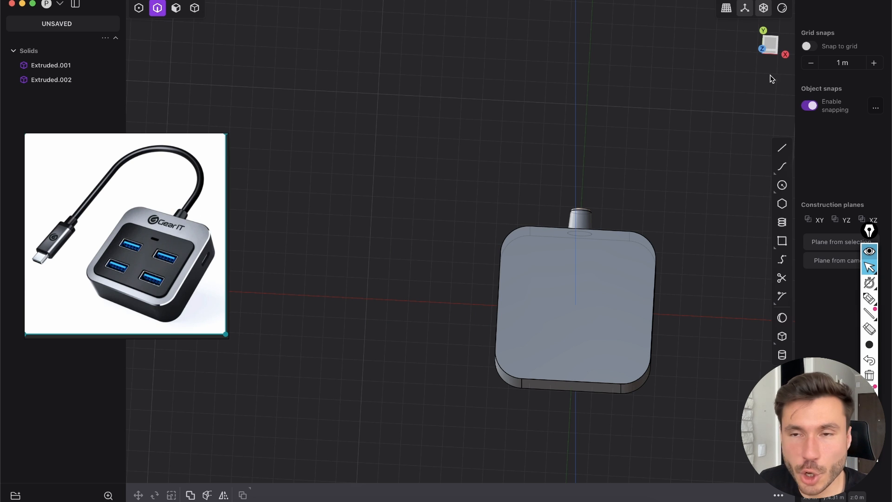
left_click(773, 44)
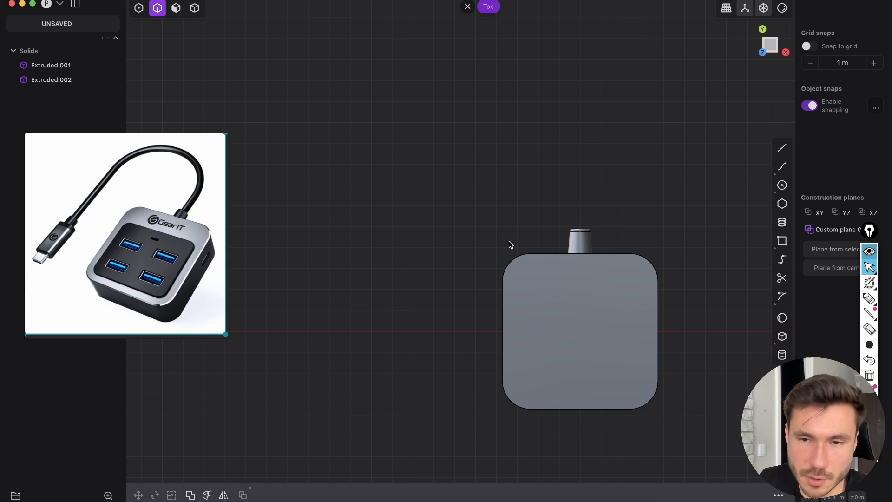
middle_click_drag(514, 314, 546, 281, "shift")
scroll(537, 261, "down", 1)
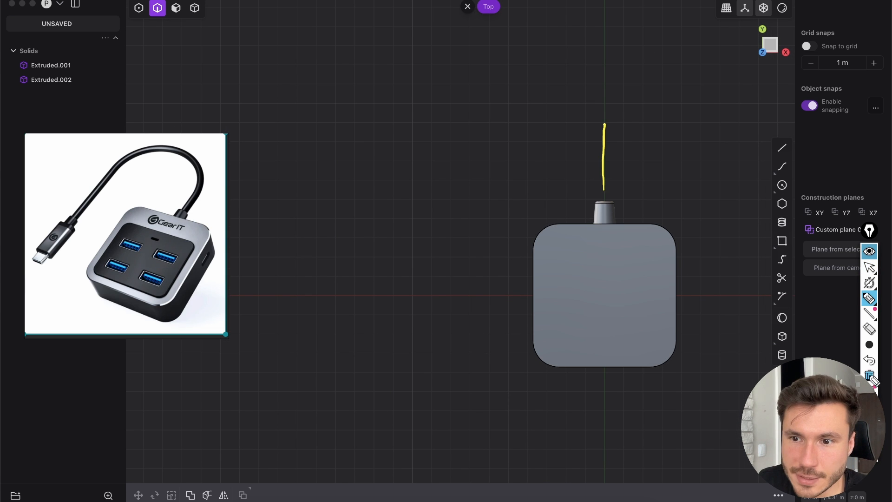
left_click(869, 360)
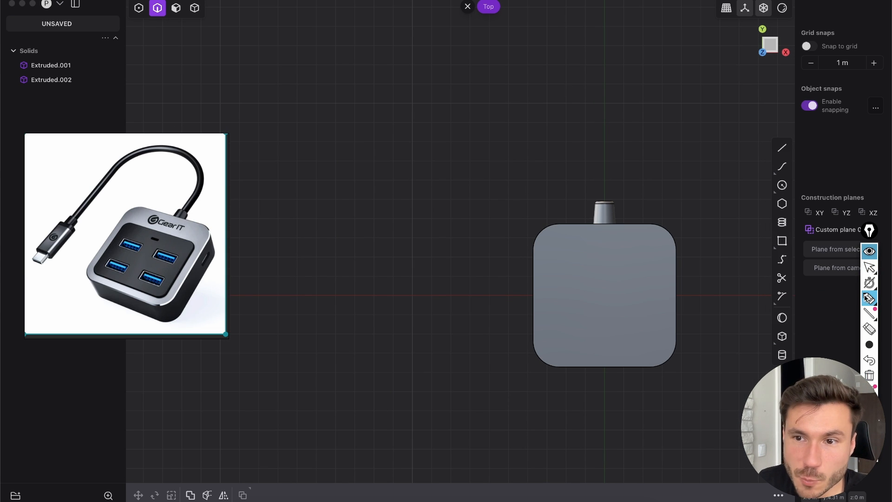
mouse_move(562, 45)
left_mouse_down()
mouse_move(496, 75)
mouse_move(534, 147)
mouse_move(602, 123)
mouse_move(581, 45)
mouse_move(551, 41)
left_mouse_up()
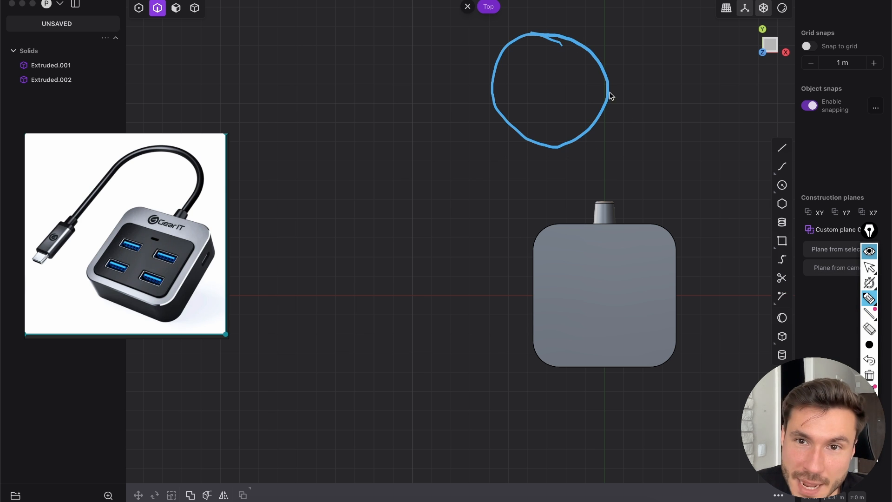
left_click_drag(609, 91, 604, 198)
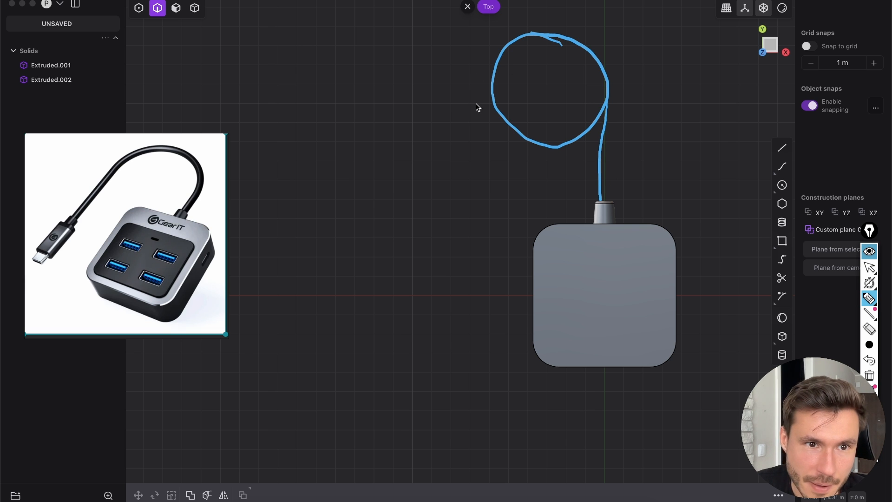
left_click_drag(494, 87, 479, 289)
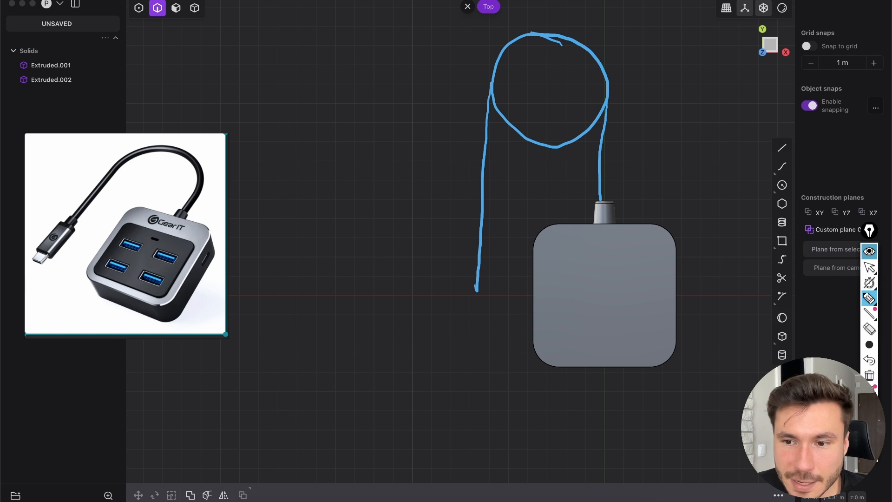
left_click_drag(503, 88, 493, 142)
left_click_drag(525, 108, 516, 151)
mouse_move(551, 120)
left_mouse_down()
mouse_move(545, 170)
mouse_move(572, 175)
left_mouse_up()
left_click_drag(587, 98, 595, 153)
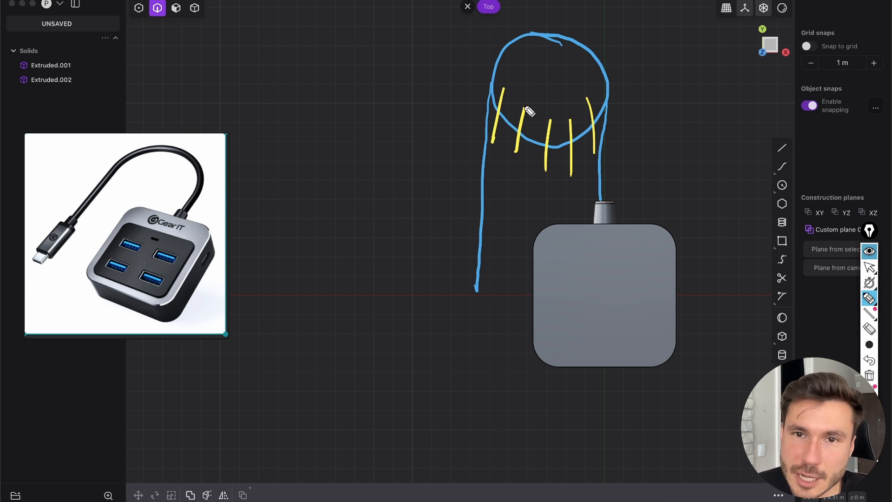
mouse_move(483, 282)
left_mouse_down()
mouse_move(495, 70)
mouse_move(549, 37)
mouse_move(601, 84)
mouse_move(603, 182)
left_mouse_up()
left_click_drag(483, 295, 474, 276)
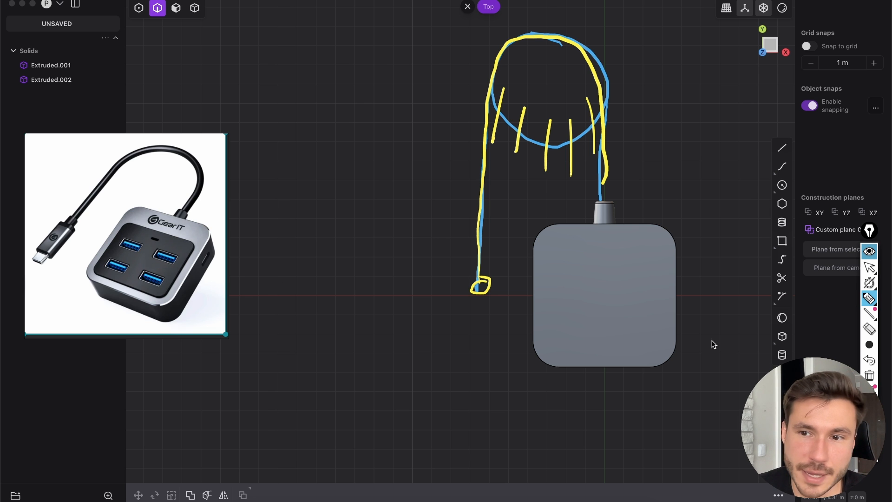
left_click(870, 376)
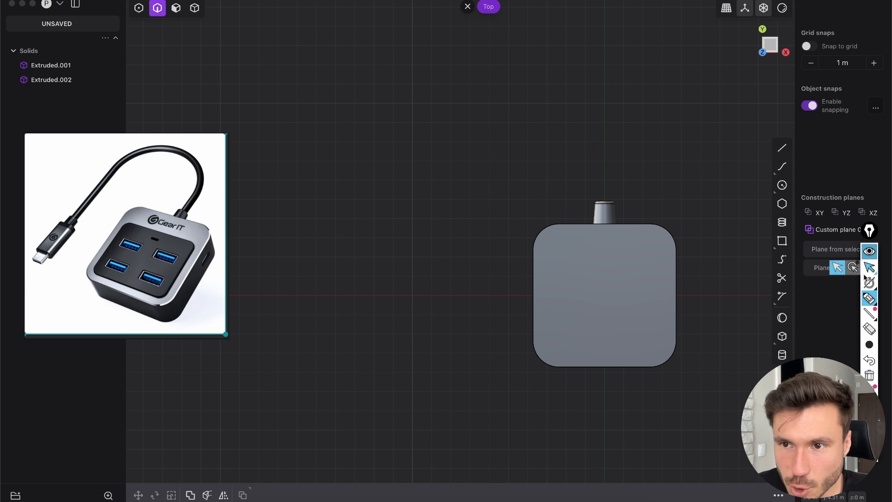
scroll(705, 91, "up", 4)
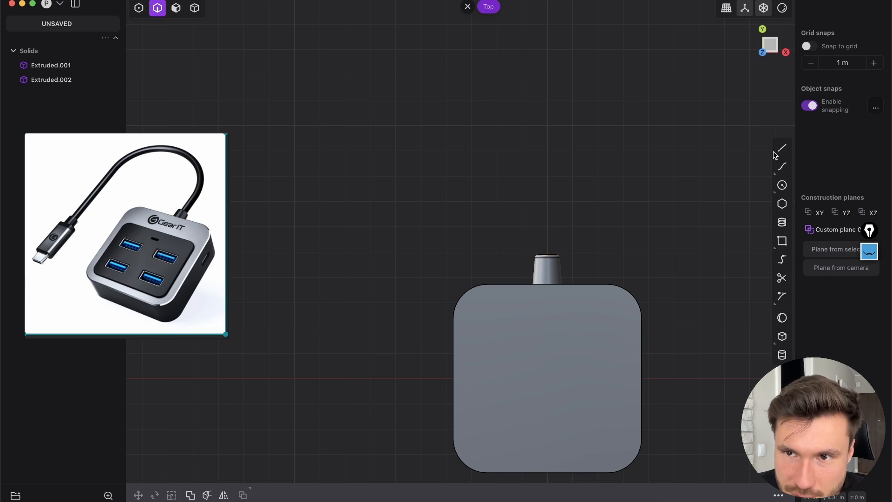
middle_click_drag(524, 168, 553, 217, "shift")
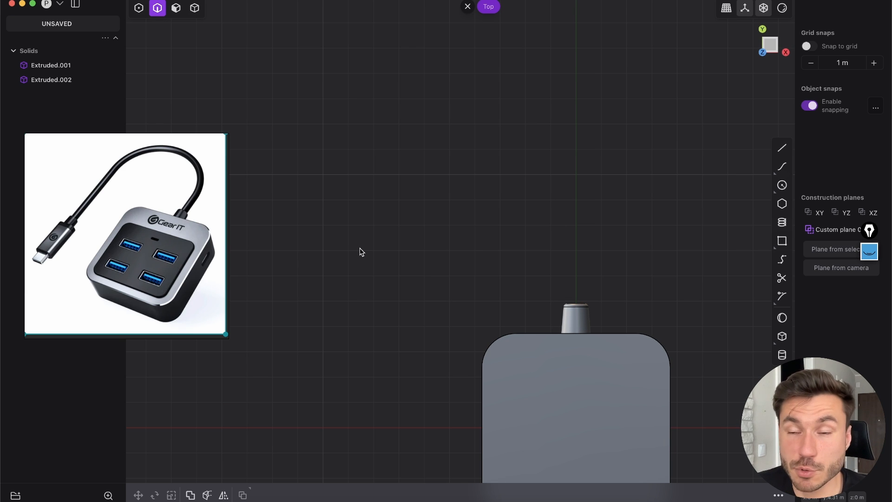
Draw a circle about 7.28 m in diameter beyond the cable stub, offset to the negative X side of its centreline
middle_click_drag(597, 178, 575, 166, "shift")
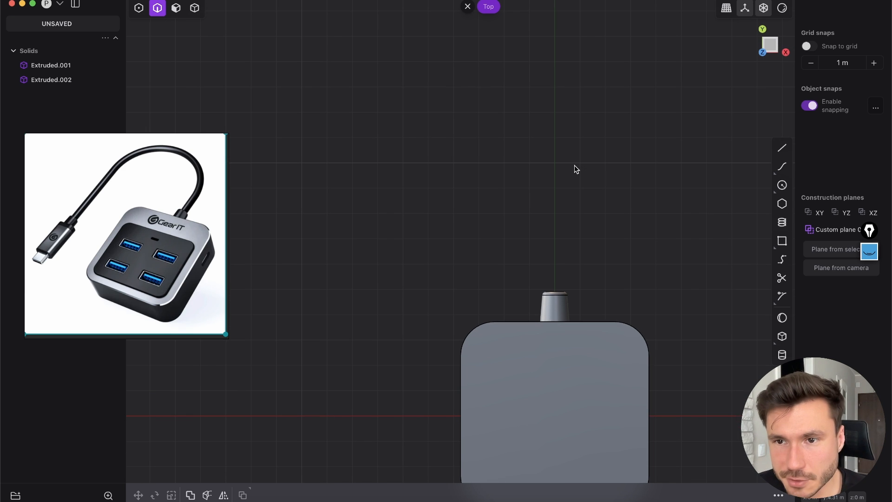
left_click(783, 186)
scroll(376, 141, "down", 1)
scroll(377, 141, "down", 1)
left_click(385, 132)
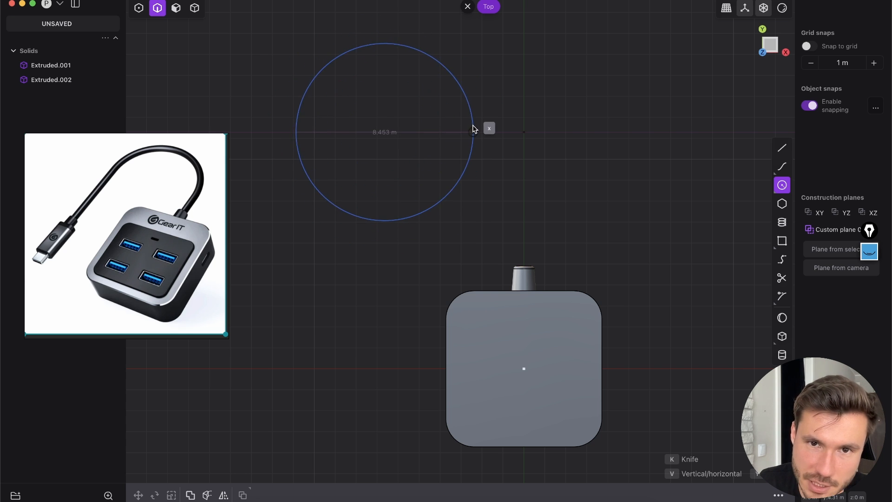
left_click(461, 132)
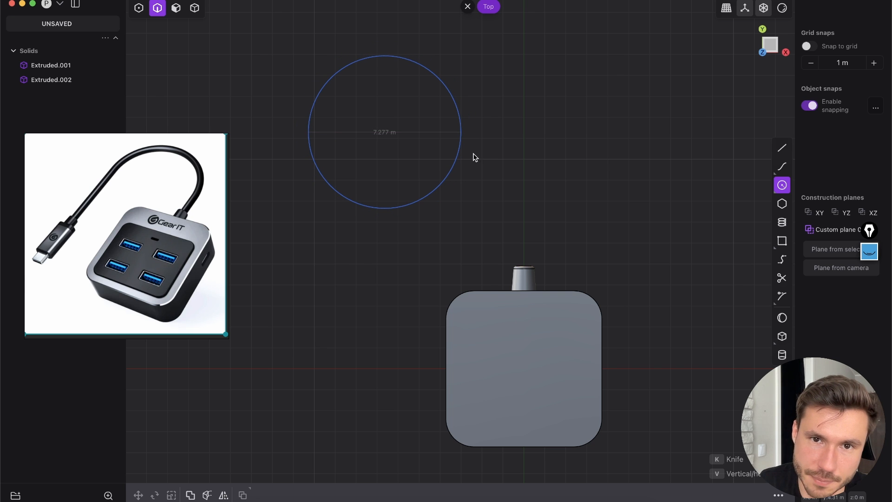
right_click(463, 133)
scroll(440, 129, "up", 1)
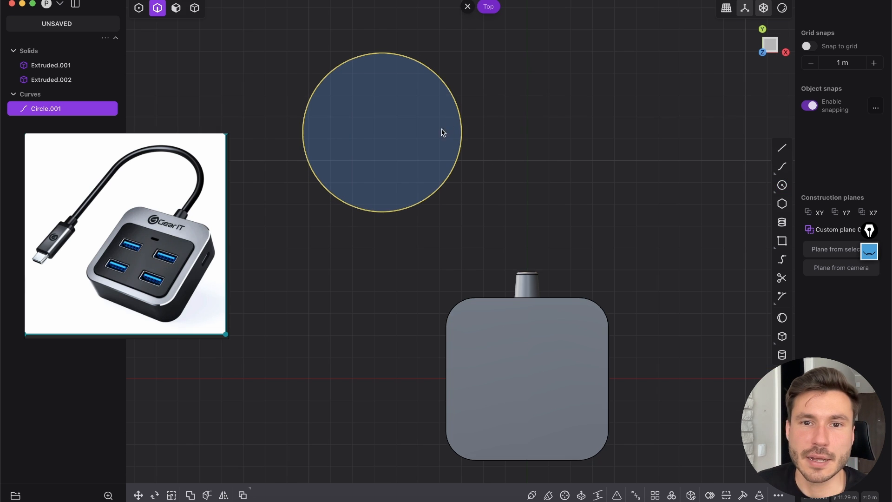
middle_click_drag(453, 140, 443, 145, "shift")
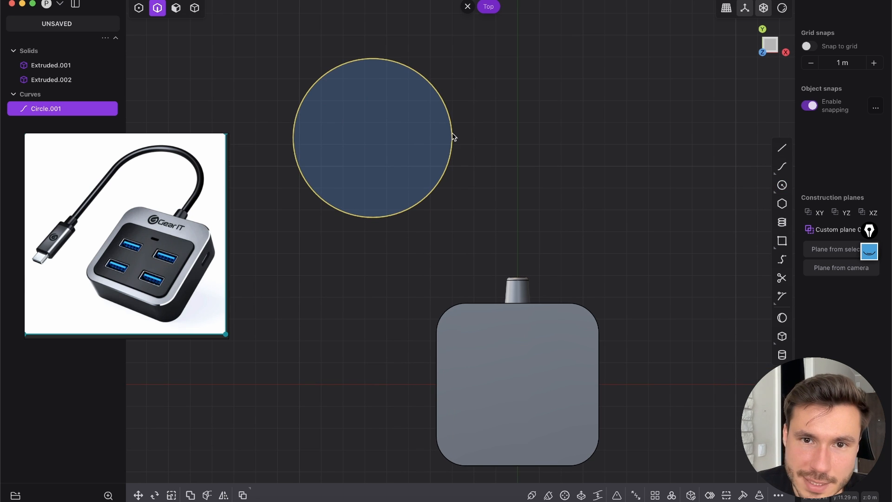
left_click(870, 256)
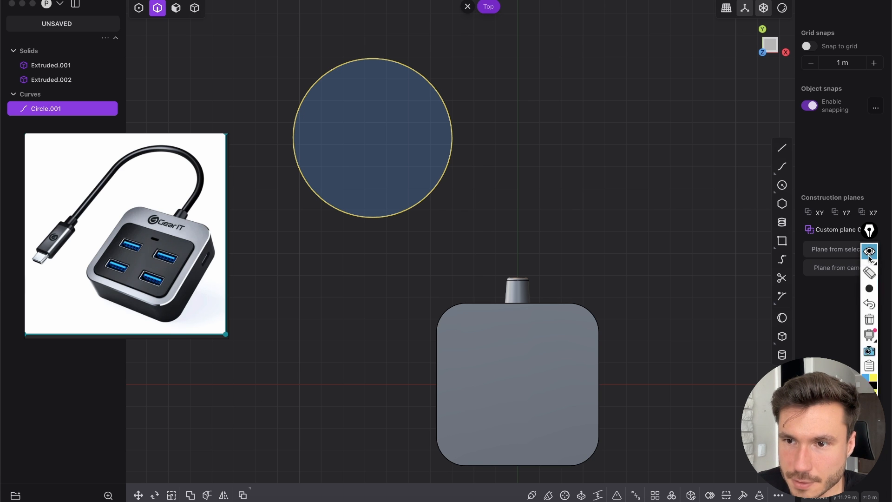
mouse_move(870, 299)
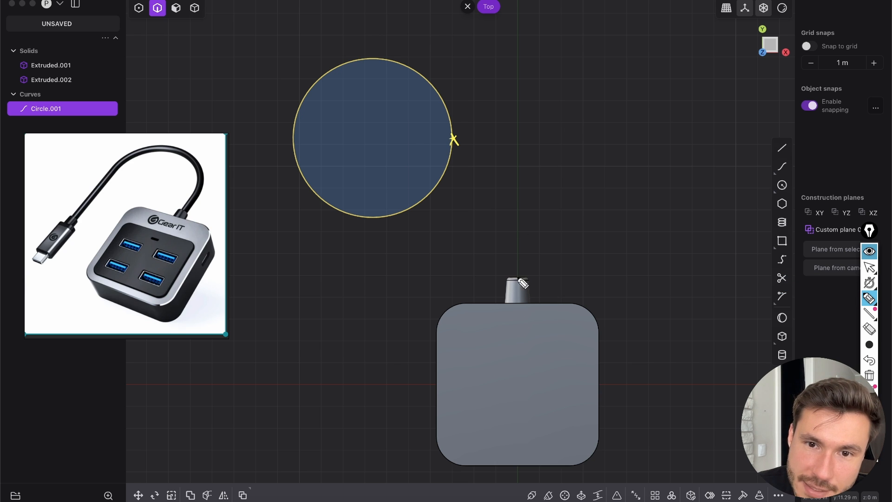
left_click_drag(518, 264, 517, 153)
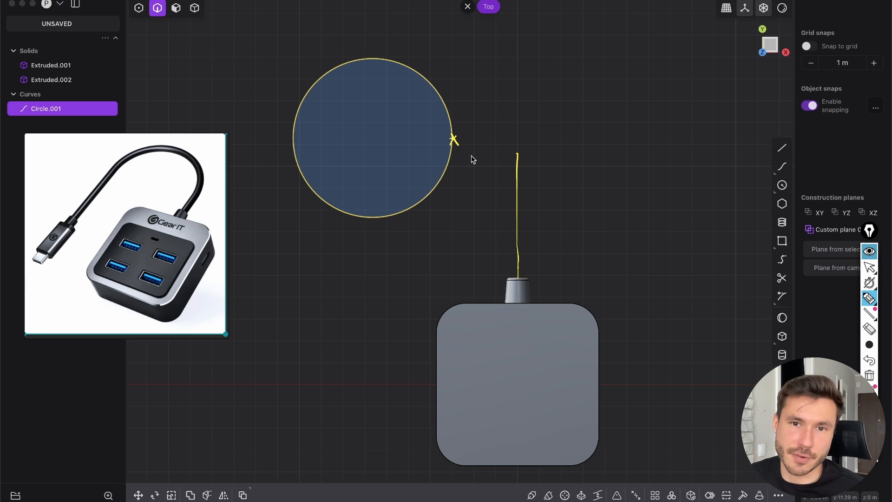
mouse_move(471, 106)
left_mouse_down()
mouse_move(457, 134)
mouse_move(510, 136)
left_mouse_up()
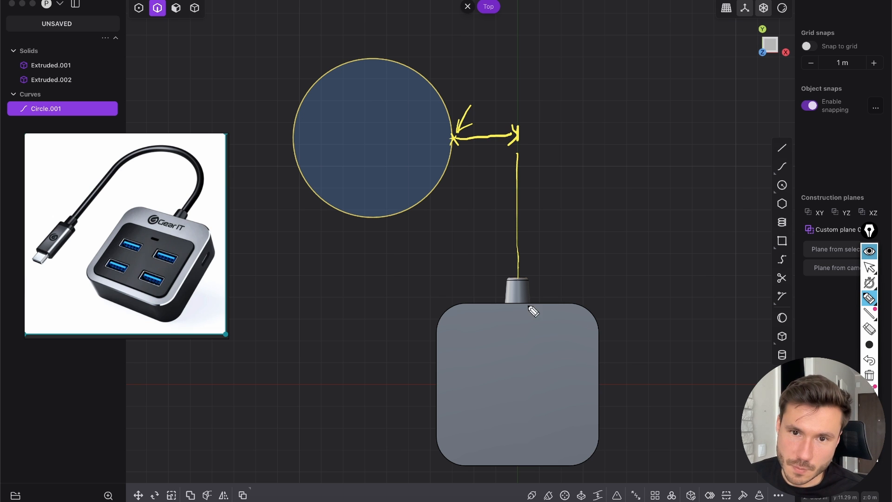
left_click_drag(522, 282, 522, 139)
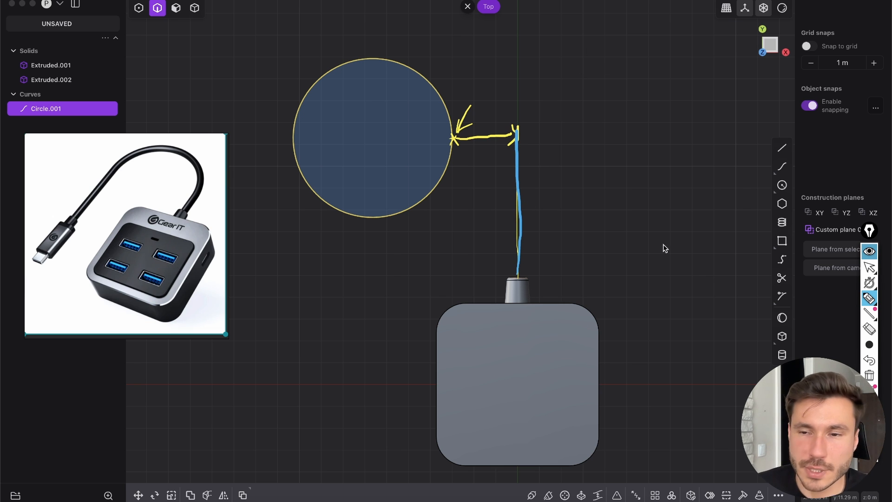
left_click(870, 268)
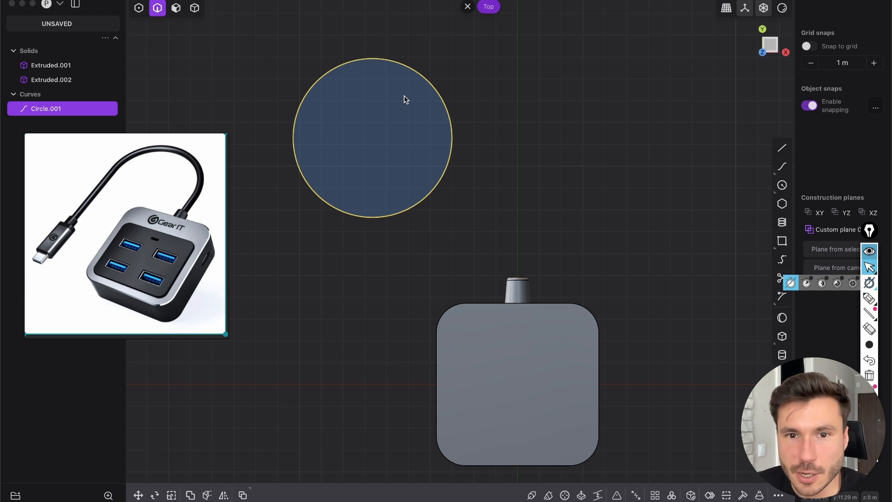
Try to align the circle's outer edge with the stub's centreline by moving it about 2.98 m along X
left_click(463, 160)
key("2")
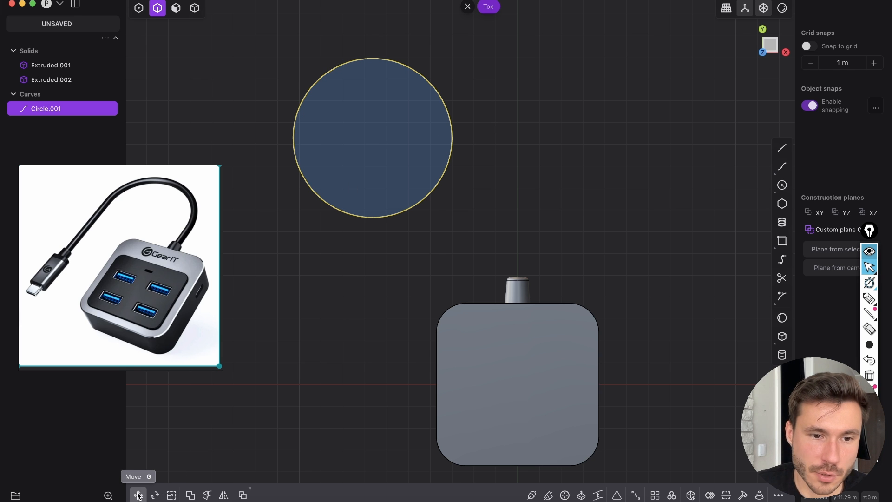
left_click(507, 85)
left_click(449, 105)
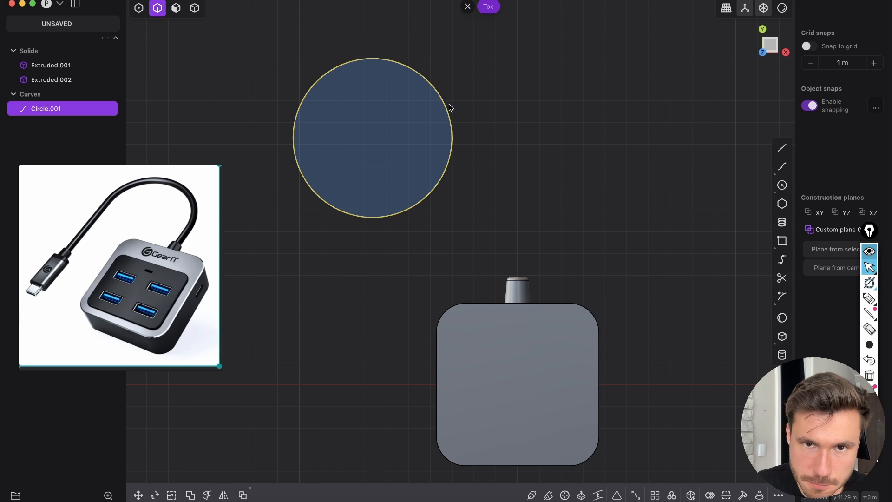
key("g")
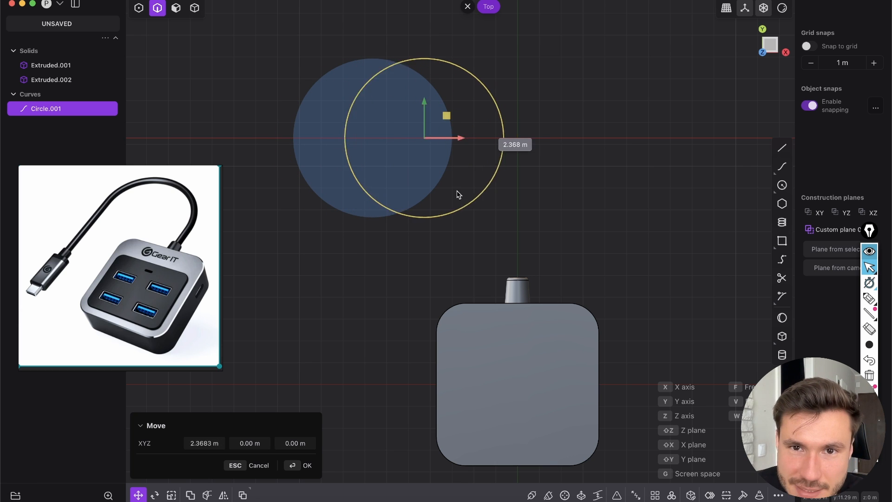
scroll(528, 151, "up", 2)
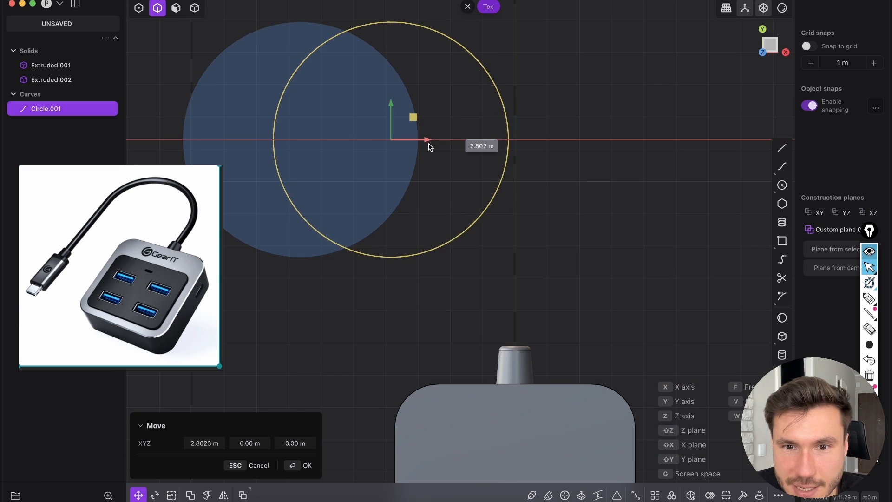
scroll(498, 166, "up", 5)
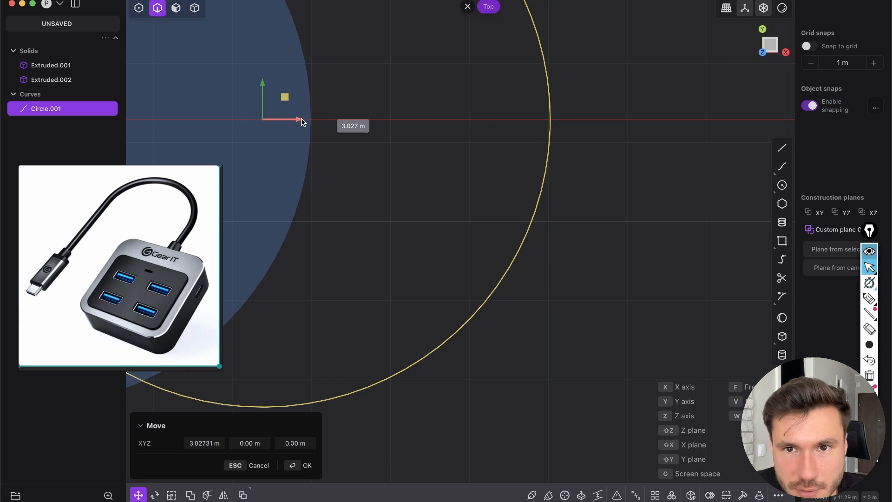
scroll(512, 121, "down", 3)
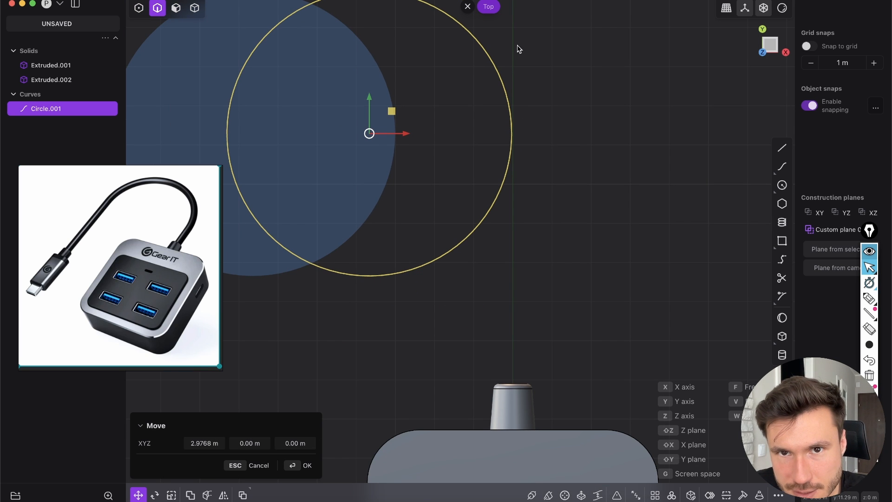
scroll(425, 102, "down", 3)
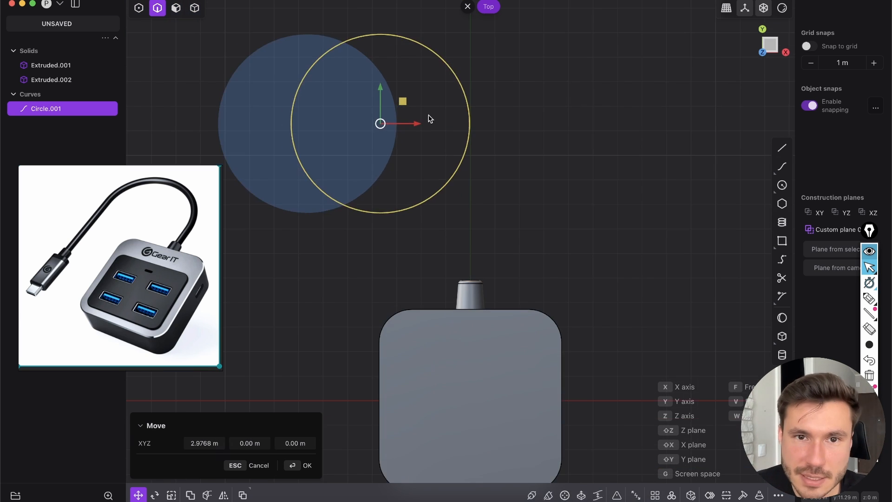
key("Escape")
middle_click_drag(340, 167, 382, 189, "shift")
scroll(383, 149, "down", 1)
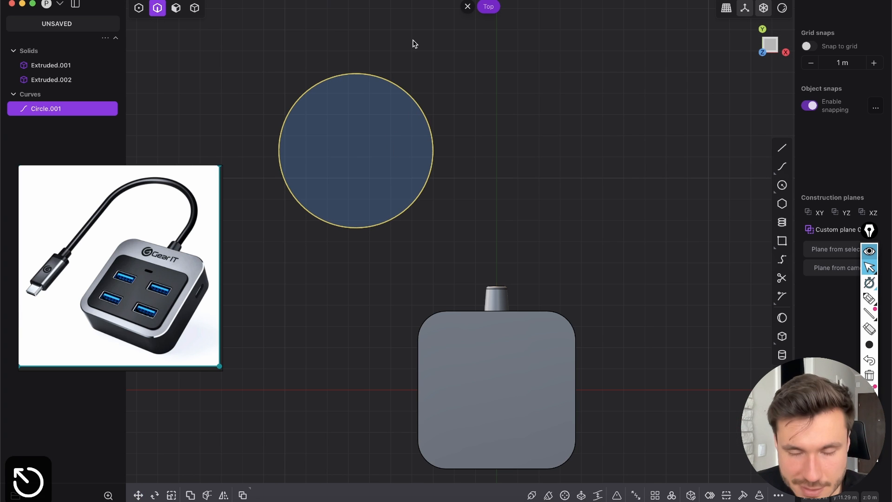
Move the circle freely by about 1.82 m in X and -0.42 m in Y, closer to the cable stub
key("g")
key("2")
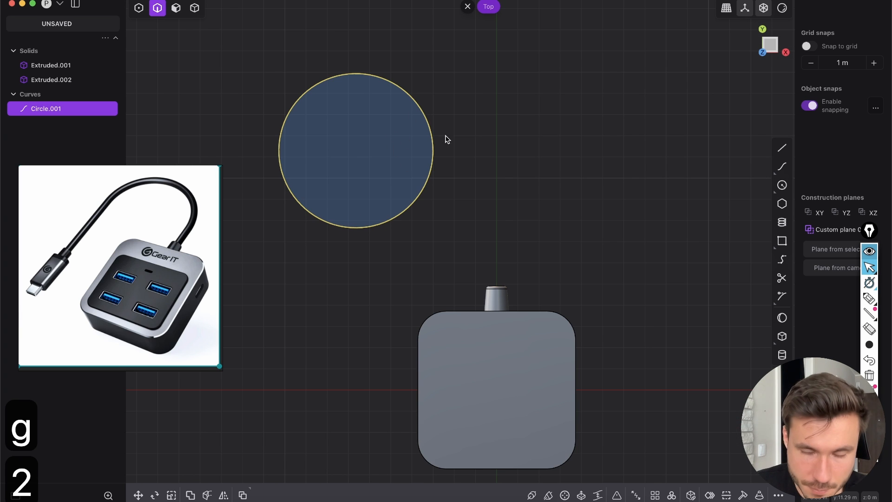
key("g")
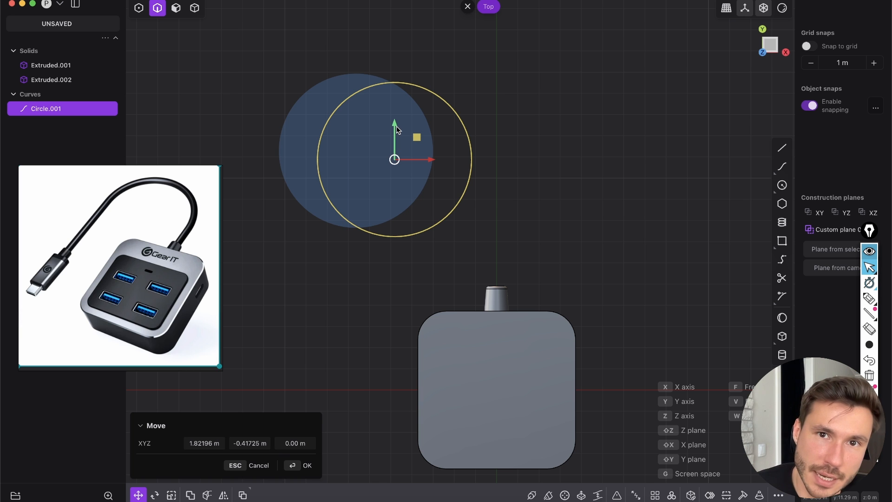
scroll(392, 144, "up", 4)
scroll(439, 171, "up", 3)
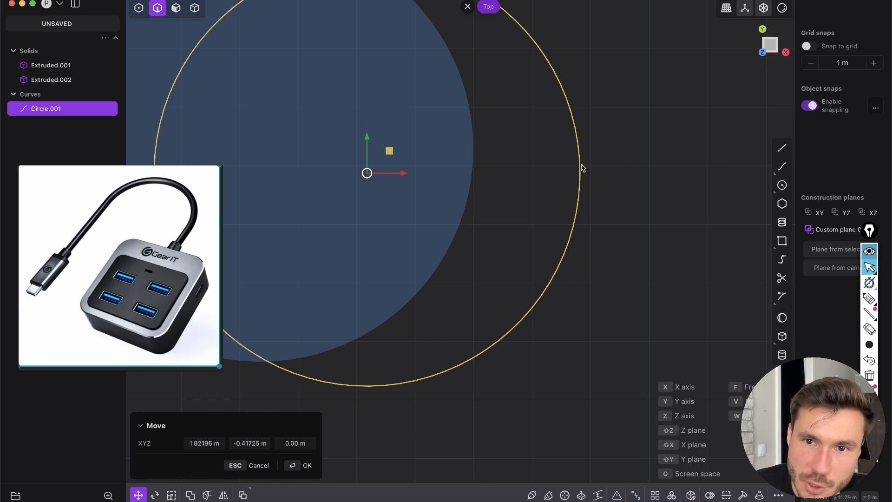
scroll(580, 165, "down", 5)
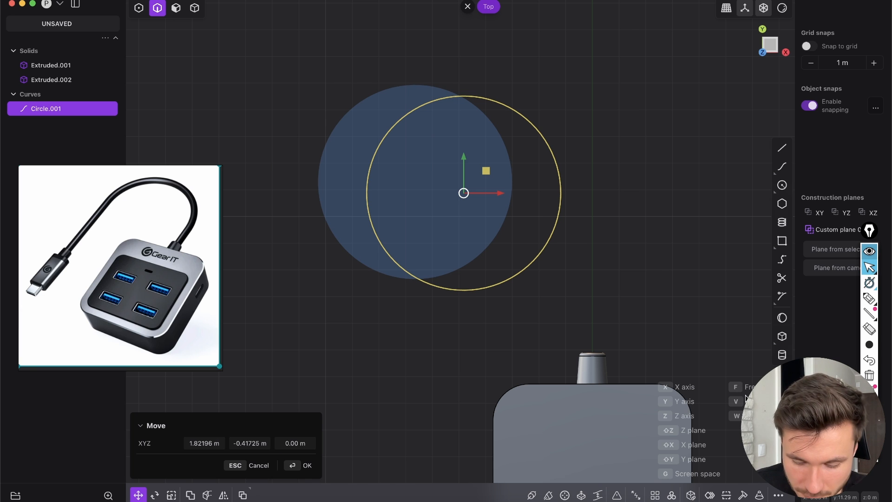
Relocate the Move pivot to the circle's edge point on its positive X side
key("v")
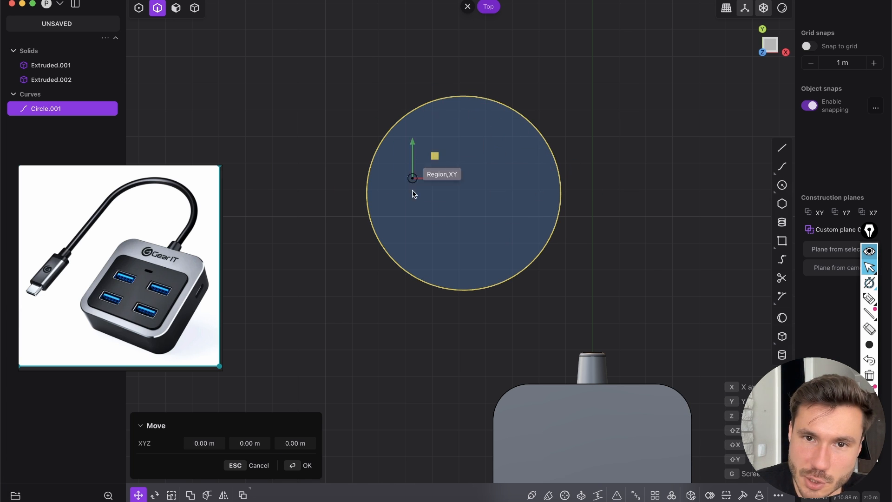
scroll(528, 196, "up", 5)
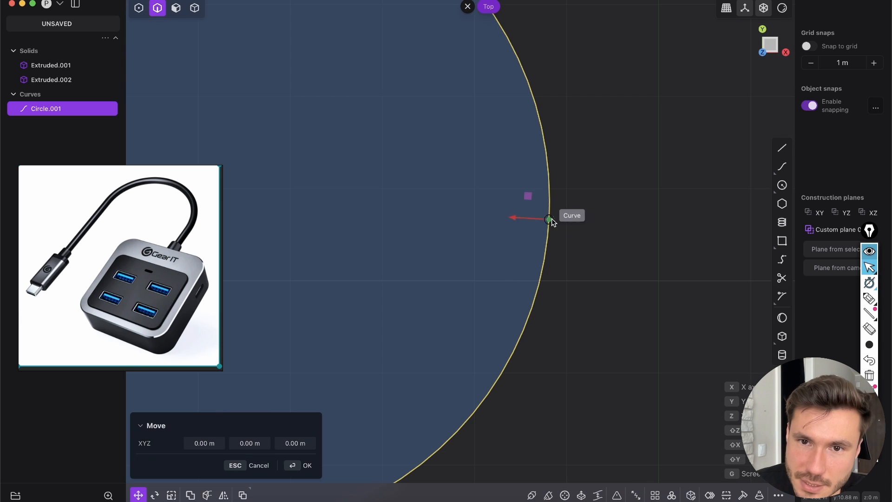
scroll(522, 231, "down", 5)
scroll(602, 180, "up", 2)
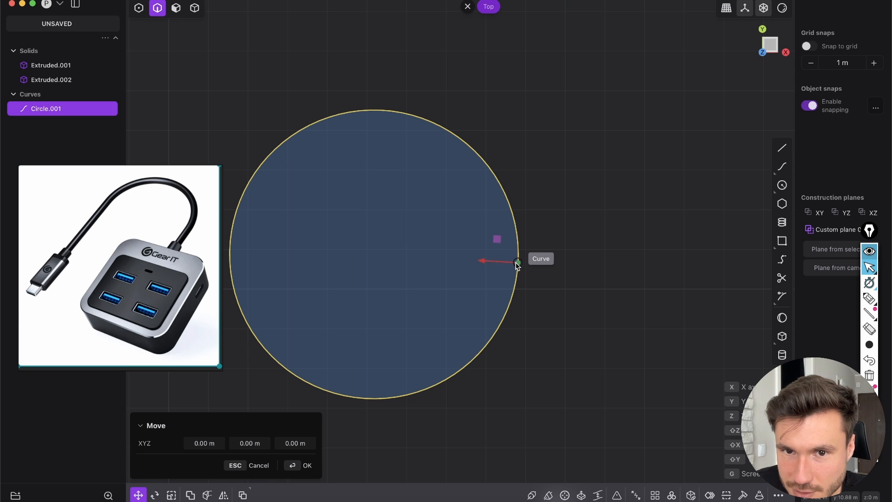
scroll(508, 284, "down", 5)
middle_click_drag(508, 283, 427, 195, "shift")
scroll(506, 214, "down", 2)
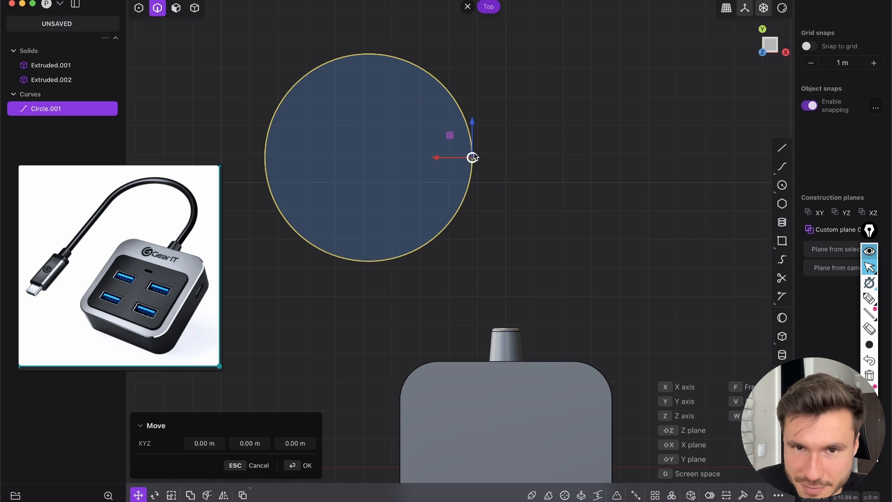
Move the circle about 1.185 m along X so its pivot snaps to the stub's centreline, and clear the selection
left_click_drag(437, 160, 507, 113)
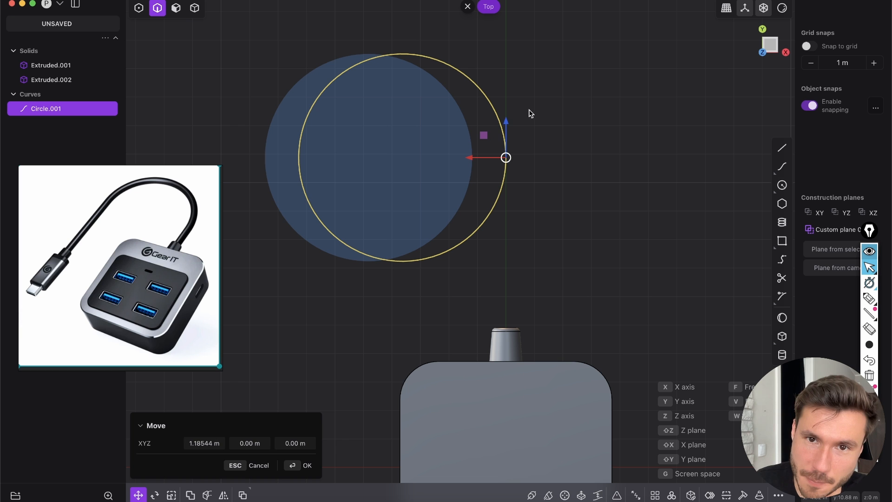
left_click(308, 467)
left_click(537, 259)
scroll(522, 249, "down", 3)
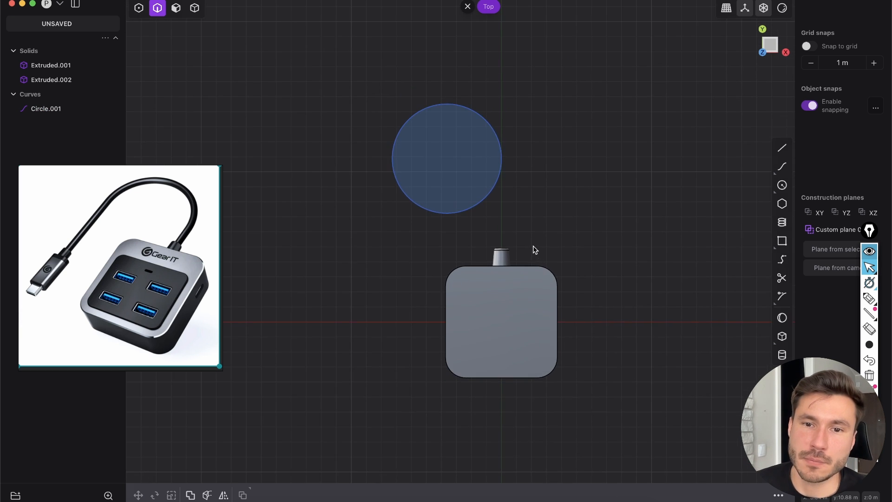
scroll(534, 255, "up", 2)
scroll(344, 251, "down", 2)
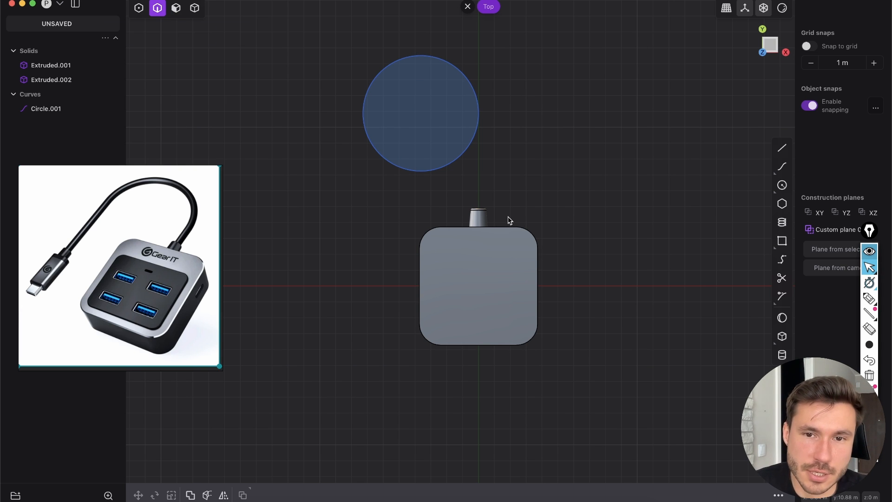
Try moving the hub body in solid selection mode by about 2.89 m in X and -1.86 m in Y, and undo it
left_click(194, 9)
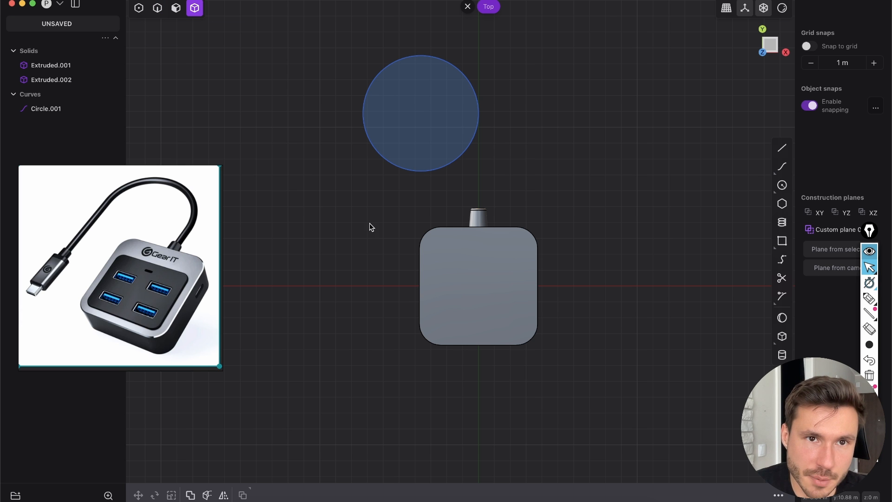
left_click(484, 284)
scroll(448, 234, "down", 3)
middle_click_drag(455, 233, 468, 197, "shift")
scroll(451, 200, "up", 5)
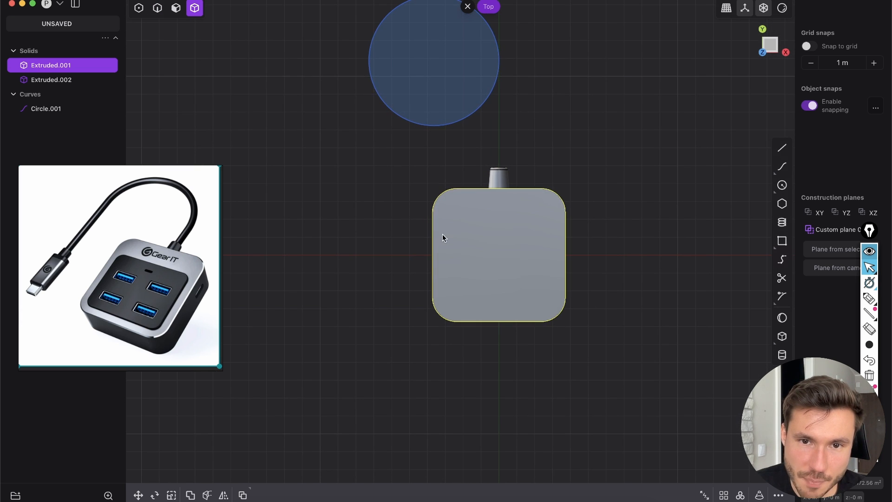
key("g")
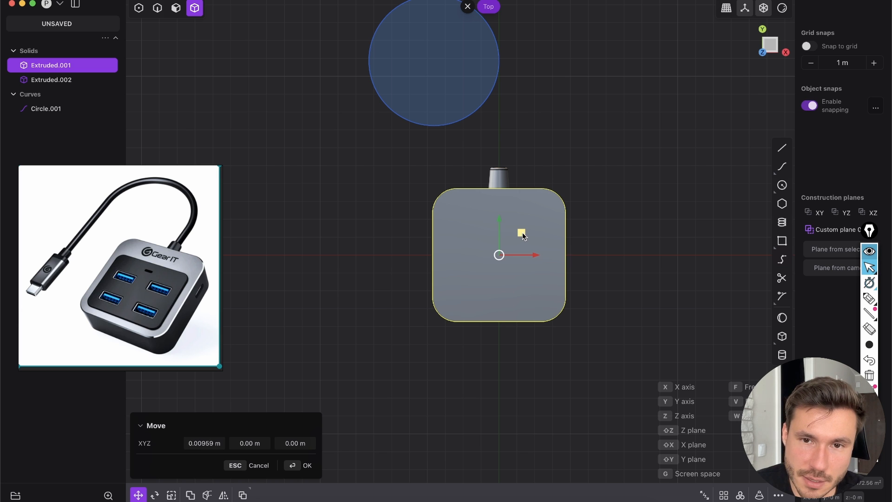
left_click_drag(522, 236, 516, 282)
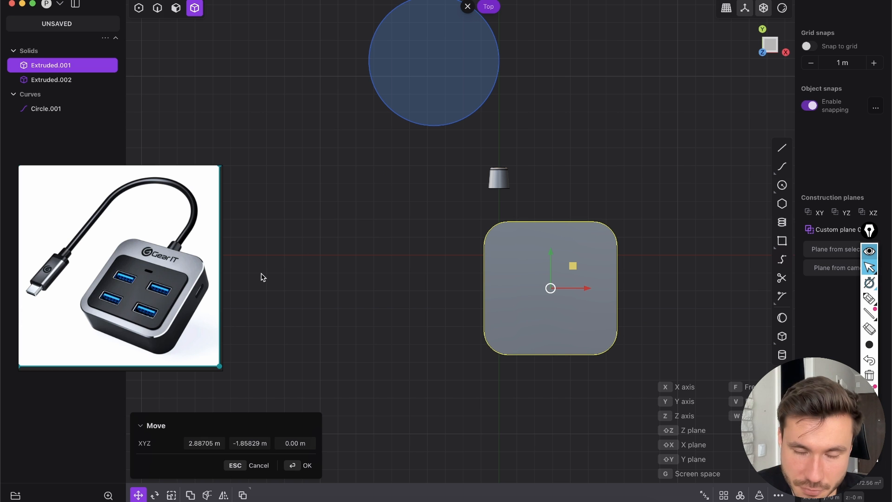
key("super+z")
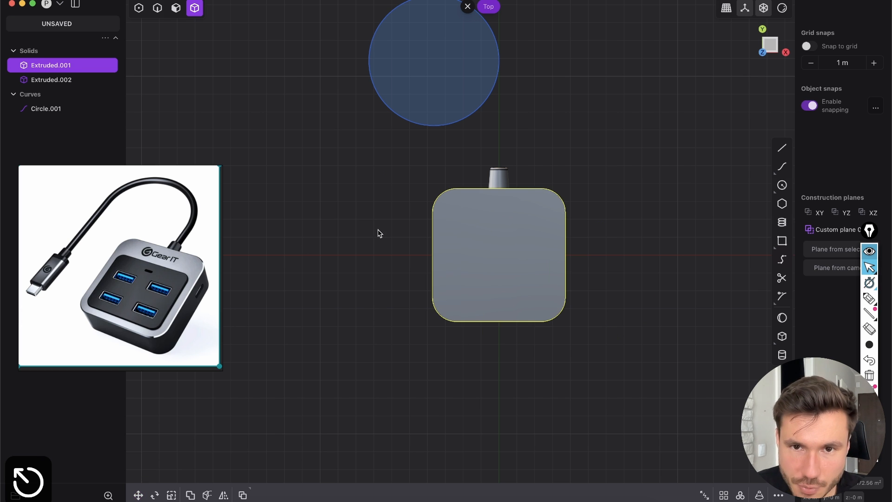
Clear the hub body selection and examine how the circle's edge lines up with the cable stub
left_click(518, 103)
right_click_drag(501, 140, 496, 209)
scroll(487, 185, "up", 5)
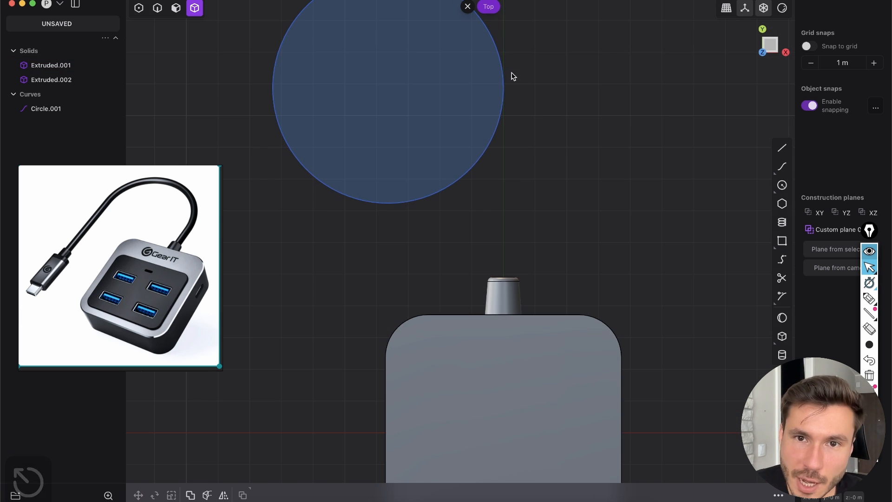
right_click_drag(503, 96, 496, 154)
scroll(497, 155, "up", 9)
scroll(512, 133, "down", 10)
right_click_drag(529, 187, 494, 171)
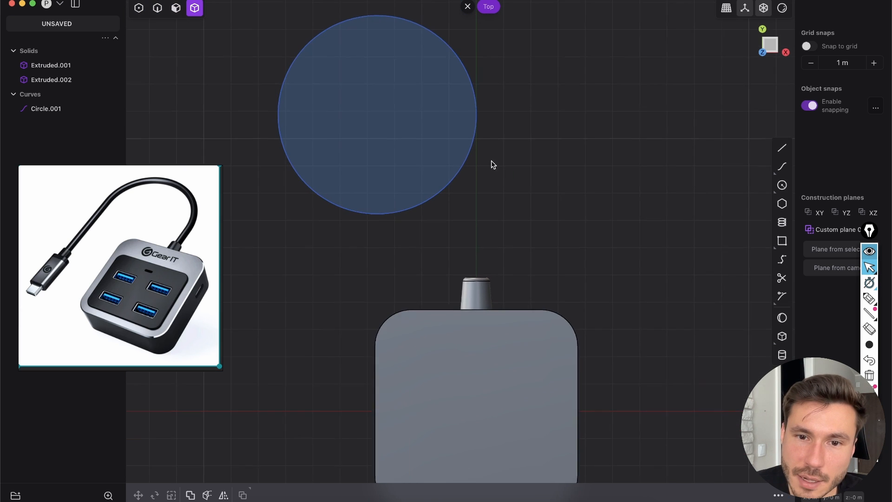
scroll(497, 177, "up", 3)
Draw a straight line along Y from the circle's edge point on its positive X side to the centre of the stub's tip
left_click(782, 148)
scroll(470, 111, "up", 5)
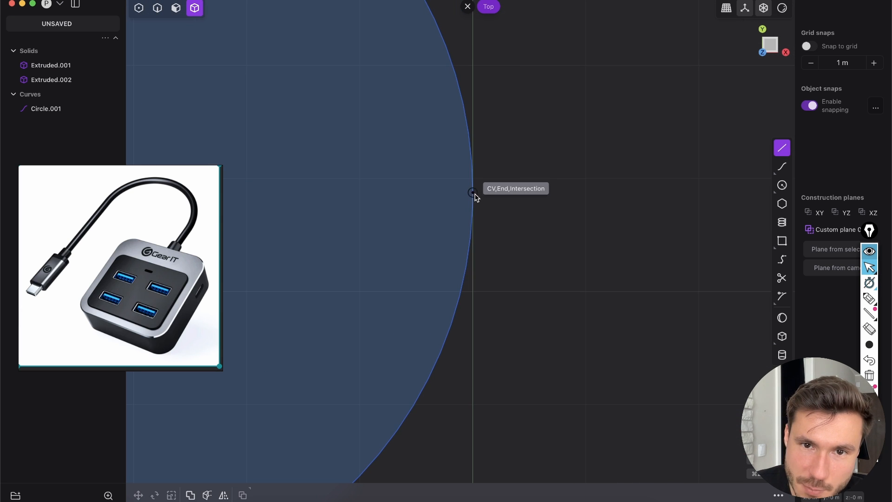
scroll(473, 197, "up", 2)
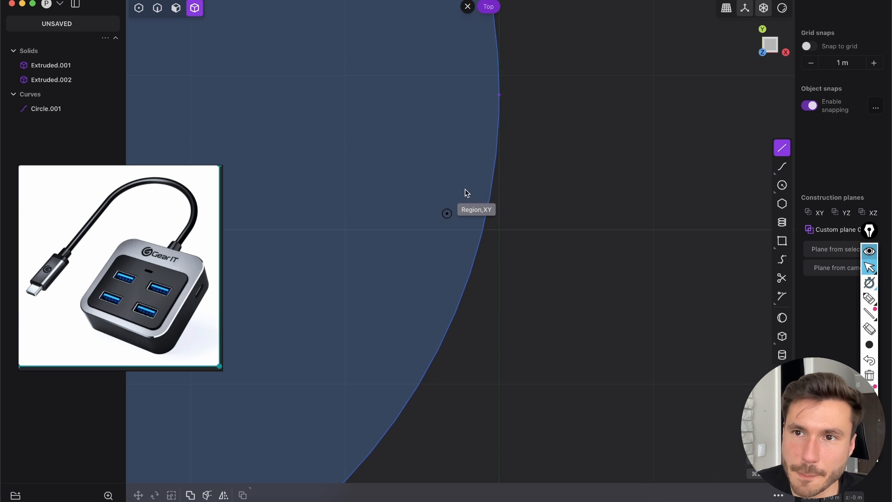
scroll(466, 193, "down", 5)
scroll(482, 193, "up", 3)
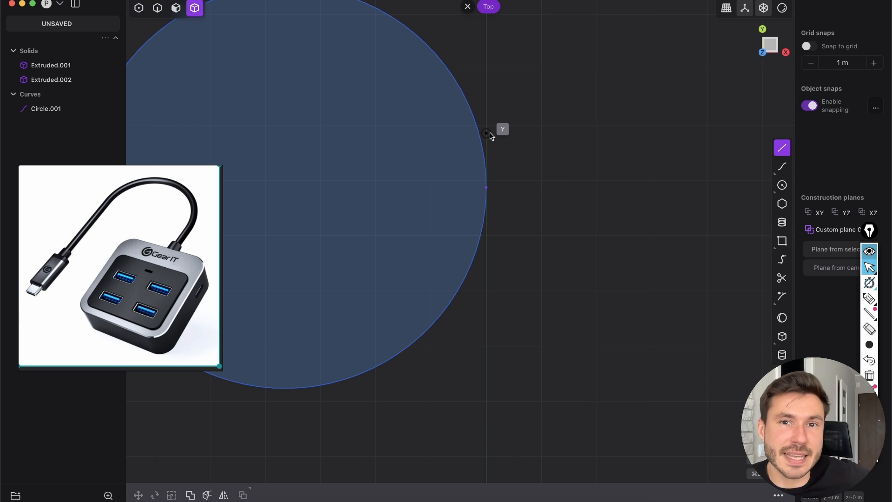
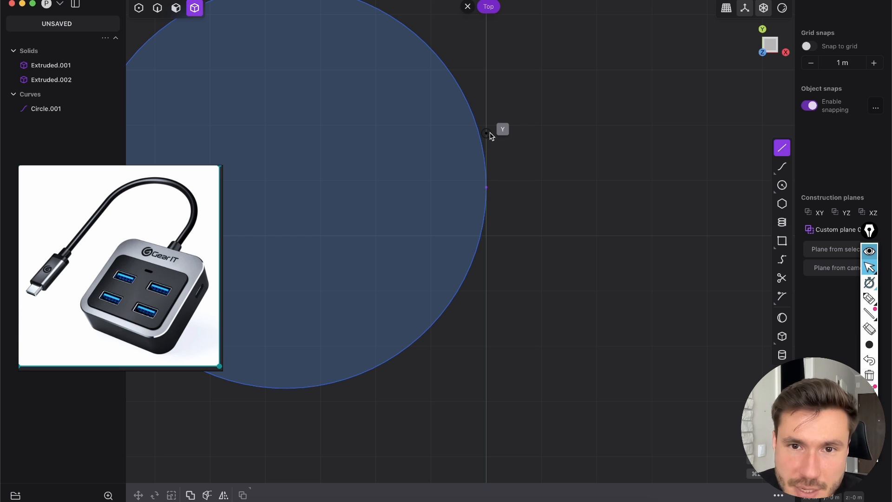
scroll(456, 267, "up", 5)
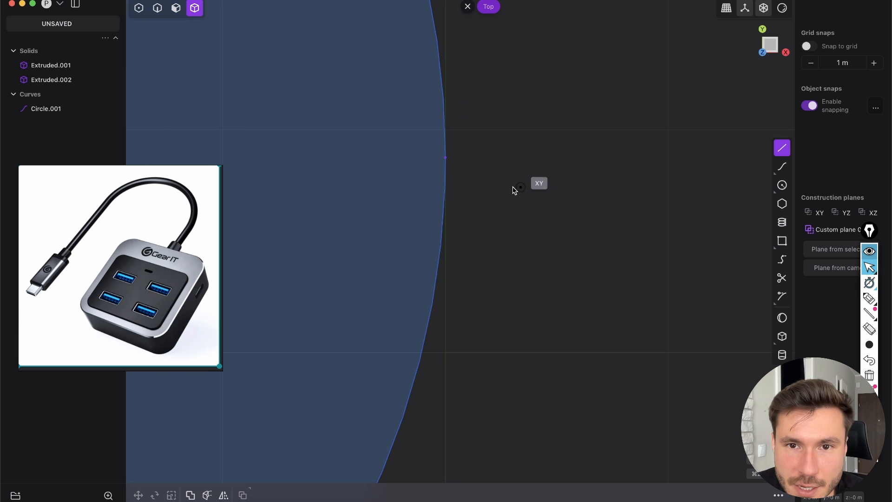
left_click(426, 181)
scroll(514, 171, "down", 5)
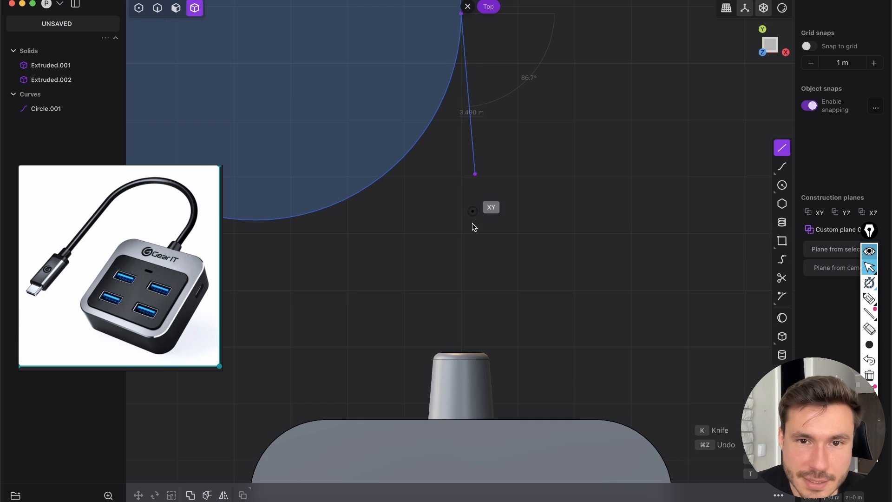
middle_click_drag(470, 283, 454, 195, "shift")
scroll(447, 263, "up", 5)
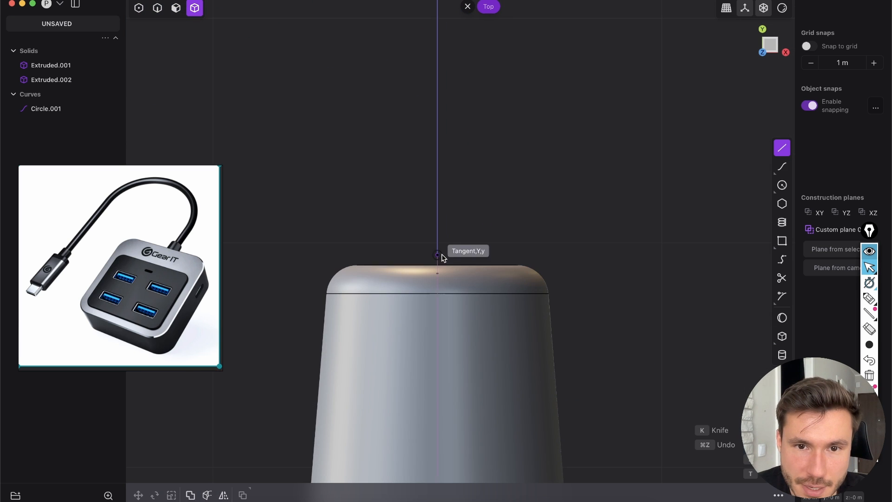
left_click(437, 266)
right_click(435, 257)
scroll(432, 251, "down", 8)
Enable all selection types, select the circle and the cable stub in turn, and return to the top view
middle_click_drag(400, 240, 294, 175)
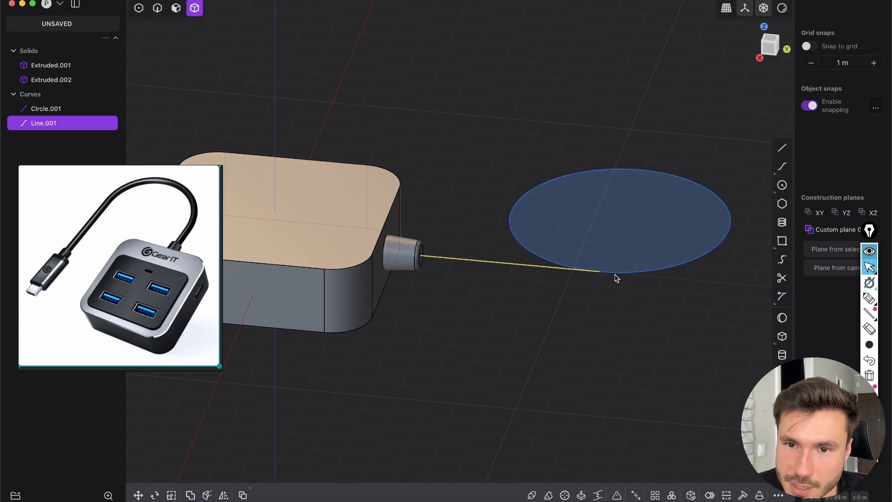
left_click(650, 270)
key("2")
key("1")
key("Tab")
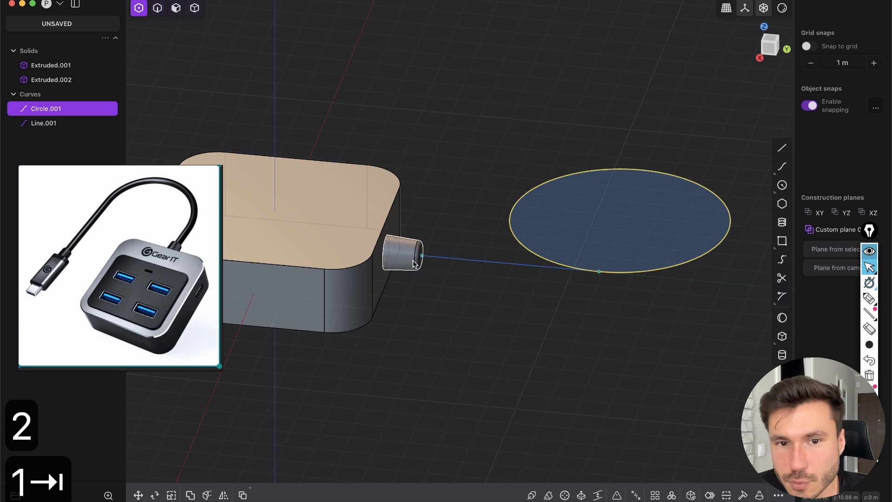
left_click(413, 261)
middle_click_drag(414, 227, 472, 273)
left_click(274, 498)
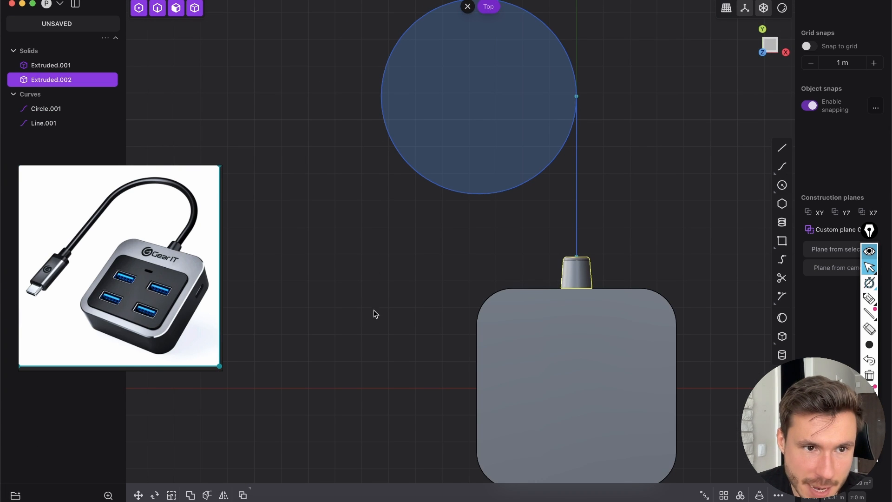
Draw a second line about 9.5 m long along negative Y from the circle's edge point on its negative X side
left_click(782, 149)
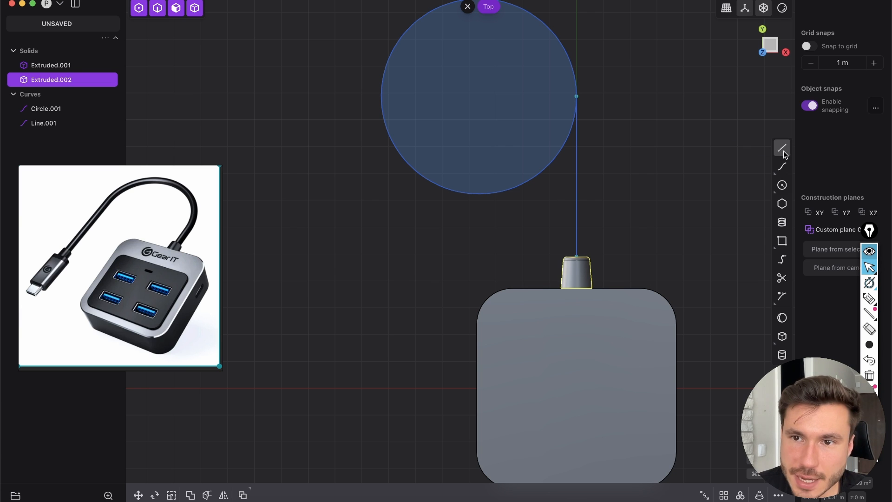
left_click(381, 96)
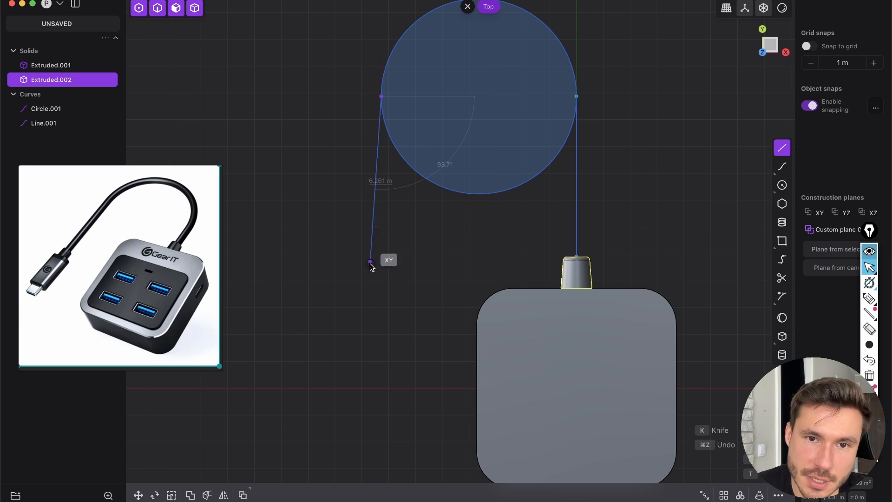
middle_click_drag(351, 328, 335, 270, "shift")
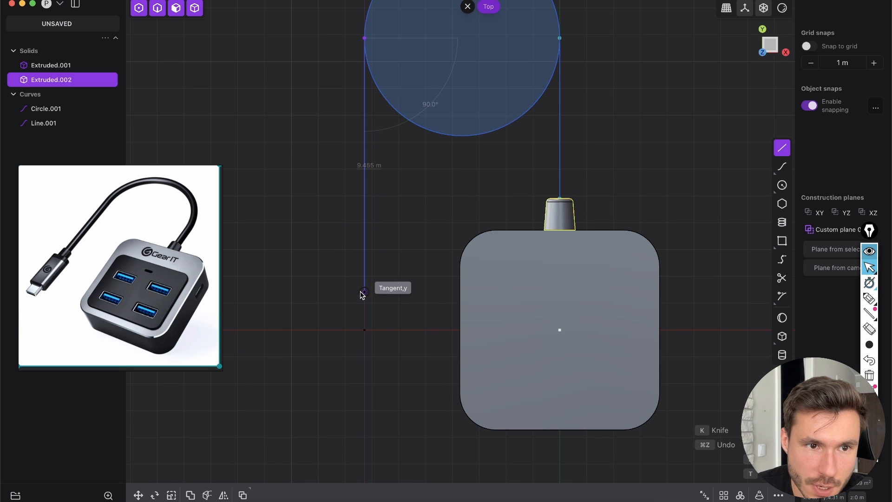
left_click(364, 293)
key("Escape")
middle_click_drag(615, 110, 508, 208)
key("KP_7")
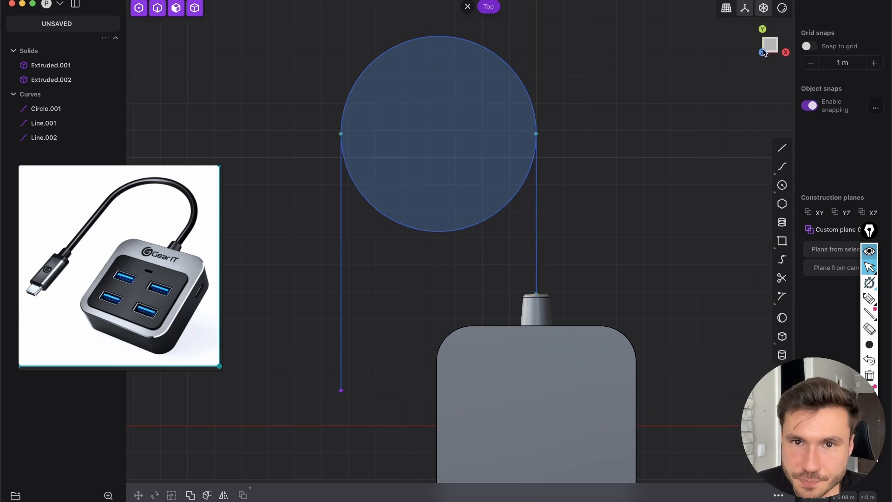
Switch to edge selection, select the circle together with both tangent lines, and clear the selection
key("2")
left_click(537, 191)
left_click(514, 195, "shift")
left_click(342, 200, "shift")
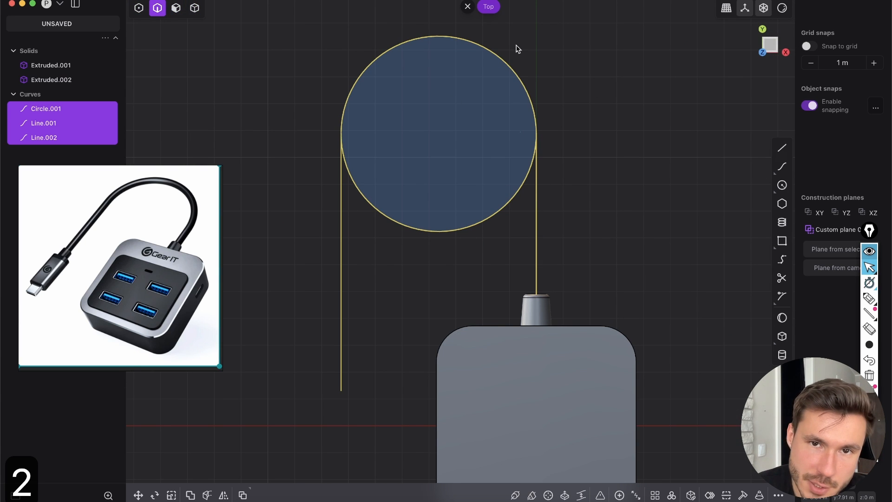
left_click(319, 238)
Trim away the circle's lower half between the two tangent lines, leaving a continuous U-shaped cable path
scroll(418, 249, "down", 2)
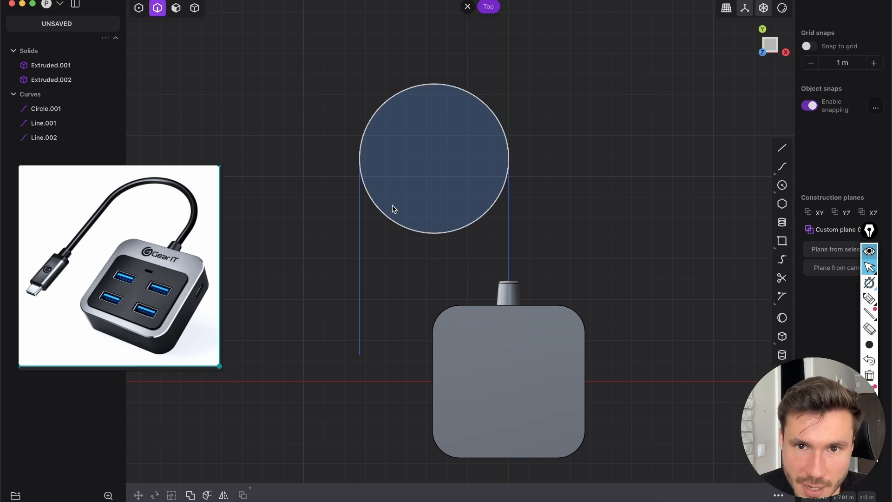
middle_click_drag(496, 239, 525, 230, "shift")
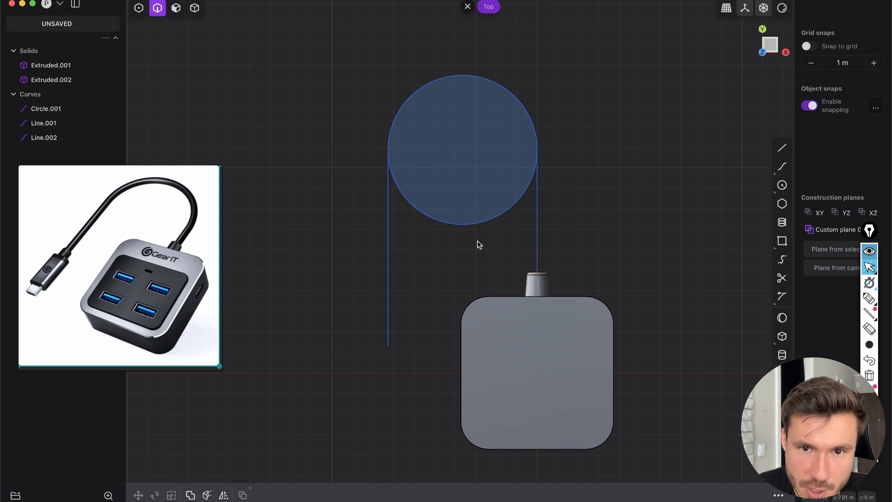
scroll(532, 233, "up", 1)
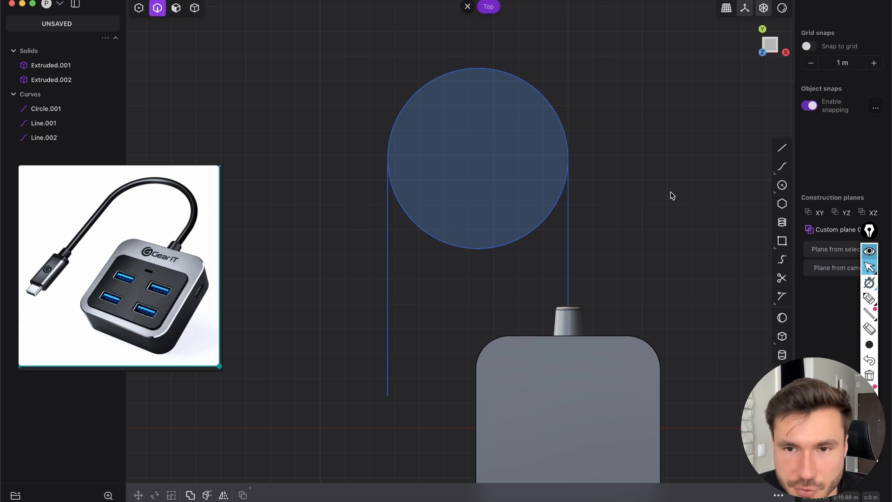
left_click(782, 278)
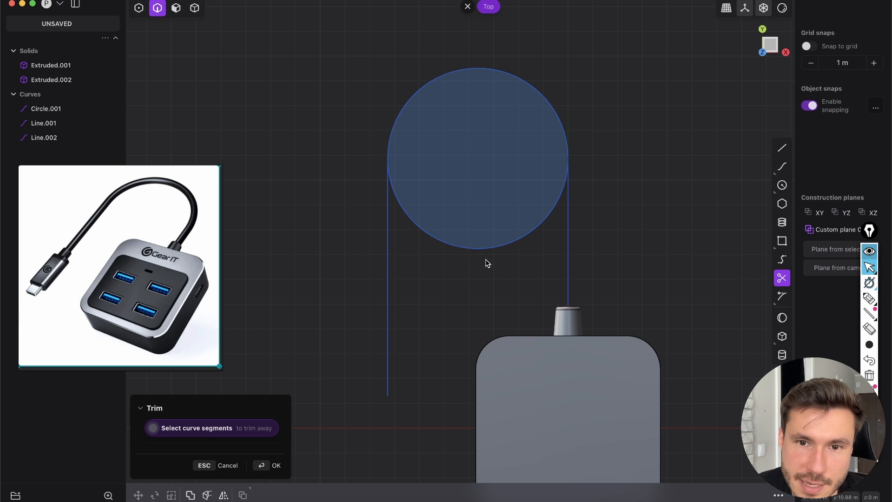
scroll(384, 154, "up", 3)
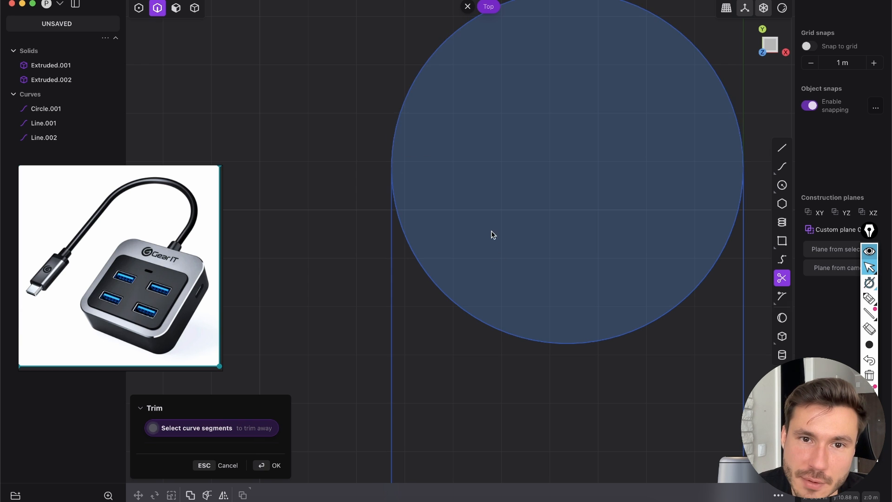
scroll(495, 253, "down", 3)
left_click(505, 236)
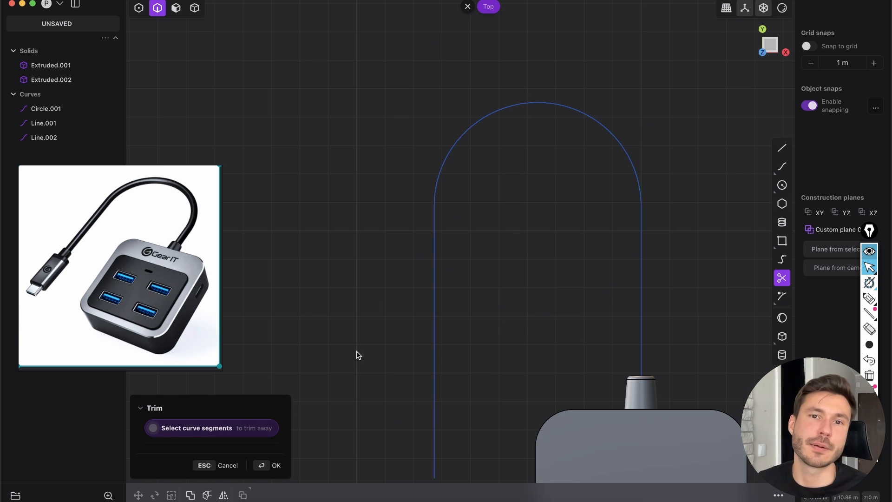
left_click(276, 465)
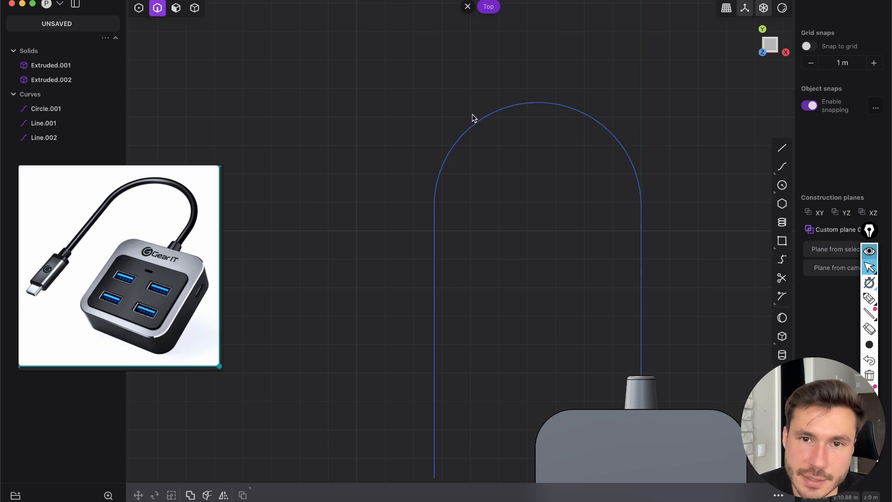
Draw an upright rectangle in the empty area on the cable path's negative X side and clear its selection
middle_click_drag(378, 242, 493, 313, "shift")
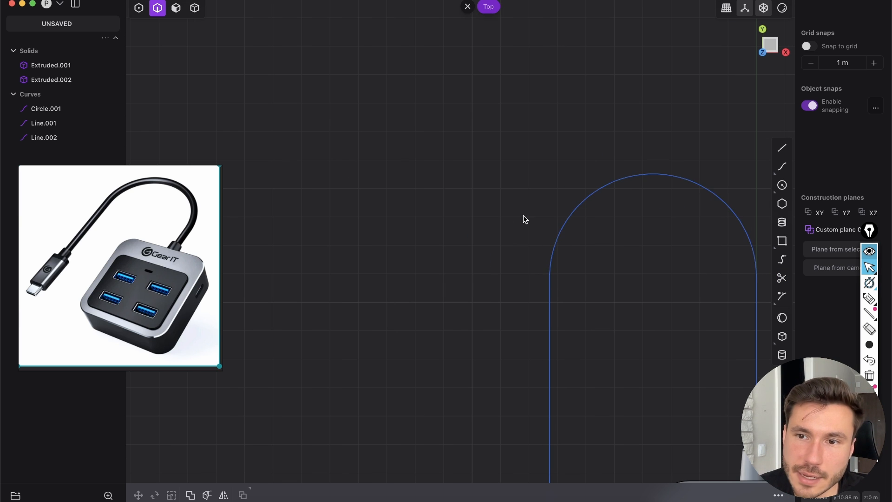
middle_click_drag(450, 256, 503, 317, "shift")
left_click(782, 241)
left_click(360, 176)
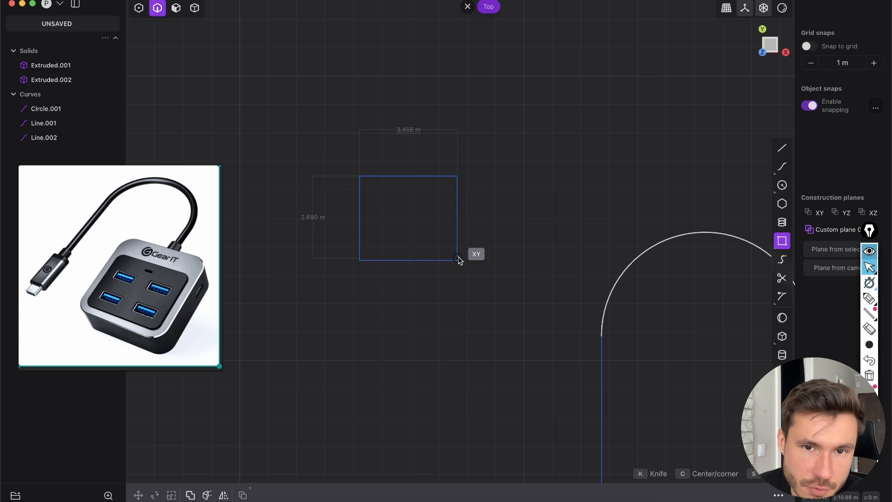
left_click(450, 295)
key("slash")
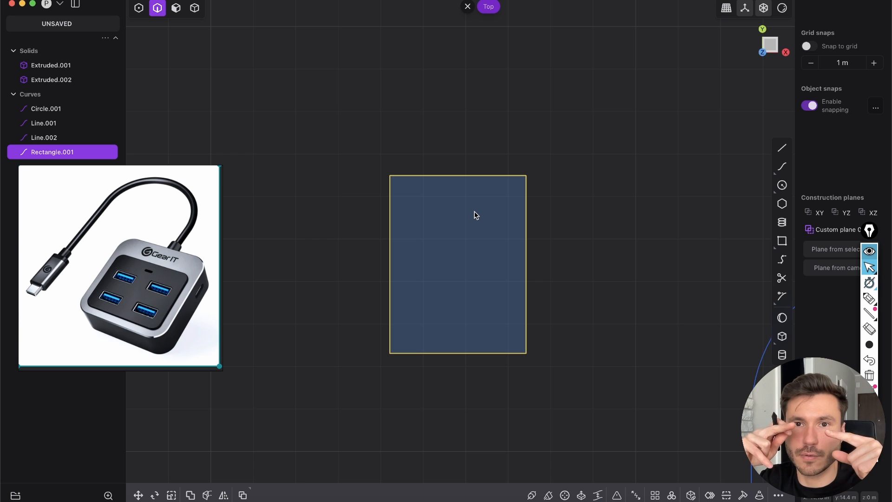
middle_click_drag(438, 246, 449, 200, "shift")
scroll(448, 197, "up", 1)
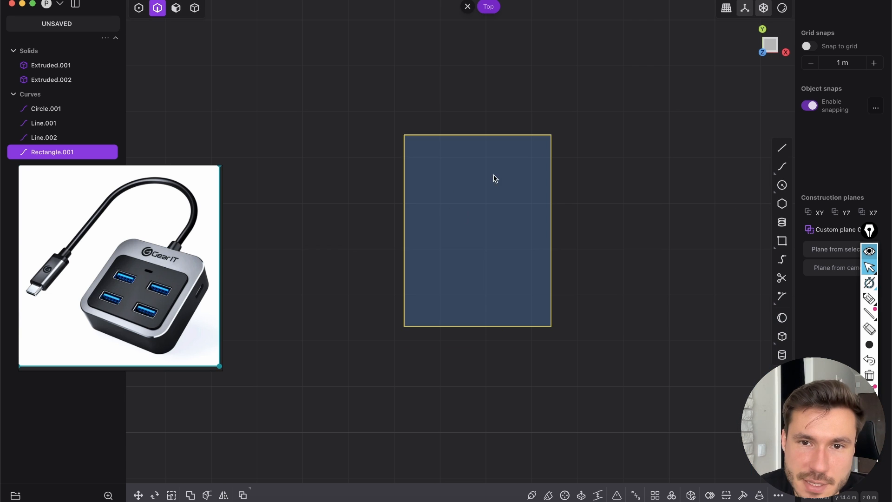
left_click(609, 159)
Draw a square about 2.7 m wide over the rectangle's upper-right corner and another rectangle over its upper-left corner
left_click(783, 242)
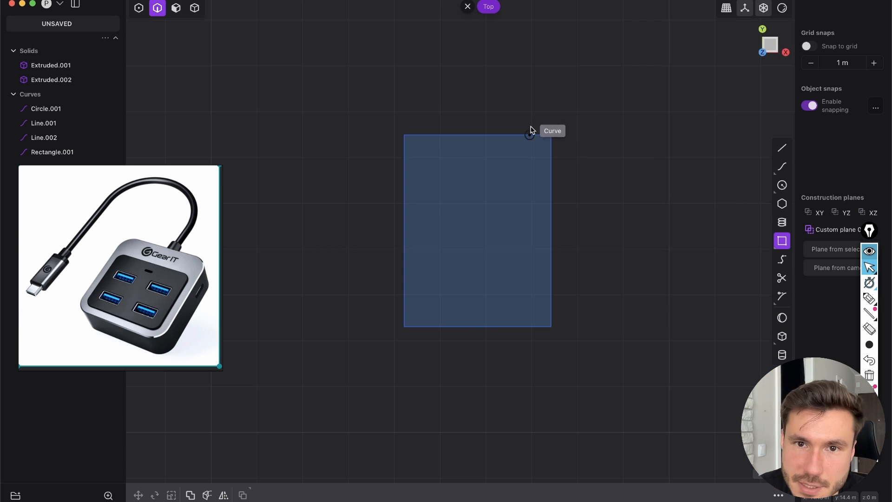
left_click(488, 90)
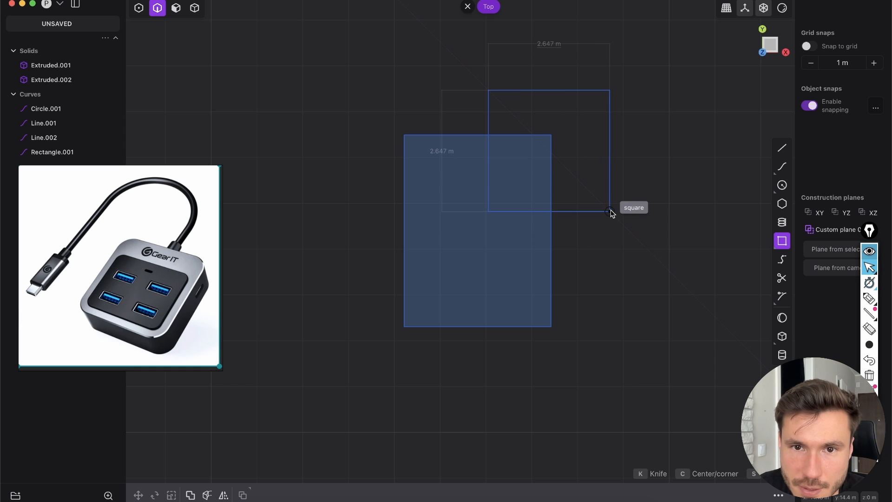
left_click(475, 180)
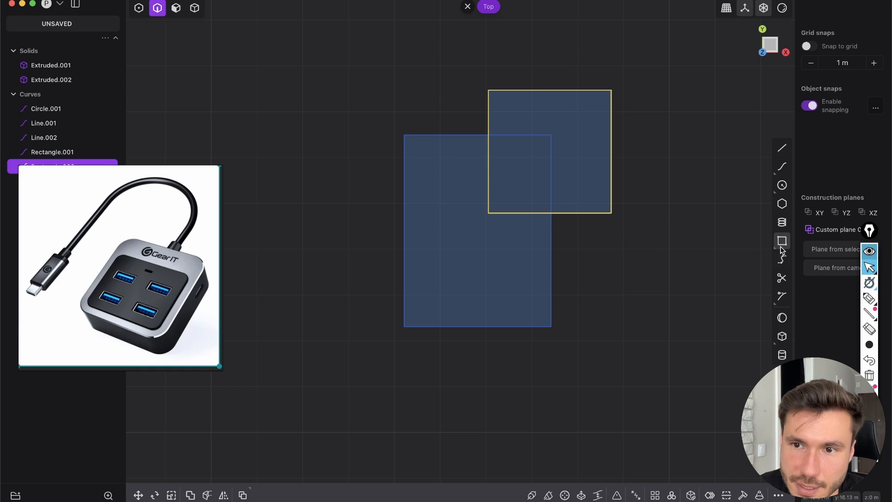
left_click(453, 95)
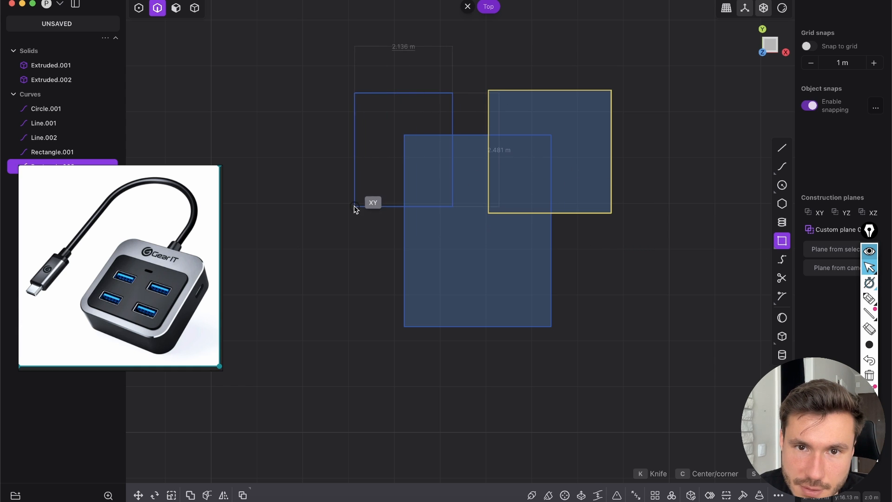
left_click(376, 217)
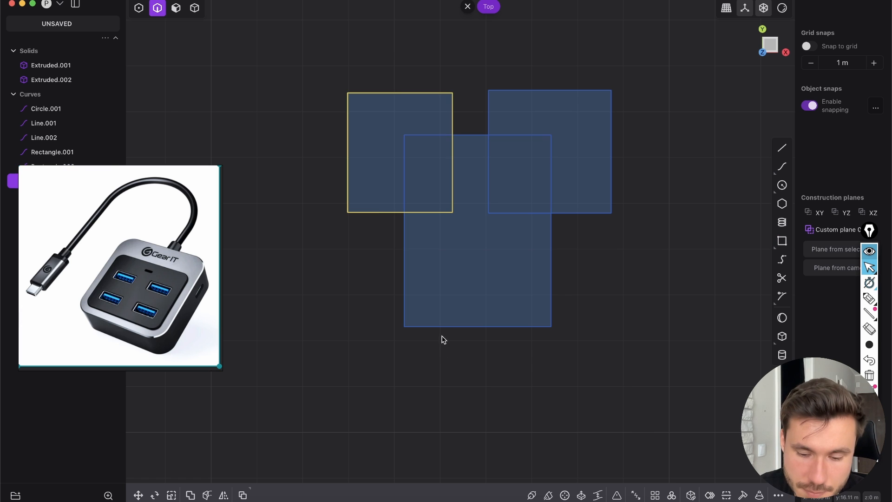
Draw two more rectangles overlapping the central rectangle's lower-left and lower-right corners, and clear the selection
key("shift+r")
left_click(449, 352)
left_click(340, 244)
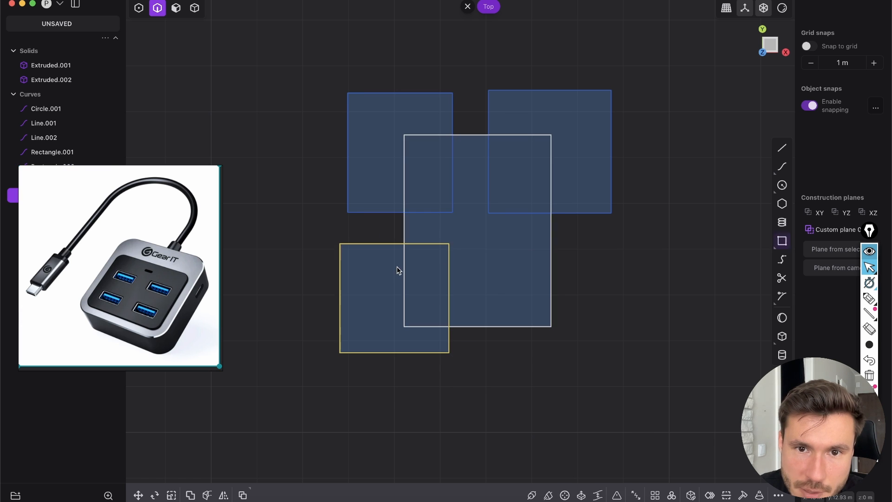
left_click(600, 348)
left_click(786, 239)
left_click(587, 360)
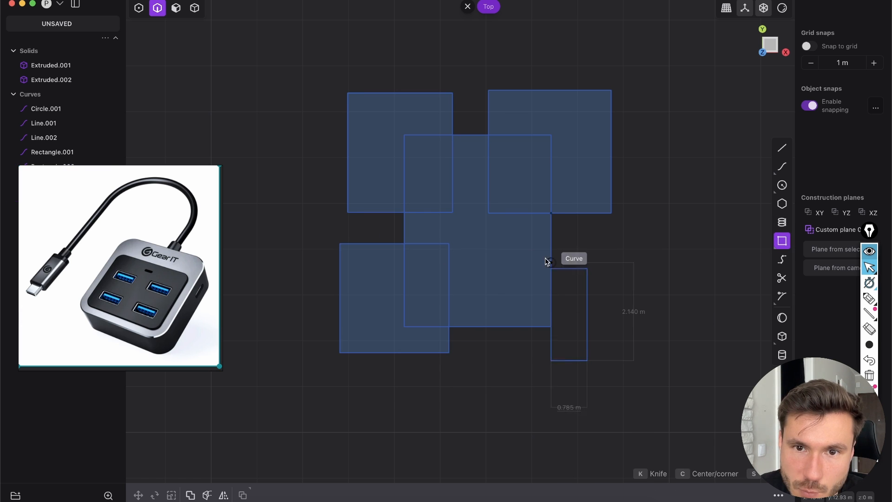
left_click(493, 244)
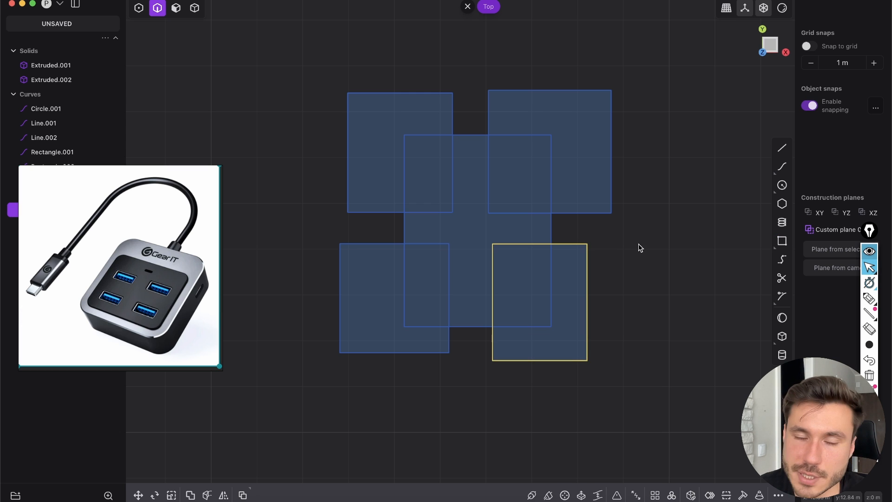
left_click(652, 244)
Outline the cross-shaped area between the corner rectangles with the annotation pen and erase all the marks
left_click(867, 299)
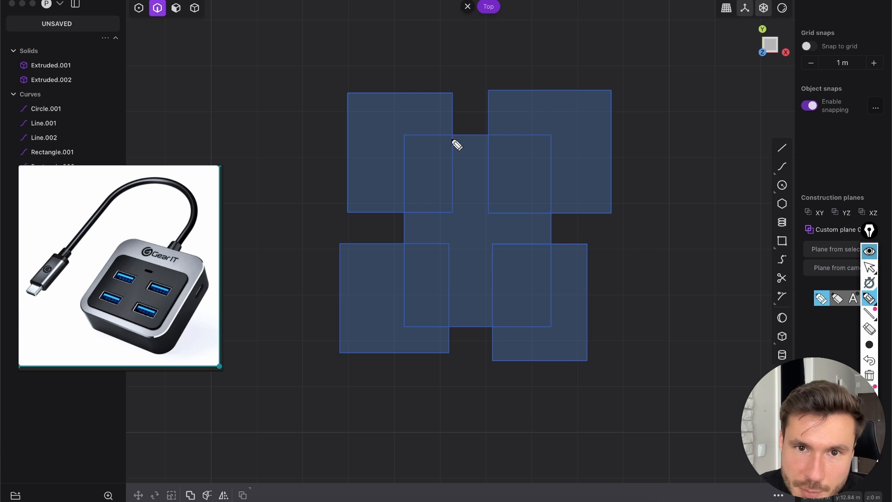
left_click_drag(453, 135, 451, 170)
left_click_drag(450, 205, 421, 208)
mouse_move(452, 246)
left_mouse_down()
mouse_move(454, 330)
mouse_move(497, 330)
mouse_move(500, 252)
mouse_move(556, 245)
mouse_move(540, 213)
mouse_move(492, 186)
mouse_move(490, 131)
left_mouse_up()
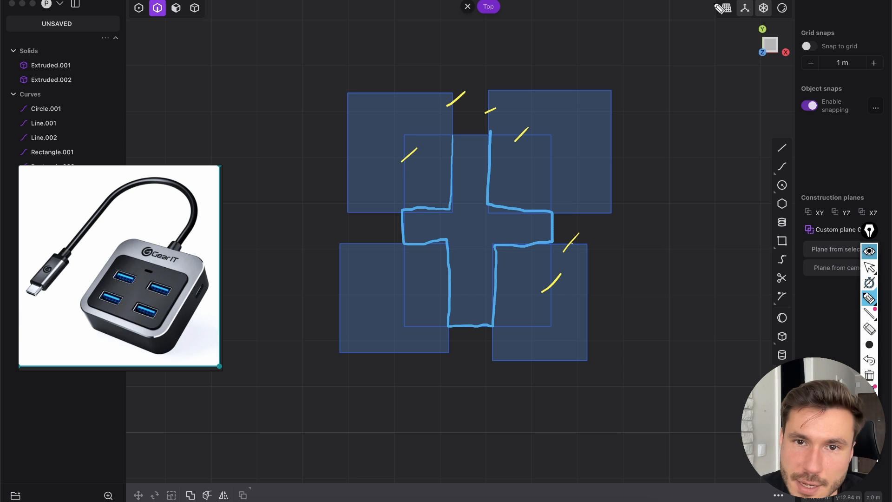
left_click(870, 376)
left_click(869, 268)
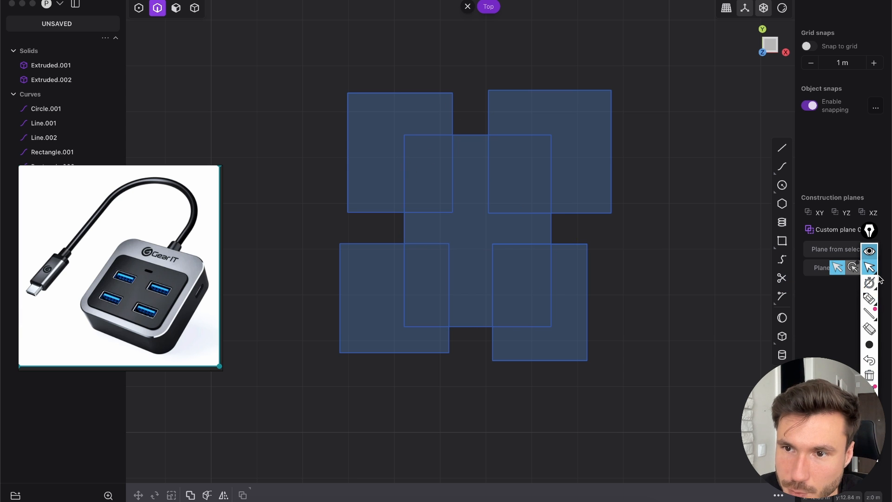
Trim away the overlapping curve segments around the central rectangle's upper-right and lower-right corners
left_click(783, 278)
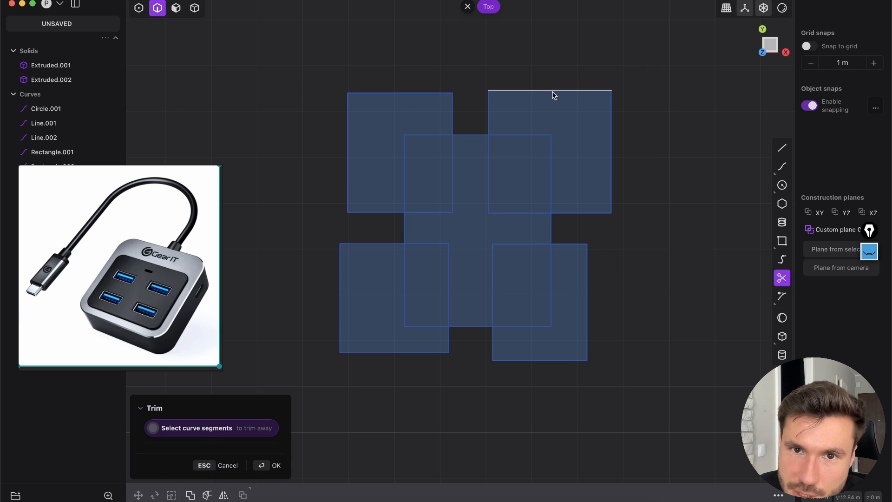
scroll(483, 161, "up", 3)
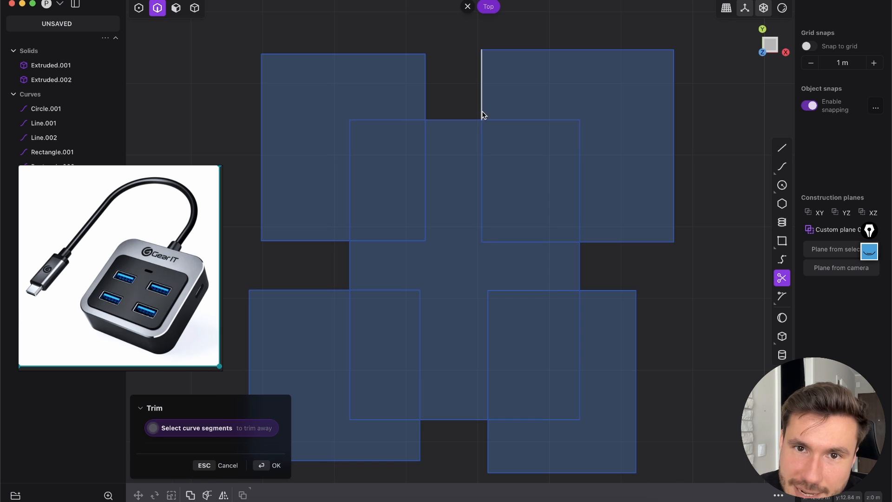
scroll(480, 124, "down", 4)
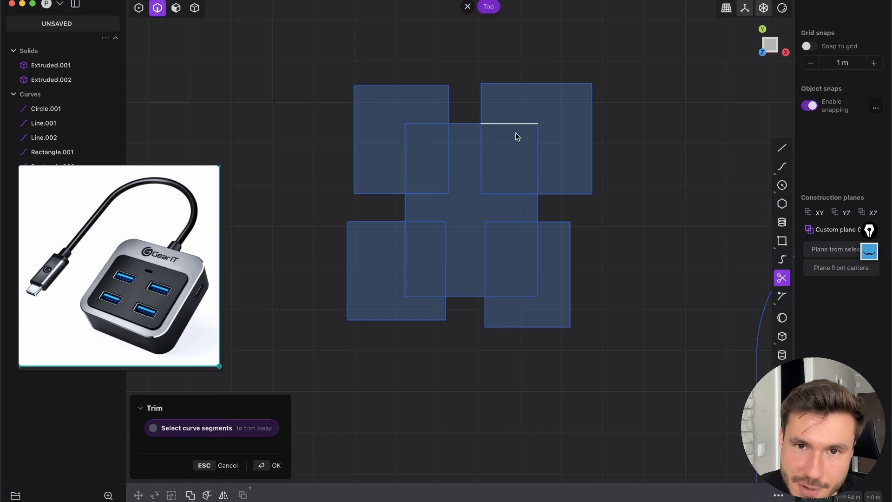
left_click(539, 94)
left_click(539, 142)
left_click(560, 181)
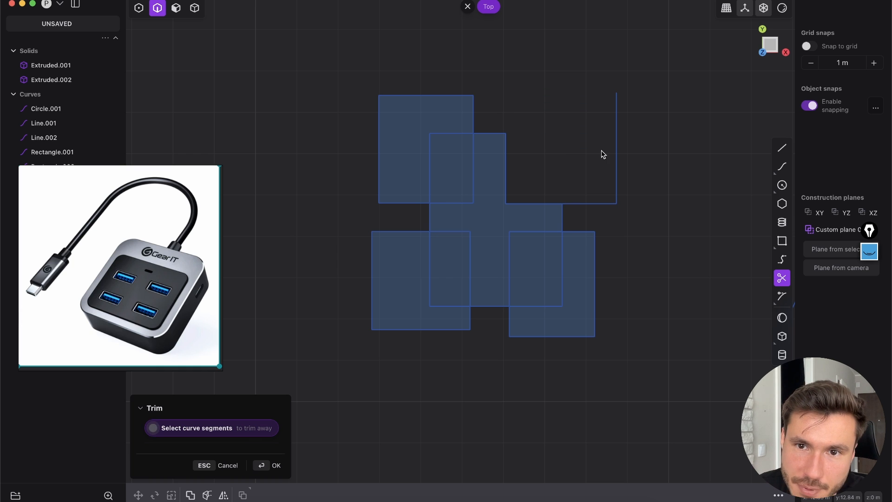
left_click(586, 231)
left_click(562, 269)
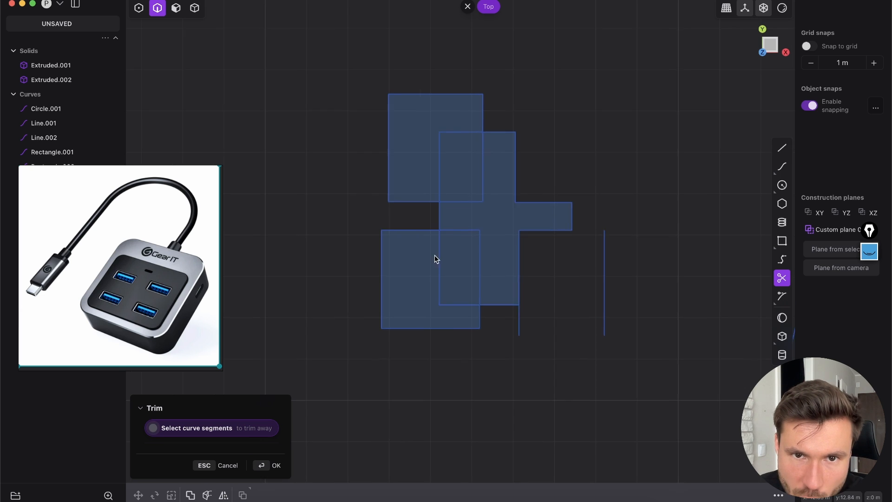
Trim the overlapping segments around the central rectangle's left corners and all leftover stray lines, leaving one closed cross-shaped outline
scroll(422, 268, "left", 5)
left_click_drag(504, 372, 450, 91)
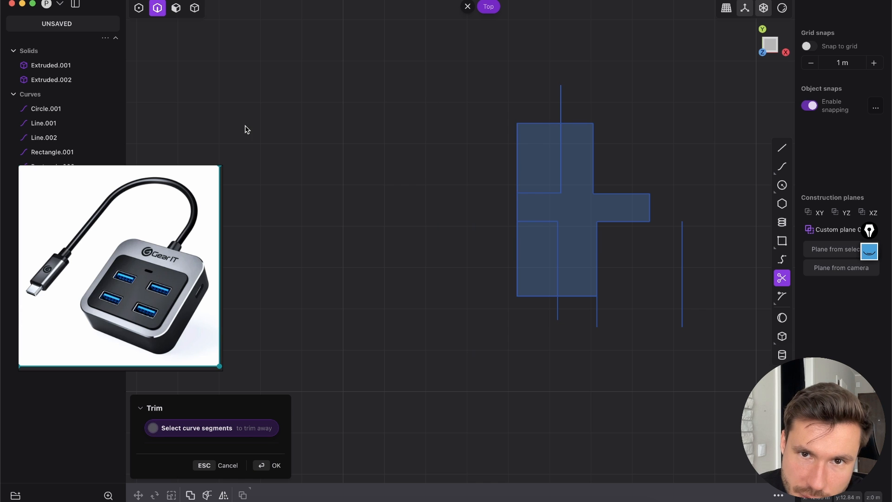
right_click_drag(581, 139, 542, 177)
left_click(523, 141)
left_click(482, 197)
left_click(477, 294)
left_click(519, 353)
left_click(560, 361)
left_click(644, 319)
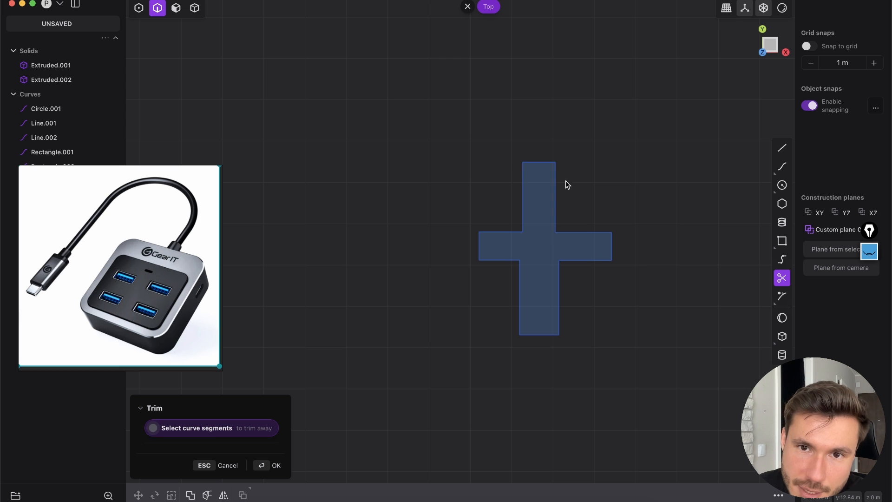
key("Return")
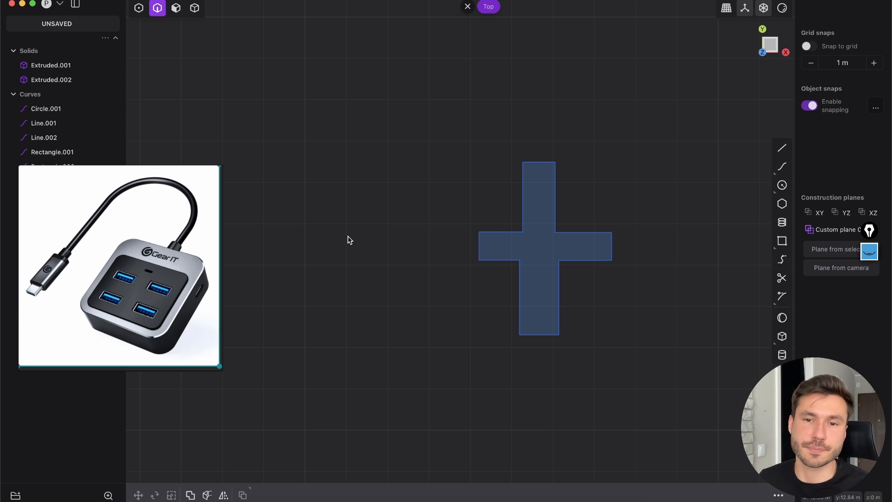
Switch to face selection and extrude the cross-shaped region upward into a solid
middle_click_drag(513, 296, 441, 228)
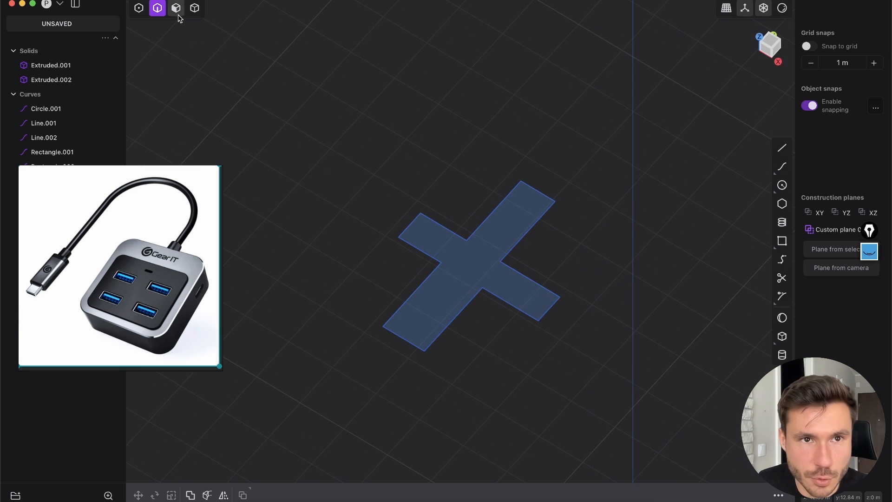
left_click(176, 8)
left_click(442, 279)
key("e")
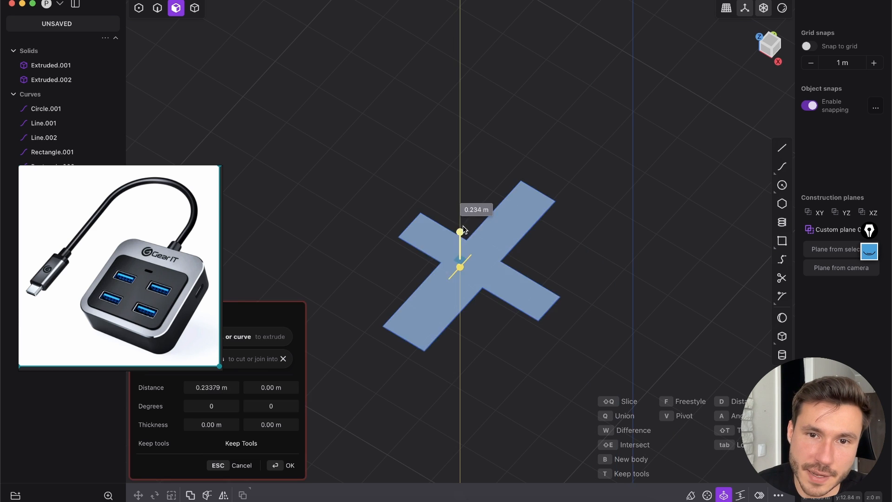
middle_click_drag(519, 205, 526, 176)
key("Return")
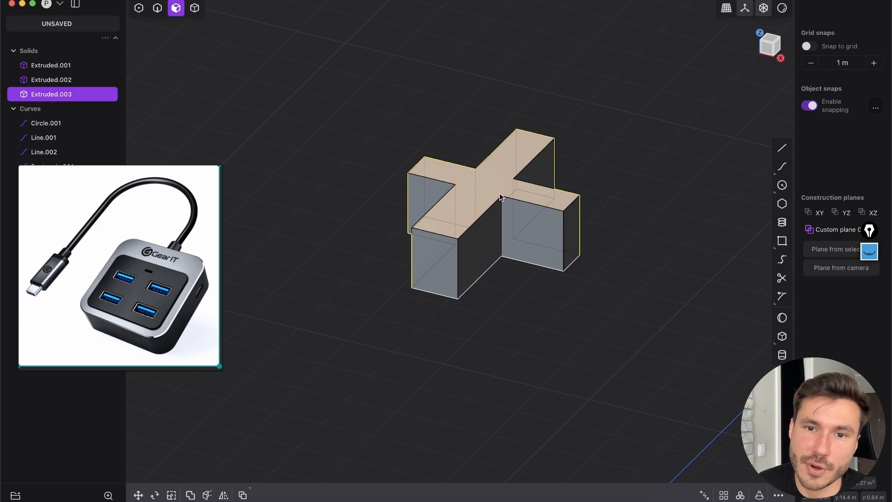
Fillet three vertical edges on the front side of the cross solid by about 0.31 m and clear the selection
scroll(502, 195, "up", 3)
key("2")
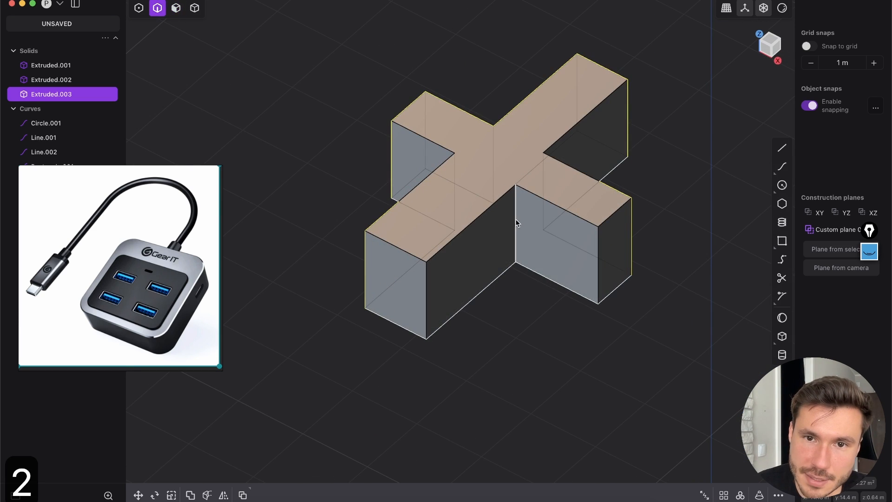
left_click(517, 221)
left_click(426, 284)
left_click(596, 241)
left_click_drag(599, 242, 630, 248)
middle_click_drag(636, 242, 607, 188)
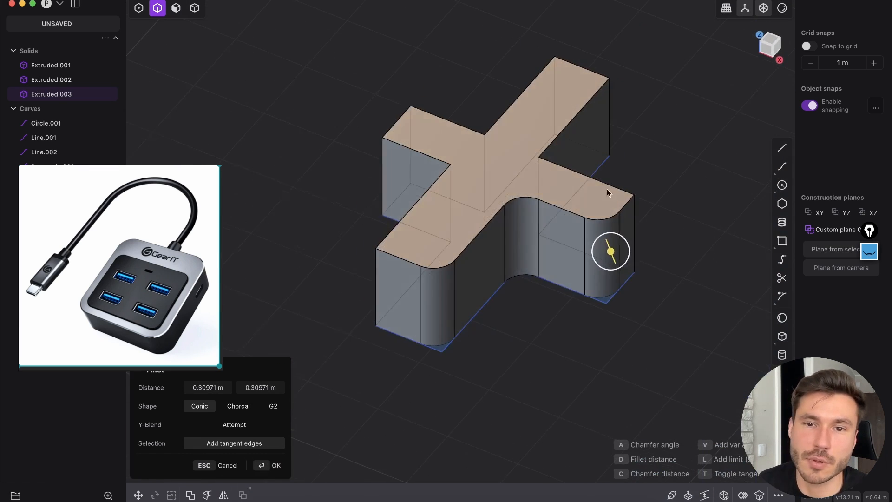
key("Return")
left_click(632, 131)
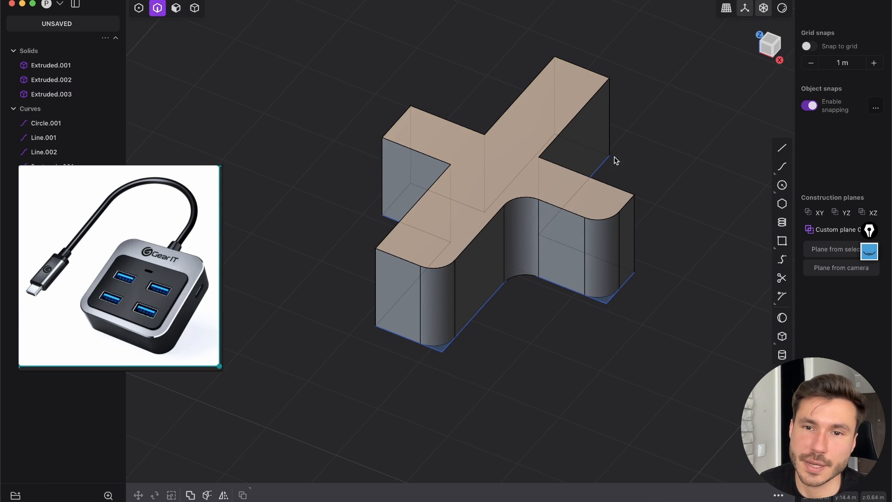
Enable all selection modes, select the whole cross solid with its leftover curves, and delete them
scroll(633, 117, "down", 3)
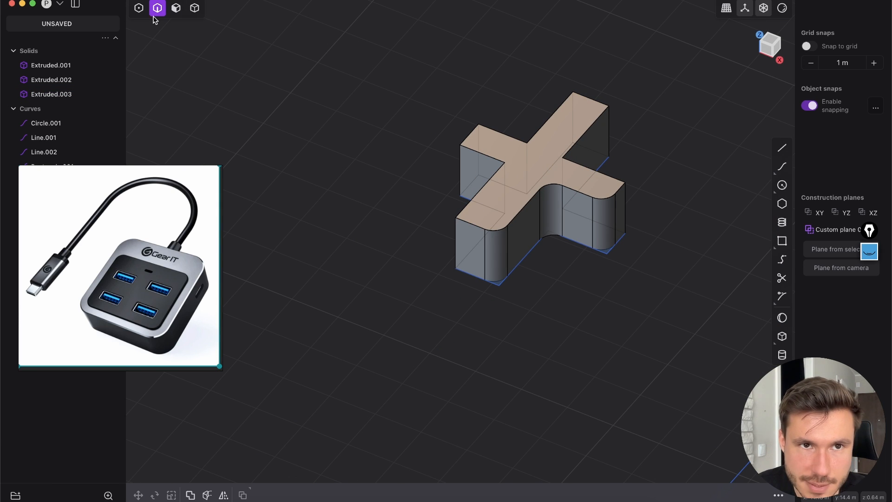
key("Tab")
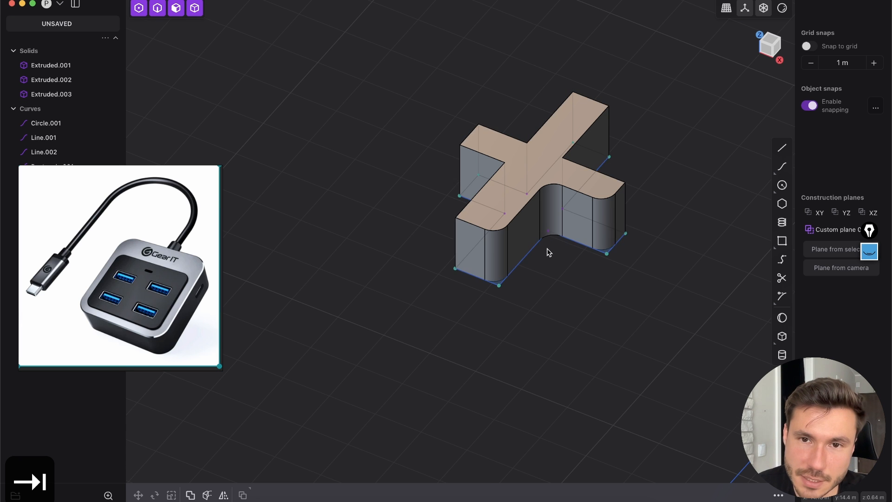
middle_click_drag(660, 305, 547, 323, "shift")
left_click_drag(634, 352, 331, 92)
key("e")
key("x")
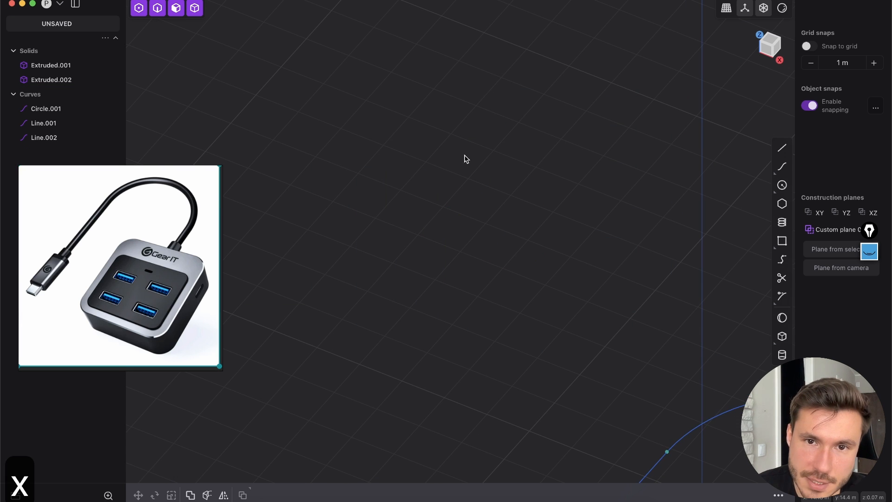
Check whether the cable path's arc and two straight lines are separate curves by selecting each of them in turn
middle_click_drag(548, 221, 408, 127, "shift")
scroll(407, 127, "down", 3)
key("2")
middle_click_drag(476, 175, 501, 150)
left_click(490, 115)
left_click(526, 66)
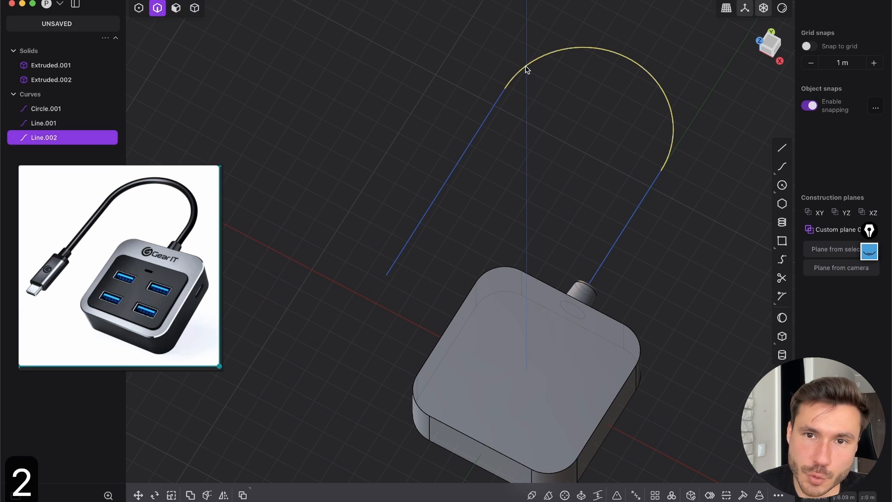
left_click(627, 218)
left_click(649, 79)
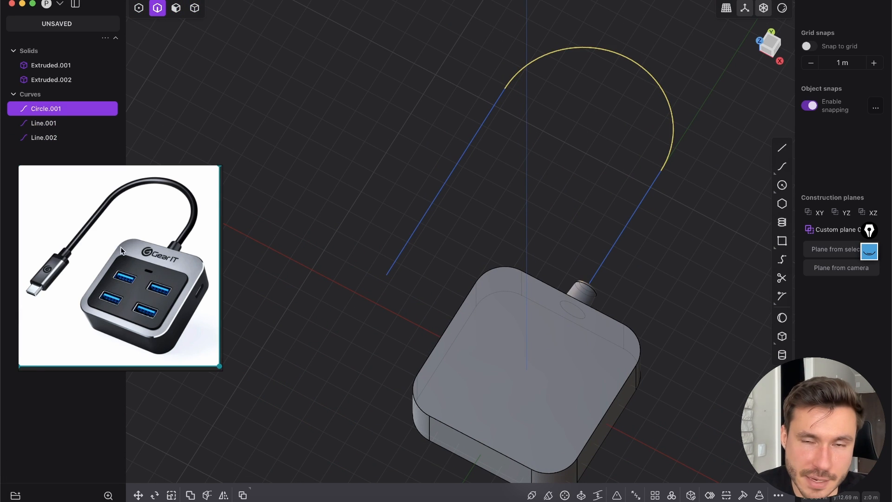
left_click_drag(120, 247, 124, 261)
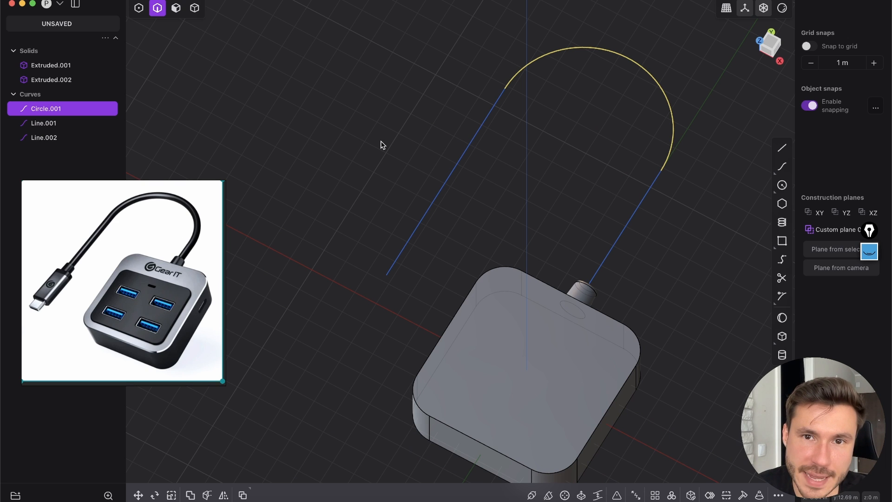
left_click(368, 146)
left_click(489, 112)
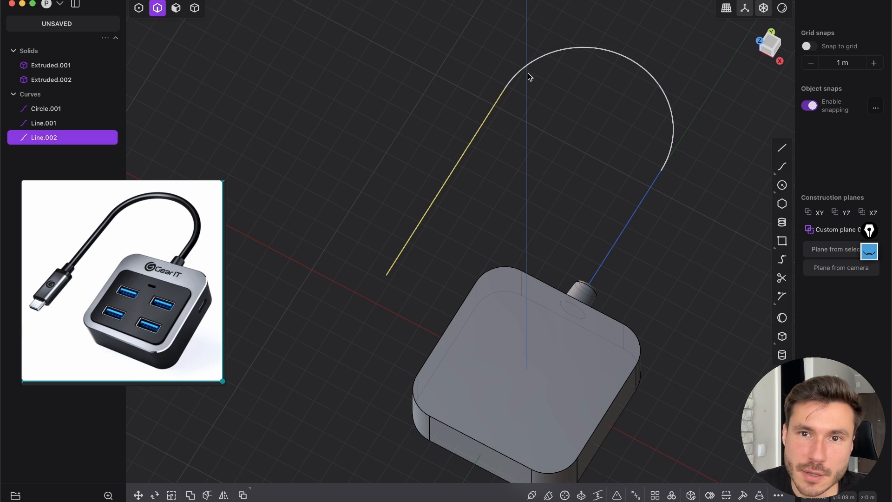
left_click(534, 64)
left_click(638, 210)
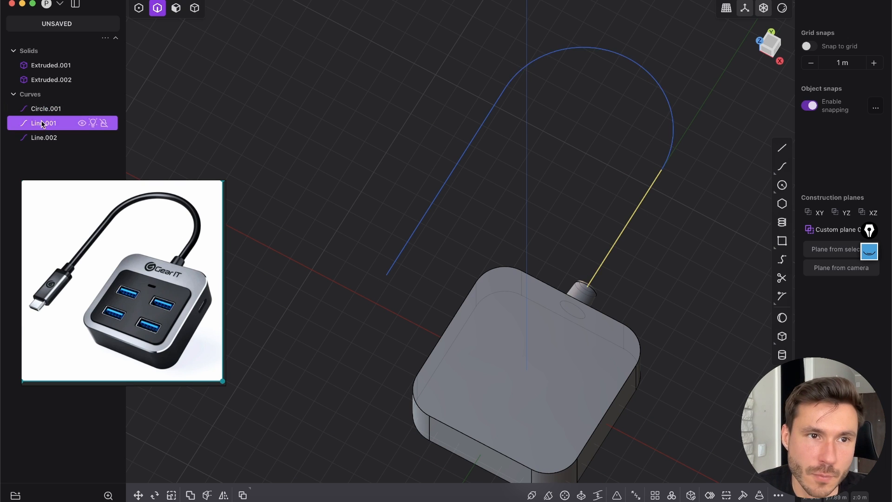
left_click(608, 188)
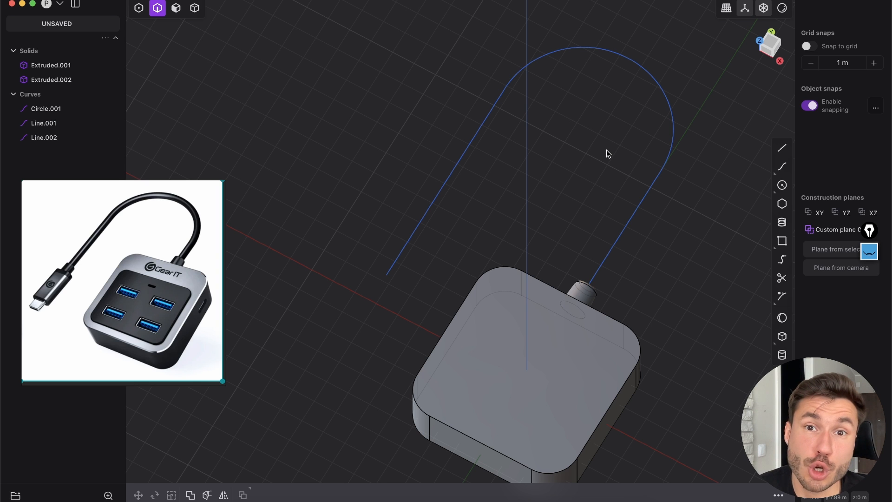
Select the arc and both straight lines of the cable path in edge mode and join them into one curve
scroll(663, 233, "up", 5)
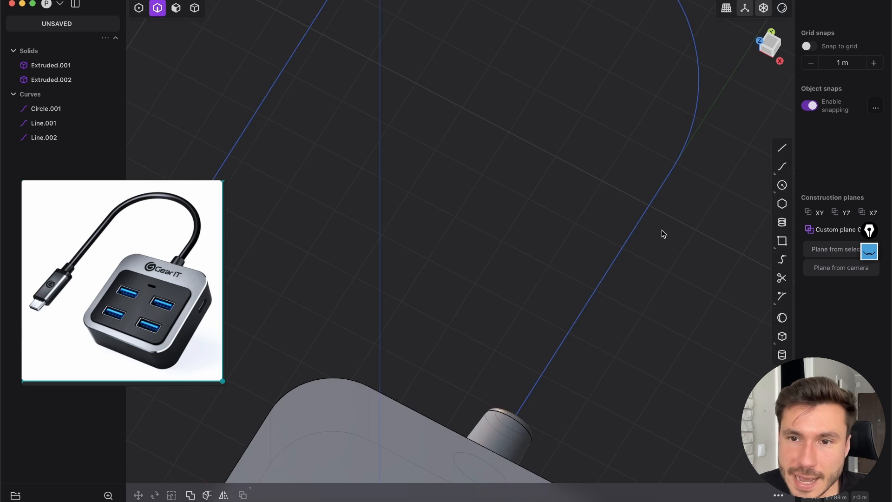
key("1")
scroll(632, 193, "down", 6)
middle_click_drag(438, 115, 440, 167, "shift")
scroll(440, 168, "up", 3)
scroll(570, 183, "down", 3)
middle_click_drag(508, 263, 513, 219, "shift")
key("2")
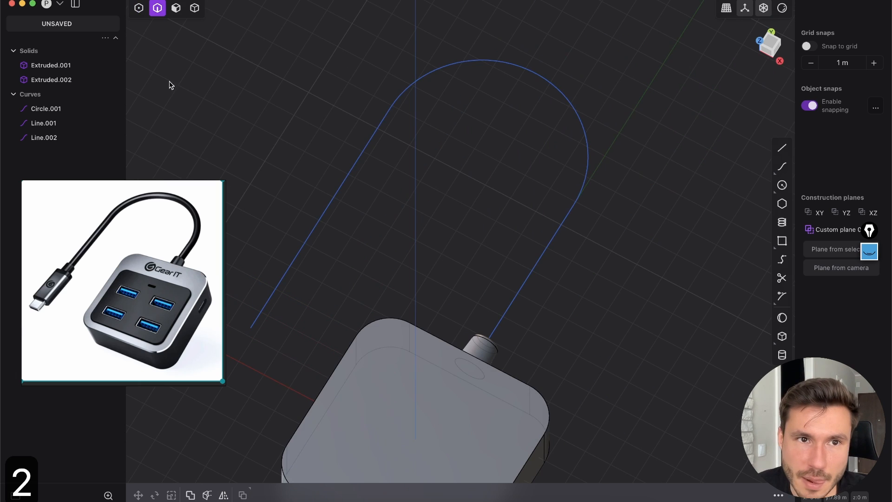
left_click(337, 196)
left_click(406, 86, "shift")
left_click(542, 261, "shift")
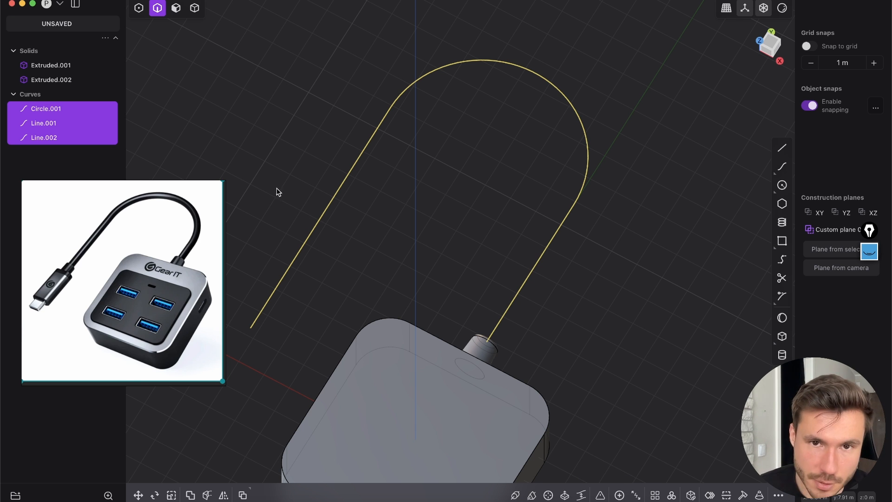
key("j")
left_click(371, 105)
left_click(395, 96)
Examine where the joined cable path meets the round connector stub on the hub body
scroll(423, 232, "down", 3)
middle_click_drag(456, 225, 523, 125, "shift")
scroll(492, 140, "up", 6)
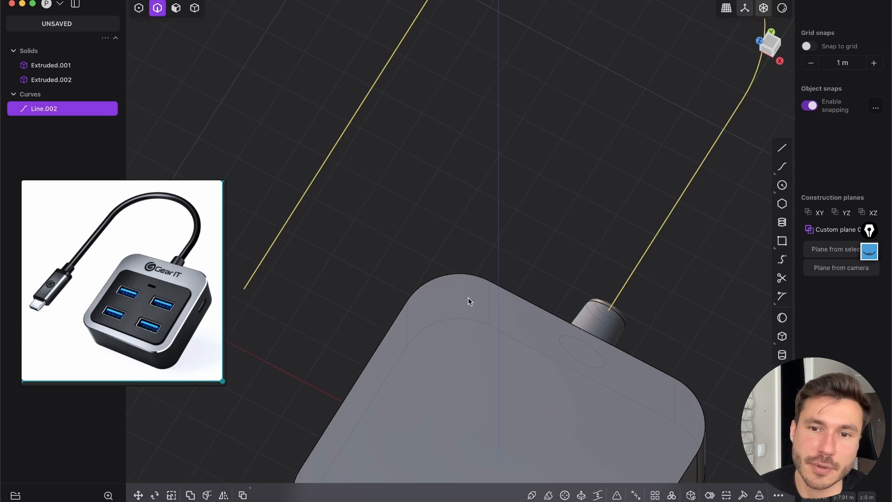
middle_click_drag(463, 249, 487, 231, "shift")
scroll(520, 257, "down", 3)
middle_click_drag(534, 254, 447, 279, "shift")
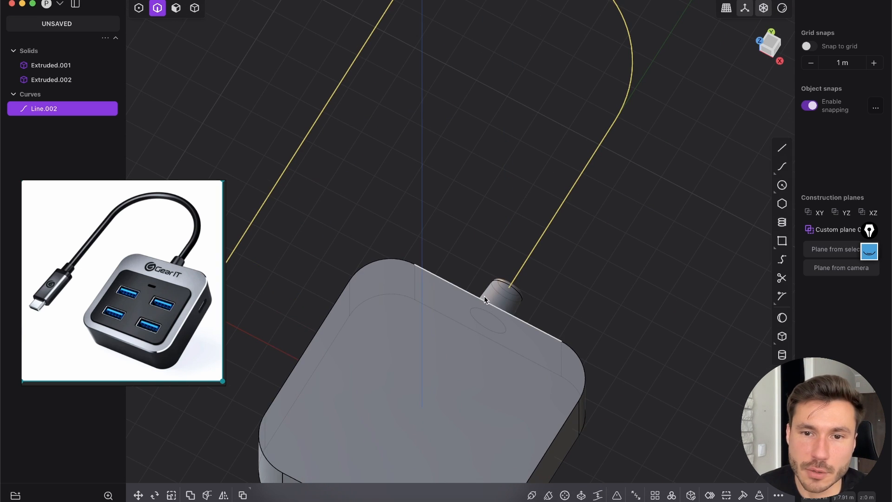
scroll(555, 331, "up", 6)
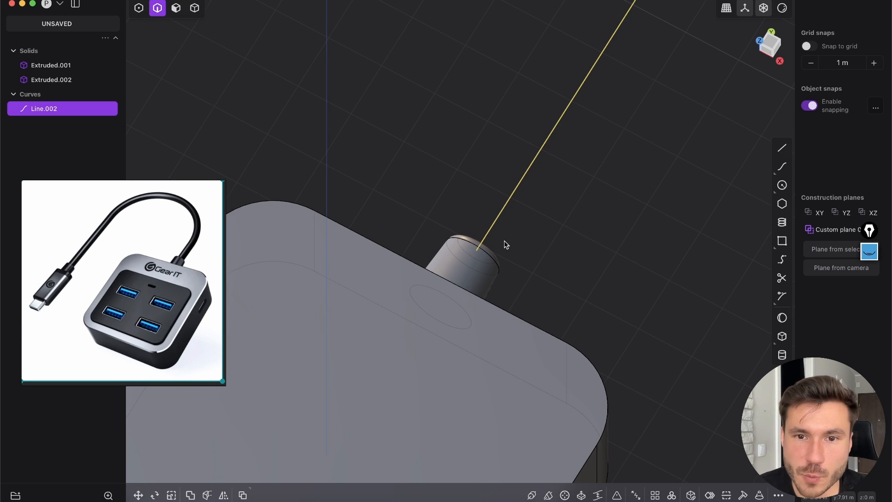
Start a pipe along the joined cable curve and set its section size to 0.26 m
scroll(509, 249, "down", 3)
scroll(556, 244, "up", 2)
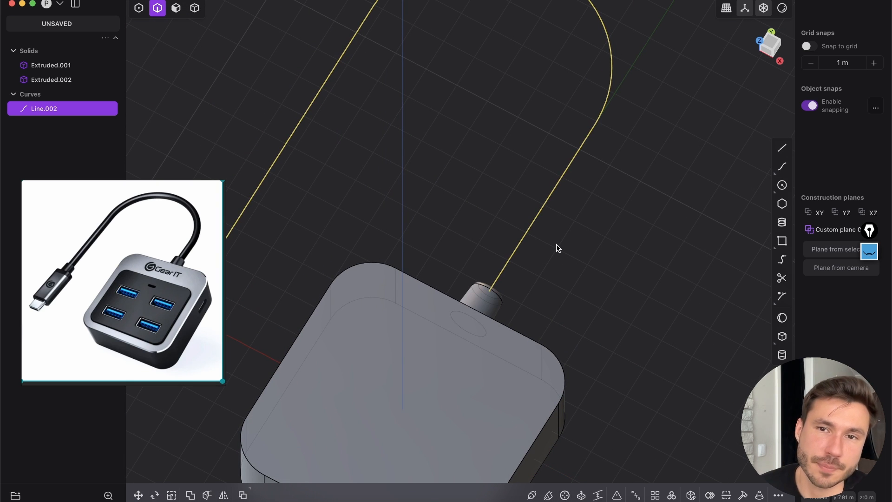
middle_click_drag(428, 251, 471, 248, "shift")
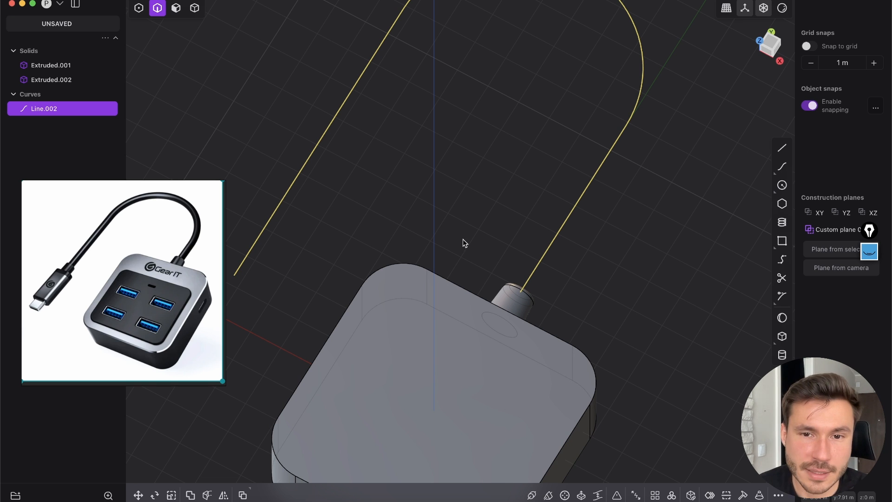
middle_click_drag(364, 245, 377, 287, "shift")
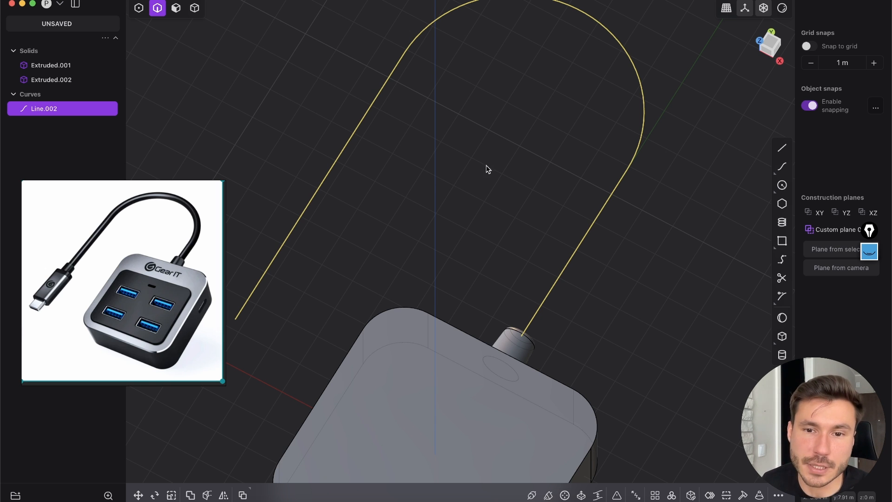
scroll(380, 258, "up", 3)
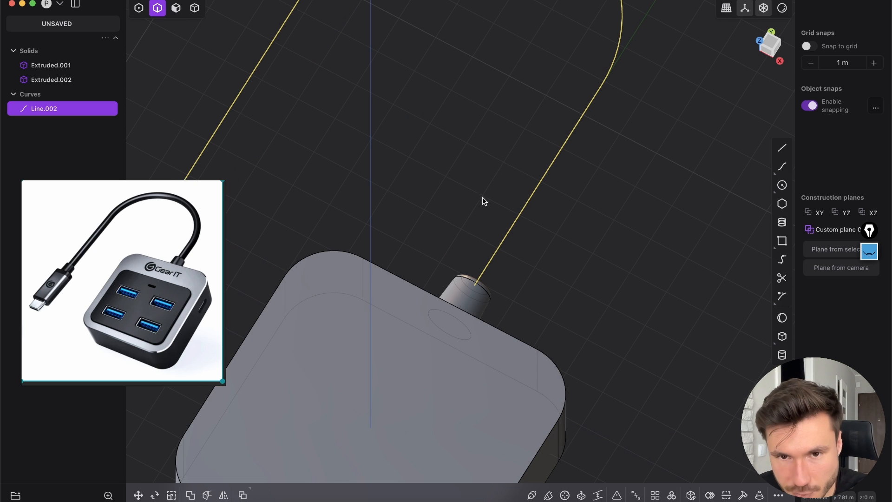
key("p")
middle_click_drag(478, 261, 433, 385)
scroll(498, 302, "up", 3)
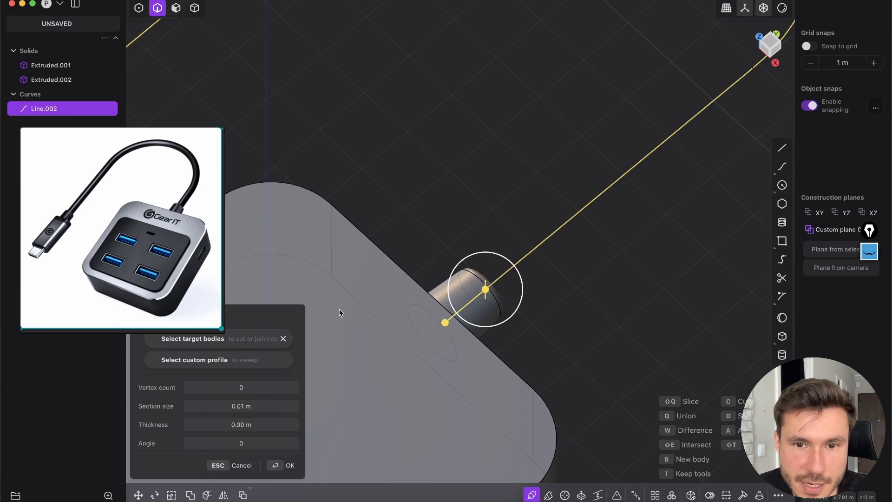
middle_click_drag(436, 331, 546, 335)
middle_click_drag(512, 291, 510, 287)
key("a")
left_click(510, 287)
key("super+z")
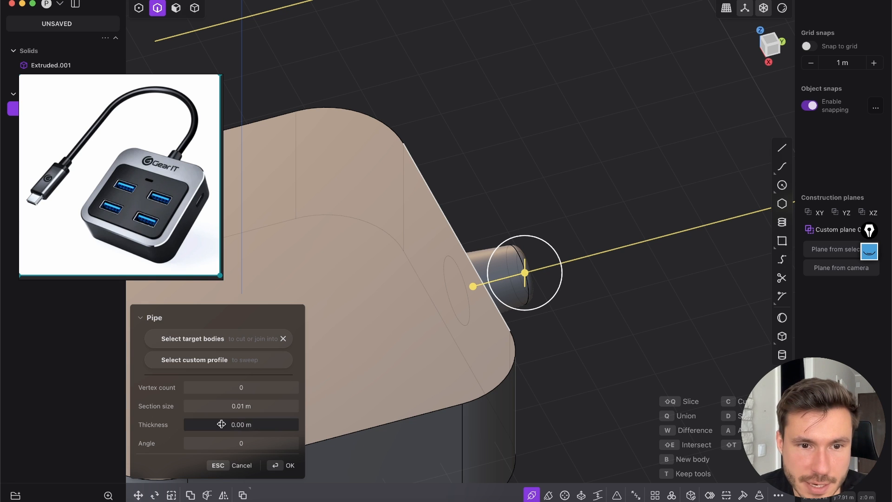
mouse_move(225, 406)
left_mouse_down()
mouse_move(307, 407)
mouse_move(224, 407)
left_mouse_up()
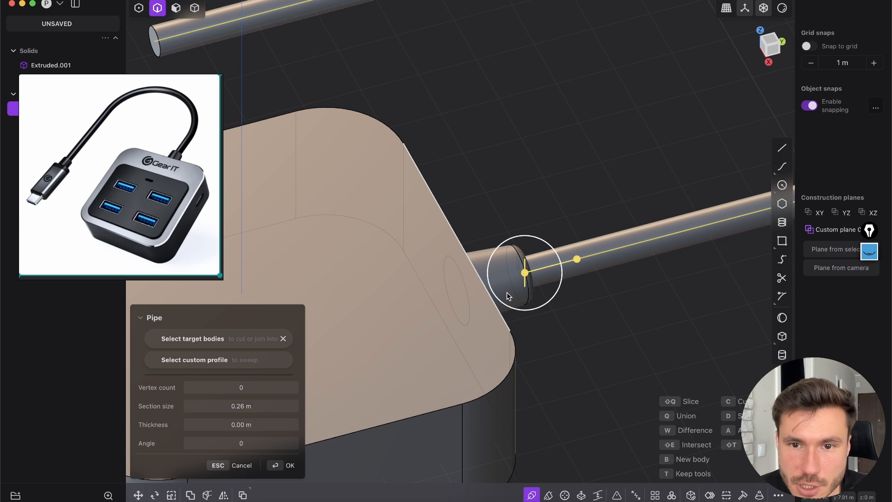
Reduce the cable pipe's section size to 0.23 m, set its angle to about 55.44, and create it
middle_click_drag(448, 279, 464, 203)
scroll(467, 251, "up", 5)
middle_click_drag(468, 253, 392, 253)
left_click_drag(241, 406, 260, 406)
scroll(446, 254, "down", 10)
key("a")
left_click(352, 205)
middle_click_drag(352, 205, 294, 399)
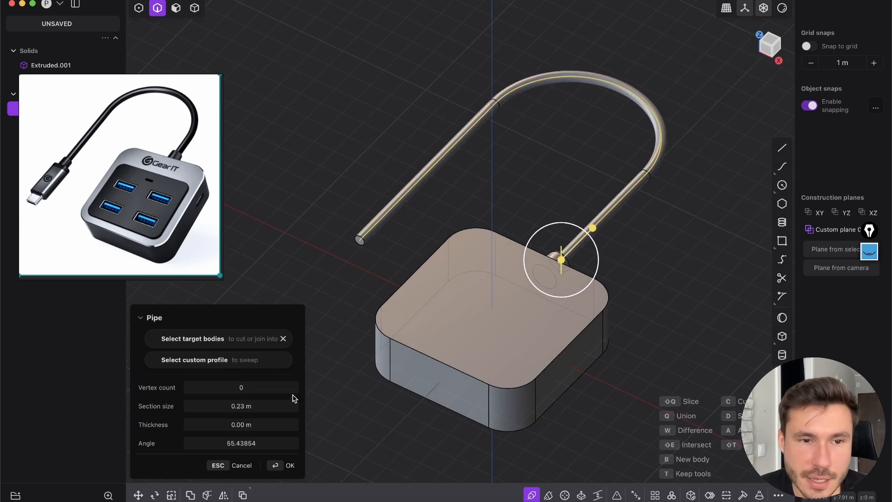
left_click(287, 472)
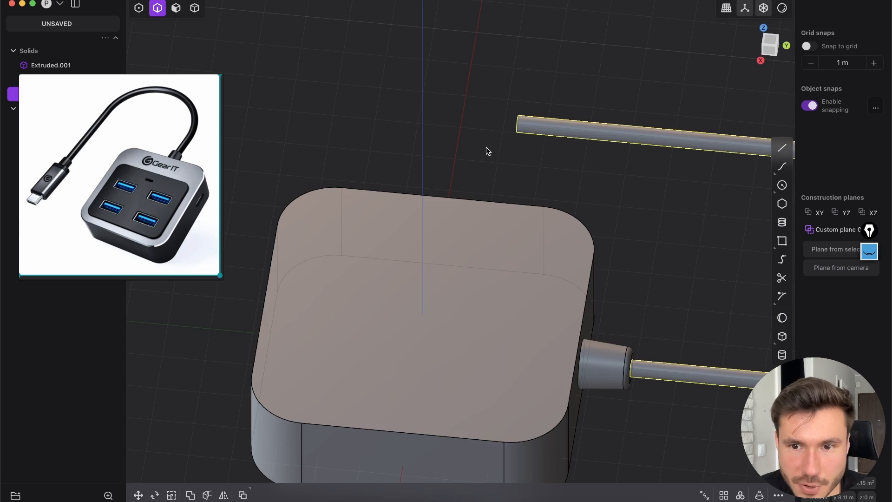
Examine the piped cable's length and curvature against the reference photo from several angles
left_click(488, 152)
scroll(507, 177, "down", 5)
middle_click_drag(543, 207, 601, 213)
middle_click_drag(498, 279, 457, 191)
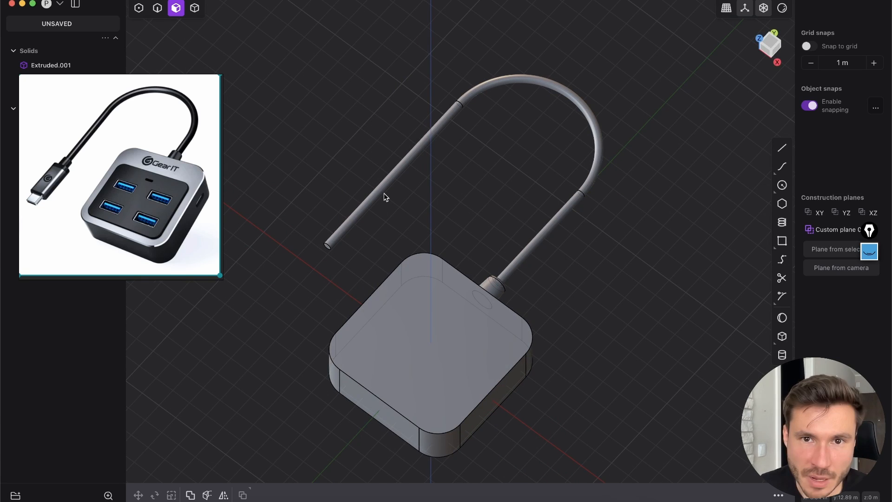
middle_click_drag(424, 145, 487, 161)
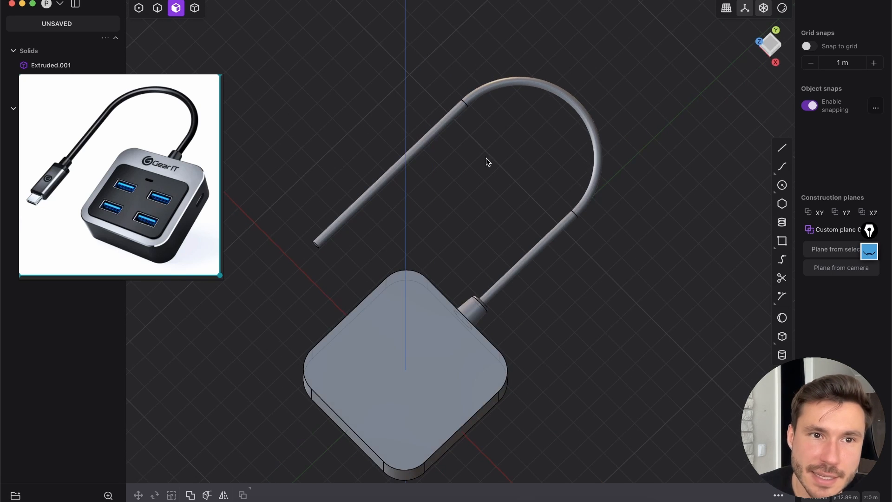
middle_click_drag(453, 134, 518, 104)
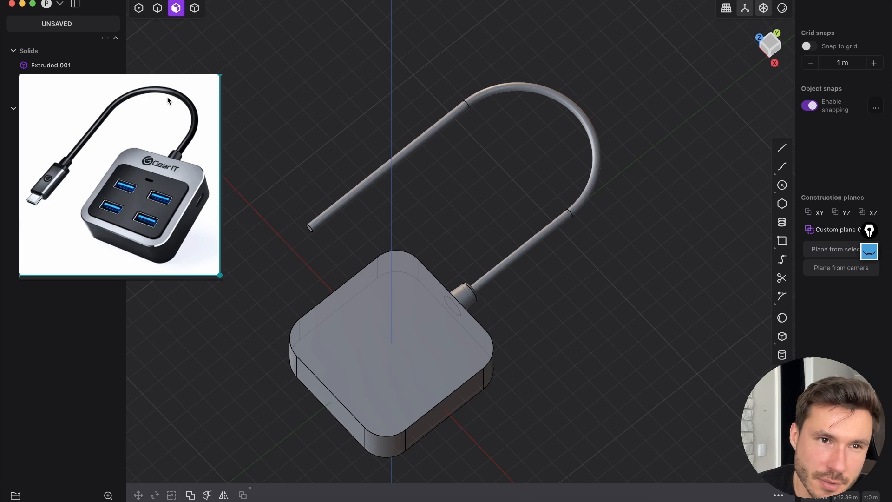
middle_click_drag(547, 208, 516, 149)
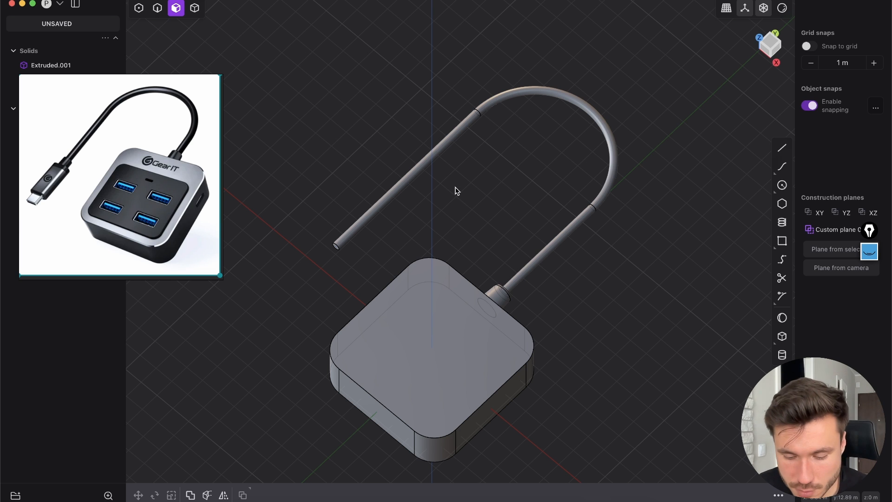
middle_click_drag(472, 114, 509, 184)
Undo the cable pipe, returning to the bare cable curve
key("super+z")
key("super+z")
key("super+z")
key("super+z")
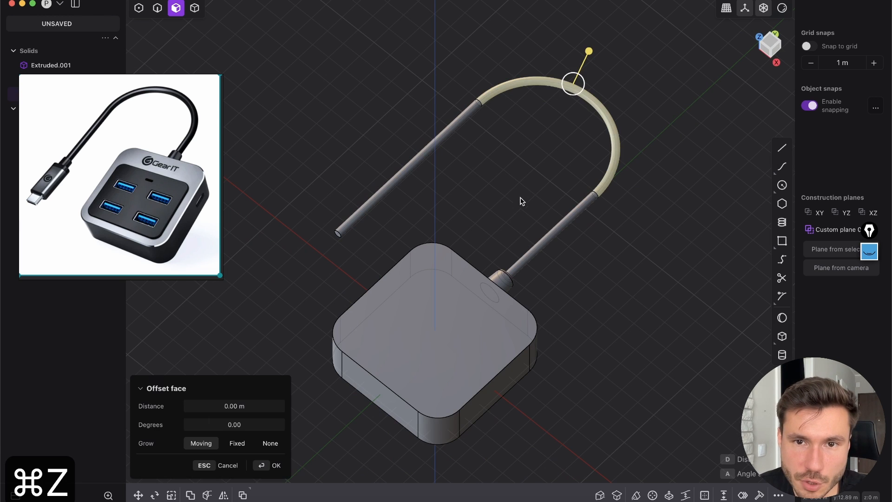
Select the two control points where the cable's arc meets its straight segments
key("1")
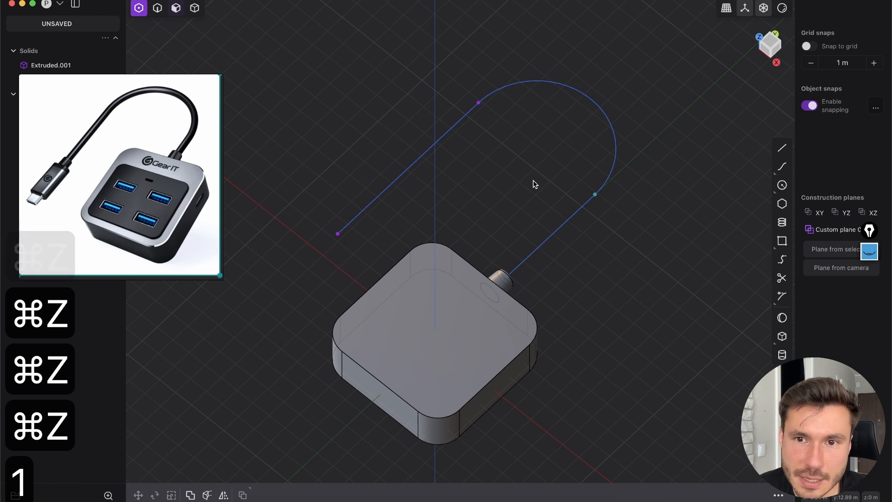
key("g")
middle_click_drag(625, 86, 521, 137)
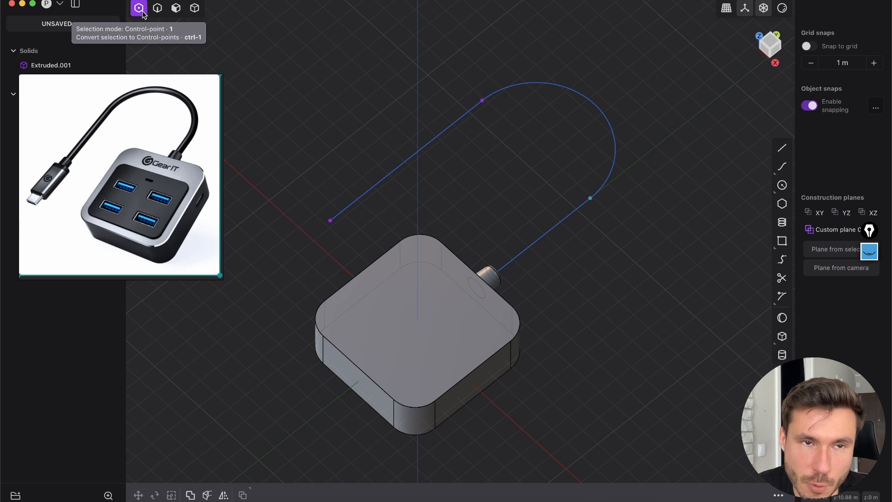
left_click_drag(455, 61, 526, 166)
mouse_move(550, 209)
middle_mouse_down()
mouse_move(524, 214)
mouse_move(534, 181)
mouse_move(537, 211)
middle_mouse_up()
Move the arc's two end points along Y toward the hub by a little over 3 m, shortening the straight segments
key("g")
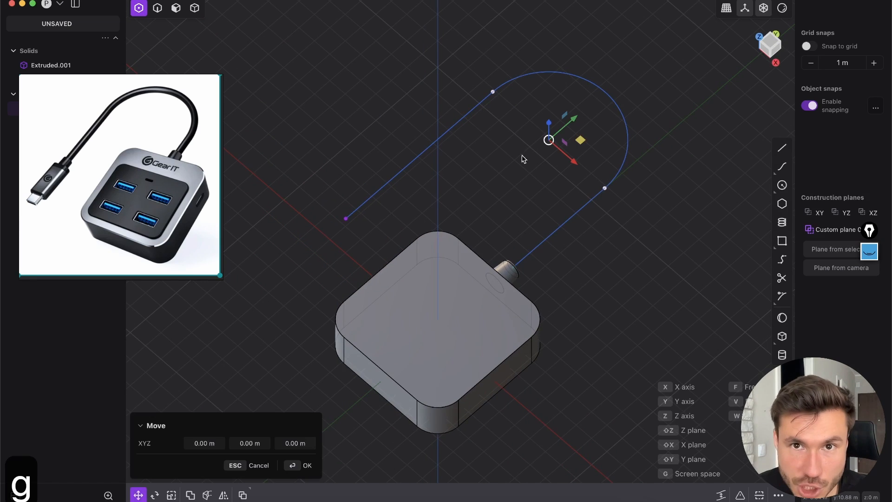
left_click_drag(572, 122, 537, 152)
middle_click_drag(537, 152, 433, 243)
left_click_drag(613, 234, 585, 240)
middle_click_drag(444, 311, 544, 264)
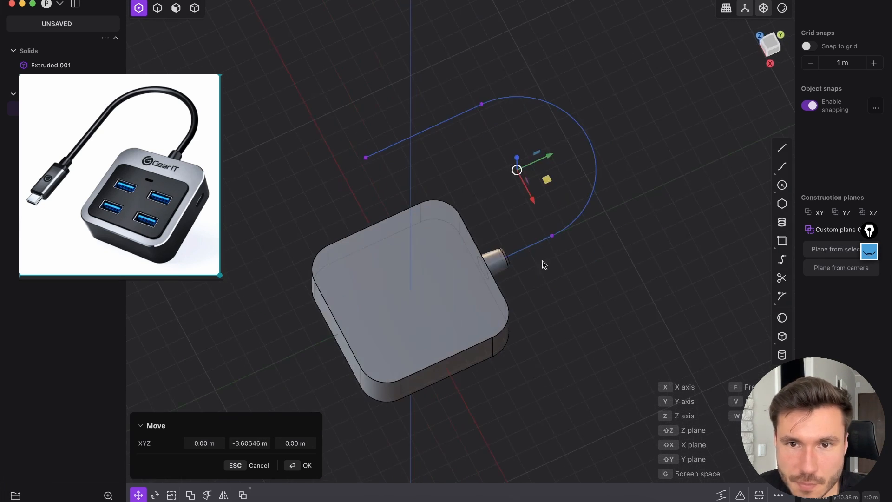
left_click_drag(551, 156, 558, 153)
middle_click_drag(420, 274, 495, 290)
key("Return")
middle_click_drag(478, 253, 397, 251)
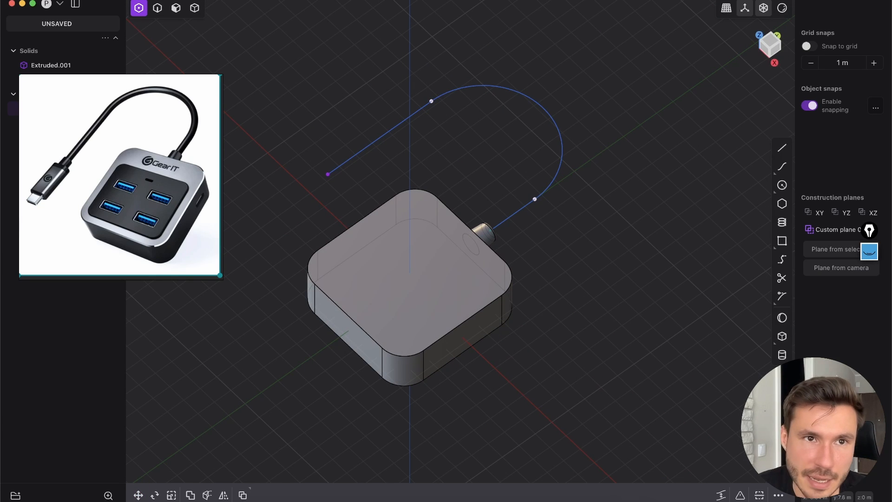
Select the shortened cable curve in edge mode and create a pipe along it with a section size of 0.20 m
left_click(157, 9)
left_click(448, 96)
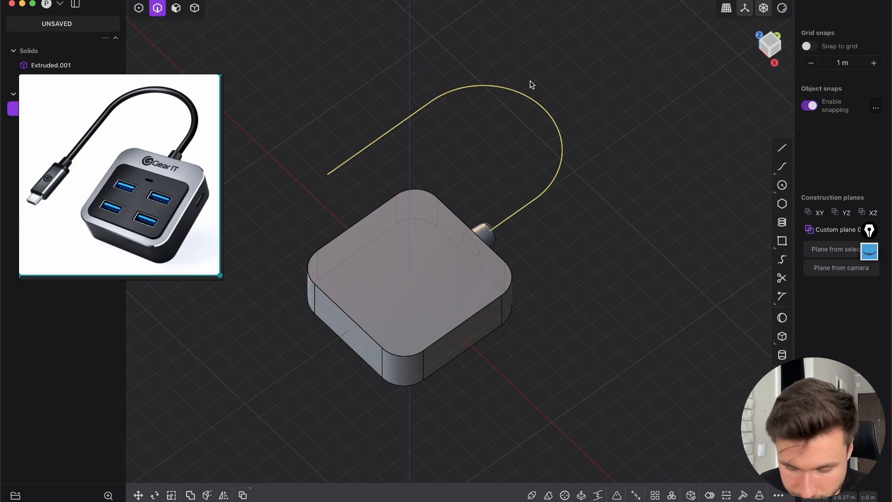
key("p")
middle_click_drag(431, 203, 359, 190)
scroll(372, 198, "up", 4)
middle_click_drag(500, 316, 375, 204, "shift")
scroll(374, 204, "up", 3)
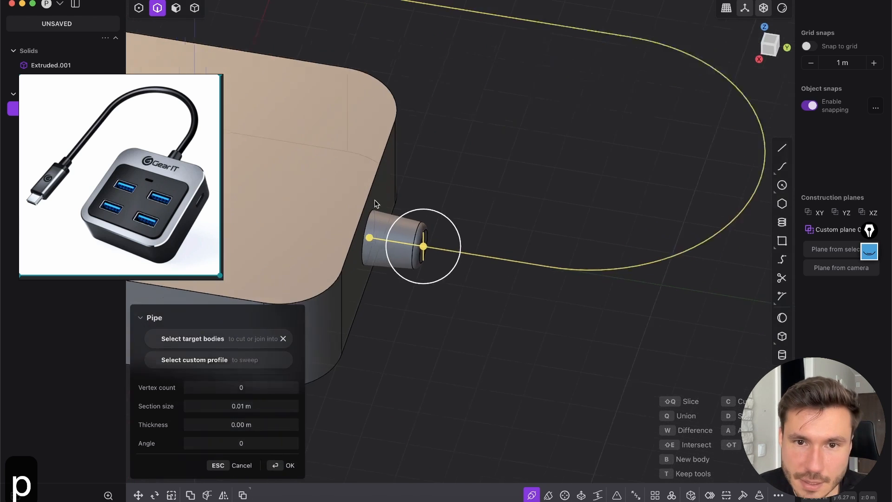
left_click_drag(371, 243, 731, 304)
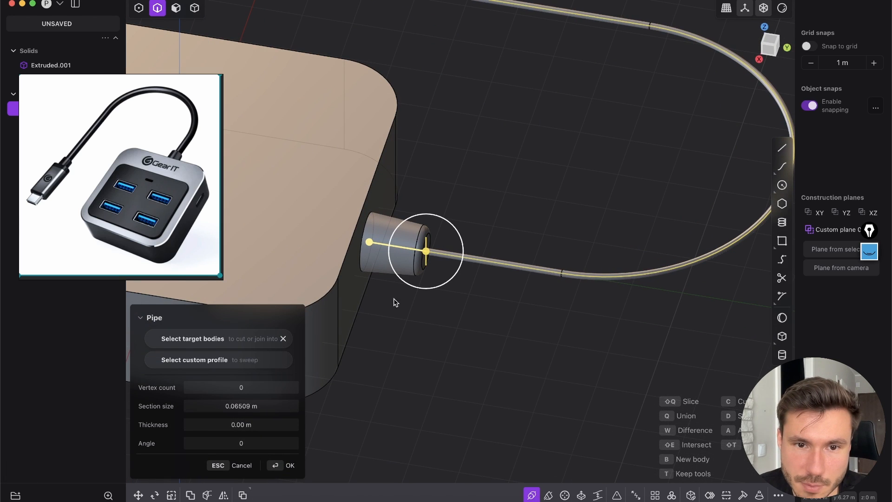
left_click_drag(246, 405, 298, 406)
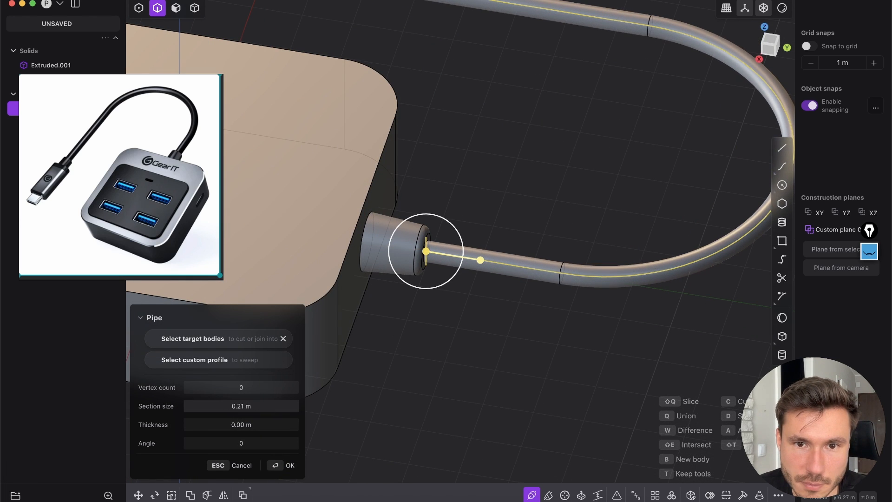
left_click_drag(231, 407, 227, 407)
middle_click_drag(355, 252, 338, 261)
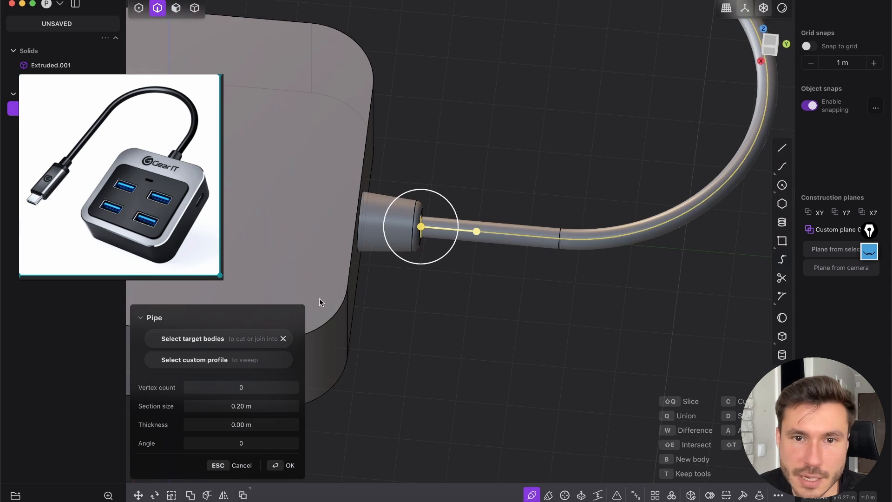
left_click(290, 466)
Reposition the reference photo below the object list and delete the leftover path curve inside the pipe
scroll(440, 209, "down", 10)
left_click(445, 171)
middle_click_drag(354, 233, 432, 213)
left_click_drag(135, 137, 136, 220)
left_click(44, 124)
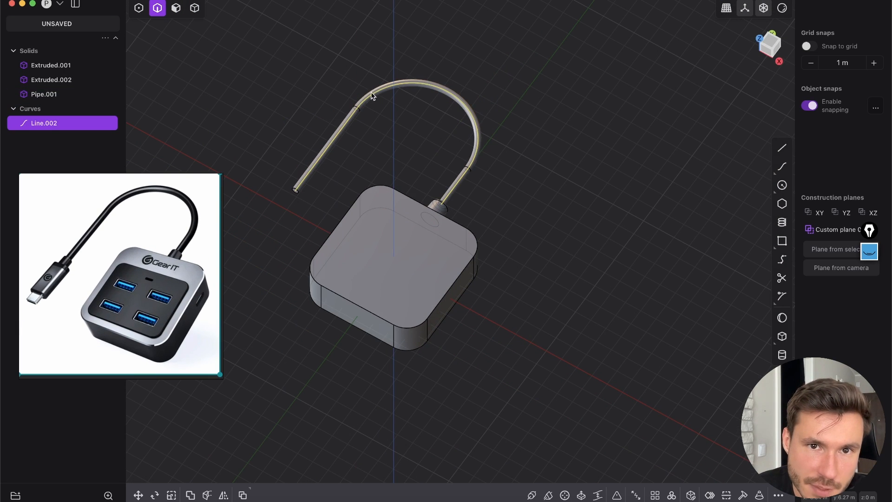
middle_click_drag(377, 117, 402, 112, "shift")
key("x")
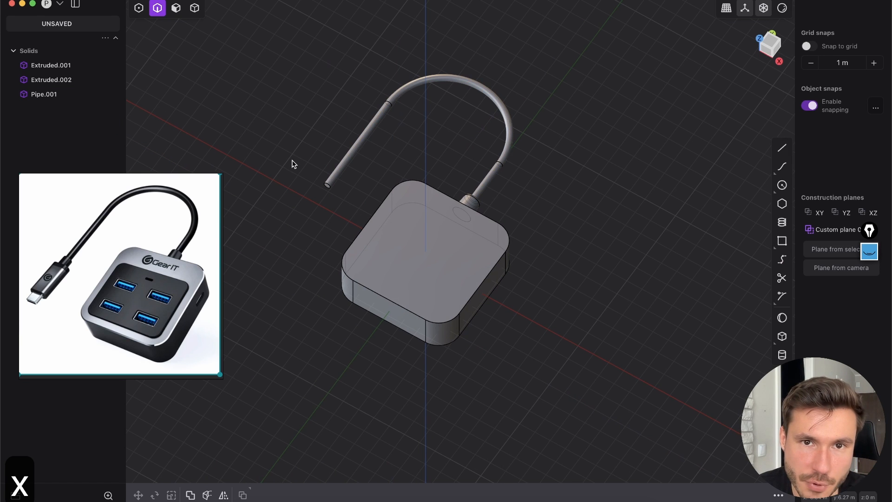
Examine the cable's free end in the Front view and compare it with the connector in the reference photo
middle_click_drag(294, 163, 412, 155, "shift")
scroll(420, 307, "up", 3)
left_click(279, 490)
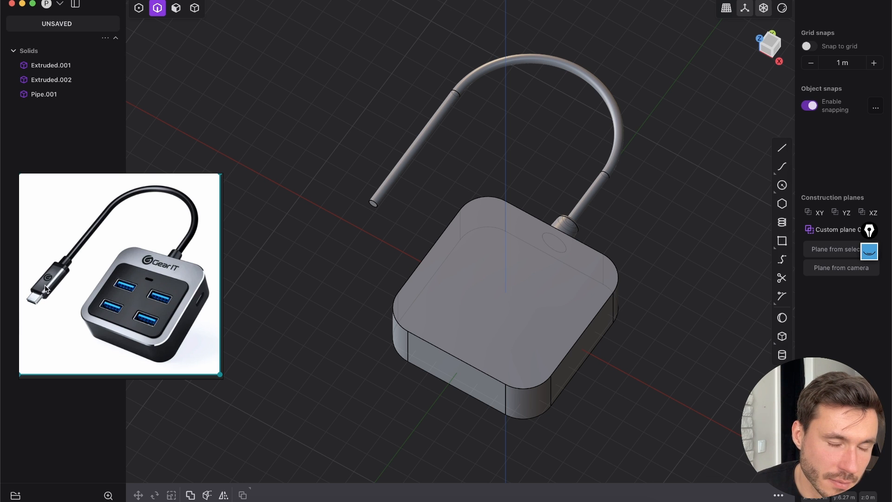
middle_click_drag(421, 245, 441, 237)
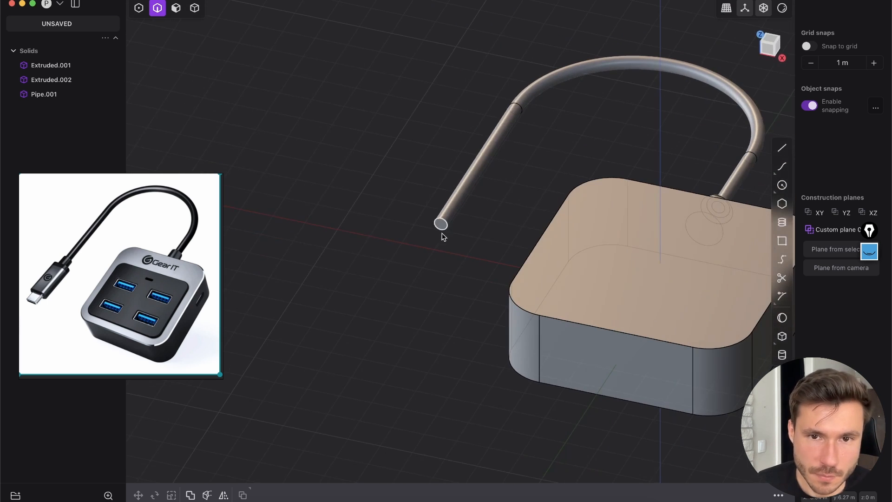
left_click(767, 53)
scroll(472, 207, "up", 3)
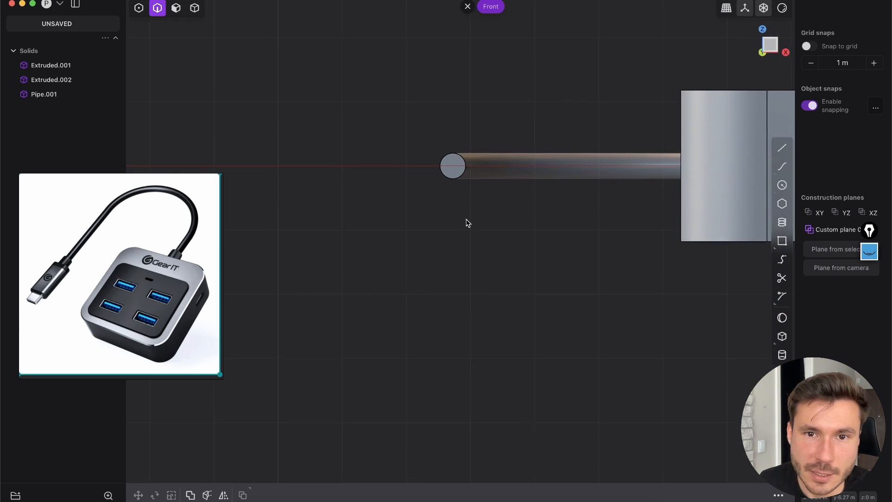
scroll(467, 223, "up", 2)
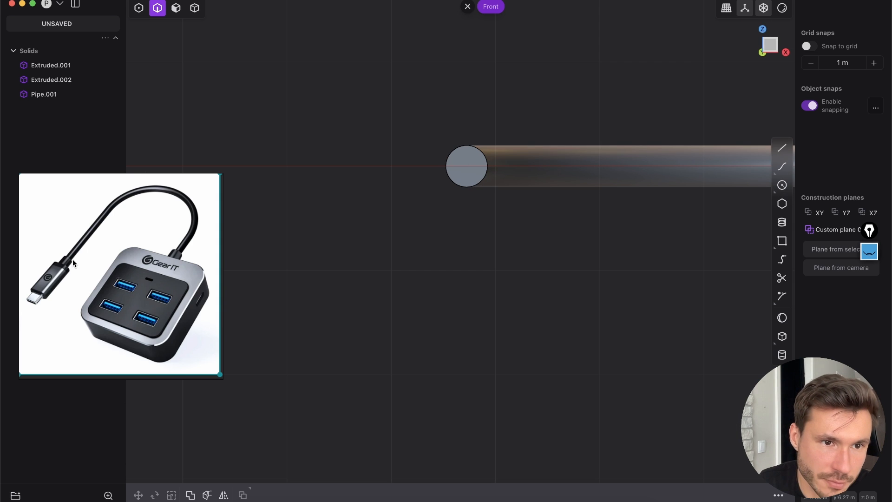
scroll(314, 274, "up", 2)
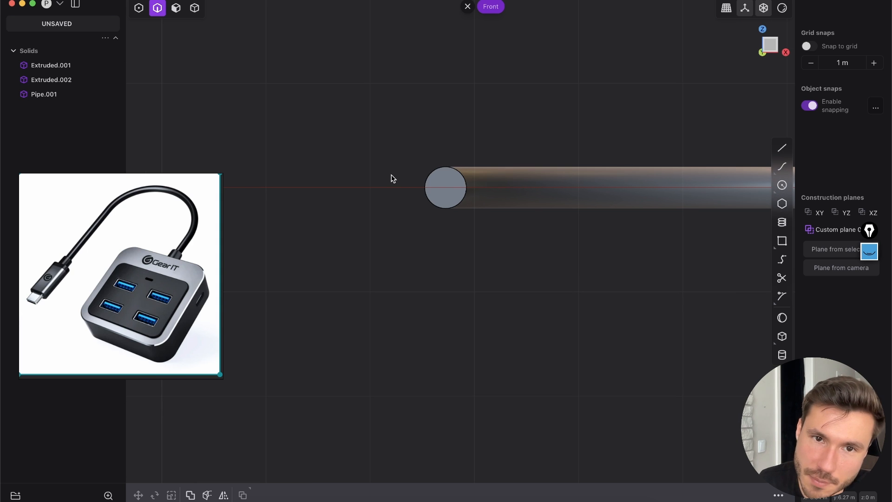
Annotate around the cable's end face a yellow slot outline made of two circles and connecting lines, with short blue marks inside
mouse_move(869, 252)
left_click(869, 298)
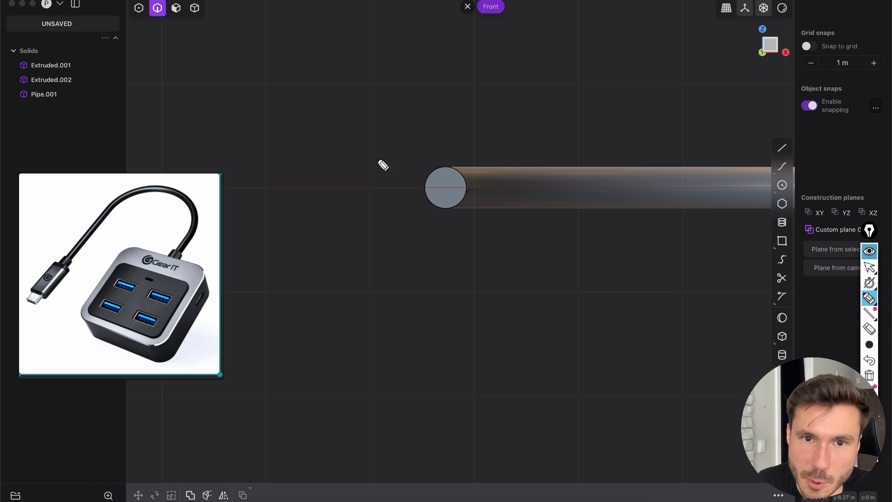
mouse_move(379, 224)
left_mouse_down()
mouse_move(540, 211)
mouse_move(518, 165)
mouse_move(387, 154)
mouse_move(350, 191)
mouse_move(399, 188)
mouse_move(356, 163)
left_mouse_up()
mouse_move(532, 165)
left_mouse_down()
mouse_move(496, 185)
mouse_move(523, 161)
left_mouse_up()
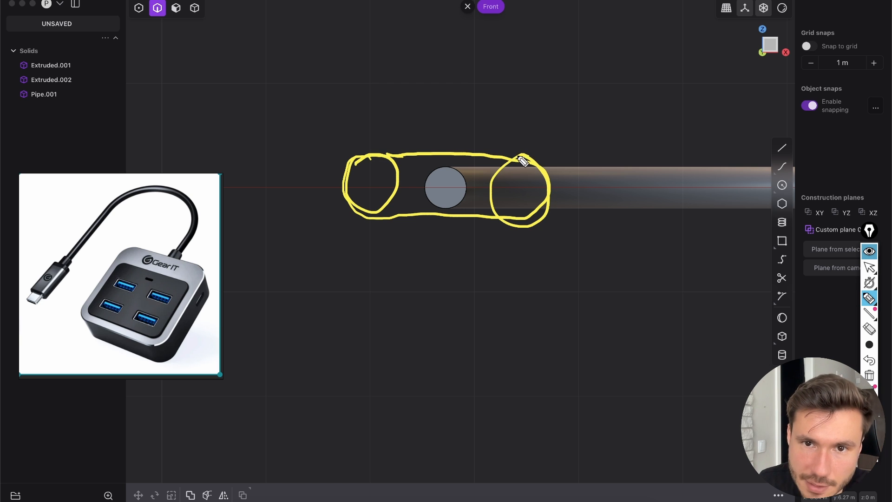
left_click_drag(389, 159, 506, 164)
left_click_drag(379, 222, 507, 224)
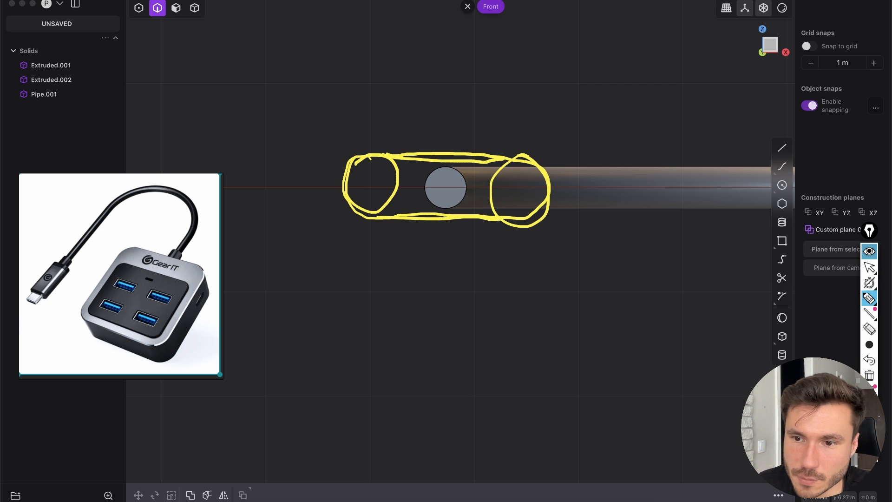
left_click_drag(496, 174, 509, 173)
left_click_drag(475, 188, 507, 188)
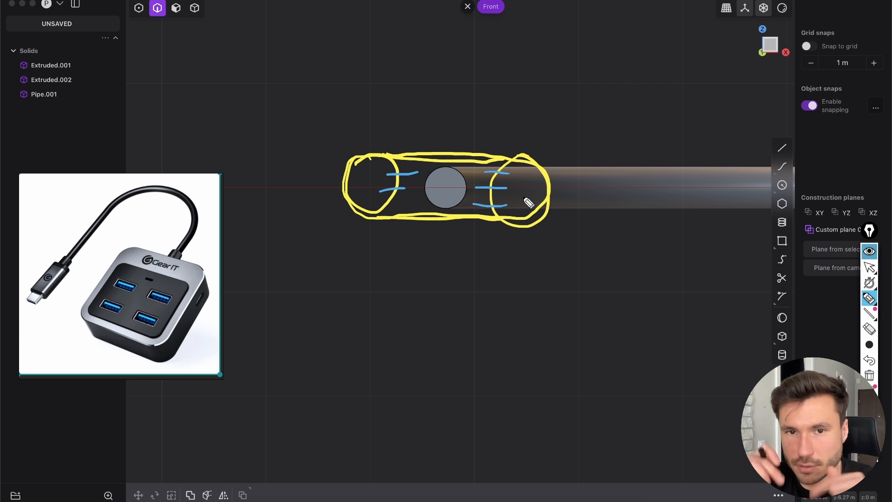
Clear the yellow and blue annotations around the cable's end face and return to the normal selection cursor
left_click(870, 374)
left_click(869, 267)
scroll(576, 132, "down", 2)
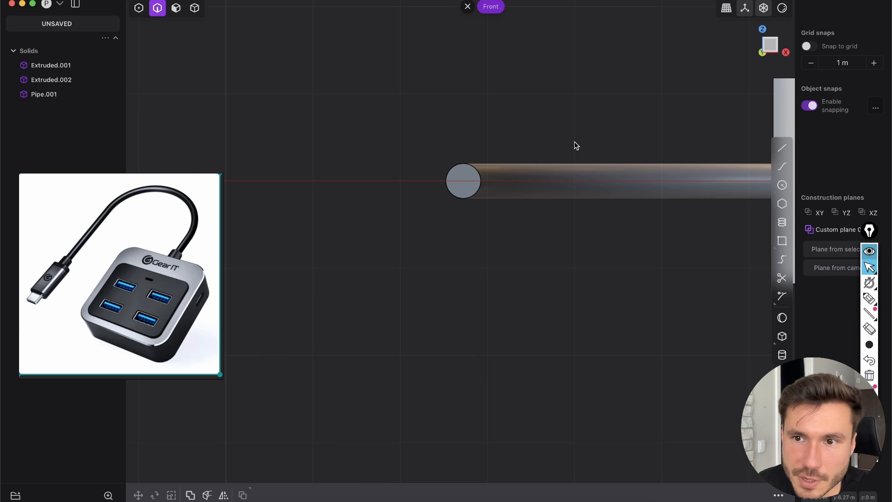
middle_click_drag(574, 131, 580, 174, "shift")
scroll(650, 190, "down", 2)
middle_click_drag(649, 191, 580, 188, "shift")
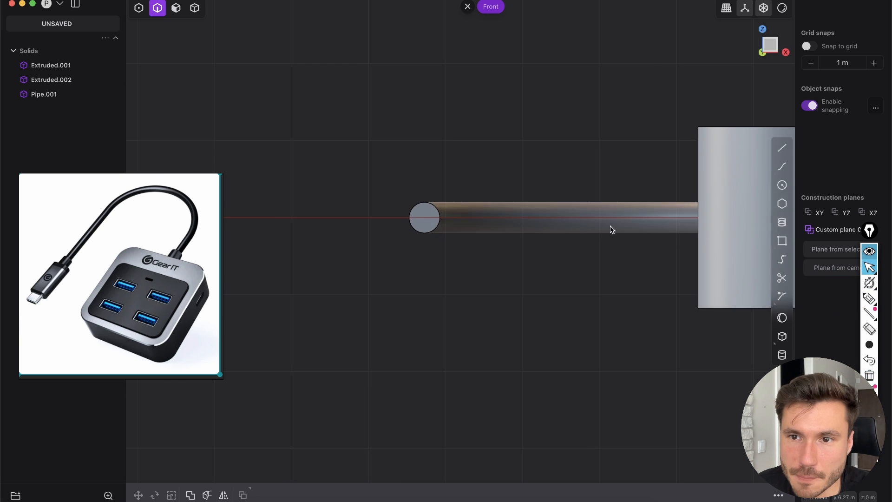
scroll(614, 232, "up", 1)
left_click(869, 314)
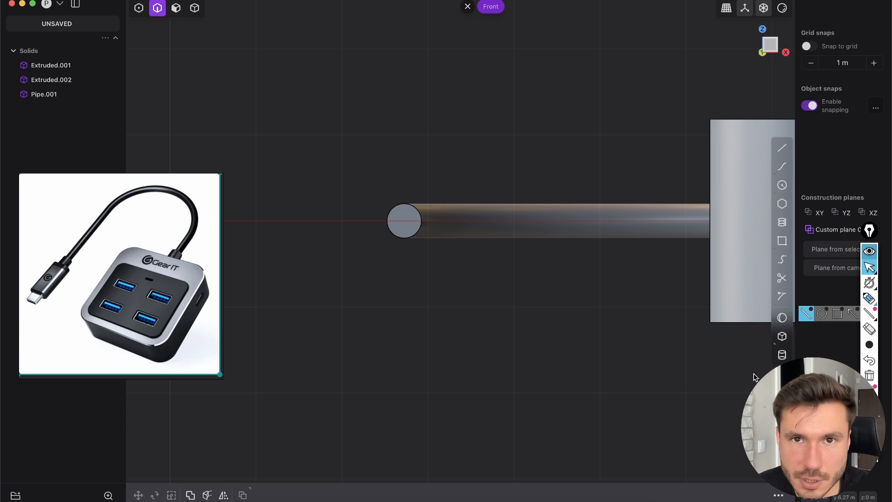
Try a circle about 1.08 m in diameter centred on the cable's end face, and undo it
middle_click_drag(423, 234, 442, 240, "shift")
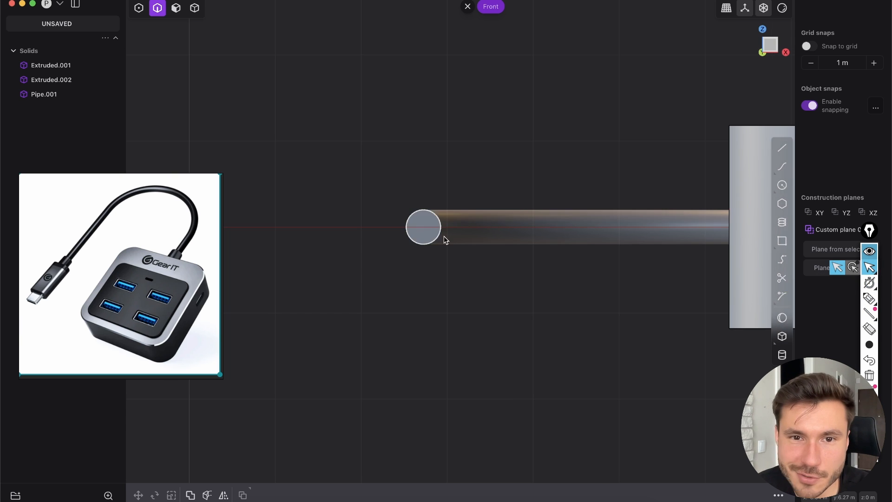
left_click_drag(442, 240, 441, 249, "shift")
scroll(370, 251, "up", 5)
middle_click_drag(376, 235, 397, 217, "shift")
scroll(404, 214, "up", 1)
middle_click_drag(533, 229, 483, 235, "shift")
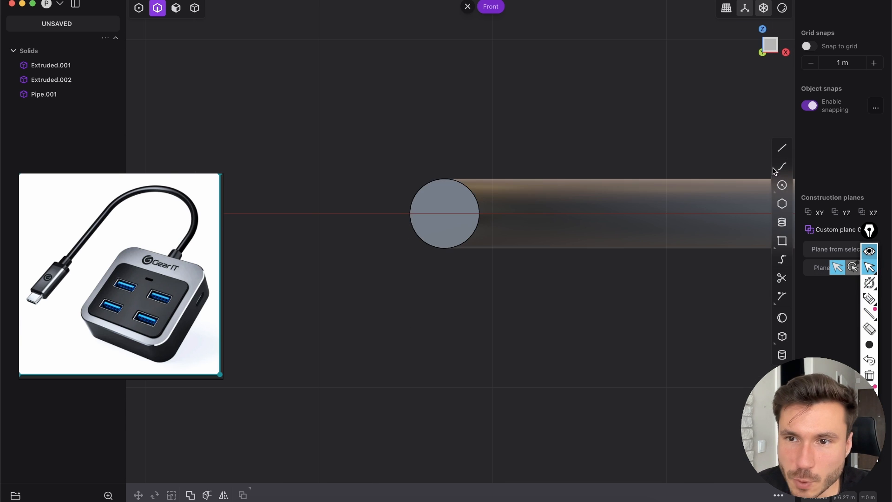
left_click(782, 186)
left_click(444, 213)
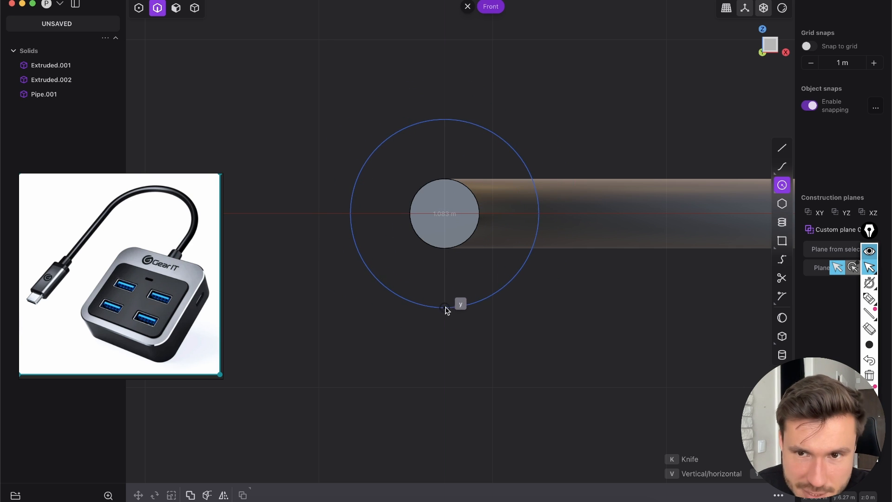
left_click(445, 310)
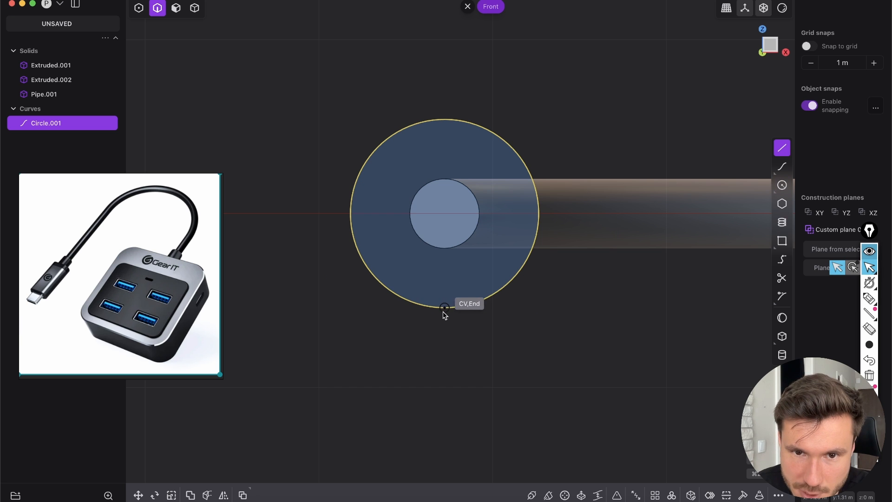
key("Escape")
key("Escape")
key("super+z")
key("super+z")
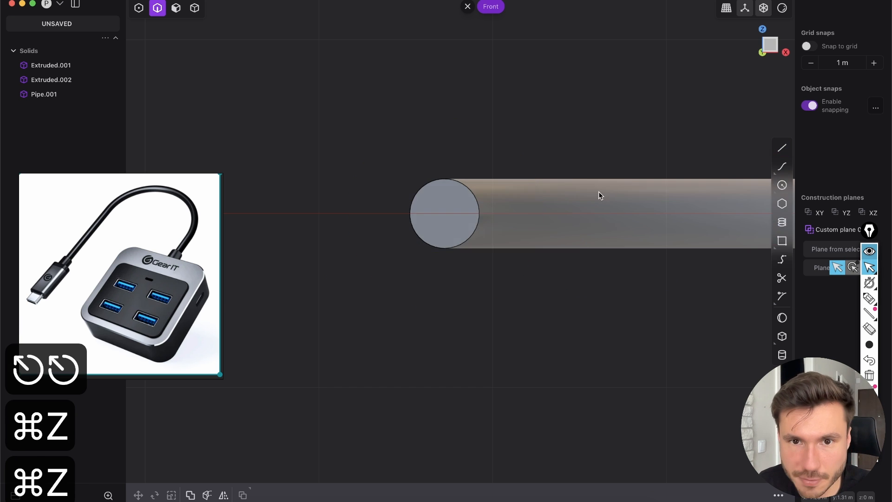
Draw a circle about 0.61 m in diameter centred on the cable's end face
left_click(782, 185)
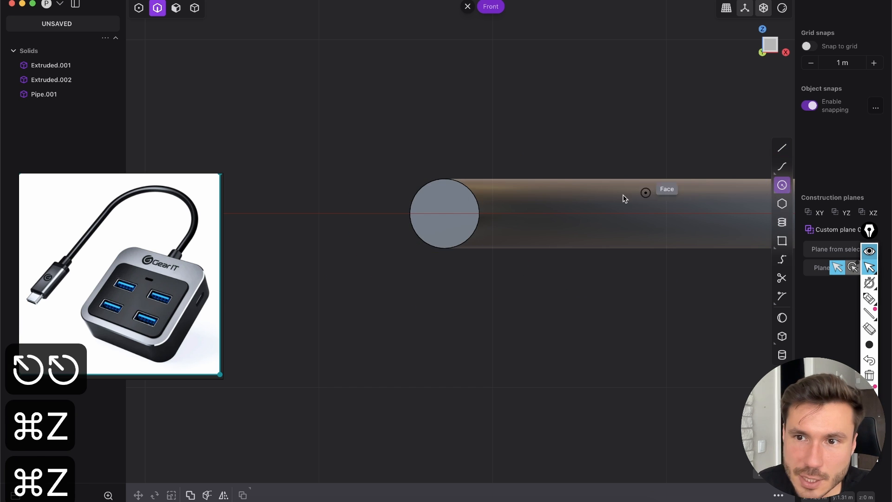
left_click(444, 214)
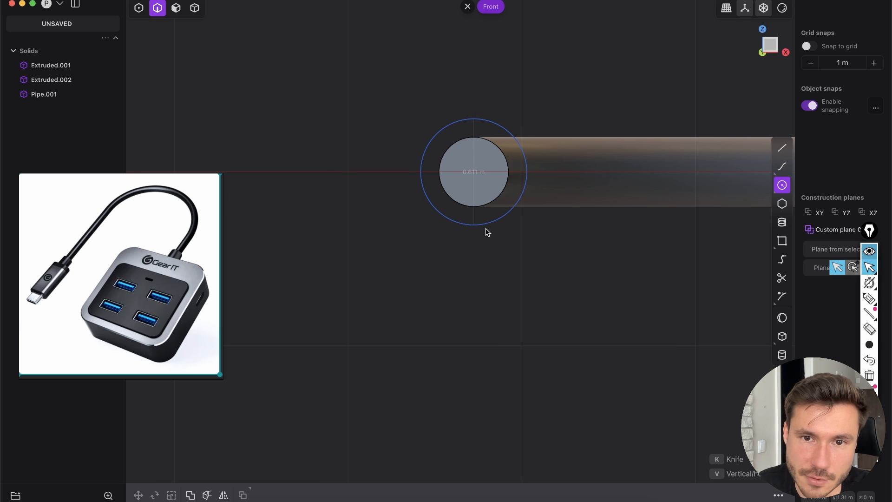
left_click(486, 229)
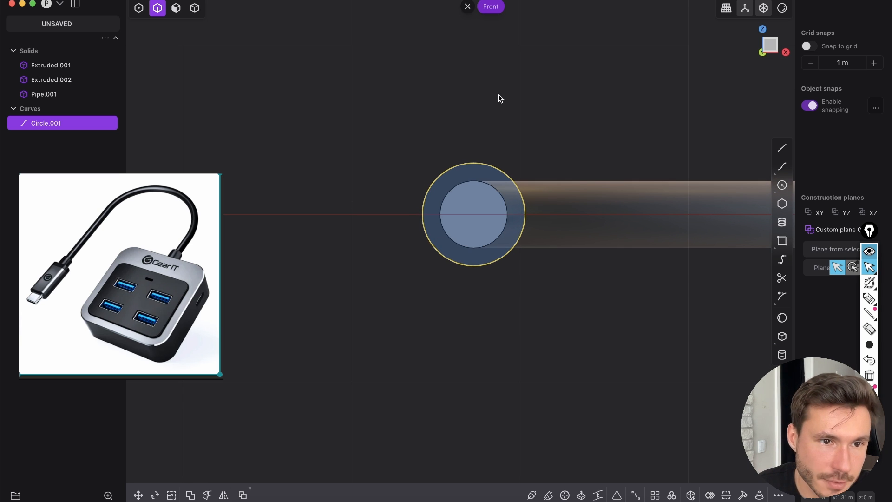
Move the circle in the negative X direction until it only slightly overlaps the edge of the cable's end face
key("g")
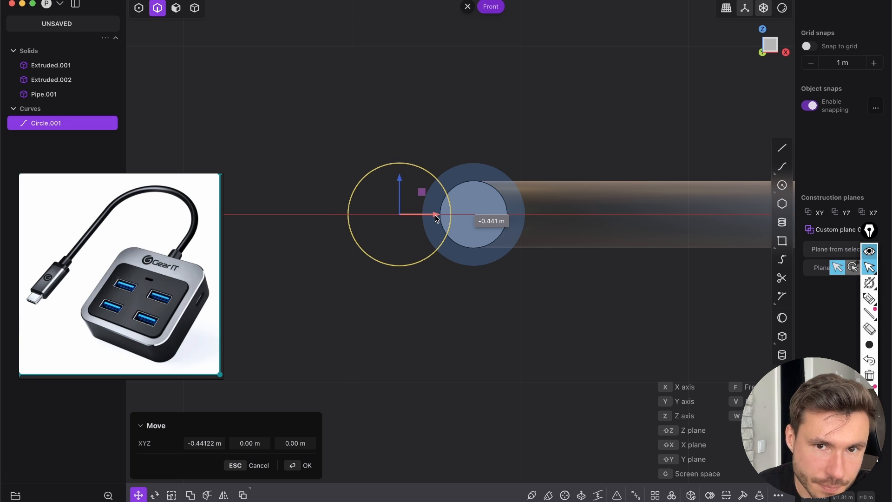
left_click(458, 209)
left_click(470, 137)
scroll(470, 147, "down", 3)
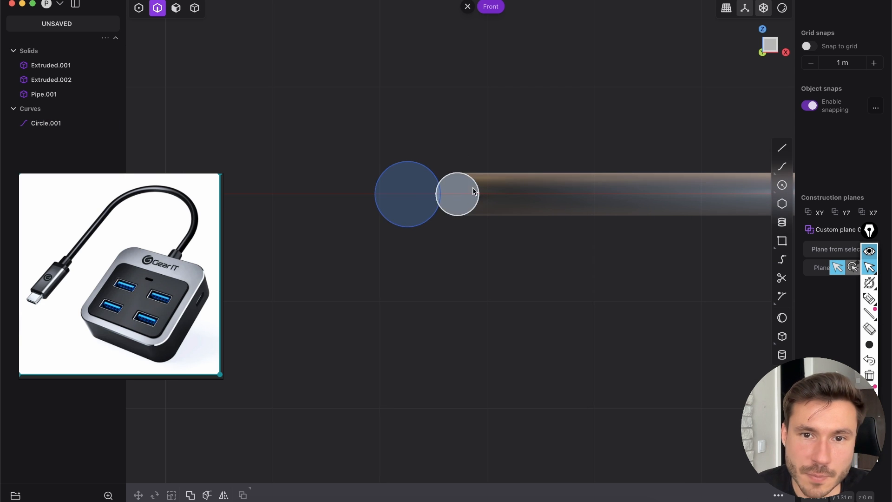
scroll(467, 193, "up", 2)
scroll(448, 187, "up", 2)
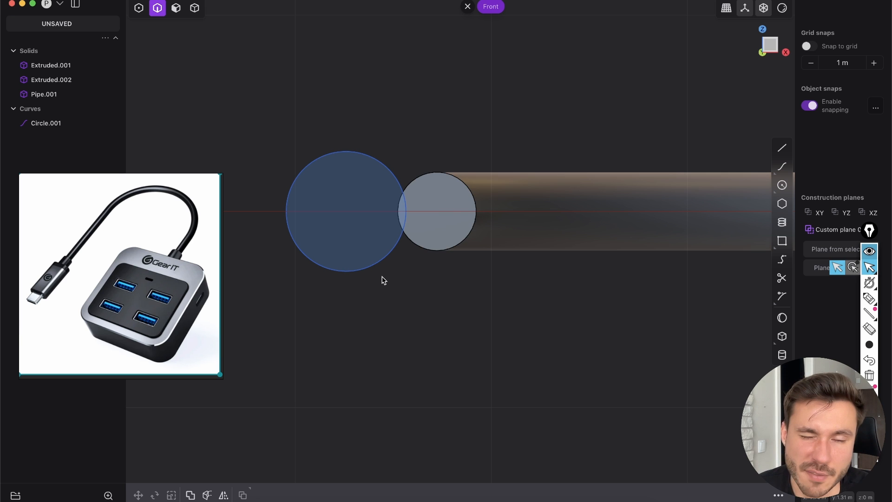
scroll(460, 235, "left", 2)
scroll(460, 235, "up", 2)
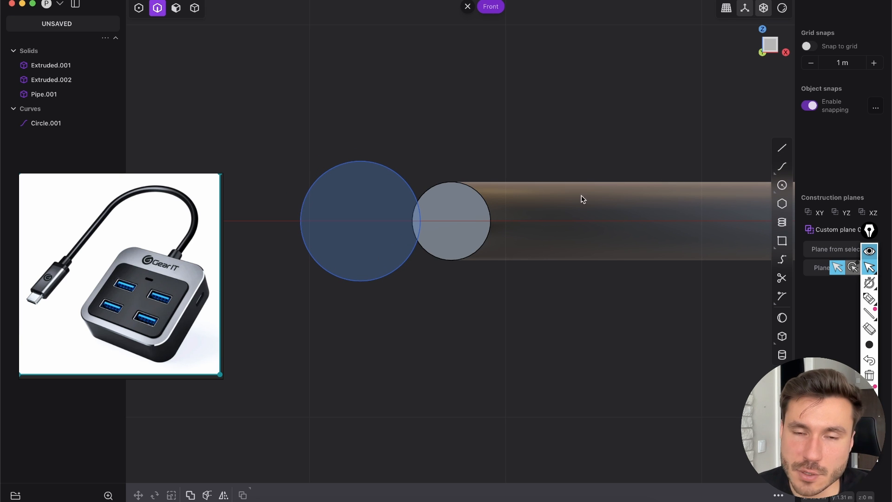
left_click(782, 186)
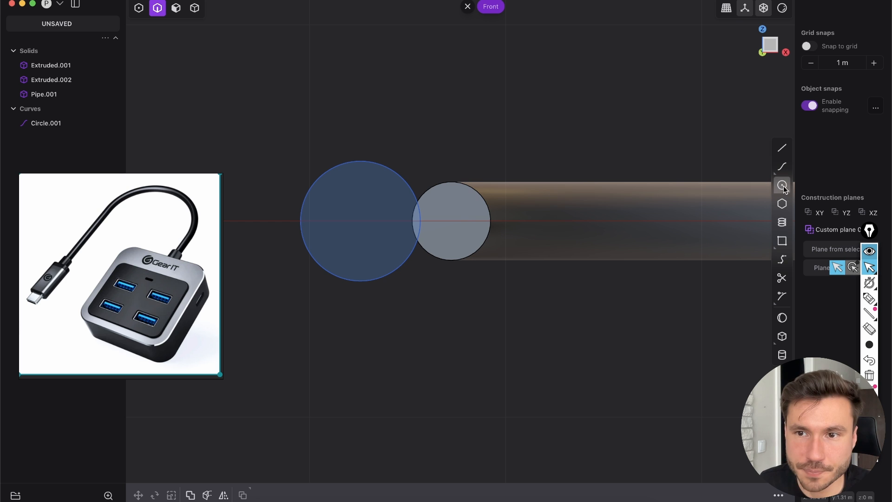
left_click(451, 224)
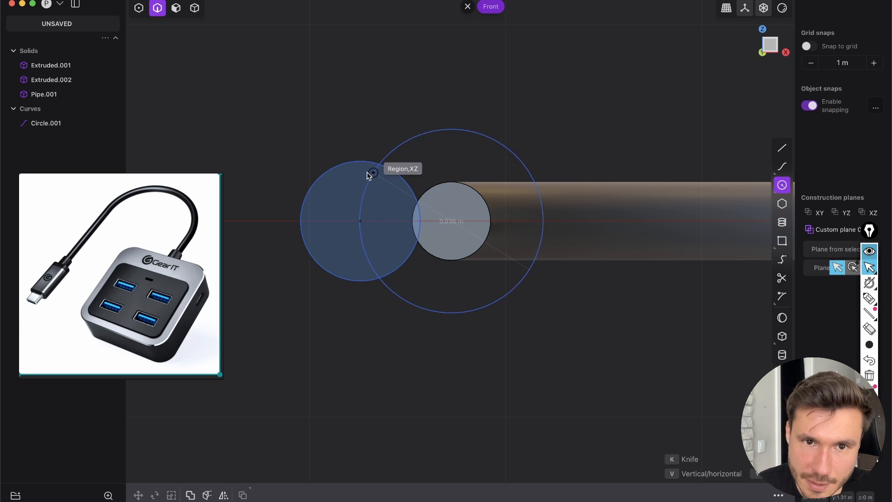
key("Escape")
scroll(455, 144, "up", 2)
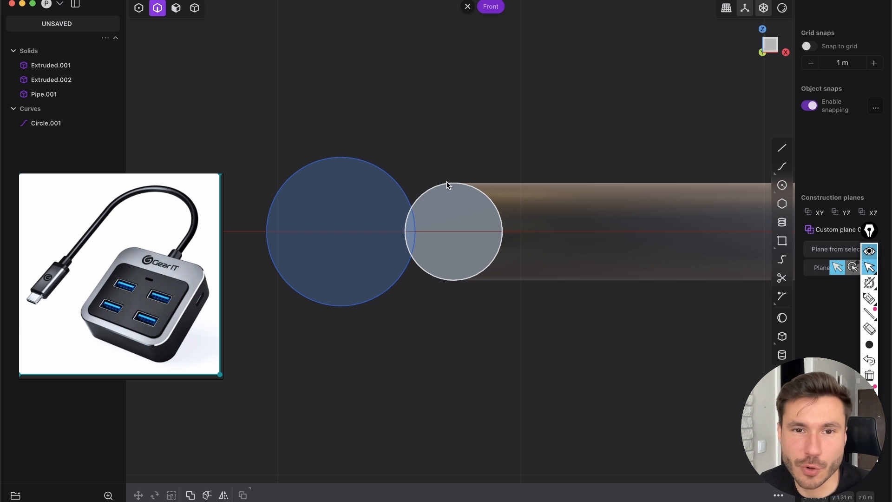
scroll(448, 185, "down", 5)
middle_click_drag(420, 204, 452, 189, "shift")
scroll(452, 188, "up", 5)
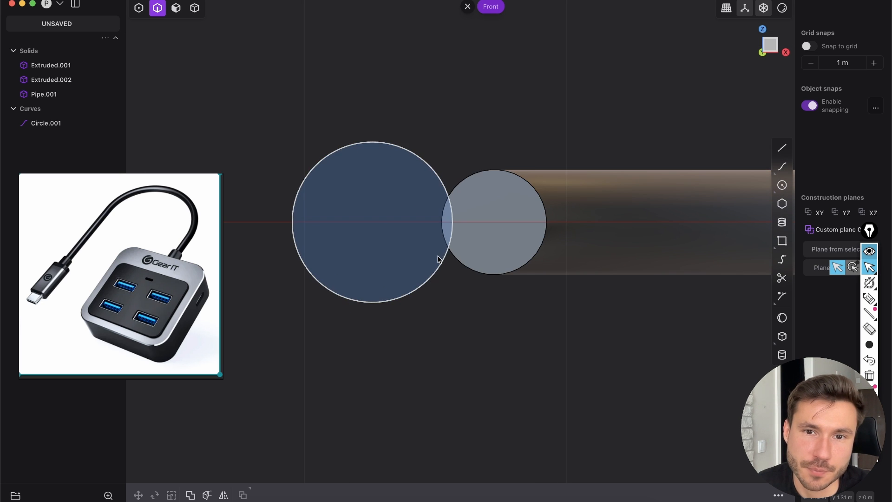
left_click(404, 171)
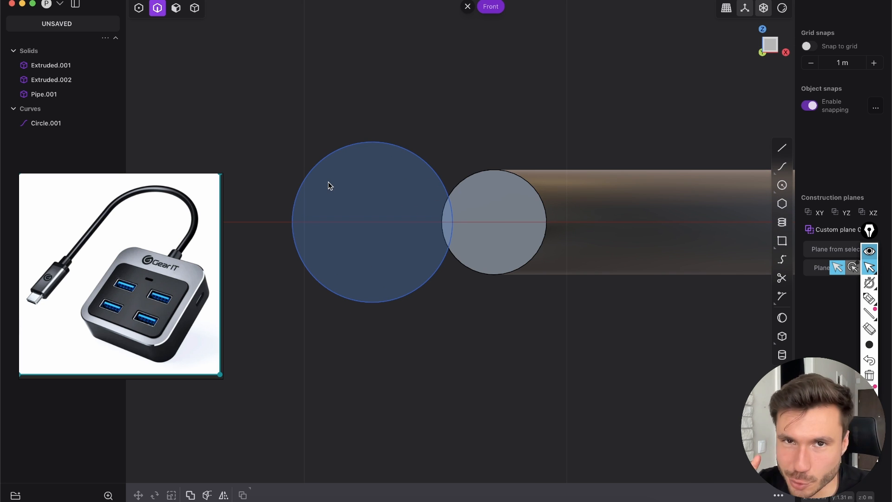
scroll(459, 173, "down", 1)
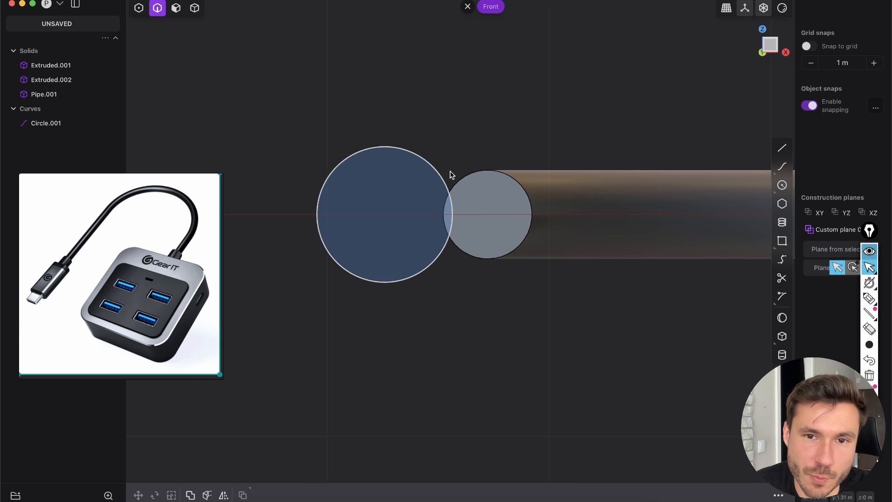
Duplicate the circle and move the copy about 0.94 m along X to the opposite side of the cable's end face
left_click(424, 161)
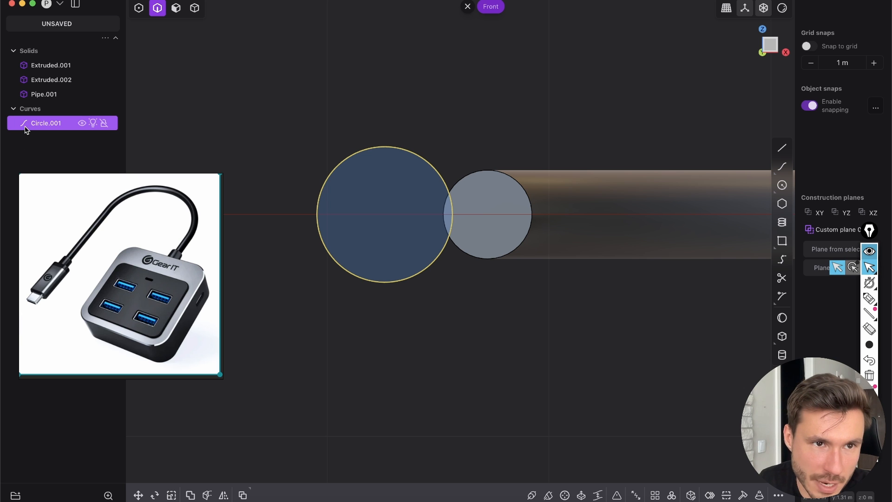
key("shift+d")
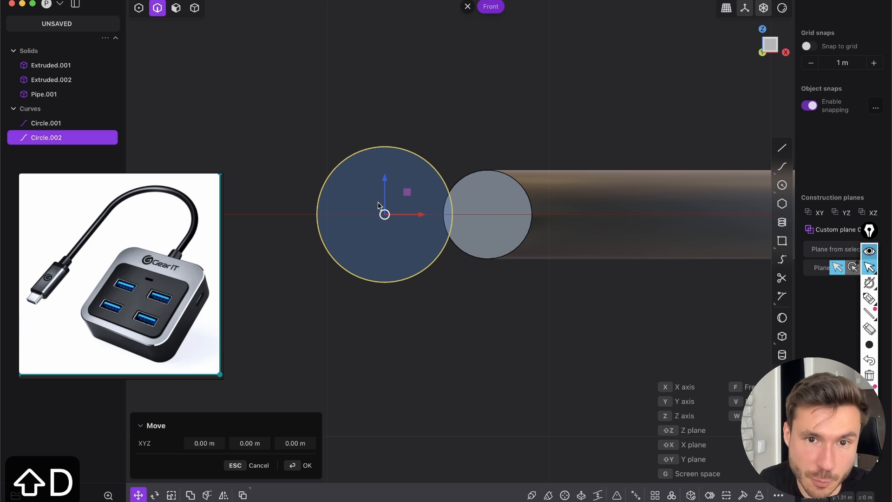
left_click_drag(620, 219, 632, 228)
scroll(509, 223, "up", 2)
middle_click_drag(509, 224, 524, 235, "shift")
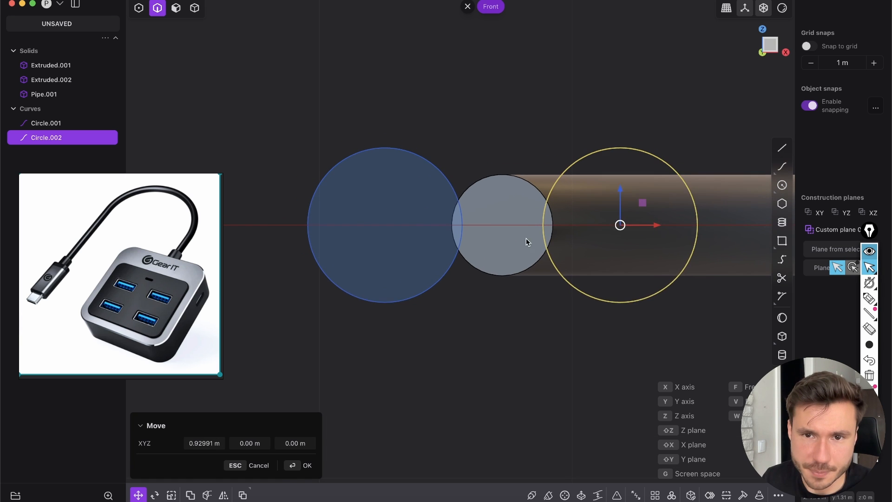
scroll(525, 238, "up", 1)
left_click_drag(666, 226, 668, 227)
scroll(495, 224, "up", 5)
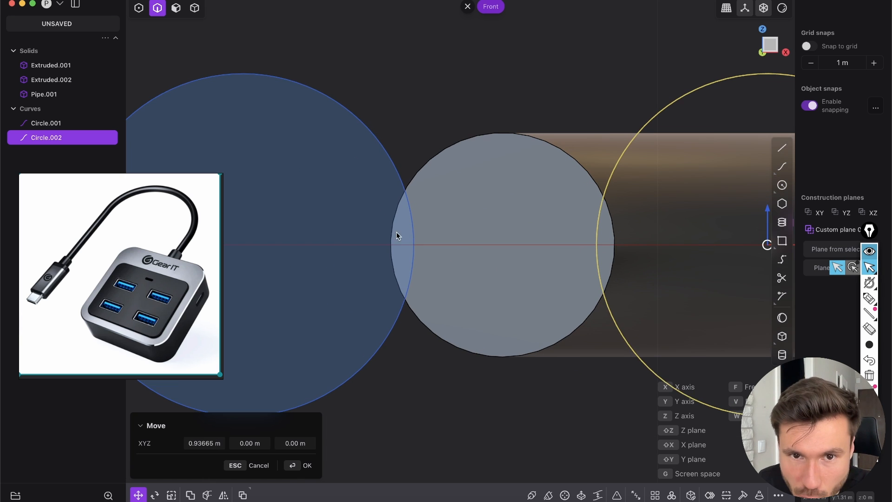
Try to match the duplicate circle's overlap with the cable to the original's by fine-tuning its X position, and discard the duplicate
scroll(464, 242, "down", 3)
left_click_drag(677, 251, 669, 257)
left_click_drag(665, 255, 664, 254)
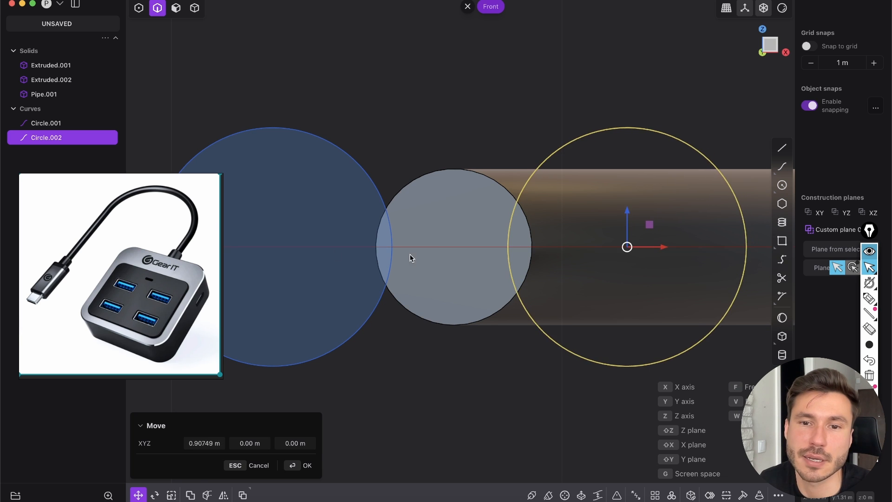
scroll(391, 248, "down", 3)
scroll(469, 245, "up", 6)
middle_click_drag(488, 265, 495, 199)
left_click_drag(705, 202, 720, 207)
scroll(599, 204, "down", 3)
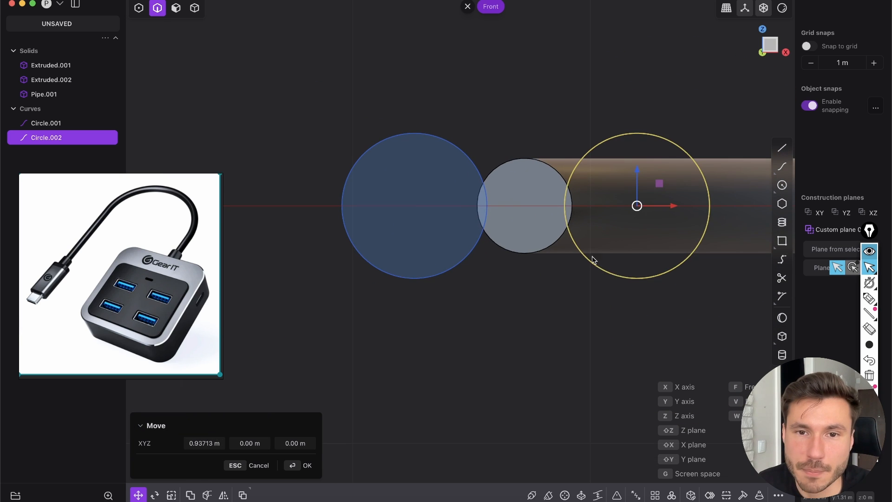
key("Escape")
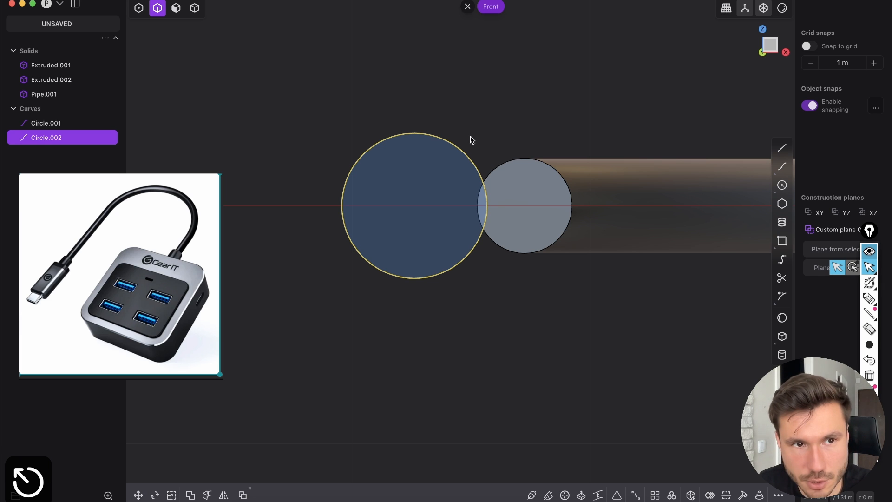
key("super+z")
scroll(407, 200, "up", 1)
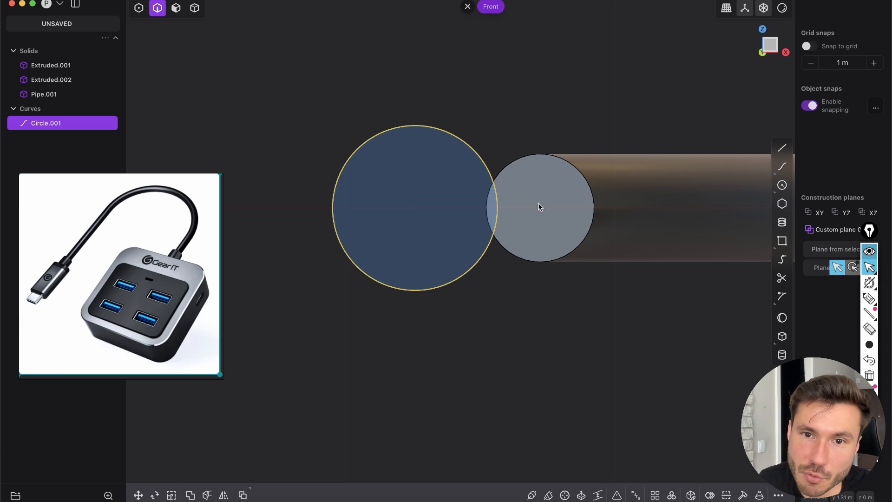
key("2")
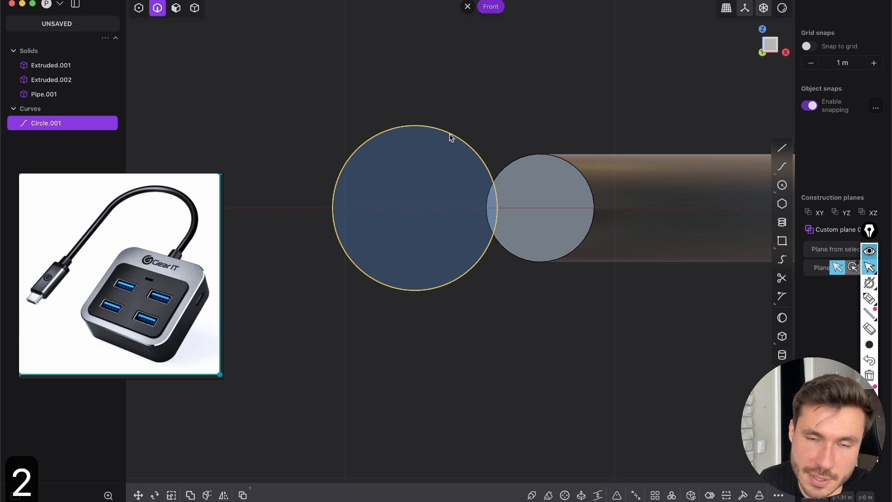
left_click(224, 495)
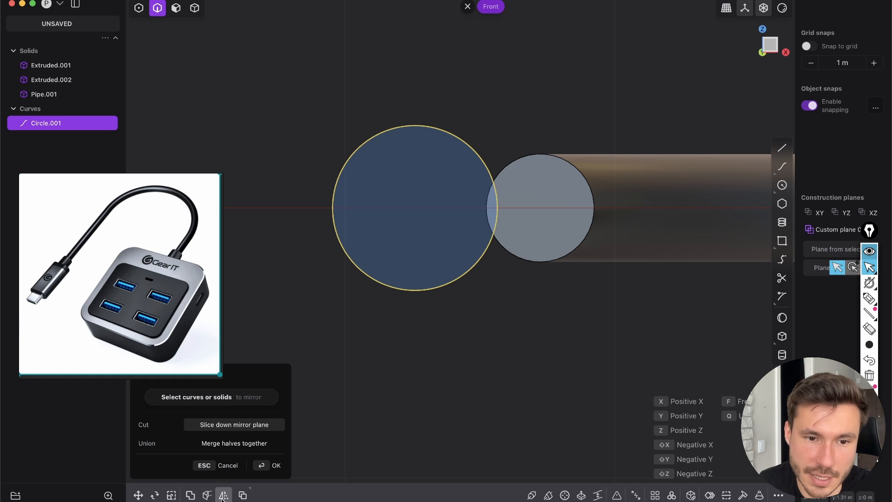
scroll(514, 212, "up", 3)
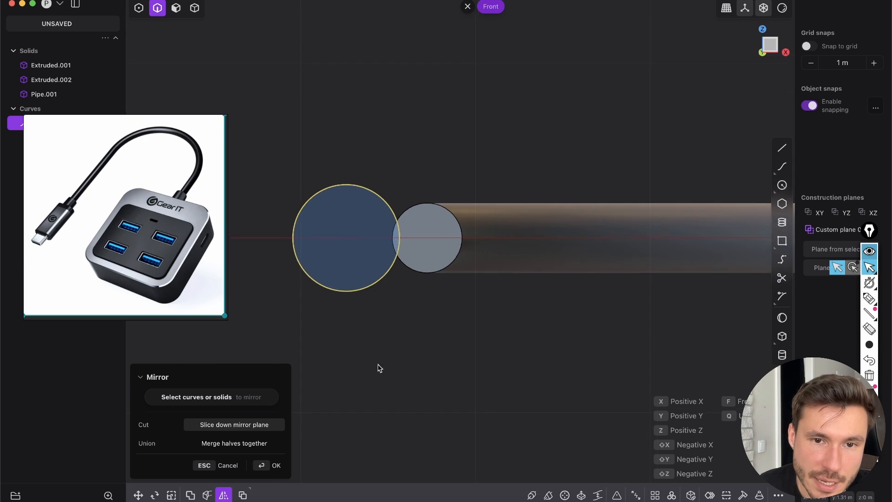
scroll(378, 371, "down", 5)
right_click_drag(476, 319, 398, 232)
scroll(399, 232, "down", 2)
scroll(407, 186, "down", 2)
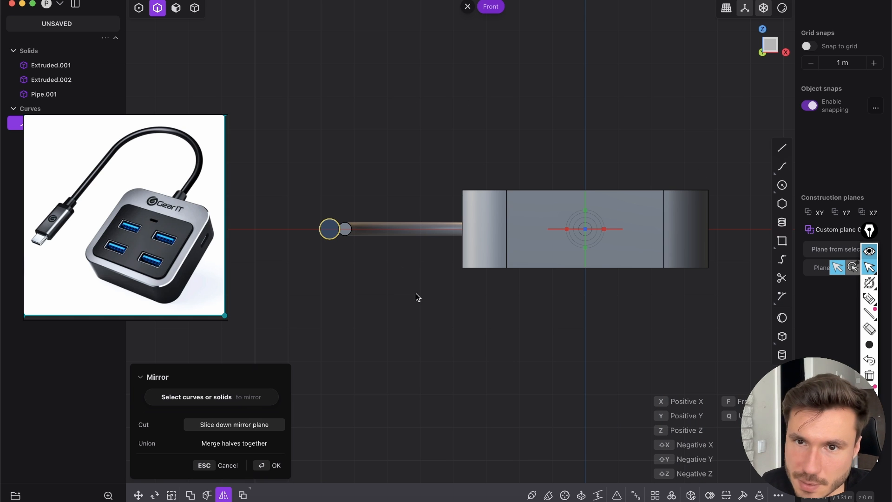
scroll(332, 228, "up", 5)
scroll(454, 192, "up", 3)
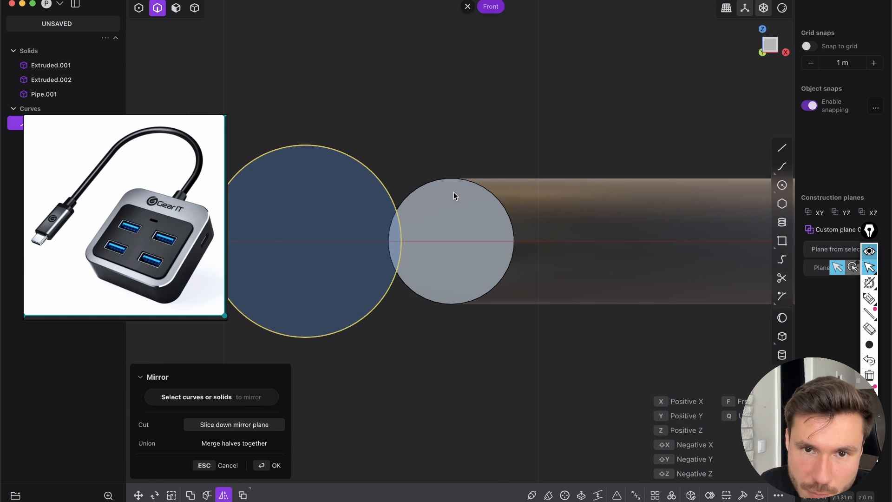
scroll(457, 188, "down", 8)
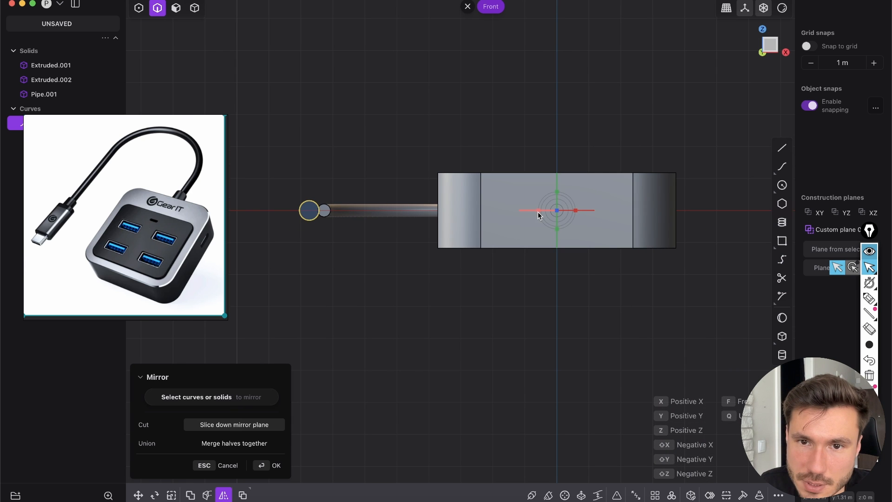
left_click(537, 212)
scroll(615, 218, "down", 3)
right_click_drag(629, 188, 563, 192)
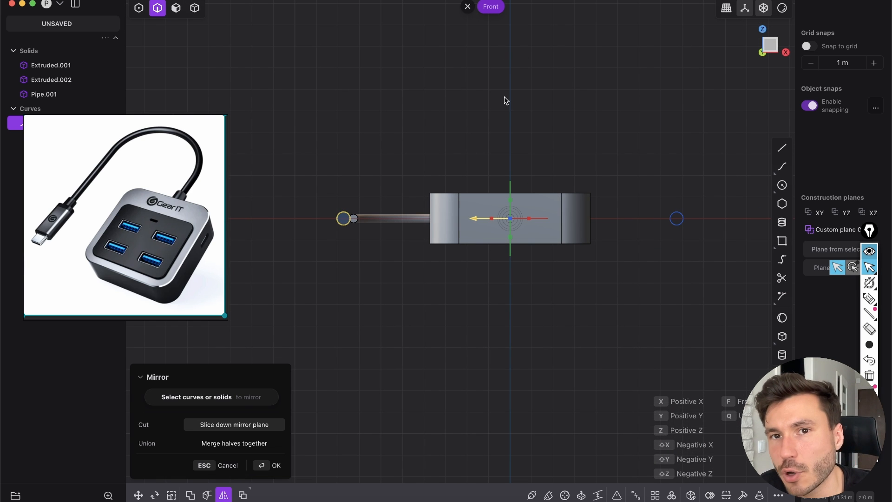
scroll(371, 245, "up", 8)
right_click_drag(311, 252, 432, 241)
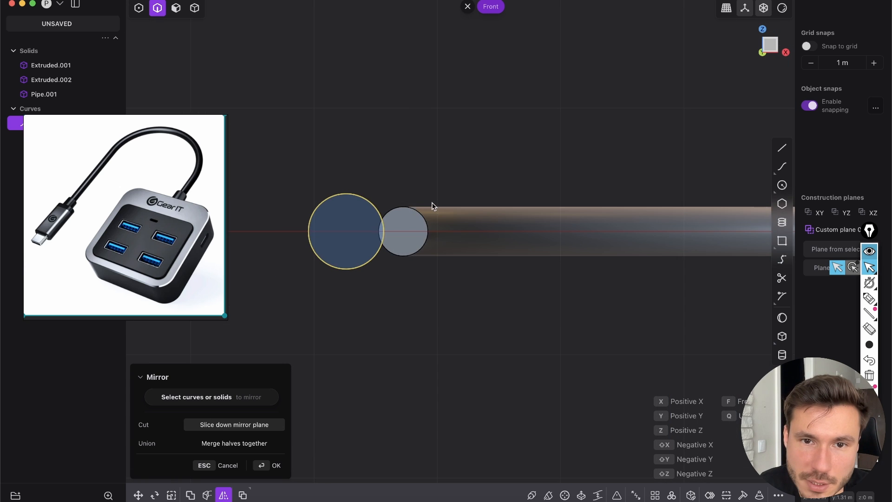
scroll(407, 226, "up", 5)
scroll(399, 239, "down", 2)
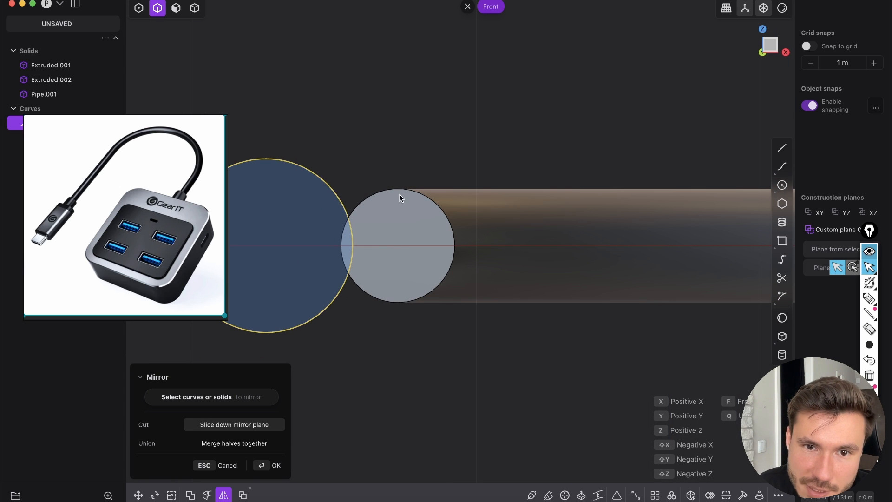
scroll(412, 256, "down", 8)
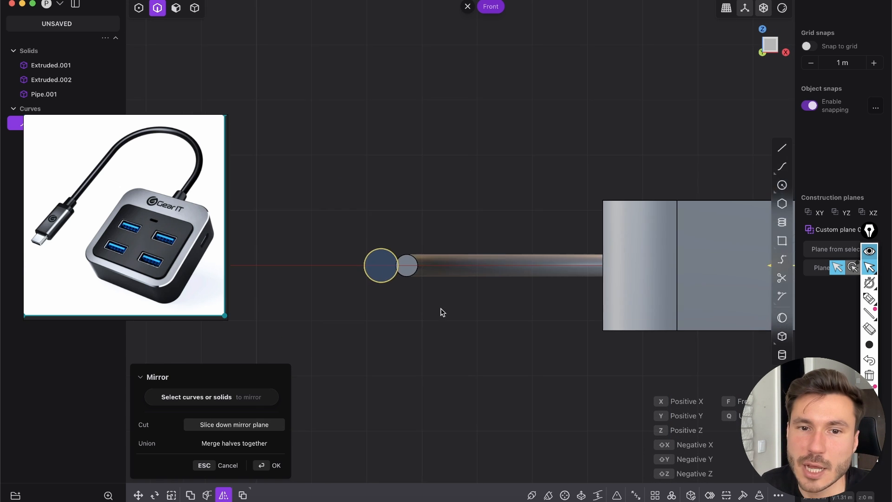
right_click_drag(443, 305, 447, 271)
scroll(400, 243, "down", 2)
key("Escape")
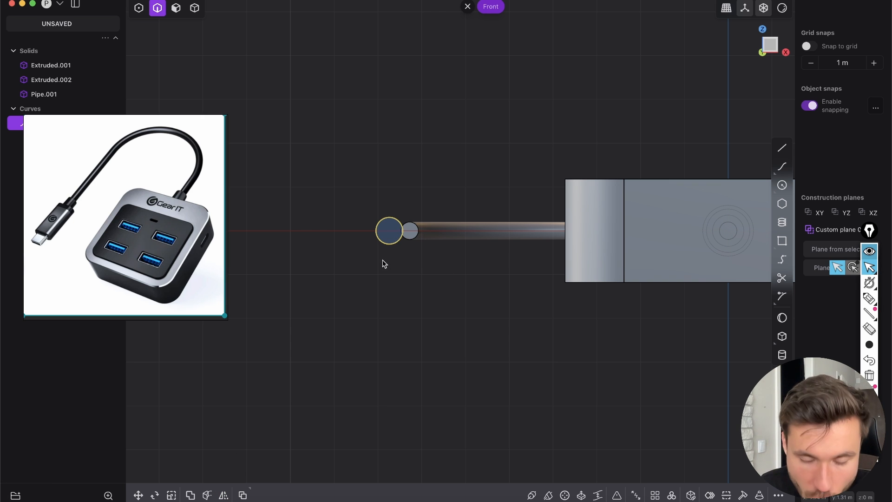
Mirror the circle with a freestyle vertical mirror plane through the centre of the cable's end face
key("alt+x")
scroll(382, 264, "up", 5)
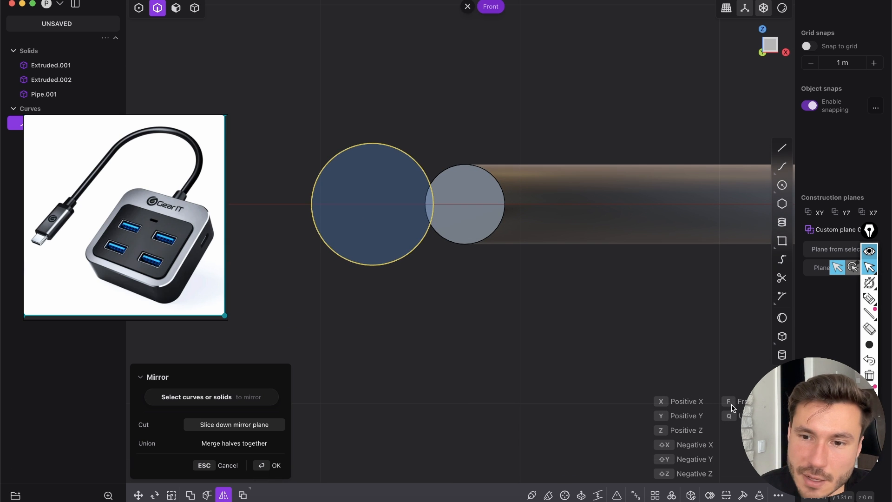
scroll(655, 298, "down", 5)
key("f")
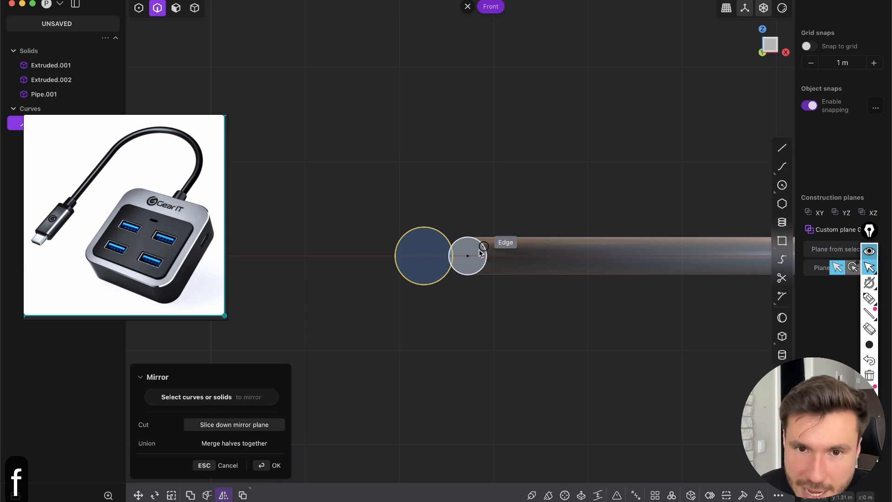
scroll(512, 182, "down", 3)
middle_click_drag(591, 205, 365, 187, "shift")
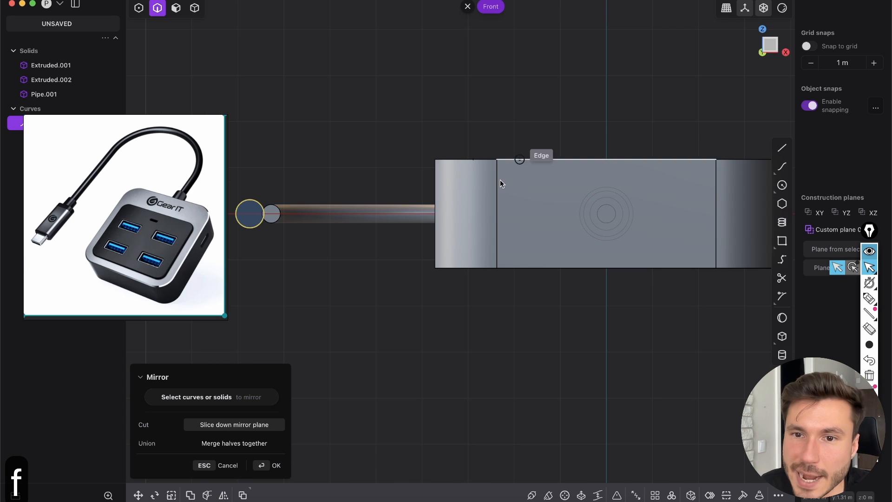
middle_click_drag(438, 224, 667, 214, "shift")
middle_click_drag(517, 180, 501, 362, "ctrl")
middle_click_drag(449, 307, 512, 236, "shift")
middle_click_drag(506, 202, 512, 238, "shift")
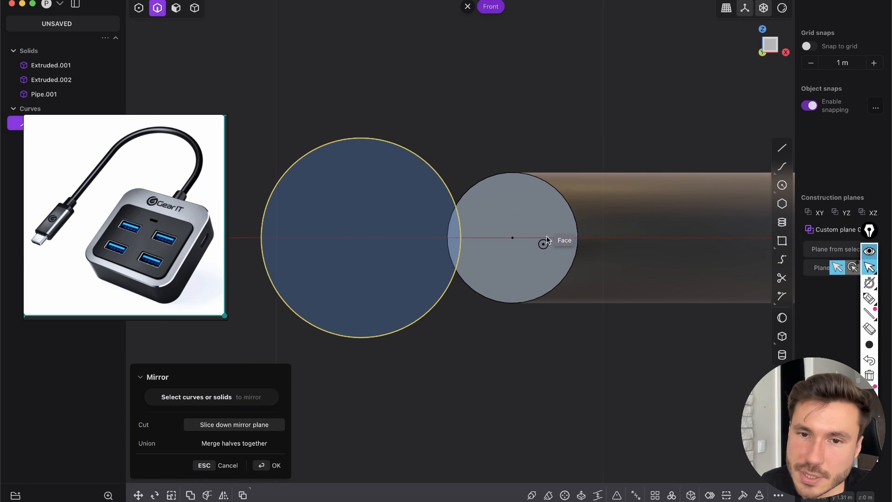
left_click(512, 238)
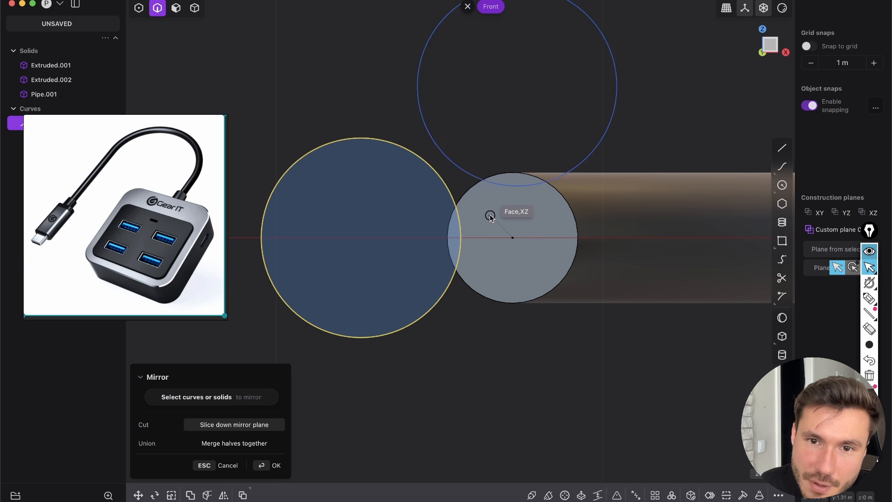
scroll(497, 200, "up", 5)
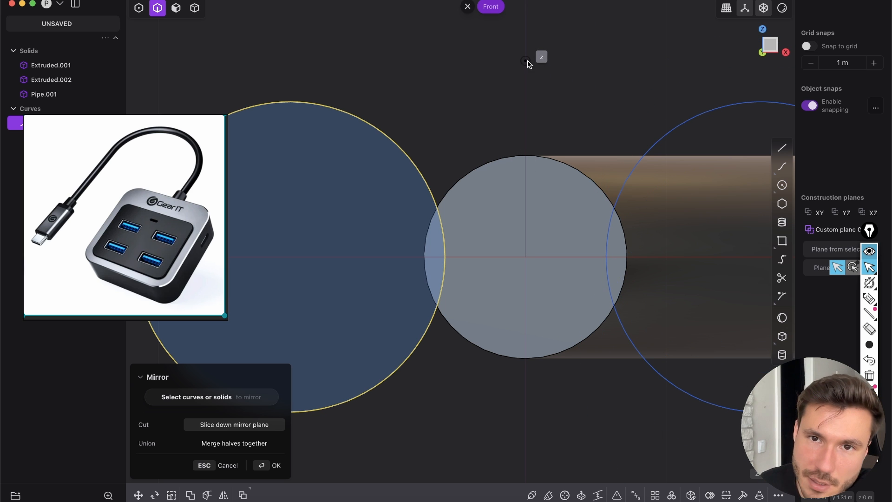
left_click(525, 144)
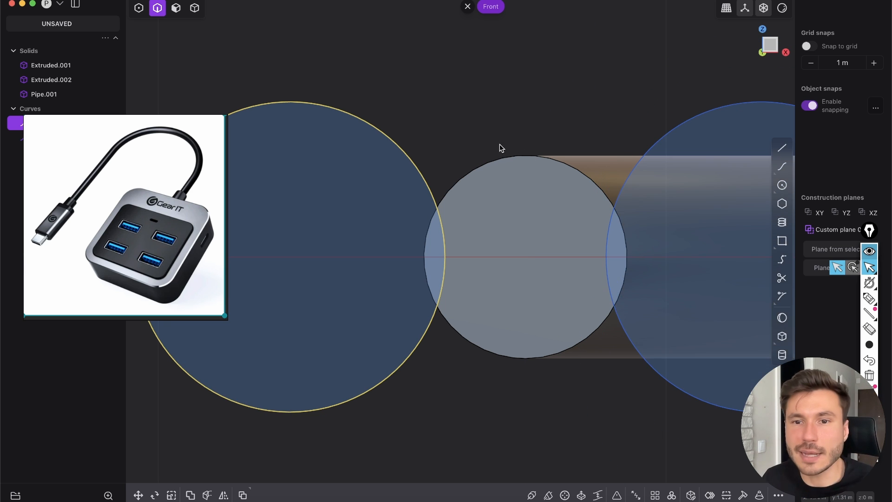
scroll(529, 139, "down", 5)
key("Escape")
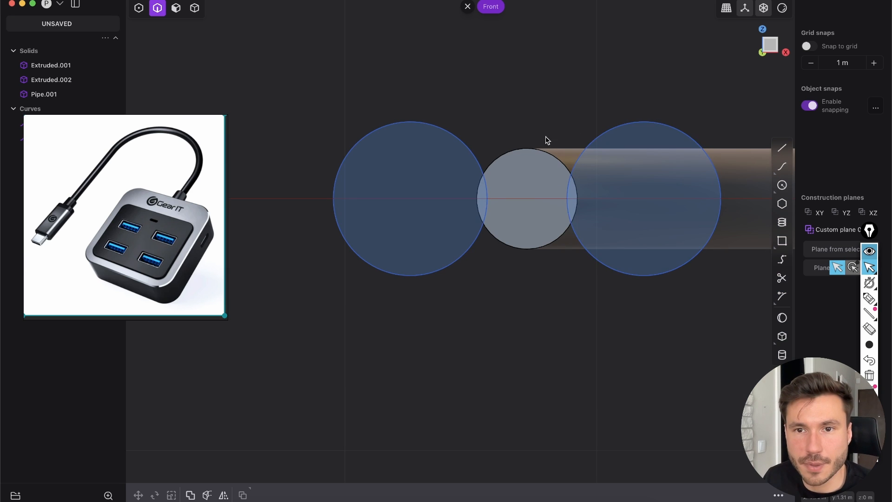
Draw a horizontal line about 0.93 m long joining the topmost points of the original and mirrored circles
middle_click_drag(587, 117, 547, 139, "shift")
scroll(530, 142, "up", 1)
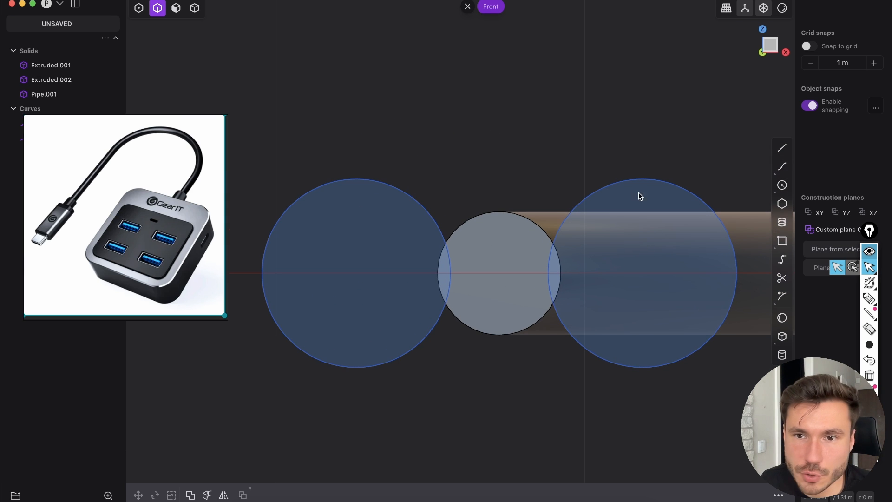
left_click(782, 149)
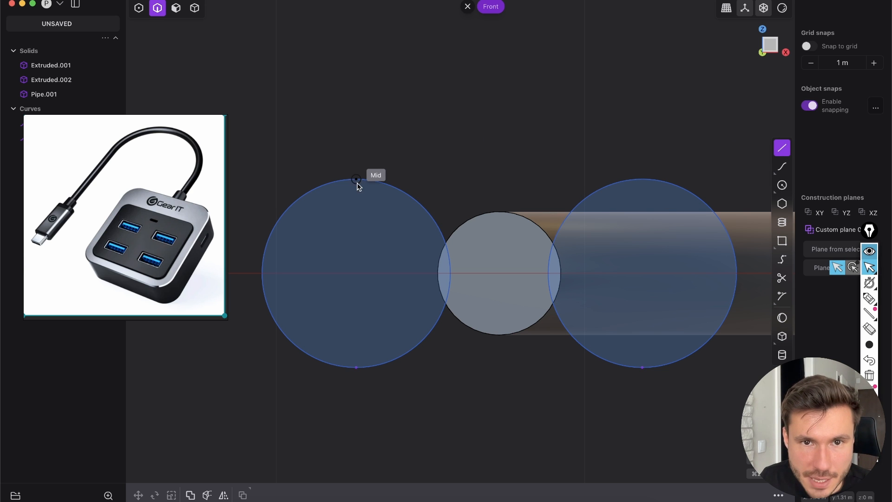
left_click(356, 180)
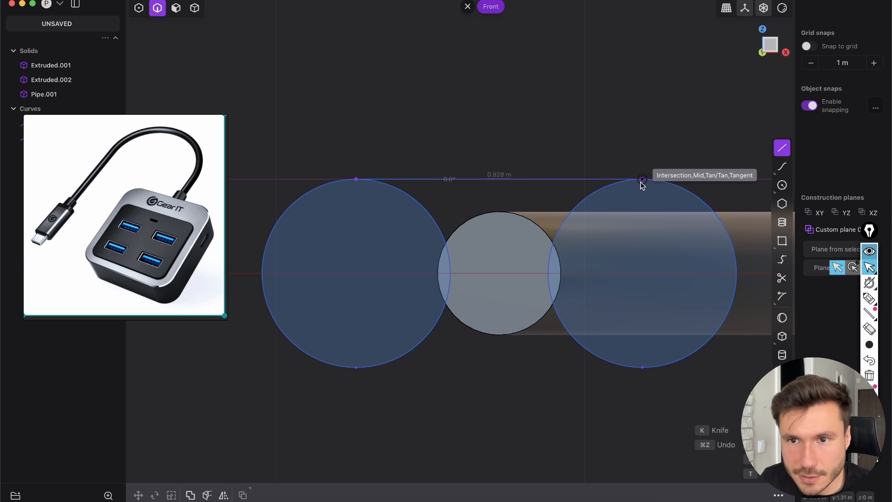
scroll(641, 184, "up", 3)
scroll(632, 177, "up", 3)
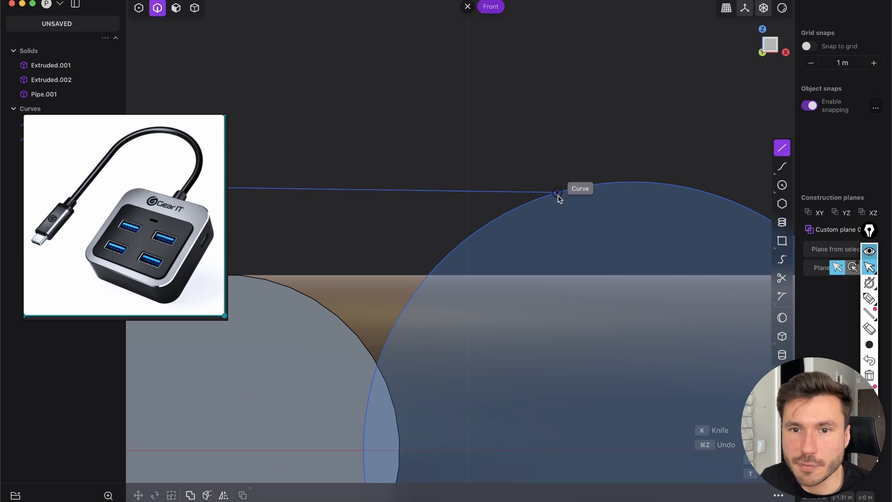
scroll(560, 199, "down", 3)
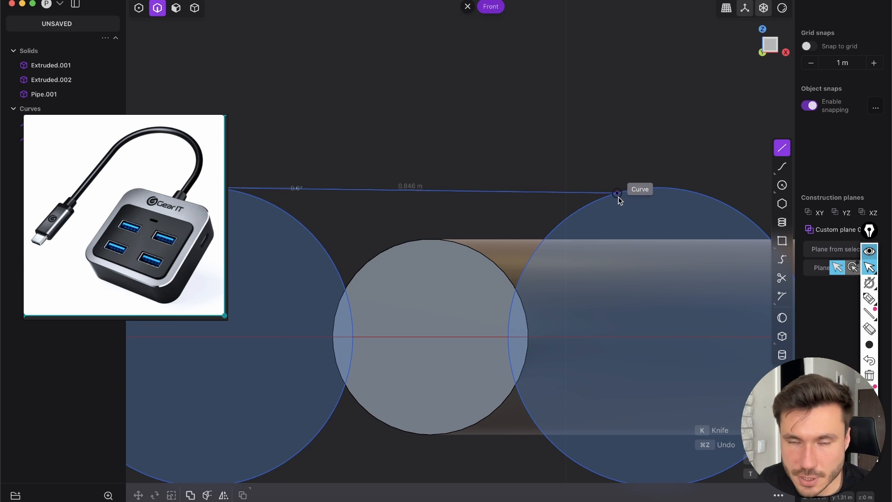
scroll(625, 192, "up", 2)
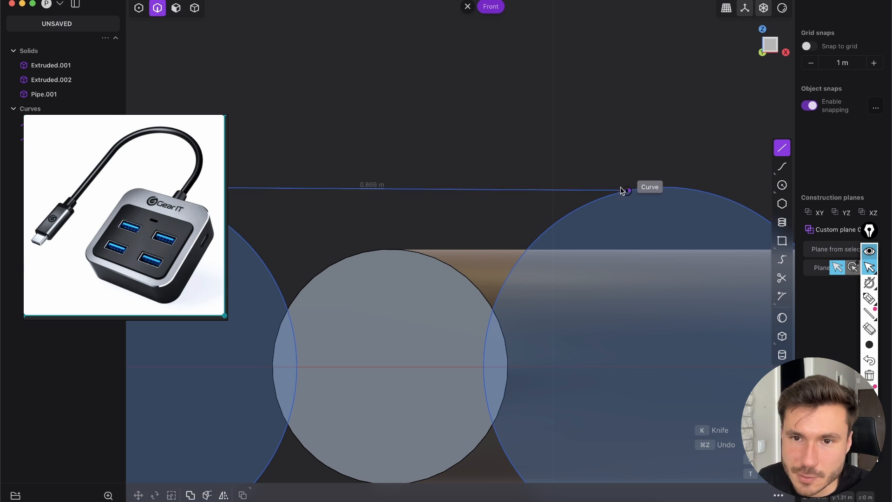
scroll(627, 189, "down", 1)
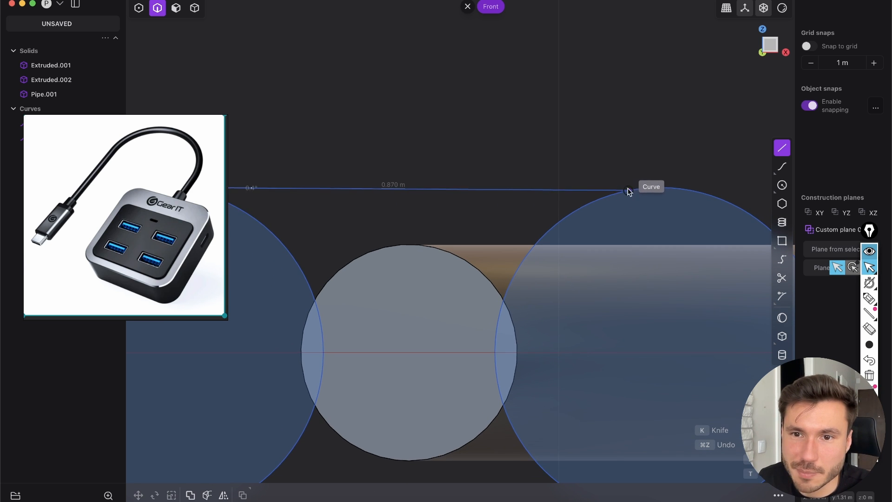
scroll(604, 186, "right", 1)
scroll(589, 200, "up", 3)
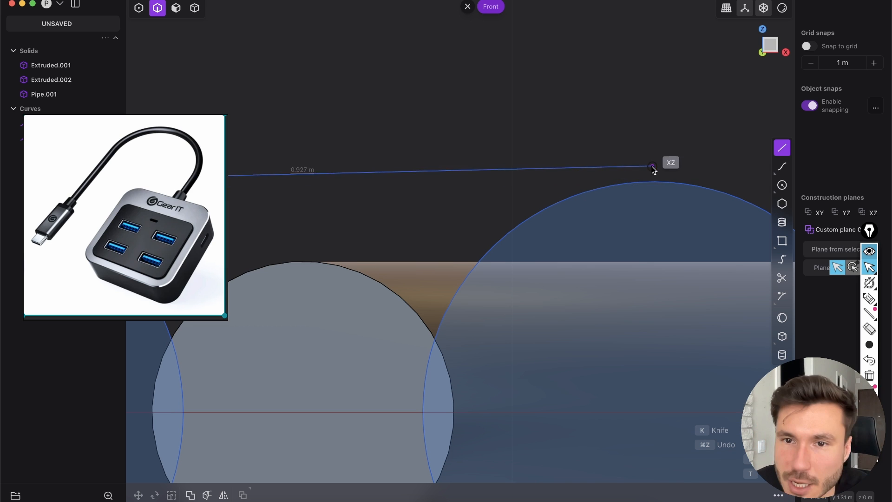
scroll(651, 195, "up", 5)
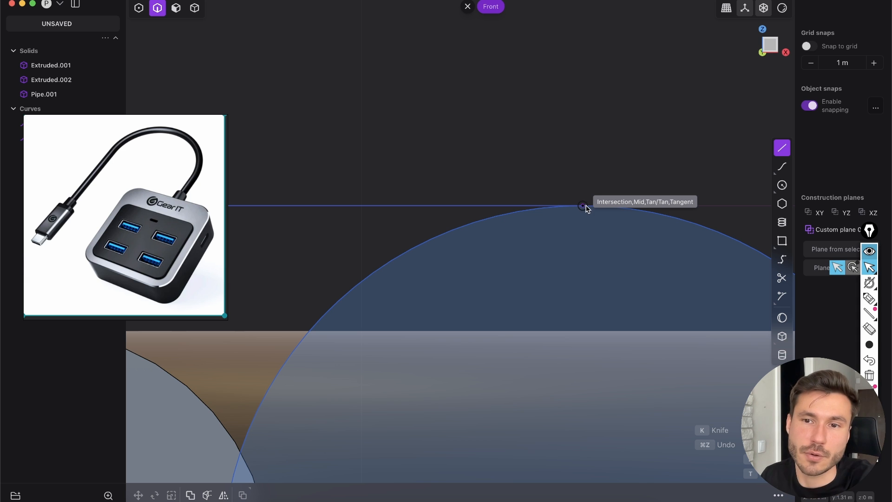
left_click(583, 205)
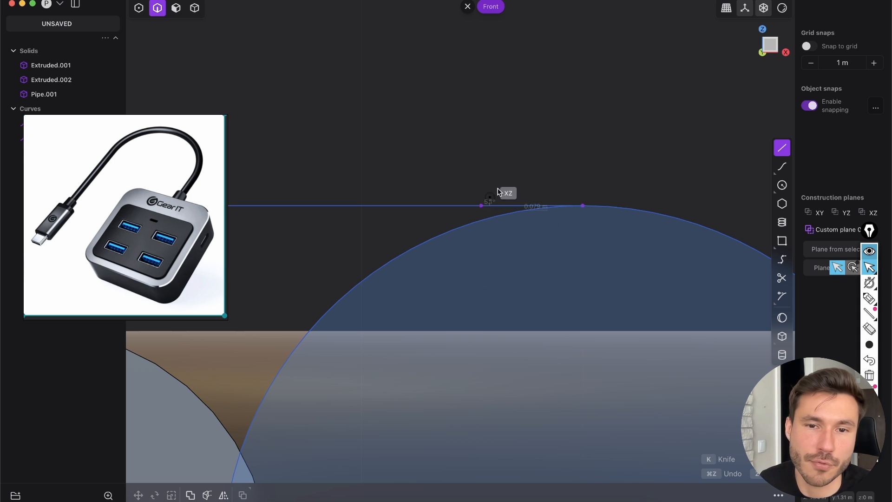
right_click(592, 140)
scroll(545, 132, "down", 5)
scroll(488, 213, "down", 6)
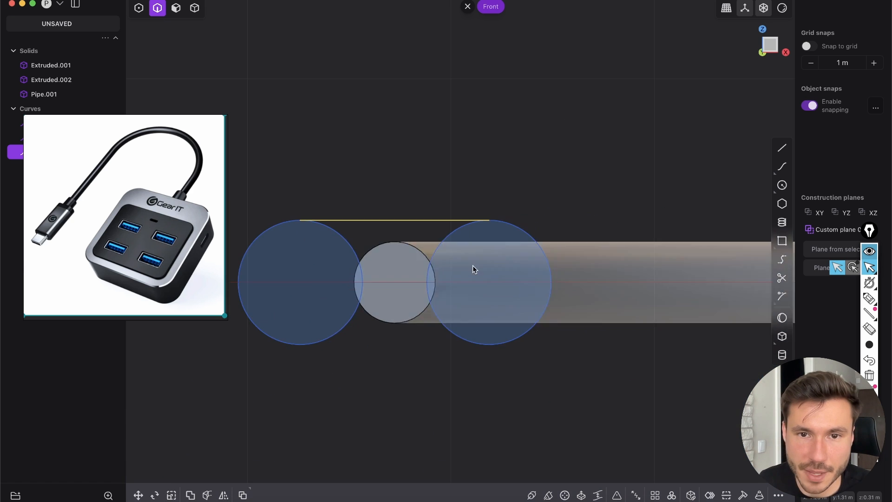
right_click_drag(472, 266, 564, 137)
scroll(530, 157, "up", 3)
right_click_drag(525, 161, 553, 183)
scroll(562, 199, "up", 3)
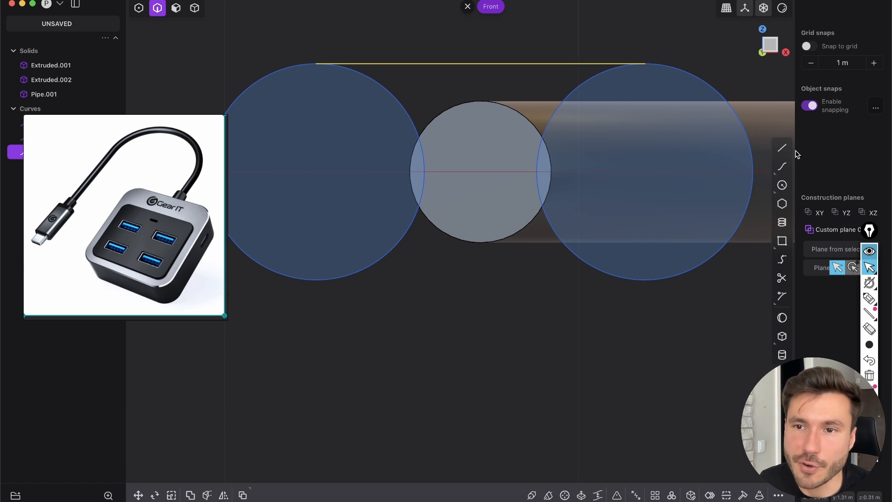
left_click(645, 280)
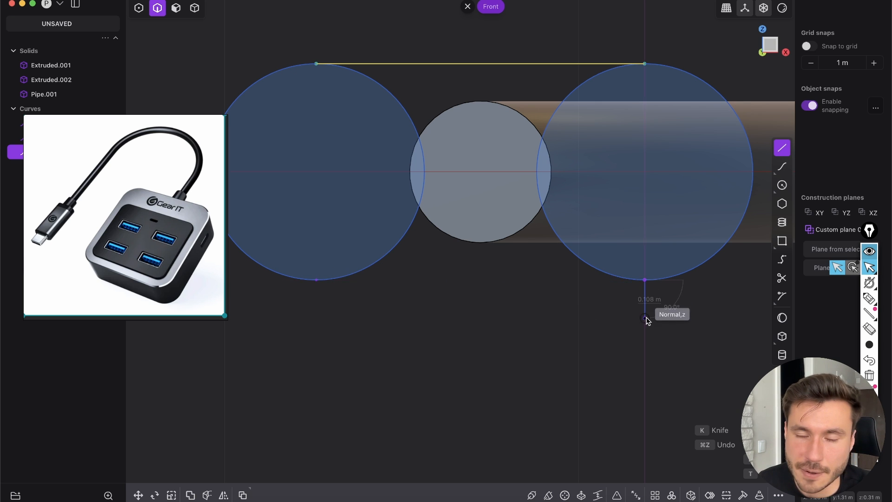
key("Escape")
Draw a horizontal line joining the bottommost points of the original and mirrored circles to close the slot outline
scroll(541, 327, "up", 4)
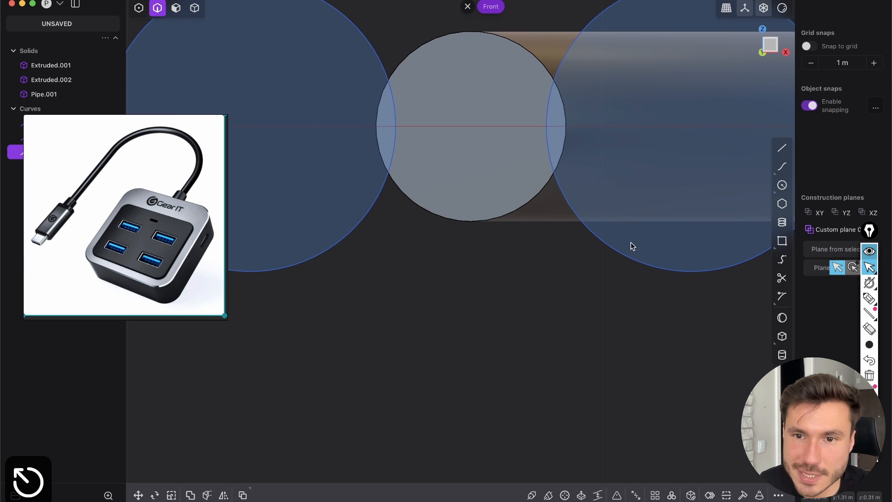
scroll(650, 284, "up", 3)
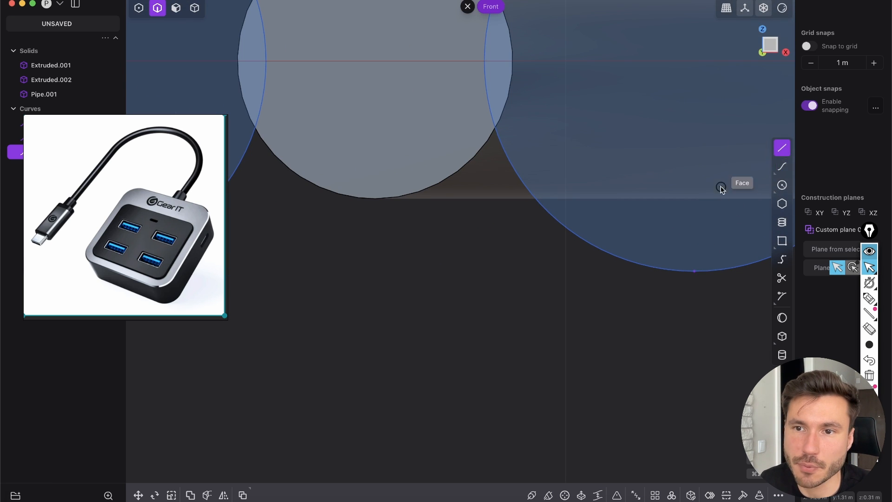
scroll(720, 189, "up", 2)
middle_click_drag(721, 190, 619, 199, "shift")
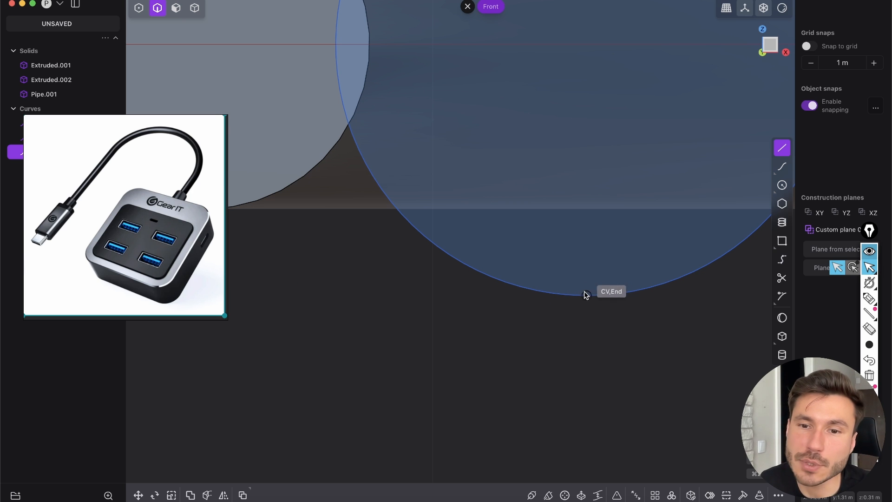
scroll(522, 295, "down", 4)
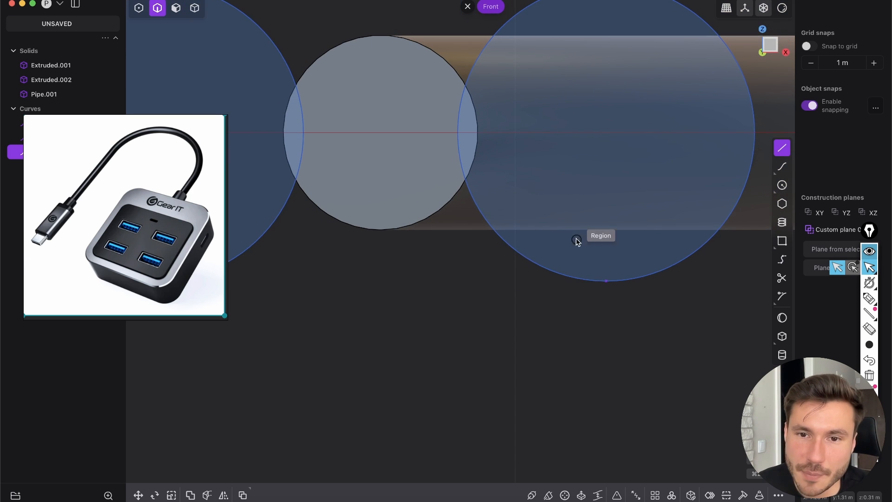
middle_click_drag(534, 255, 598, 177, "shift")
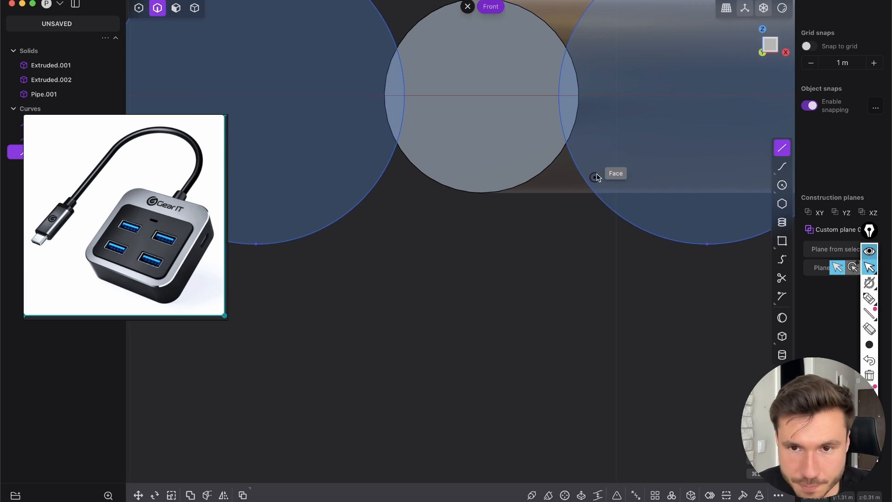
left_click(644, 232)
middle_click_drag(408, 259, 604, 285, "shift")
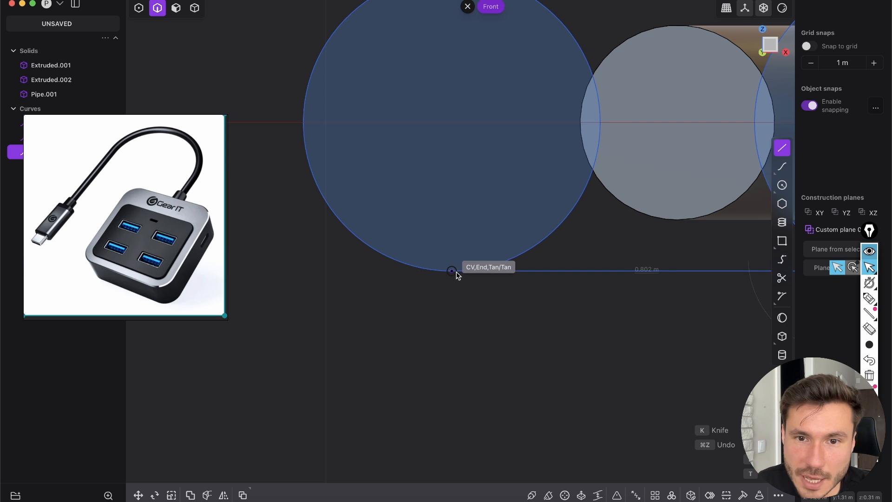
scroll(486, 254, "down", 3)
middle_click_drag(526, 200, 436, 224, "shift")
scroll(387, 279, "up", 2)
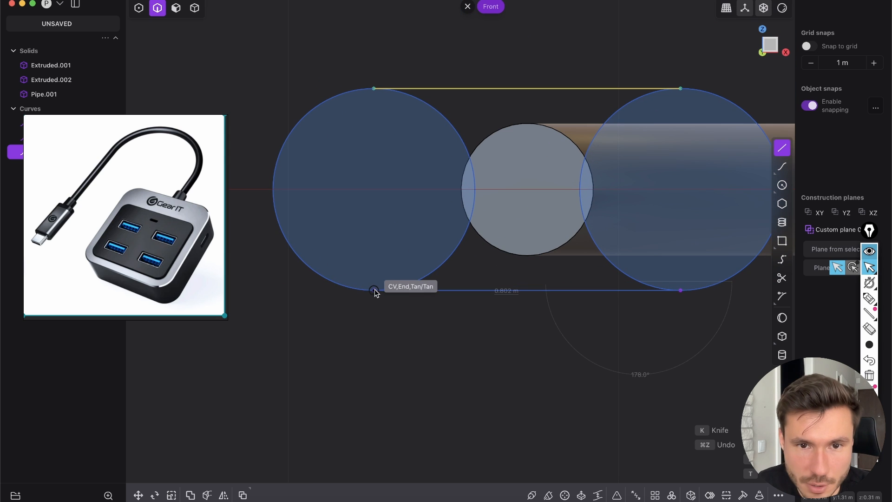
left_click(375, 290)
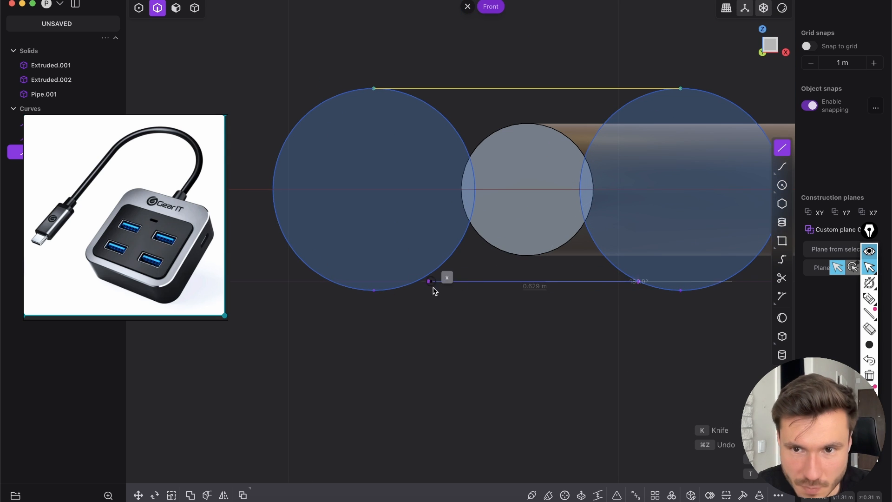
left_click(638, 282)
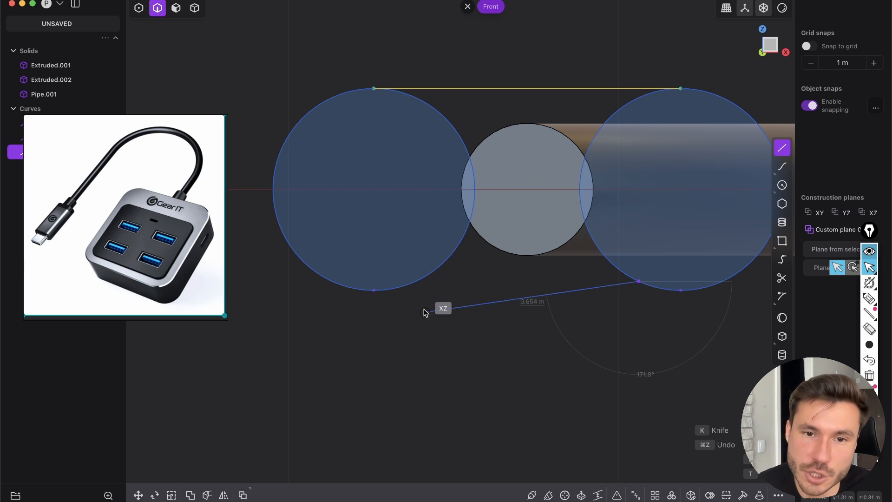
left_click(374, 291)
key("Escape")
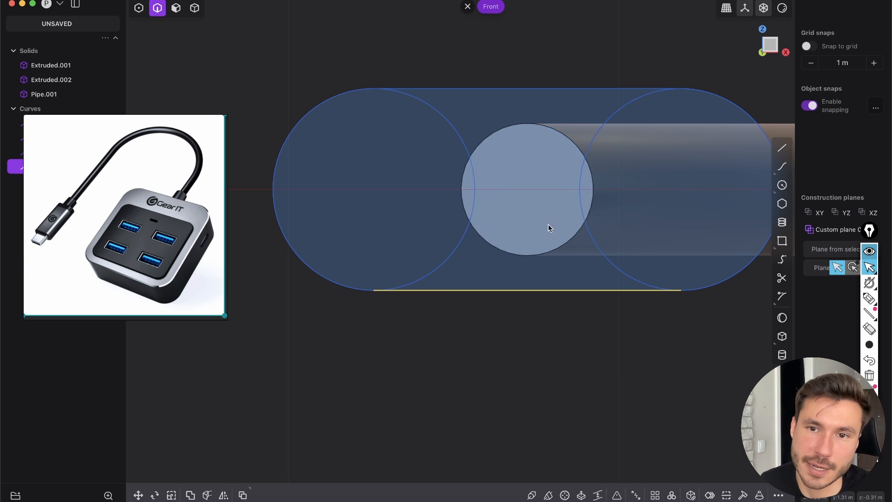
Trim away the inner arcs of both circles so only the outer slot outline remains
left_click(548, 37)
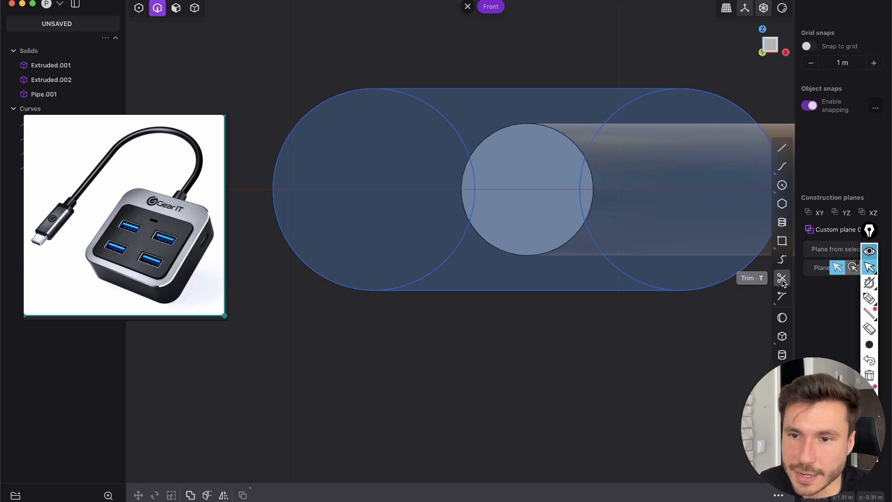
left_click(782, 279)
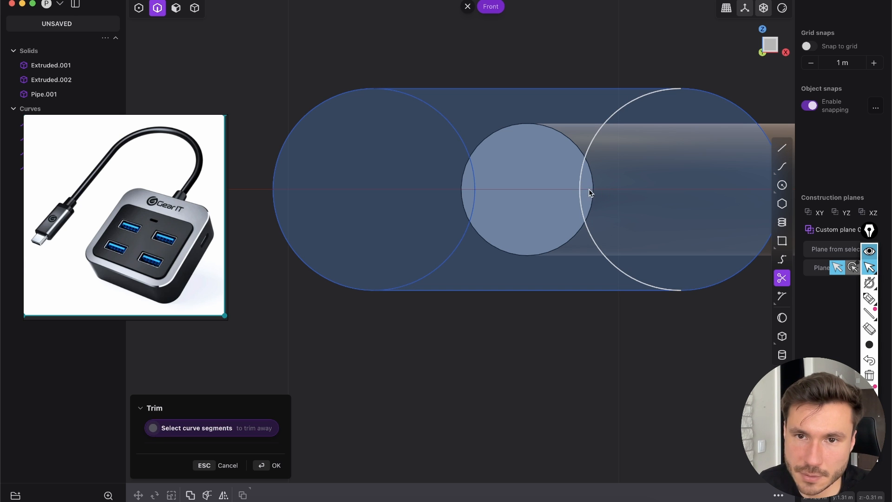
left_click(576, 183)
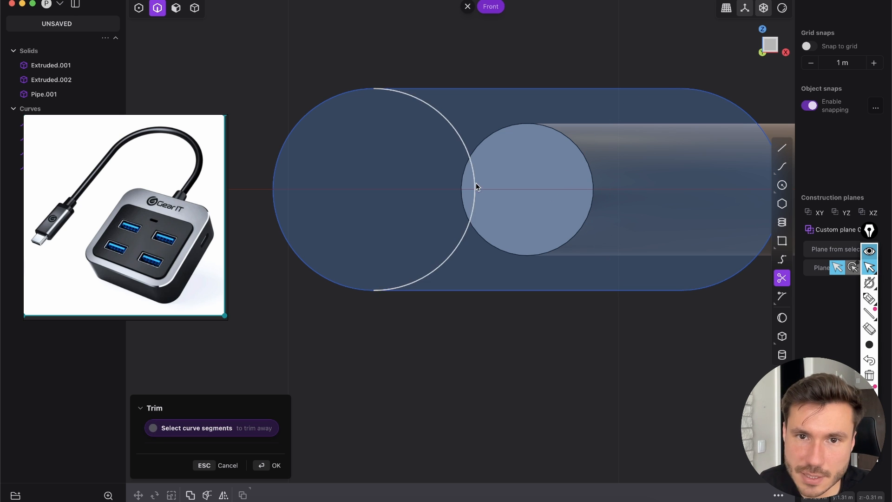
left_click(281, 469)
scroll(299, 412, "down", 3)
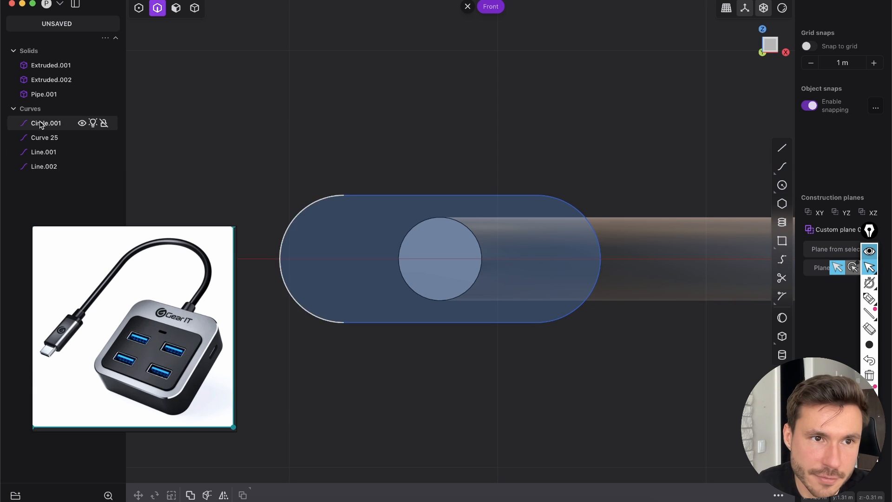
Join the two end arcs and the two horizontal lines into a single closed slot curve
left_click(46, 123)
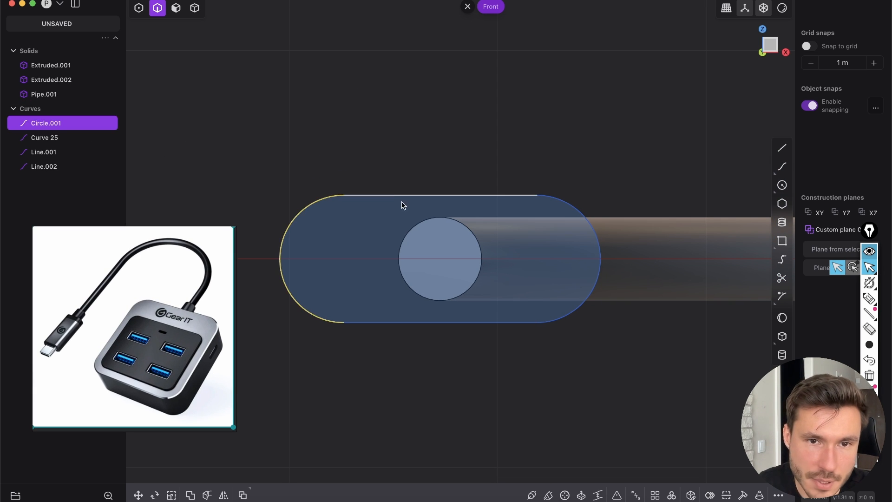
left_click(382, 194, "shift")
left_click(415, 322, "shift")
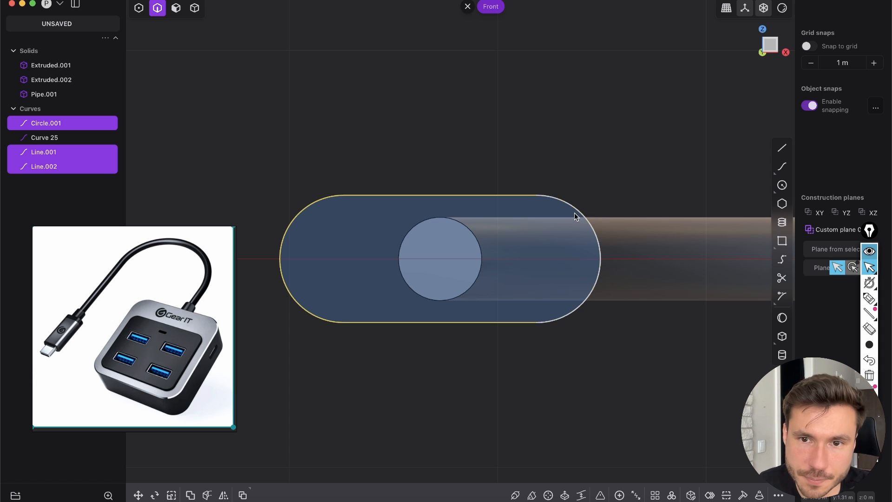
left_click(596, 222, "shift")
key("j")
middle_click_drag(436, 212, 460, 259)
scroll(426, 215, "down", 6)
scroll(449, 185, "up", 6)
middle_click_drag(453, 210, 428, 161)
scroll(428, 161, "up", 3)
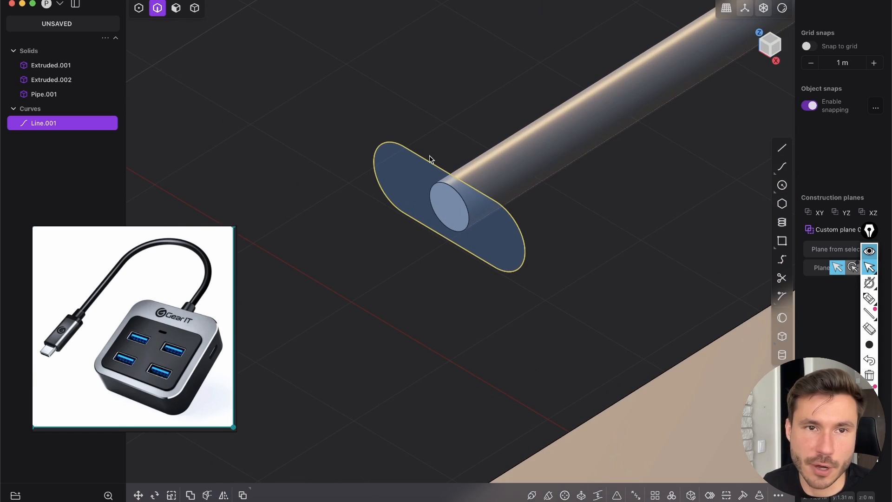
Extrude the slot-shaped region away from the cable's end face as a new body to form the connector housing
left_click(175, 10)
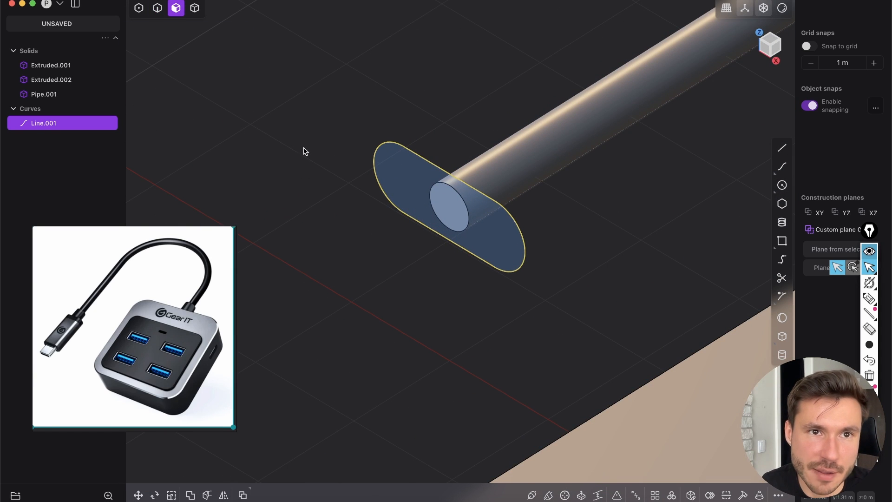
mouse_move(410, 194)
middle_mouse_down()
mouse_move(452, 131)
mouse_move(413, 203)
middle_mouse_up()
left_click(417, 194)
key("e")
middle_click_drag(443, 118, 430, 128)
scroll(430, 128, "down", 3)
left_click_drag(183, 286, 172, 175)
left_click_drag(386, 188, 306, 274)
middle_click_drag(316, 279, 394, 307)
scroll(394, 307, "down", 3)
middle_click_drag(383, 248, 361, 225)
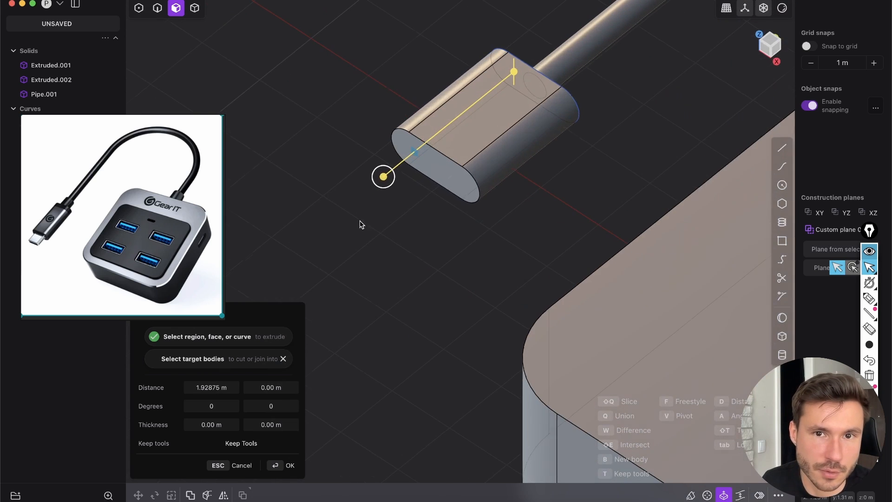
middle_click_drag(421, 188, 397, 231, "shift")
left_click_drag(361, 221, 302, 272)
mouse_move(411, 222)
middle_mouse_down()
mouse_move(289, 222)
mouse_move(339, 253)
mouse_move(424, 219)
middle_mouse_up()
key("Return")
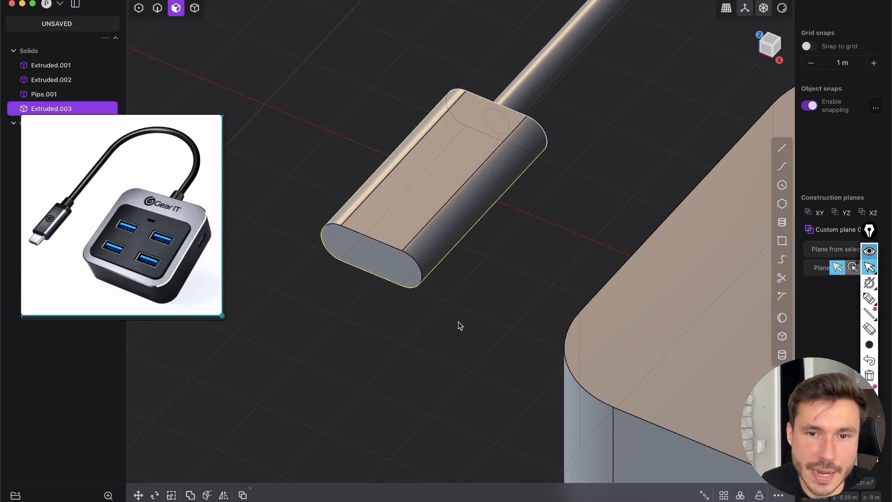
Delete the leftover slot profile curve at the cable end of the connector and return to face selection
middle_click_drag(576, 159, 467, 151)
key("2")
key("x")
key("3")
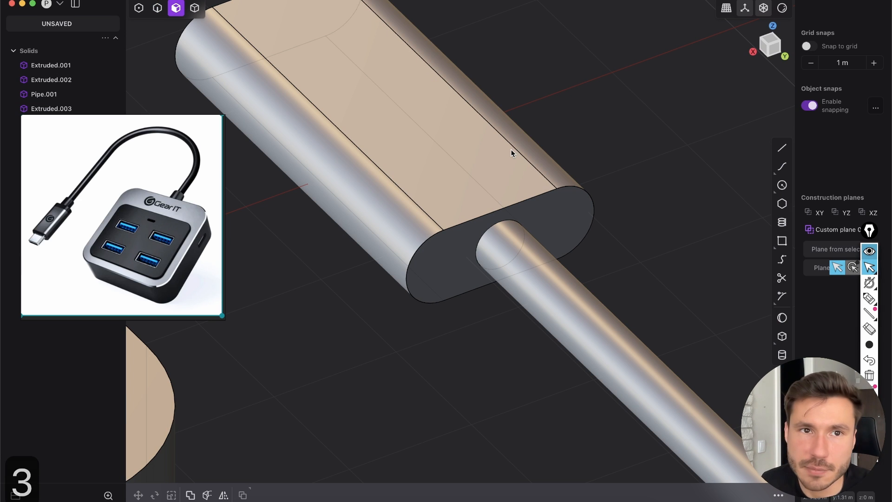
Offset the flat and rounded side faces of the connector body slightly inward
left_click(409, 79)
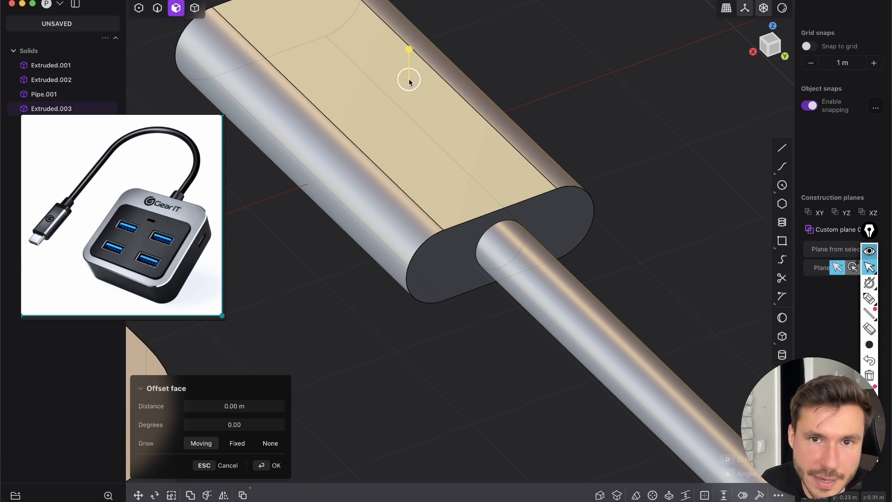
middle_click_drag(415, 260, 588, 331)
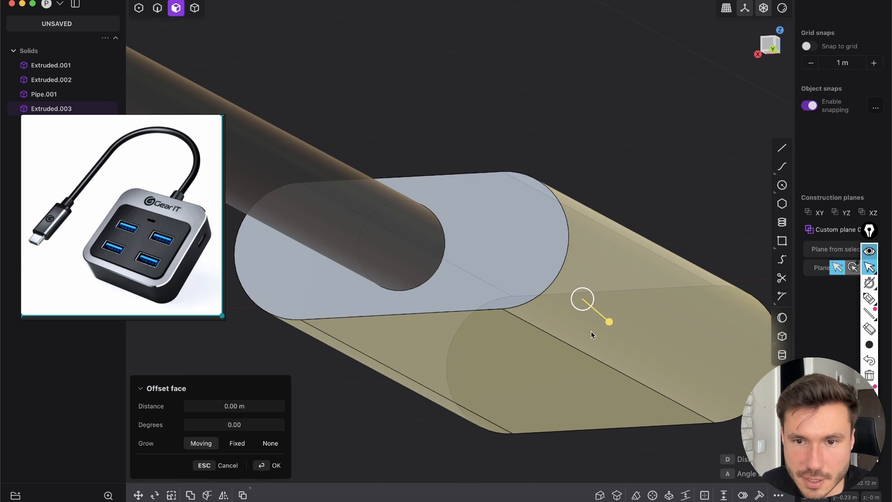
left_click_drag(609, 322, 605, 318)
middle_click_drag(604, 316, 374, 217)
key("Return")
Examine the collar between cable and connector in the reference photo and compare it with the same junction on the model
middle_click_drag(441, 274, 367, 263, "shift")
left_click(336, 271)
middle_click_drag(321, 291, 373, 273, "shift")
scroll(365, 276, "down", 3)
middle_click_drag(395, 240, 382, 304)
scroll(428, 173, "up", 8)
scroll(69, 203, "up", 5)
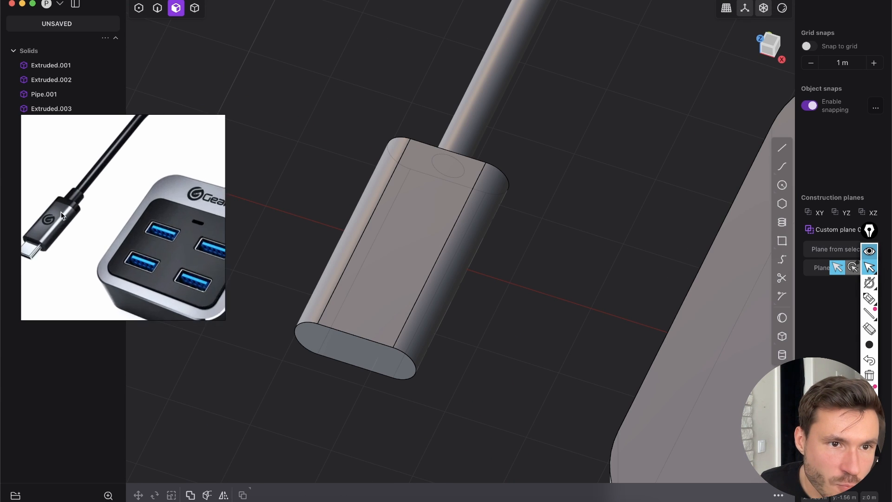
scroll(69, 203, "up", 3)
middle_click_drag(85, 178, 134, 217)
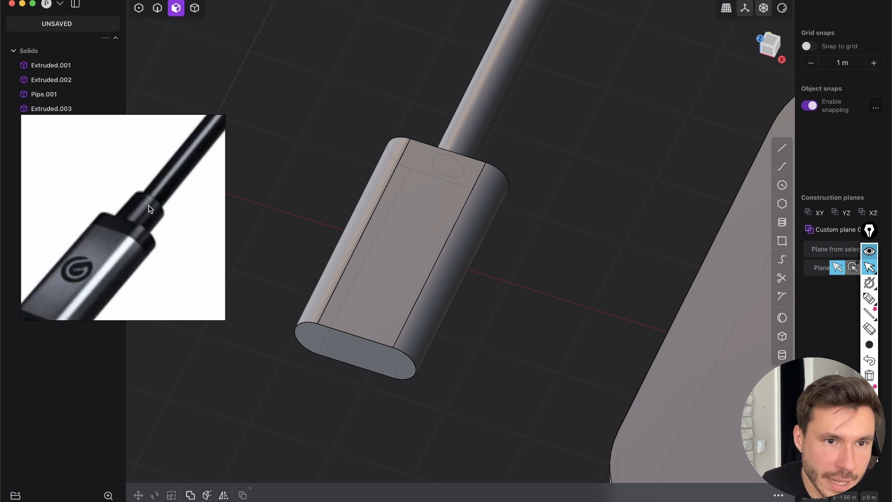
middle_click_drag(475, 190, 237, 284, "shift")
scroll(356, 296, "up", 5)
middle_click_drag(356, 299, 379, 199, "shift")
middle_click_drag(386, 245, 328, 293)
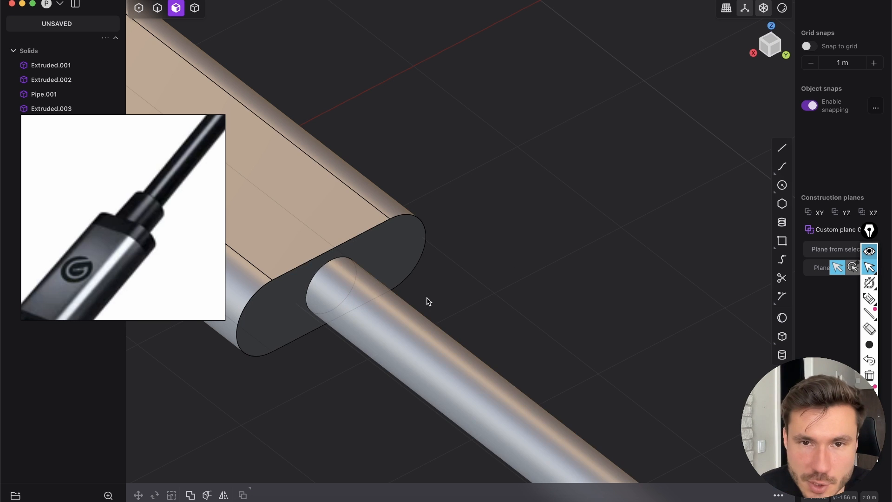
left_click(305, 500)
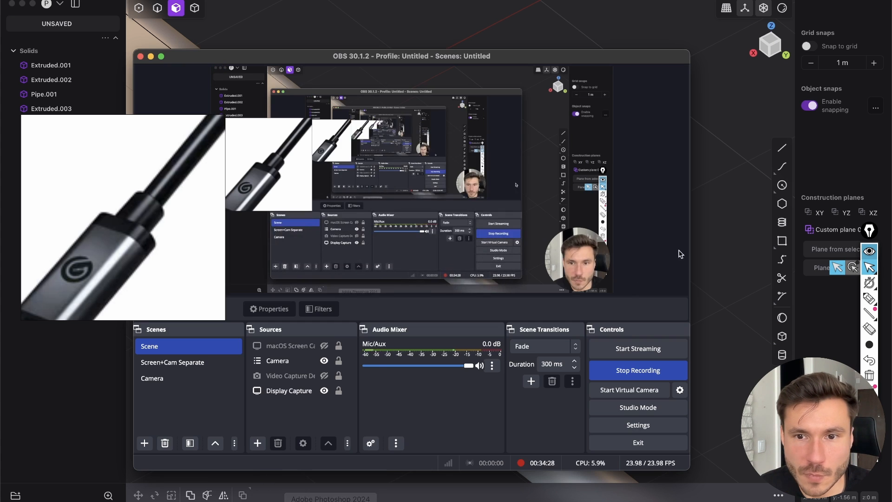
left_click(534, 267)
middle_click_drag(534, 267, 457, 267)
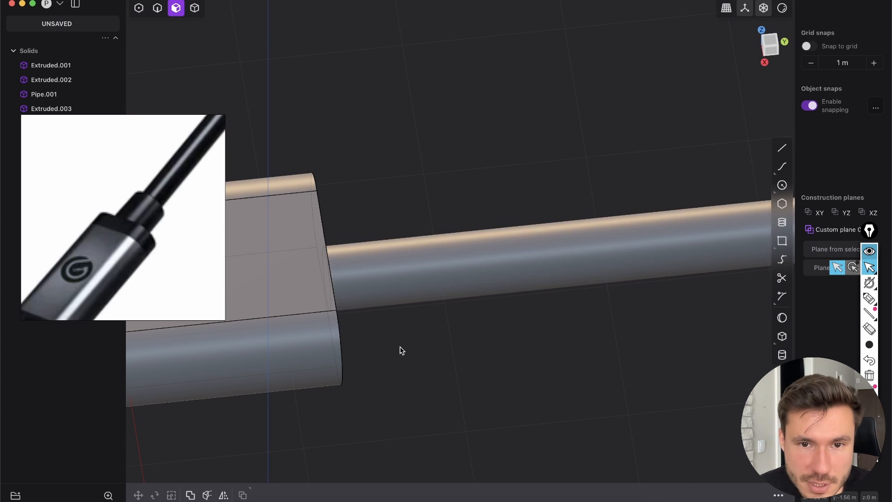
left_click(382, 292)
key("o")
middle_click_drag(403, 289, 417, 261)
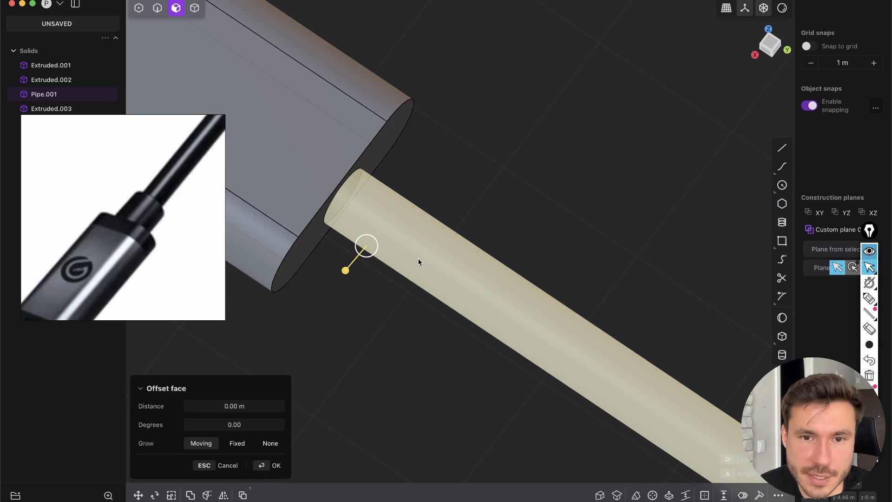
key("3")
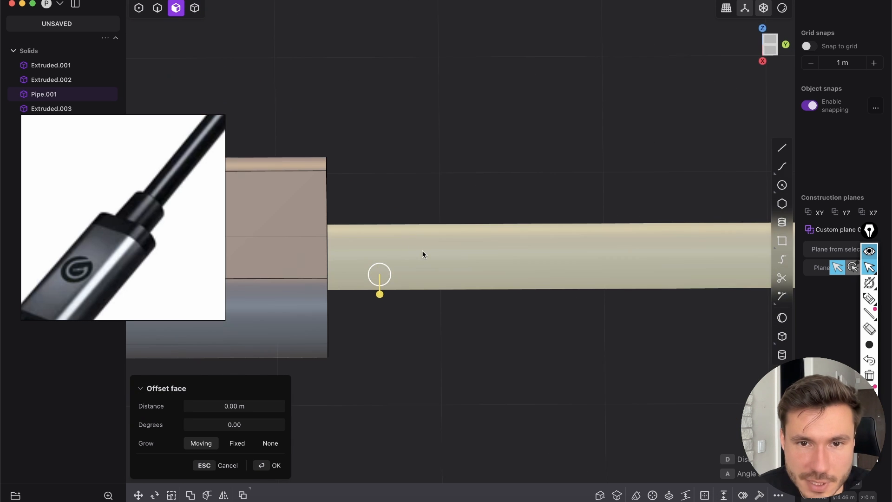
middle_click_drag(411, 236, 378, 240)
left_click(432, 196)
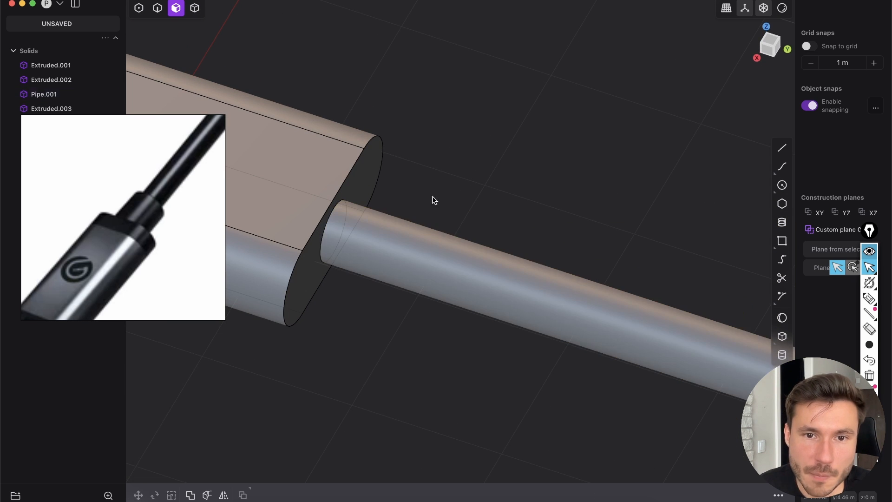
left_click(399, 268)
key("o")
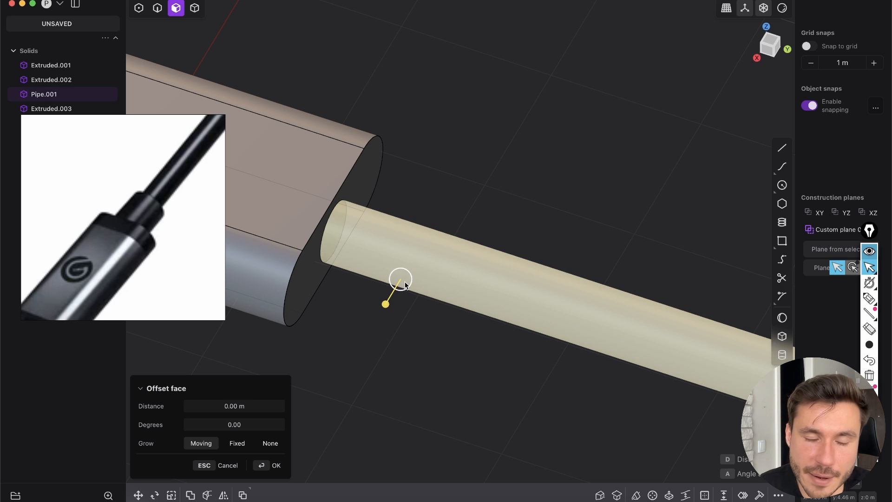
middle_click_drag(423, 228, 466, 213)
left_click(466, 213)
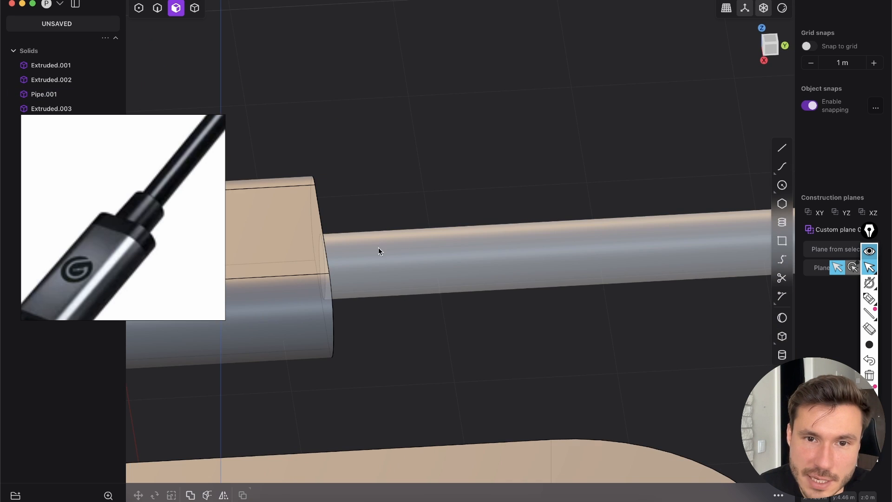
middle_click_drag(417, 261, 614, 363)
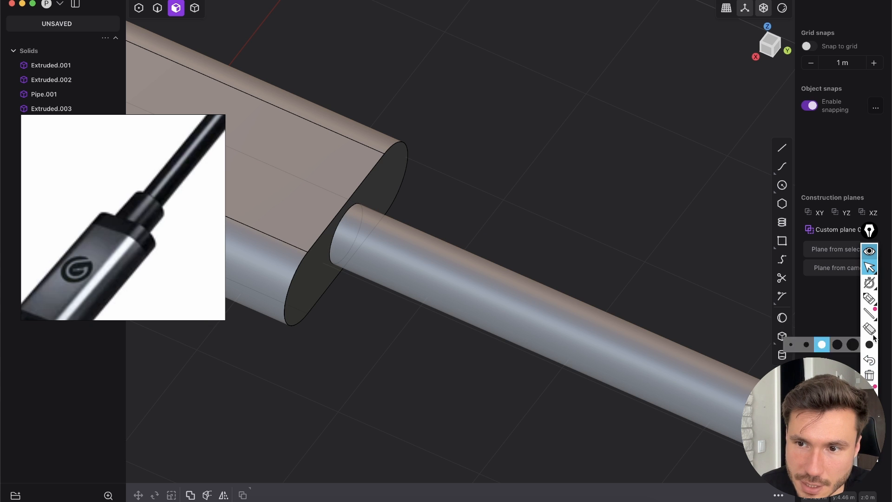
Mark the collar area around the cable beside the connector with freehand annotations, and clear them from the view
left_click(869, 298)
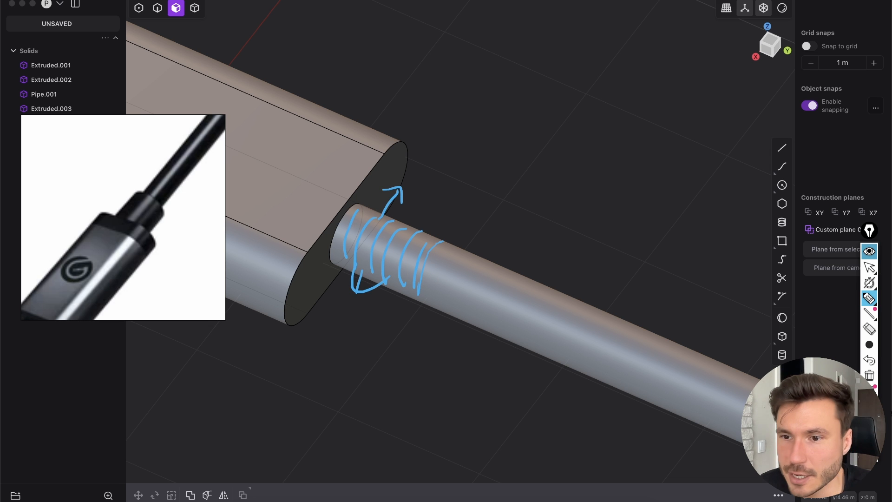
left_click(870, 375)
mouse_move(872, 267)
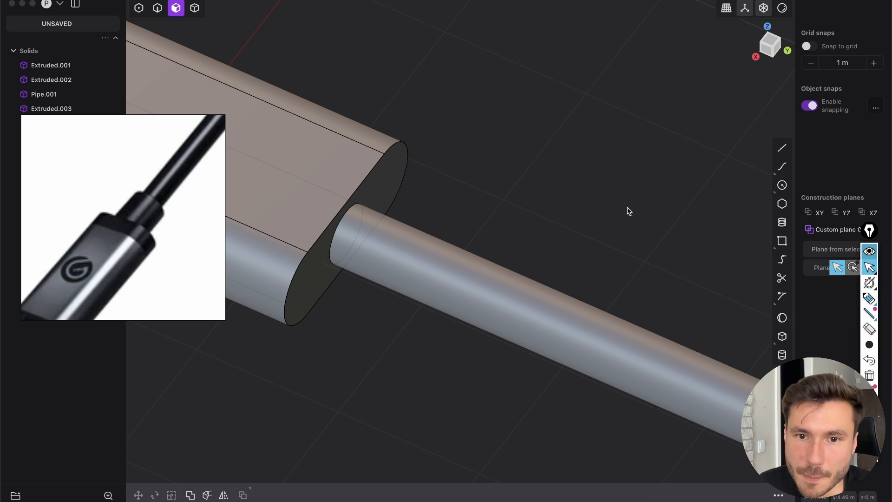
Split the straight cable face with Isoparam by placing a ring around the cable a short distance from the connector
left_click(422, 259)
scroll(416, 249, "down", 6)
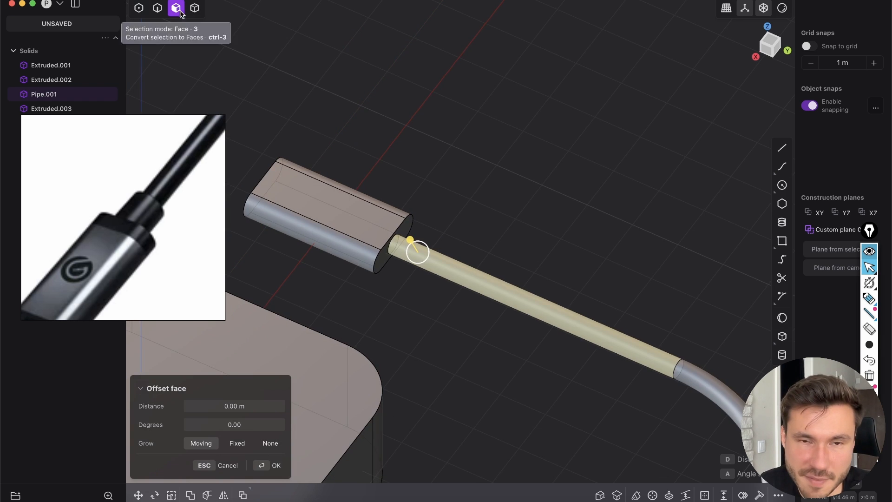
scroll(437, 235, "down", 5)
scroll(409, 251, "up", 8)
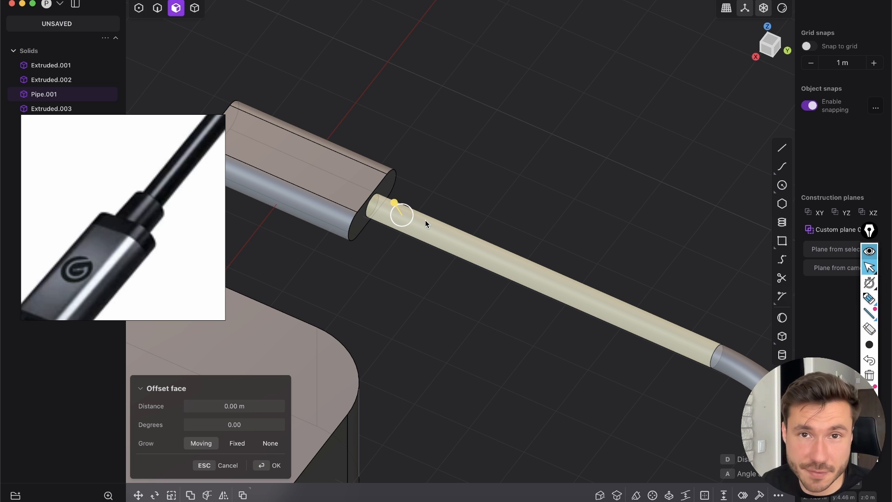
key("f")
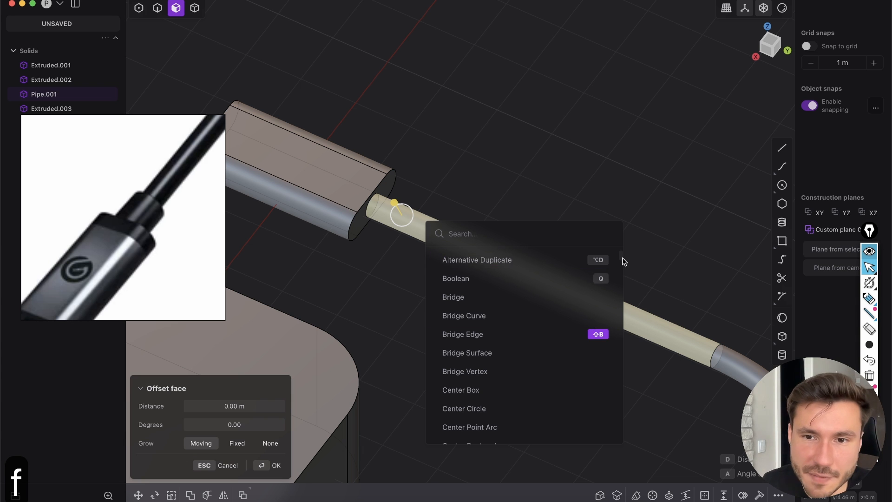
left_click_drag(621, 258, 613, 229)
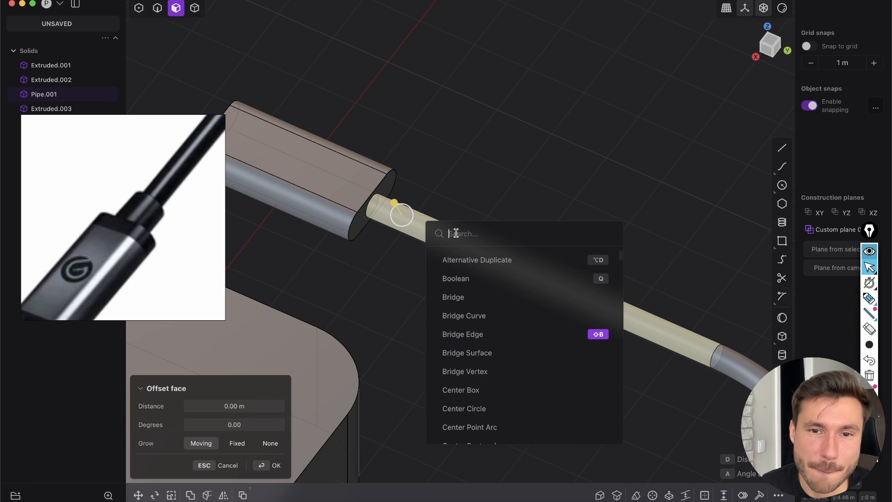
left_click_drag(620, 259, 611, 235)
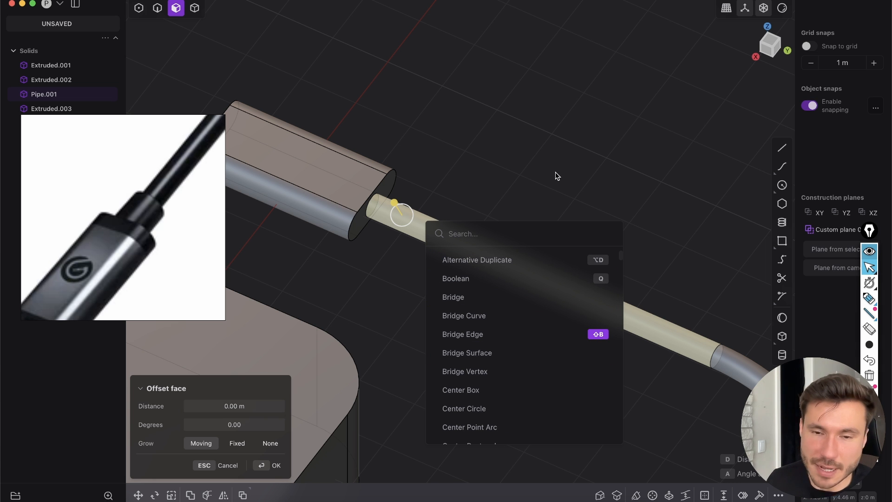
type("iso")
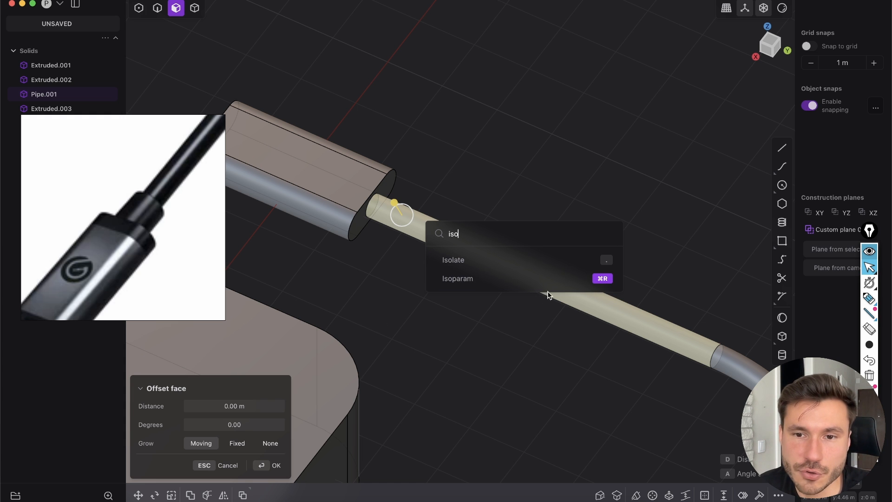
left_click(449, 281)
scroll(399, 209, "up", 5)
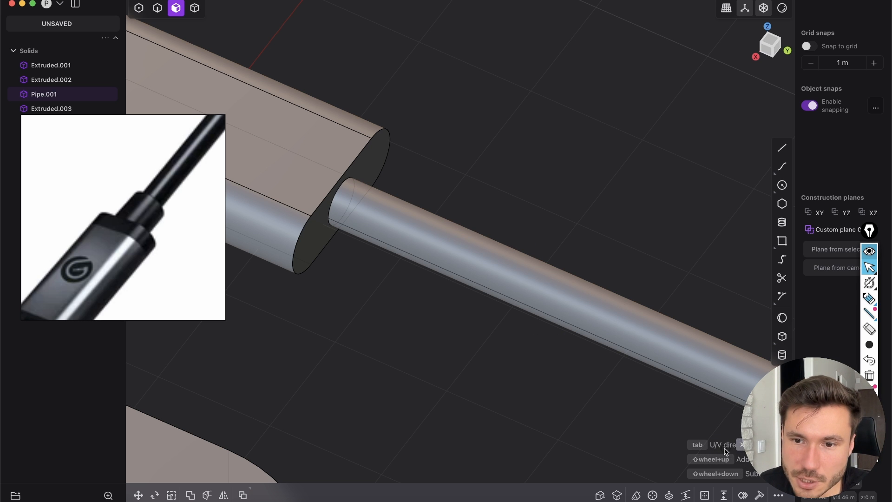
key("q")
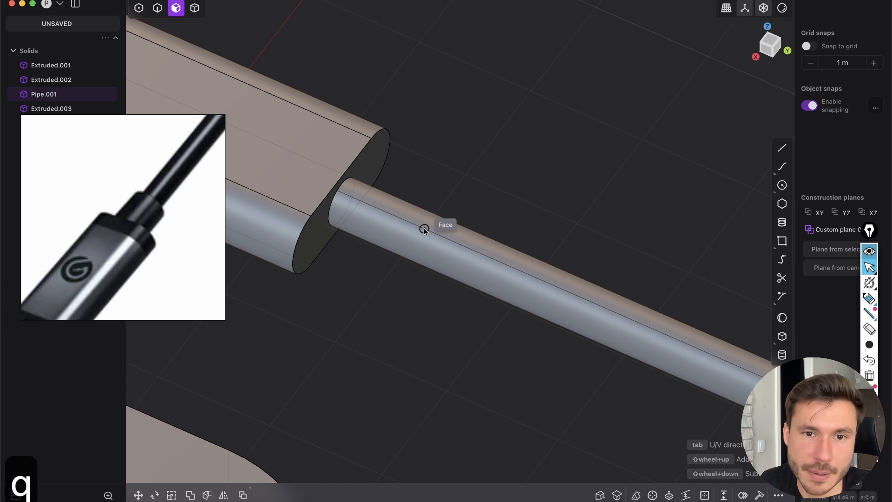
key("Tab")
middle_click_drag(375, 212, 428, 253)
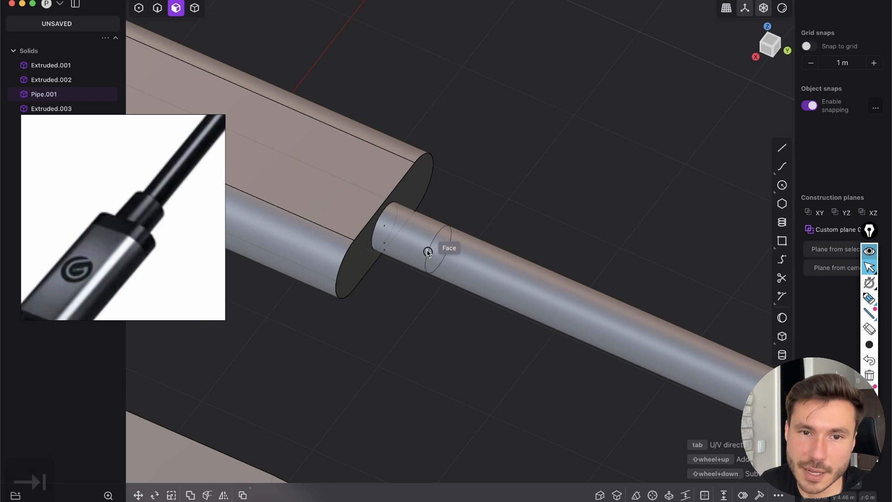
scroll(427, 252, "up", 5)
mouse_move(454, 249)
middle_mouse_down()
mouse_move(466, 215)
mouse_move(457, 232)
middle_mouse_up()
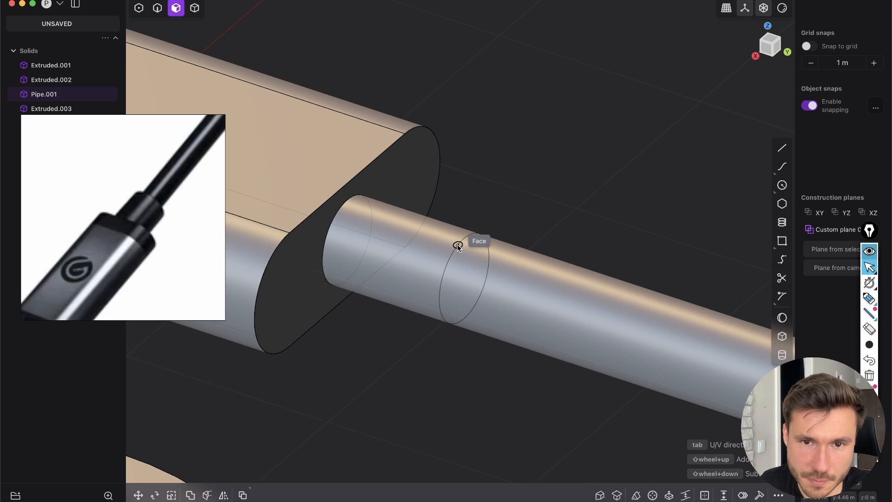
left_click(458, 247)
left_click(500, 220)
Check the face split by alternately selecting the short collar section and the remaining straight cable
middle_click_drag(500, 220, 504, 252)
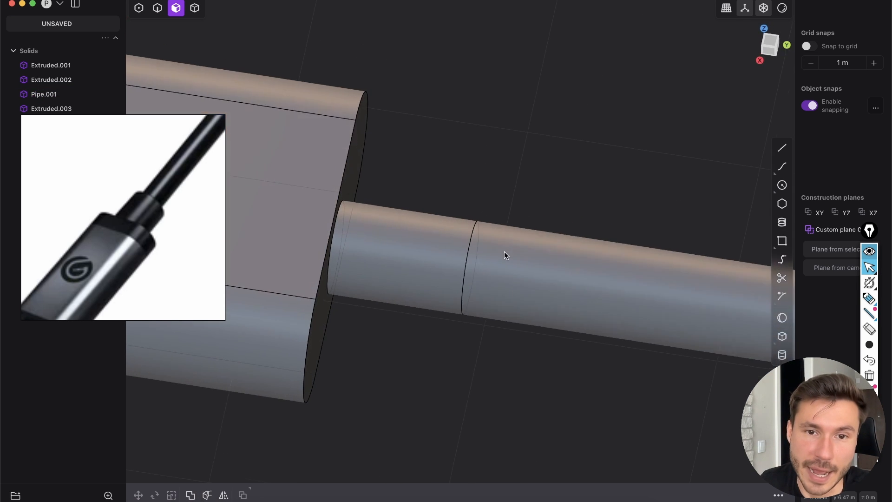
left_click(425, 233)
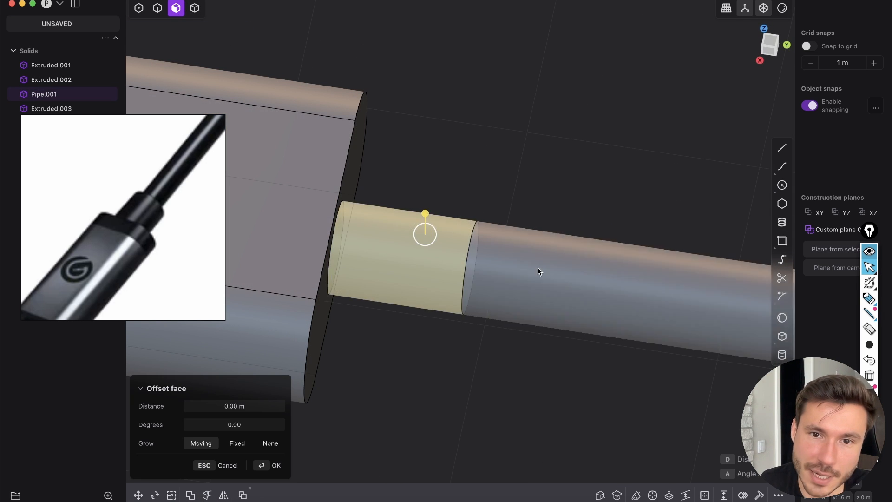
left_click(537, 265)
left_click(423, 252)
left_click(514, 243)
left_click(417, 233)
left_click(552, 240)
left_click(424, 225)
left_click(459, 159)
Offset the short cable face beside the connector slightly outward to form a thicker collar
middle_click_drag(363, 129, 445, 218)
left_click(461, 176)
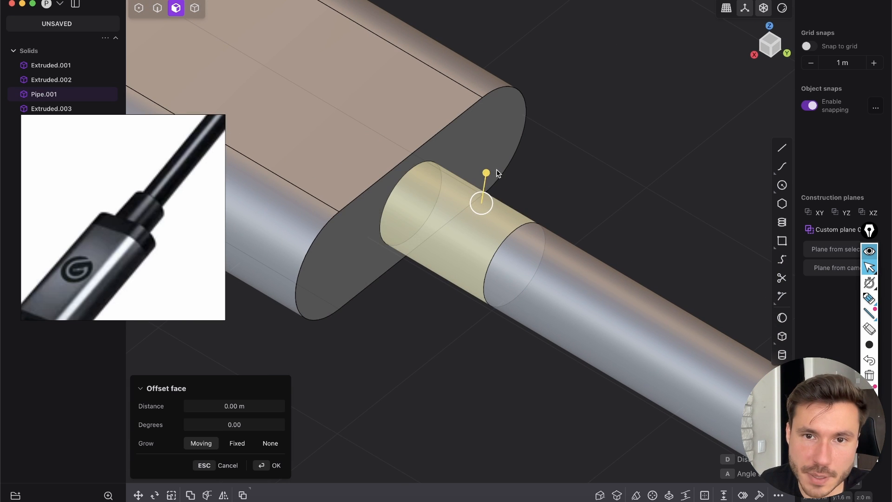
left_click_drag(487, 174, 489, 161)
left_click(260, 469)
left_click(359, 371)
scroll(507, 132, "down", 10)
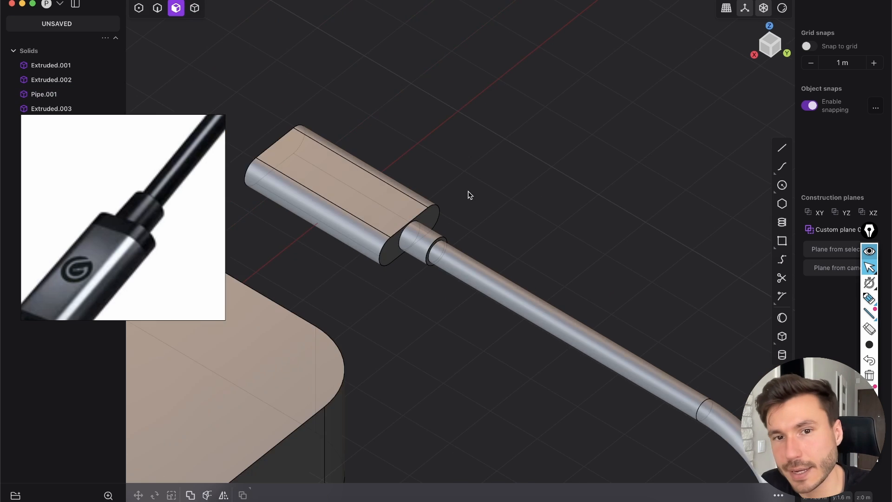
Examine the whole model with edge lines hidden, compare the connector's plug end with the reference photo, and restore the edges
key("shift+e")
middle_click_drag(411, 246, 425, 296)
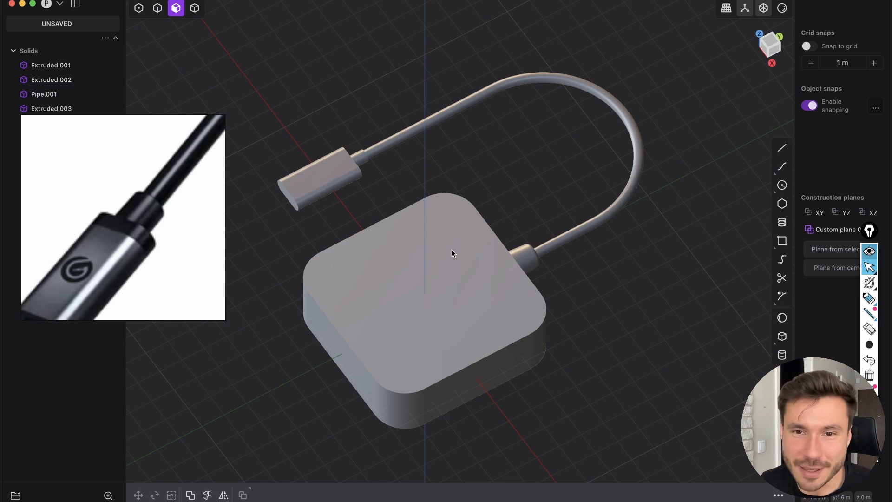
middle_click_drag(452, 253, 430, 312, "shift")
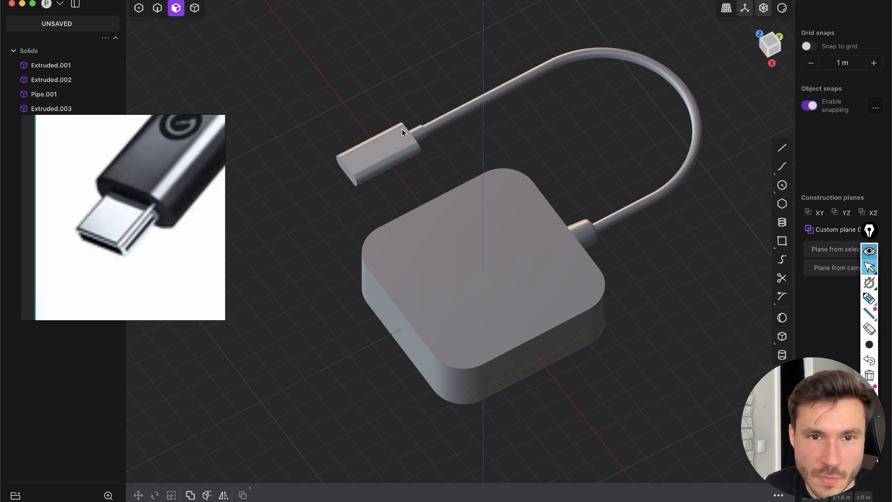
middle_click_drag(302, 213, 428, 190, "shift")
middle_click_drag(484, 161, 539, 108)
middle_click_drag(524, 166, 435, 247, "shift")
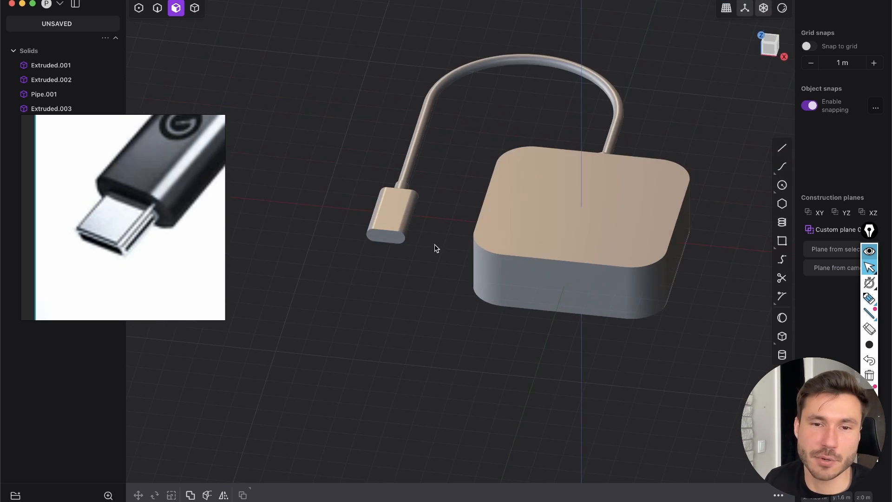
scroll(367, 260, "up", 4)
middle_click_drag(367, 264, 449, 166)
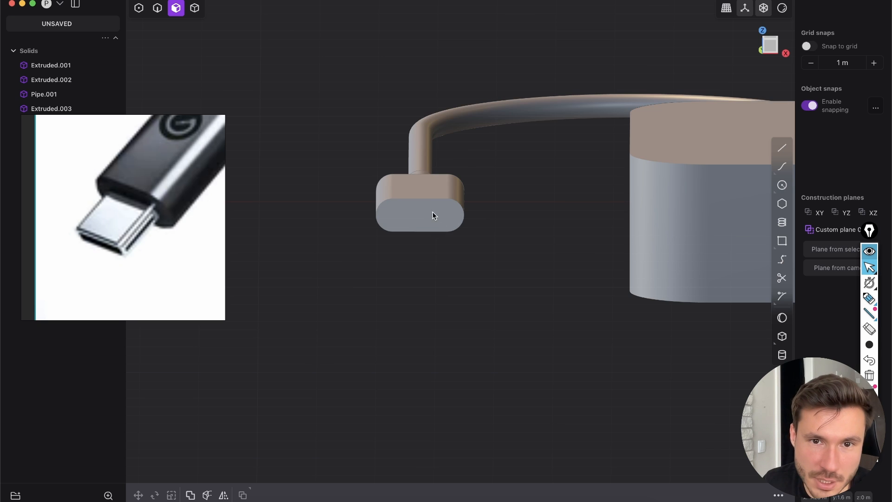
middle_click_drag(433, 212, 431, 205)
left_click(771, 45)
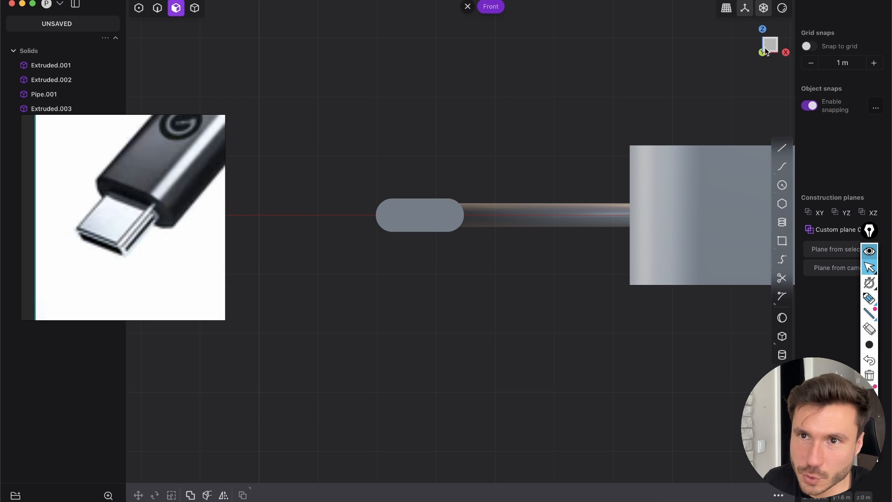
middle_click_drag(424, 212, 414, 269, "ctrl")
key("shift+e")
middle_click_drag(537, 175, 450, 205)
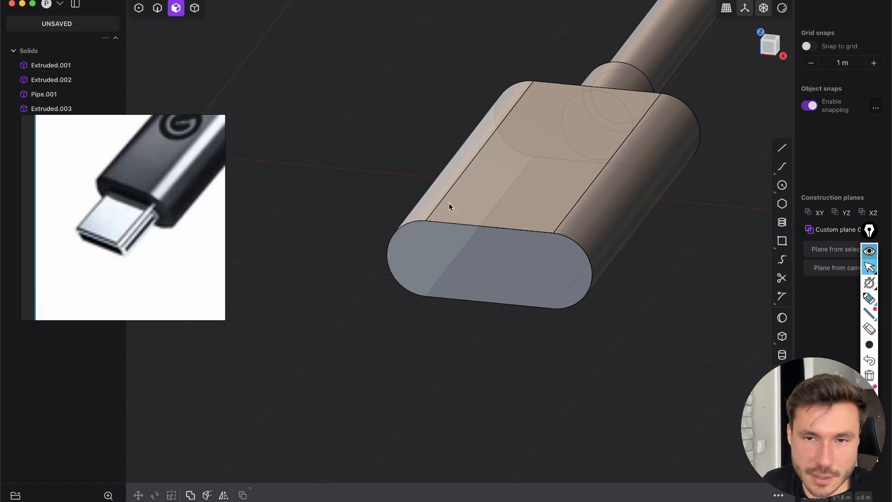
Try sketching a circle concentric with one rounded end of the connector's plug-end face and duplicating it 0.92772 m along X
left_click(770, 46)
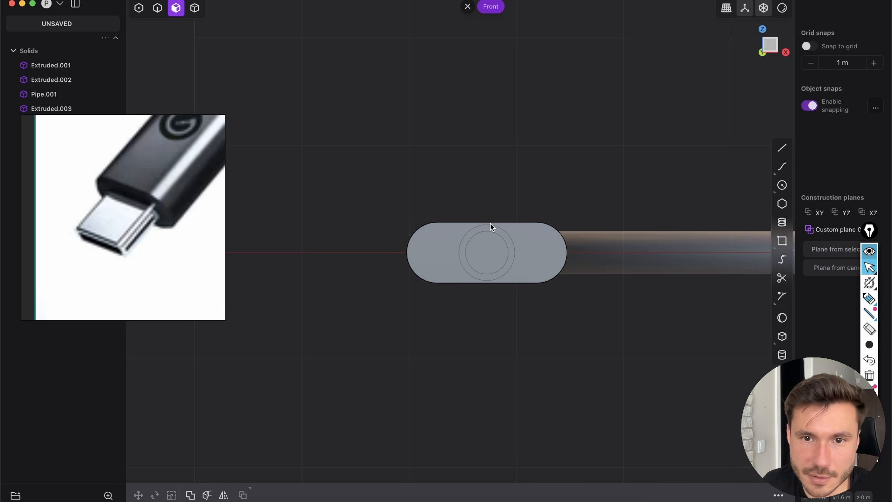
middle_click_drag(402, 172, 463, 221, "ctrl")
middle_click_drag(463, 220, 456, 263, "shift")
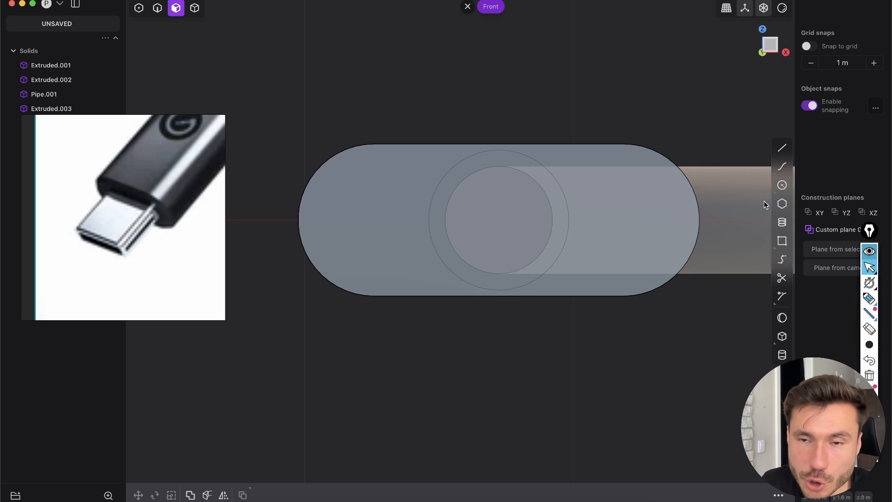
key("c")
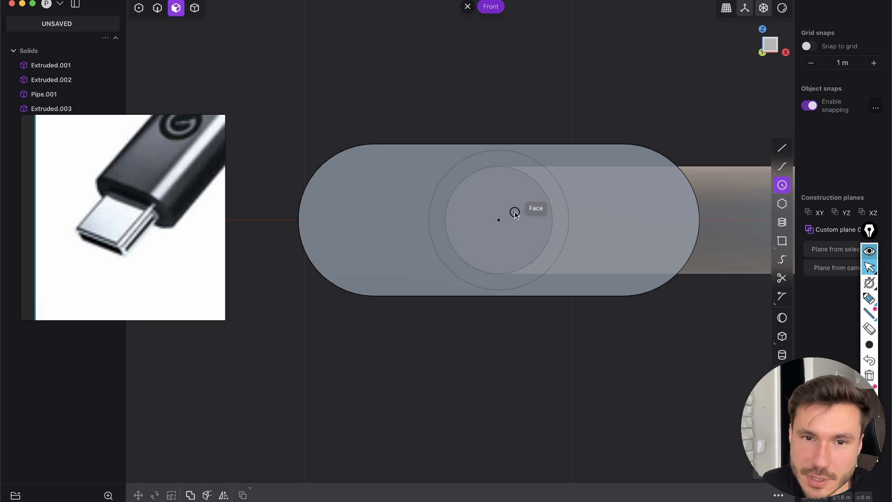
left_click(374, 219)
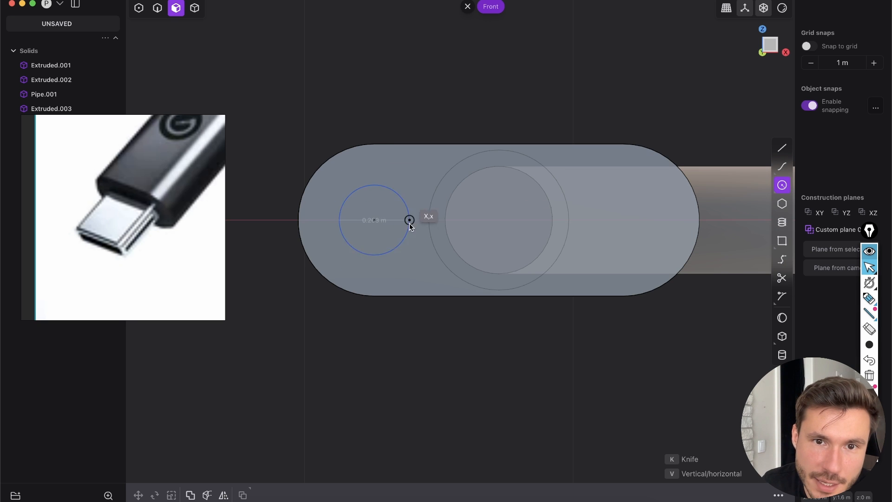
left_click(312, 221)
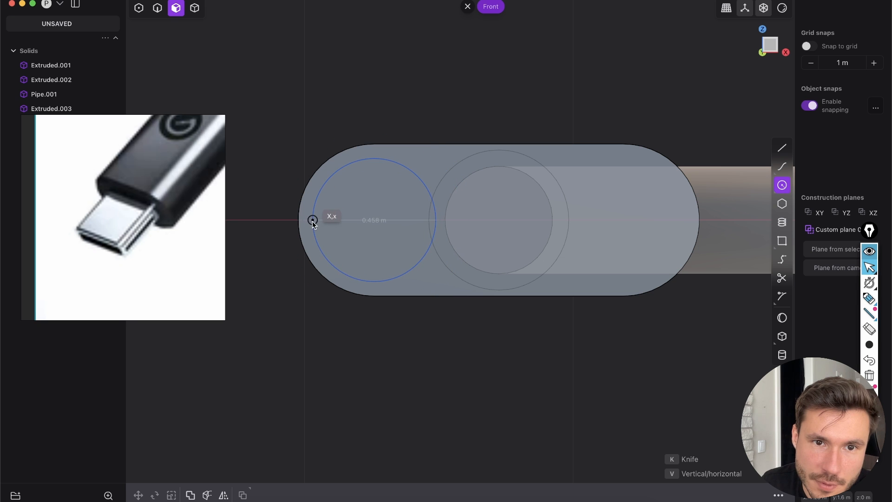
key("shift+d")
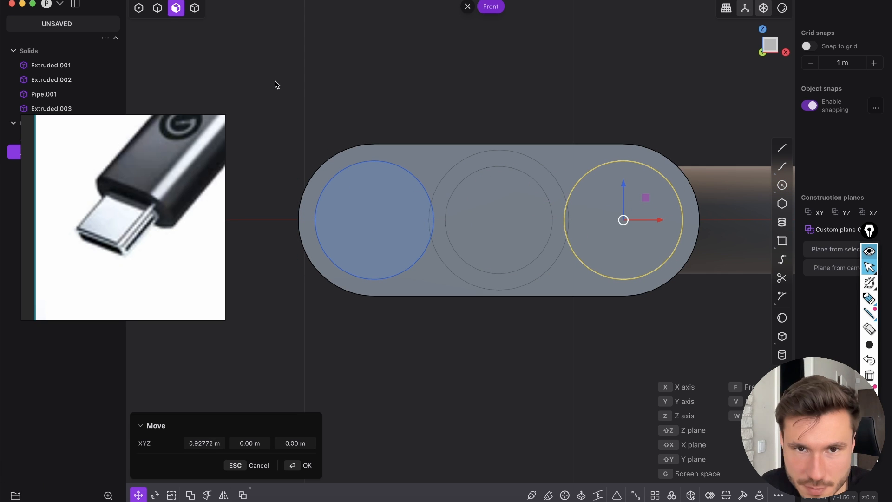
key("super+z")
key("super+z")
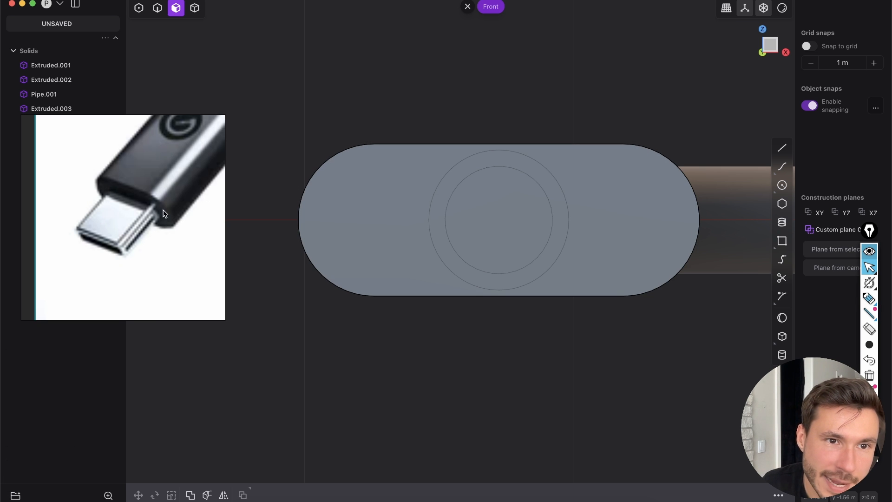
middle_click_drag(345, 208, 433, 175)
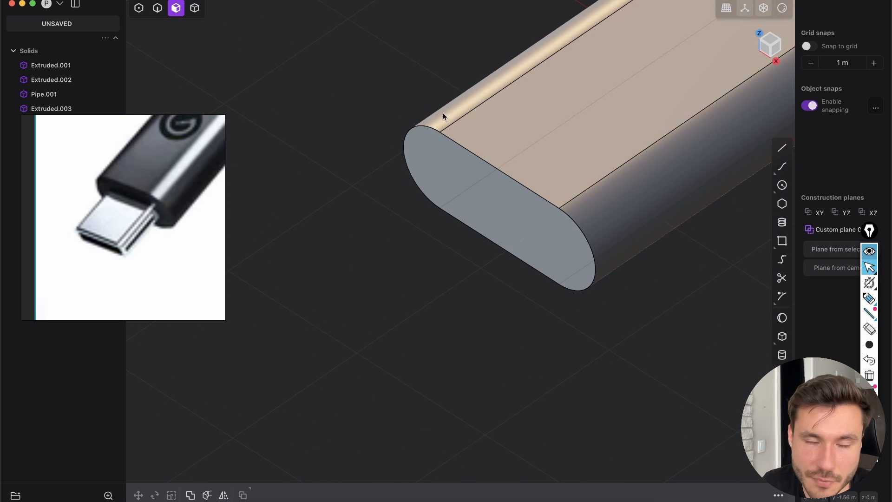
left_click(443, 173)
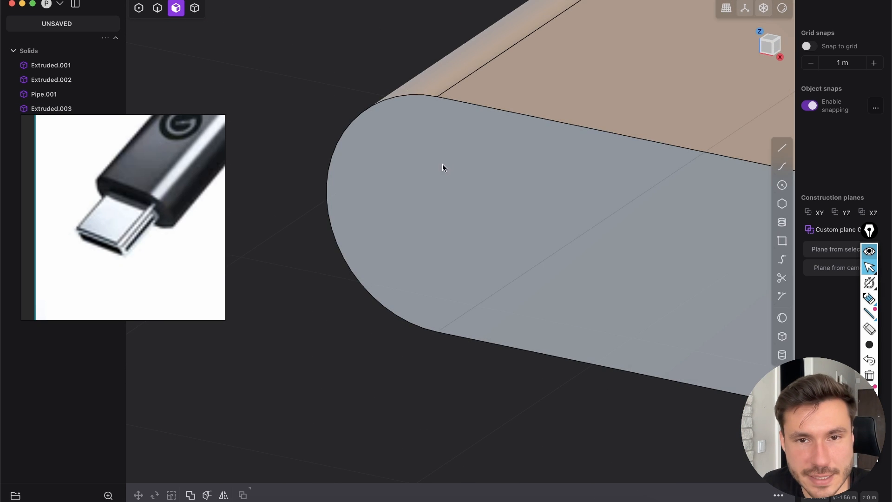
left_click(442, 166)
middle_click_drag(510, 229, 393, 154)
scroll(392, 159, "up", 5)
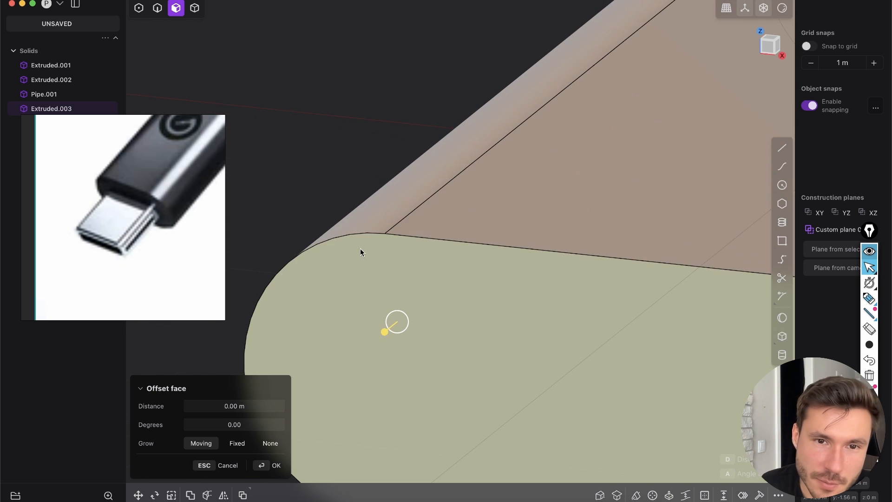
scroll(417, 131, "down", 3)
key("2")
left_click(396, 116)
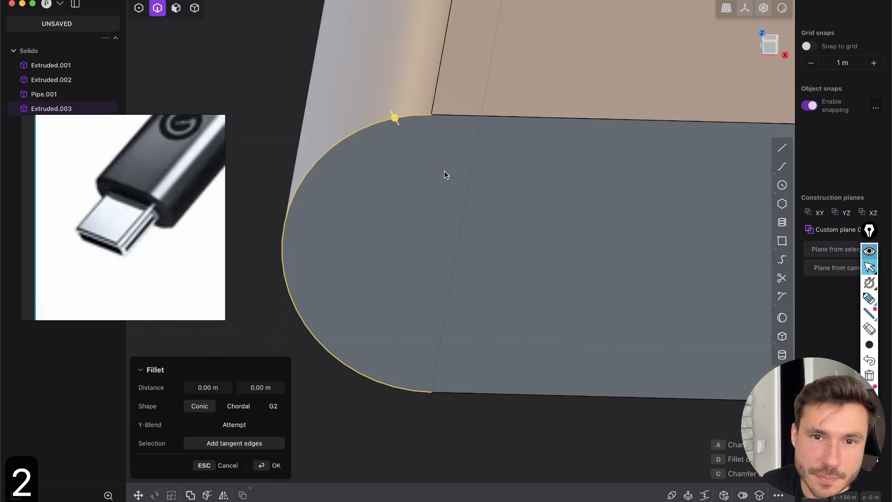
middle_click_drag(444, 171, 420, 178)
left_click(464, 126)
scroll(474, 120, "down", 4)
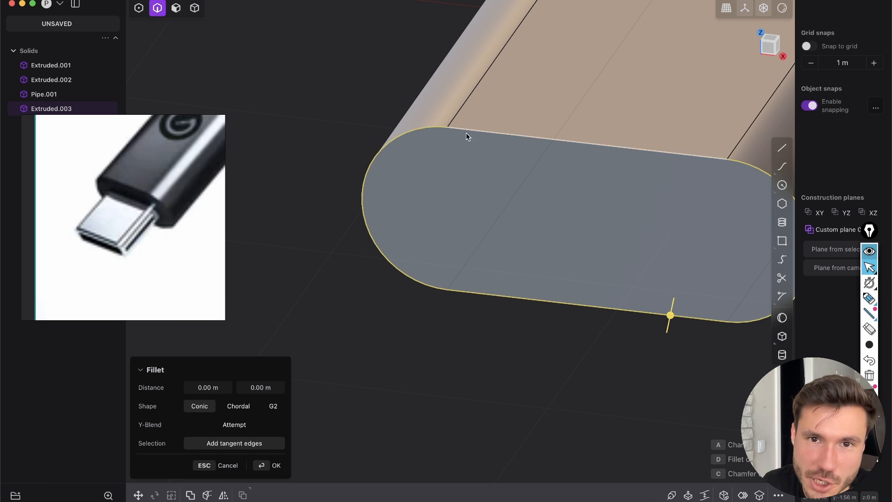
left_click(316, 309)
Try offsetting the outline of the connector's plug-end face inward by about 0.134 m
key("3")
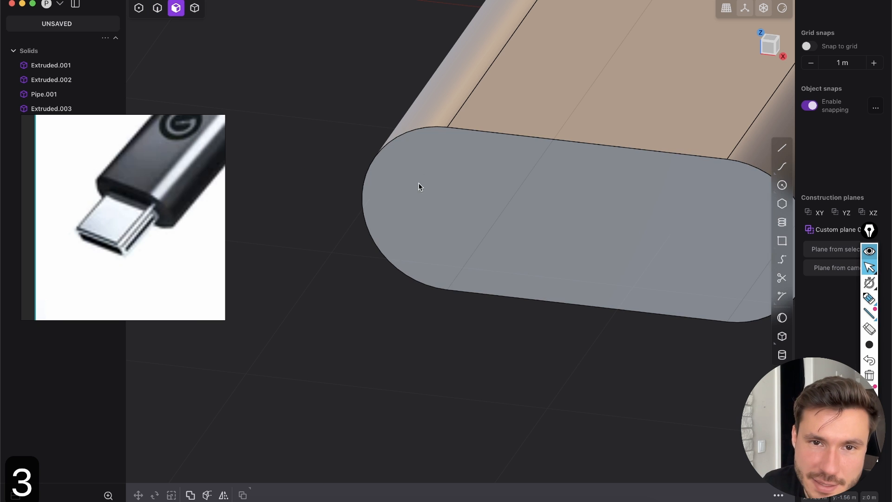
left_click(419, 186)
middle_click_drag(464, 221, 446, 224)
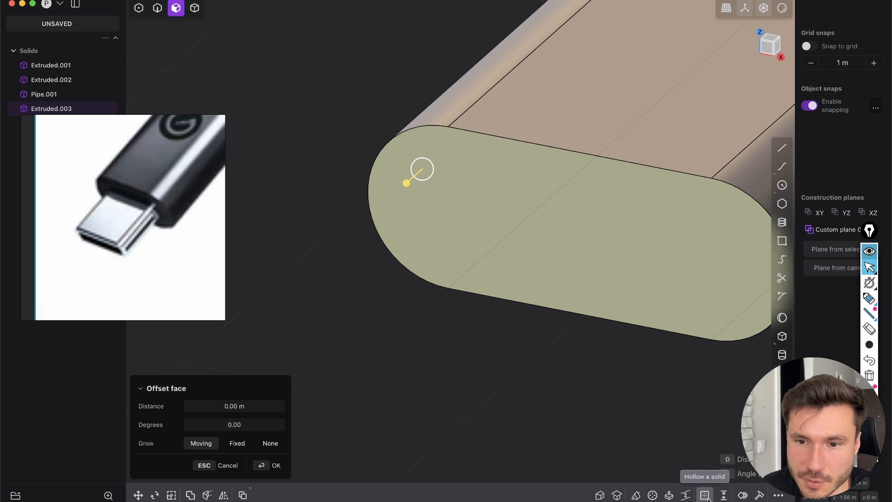
middle_click_drag(720, 482, 689, 484, "shift")
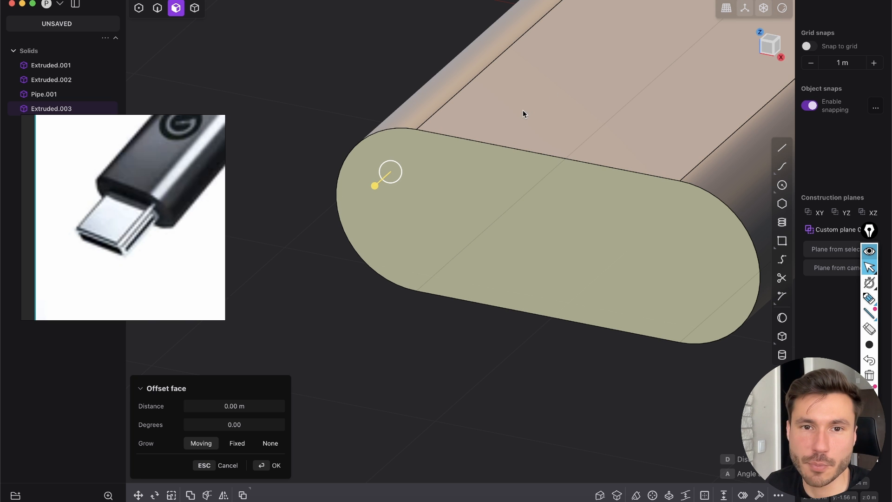
key("o")
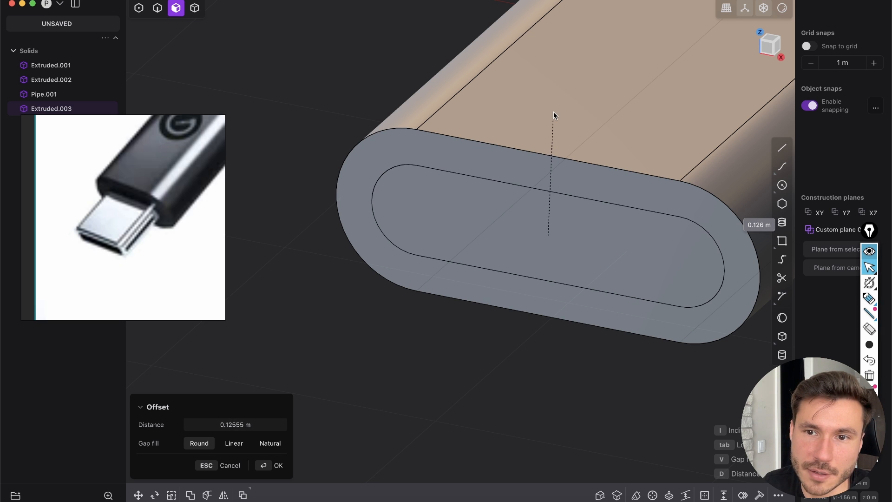
middle_click_drag(554, 111, 591, 313)
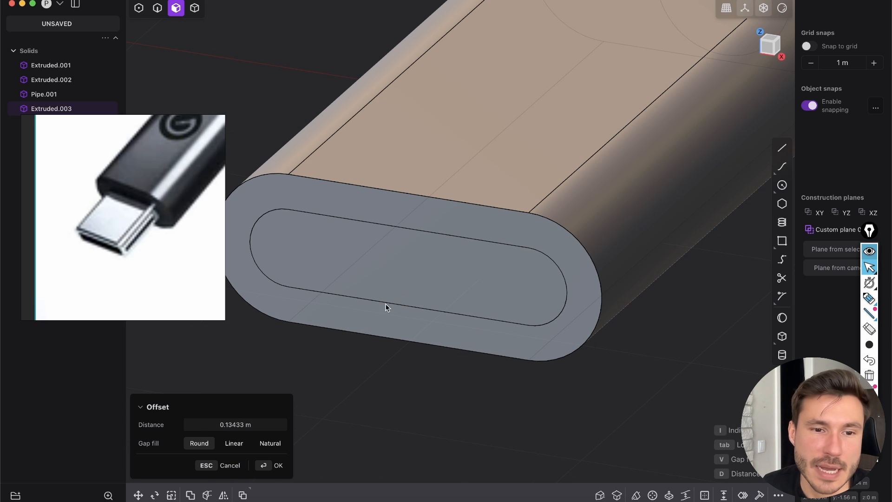
middle_click_drag(400, 189, 617, 220)
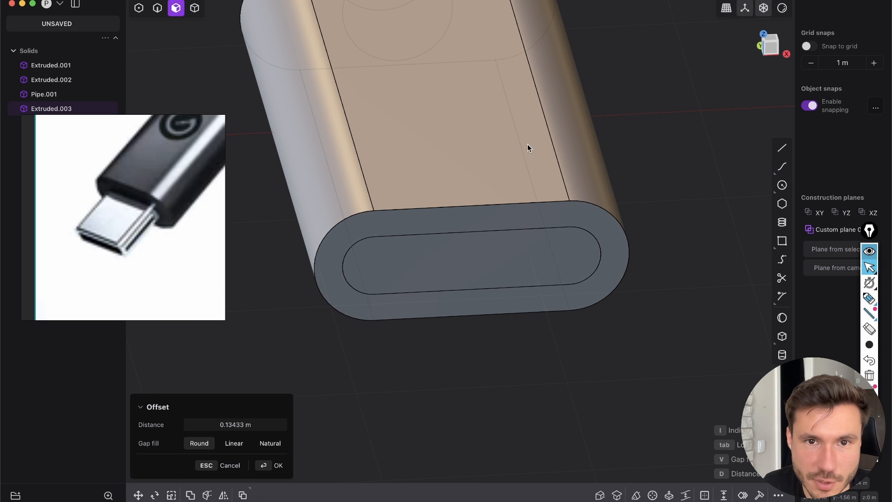
middle_click_drag(448, 197, 414, 200)
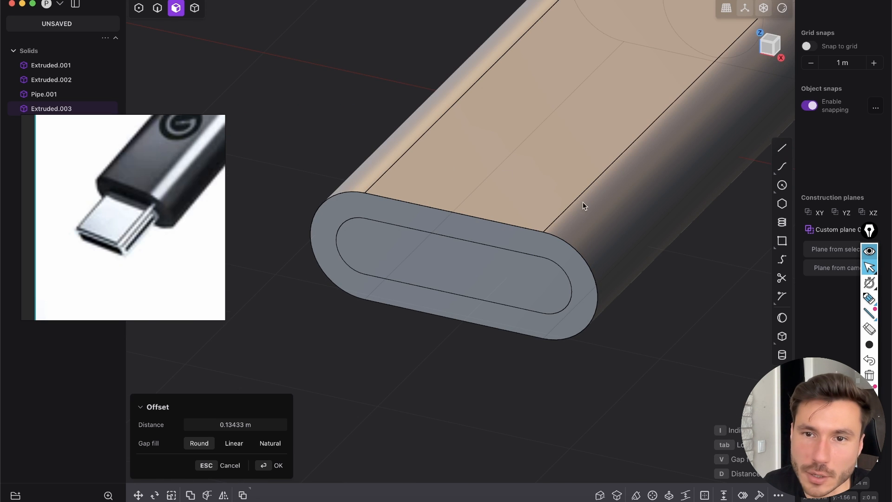
left_click(494, 316)
middle_click_drag(464, 178, 355, 154)
middle_click_drag(462, 245, 472, 160)
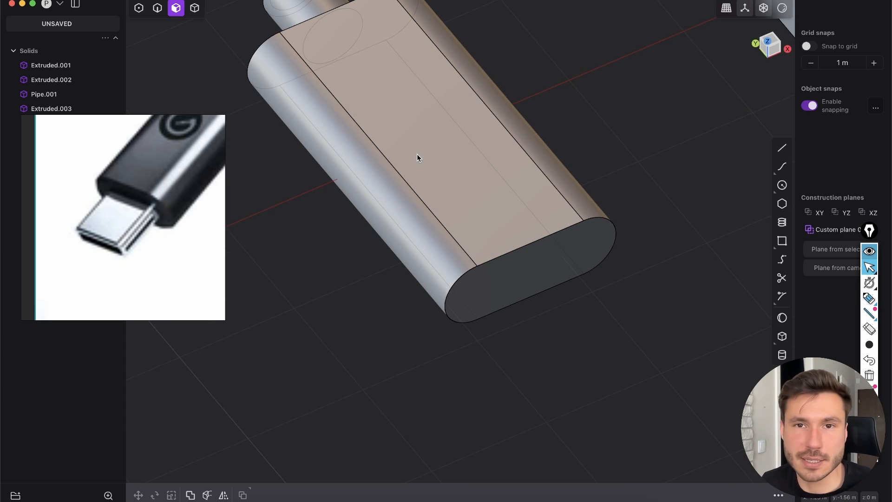
middle_click_drag(417, 154, 420, 242)
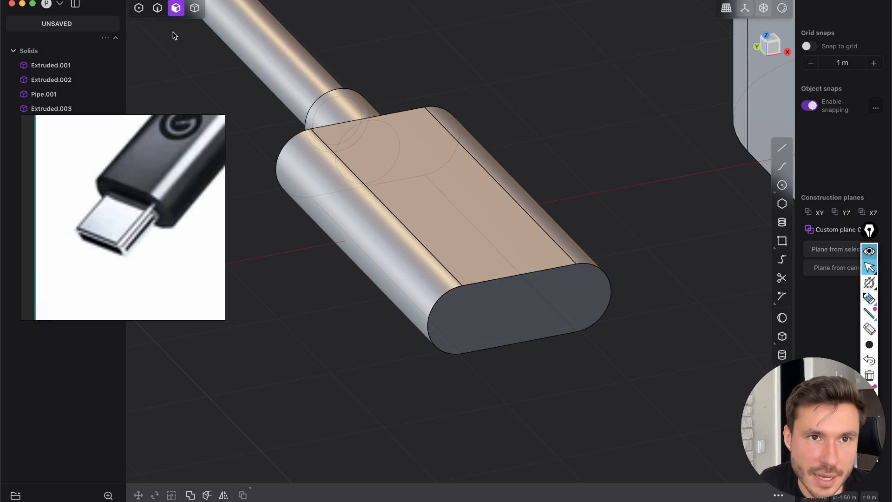
left_click(412, 261)
middle_click_drag(415, 260, 507, 299)
left_click(575, 286)
scroll(604, 279, "up", 3)
left_click_drag(625, 272, 624, 278)
key("super+z")
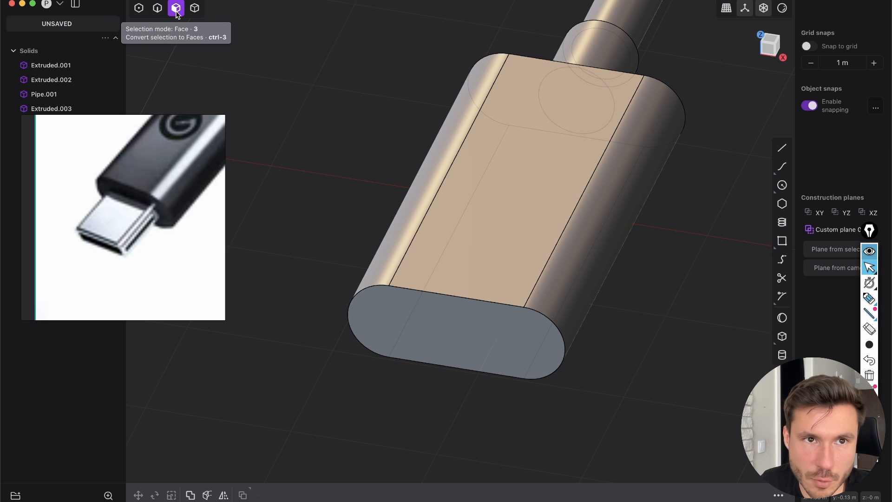
Move the connector's rounded side face on the negative X side inward by 0.05 m along X
left_click(422, 174)
middle_click_drag(471, 272, 453, 261)
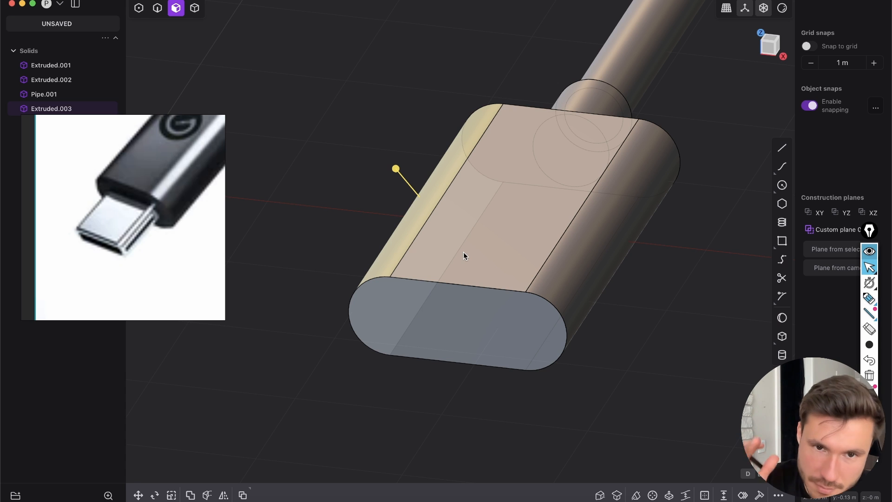
key("g")
left_click_drag(407, 198, 458, 239)
key("Escape")
key("g")
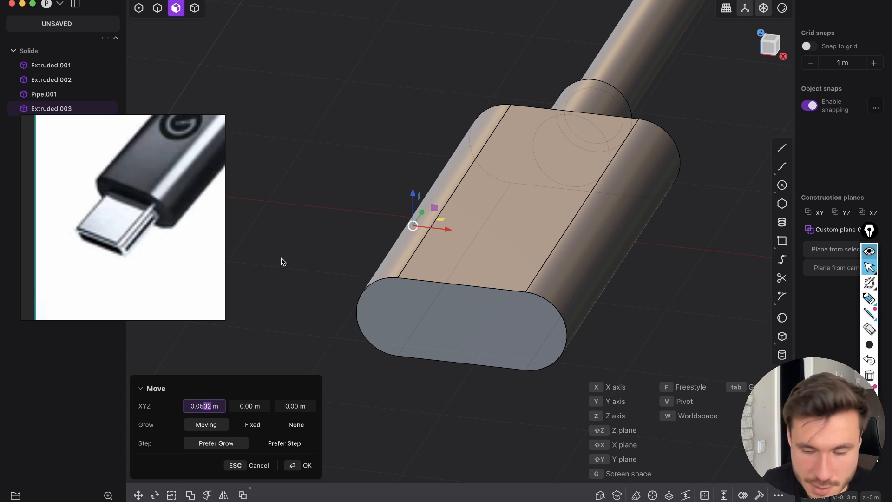
key("BackSpace")
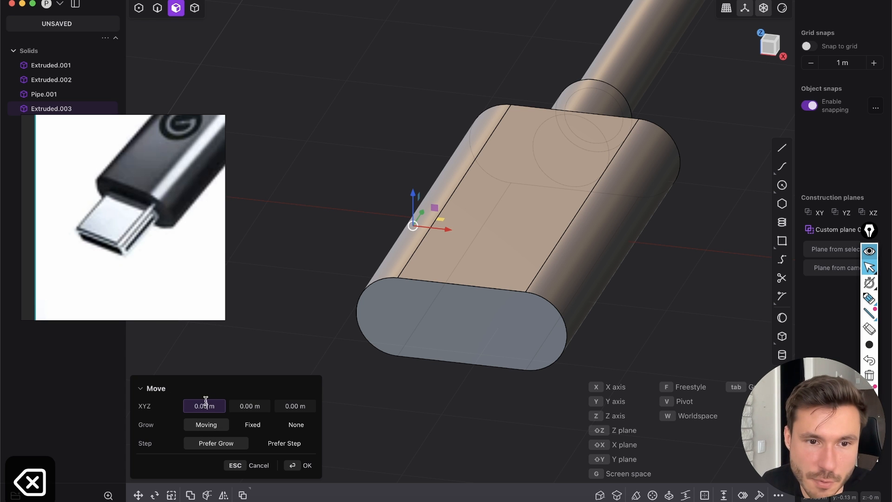
left_click(305, 466)
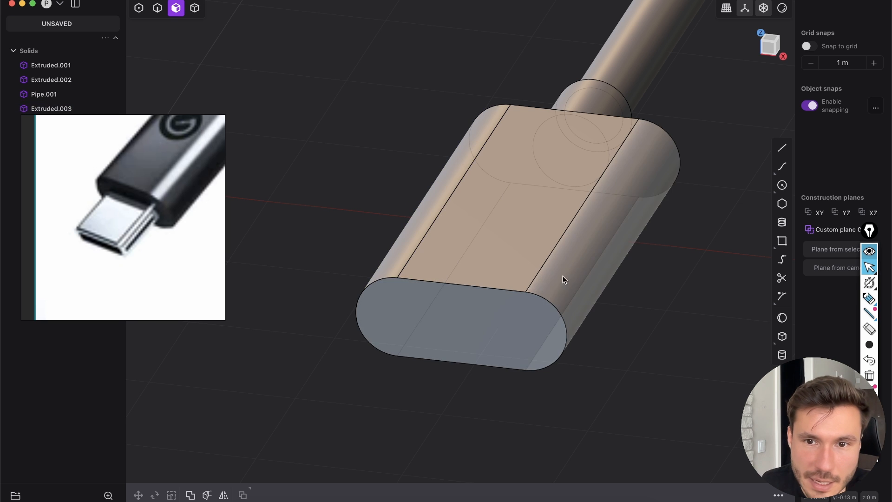
Move the opposite rounded side face of the connector inward by -0.05 m along X
middle_click_drag(625, 302, 522, 264)
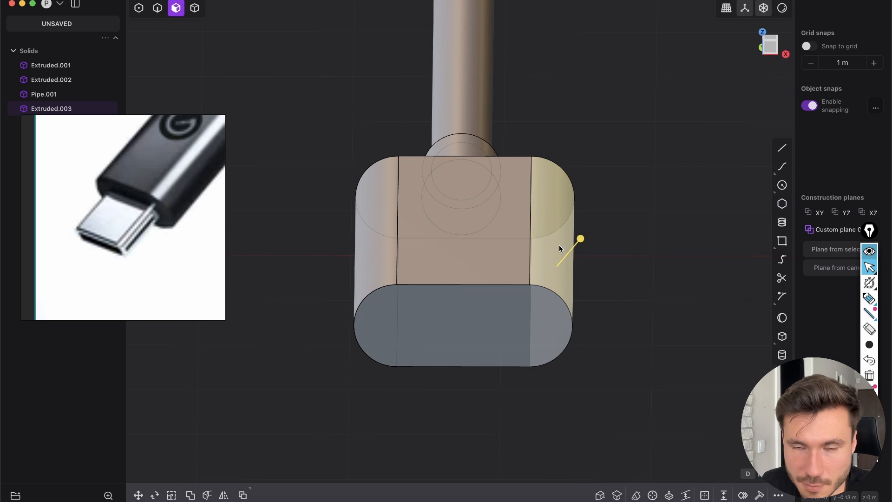
key("g")
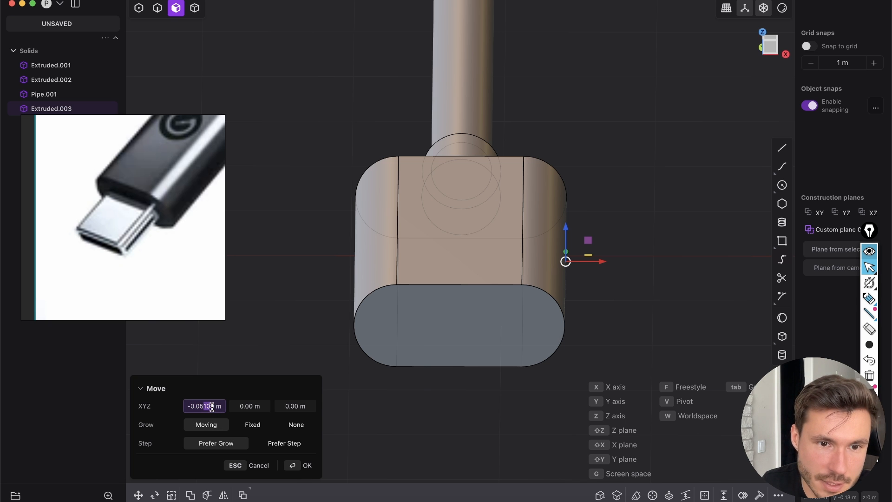
key("Right")
key("BackSpace")
key("BackSpace")
key("BackSpace")
left_click(303, 468)
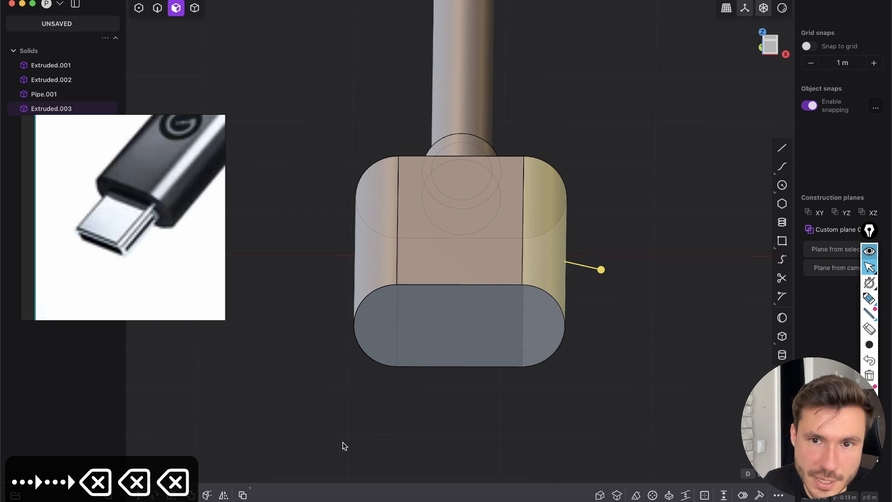
Offset the outline of the narrowed plug-end face inward by about 0.12 m to create an inner oval face
middle_click_drag(539, 299, 466, 245)
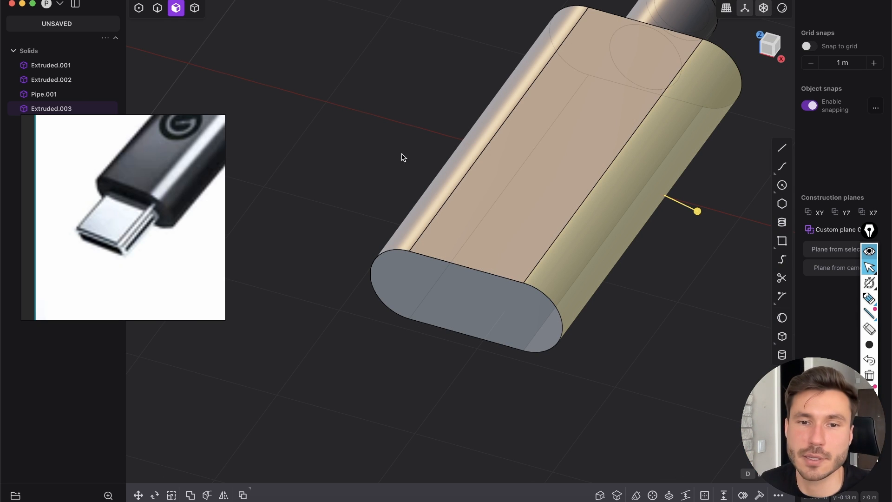
left_click(368, 207)
scroll(421, 198, "down", 5)
scroll(455, 260, "up", 8)
left_click(419, 225)
middle_click_drag(400, 214, 429, 167, "shift")
scroll(424, 179, "up", 3)
key("o")
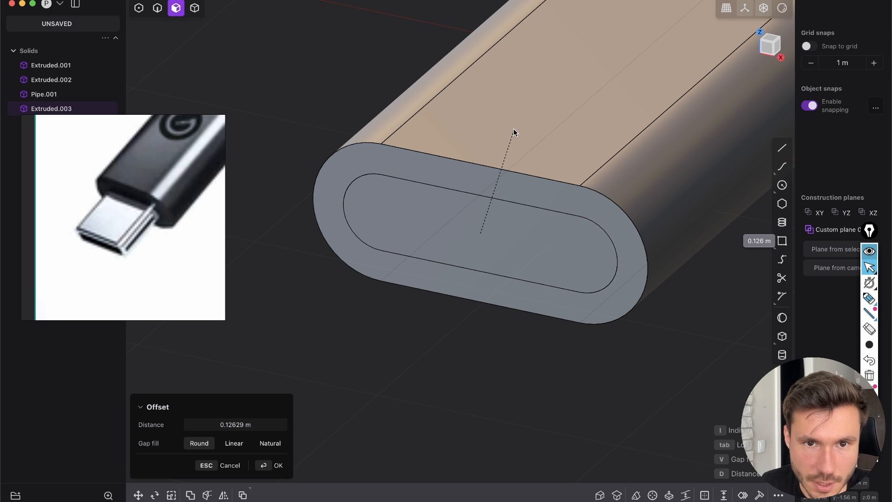
left_click(512, 155)
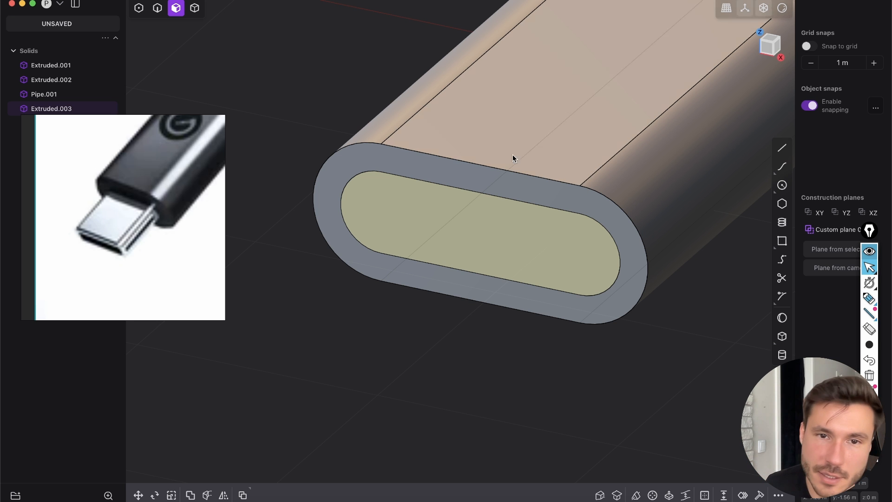
Extrude the inner oval face on the connector's plug end
scroll(513, 154, "down", 3)
middle_click_drag(515, 134, 368, 217)
key("e")
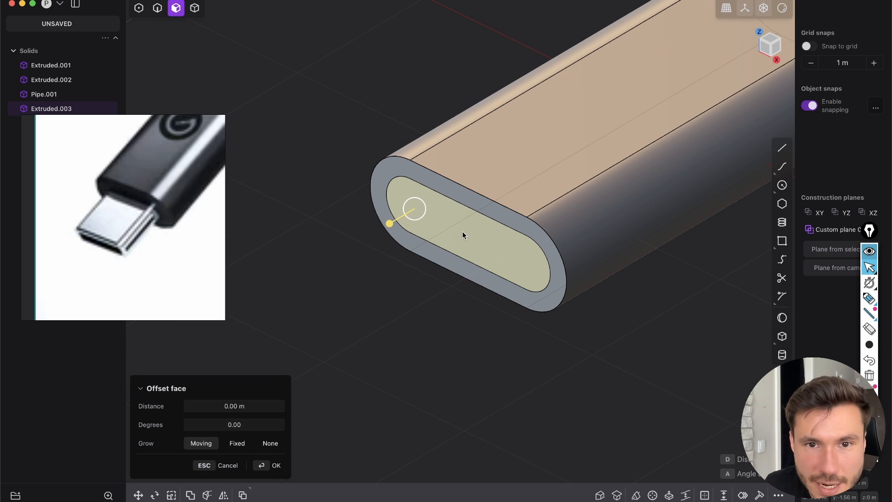
left_click_drag(385, 225, 307, 209)
middle_click_drag(288, 222, 396, 241)
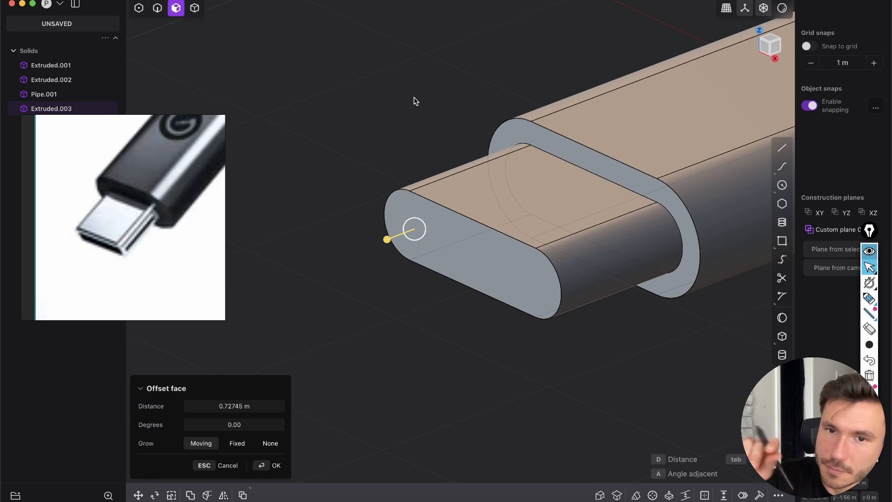
key("Escape")
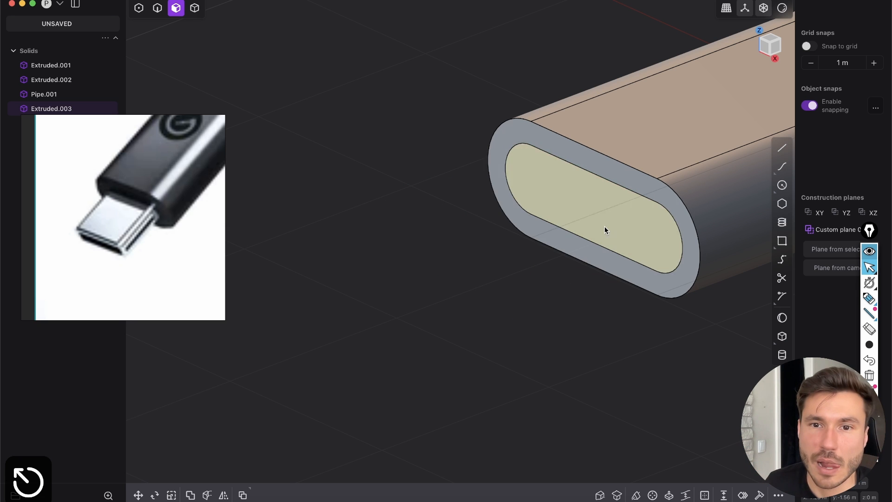
Offset the outline of the inner slot-shaped end face inward to imprint a smaller concentric outline
scroll(604, 228, "up", 1)
middle_click_drag(554, 211, 398, 201, "shift")
scroll(443, 155, "up", 3)
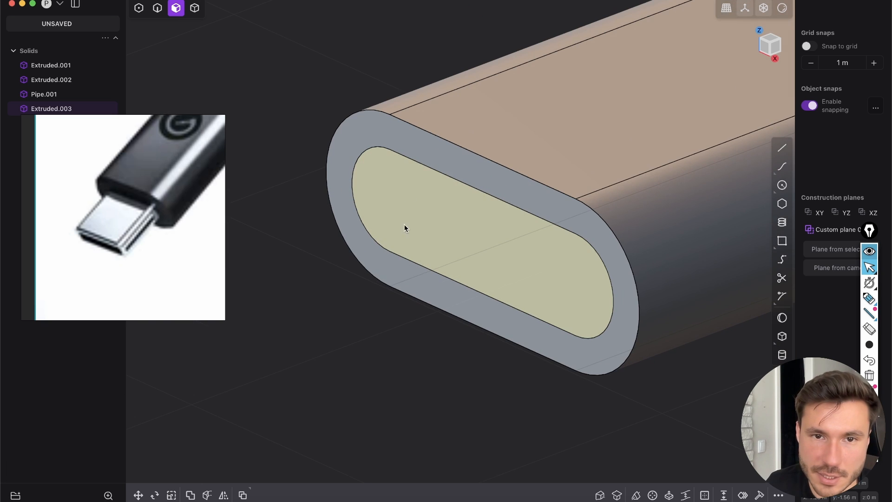
key("o")
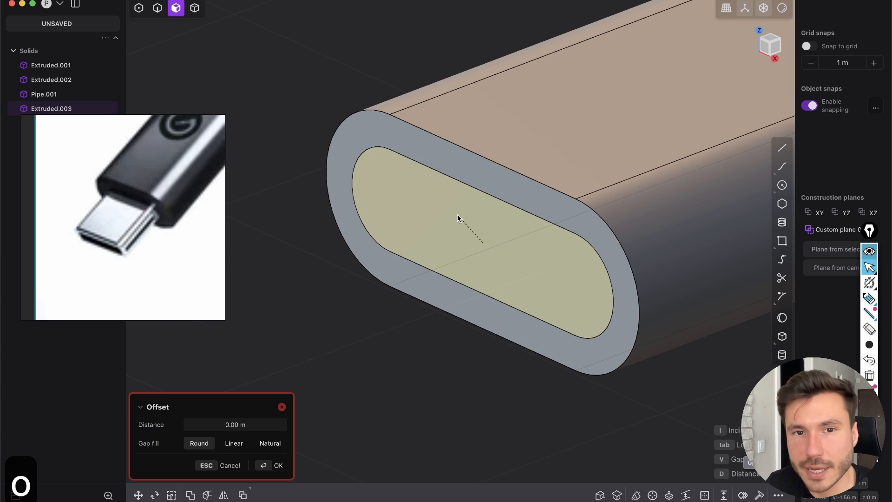
left_click(469, 149)
mouse_move(449, 170)
middle_mouse_down()
mouse_move(532, 143)
mouse_move(453, 156)
middle_mouse_up()
Offset the thin ring face between the two outlines outward to form a hollow plug on the connector
left_click(434, 193)
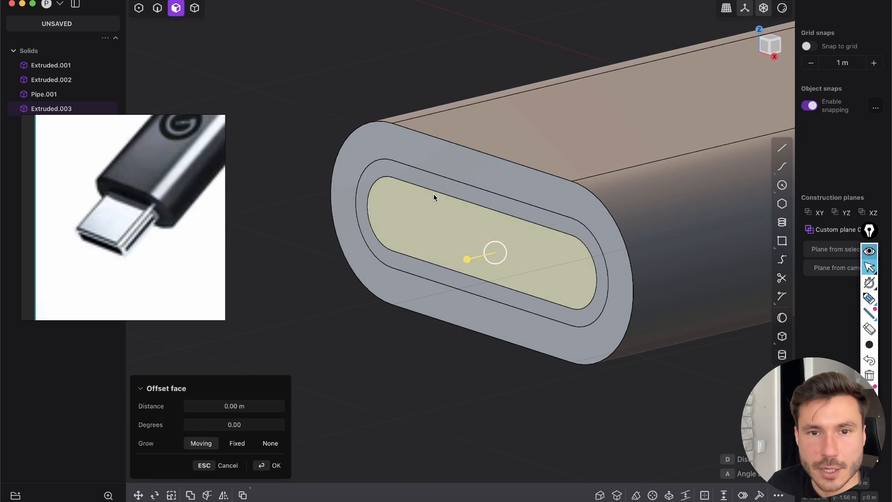
left_click(367, 116)
left_click(397, 178)
middle_click_drag(506, 170, 408, 210)
left_click_drag(377, 205, 273, 264)
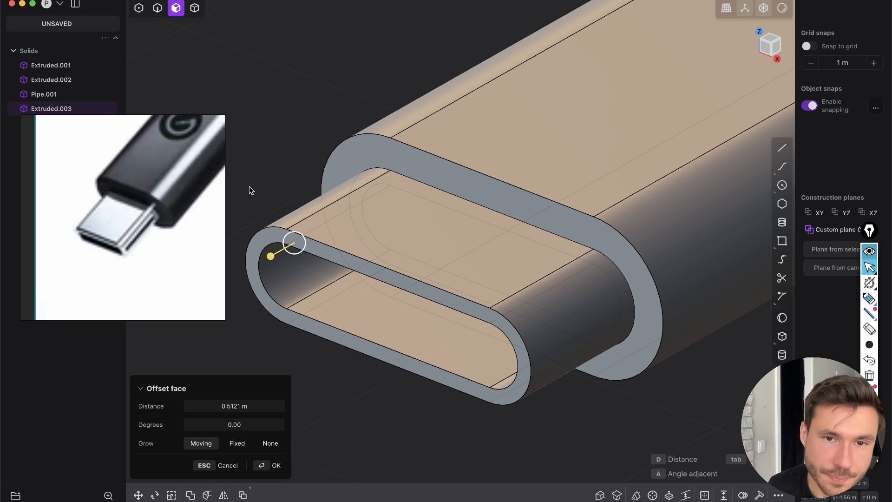
key("super+z")
left_click_drag(350, 192, 253, 247)
key("super+z")
left_click_drag(364, 185, 275, 239)
key("Return")
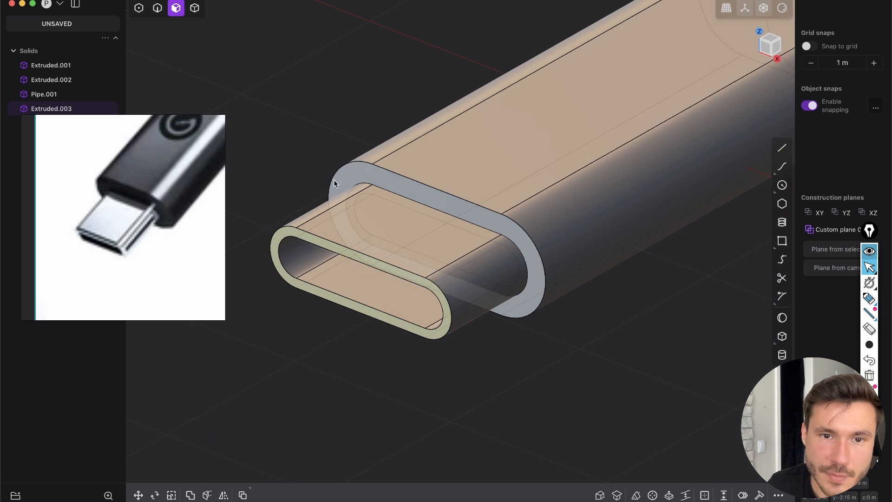
Try moving the whole connector solid freely in solid selection mode to check what moves together
scroll(363, 139, "down", 5)
key("4")
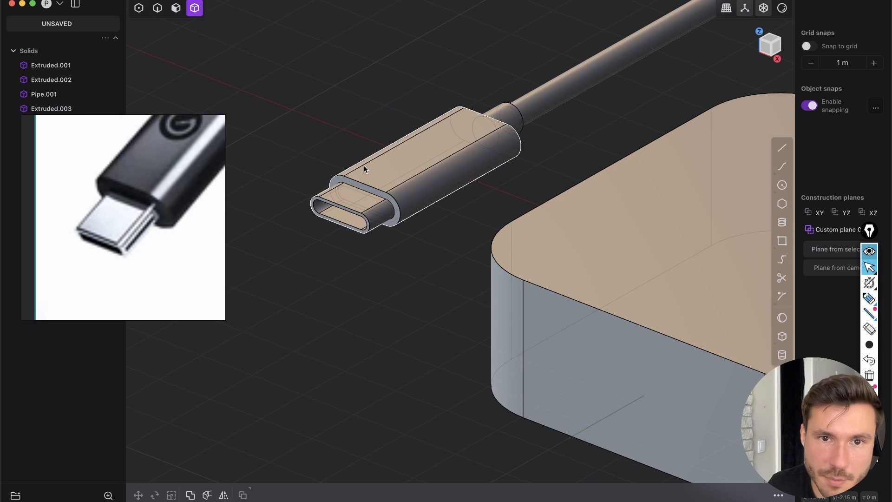
left_click(372, 188)
key("g")
key("g")
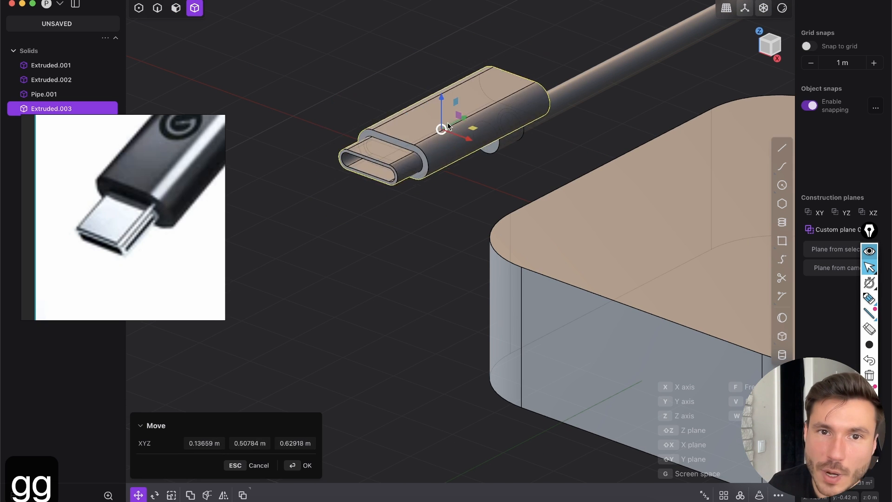
left_click(448, 158)
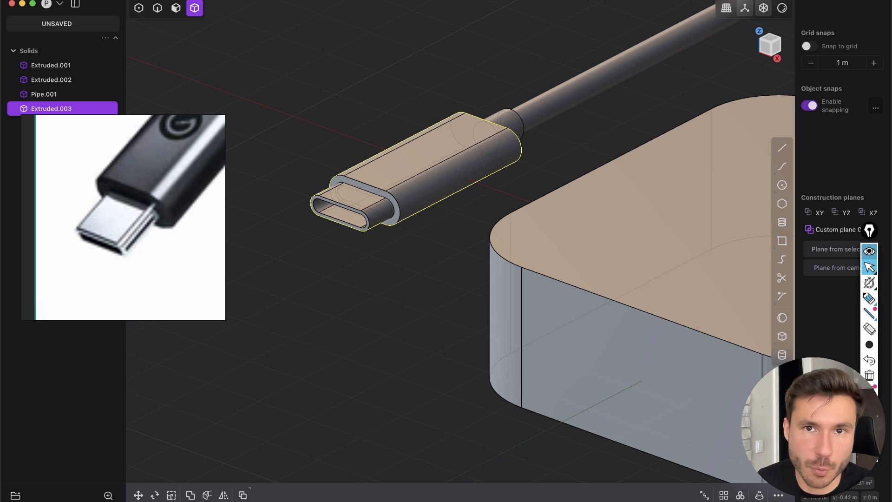
Undo the outward offset of the ring face on the connector's end
middle_click_drag(328, 216, 379, 152, "shift")
scroll(380, 153, "up", 6)
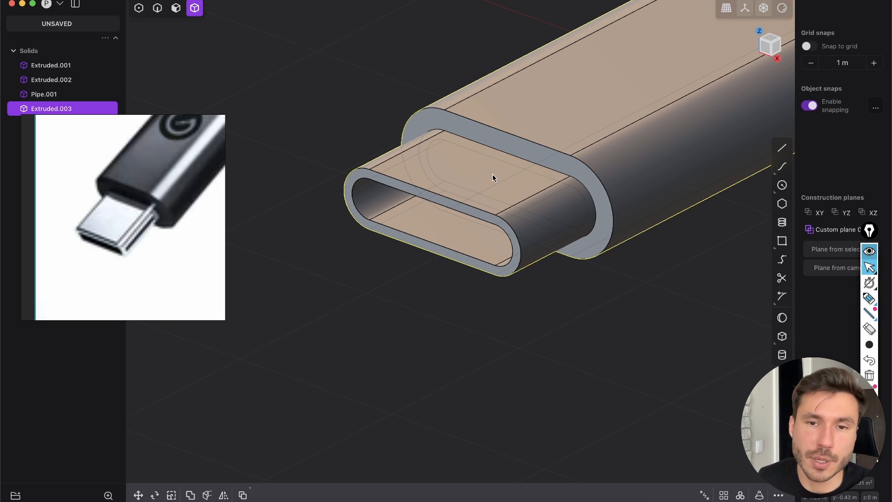
key("super+z")
key("super+z")
key("super+z")
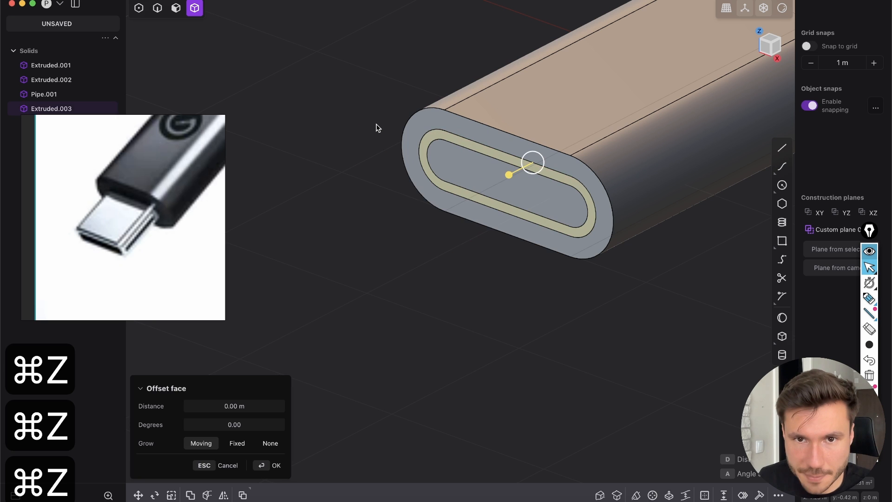
Try extruding the ring face on the connector's end outward by about 0.65 m
scroll(347, 213, "up", 3)
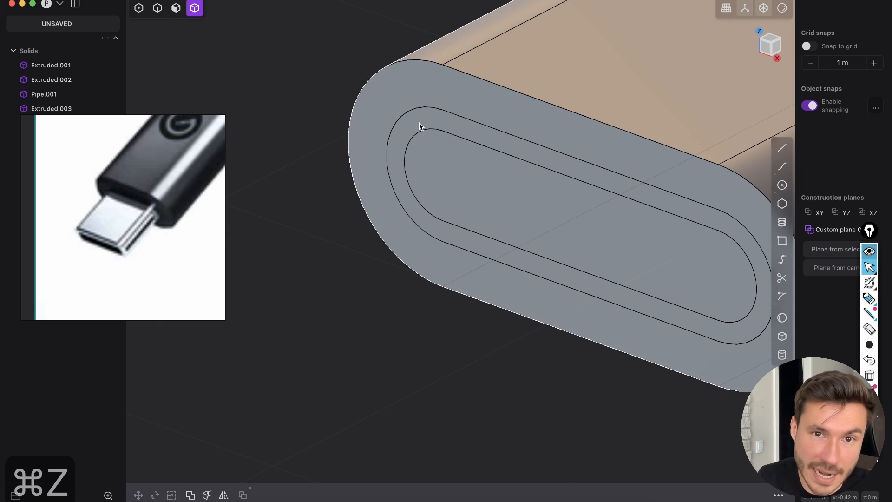
left_click(411, 135)
key("3")
left_click(411, 136)
scroll(429, 203, "down", 3)
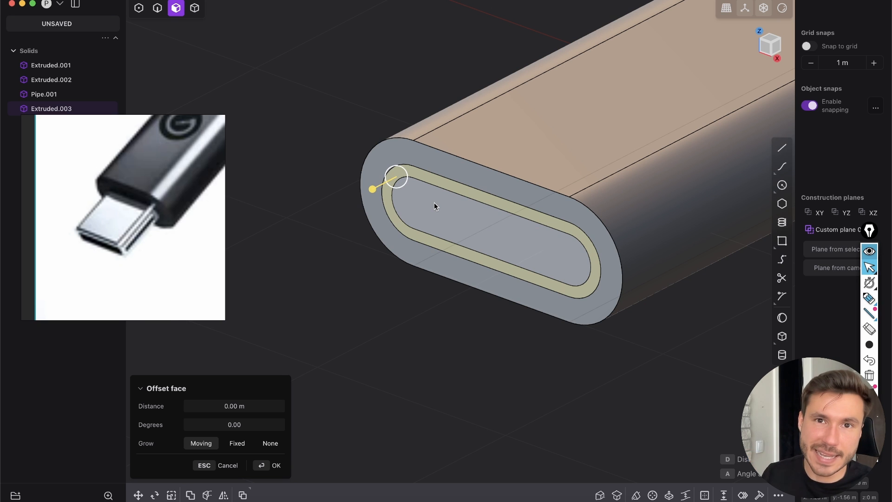
key("e")
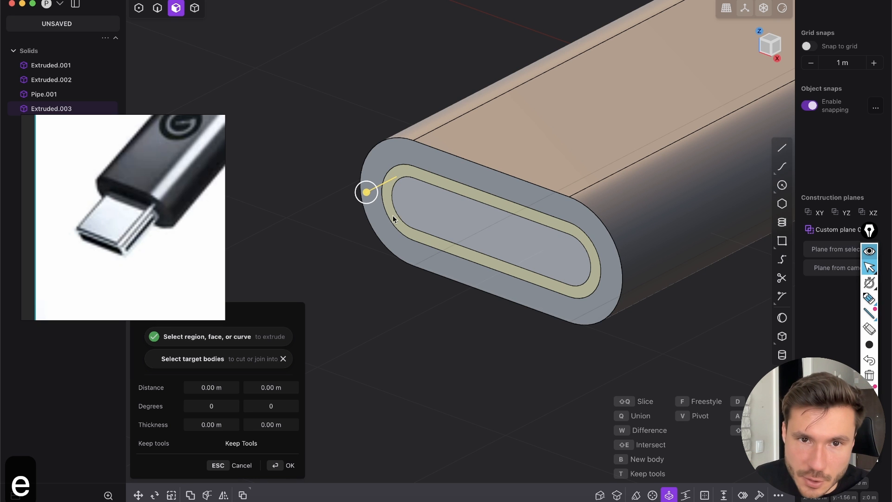
left_click_drag(367, 192, 261, 243)
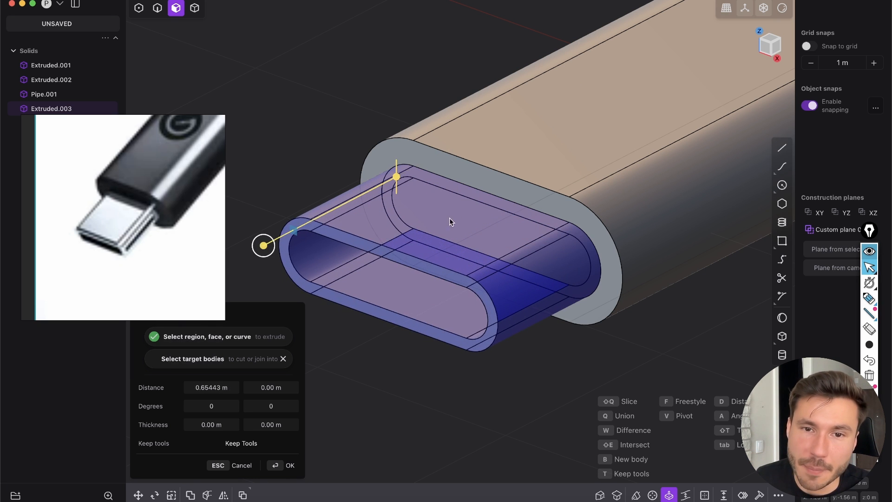
scroll(426, 226, "down", 2)
middle_click_drag(428, 220, 410, 207)
middle_click_drag(391, 176, 550, 197, "shift")
key("Escape")
scroll(551, 197, "up", 4)
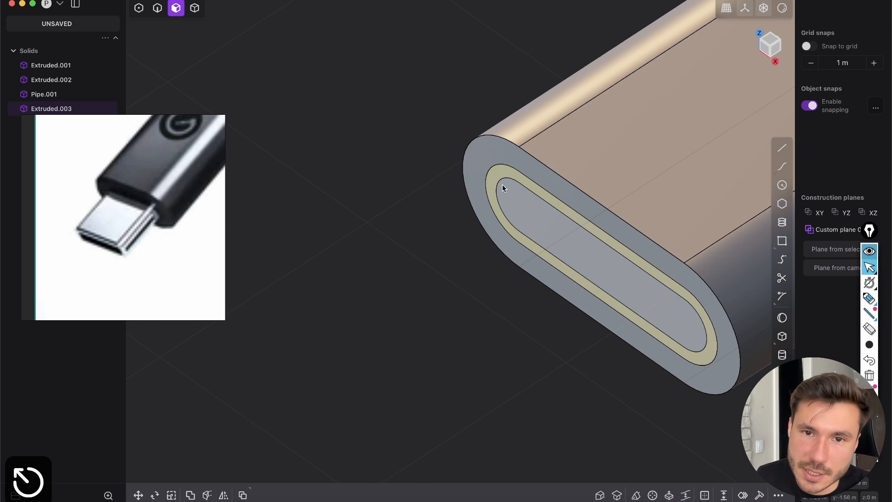
Try offsetting the ring face outward by about 0.53 m with Offset face
key("f")
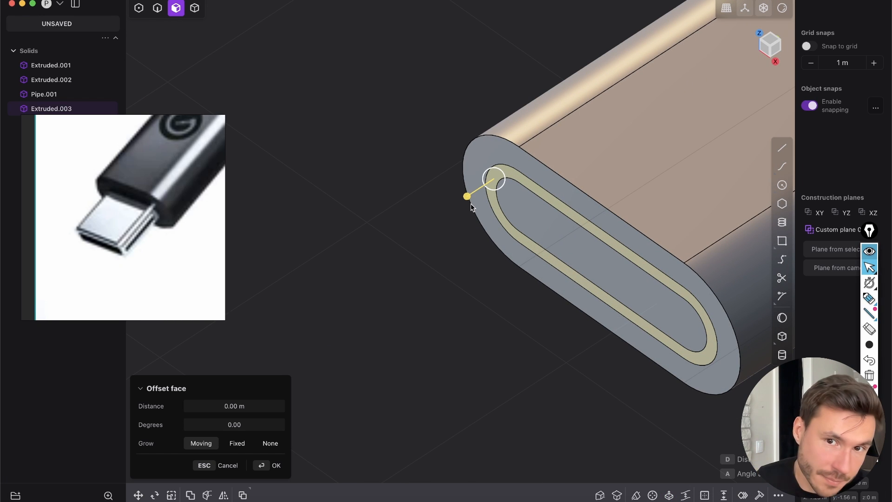
key("Escape")
left_click(496, 173)
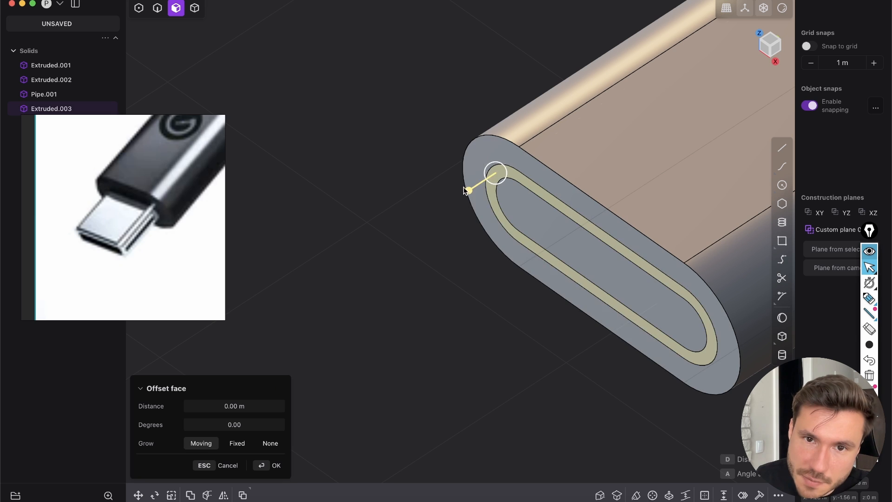
left_click_drag(468, 190, 352, 254)
scroll(551, 203, "down", 5)
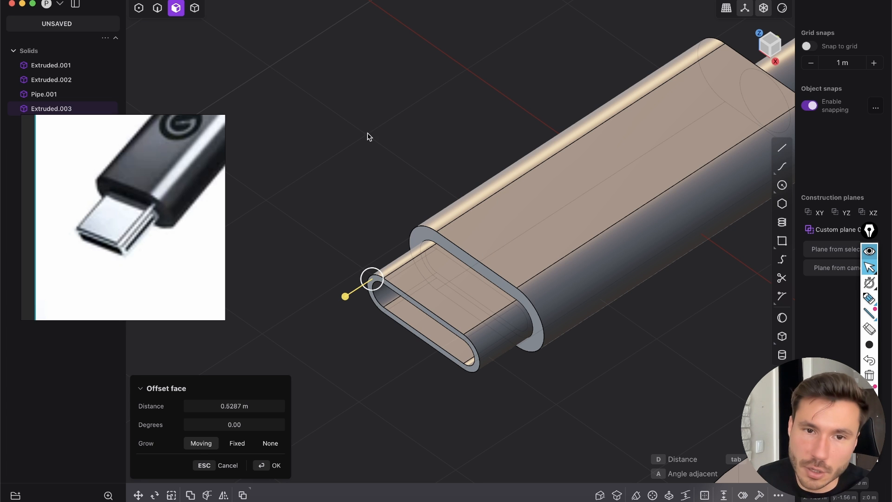
key("Escape")
middle_click_drag(367, 248, 369, 146)
scroll(370, 145, "up", 5)
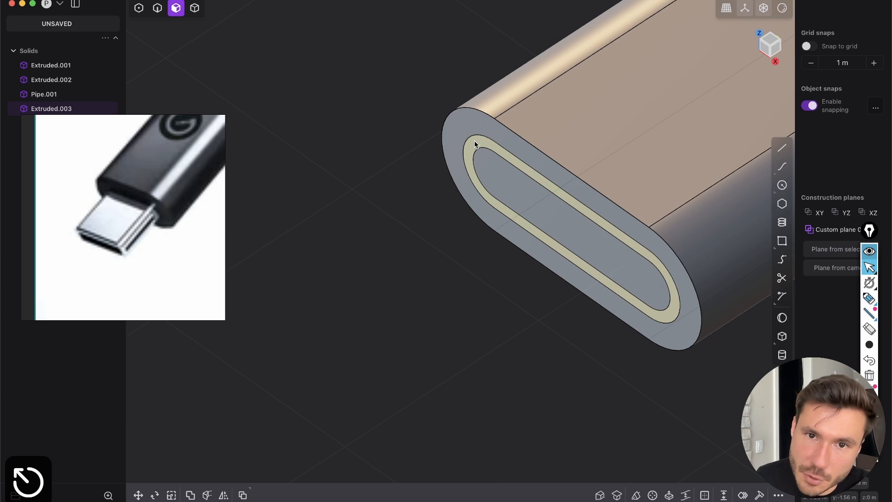
Try extruding the ring face outward by about 0.90 m and compare the plug length with the reference image
key("o")
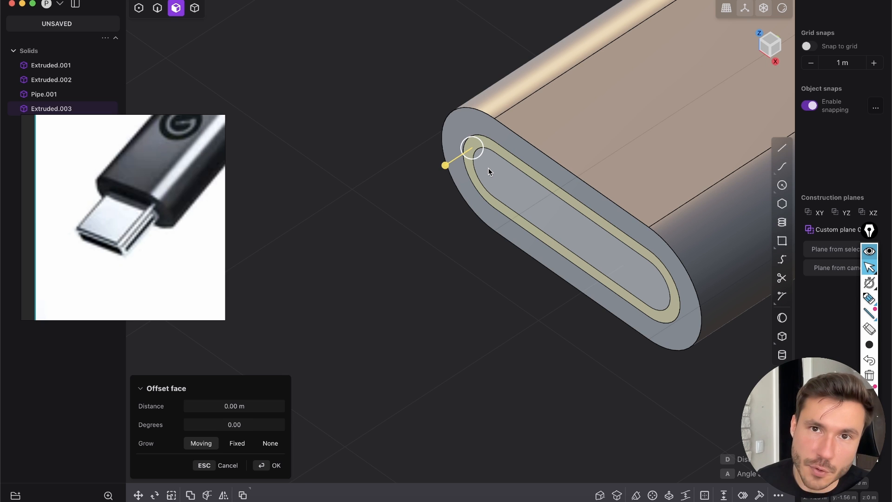
key("e")
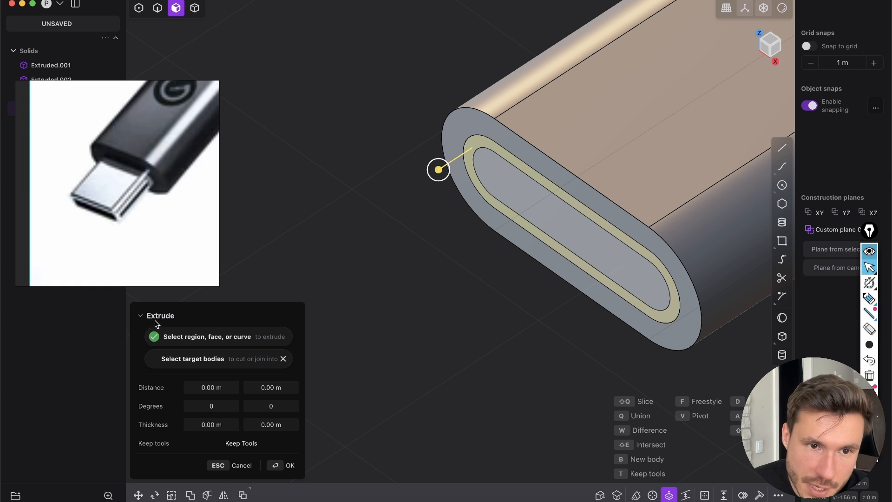
left_click_drag(431, 166, 284, 311)
scroll(443, 201, "down", 3)
middle_click_drag(456, 189, 386, 224)
left_click_drag(305, 273, 300, 276)
scroll(450, 207, "down", 4)
middle_click_drag(492, 183, 529, 170, "shift")
scroll(459, 212, "down", 2)
scroll(458, 245, "up", 4)
scroll(545, 207, "up", 4)
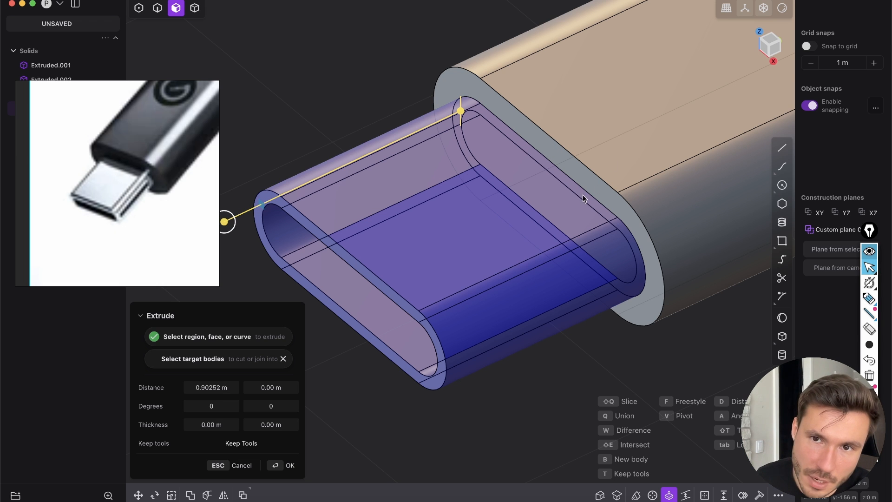
scroll(582, 195, "down", 5)
scroll(488, 202, "down", 5)
middle_click_drag(464, 209, 439, 262, "shift")
scroll(461, 167, "up", 10)
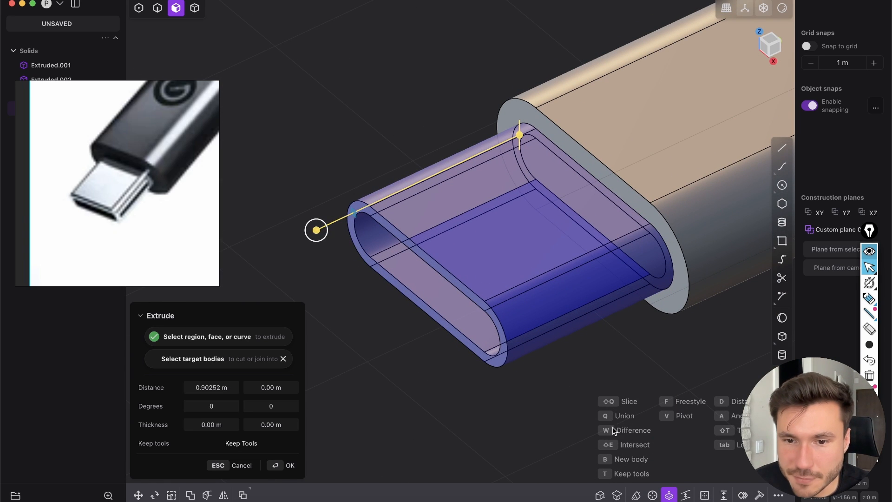
Try the Difference mode on the ring extrusion at a distance of about 0.73 m
left_click(616, 432)
key("Return")
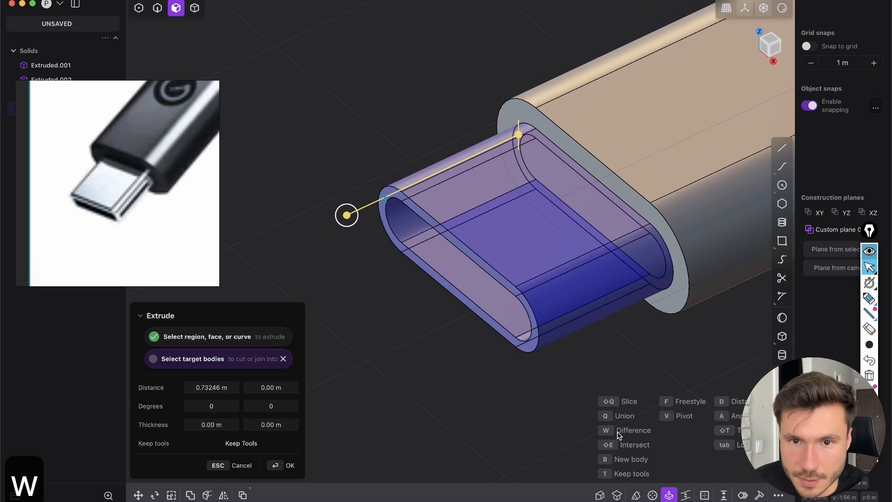
left_click(619, 431)
middle_click_drag(476, 216, 433, 225)
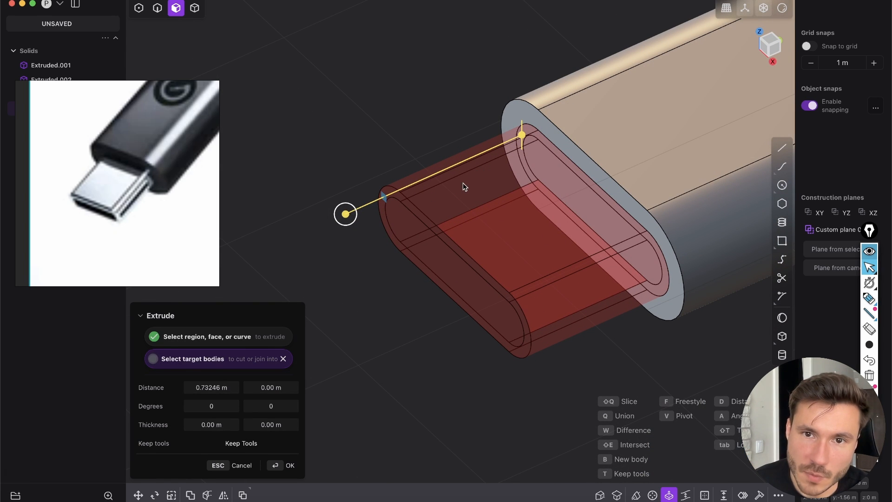
key("Return")
scroll(399, 154, "up", 5)
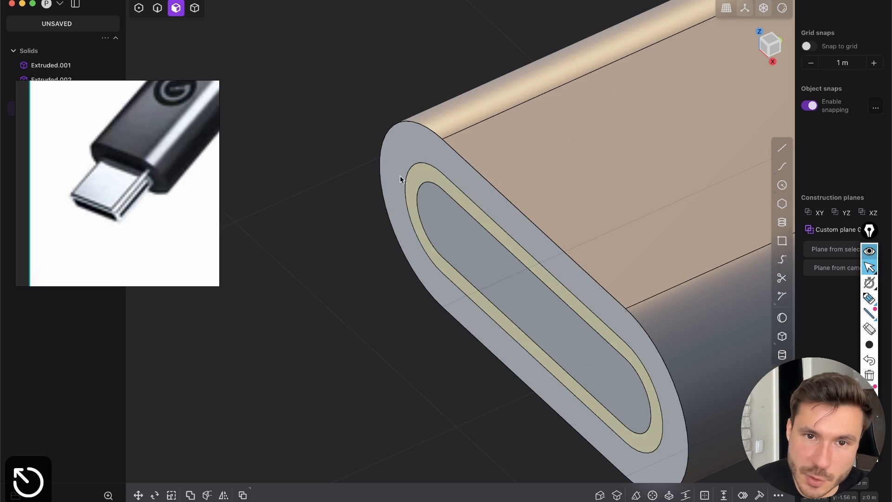
Try cutting the ring face about 0.62 m into the connector body with an inward Extrude in Difference mode
key("o")
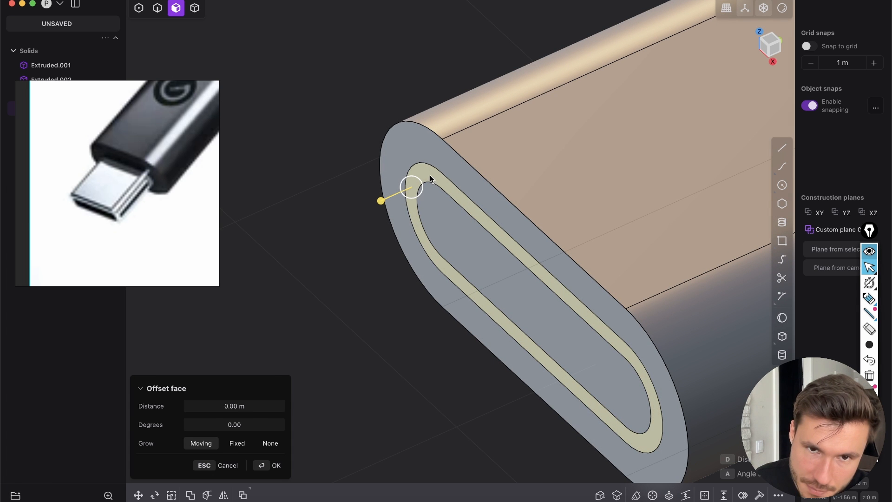
key("e")
middle_click_drag(456, 154, 482, 173)
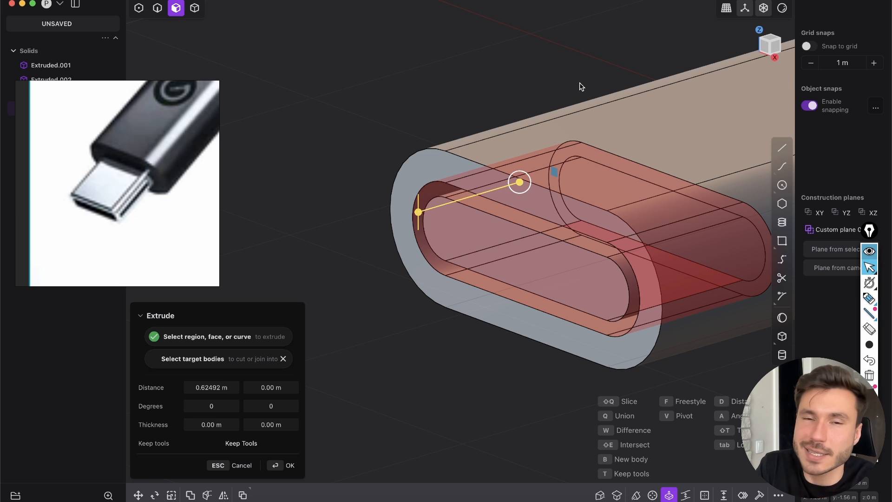
left_click(286, 464)
middle_click_drag(440, 378, 524, 214)
key("shift+e")
key("shift+e")
key("super+z")
key("super+z")
Extrude the ring face outward from the connector's end as a new body to form the hollow plug
left_click(422, 118)
left_click(459, 181)
key("e")
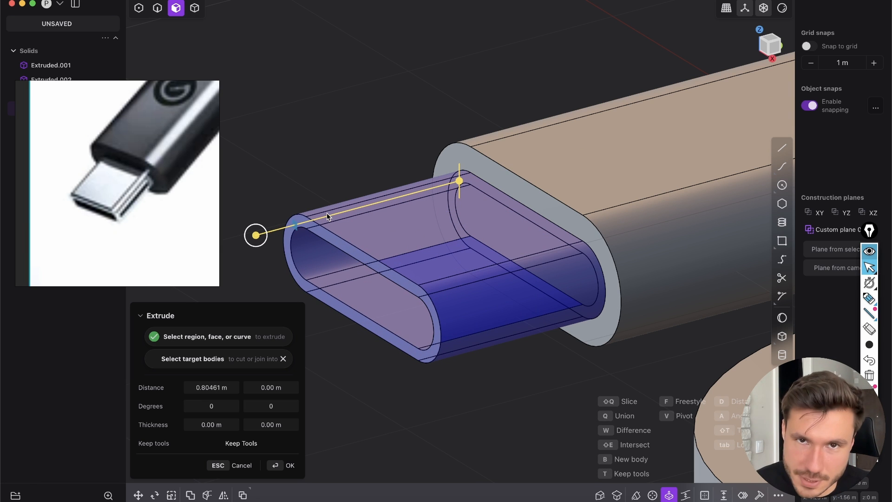
middle_click_drag(500, 228, 548, 202, "shift")
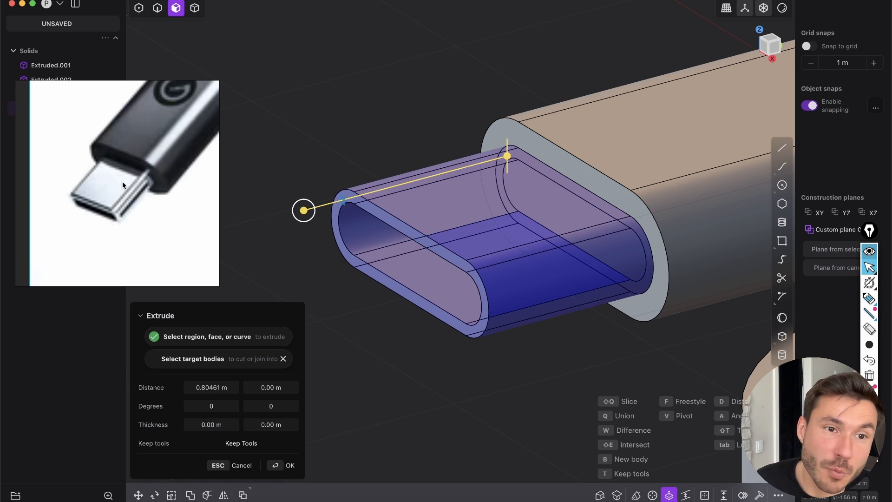
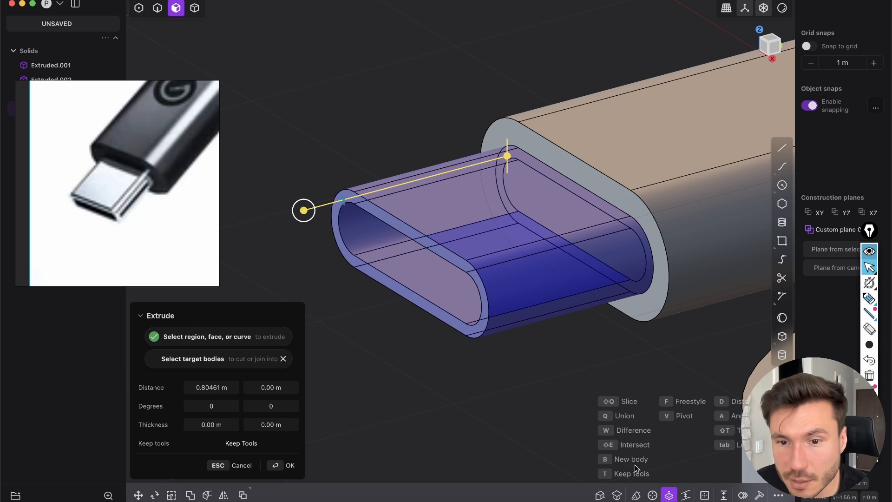
key("b")
scroll(489, 188, "down", 3)
middle_click_drag(490, 188, 481, 228)
left_click_drag(360, 204, 327, 220)
key("Return")
Switch to solid selection and select the connector housing separately from the plug
left_click(319, 173)
scroll(320, 172, "up", 3)
left_click(194, 9)
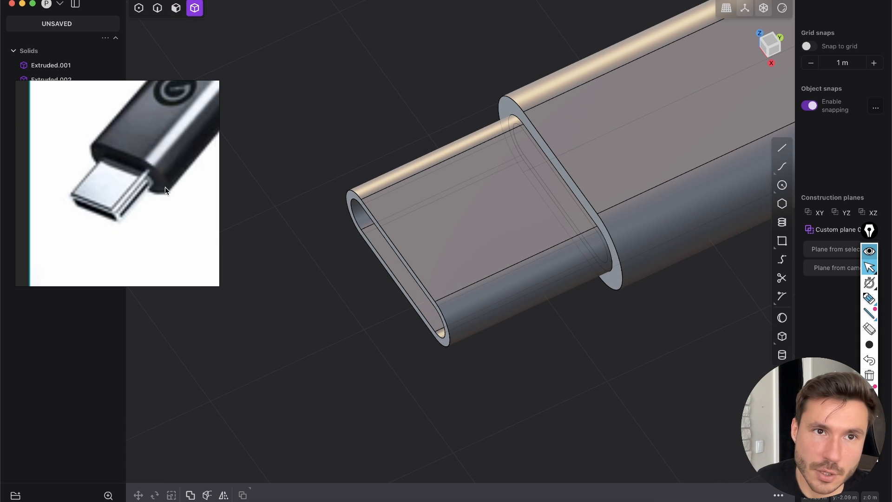
scroll(432, 204, "down", 5)
left_click(526, 175)
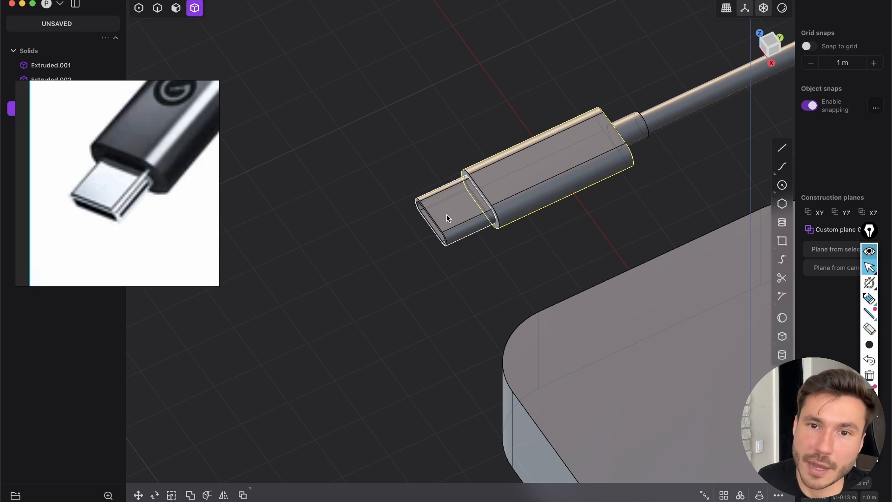
Clear the selection and move the reference image clear of the solids list
left_click(481, 106)
middle_click_drag(483, 172, 527, 167)
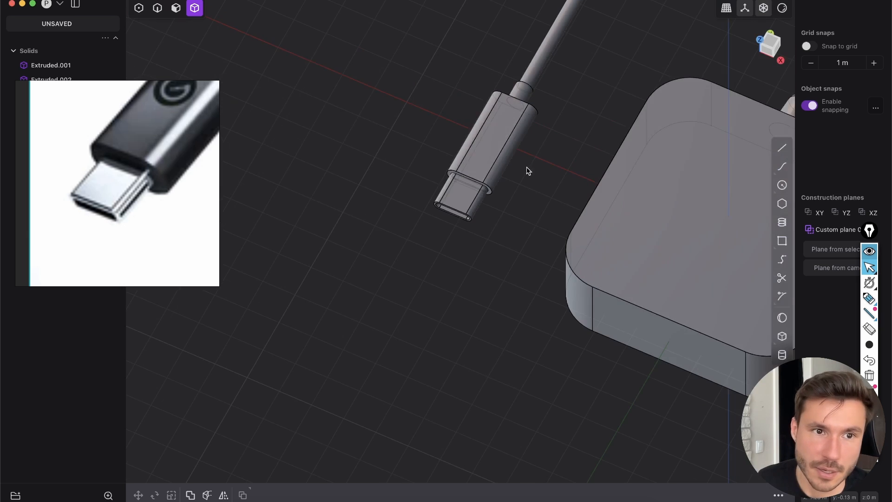
scroll(368, 175, "down", 3)
scroll(380, 229, "up", 6)
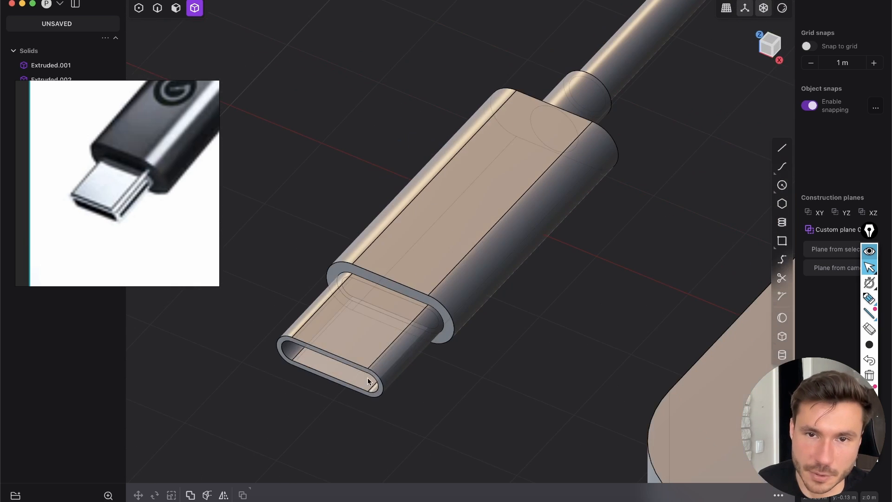
scroll(399, 251, "down", 3)
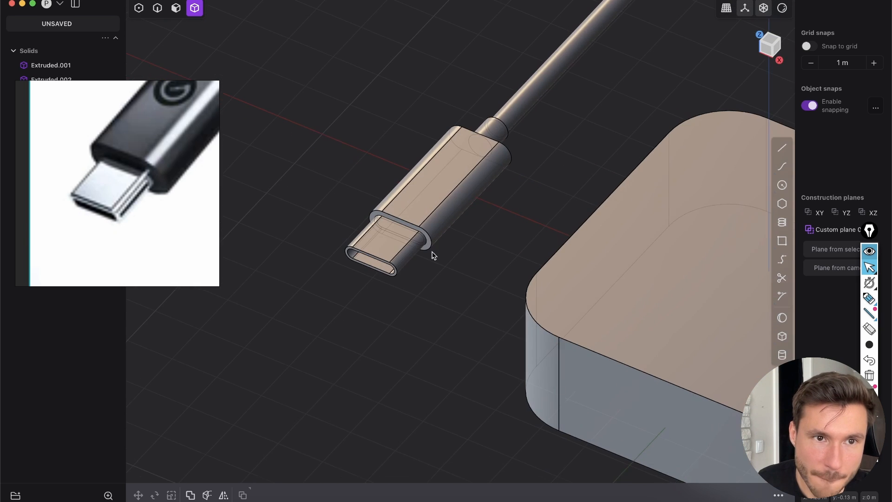
scroll(385, 201, "up", 3)
left_click_drag(108, 173, 110, 261)
scroll(325, 226, "up", 2)
middle_click_drag(327, 222, 357, 139, "shift")
Fillet the rim edges at the open end of the metal plug with a small radius in edge selection mode
left_click(158, 8)
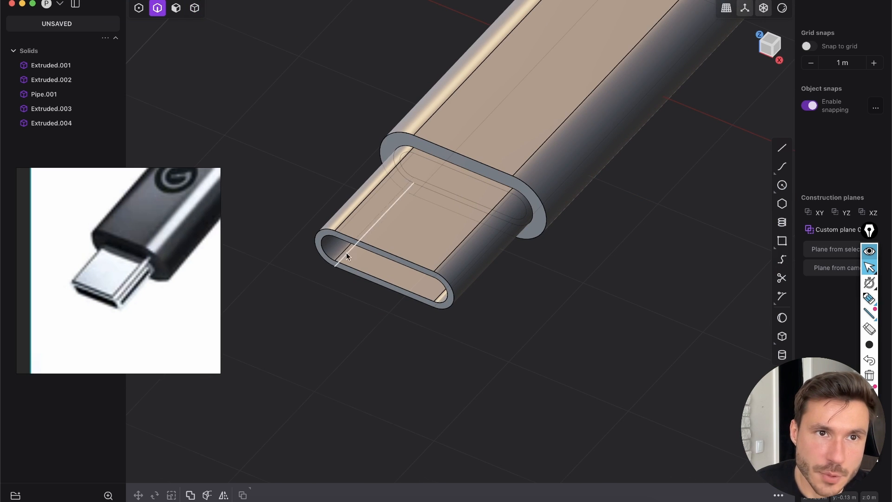
scroll(326, 242, "up", 3)
left_click(492, 194)
key("f")
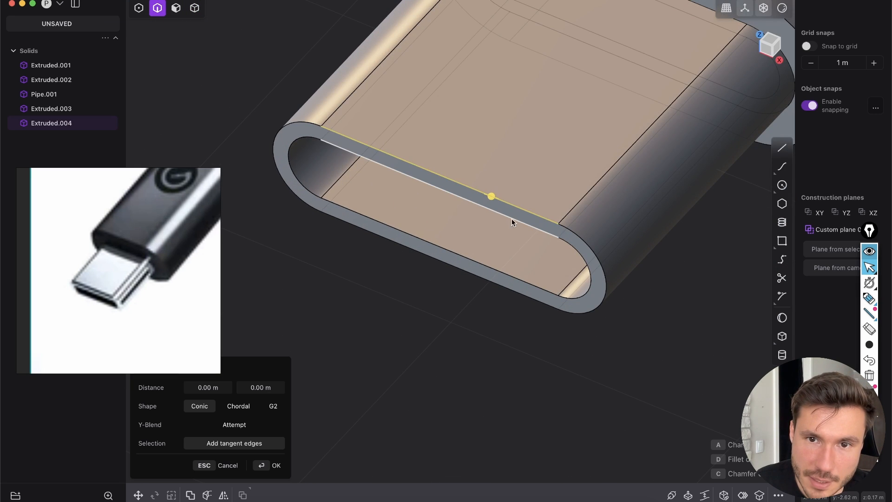
scroll(502, 209, "up", 3)
left_click_drag(534, 250, 531, 253)
scroll(590, 147, "down", 3)
scroll(616, 109, "down", 5)
key("Return")
middle_click_drag(641, 88, 364, 173, "shift")
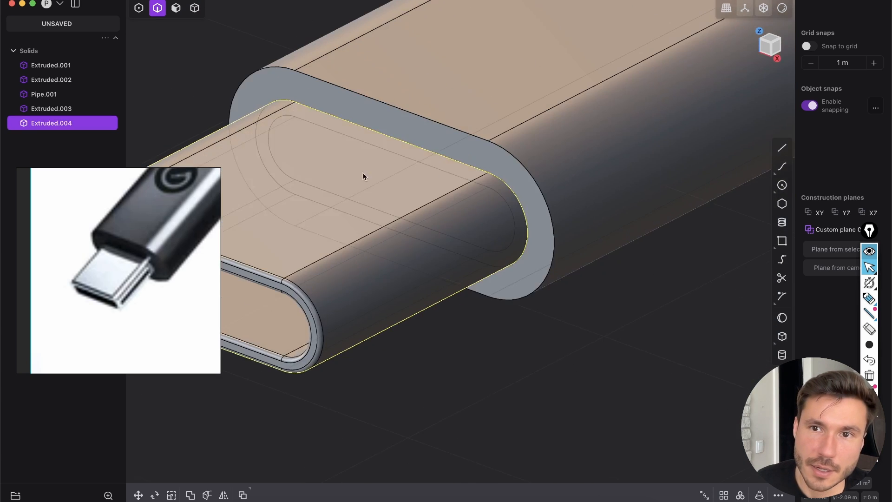
scroll(479, 170, "up", 2)
left_click(534, 160)
key("b")
mouse_move(536, 154)
left_mouse_down()
mouse_move(531, 149)
mouse_move(535, 159)
left_mouse_up()
key("Escape")
middle_click_drag(560, 138, 384, 289, "shift")
key("Escape")
Try a fillet of about 0.03 m on the connector housing's cable-side edge
key("b")
scroll(524, 152, "down", 8)
middle_click_drag(674, 195, 541, 168)
scroll(540, 166, "up", 3)
left_click_drag(530, 133, 537, 136)
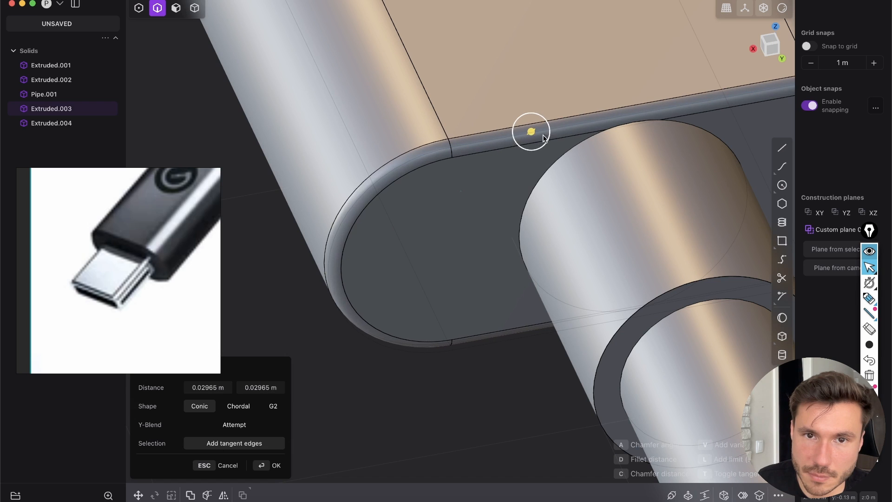
key("Return")
scroll(581, 97, "down", 3)
middle_click_drag(582, 97, 623, 99)
scroll(540, 149, "up", 4)
key("super+z")
Fillet the connector housing's cable-side edge with a smaller distance
key("b")
mouse_move(510, 119)
left_mouse_down()
mouse_move(520, 109)
mouse_move(509, 124)
left_mouse_up()
scroll(509, 123, "up", 4)
key("Return")
Hide the edge display and examine the rounded connector from the plug side
middle_click_drag(491, 136, 706, 23)
key("shift+e")
scroll(380, 250, "down", 10)
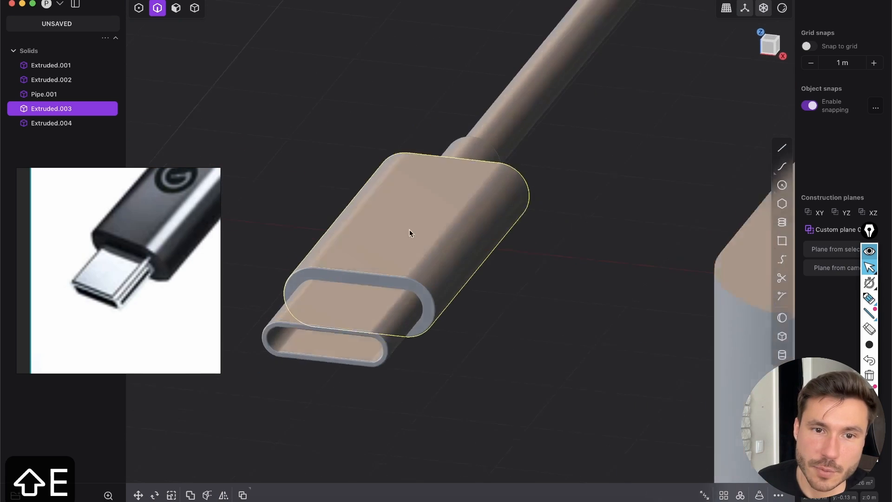
Fillet the outer circular edge of the cable collar behind the connector housing
scroll(365, 312, "up", 8)
middle_click_drag(370, 318, 432, 231)
scroll(432, 306, "up", 8)
middle_click_drag(558, 56, 569, 188, "shift")
left_click(521, 230)
key("f")
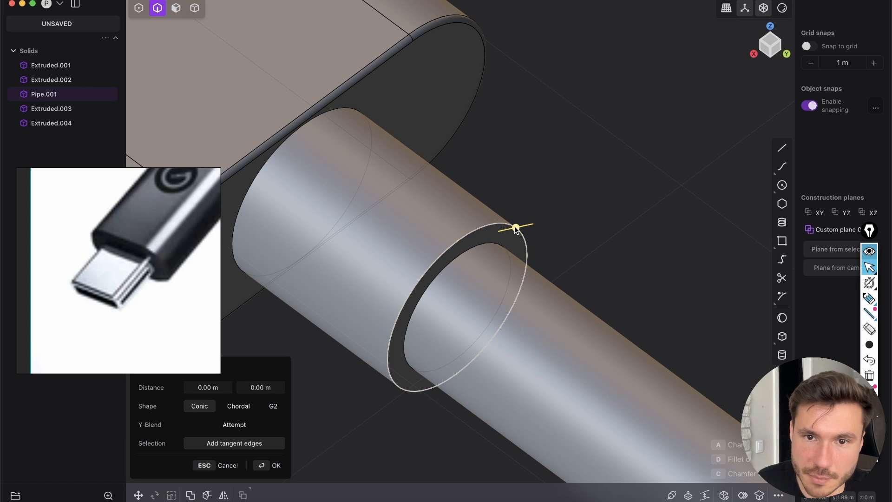
key("Return")
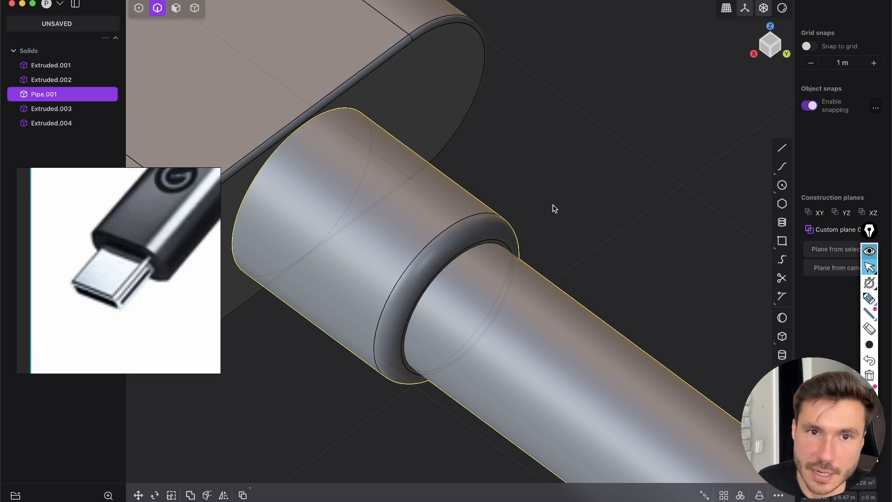
Turn off edge display in the viewport shading options and view the connector without edges
scroll(516, 219, "down", 10)
middle_click_drag(350, 200, 453, 191)
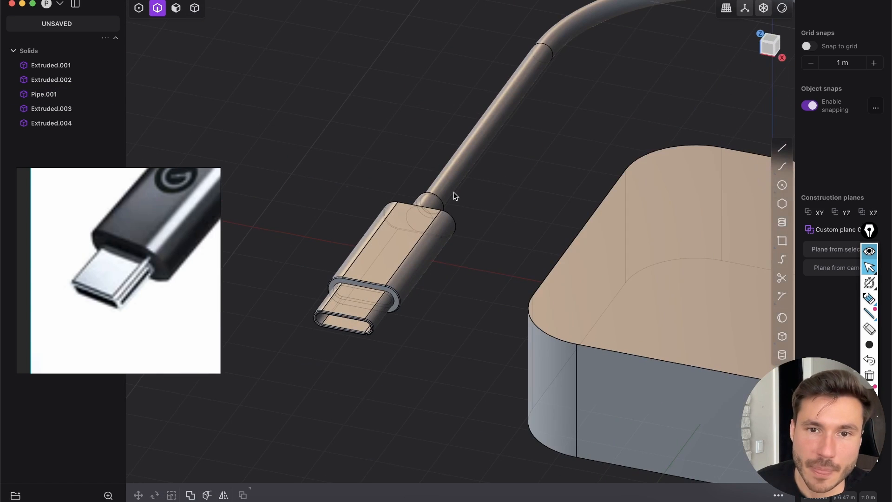
left_click(782, 9)
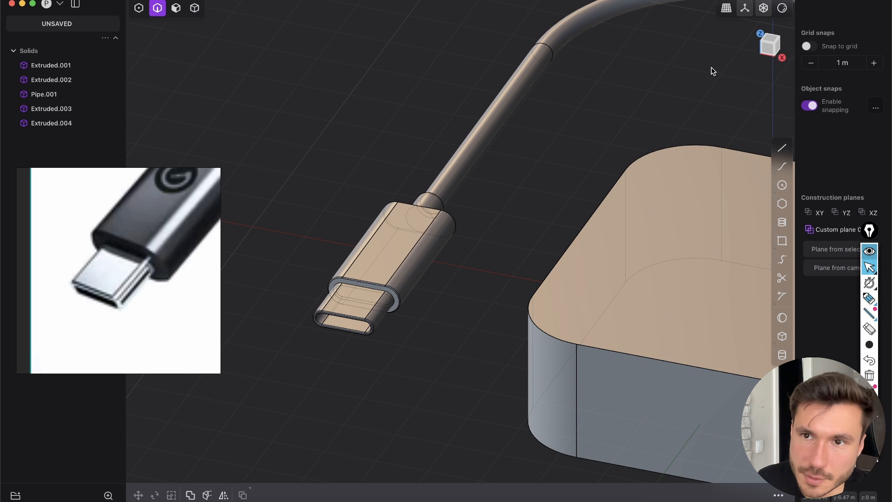
left_click(783, 12)
left_click(733, 113)
mouse_move(425, 230)
middle_mouse_down()
mouse_move(257, 261)
mouse_move(357, 274)
mouse_move(636, 75)
middle_mouse_up()
Preview the model with the glossy red matcap and return it to the grey one
left_click(783, 8)
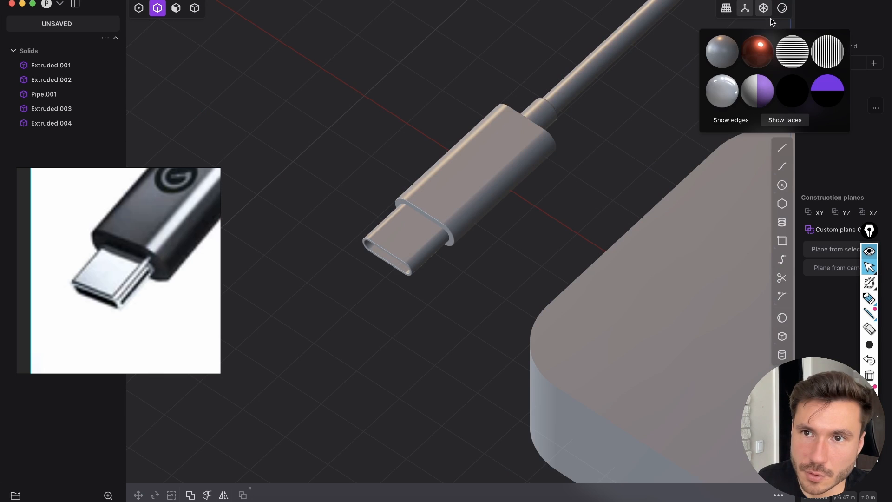
left_click(757, 42)
middle_click_drag(378, 149, 413, 202)
left_click(782, 8)
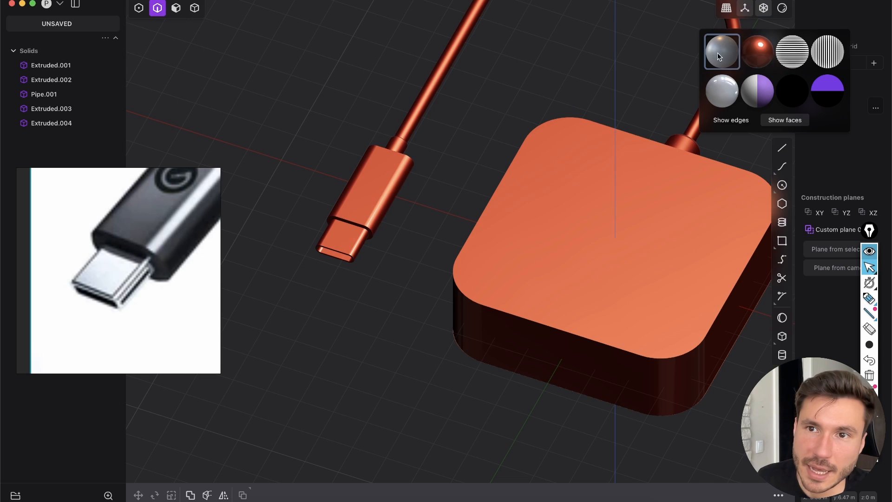
left_click(722, 51)
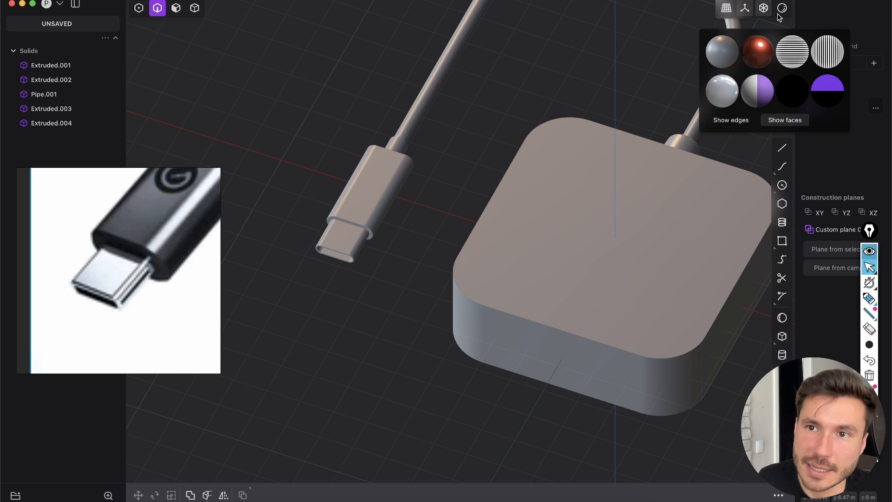
Toggle the edge display on and off to compare the connector with and without edge lines
left_click(730, 121)
mouse_move(522, 62)
middle_mouse_down()
mouse_move(483, 175)
mouse_move(361, 291)
middle_mouse_up()
key("shift+e")
key("shift+e")
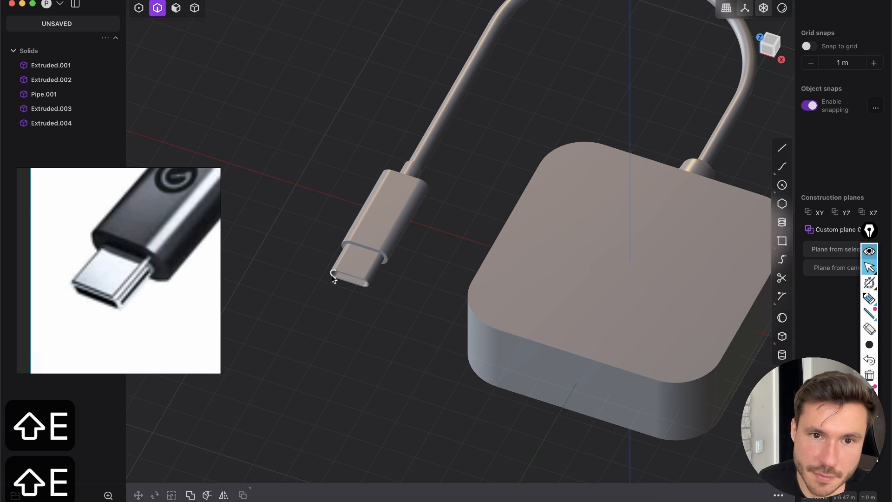
scroll(331, 334, "up", 5)
key("shift+e")
key("shift+e")
key("shift+e")
key("shift+e")
key("shift+e")
scroll(424, 275, "down", 3)
scroll(511, 144, "down", 2)
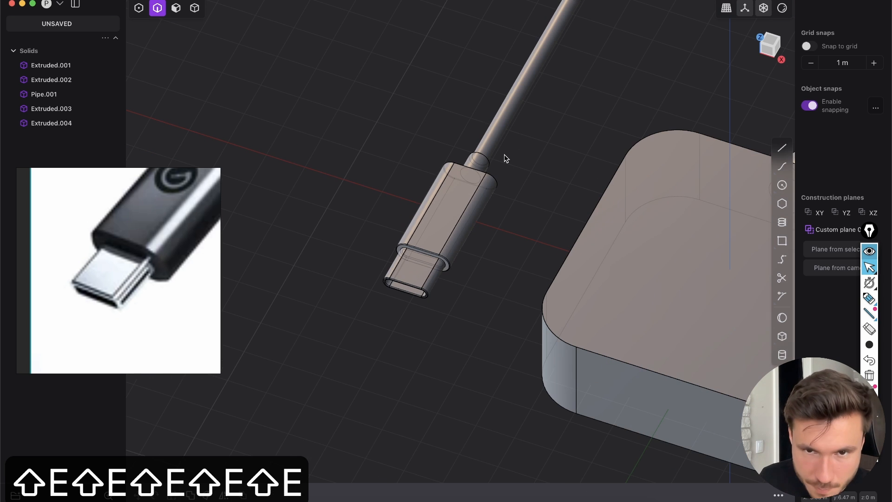
Search the command list for "toggle" and check the shortcut of the Viewport: toggle edges command
key("f")
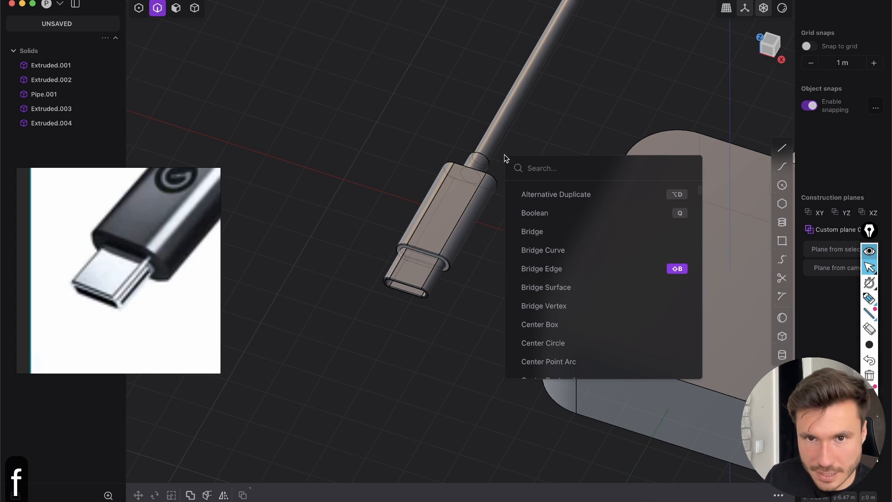
type("toggle")
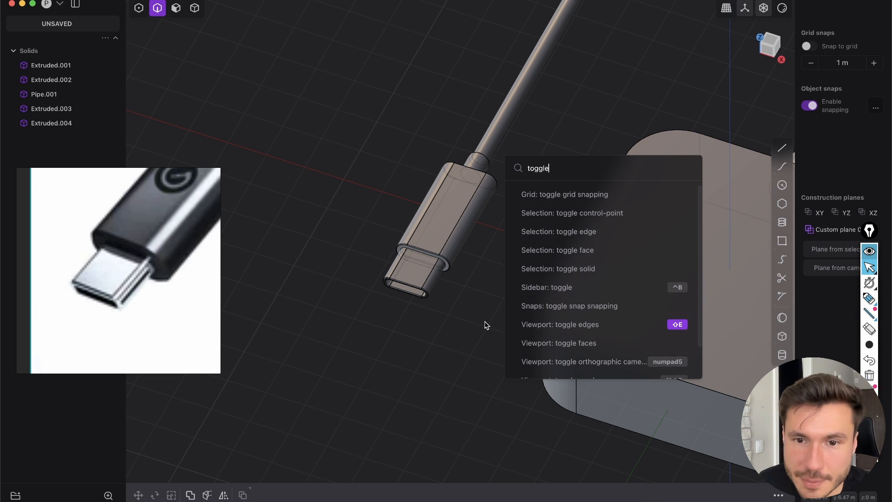
right_click(589, 329)
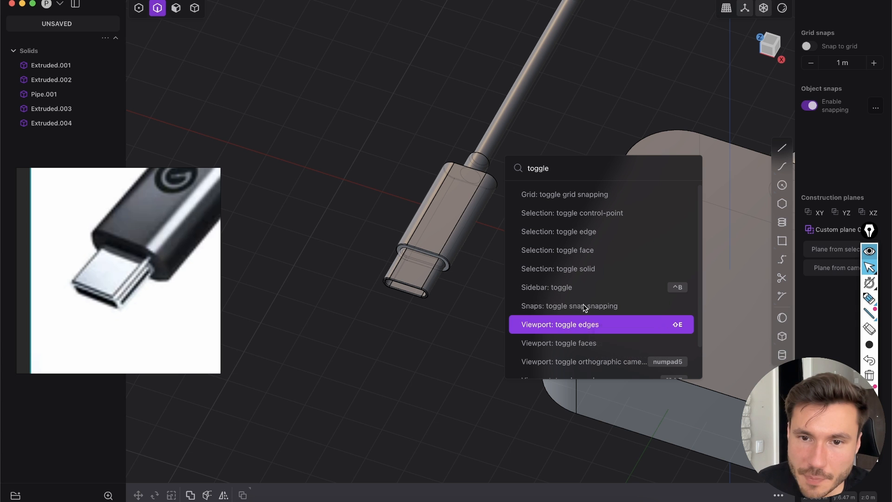
right_click(583, 305)
left_click(563, 328)
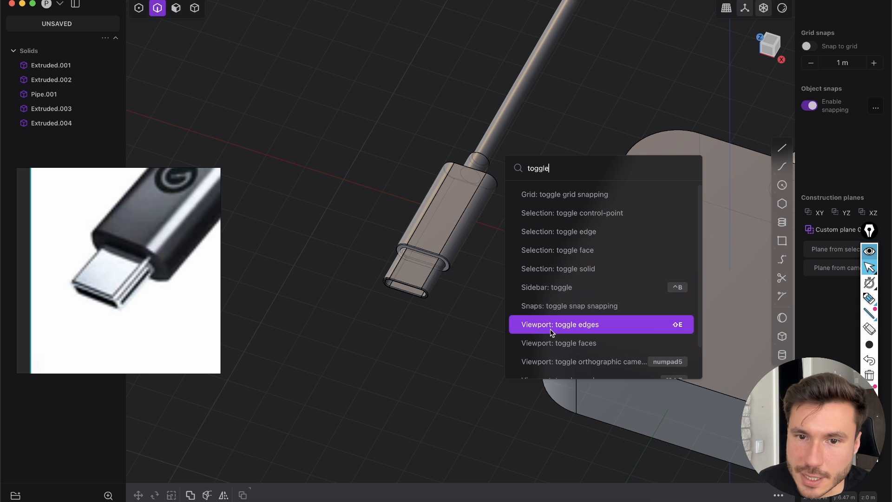
right_click(575, 329)
left_click(356, 363)
key("Escape")
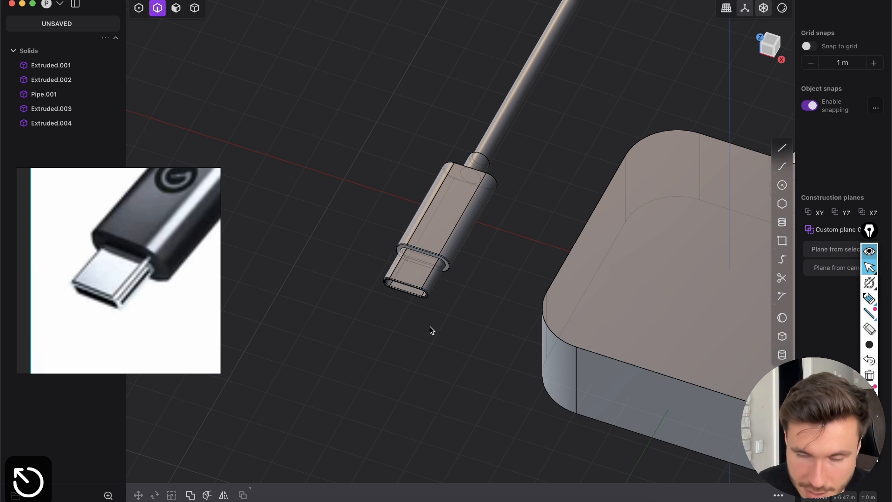
Toggle the viewport edges several more times and examine the whole hub and cable with edges hidden
key("shift+e")
key("shift+e")
key("shift+e")
key("shift+e")
key("shift+e")
key("shift+e")
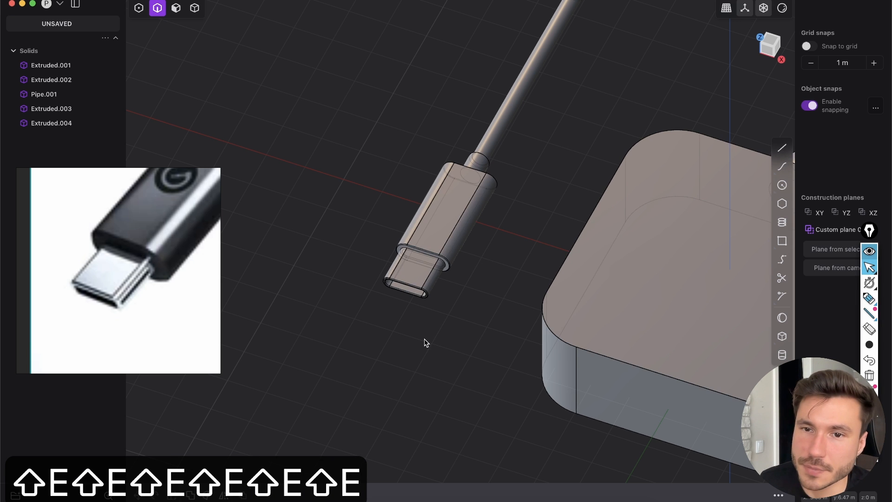
scroll(427, 326, "down", 6)
middle_click_drag(486, 257, 444, 275, "shift")
scroll(444, 274, "up", 7)
key("shift+e")
mouse_move(408, 248)
middle_mouse_down()
mouse_move(412, 292)
mouse_move(407, 264)
middle_mouse_up()
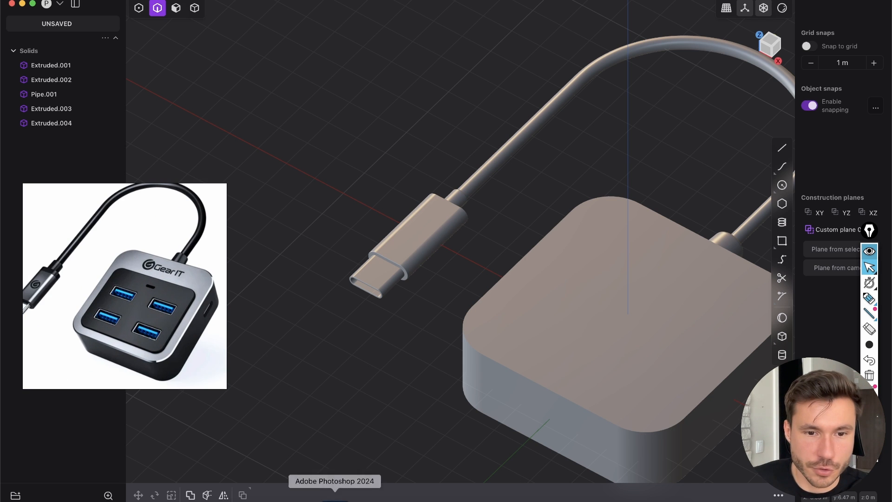
left_click(272, 494)
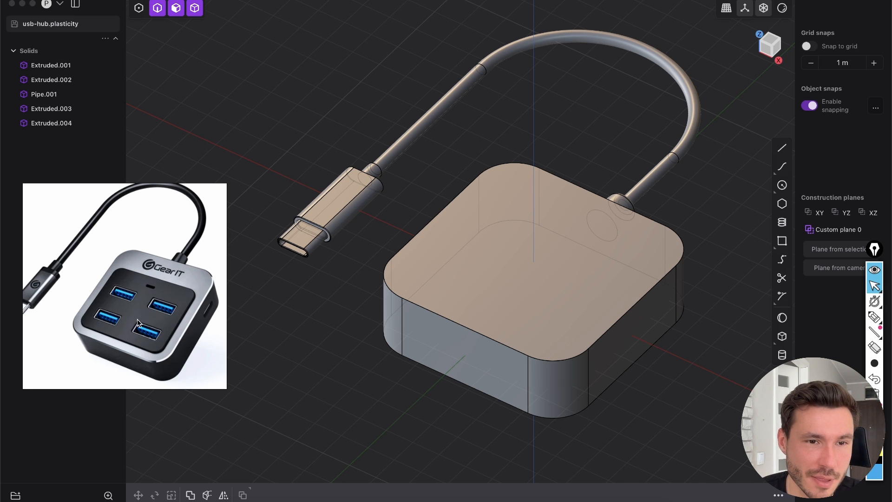
Compare the hub body with the reference and align the view to the top of the body
middle_click_drag(485, 293, 461, 238)
left_click(504, 299)
scroll(455, 241, "up", 4)
middle_click_drag(440, 278, 452, 267)
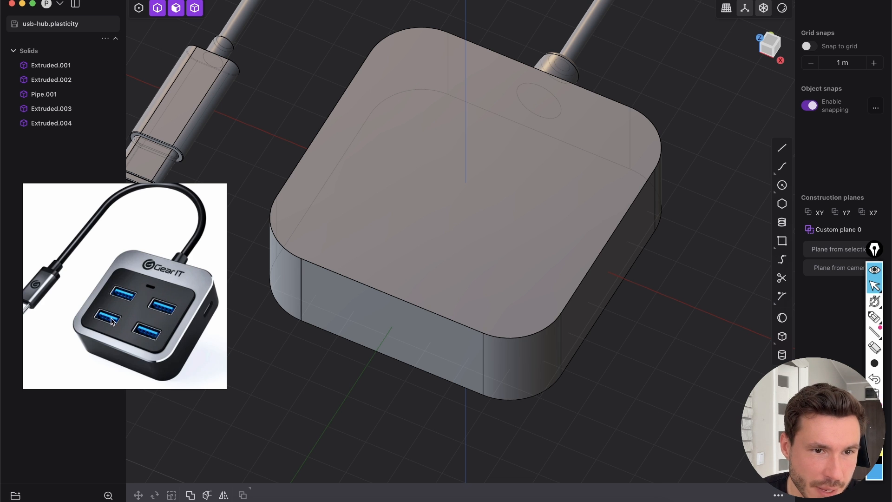
middle_click_drag(375, 256, 488, 223)
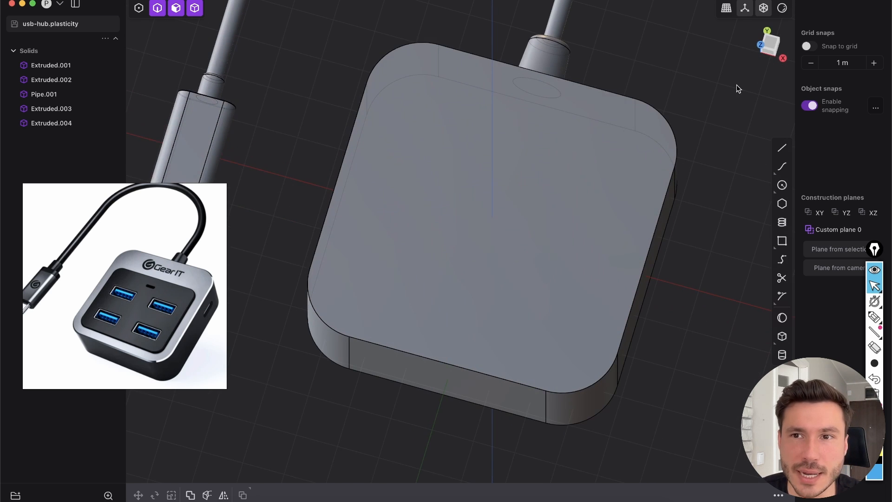
left_click(771, 45)
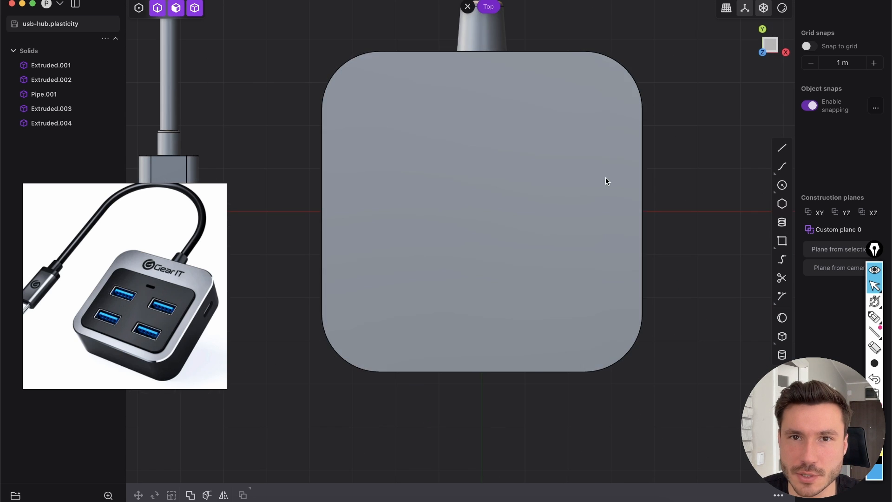
scroll(537, 205, "up", 3)
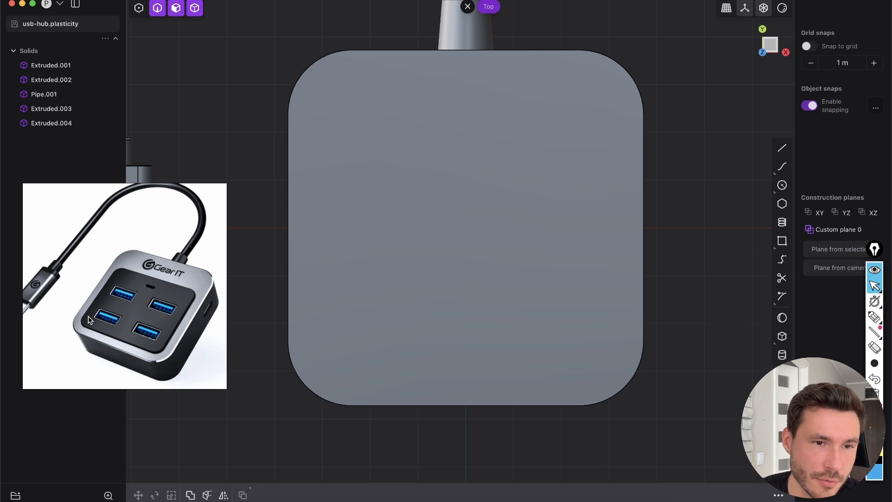
Draw a center rectangle of about 5.80 by 3.41 m from the center of the hub's top face
left_click(783, 244)
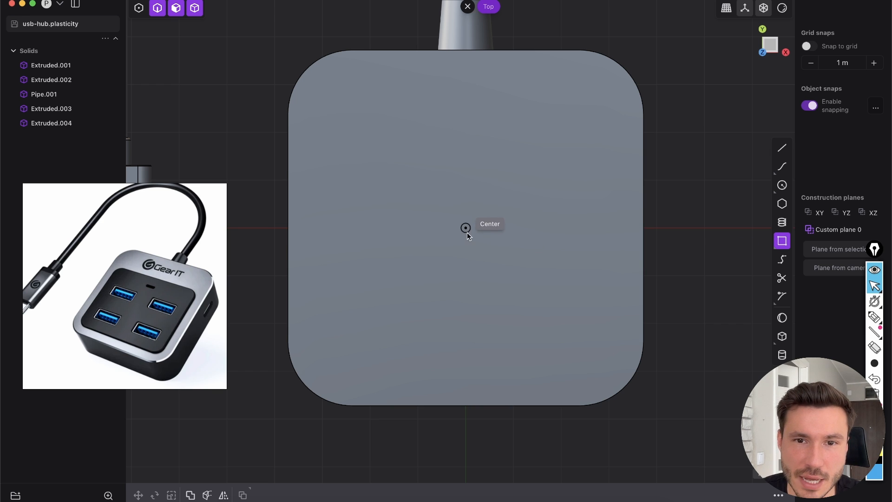
left_click(465, 228)
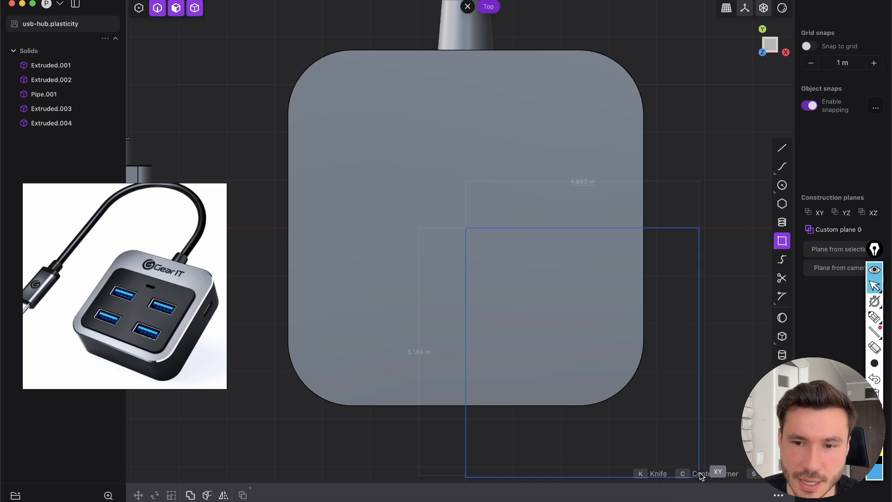
key("c")
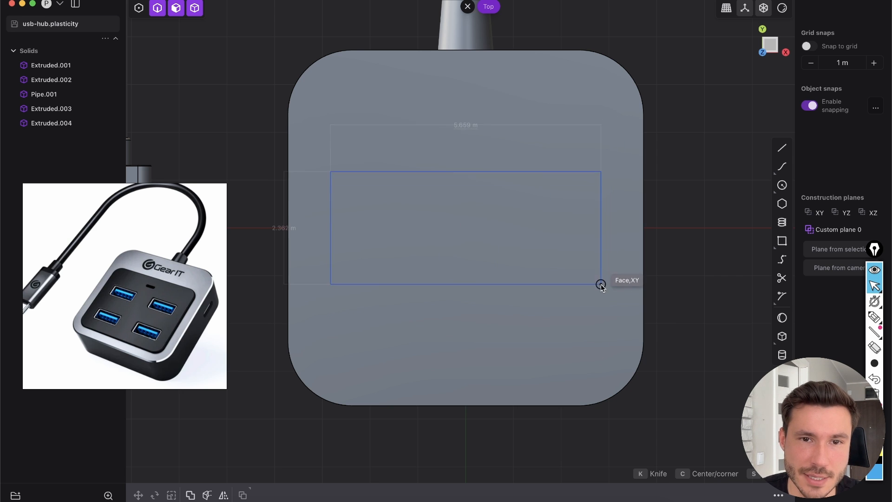
left_click(604, 309)
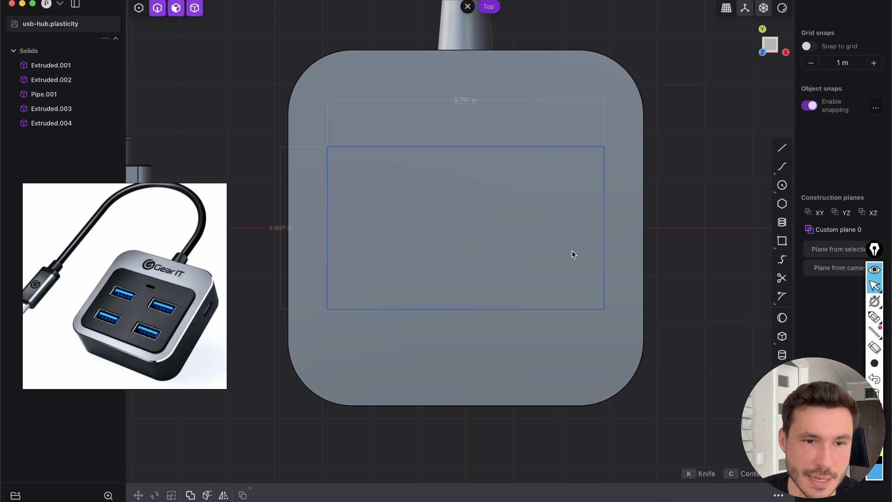
right_click(572, 251)
Move the rectangle's two lower corner points down along Y toward the hub face's lower edge
key("1")
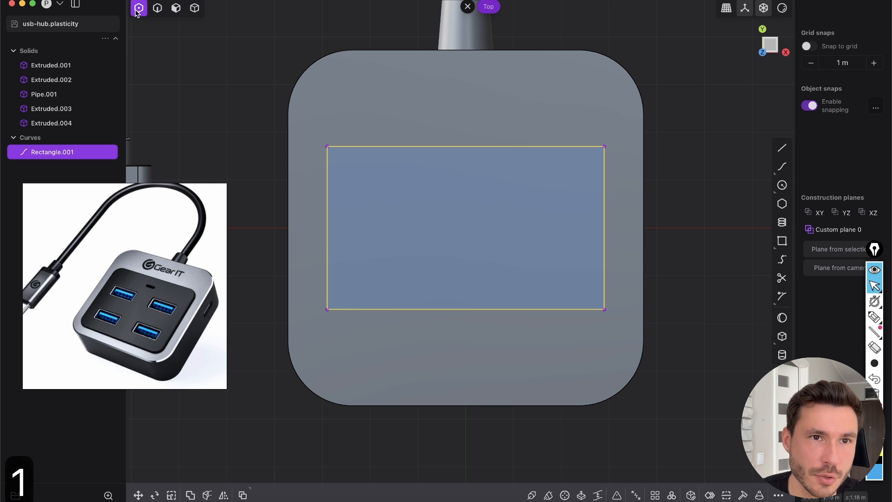
left_click_drag(311, 294, 578, 330)
key("g")
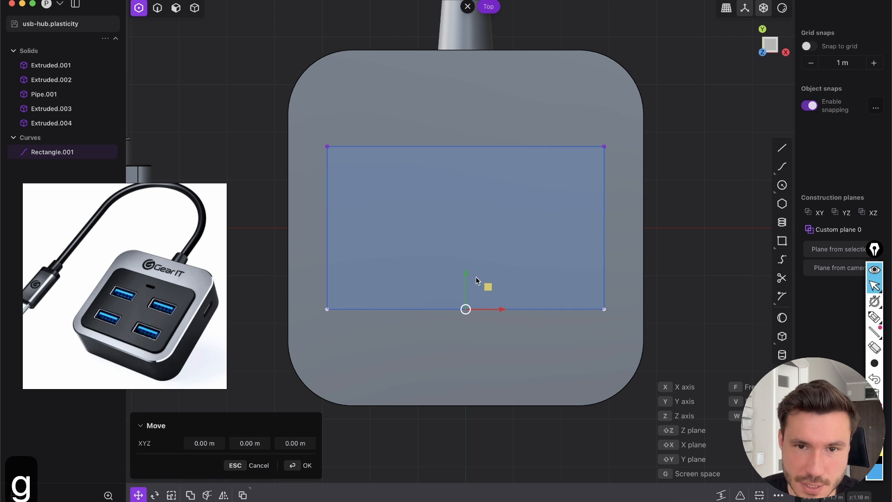
left_click_drag(466, 274, 476, 323)
left_click_drag(279, 110, 348, 388)
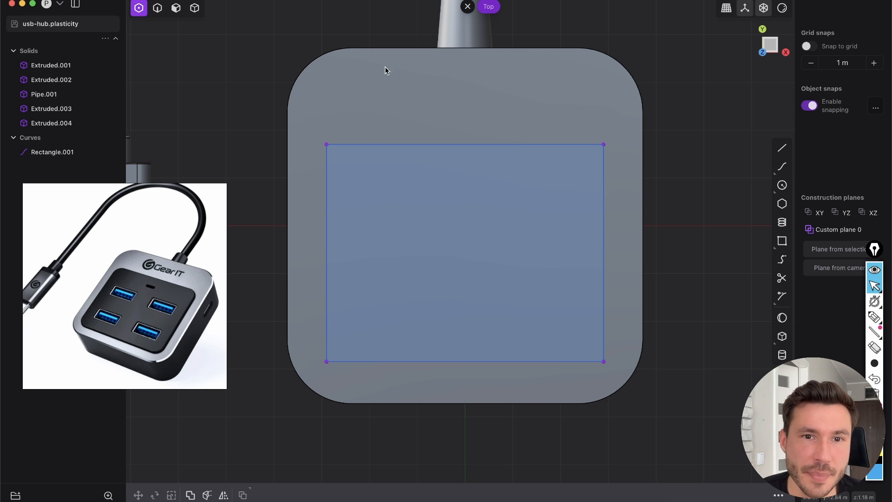
left_click(322, 210)
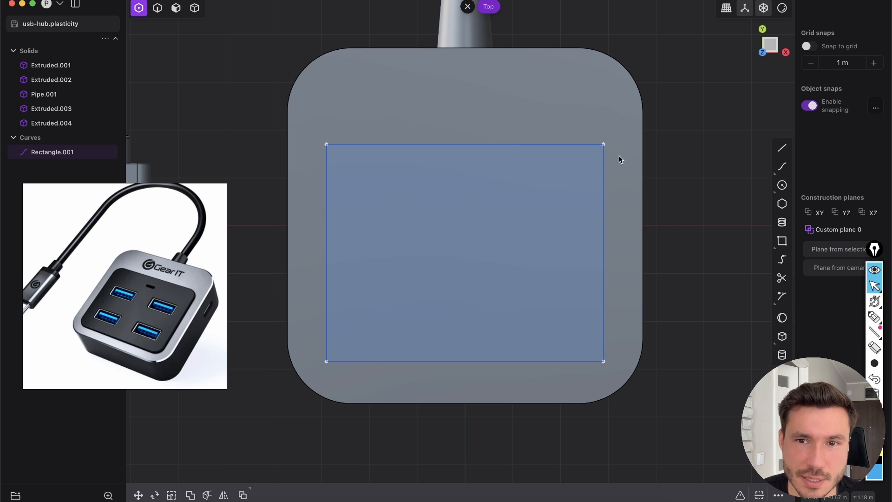
Try to move the rectangle's right-hand corner points about 0.19 m outward along X
left_click_drag(595, 327, 616, 405)
left_click_drag(572, 96, 625, 422)
key("g")
left_click_drag(639, 252, 651, 260)
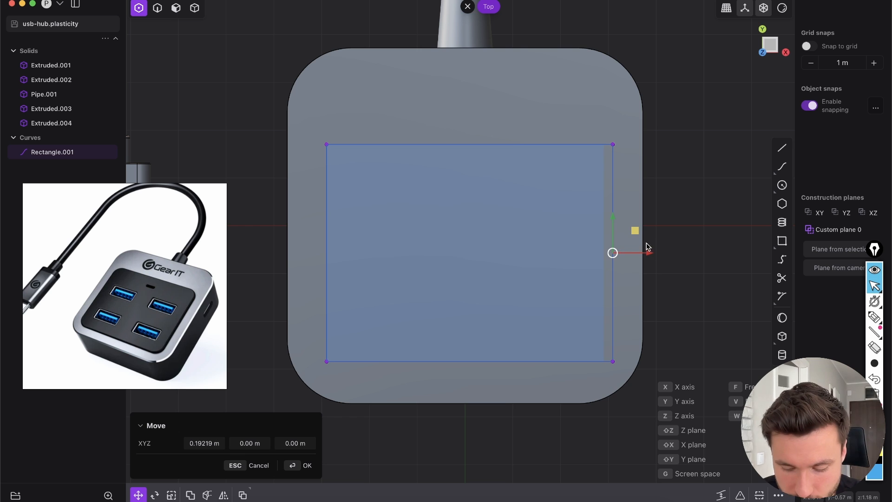
key("super+z")
Scale the whole panel rectangle slightly wider along the X axis
key("2")
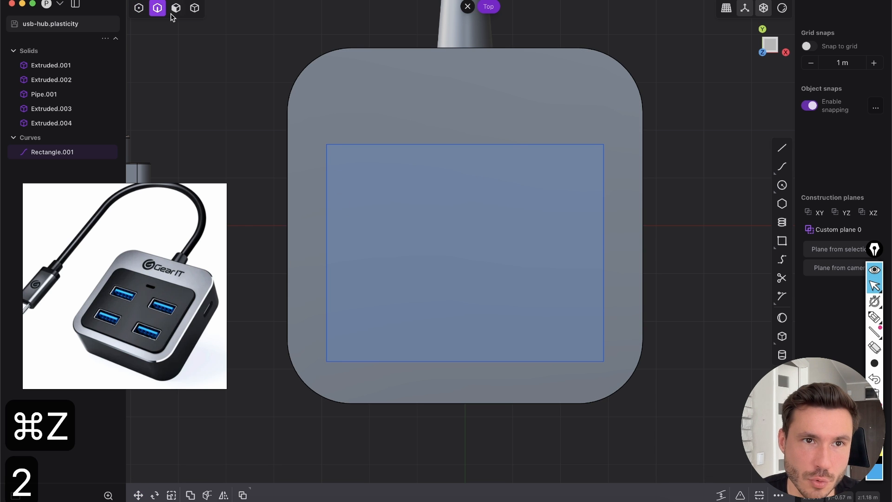
left_click(328, 241)
key("/")
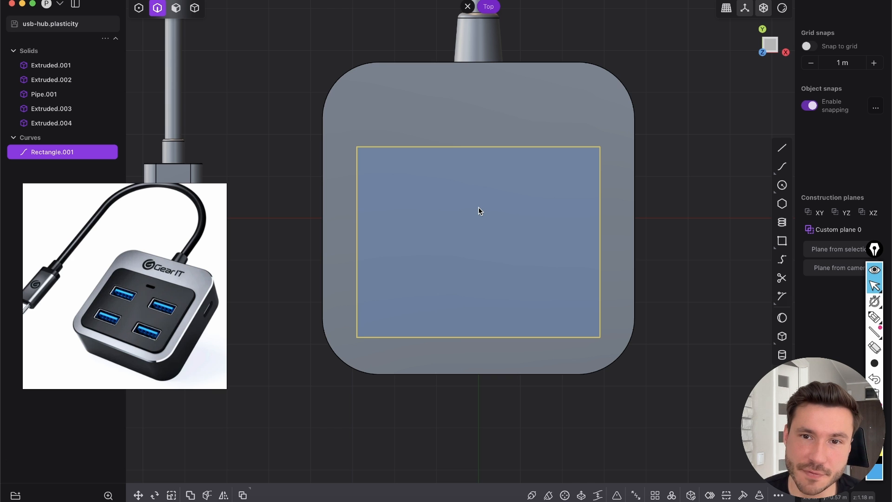
key("s")
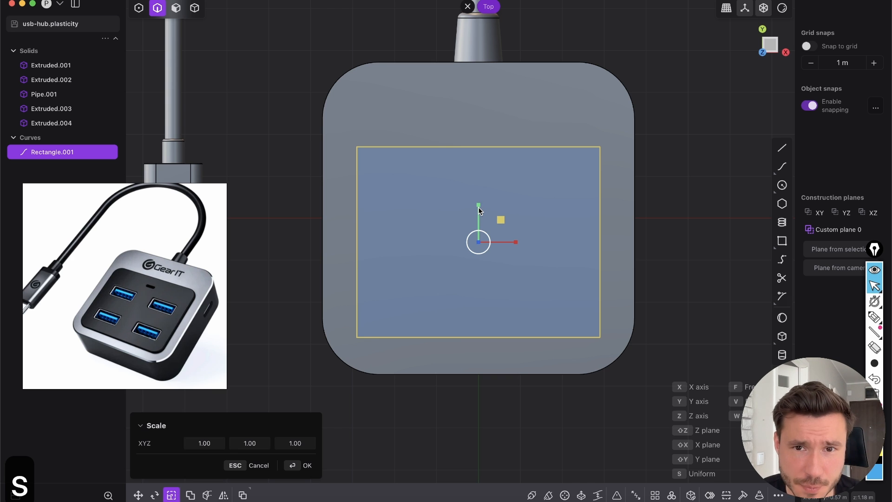
scroll(449, 241, "up", 3)
scroll(533, 207, "down", 3)
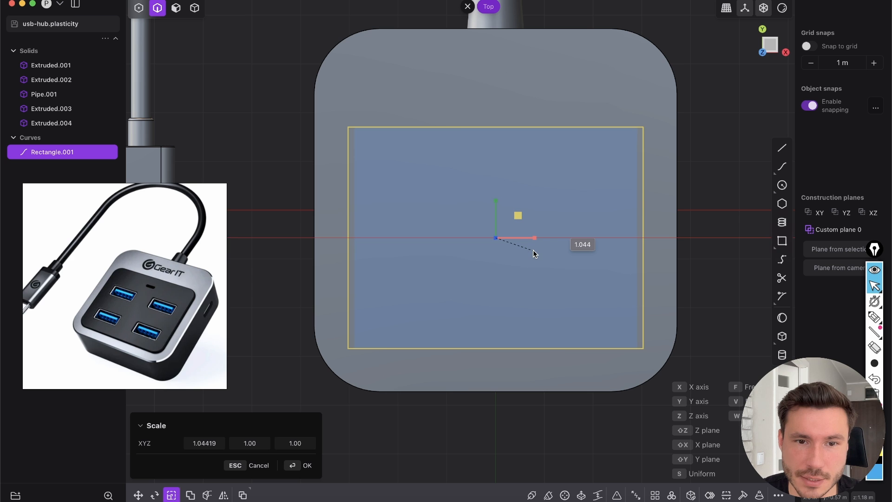
left_click(533, 253)
Move the rectangle's two lower corner points another 0.13 m or so down along Y
key("1")
left_click_drag(307, 314, 414, 372)
left_click_drag(545, 313, 748, 394, "shift")
key("g")
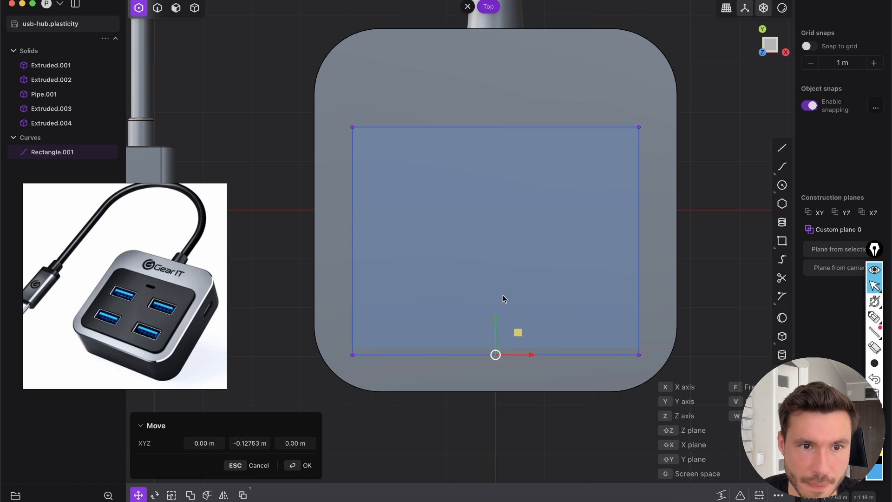
left_click(496, 354)
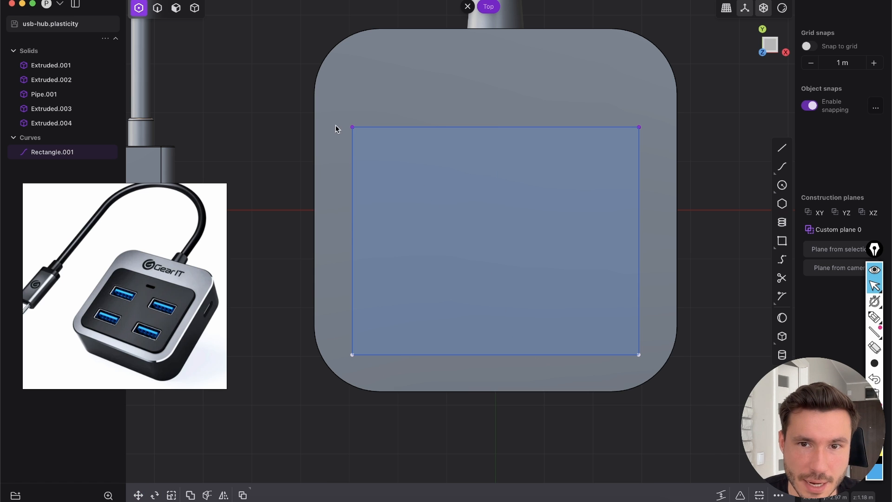
left_click(158, 8)
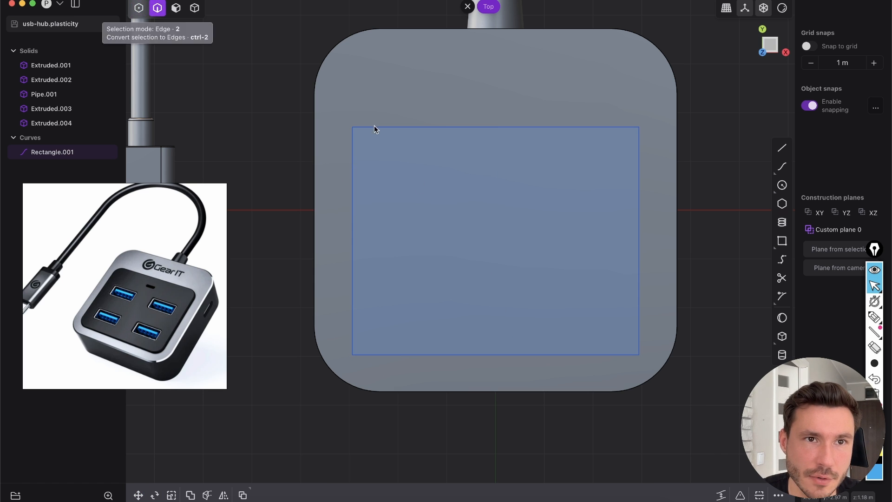
left_click(423, 133)
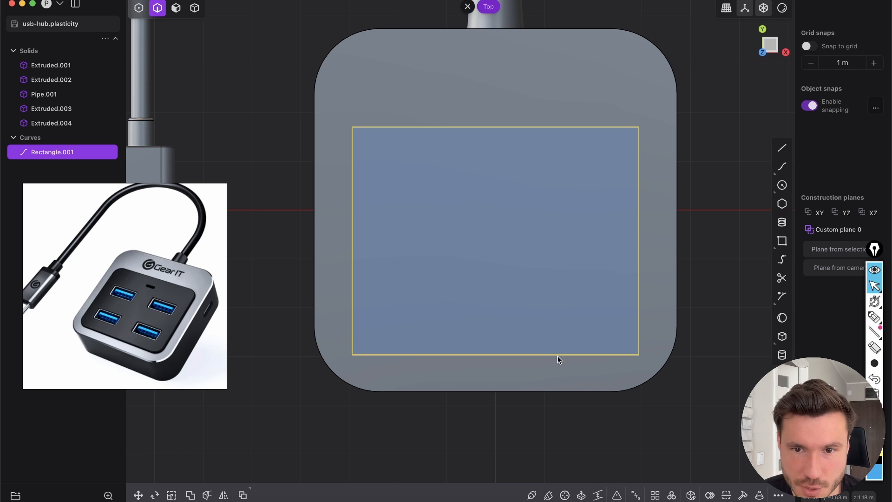
key("b")
left_click_drag(496, 240, 504, 231)
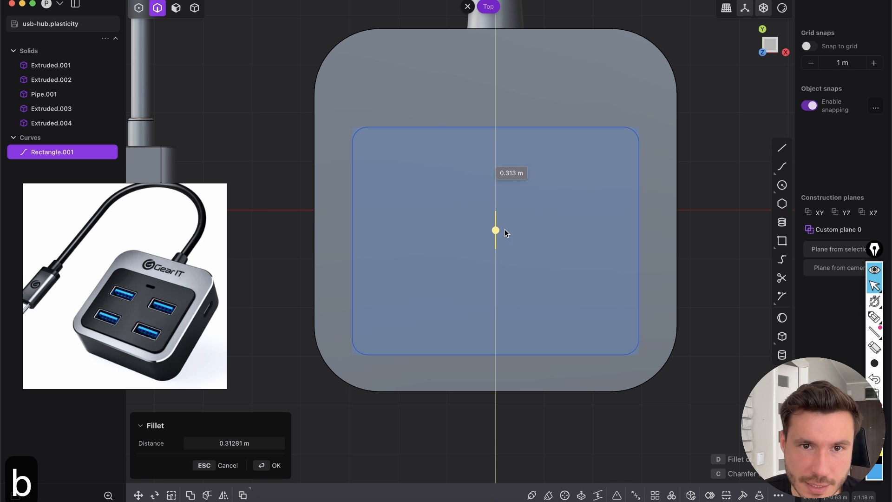
key("Escape")
left_click(294, 219)
Fillet all four corner points of the panel rectangle with a distance of about 0.66 m
key("1")
left_click_drag(266, 94, 729, 387)
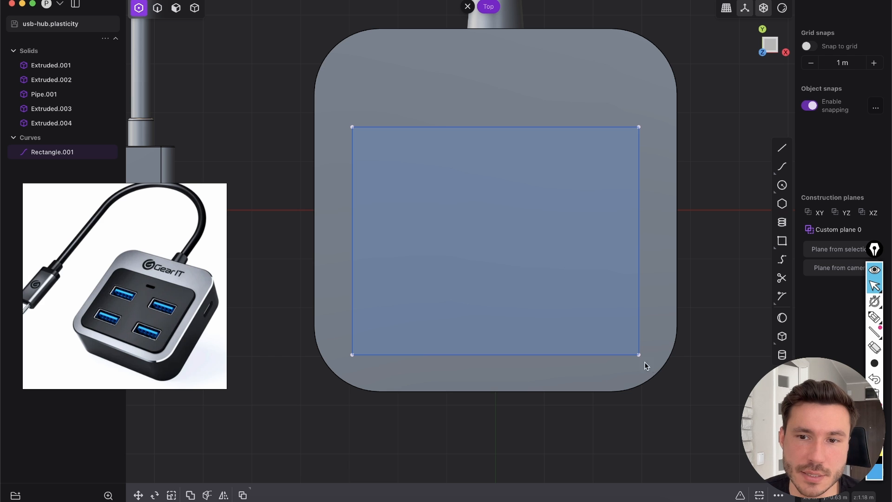
key("b")
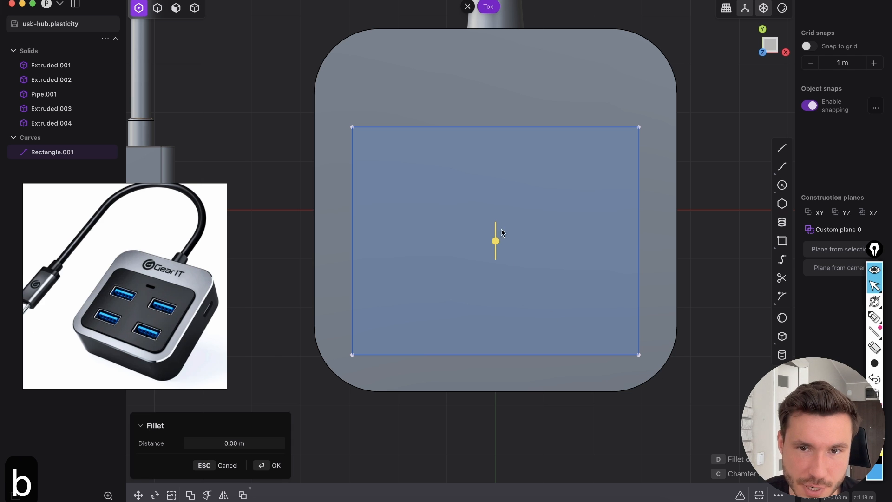
left_click_drag(496, 240, 523, 205)
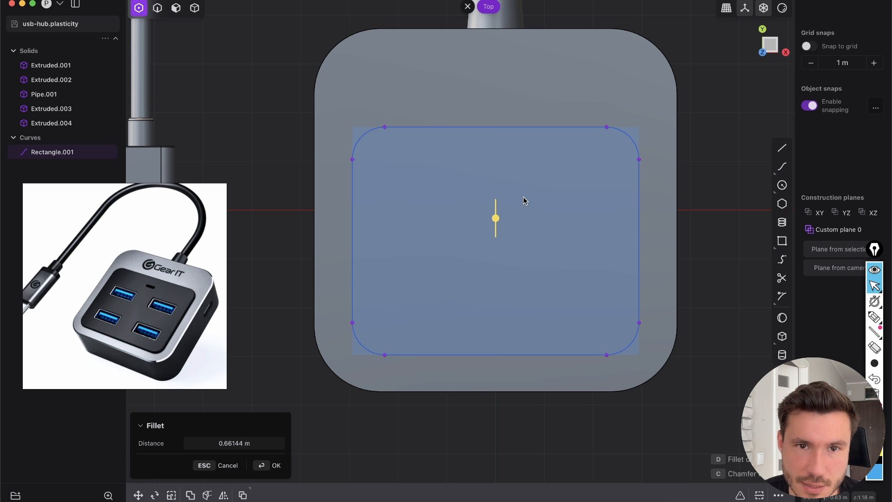
key("Return")
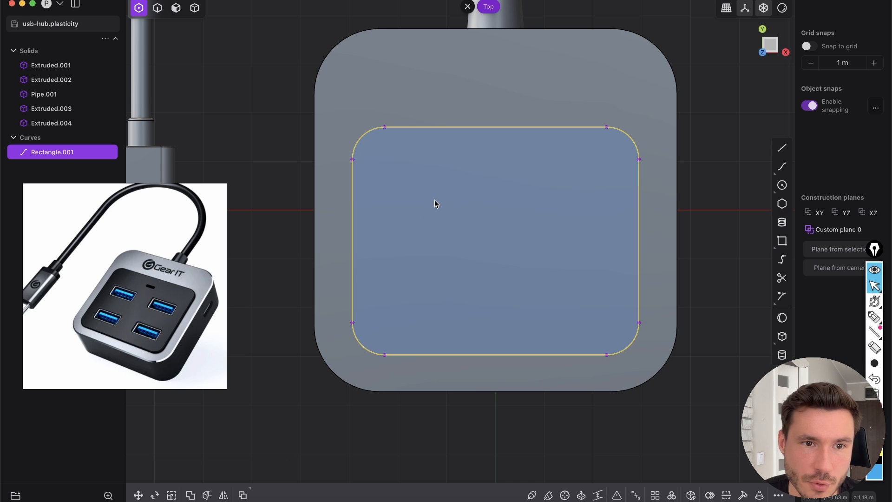
Extrude the rounded panel region about 0.18 m upward from the hub's top face as a separate body
middle_click_drag(435, 258, 258, 224)
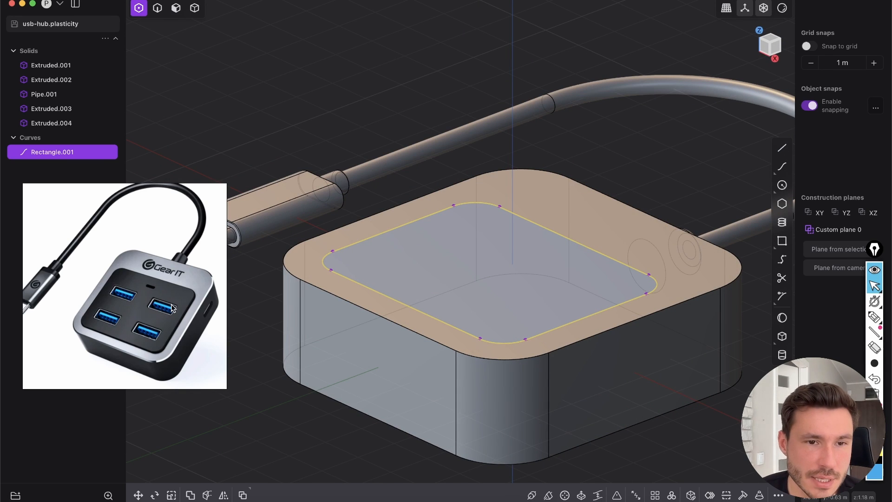
middle_click_drag(219, 380, 280, 110)
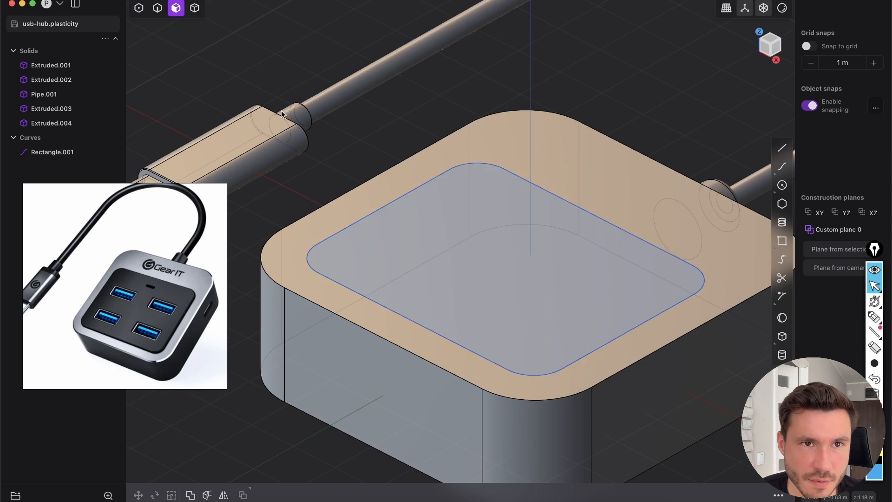
left_click(459, 210)
key("e")
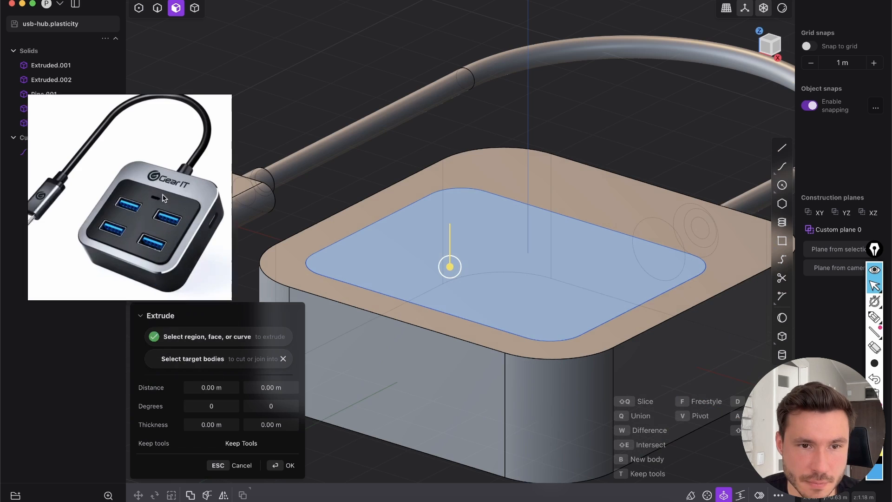
middle_click_drag(444, 290, 483, 242)
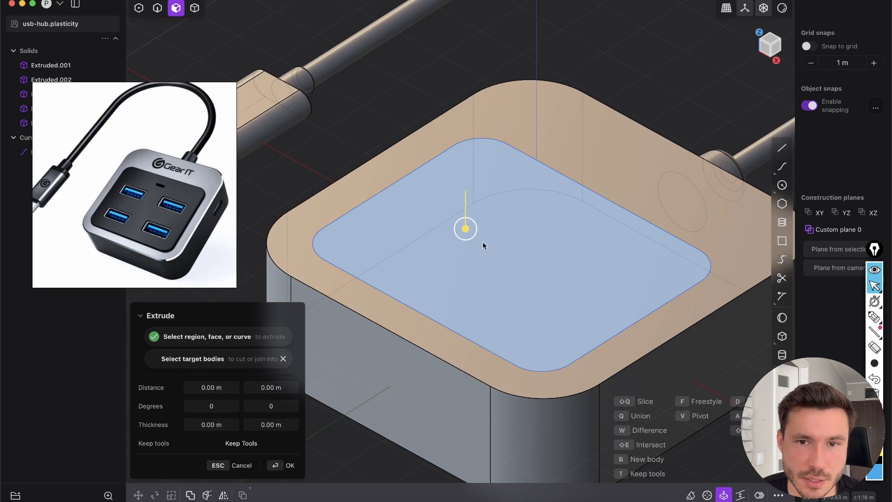
left_click_drag(466, 231, 482, 219)
middle_click_drag(481, 219, 568, 146)
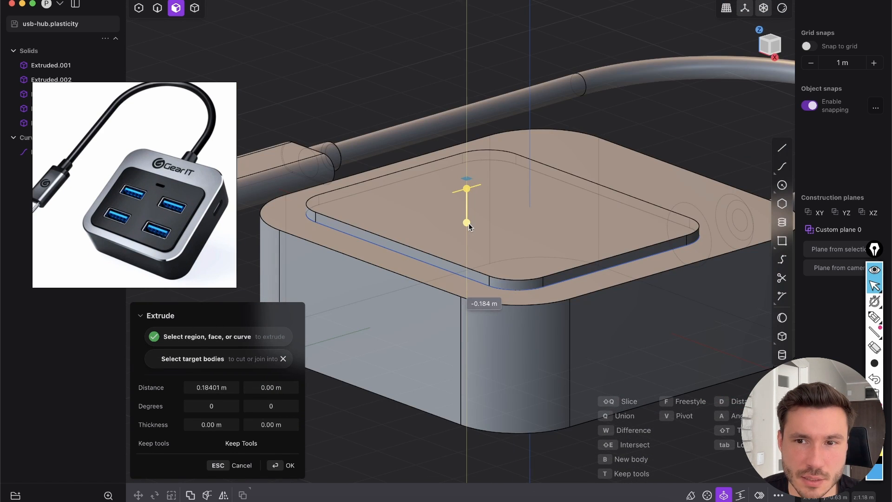
left_click_drag(469, 223, 468, 224)
key("Return")
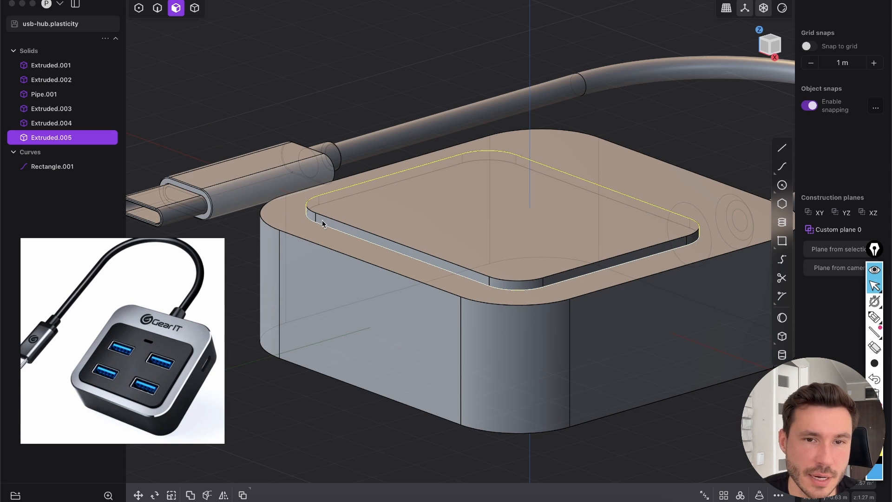
Delete the rounded rectangle curve at the base of the extruded panel slab
key("2")
left_click(423, 255)
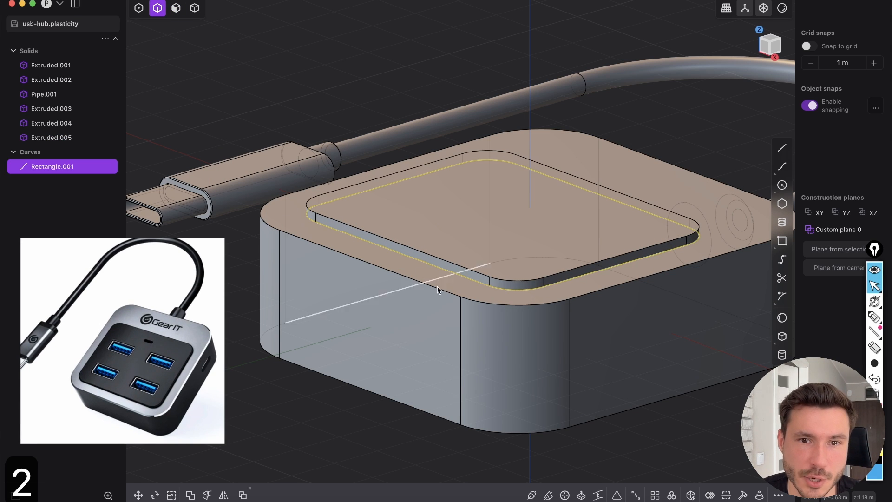
middle_click_drag(439, 210, 435, 226)
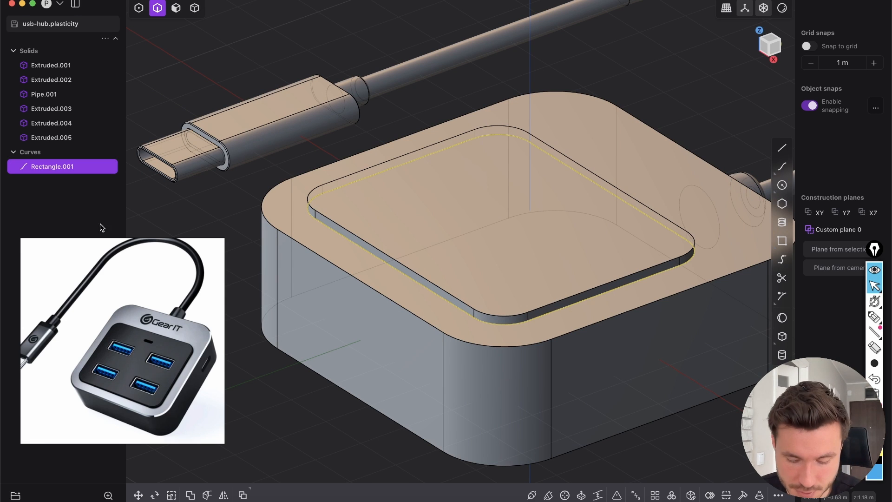
key("x")
middle_click_drag(428, 232, 412, 251)
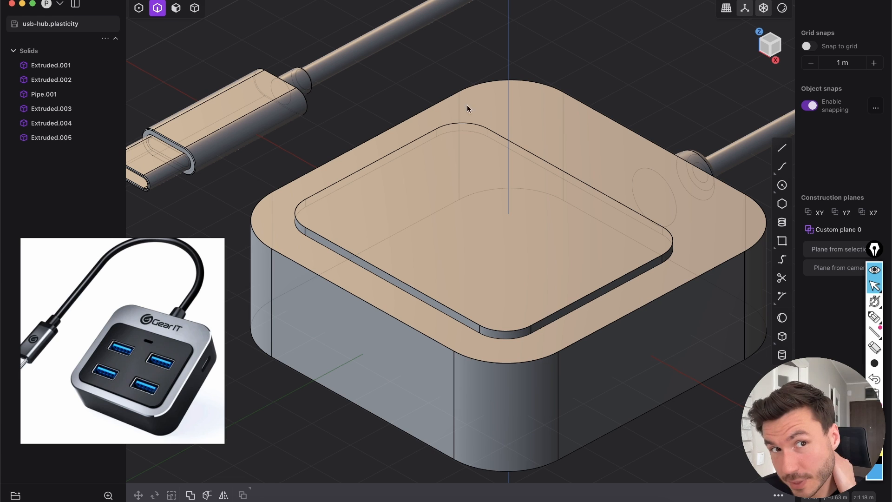
Combine the raised panel slab and the hub body into one solid with a Boolean Union
left_click(194, 9)
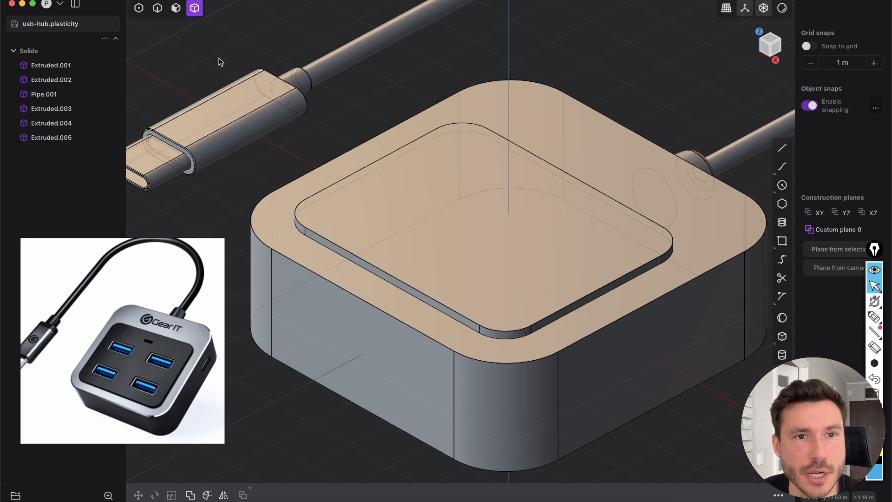
left_click(419, 167)
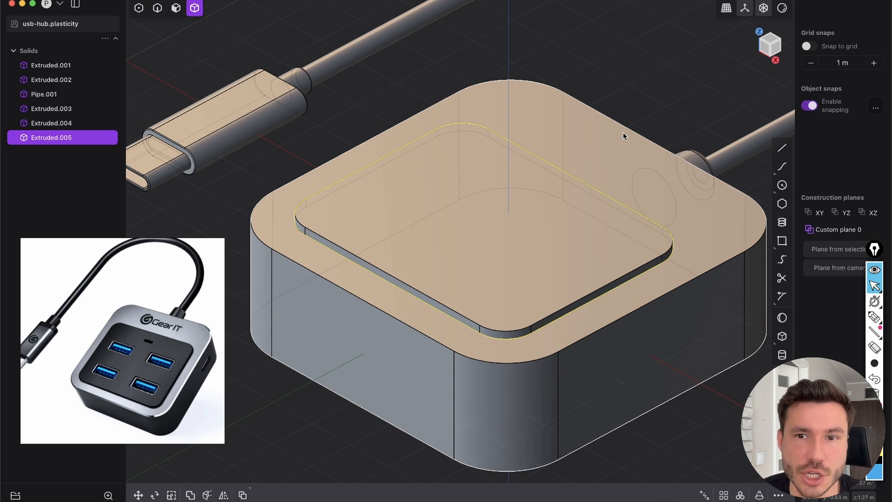
left_click(608, 138, "shift")
scroll(519, 167, "down", 2)
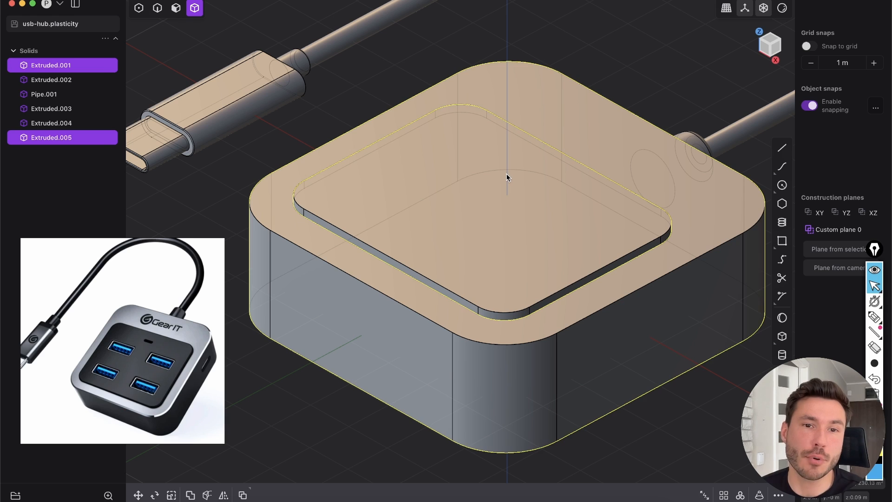
key("q")
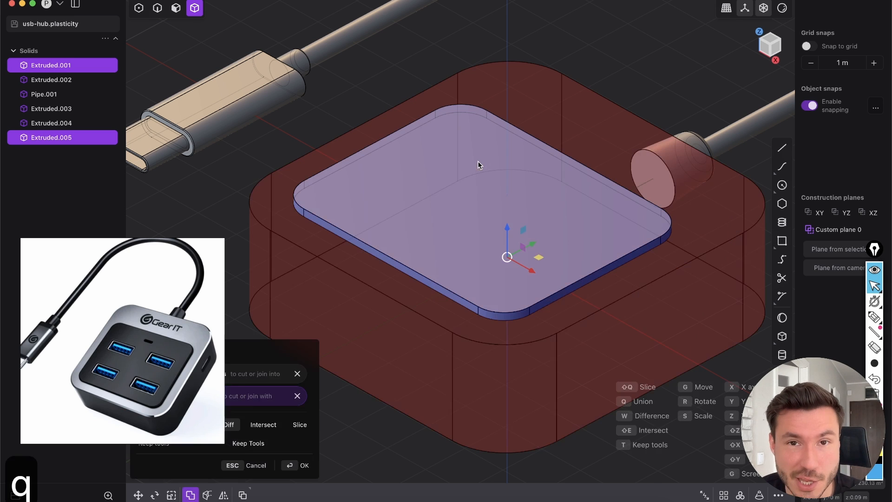
left_click_drag(132, 317, 137, 179)
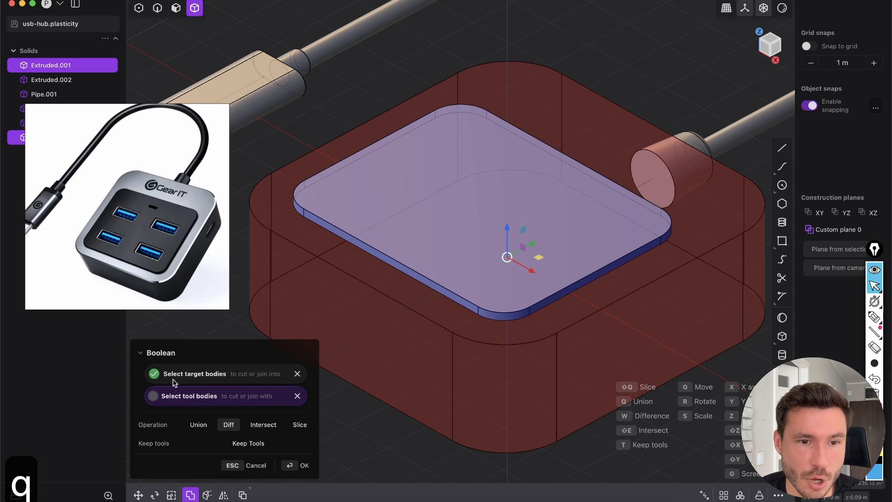
middle_click_drag(445, 263, 439, 167)
middle_click_drag(458, 257, 437, 254)
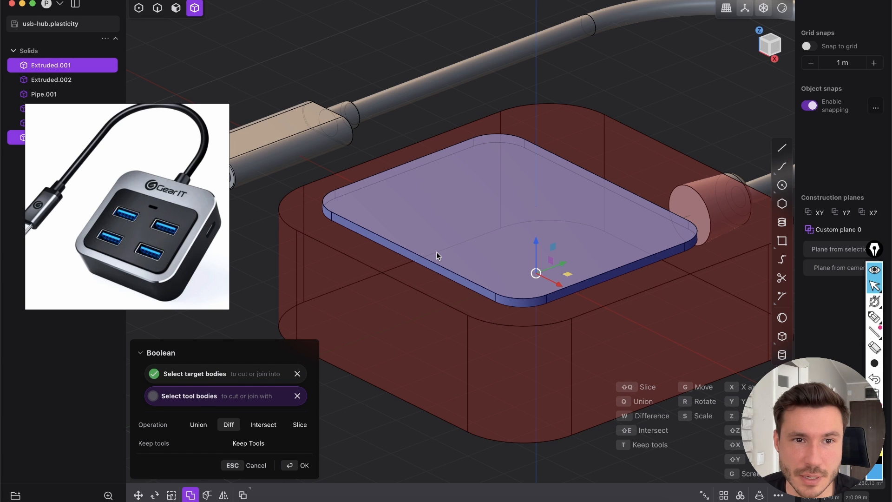
scroll(334, 244, "up", 5)
scroll(463, 141, "down", 8)
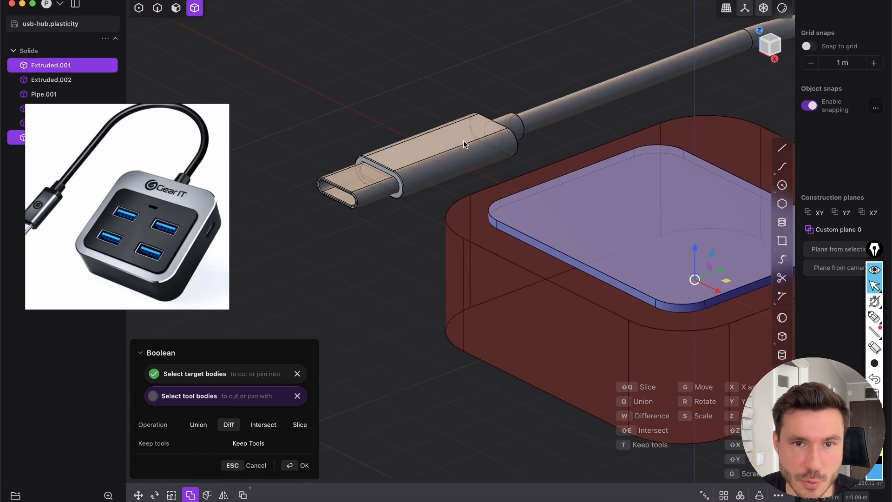
scroll(588, 308, "up", 4)
middle_click_drag(587, 308, 511, 261, "shift")
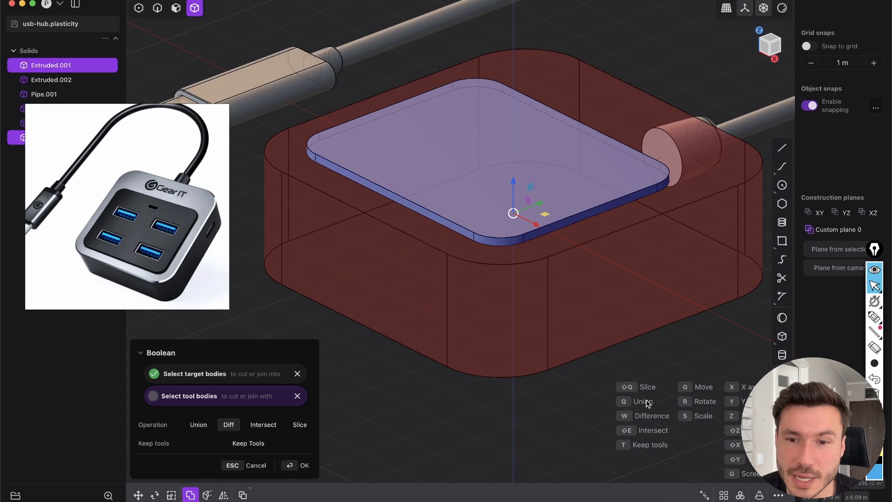
key("q")
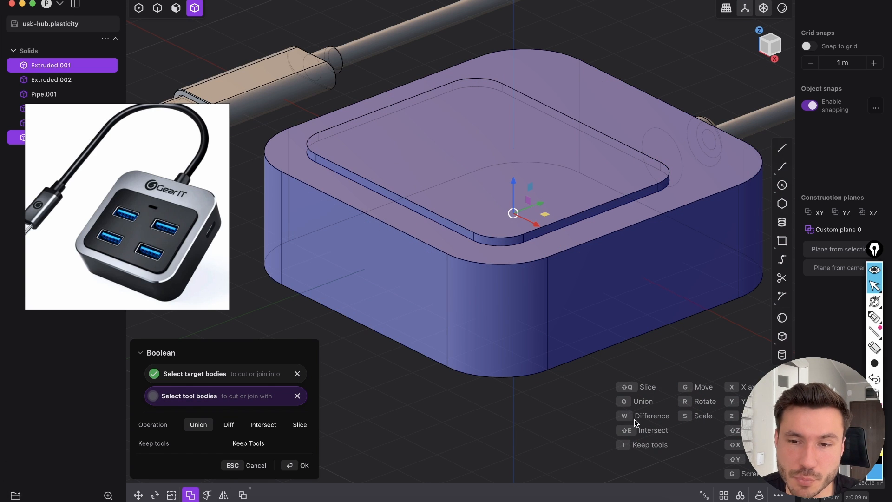
key("w")
middle_click_drag(489, 251, 501, 276, "shift")
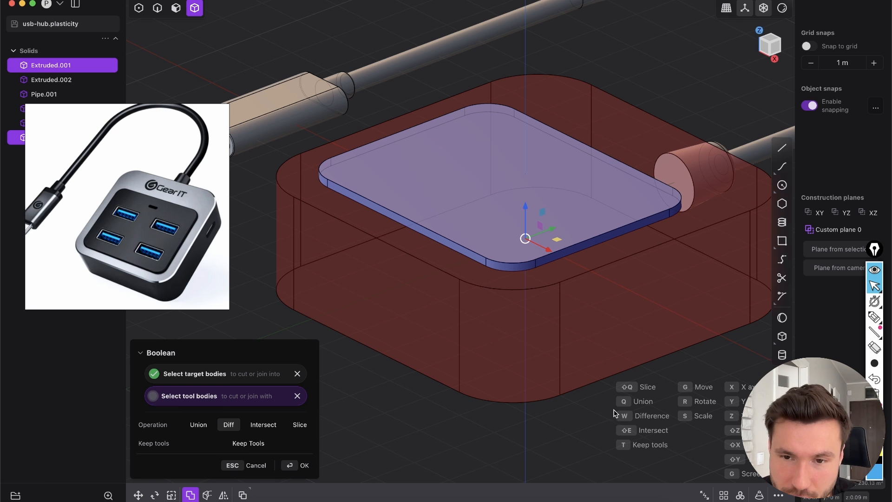
key("q")
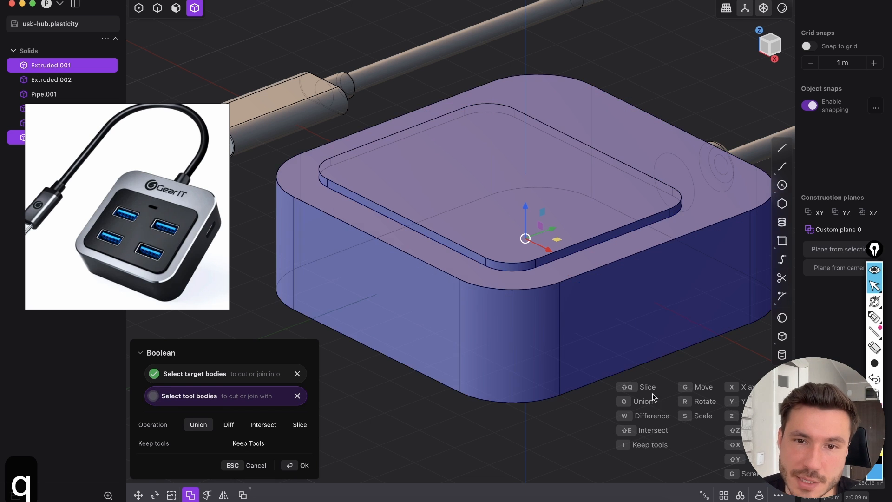
left_click(302, 465)
left_click(373, 405)
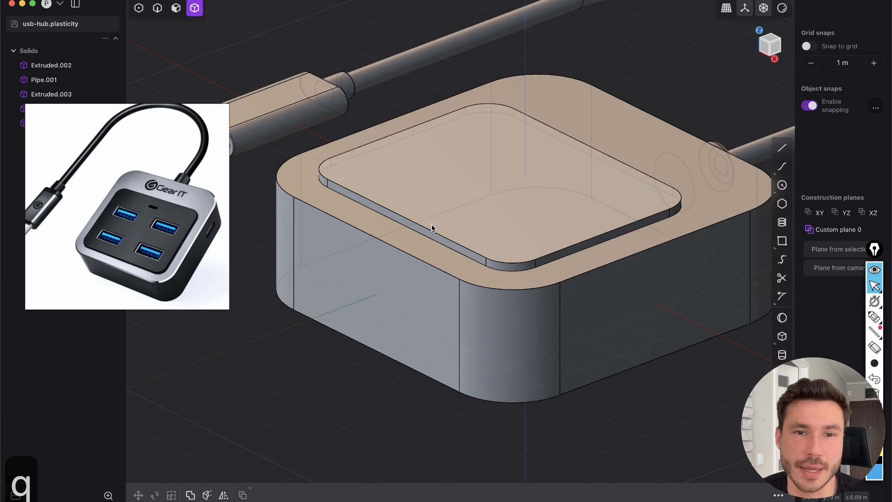
Fillet the upper rim of the raised port panel with a distance of about 0.135 m
scroll(434, 246, "up", 6)
scroll(299, 245, "down", 3)
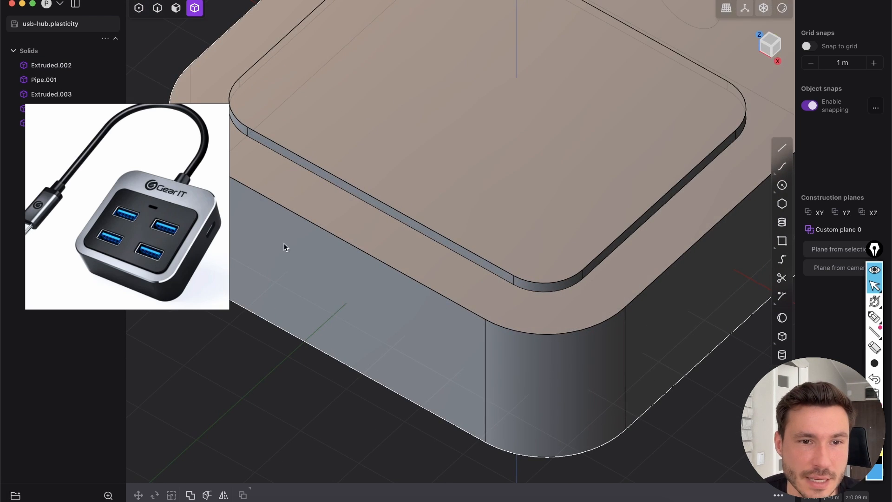
scroll(508, 305, "up", 6)
left_click(156, 9)
middle_click_drag(449, 232, 486, 186)
left_click(513, 237)
key("b")
middle_click_drag(513, 238, 517, 262)
left_click_drag(516, 237, 533, 225)
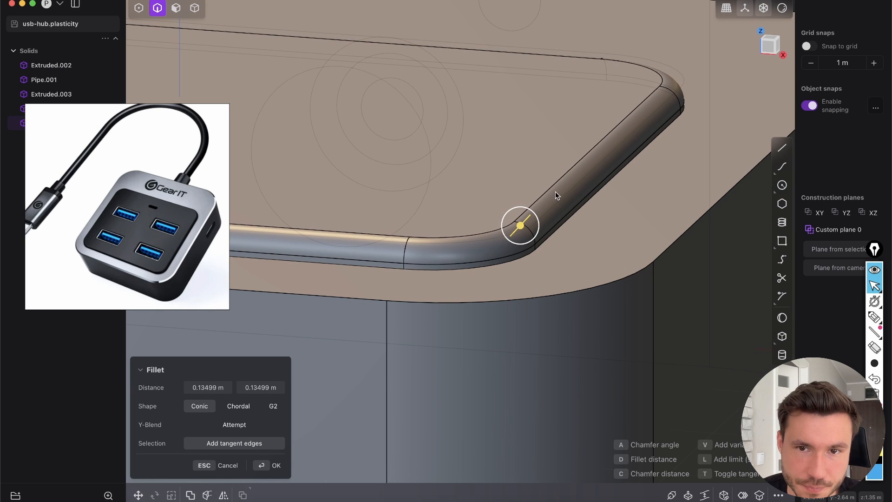
key("Return")
scroll(564, 180, "down", 5)
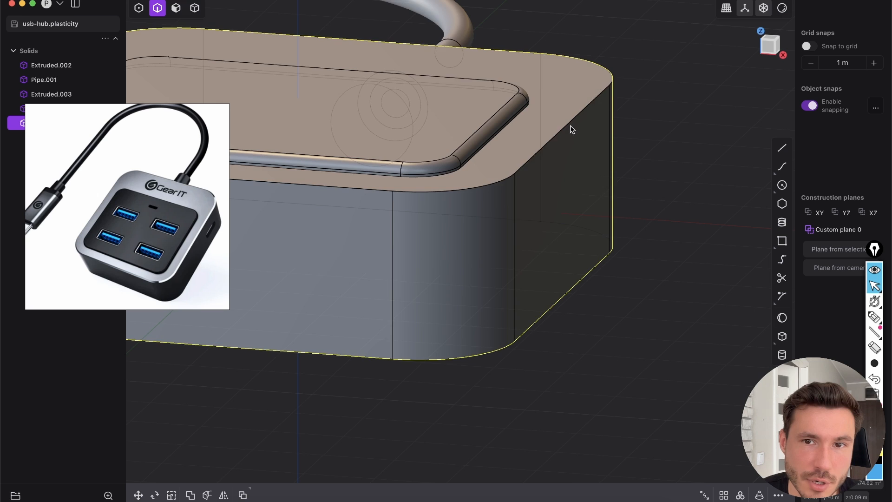
Chamfer the hub body's upper and lower outer perimeter edges by a small distance
scroll(567, 130, "up", 2)
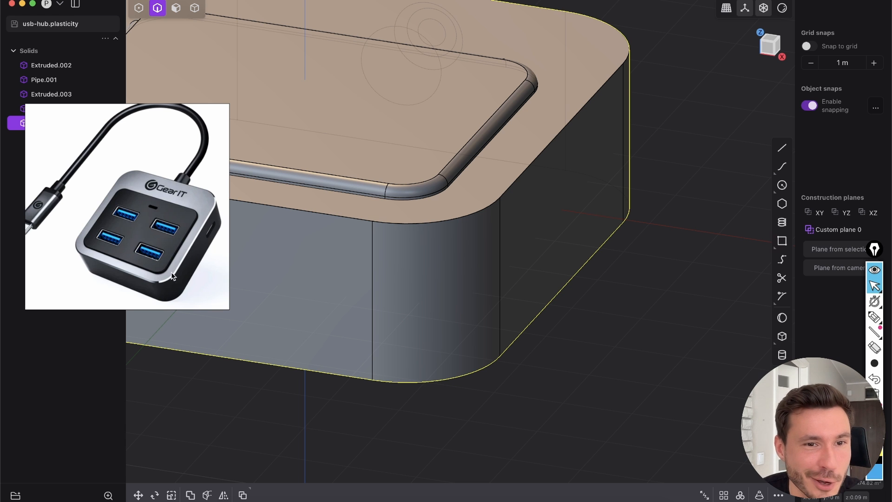
key("w")
mouse_move(543, 170)
middle_mouse_down()
mouse_move(509, 184)
mouse_move(531, 172)
middle_mouse_up()
left_click(530, 165)
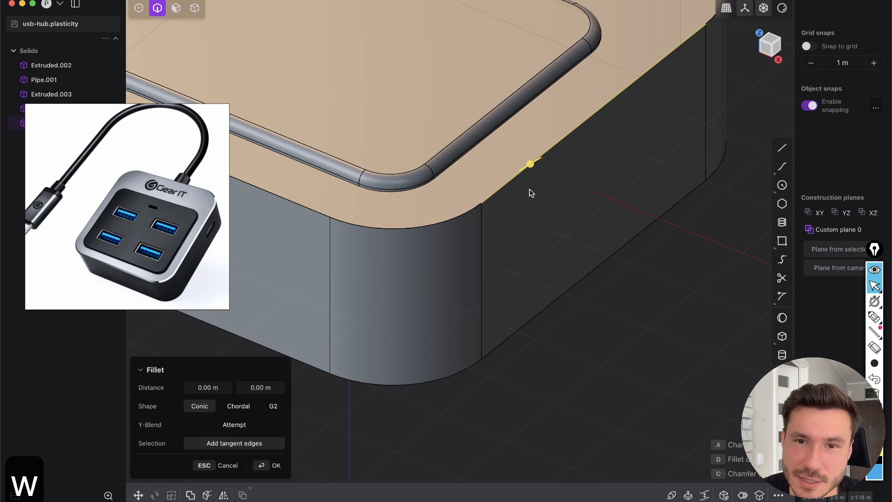
left_click(573, 288, "shift")
middle_click_drag(647, 292, 574, 289)
left_click_drag(574, 289, 572, 285)
middle_click_drag(572, 285, 620, 282)
left_click_drag(597, 279, 585, 272)
key("Return")
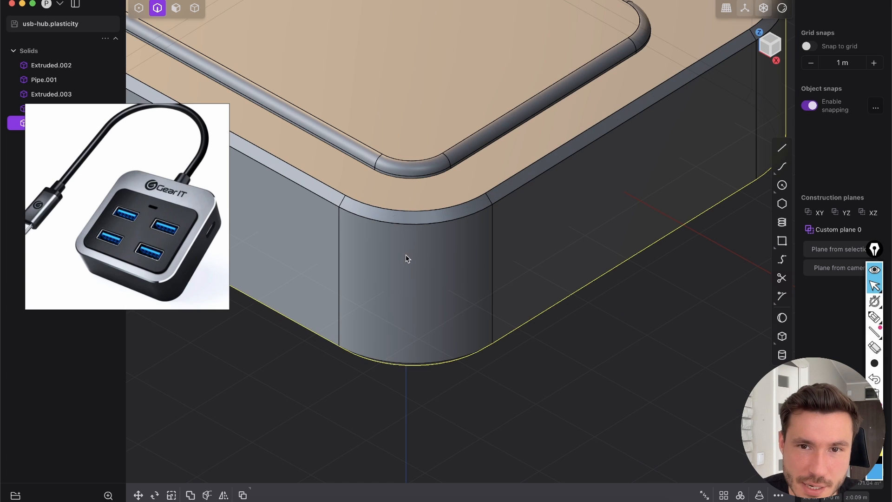
Fillet the border edges of the hub's upper and lower chamfers with a distance of about 0.024 m
middle_click_drag(472, 207, 506, 223)
scroll(476, 186, "up", 3)
middle_click_drag(476, 186, 532, 203)
middle_click_drag(448, 240, 426, 234)
key("w")
left_click(438, 220)
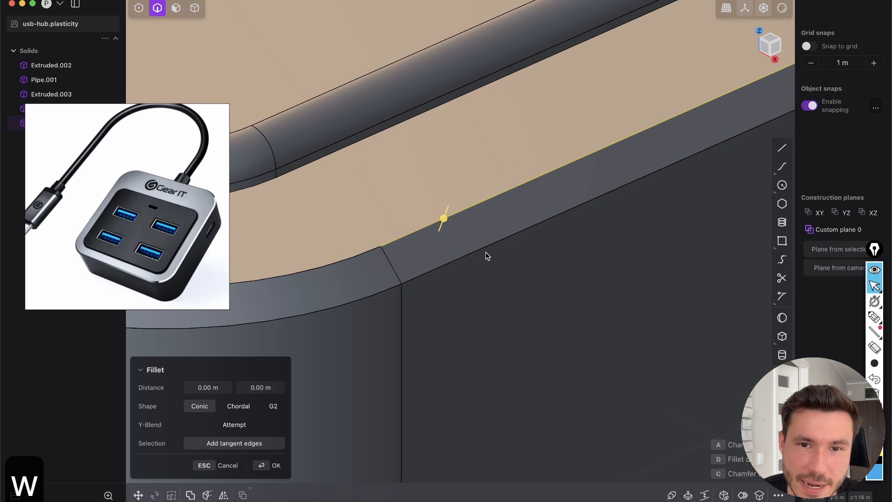
left_click(479, 249)
scroll(540, 211, "down", 8)
middle_click_drag(381, 418, 440, 196, "shift")
scroll(440, 197, "up", 6)
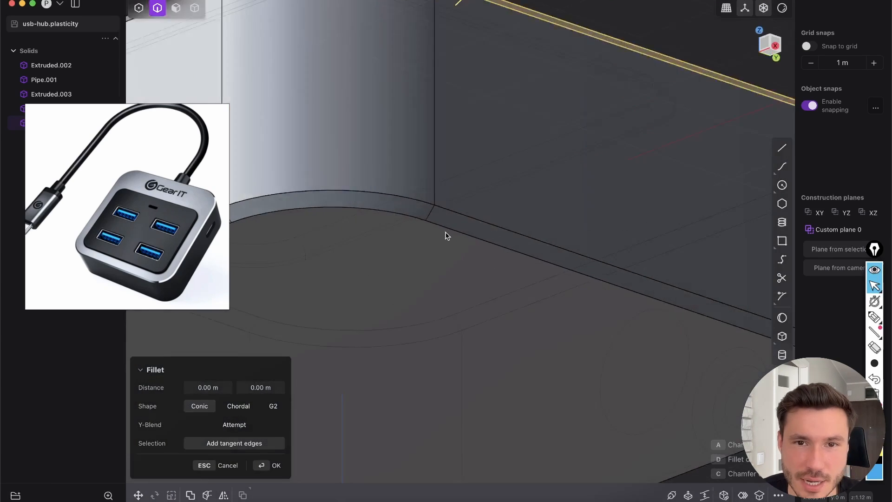
middle_click_drag(465, 278, 403, 165)
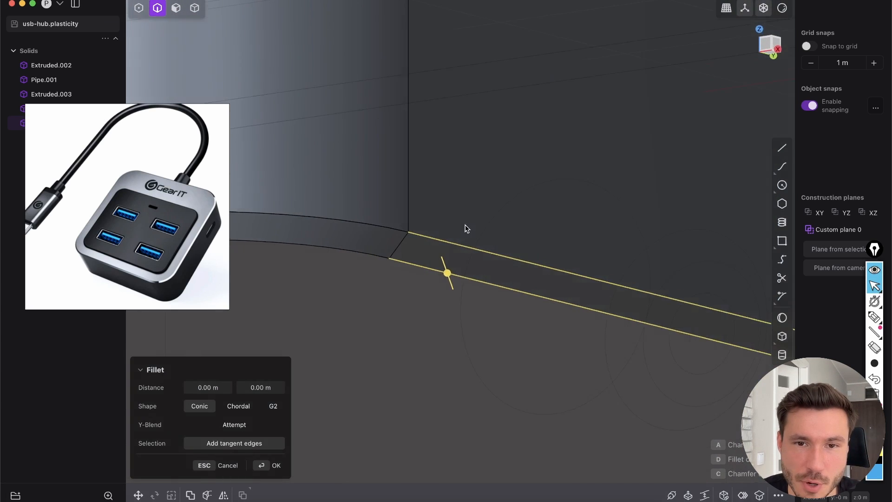
middle_click_drag(465, 225, 449, 300)
left_click_drag(470, 282, 472, 286)
scroll(505, 130, "down", 6)
right_click_drag(505, 130, 457, 227)
middle_click_drag(456, 226, 450, 315)
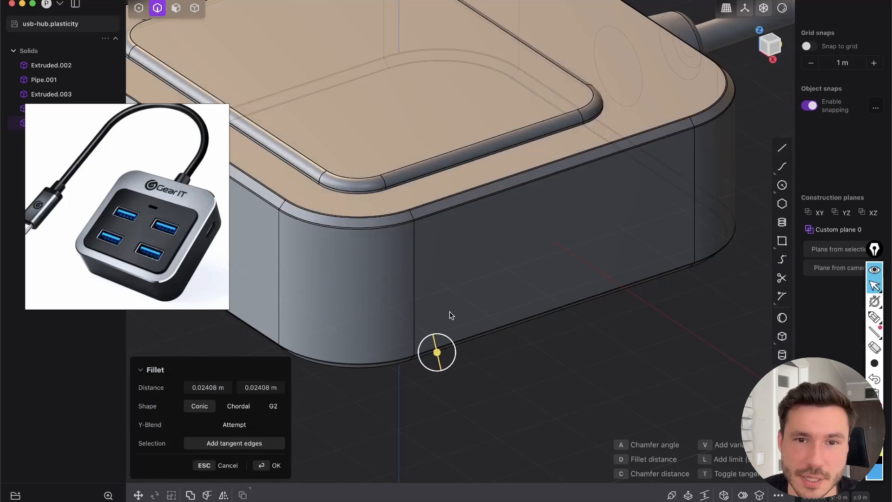
left_click(277, 466)
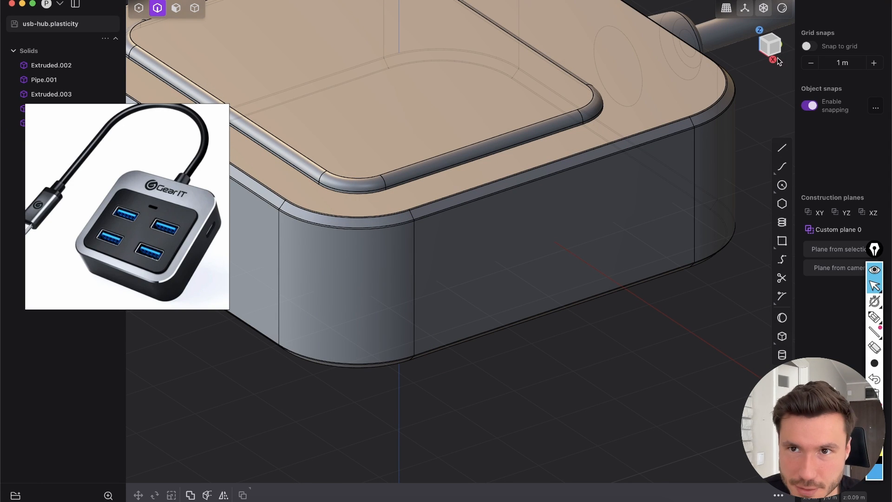
Toggle the display of edge lines off and on to examine the hub's chamfered and rounded surfaces
middle_click_drag(472, 201, 489, 229)
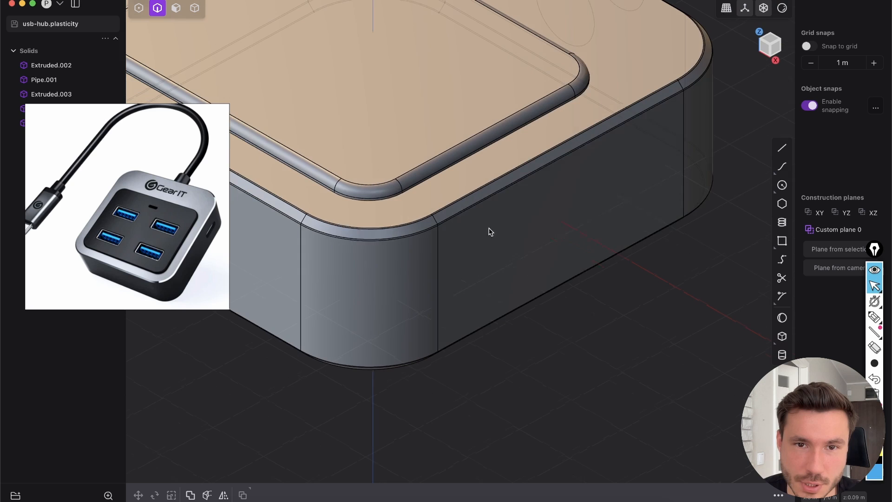
key("shift+e")
scroll(444, 221, "up", 3)
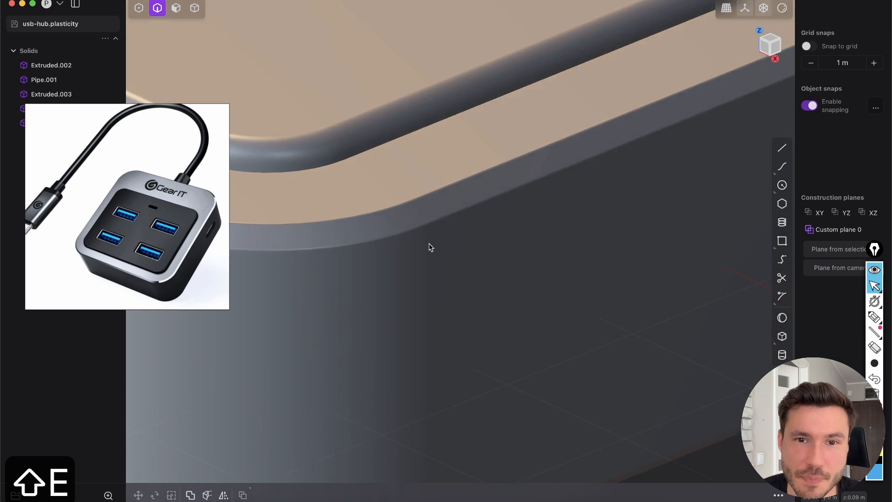
scroll(430, 247, "down", 10)
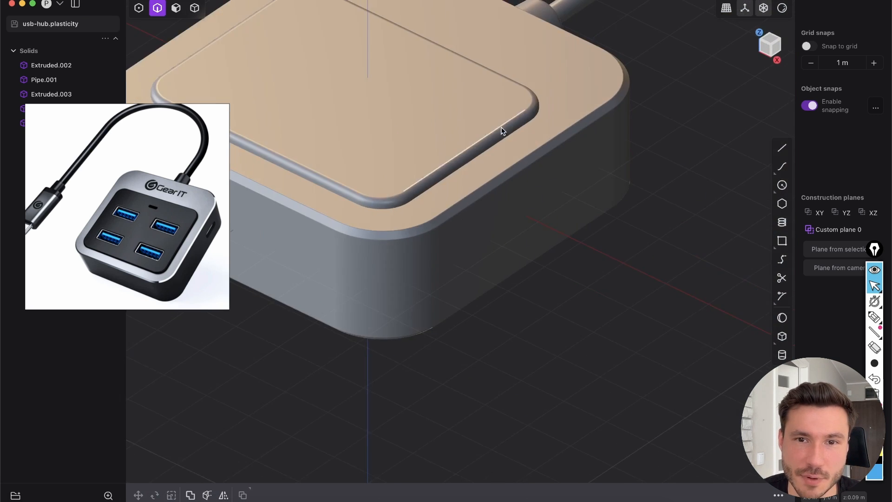
middle_click_drag(501, 127, 728, 81)
key("shift+e")
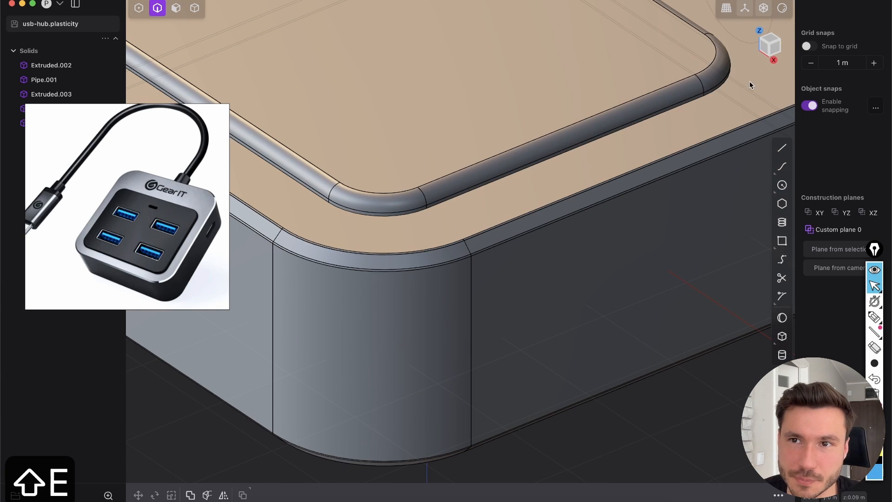
left_click(783, 12)
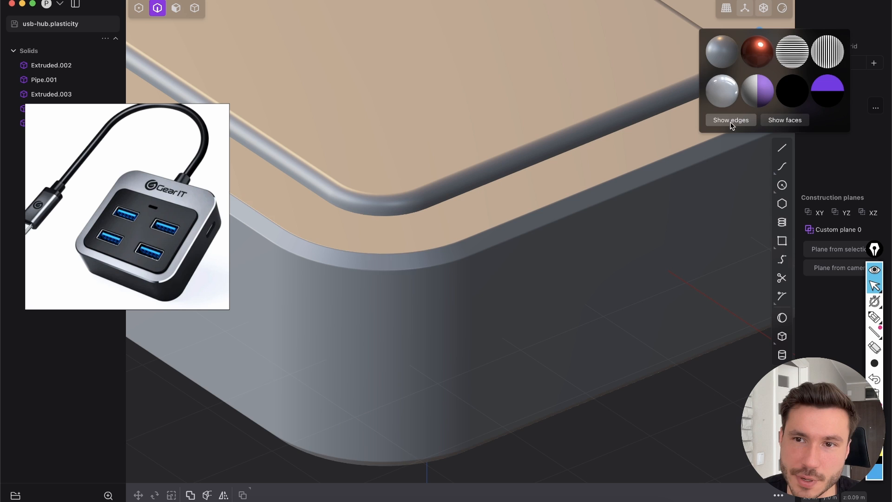
scroll(485, 251, "down", 3)
scroll(484, 252, "down", 5)
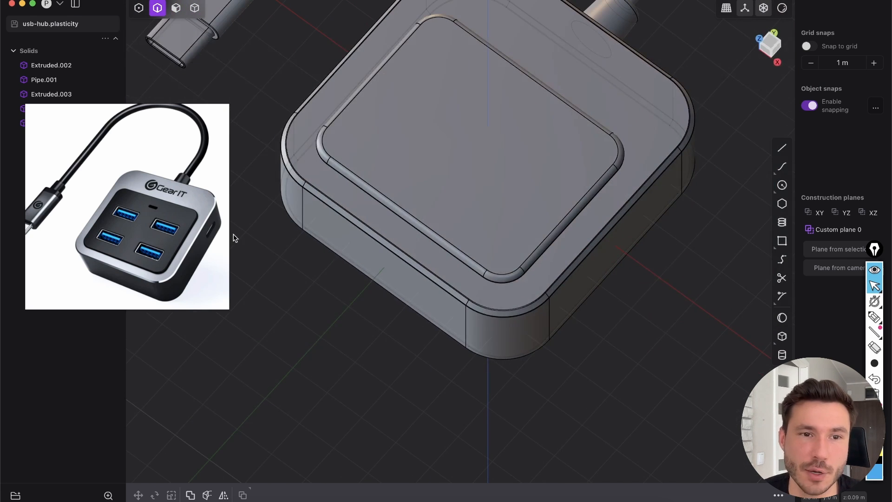
View the port panel from the top and compare its layout with the reference image
left_click(766, 47)
scroll(448, 233, "up", 6)
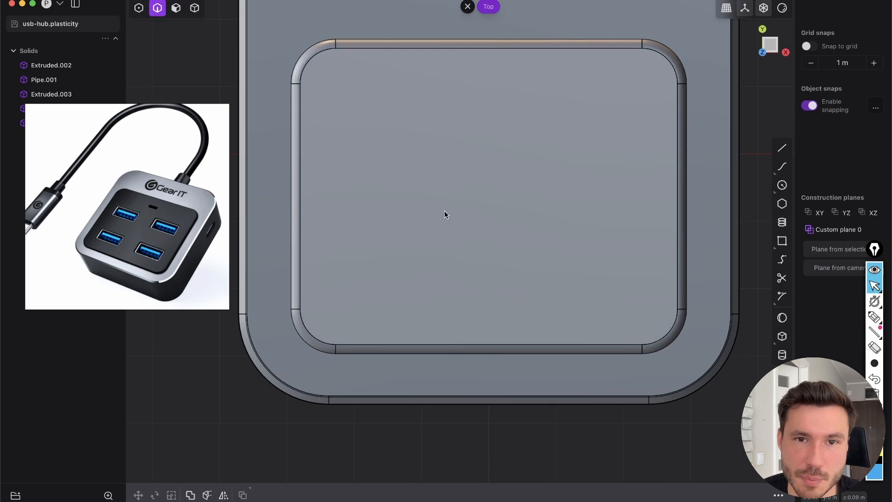
middle_click_drag(431, 214, 438, 210, "shift")
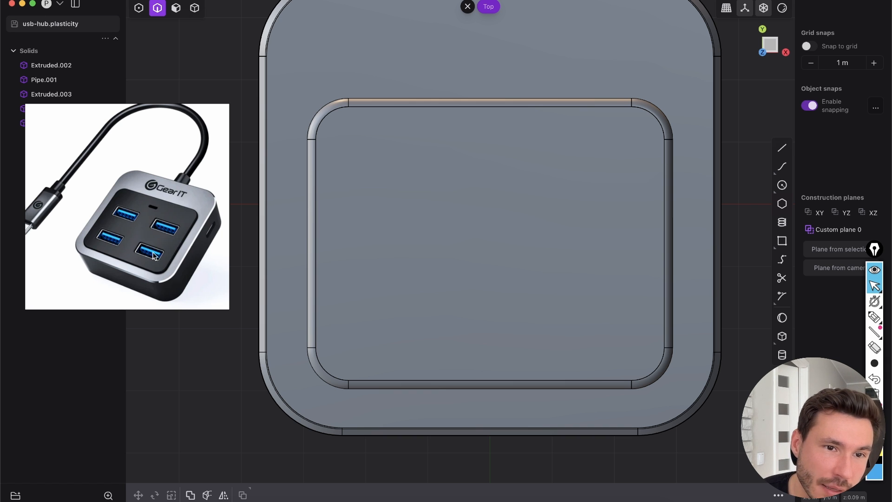
Enable all selection types, select the USB-C plug's housing, and examine the connector's open end and the hub's front side
middle_click_drag(373, 241, 647, 289, "shift")
scroll(623, 294, "down", 2)
middle_click_drag(331, 297, 369, 337)
scroll(373, 214, "up", 8)
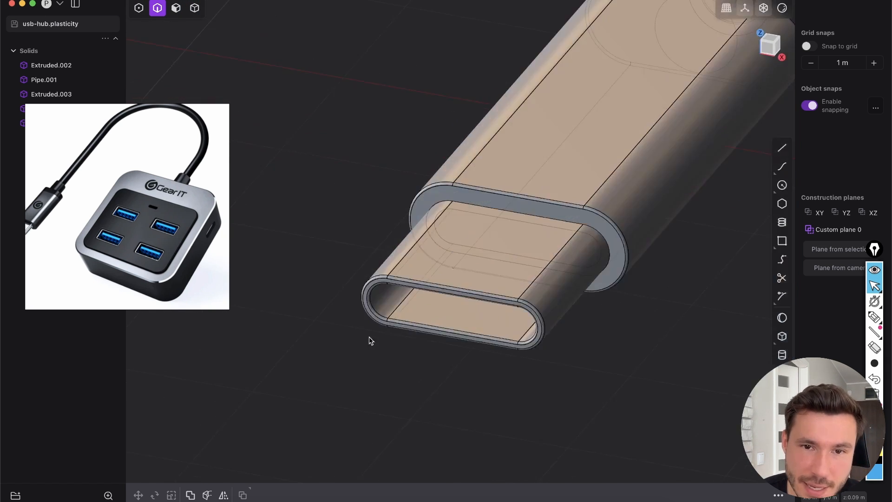
scroll(384, 219, "up", 5)
key("2")
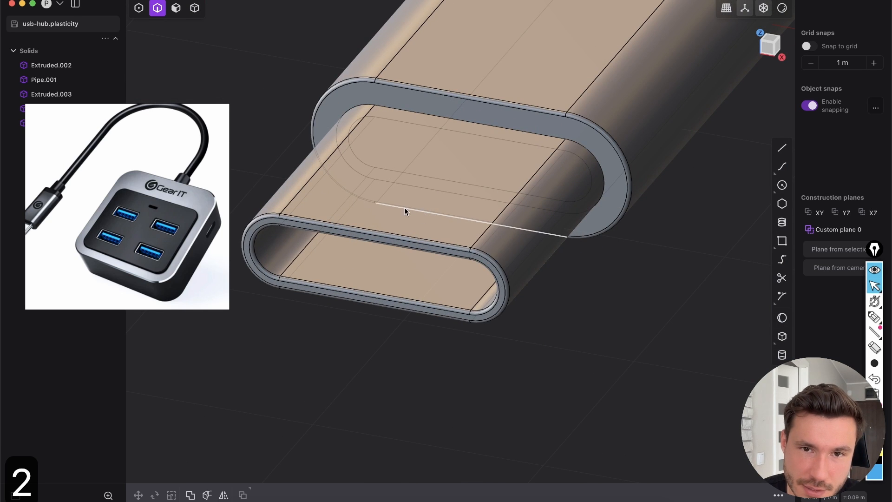
scroll(425, 216, "down", 4)
key("Tab")
left_click(435, 216)
middle_click_drag(430, 276, 435, 209)
scroll(428, 253, "up", 6)
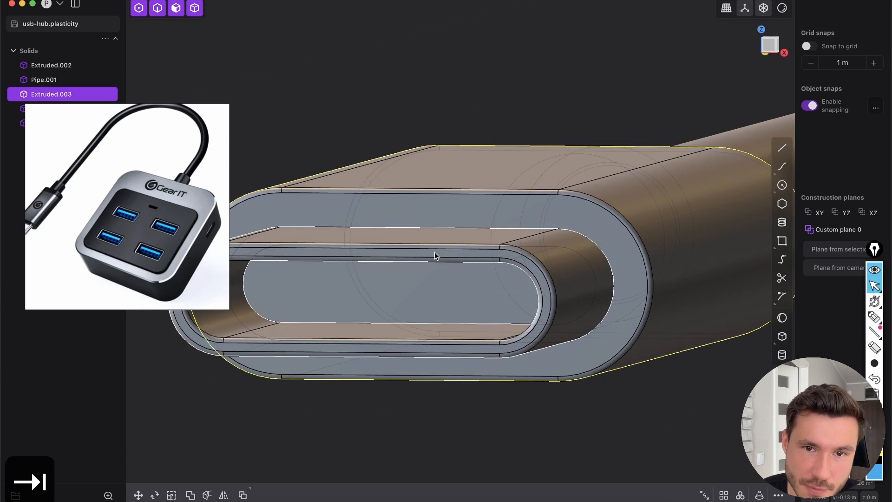
scroll(432, 253, "down", 6)
scroll(335, 169, "down", 3)
middle_click_drag(535, 223, 307, 228, "shift")
scroll(587, 175, "up", 6)
middle_click_drag(485, 246, 262, 253, "shift")
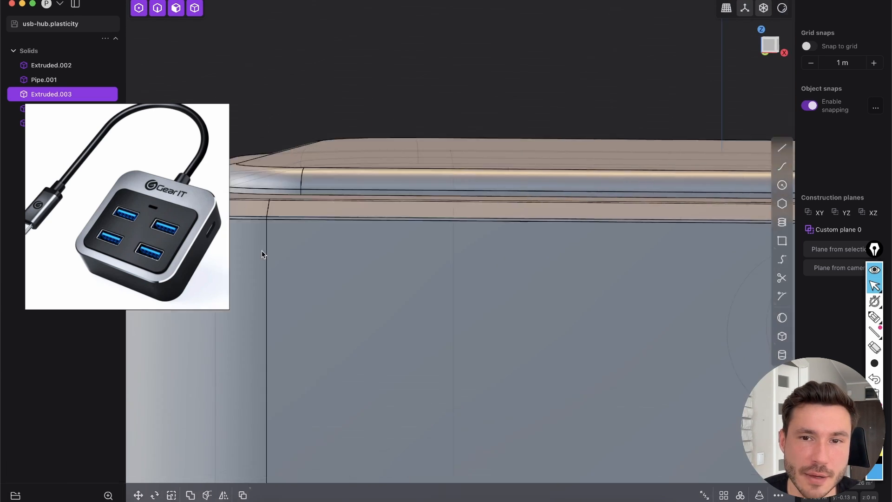
From the top view, draw a corner rectangle about 1.3 m by 0.5 m on the port panel's face for the upper-left USB port
scroll(261, 251, "down", 3)
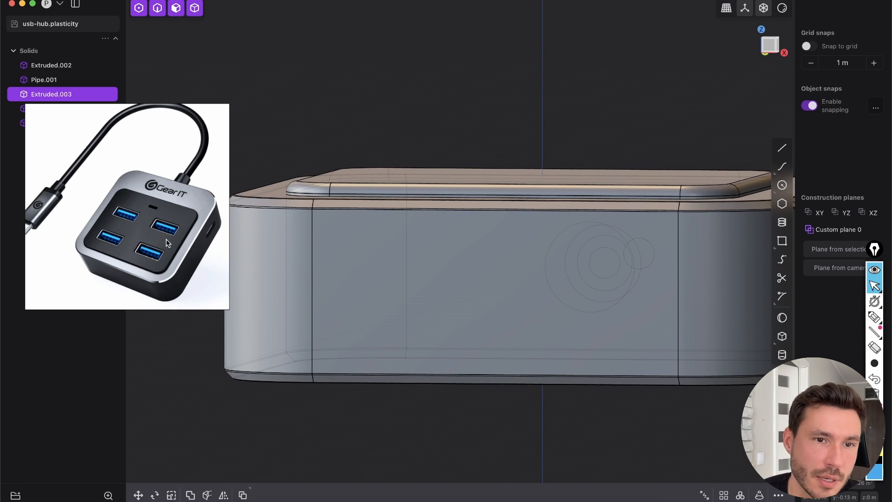
middle_click_drag(427, 200, 495, 367)
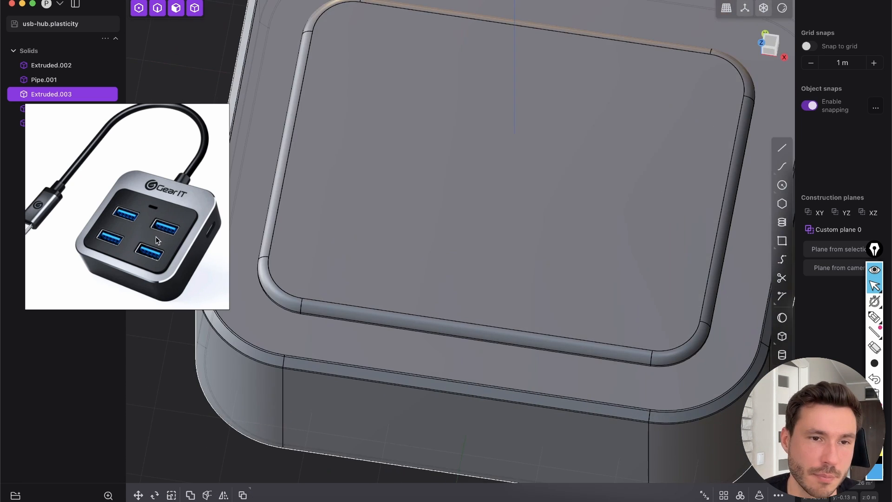
scroll(447, 200, "down", 3)
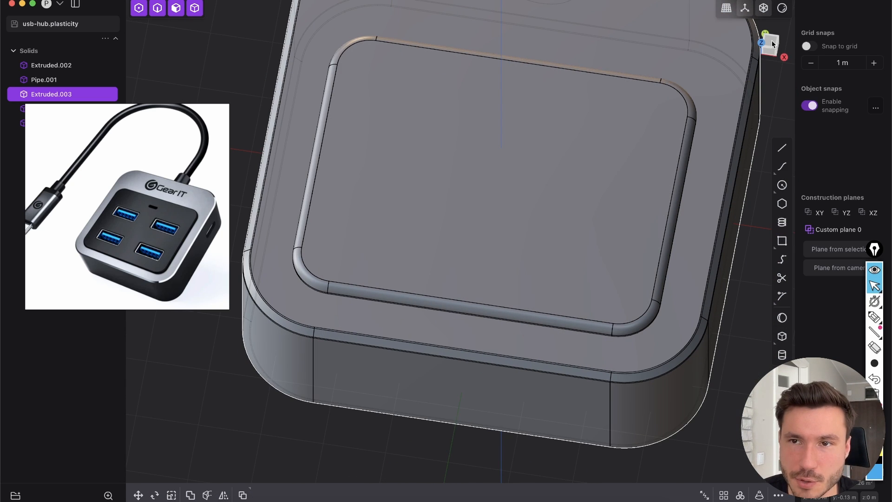
left_click(771, 41)
scroll(518, 221, "up", 2)
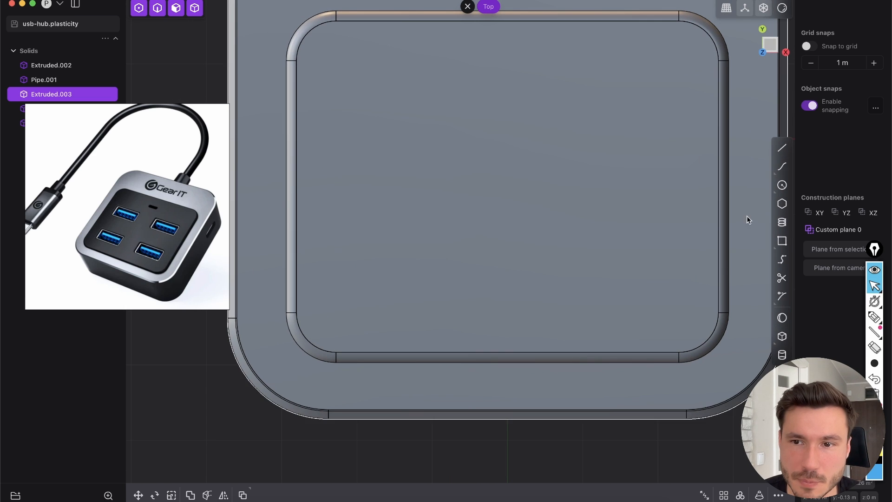
left_click(782, 241)
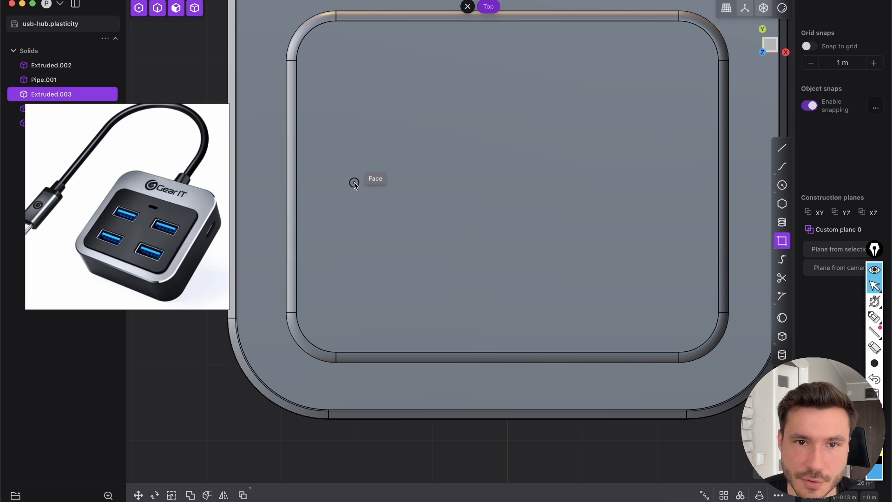
left_click(335, 160)
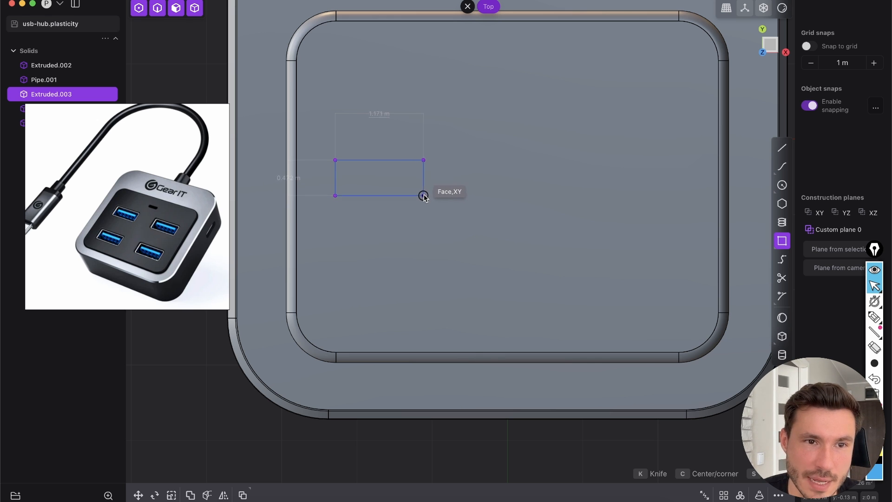
left_click(431, 195)
scroll(444, 174, "down", 2)
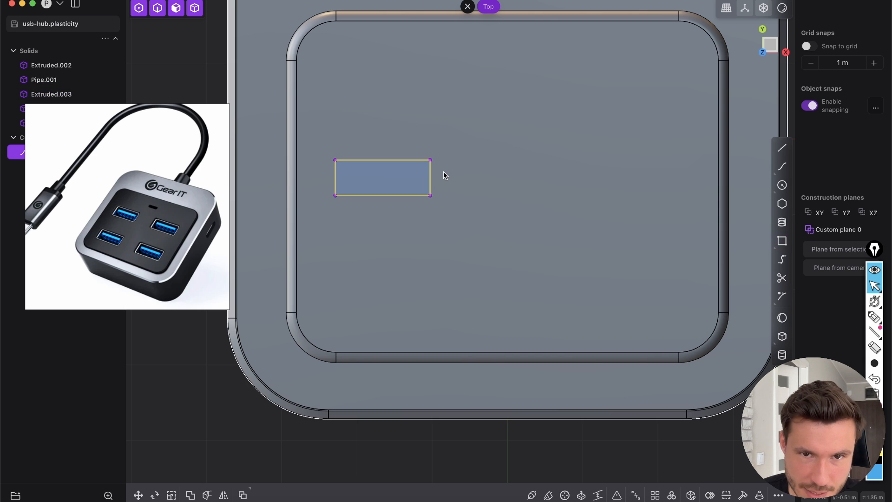
Move the port rectangle about 0.21 m along X and -0.13 m along Y on the panel face
key("g")
middle_click_drag(453, 185, 458, 209, "shift")
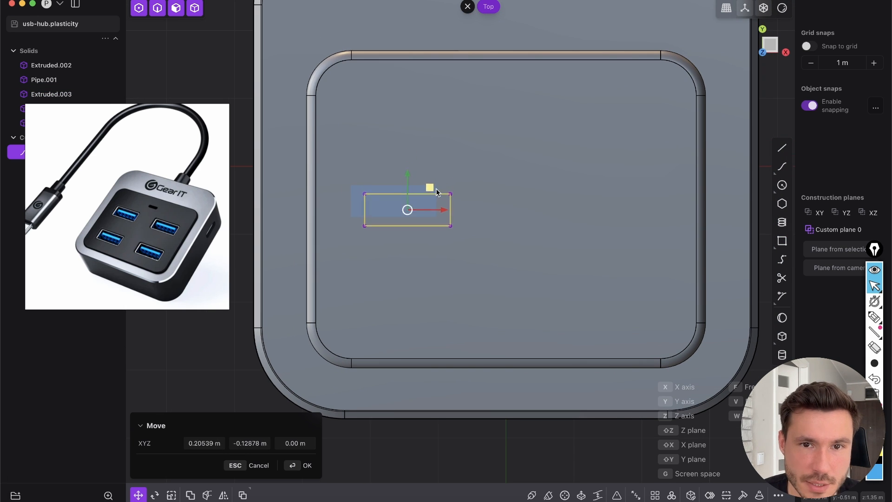
scroll(417, 258, "up", 2)
left_click(417, 258)
scroll(443, 197, "down", 2)
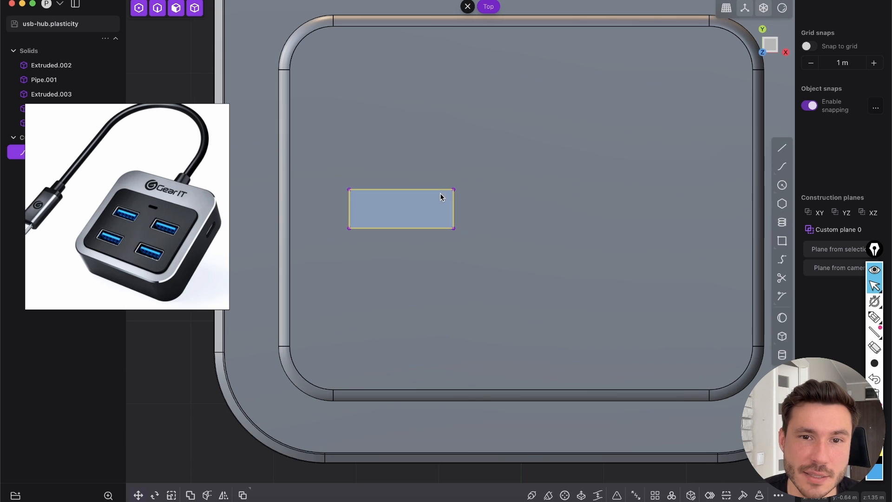
scroll(424, 227, "up", 1)
key("s")
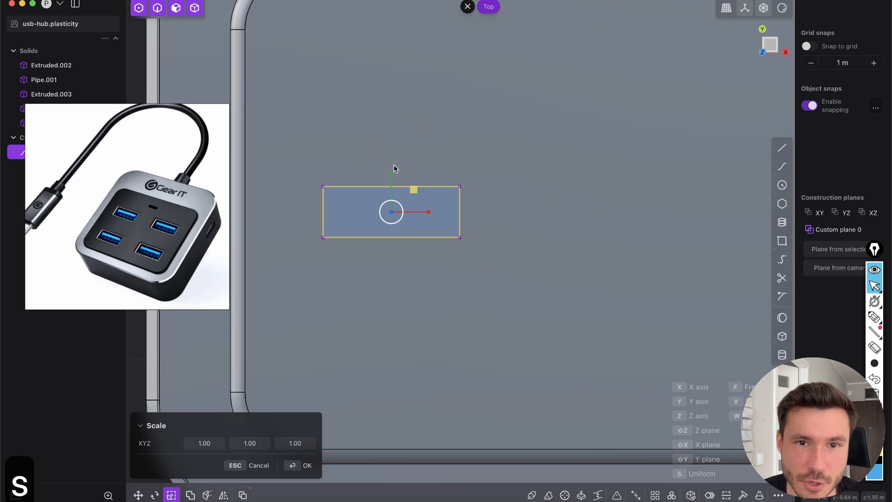
mouse_move(414, 190)
left_mouse_down()
mouse_move(420, 185)
mouse_move(407, 204)
mouse_move(411, 197)
left_mouse_up()
key("Escape")
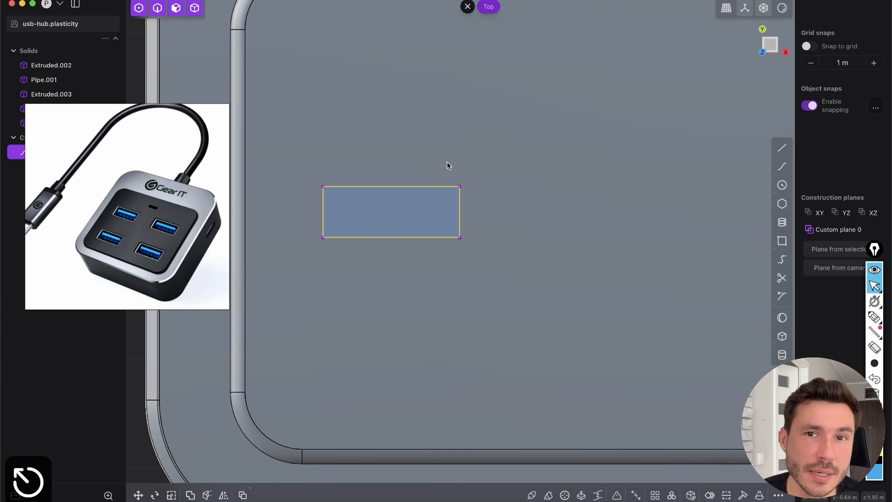
Scale the port rectangle up uniformly by a factor of about 1.13 and shift it slightly toward positive X and Y
key("s")
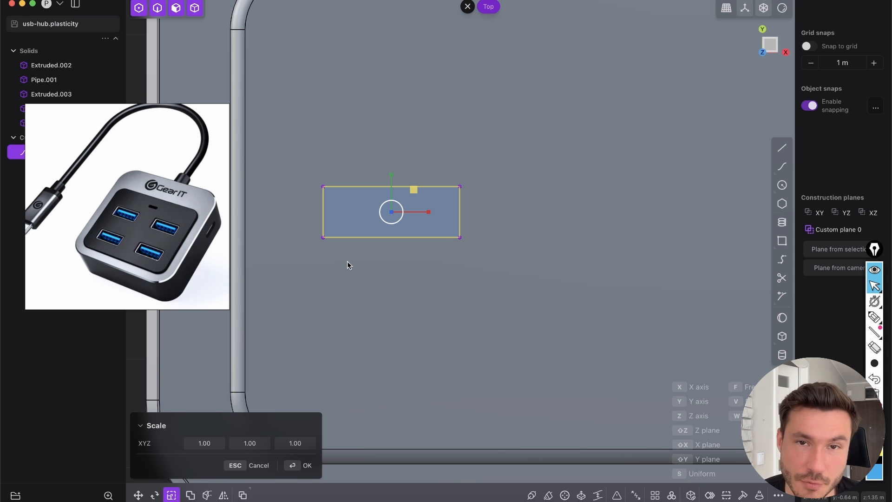
key("s")
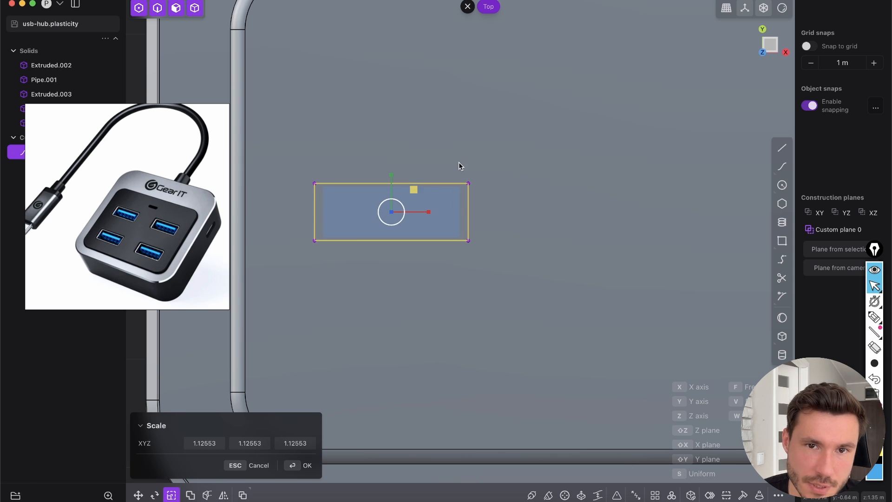
left_click(459, 160)
scroll(459, 149, "down", 3)
scroll(459, 148, "down", 2)
key("g")
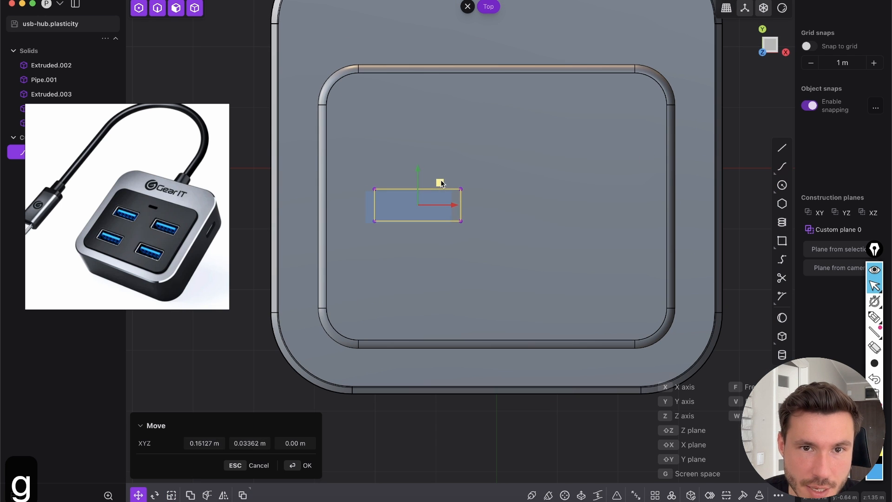
left_click(442, 184)
scroll(437, 185, "up", 3)
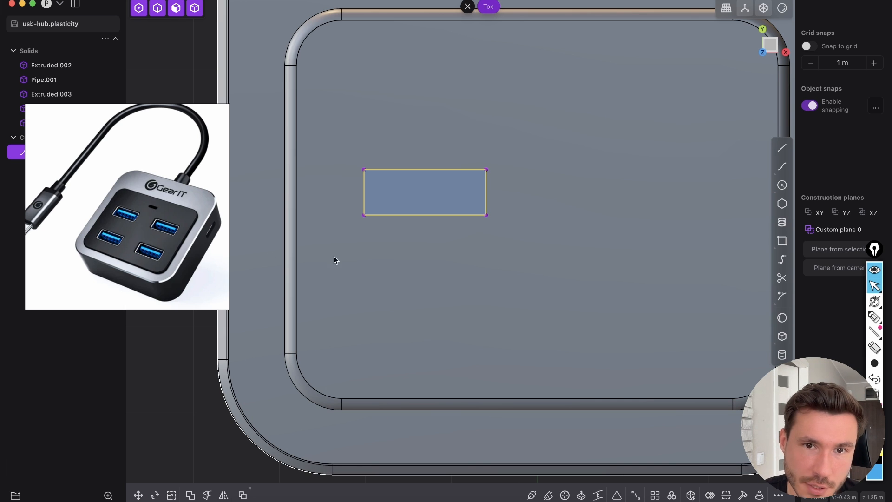
Duplicate the port rectangle and place the copy about 1.34 m below the original along the Y axis
key("shift+d")
left_click_drag(425, 153, 430, 270)
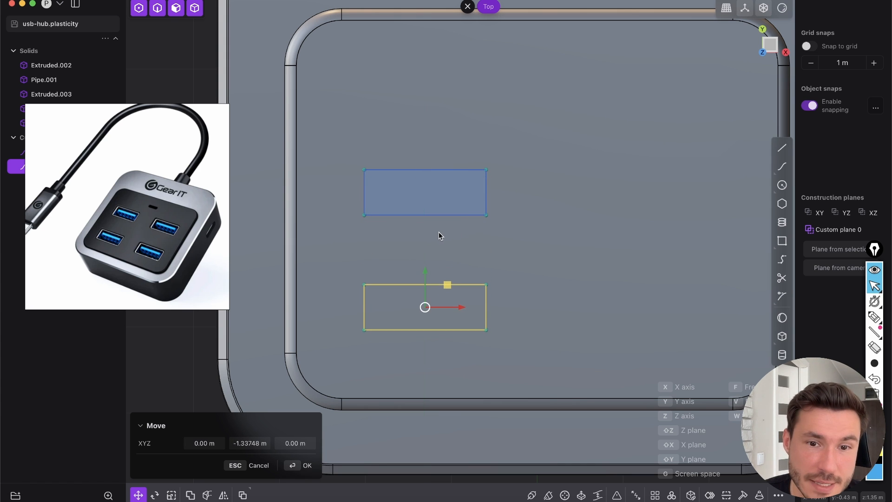
key("Return")
scroll(436, 234, "down", 3)
Try duplicating both port rectangles about 2.6 m along the X axis, and undo that offset
key("2")
scroll(387, 216, "up", 3)
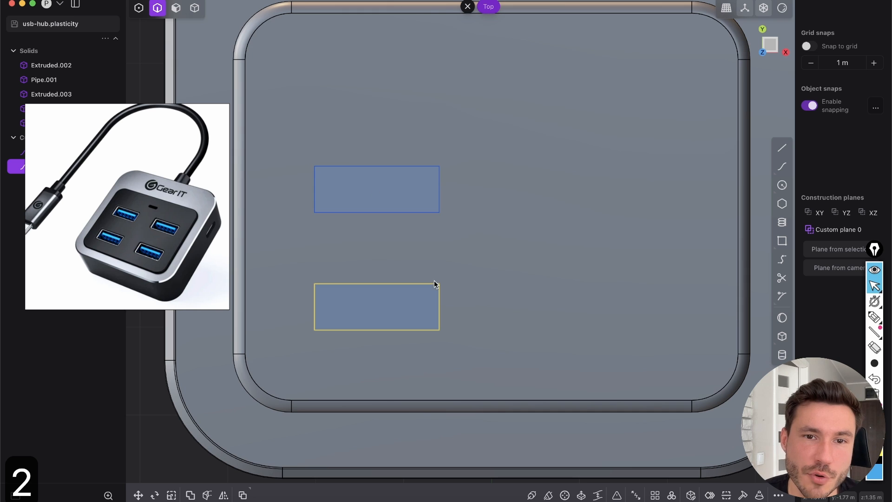
left_click(388, 212, "shift")
key("shift+d")
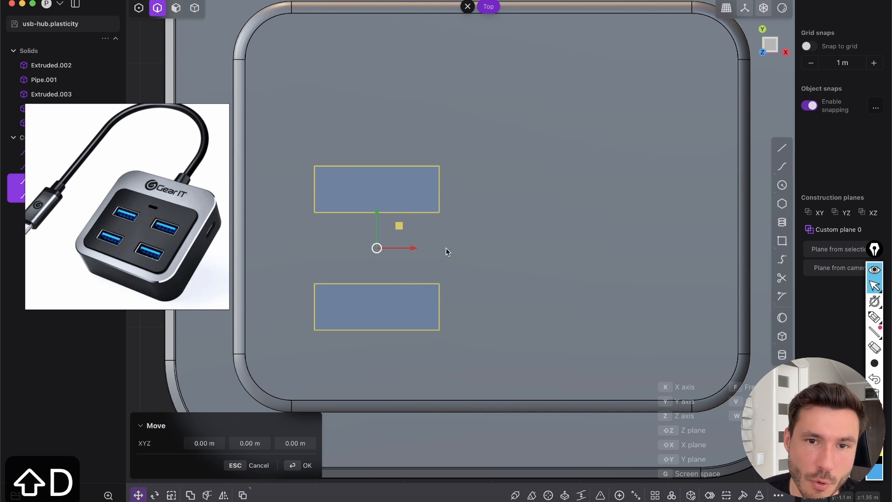
left_click(643, 266)
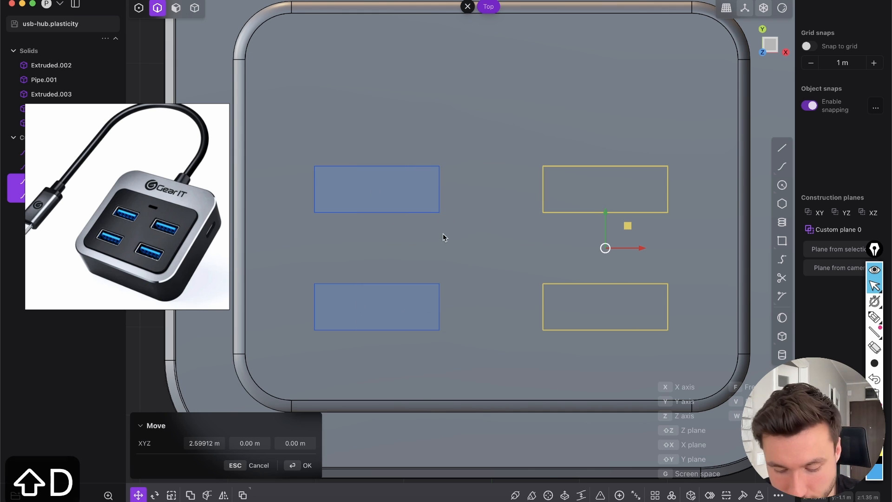
key("super+z")
Mirror the upper and lower port rectangles along the X axis to the other half of the port panel
key("2")
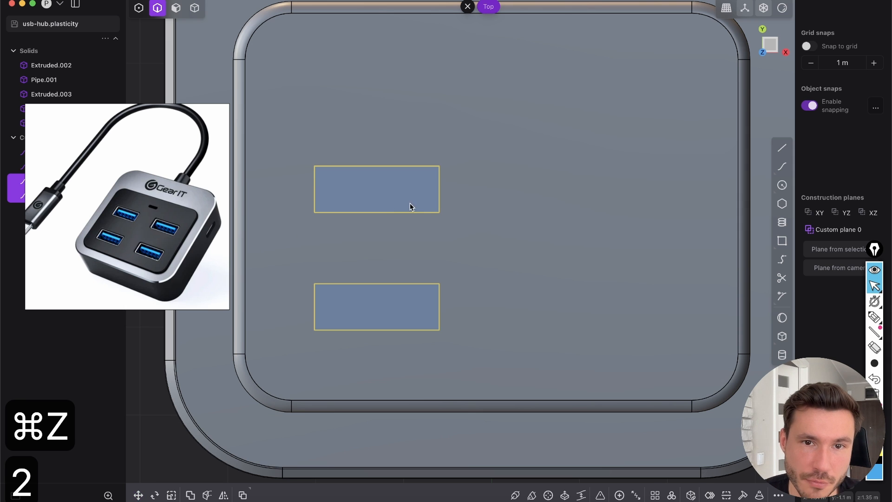
left_click(384, 280, "ctrl")
scroll(375, 252, "up", 3)
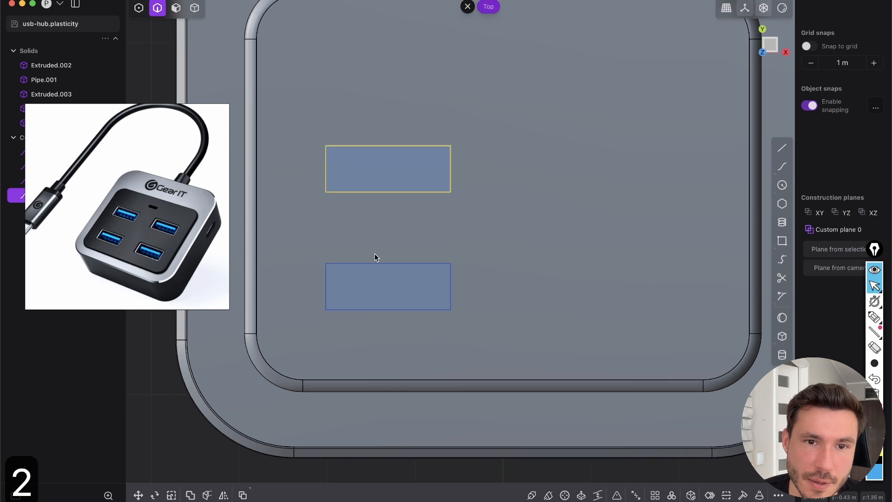
left_click(387, 269, "shift")
scroll(430, 237, "down", 5)
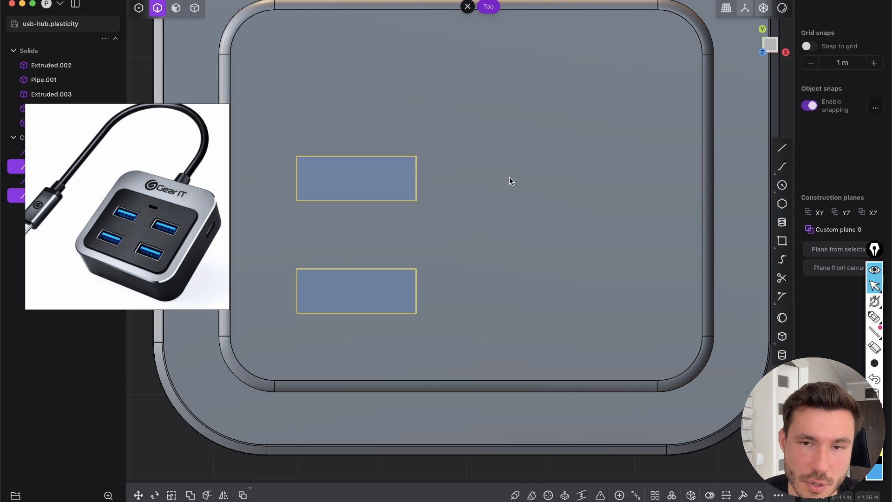
scroll(492, 207, "down", 2)
scroll(480, 263, "up", 2)
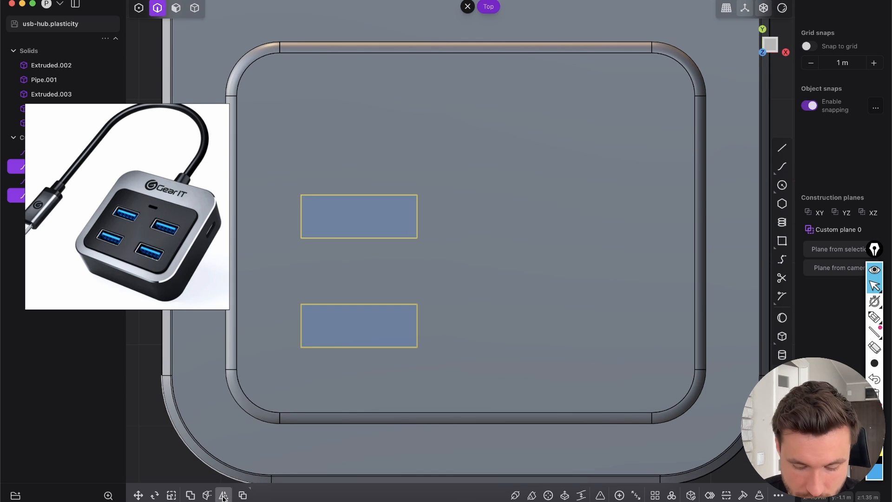
key("alt+x")
scroll(496, 195, "down", 2)
scroll(497, 195, "down", 3)
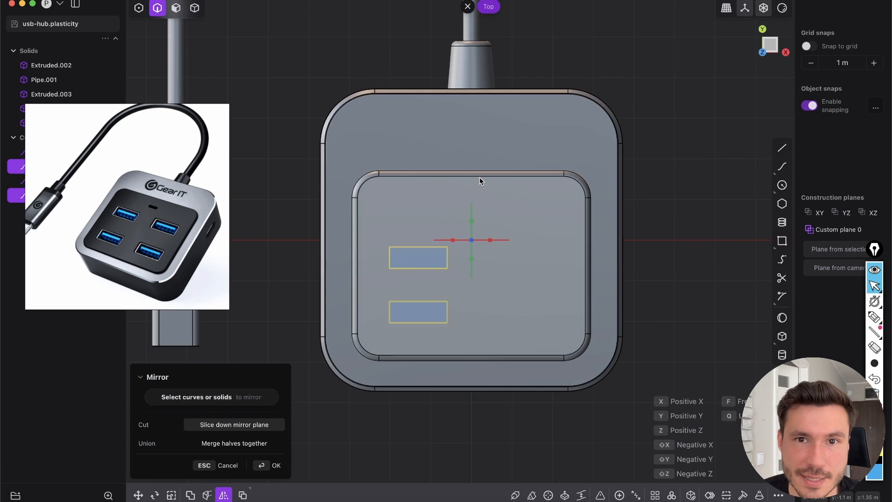
scroll(457, 81, "down", 2)
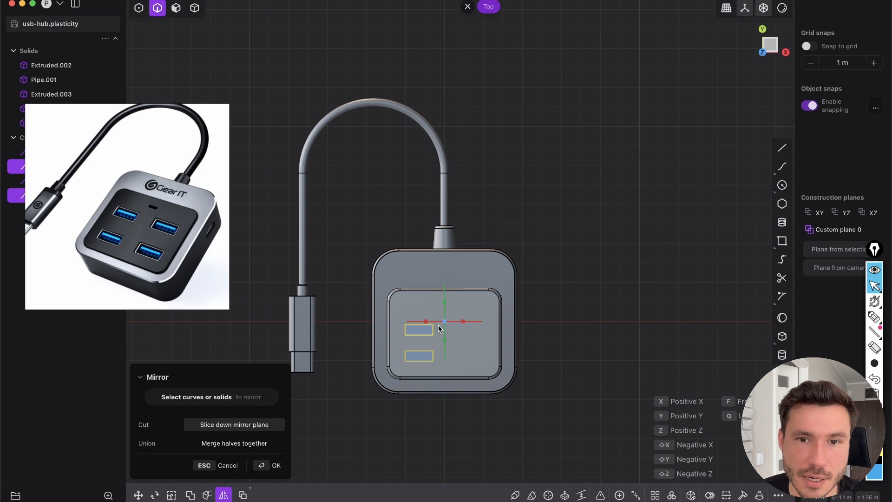
scroll(457, 134, "up", 7)
middle_click_drag(444, 230, 453, 205, "shift")
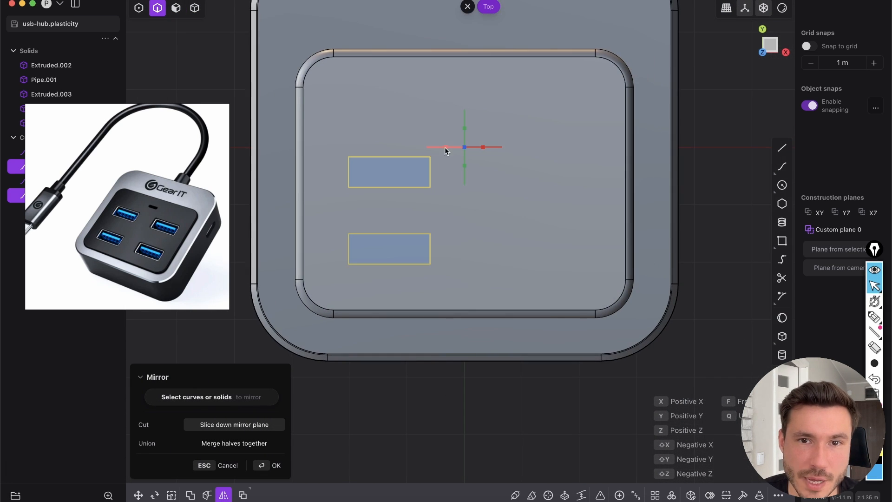
scroll(444, 150, "up", 2)
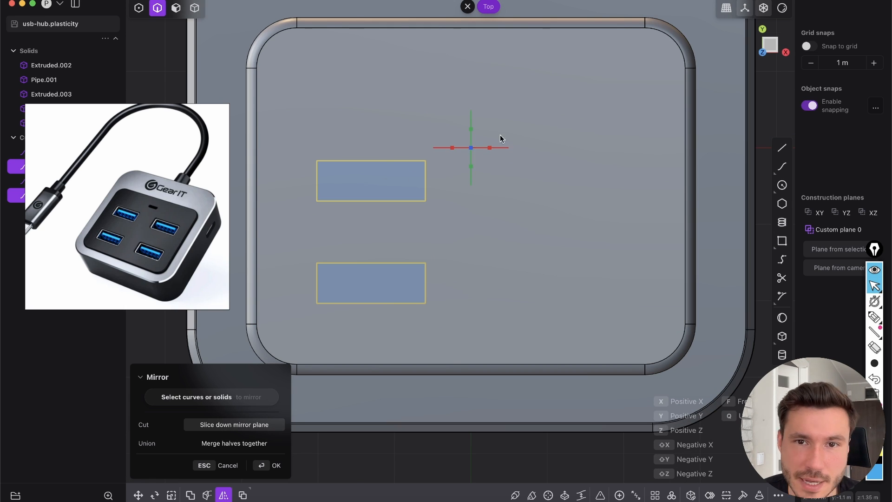
left_click(447, 148)
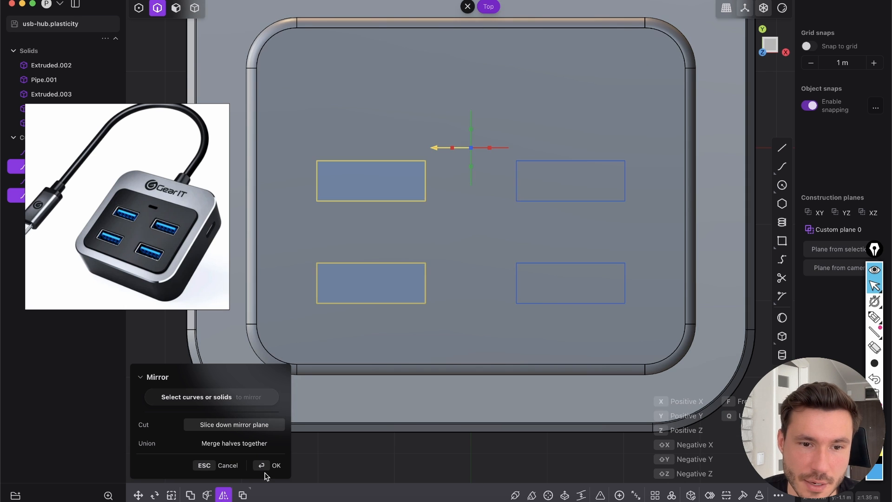
key("Return")
Fillet the corners of all four port rectangles with the same small radius
scroll(423, 282, "up", 2)
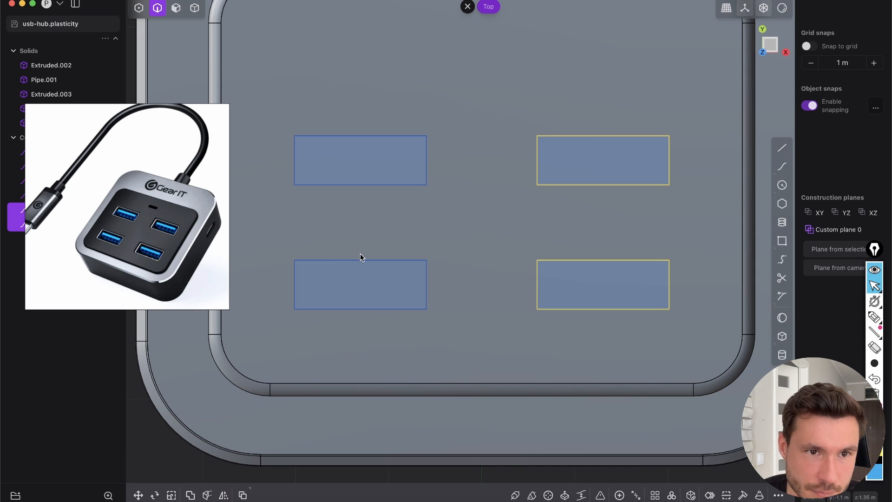
scroll(361, 272, "up", 2)
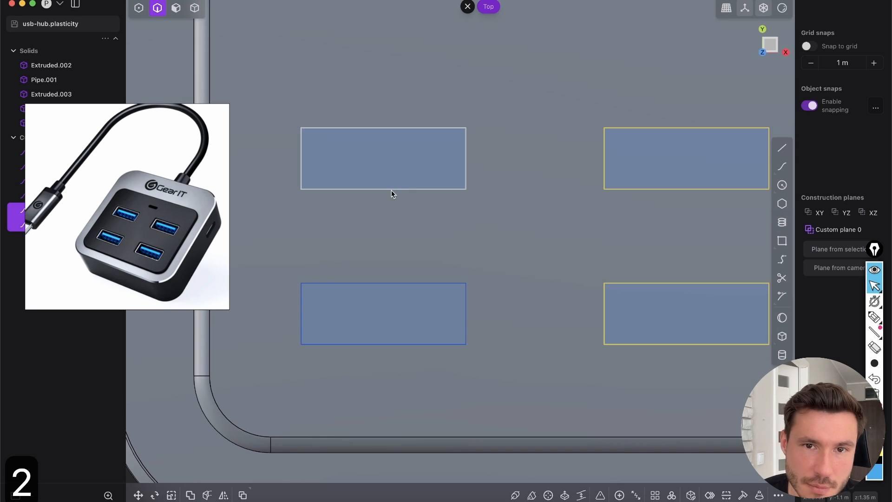
left_click(404, 190)
left_click(407, 278)
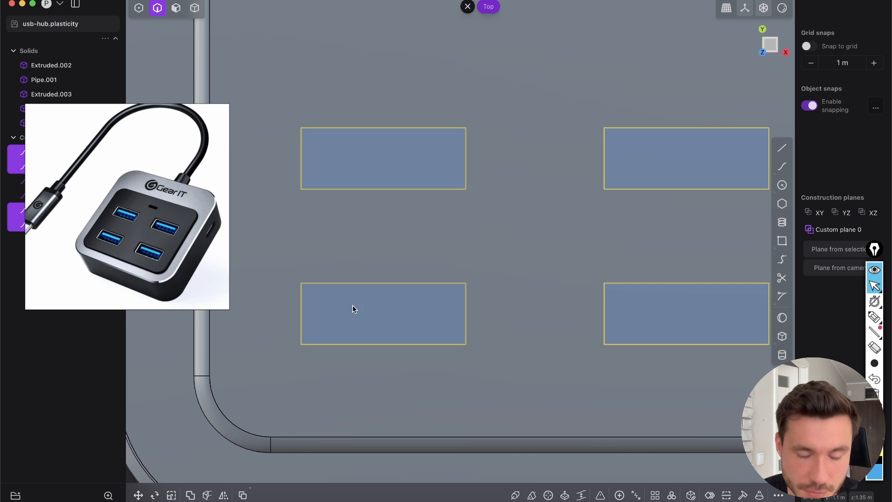
scroll(452, 213, "up", 4)
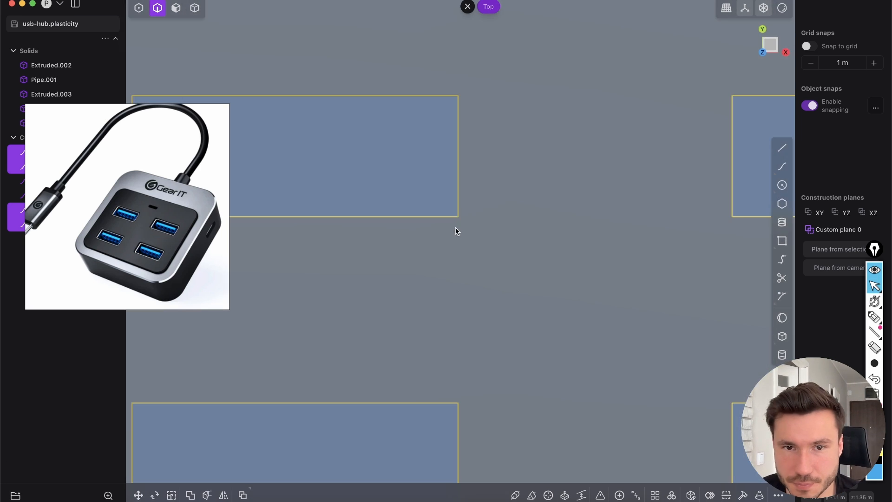
scroll(458, 215, "up", 3)
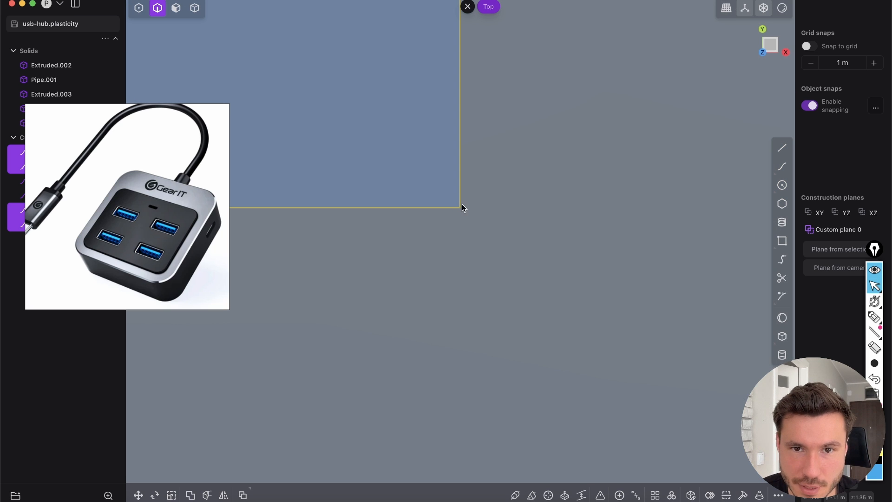
scroll(460, 199, "down", 5)
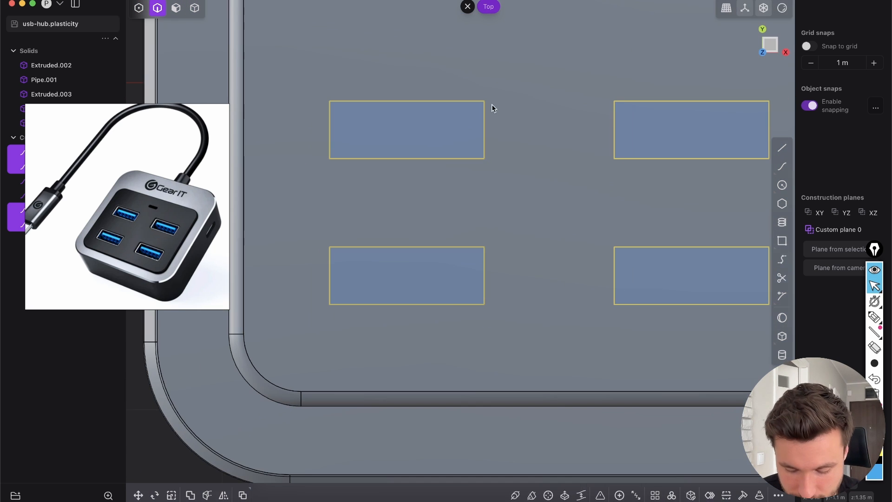
key("b")
scroll(511, 215, "up", 5)
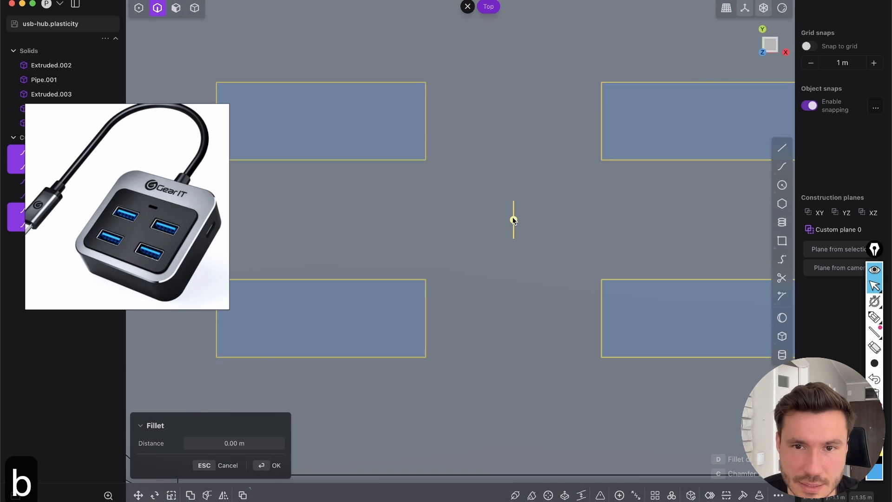
left_click_drag(516, 217, 522, 204)
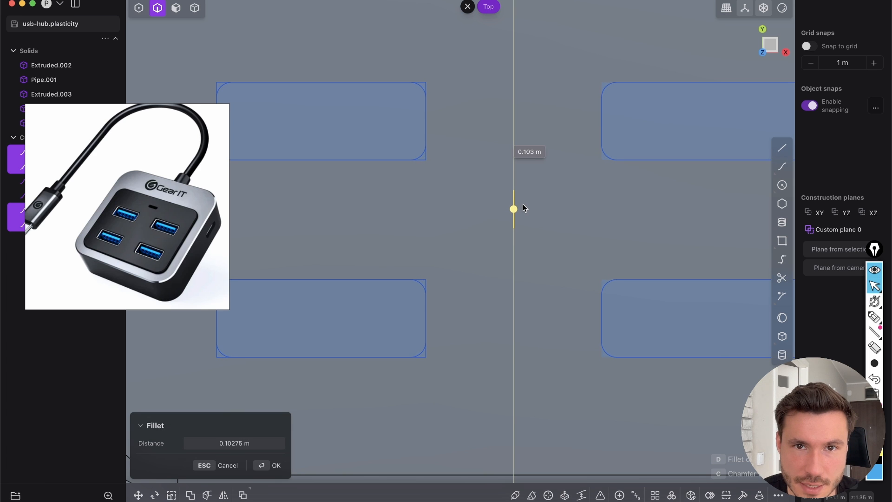
scroll(414, 195, "down", 2)
scroll(411, 199, "up", 2)
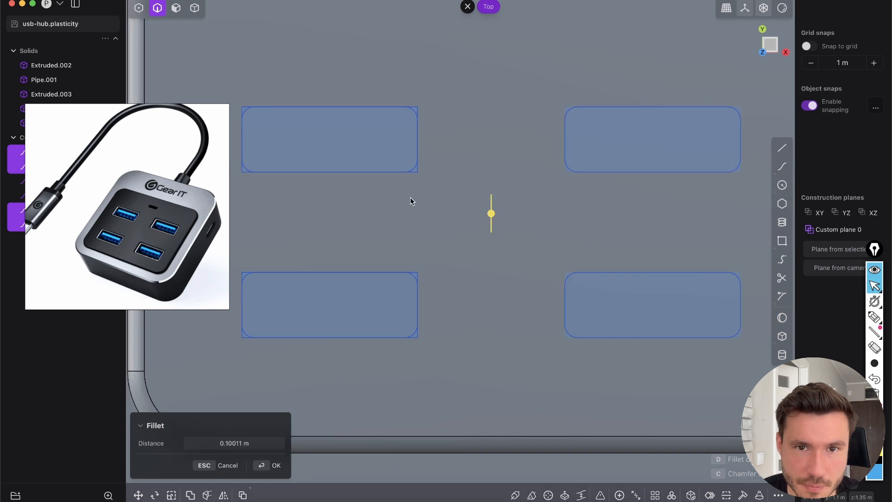
left_click_drag(505, 223, 504, 219)
key("Return")
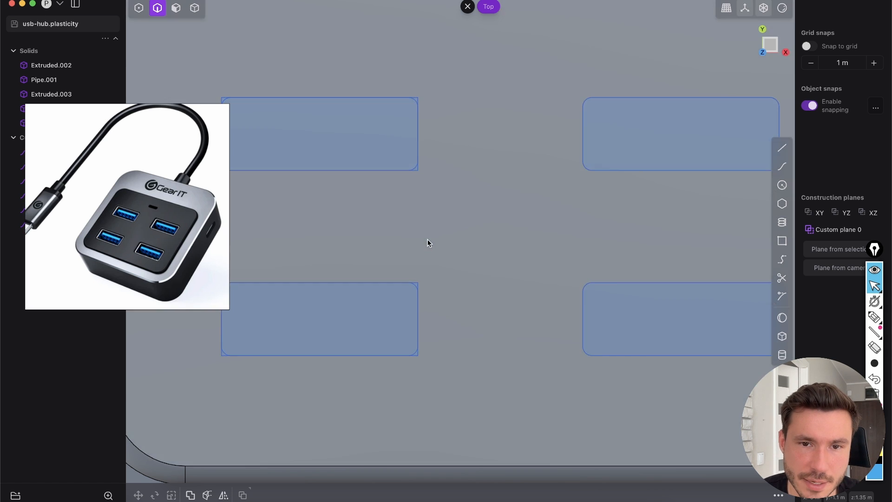
Delete the two leftover sharp-cornered rectangles around the rounded port outlines on the negative X half of the panel
middle_click_drag(428, 239, 471, 233, "shift")
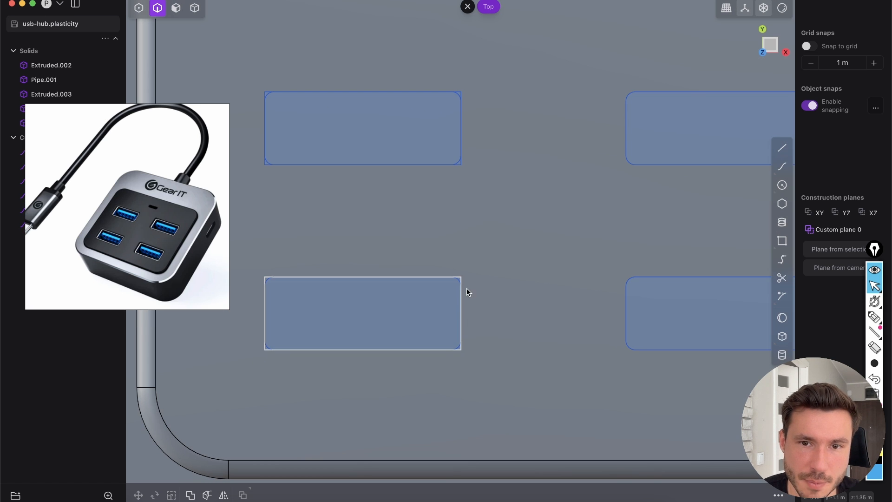
middle_click_drag(475, 307, 493, 318, "shift")
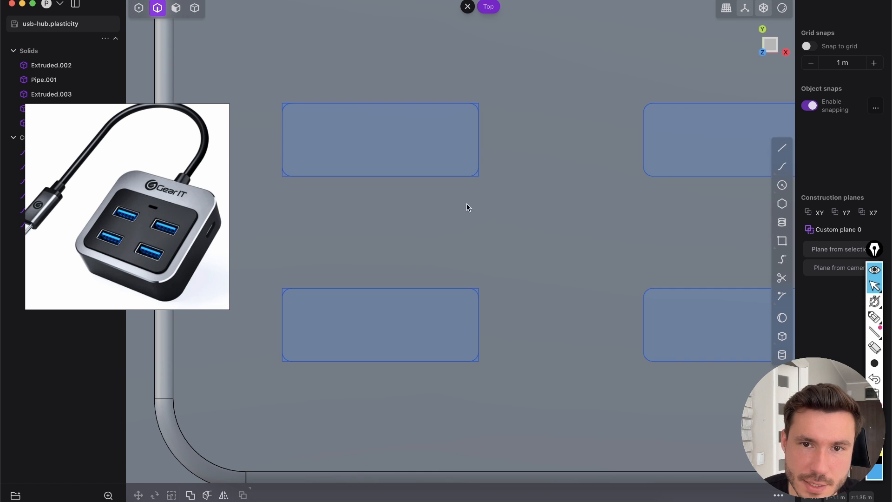
left_click(481, 181)
left_click(480, 292)
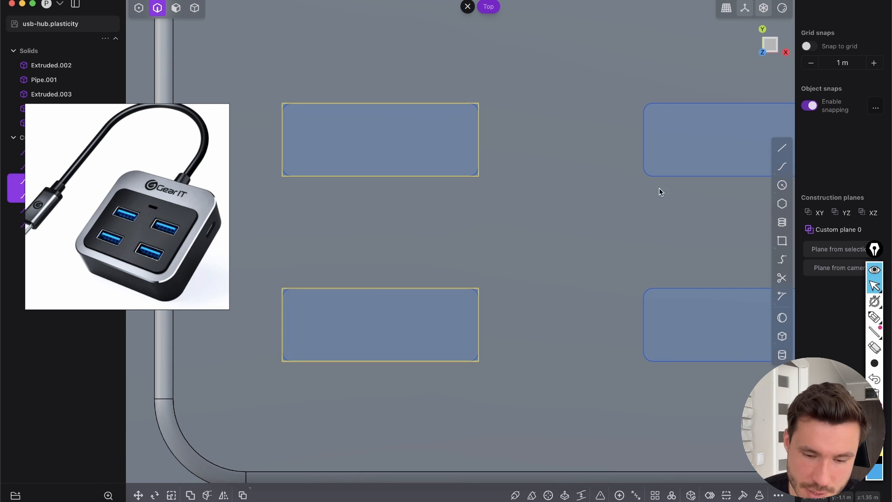
key("x")
scroll(495, 202, "down", 5)
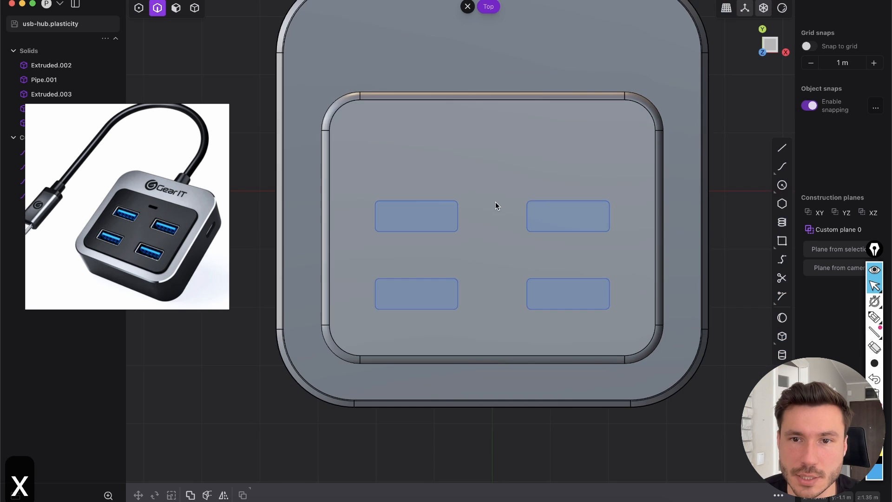
scroll(439, 183, "up", 3)
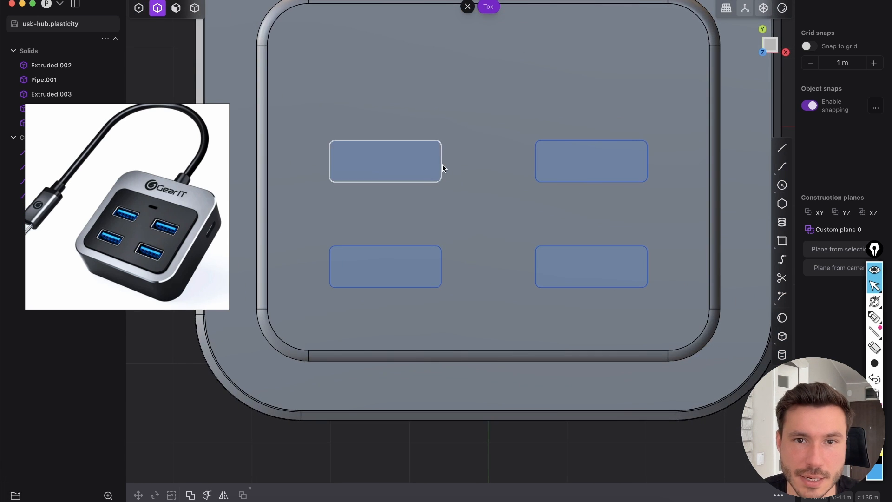
scroll(442, 167, "up", 3)
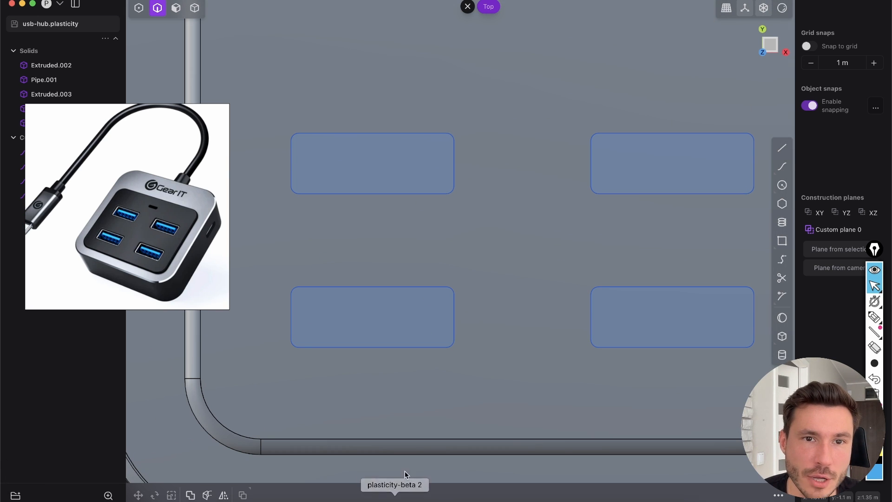
Examine the four rounded port outlines on the hub from angled views with X-ray mode off and on
middle_click_drag(383, 191, 369, 76)
scroll(377, 102, "down", 5)
middle_click_drag(385, 129, 332, 161)
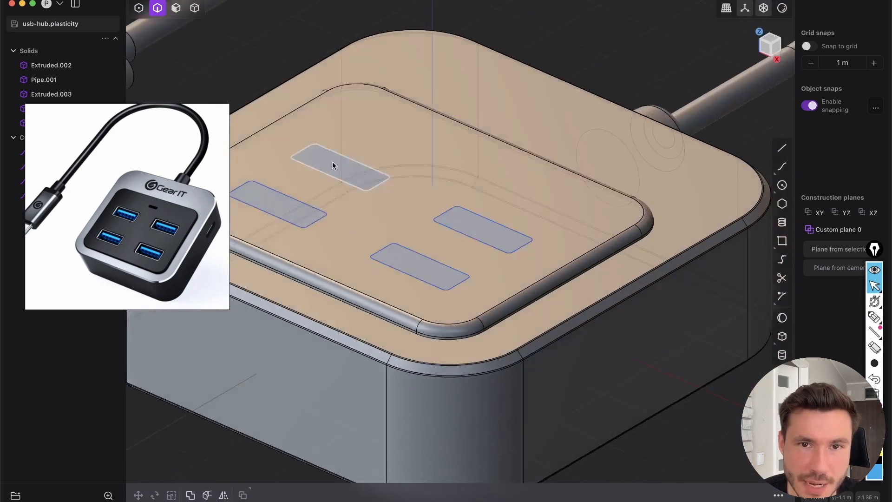
scroll(434, 143, "up", 5)
middle_click_drag(455, 156, 411, 207)
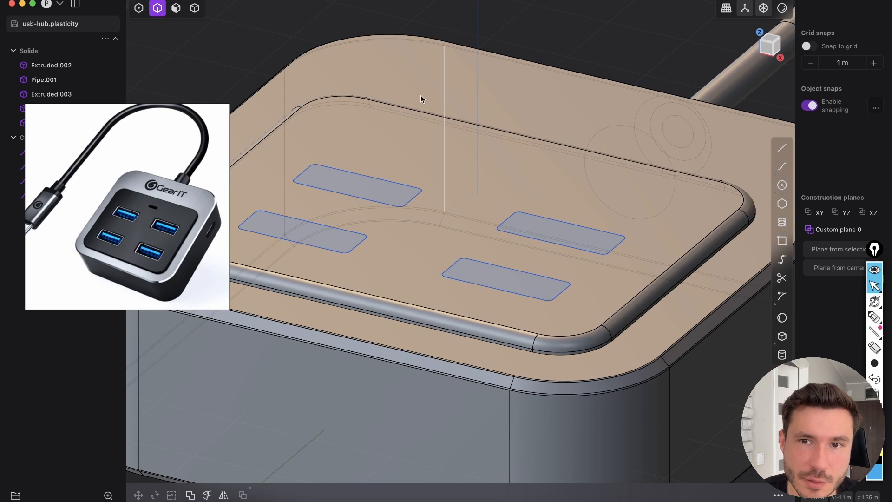
middle_click_drag(502, 190, 484, 147)
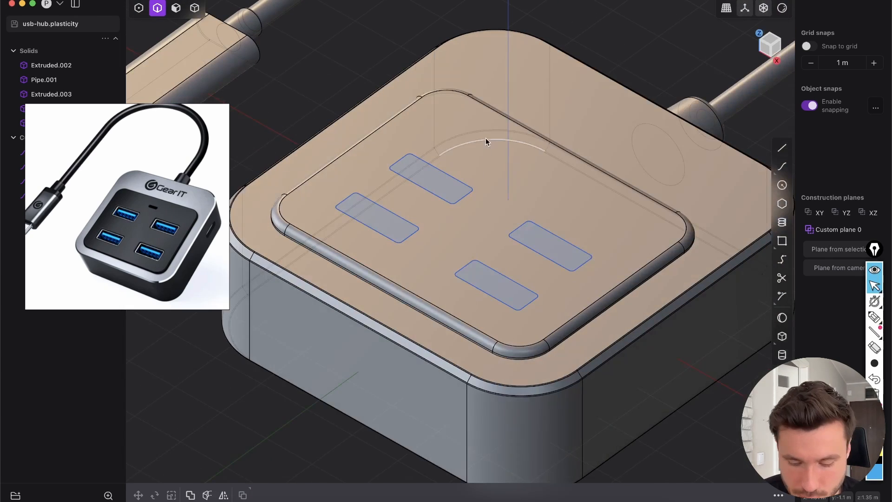
key("alt+z")
key("alt+t")
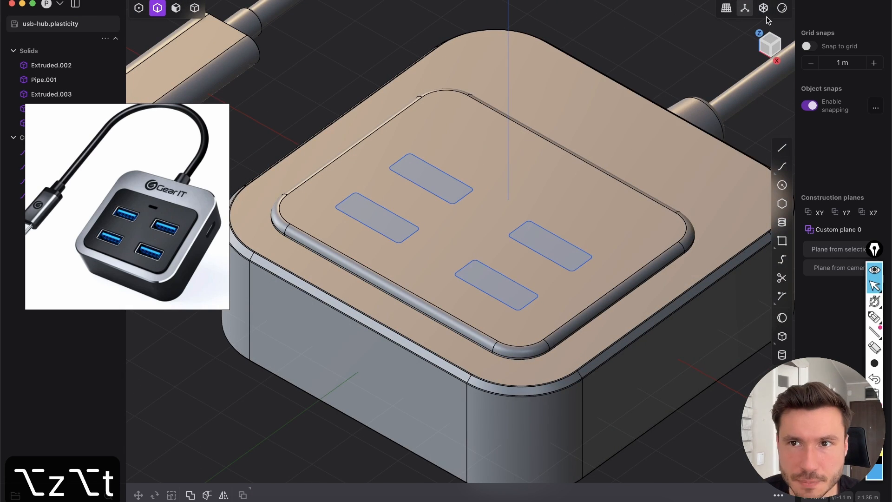
middle_click_drag(439, 165, 401, 198)
scroll(407, 181, "up", 4)
key("alt+z")
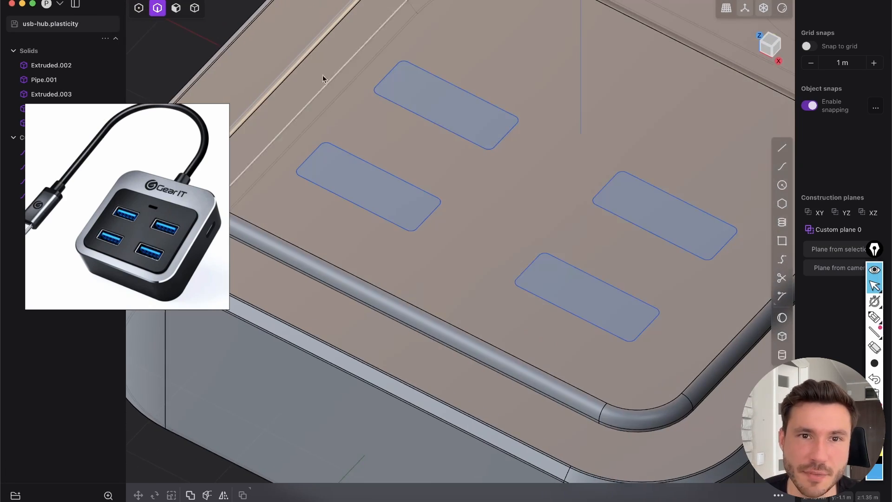
Try to extrude the four rounded port regions down into the hub as separate bodies, working in face selection mode
left_click(176, 8)
middle_click_drag(323, 163, 444, 133)
left_click(450, 114)
left_click(405, 217)
left_click(459, 128)
left_click(625, 219)
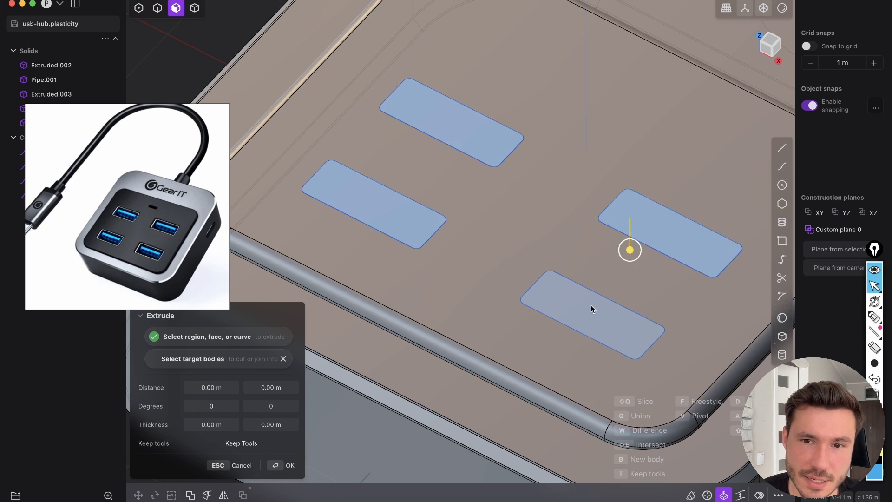
left_click(593, 307)
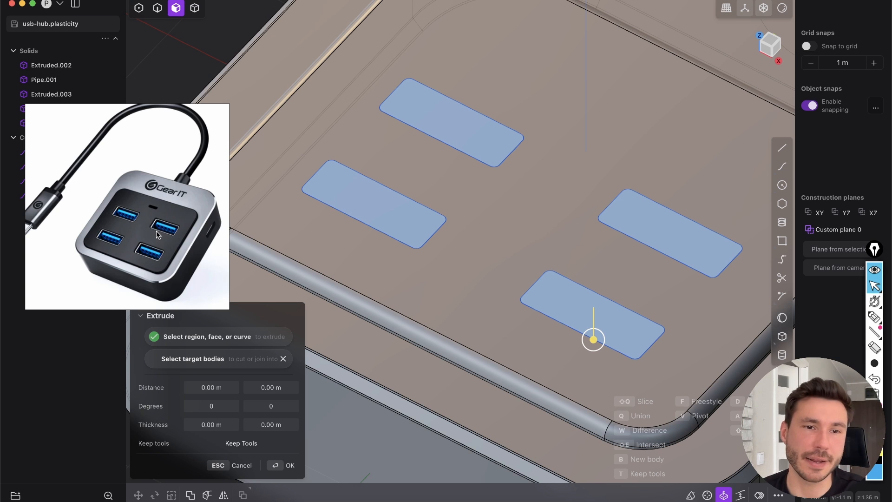
middle_click_drag(409, 251, 506, 216)
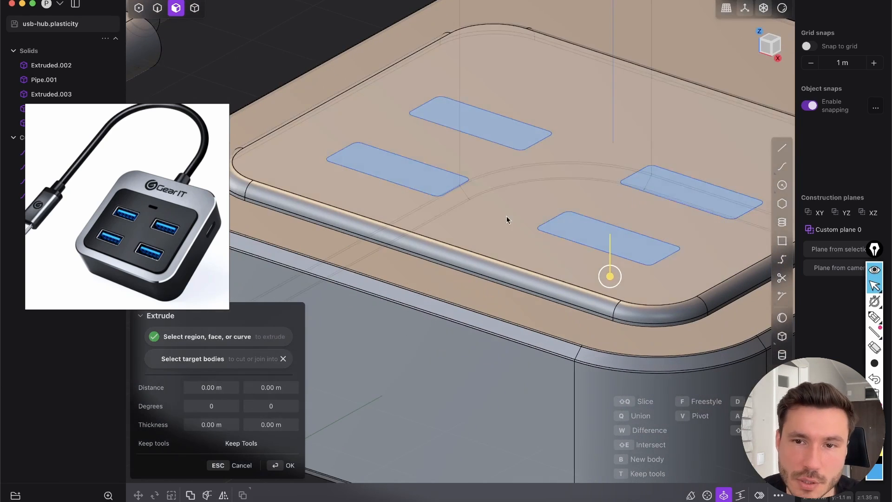
left_click_drag(609, 278, 611, 325)
middle_click_drag(649, 115, 711, 74)
key("Return")
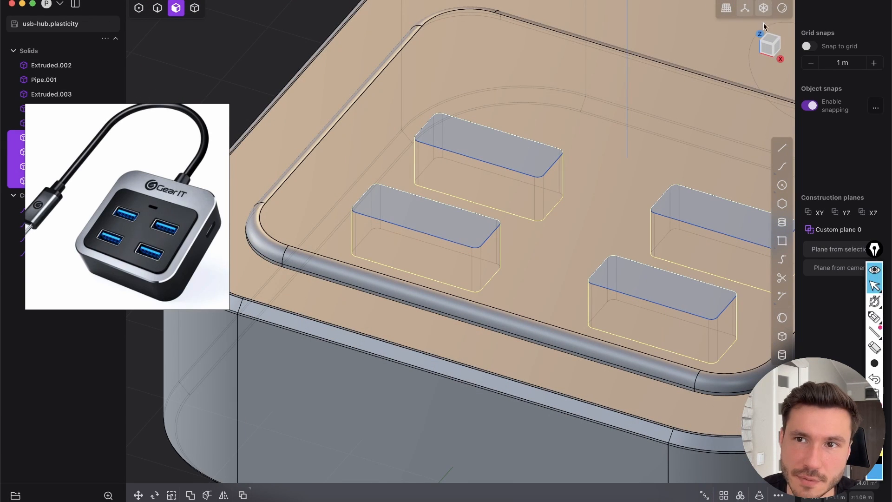
Check the extruded port blocks while toggling X-ray mode, and undo their extrusion
left_click(761, 12)
left_click(762, 11)
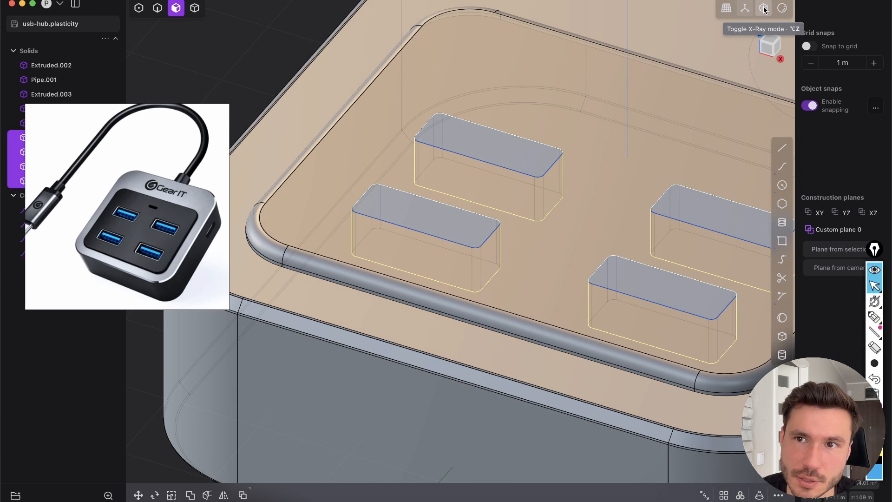
key("alt+z")
key("alt+z")
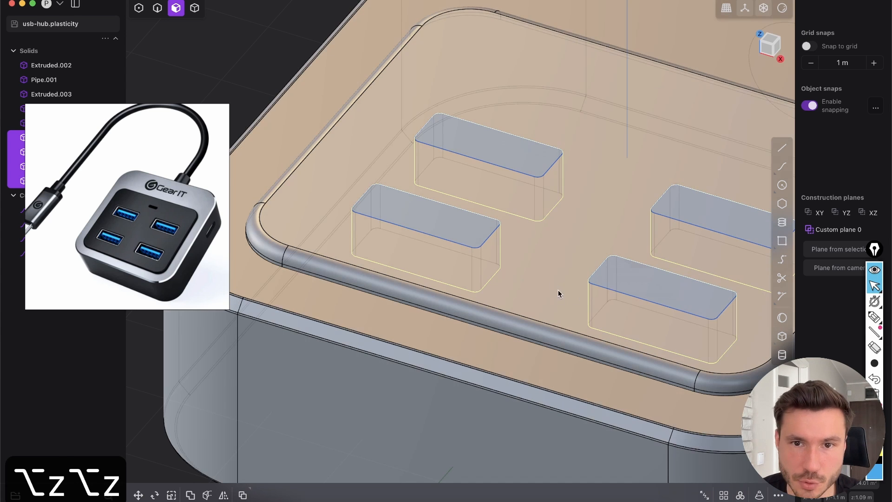
middle_click_drag(558, 295, 447, 199, "shift")
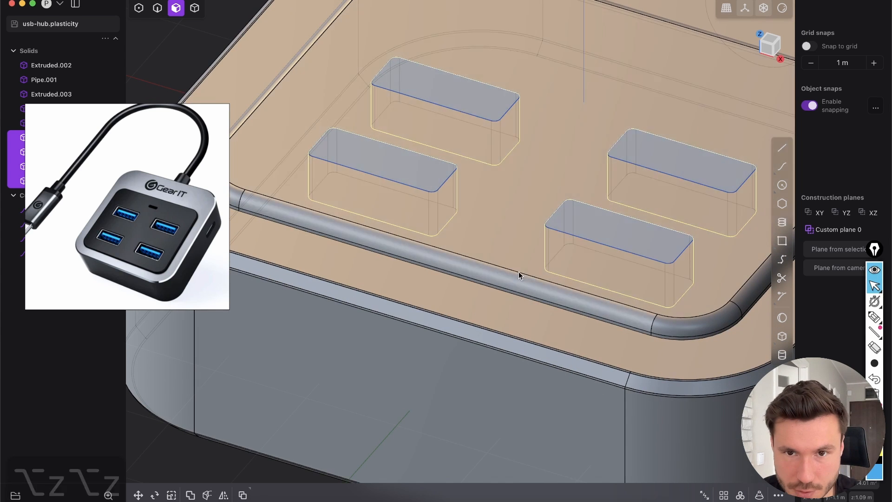
key("super+z")
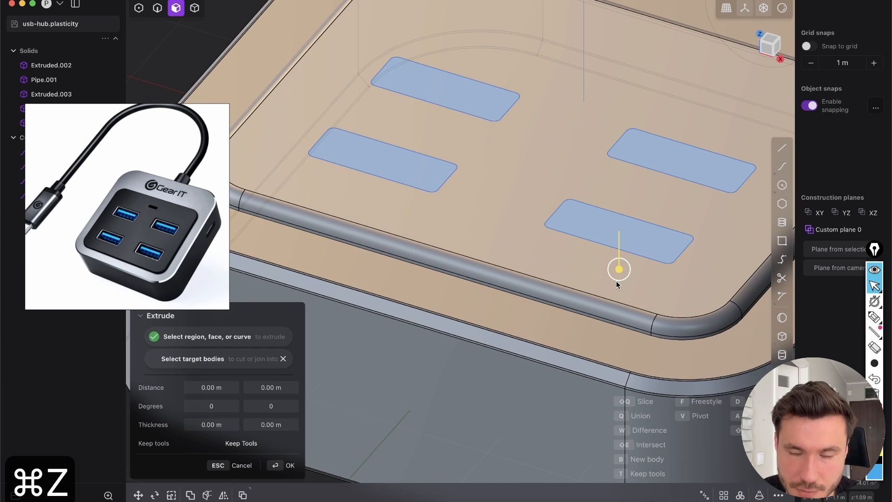
Try a deeper extrusion of the four port regions, about 1.1 m down into the hub
left_click_drag(619, 269, 619, 356)
middle_click_drag(614, 218, 516, 168)
left_click_drag(616, 330, 616, 337)
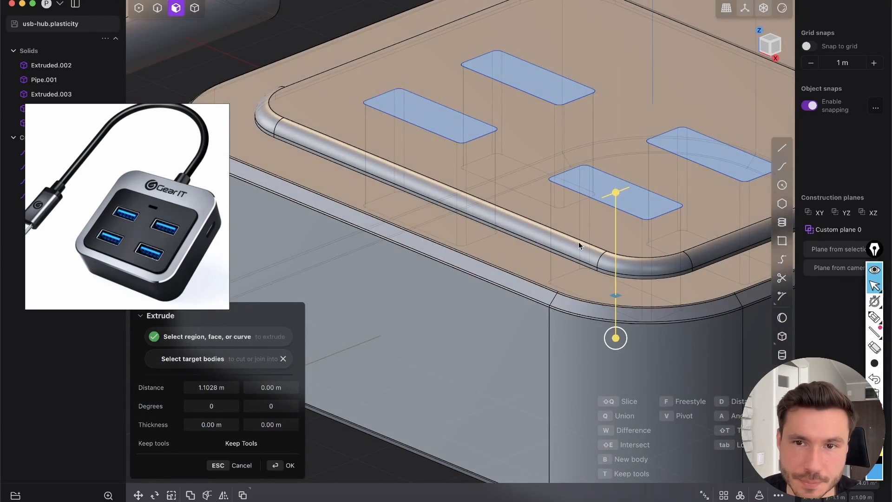
scroll(534, 156, "down", 3)
middle_click_drag(533, 156, 517, 196)
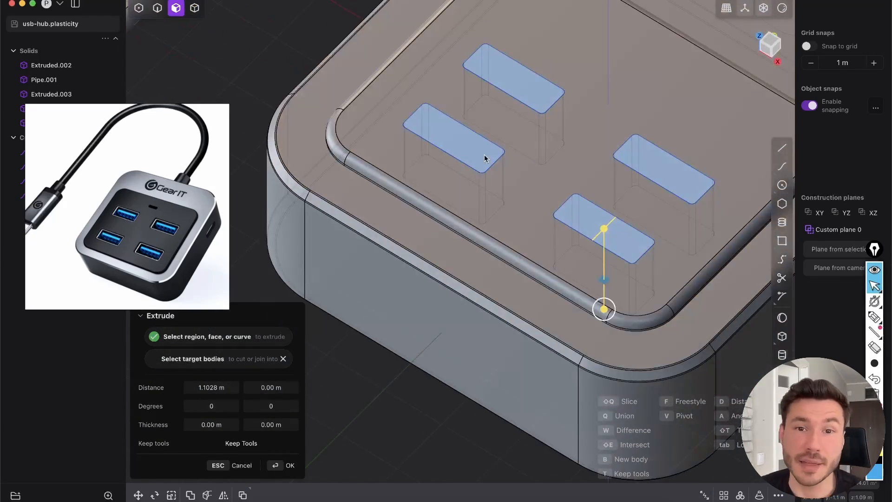
left_click(290, 465)
Inspect the hub with the edge display off and on, and undo the deeper extrusion of the port regions
scroll(454, 234, "down", 5)
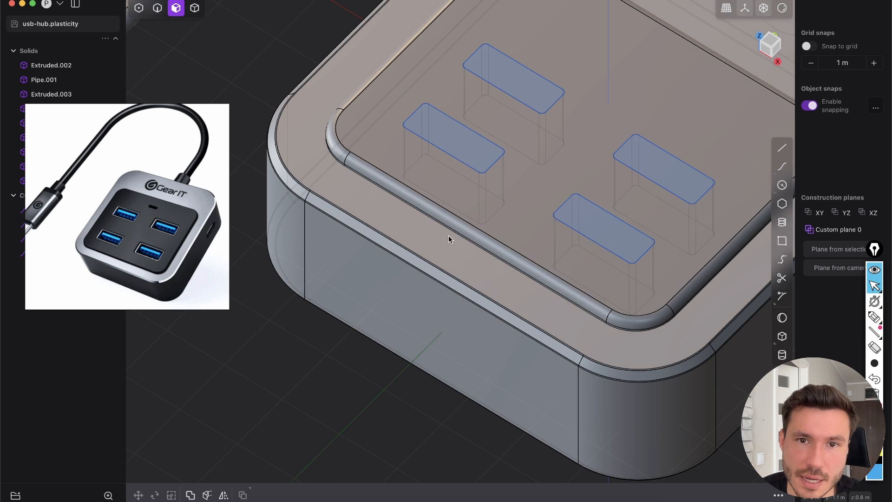
middle_click_drag(453, 234, 518, 202)
key("shift+e")
middle_click_drag(509, 236, 505, 189)
scroll(505, 189, "up", 3)
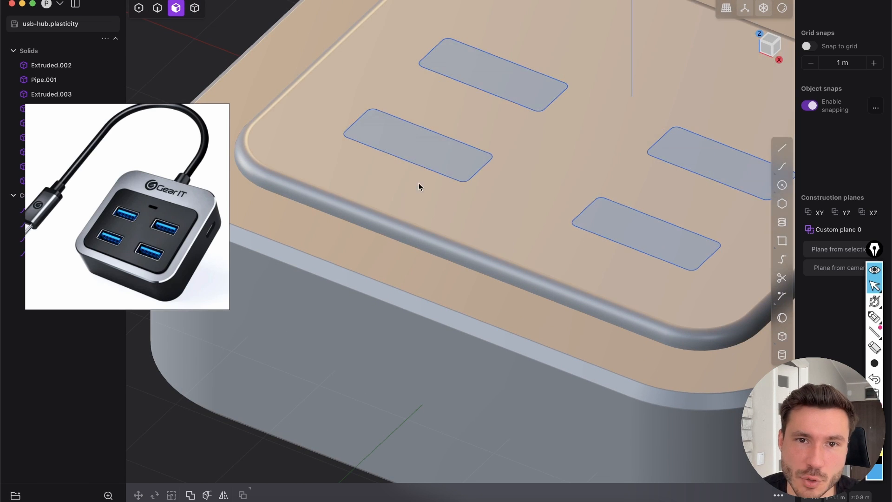
key("shift+e")
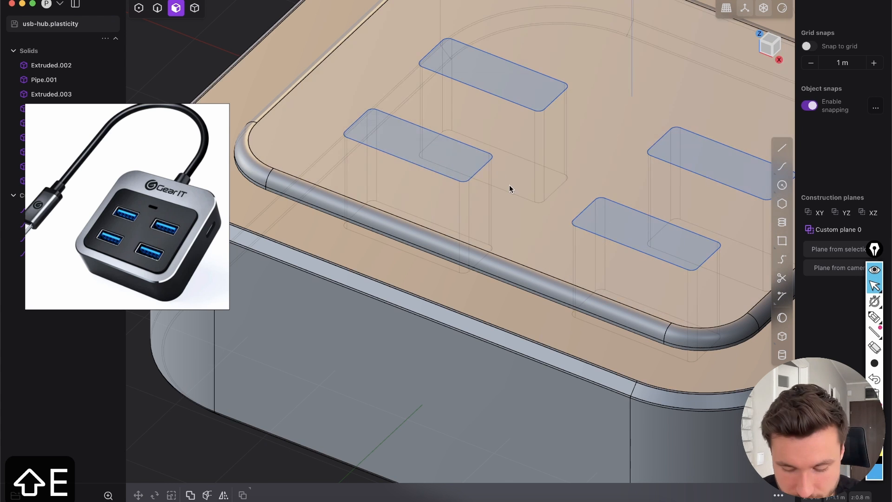
key("super+z")
key("super+z")
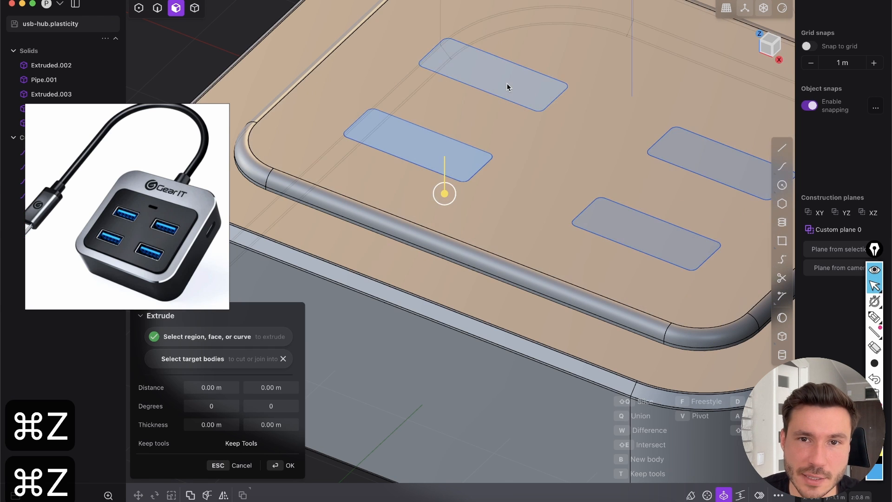
Extrude the four rounded port regions about 1.069 m down into the hub
left_click(699, 157)
left_click(661, 229)
middle_click_drag(665, 299, 608, 256)
left_click_drag(616, 274, 615, 379)
scroll(486, 222, "down", 5)
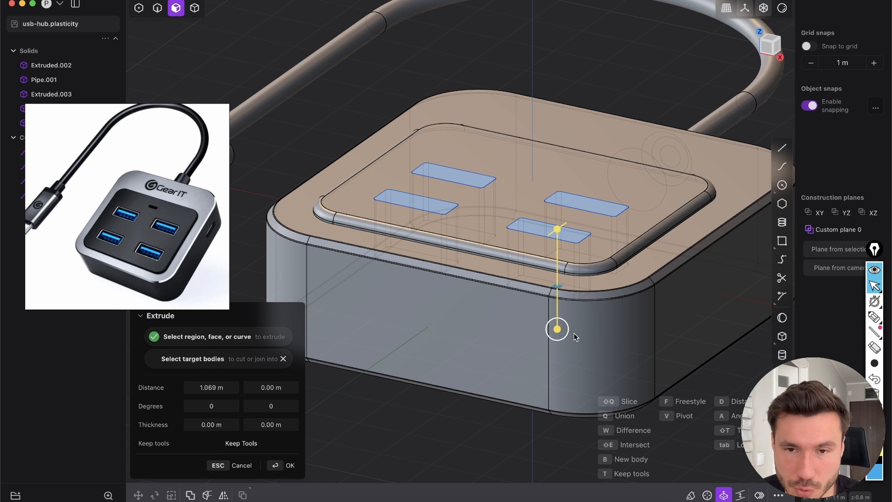
Try the union operation for the port extrusion and inspect the four preview blocks
key("q")
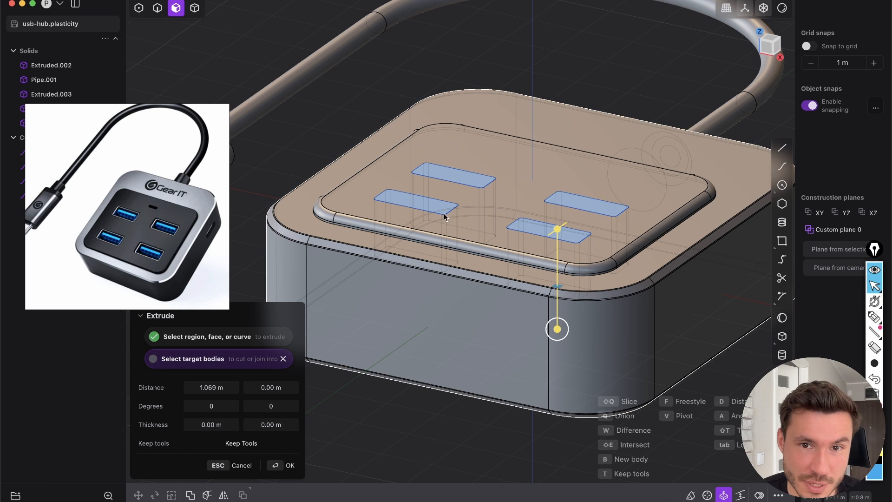
middle_click_drag(445, 215, 415, 246)
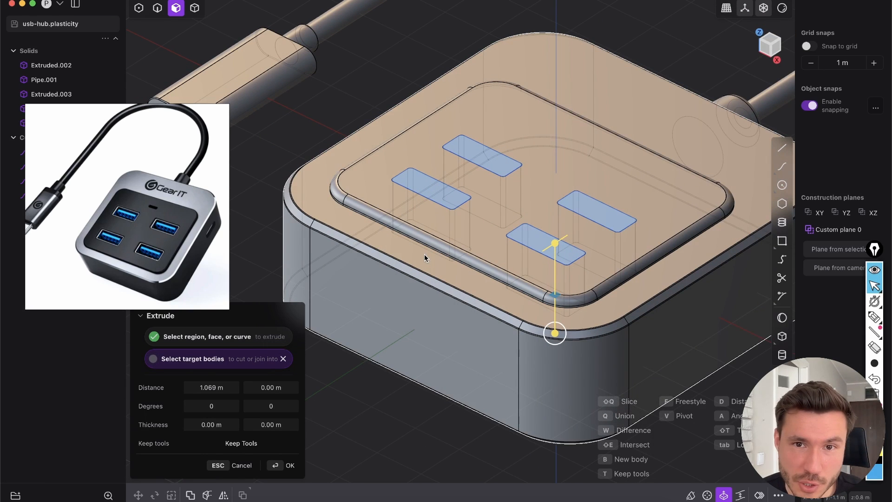
middle_click_drag(425, 255, 408, 263)
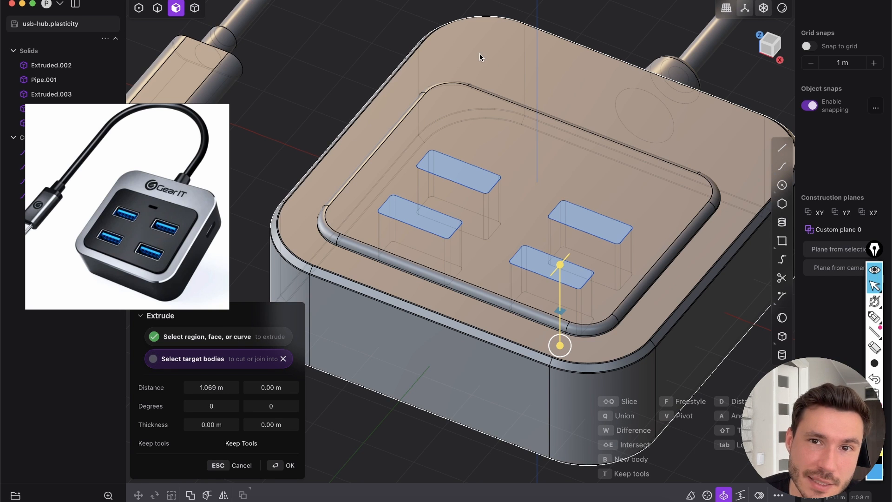
middle_click_drag(491, 109, 498, 96)
scroll(428, 179, "up", 5)
mouse_move(418, 179)
middle_mouse_down()
mouse_move(353, 150)
mouse_move(417, 191)
middle_mouse_up()
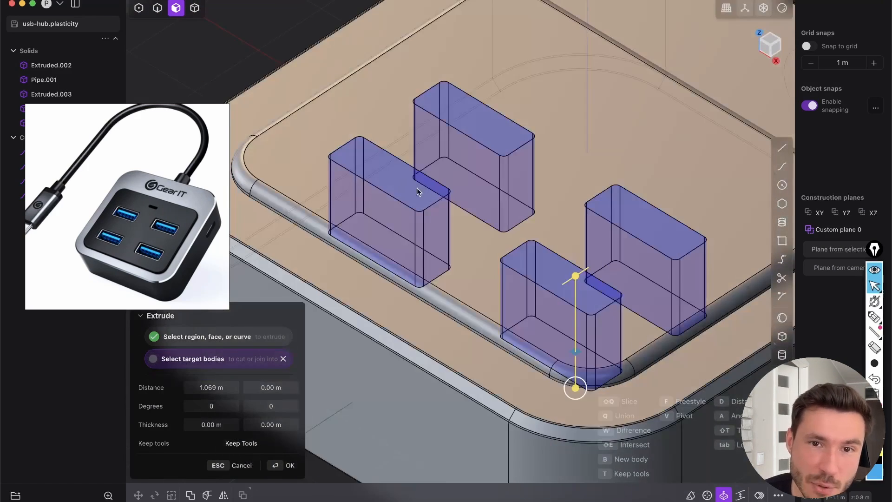
middle_click_drag(384, 231, 414, 229, "shift")
scroll(475, 236, "down", 2)
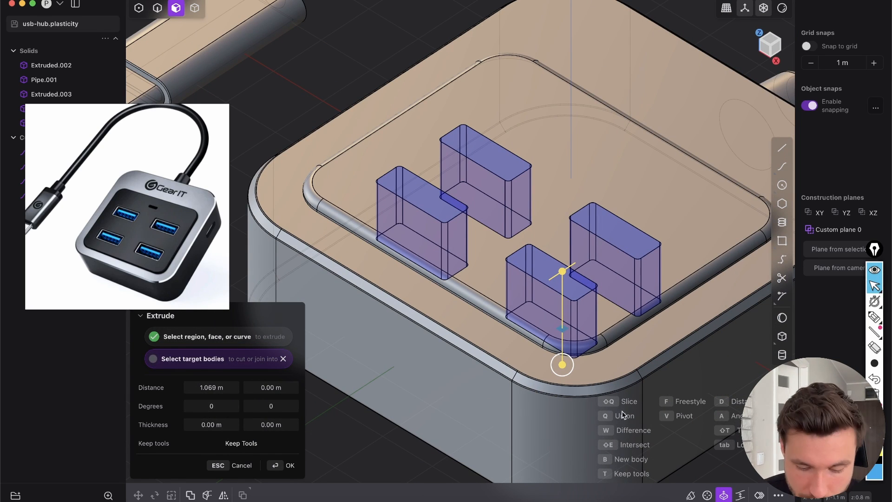
Switch the port extrusion to difference and cut the four pockets into the hub
key("w")
middle_click_drag(404, 235, 306, 486)
middle_click_drag(368, 342, 406, 295)
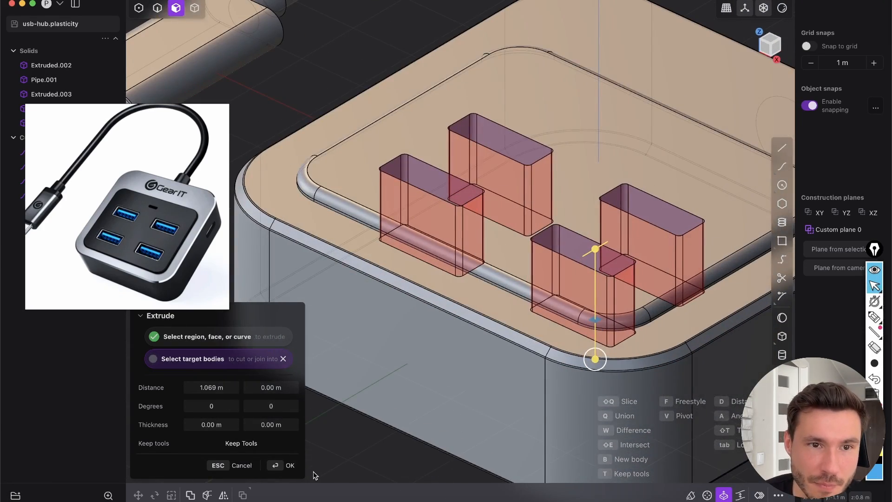
left_click(289, 466)
Examine the four cut port pockets and the hollow tip of the cable's USB-C plug
middle_click_drag(344, 402, 446, 300)
scroll(393, 346, "up", 5)
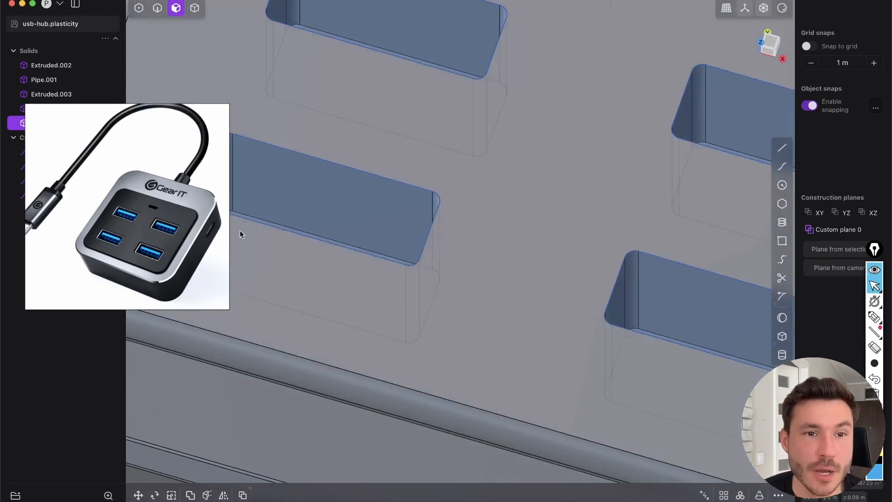
scroll(276, 201, "down", 5)
middle_click_drag(276, 202, 406, 116, "shift")
scroll(621, 258, "down", 5)
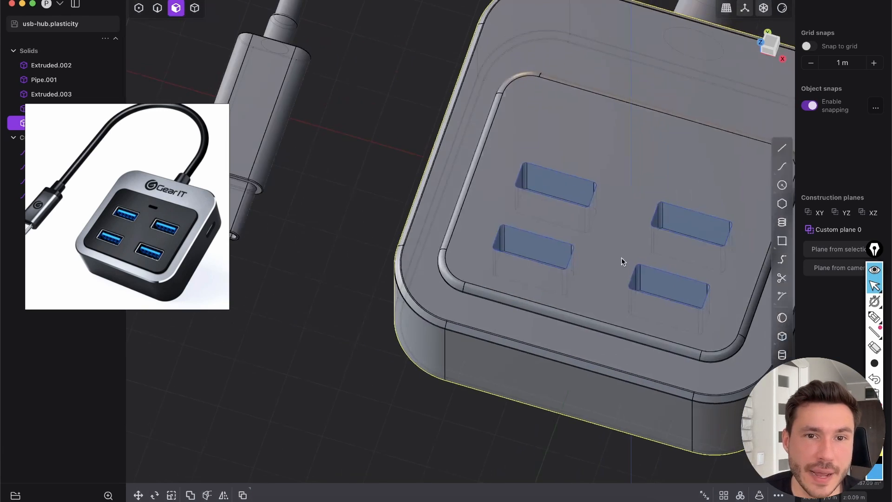
middle_click_drag(261, 213, 389, 183, "shift")
scroll(389, 183, "up", 8)
middle_click_drag(520, 153, 541, 147)
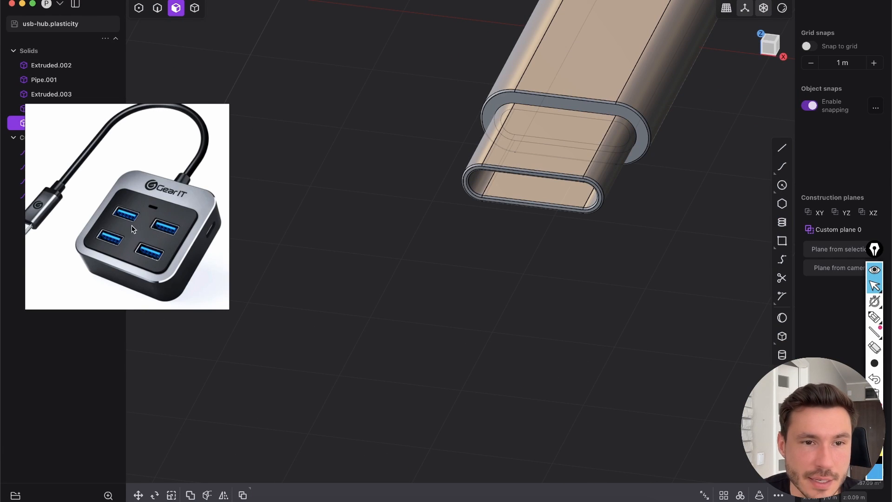
Compare the ports in the reference image up close with the plug tip and the pockets in the model
scroll(148, 223, "up", 10)
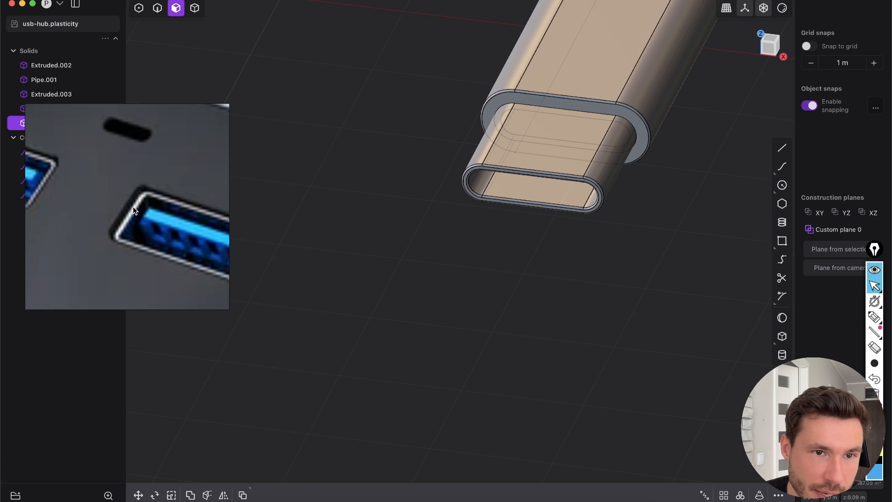
scroll(135, 208, "down", 10)
scroll(635, 173, "up", 8)
scroll(471, 172, "down", 6)
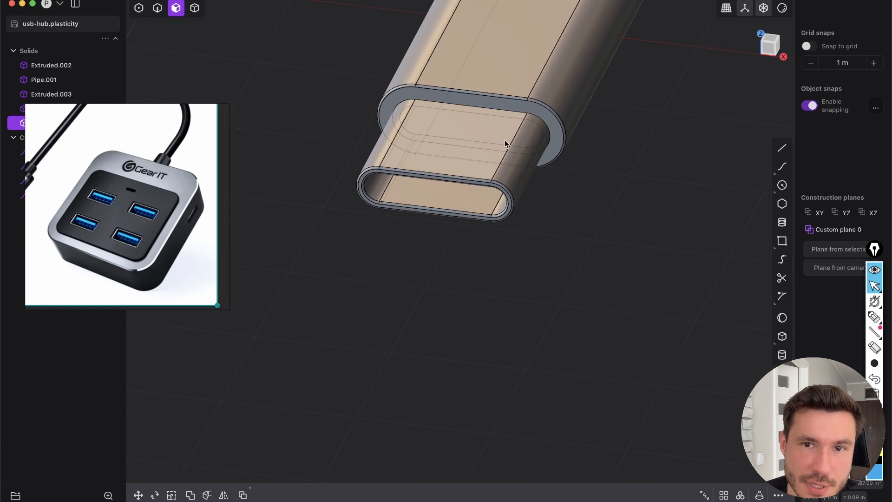
scroll(570, 210, "down", 7)
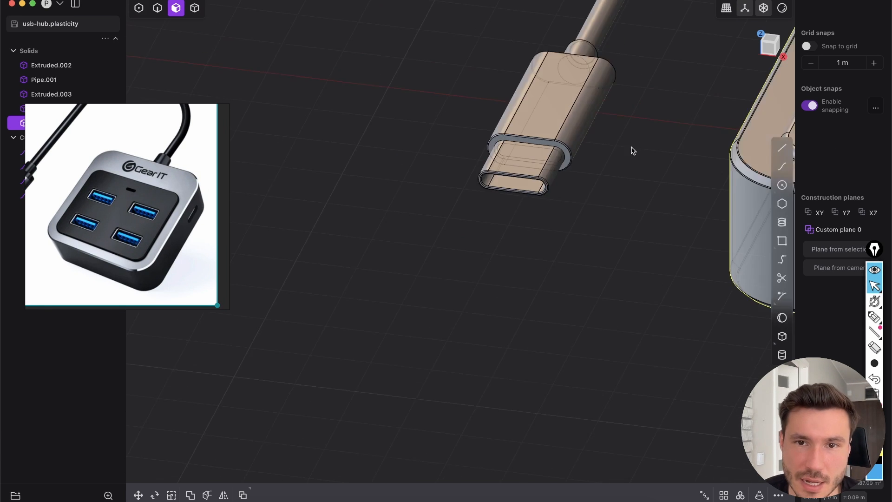
middle_click_drag(632, 150, 284, 185, "shift")
middle_click_drag(536, 166, 395, 178, "shift")
scroll(395, 178, "up", 3)
scroll(376, 188, "up", 3)
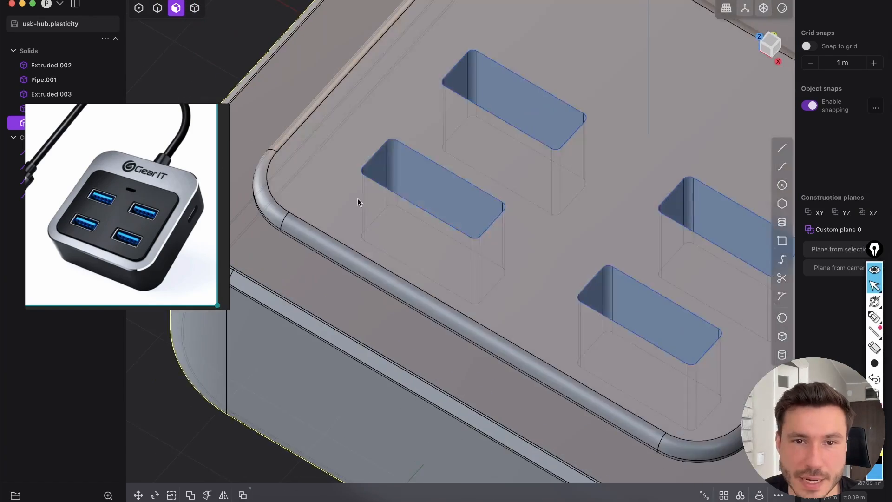
Delete the rounded rectangle curves left around the four port pockets
scroll(364, 186, "down", 4)
middle_click_drag(419, 127, 669, 235, "shift")
middle_click_drag(297, 103, 409, 200)
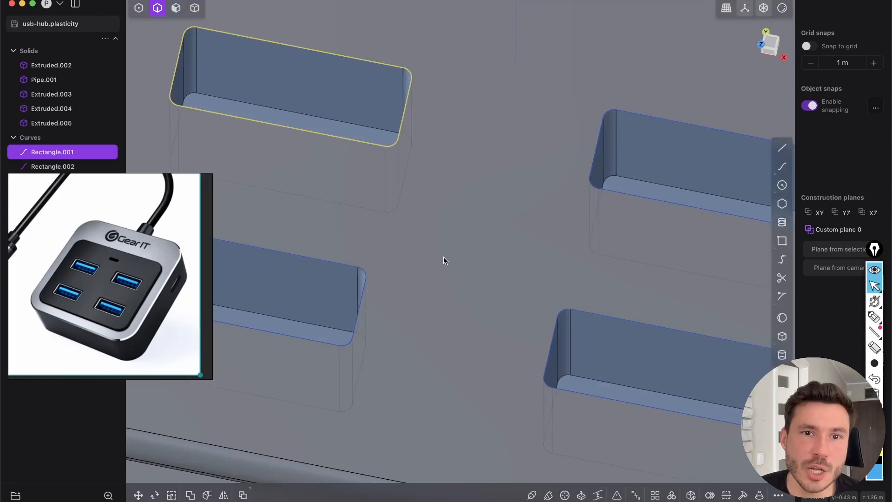
scroll(383, 209, "down", 3)
left_click(386, 209)
key("b")
middle_click_drag(385, 209, 422, 247)
middle_click_drag(398, 152, 386, 87)
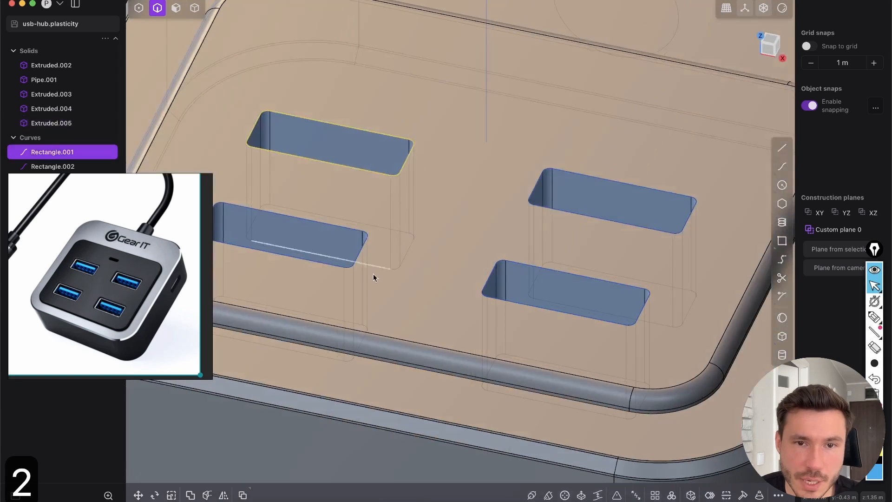
key("2")
left_click(362, 255)
left_click(519, 266)
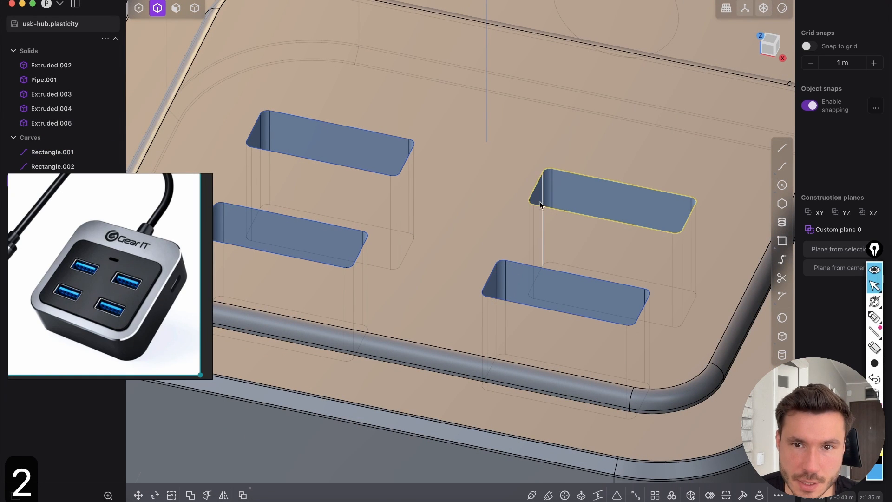
left_click(352, 124, "shift")
left_click(346, 224, "shift")
key("x")
Select the floor faces of all four port pockets in face selection mode
middle_click_drag(386, 182, 467, 312)
key("3")
middle_click_drag(449, 182, 442, 241)
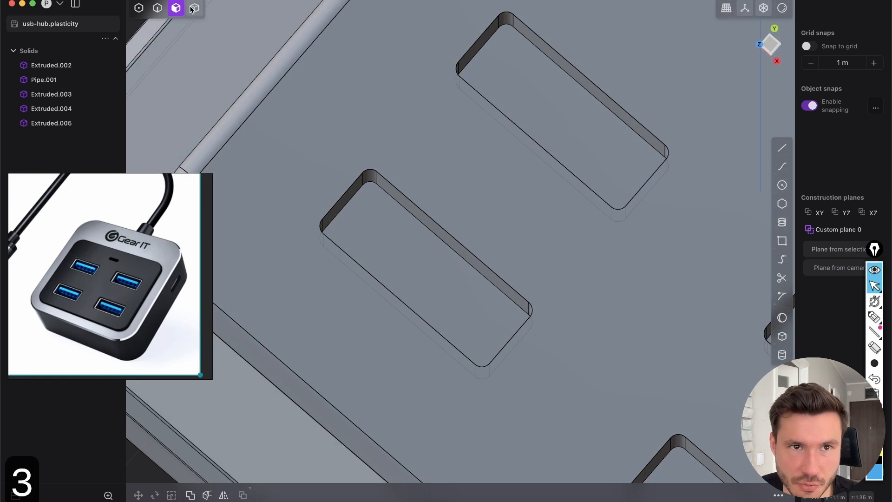
left_click(423, 276)
left_click(548, 116, "shift")
scroll(551, 182, "down", 5)
scroll(552, 184, "down", 3)
left_click(589, 247, "shift")
left_click(501, 301, "shift")
Examine the USB-C plug and the thin wall of its hollow tip beside the hub
scroll(378, 283, "down", 5)
scroll(325, 214, "up", 8)
middle_click_drag(364, 188, 428, 202)
scroll(454, 182, "down", 6)
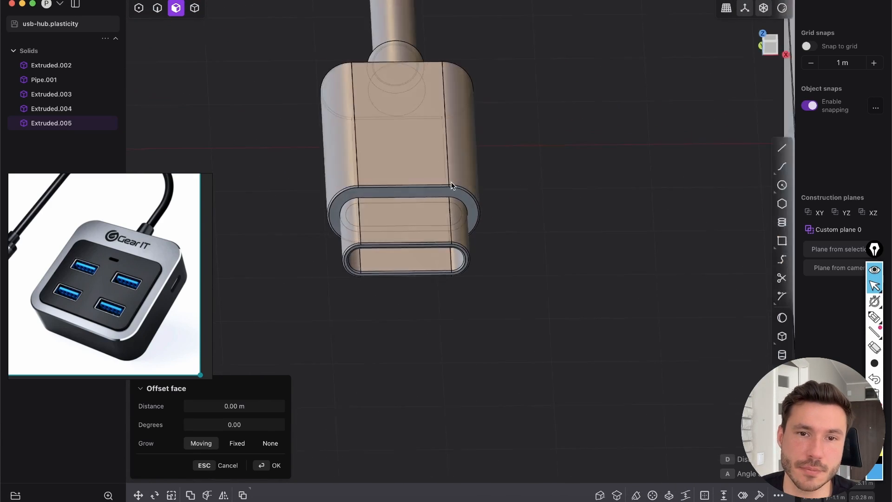
scroll(645, 116, "up", 8)
scroll(703, 142, "down", 5)
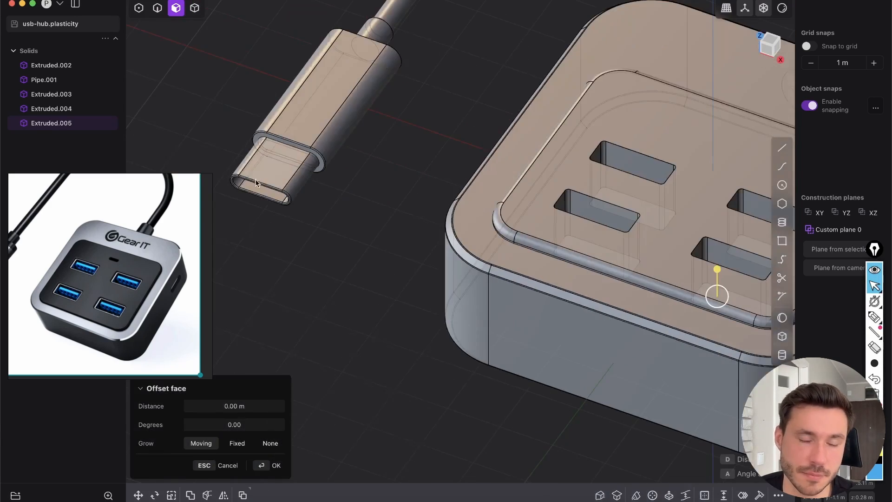
scroll(448, 183, "up", 8)
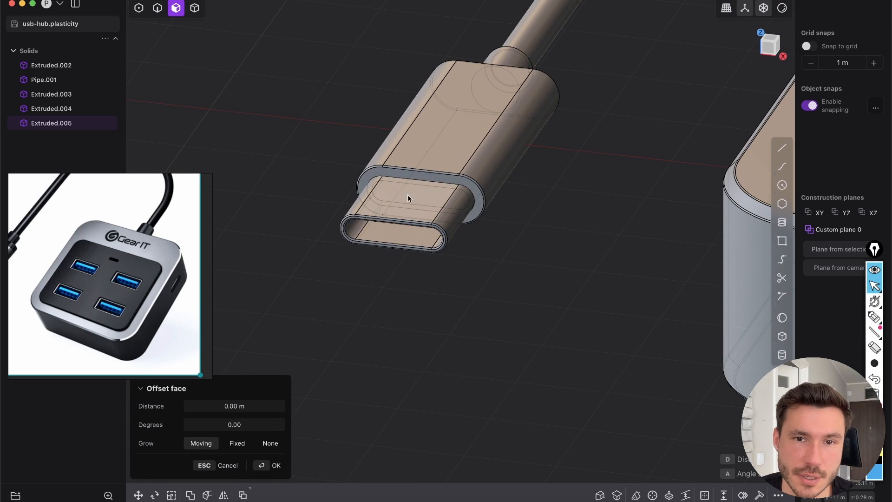
scroll(512, 205, "down", 6)
Offset the outlines of the four pocket floor faces slightly inward, working in the top view
left_click_drag(720, 175, 476, 163, "shift")
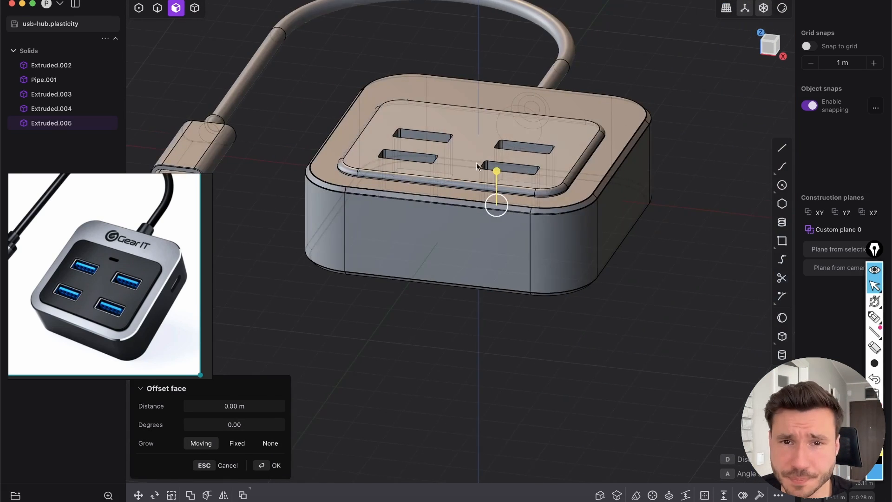
middle_click_drag(476, 163, 434, 164)
scroll(434, 165, "up", 6)
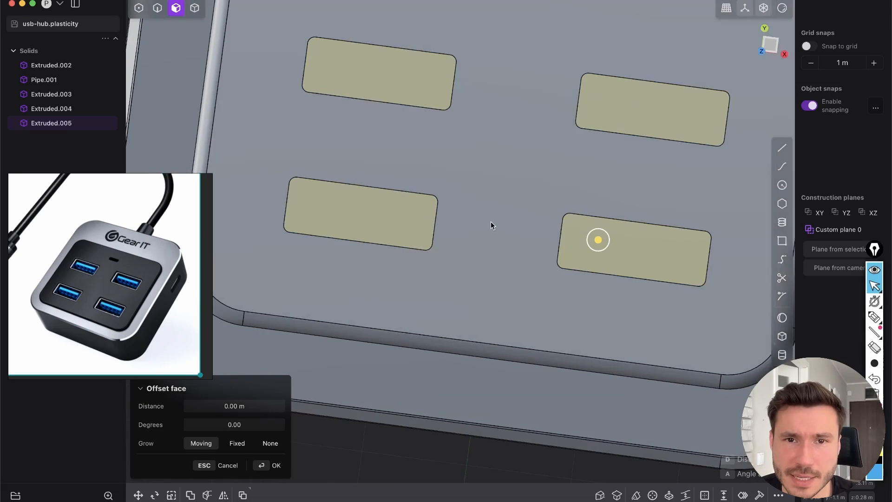
left_click(770, 48)
key("o")
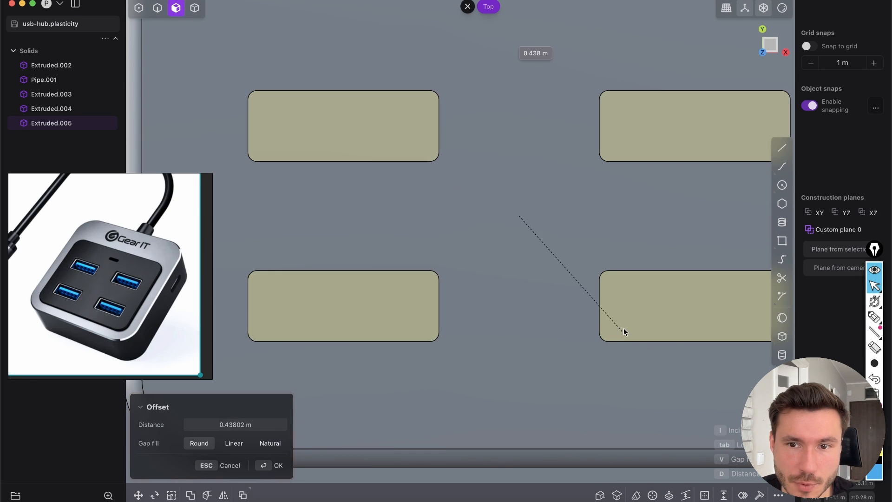
key("Escape")
middle_click_drag(676, 266, 547, 228, "shift")
scroll(545, 239, "up", 4)
scroll(511, 311, "up", 3)
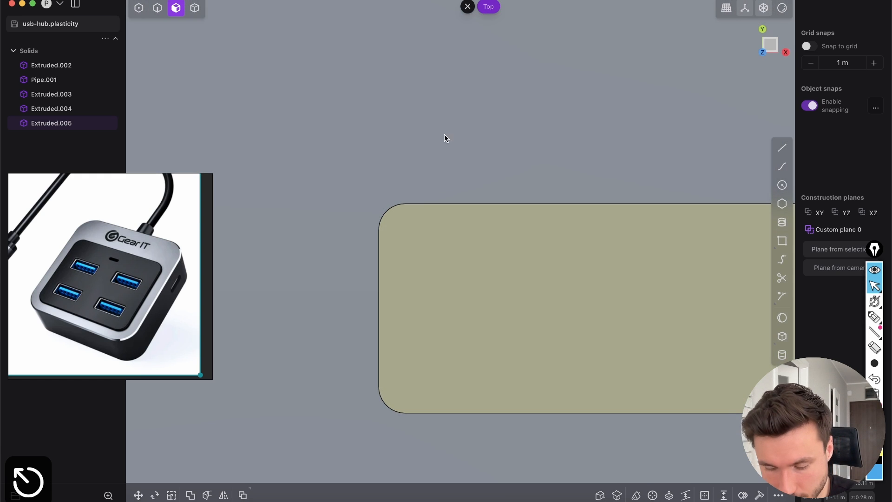
key("o")
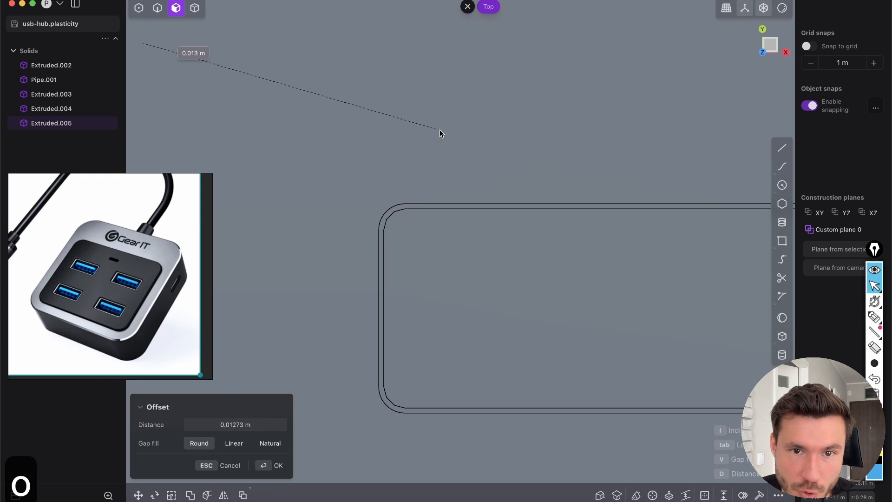
left_click(431, 180)
Offset the inner floor faces of the four ports inward a second time with round gap fill
scroll(431, 180, "down", 8)
middle_click_drag(495, 123, 538, 177, "shift")
scroll(369, 249, "up", 7)
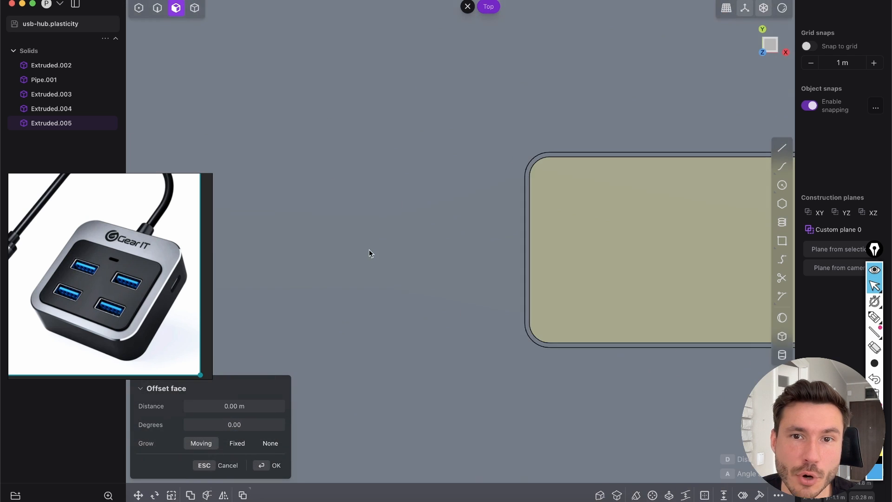
middle_click_drag(369, 249, 295, 242, "shift")
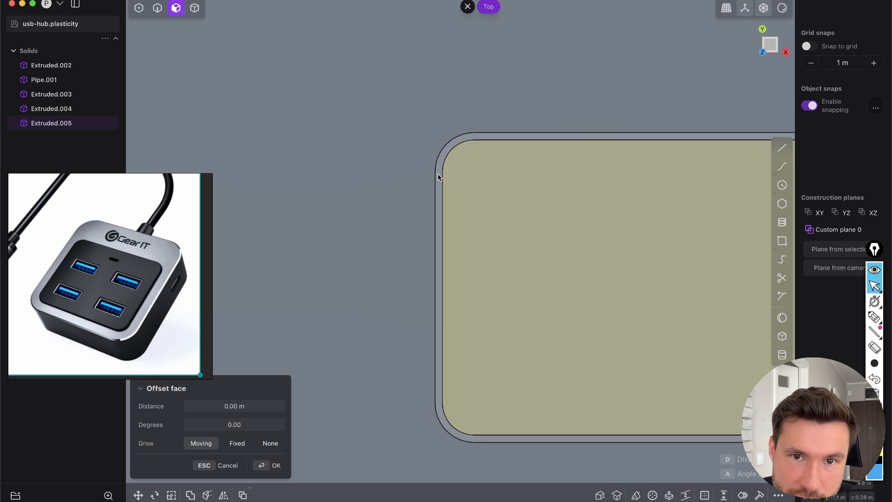
scroll(438, 171, "up", 3)
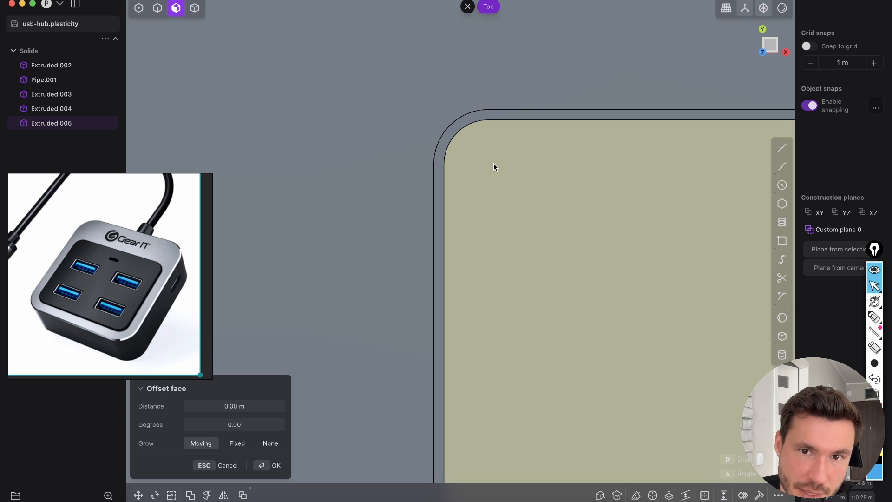
scroll(462, 168, "up", 2)
key("o")
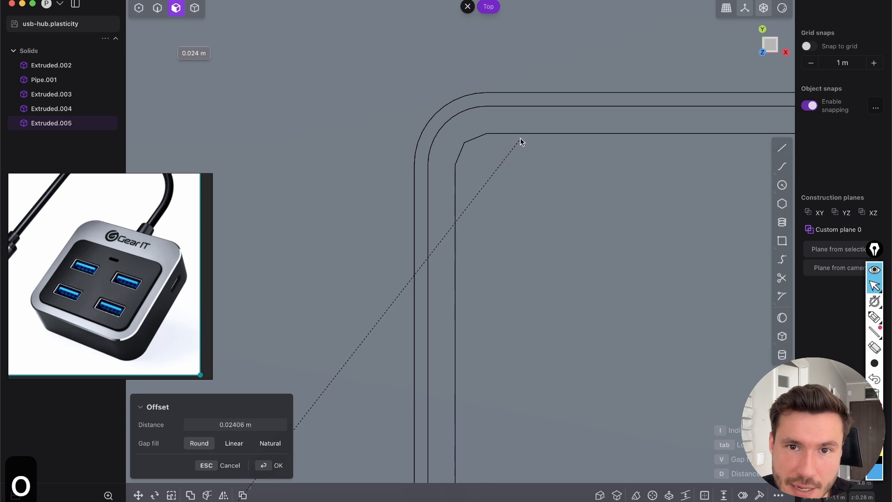
left_click(524, 138)
scroll(428, 251, "down", 10)
middle_click_drag(401, 207, 592, 237)
middle_click_drag(358, 318, 421, 183)
scroll(421, 183, "up", 2)
scroll(414, 235, "up", 3)
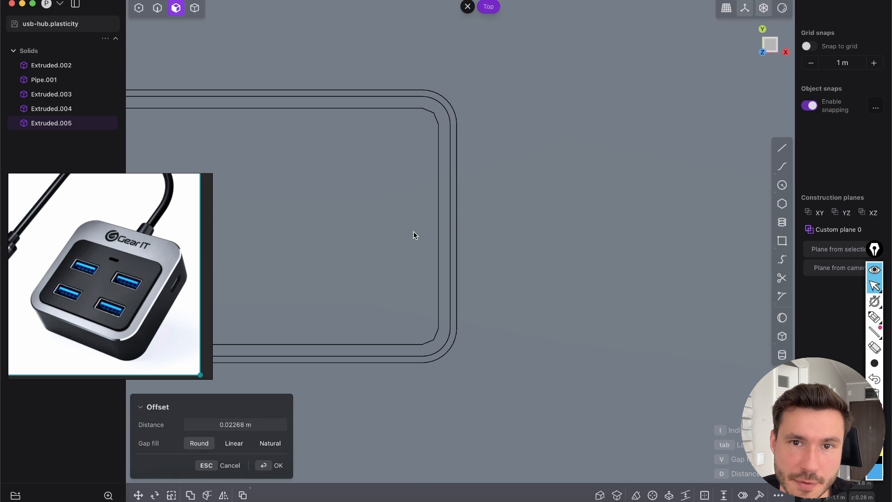
left_click(269, 467)
Select the narrow ring faces between the two inner outlines on the port pocket floors
scroll(407, 239, "down", 8)
middle_click_drag(422, 237, 403, 188)
scroll(407, 191, "up", 6)
middle_click_drag(408, 285, 473, 354)
scroll(474, 155, "up", 2)
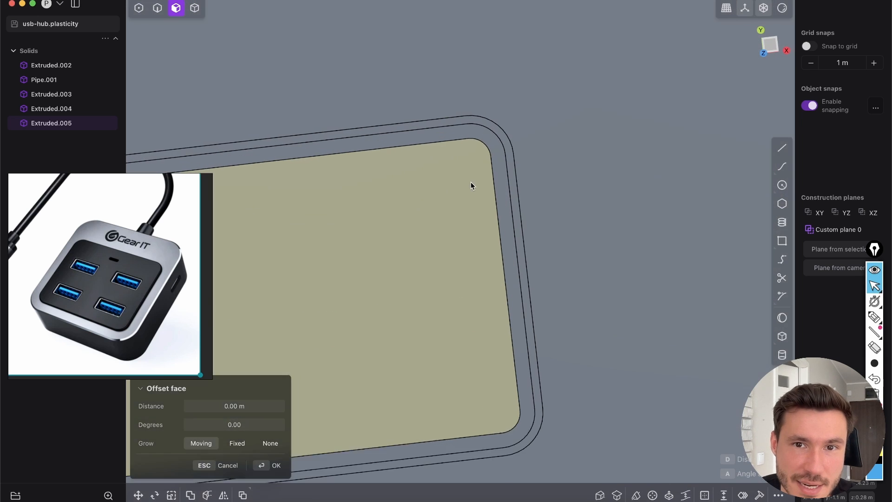
scroll(520, 159, "down", 5)
scroll(458, 160, "down", 3)
scroll(534, 135, "up", 4)
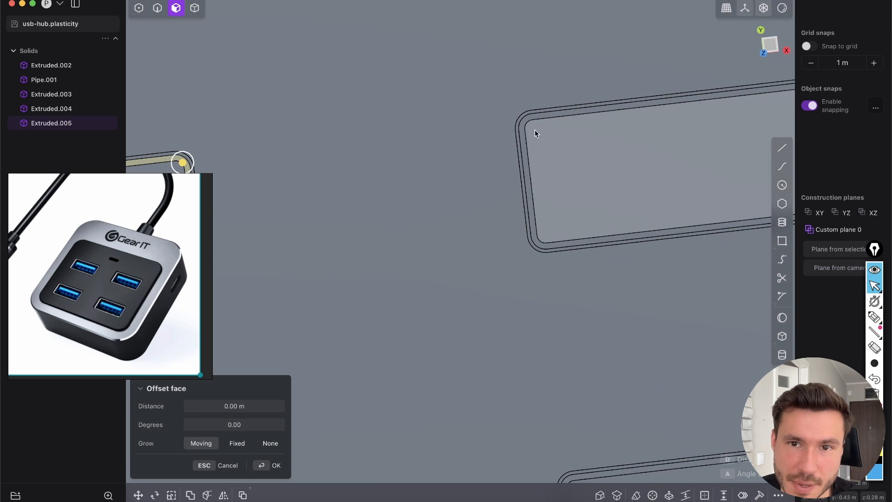
Try to raise the narrow ring faces of the four ports by about 1.56 m with Offset face
middle_click_drag(525, 132, 508, 117)
middle_click_drag(489, 60, 464, 234)
key("Escape")
key("o")
left_click_drag(464, 235, 446, 186)
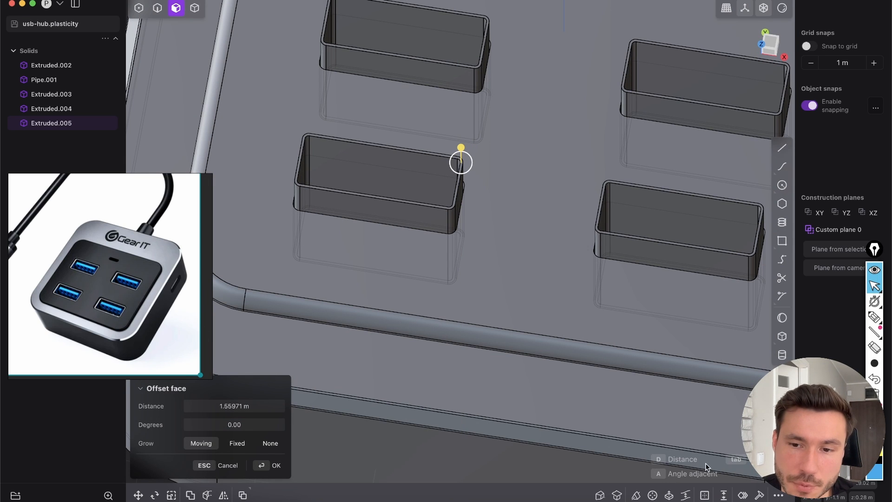
key("Escape")
middle_click_drag(469, 211, 466, 203)
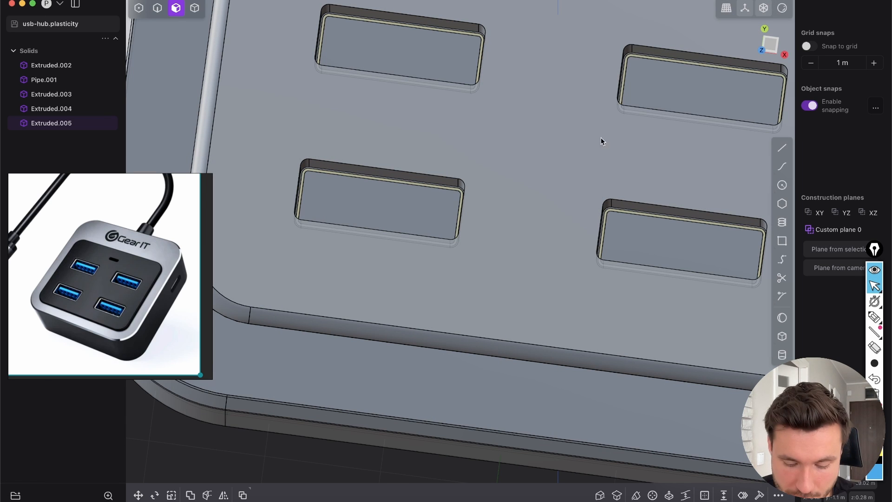
Extrude the narrow ring faces of the four ports about 1.034 m upward as new bodies to form the port rims
key("e")
middle_click_drag(488, 231, 431, 276)
left_click_drag(435, 312, 462, 190)
middle_click_drag(461, 186, 449, 268)
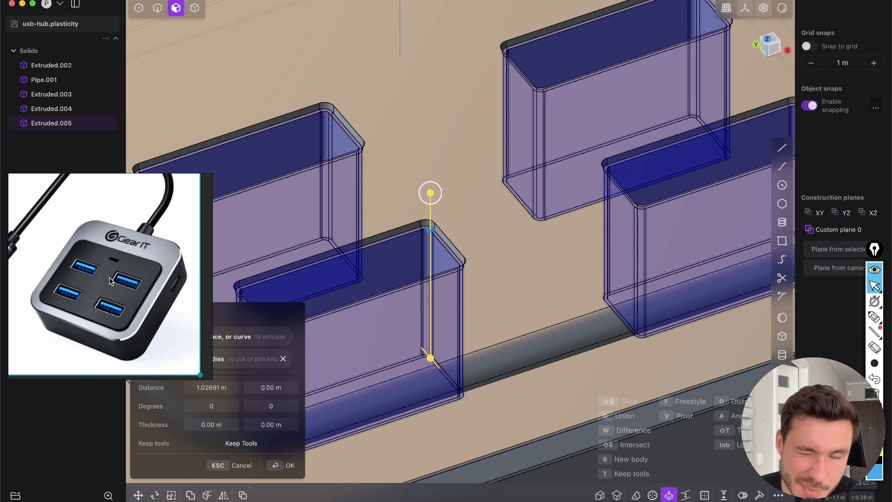
middle_click_drag(455, 285, 477, 145)
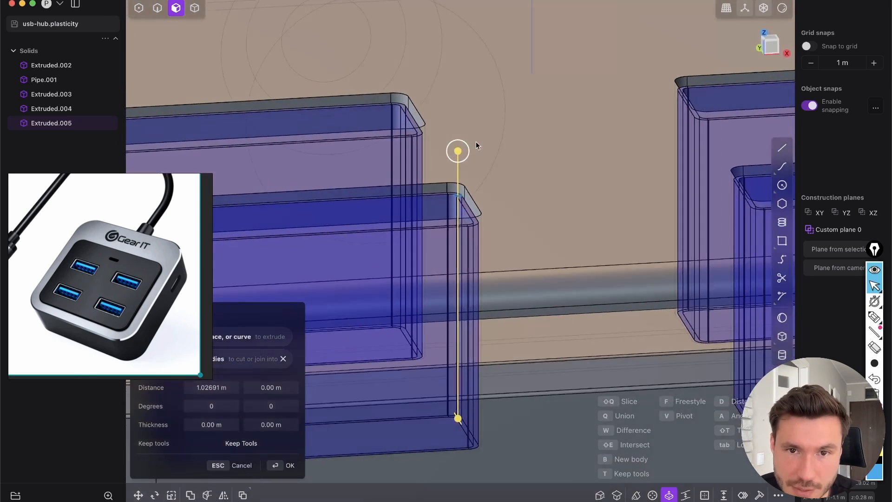
left_click_drag(460, 153, 460, 152)
middle_click_drag(517, 224, 552, 296)
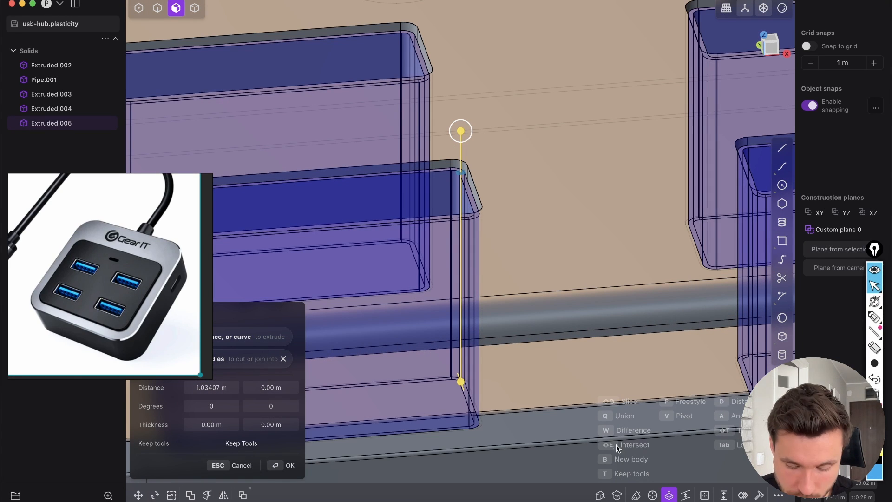
key("b")
middle_click_drag(548, 207, 453, 315)
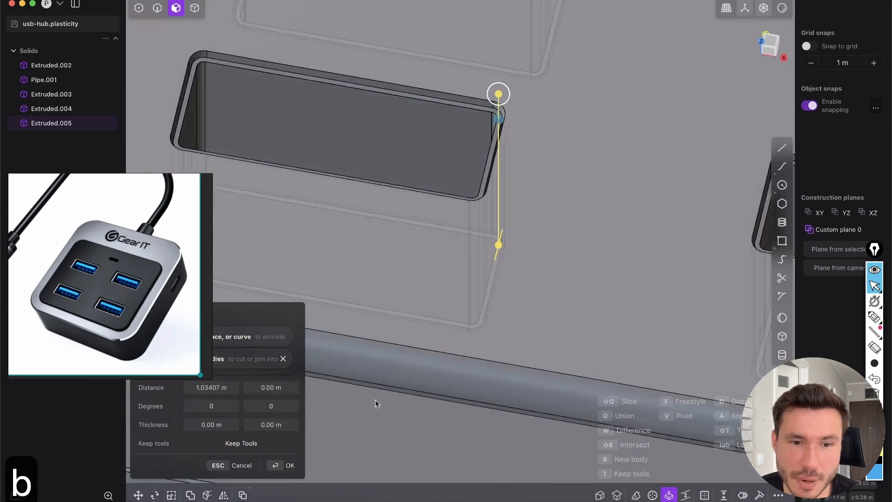
left_click(288, 465)
scroll(453, 279, "down", 5)
left_click(542, 205)
middle_click_drag(516, 291, 520, 314, "shift")
scroll(553, 204, "down", 2)
scroll(559, 168, "down", 5)
key("Escape")
left_click(194, 7)
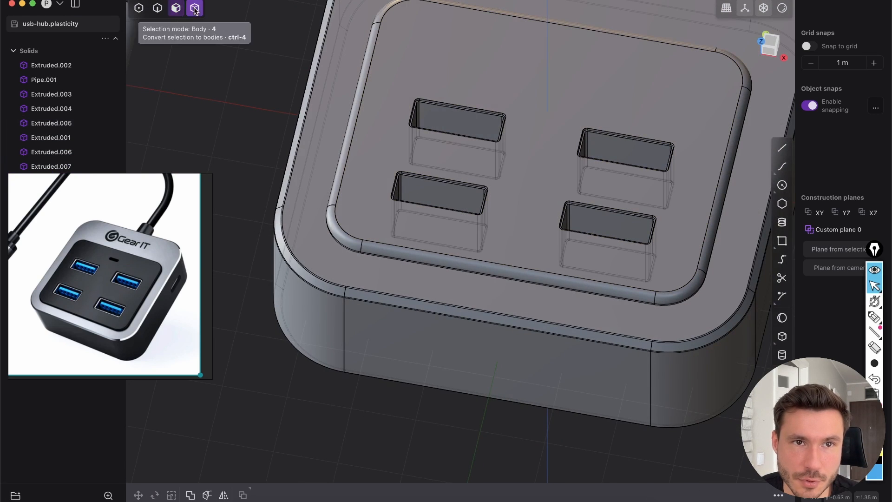
Fillet the upper opening edges of the four port pockets in the port panel
scroll(460, 135, "up", 5)
middle_click_drag(458, 268, 523, 191)
key("shift+e")
key("shift+e")
scroll(522, 191, "up", 10)
key("2")
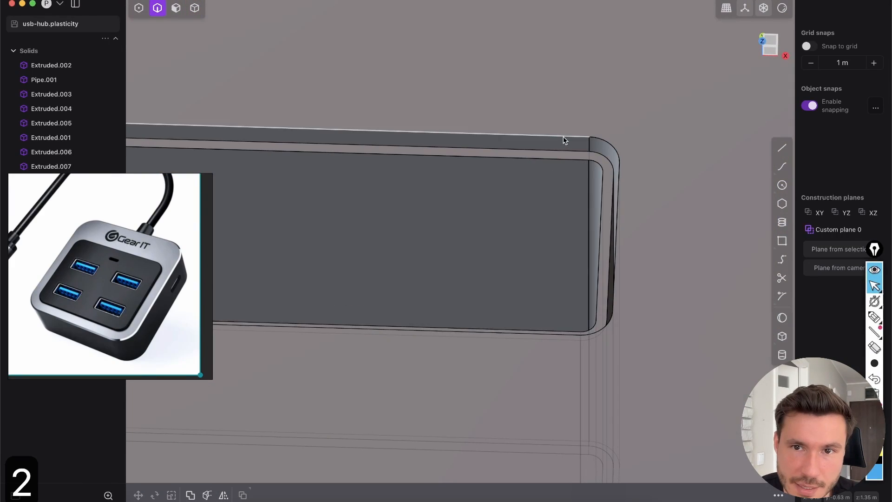
left_click(564, 137)
scroll(617, 117, "down", 6)
middle_click_drag(544, 297, 496, 213, "shift")
scroll(496, 213, "up", 5)
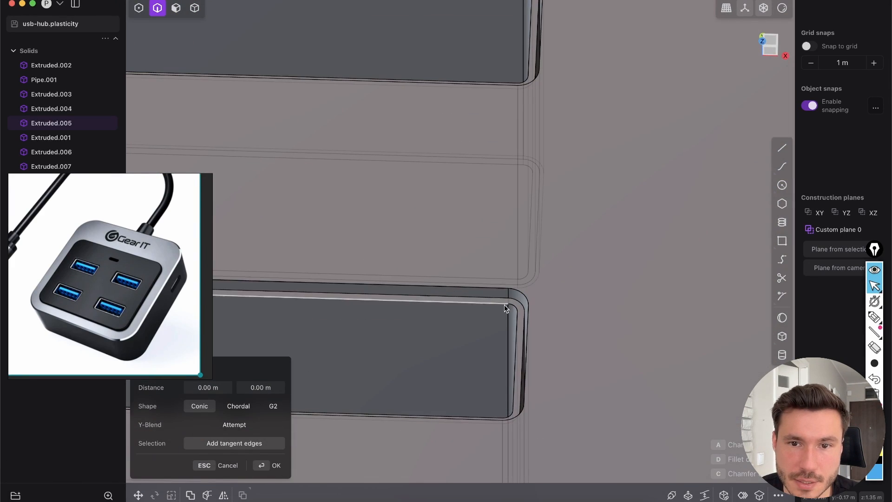
middle_click_drag(504, 304, 575, 292)
middle_click_drag(514, 311, 546, 186)
scroll(551, 199, "up", 3)
scroll(546, 187, "up", 5)
left_click_drag(506, 192, 479, 208)
middle_click_drag(481, 200, 574, 79)
scroll(517, 100, "down", 5)
key("Return")
Fillet the top edges of the thin port rims by about 0.0044 m
key("shift+e")
scroll(502, 176, "down", 5)
middle_click_drag(546, 123, 398, 207)
scroll(497, 181, "up", 5)
key("shift+e")
scroll(517, 141, "up", 5)
key("2")
left_click(500, 148)
key("b")
scroll(533, 134, "down", 5)
middle_click_drag(651, 111, 478, 153, "shift")
scroll(483, 116, "up", 4)
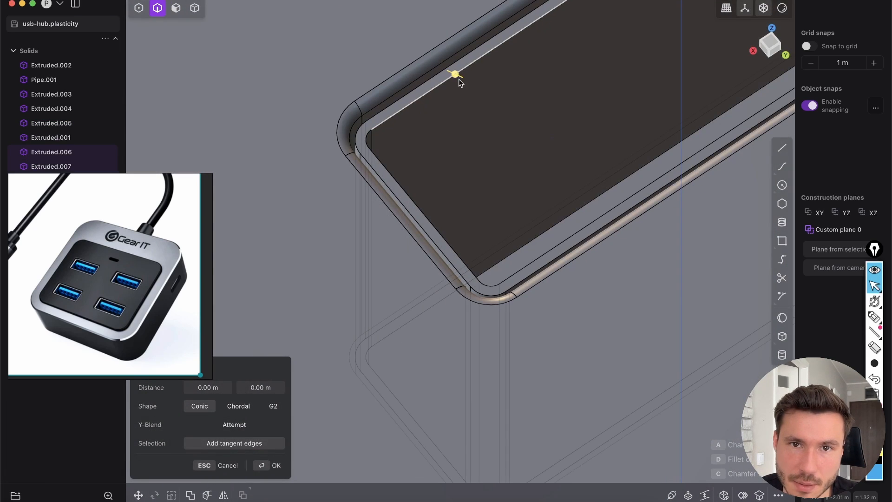
scroll(578, 223, "down", 5)
scroll(482, 263, "up", 6)
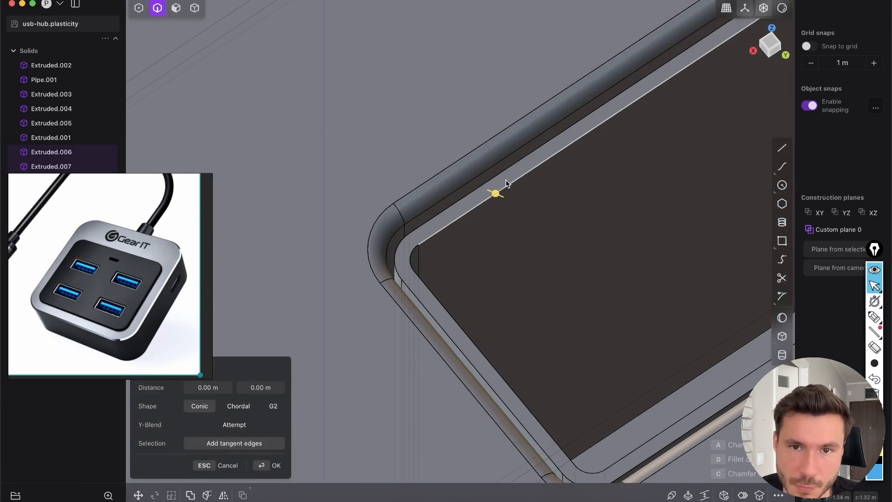
scroll(632, 100, "down", 5)
scroll(478, 169, "up", 7)
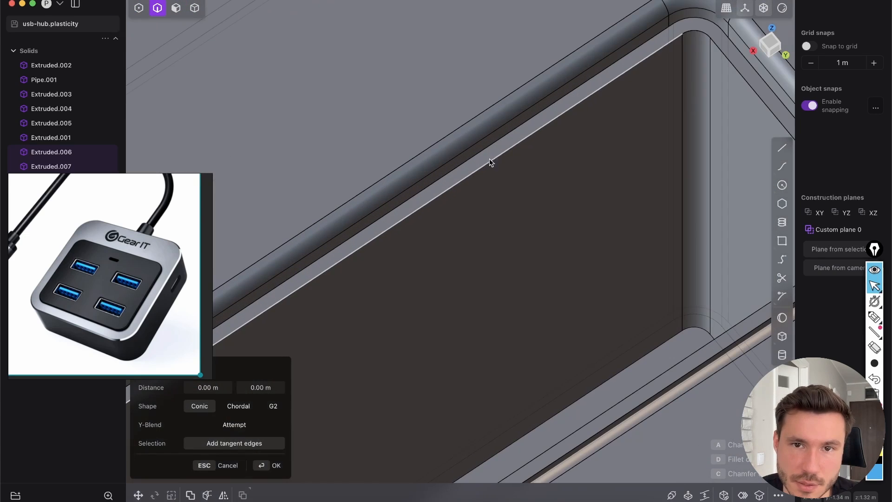
left_click_drag(512, 132, 510, 128)
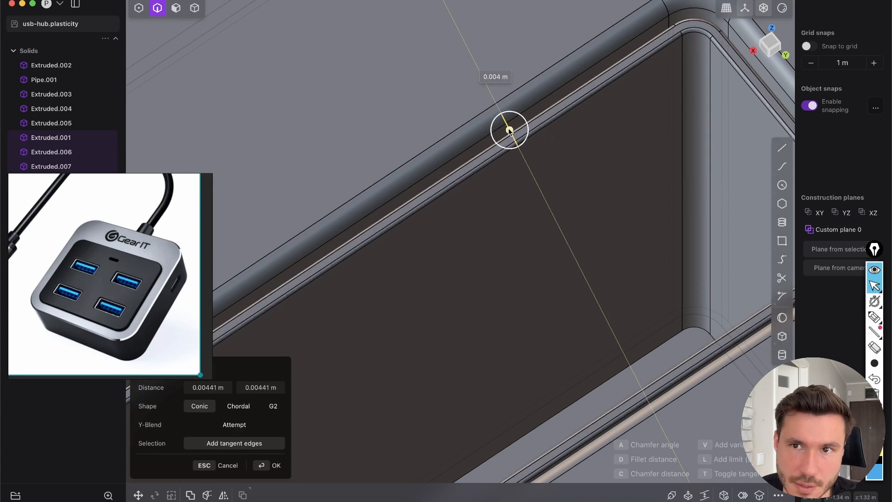
scroll(553, 162, "down", 5)
right_click(677, 52)
Examine the filleted ports and the whole hub without edge lines and compare them with the reference image
key("shift+e")
scroll(671, 73, "down", 3)
scroll(454, 223, "down", 3)
key("Escape")
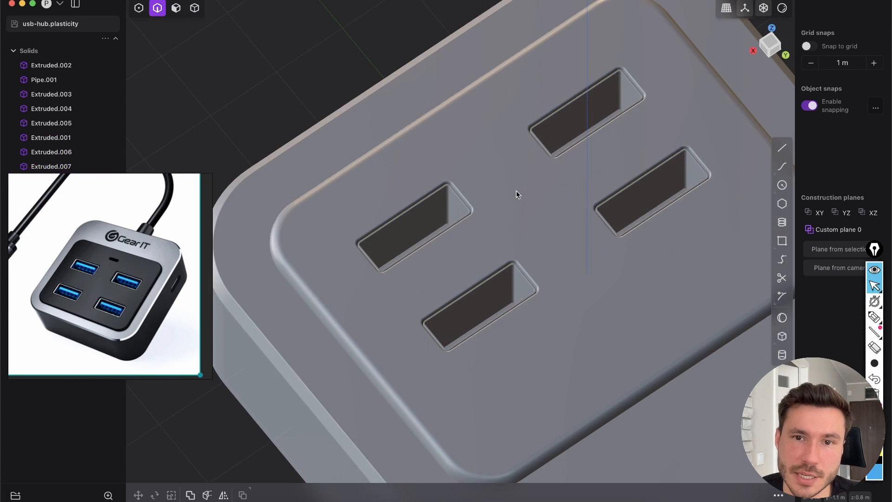
scroll(503, 166, "down", 5)
middle_click_drag(537, 324, 495, 314)
key("shift+e")
scroll(487, 295, "up", 5)
scroll(487, 283, "down", 7)
middle_click_drag(488, 283, 463, 307)
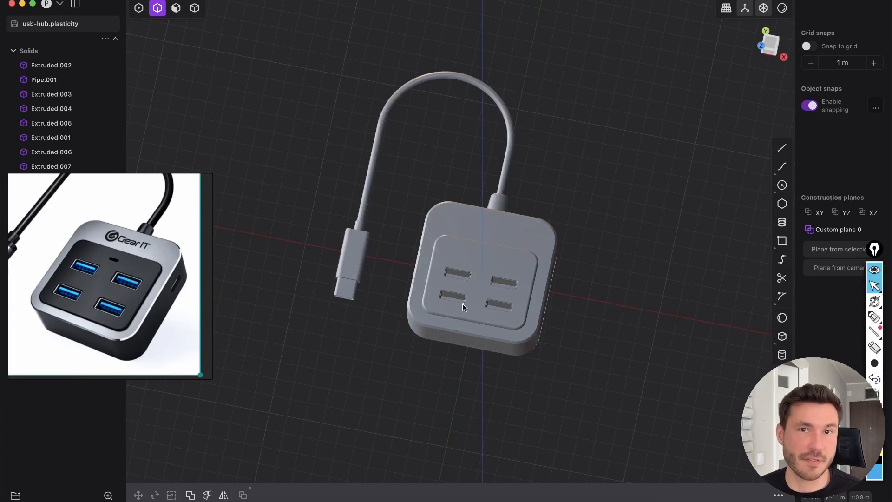
scroll(409, 298, "up", 5)
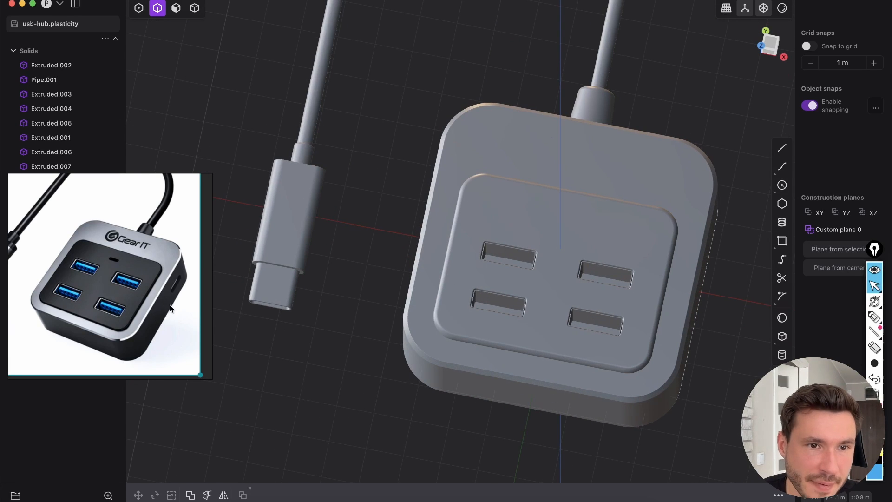
scroll(494, 288, "up", 6)
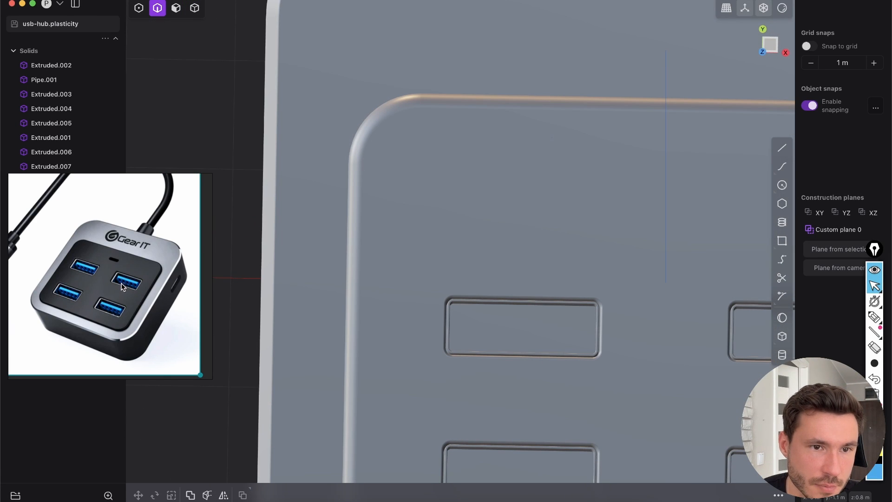
Draw a centre rectangle about 1.25 m by 0.16 m in the upper-left port in top view and move it about 0.09 m in Y
scroll(499, 293, "up", 3)
middle_click_drag(499, 292, 454, 245, "shift")
left_click(768, 48)
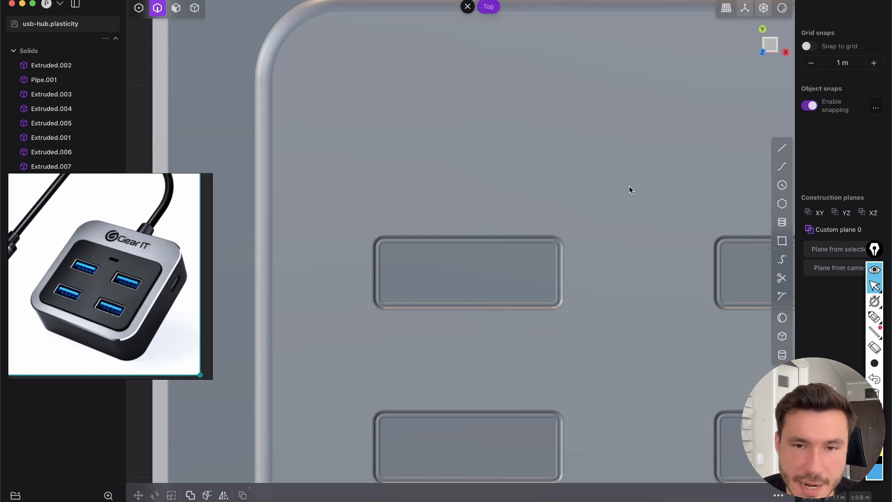
scroll(518, 224, "up", 4)
key("shift+e")
scroll(508, 196, "up", 1)
middle_click_drag(570, 149, 535, 173, "shift")
scroll(535, 173, "up", 3)
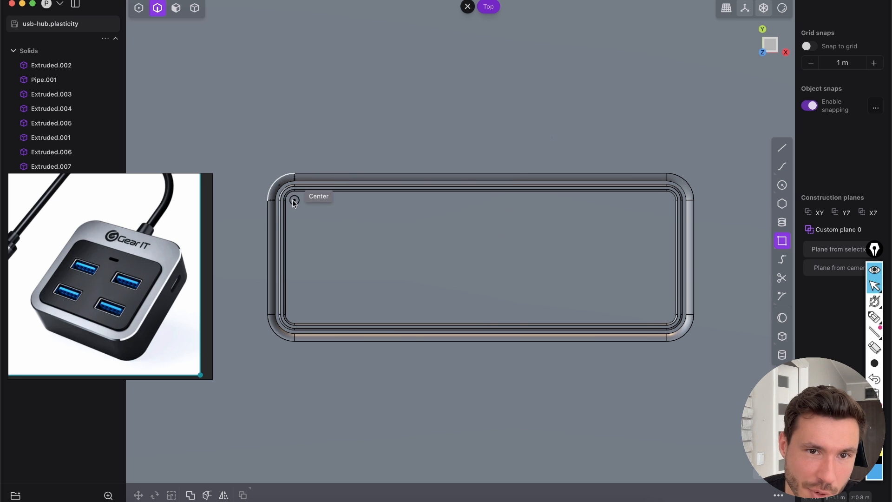
scroll(292, 202, "up", 5)
scroll(367, 258, "down", 3)
scroll(404, 237, "down", 1)
middle_click_drag(455, 253, 367, 266, "shift")
middle_click_drag(411, 282, 493, 201, "shift")
scroll(529, 254, "up", 1)
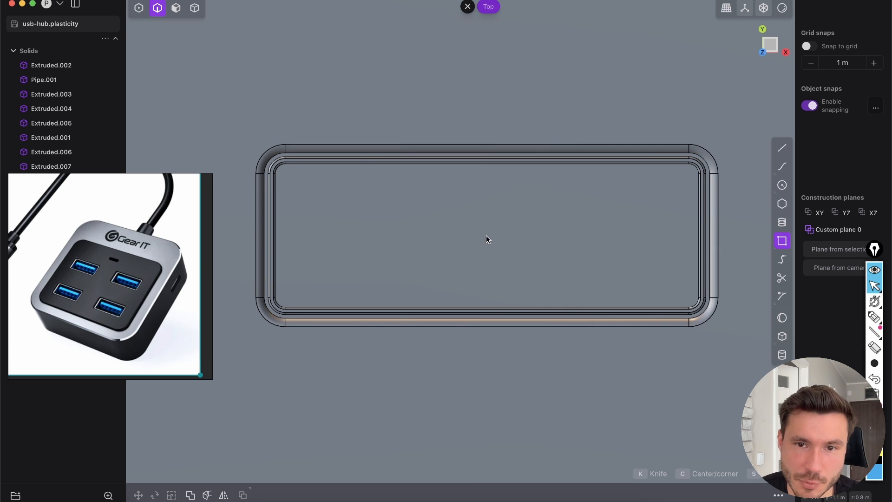
key("c")
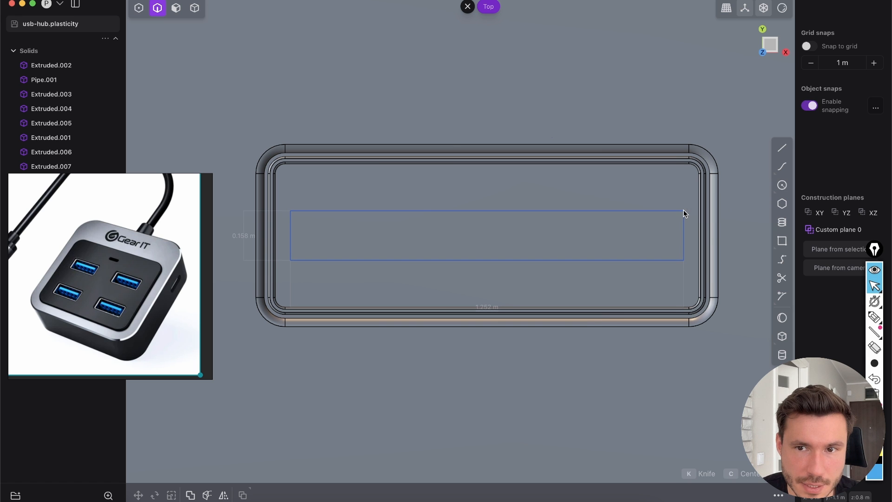
left_click(685, 189)
key("g")
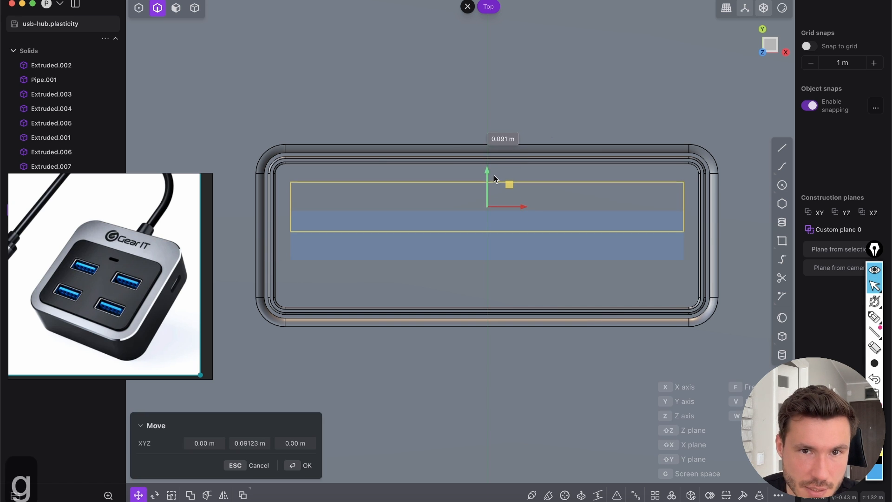
left_click(518, 159)
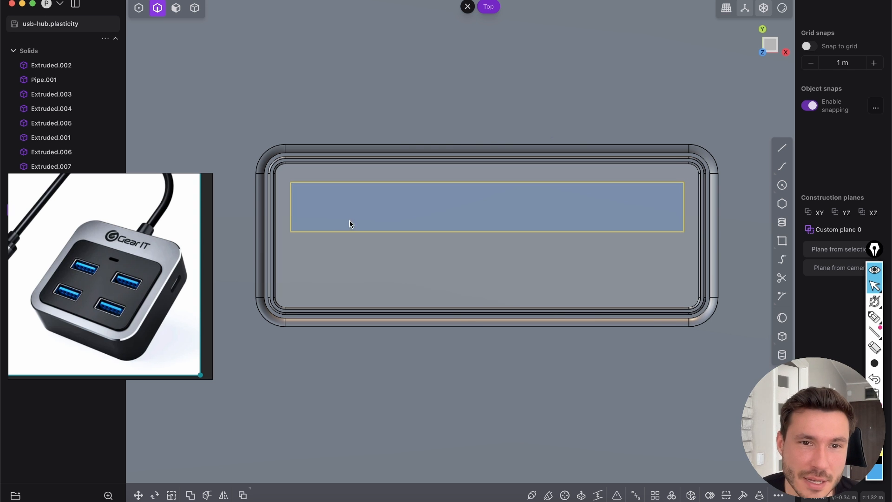
Duplicate the rectangle about 1.32 m in negative Y into the lower-left port and nudge the copy slightly further down
scroll(380, 174, "up", 8)
scroll(363, 266, "up", 4)
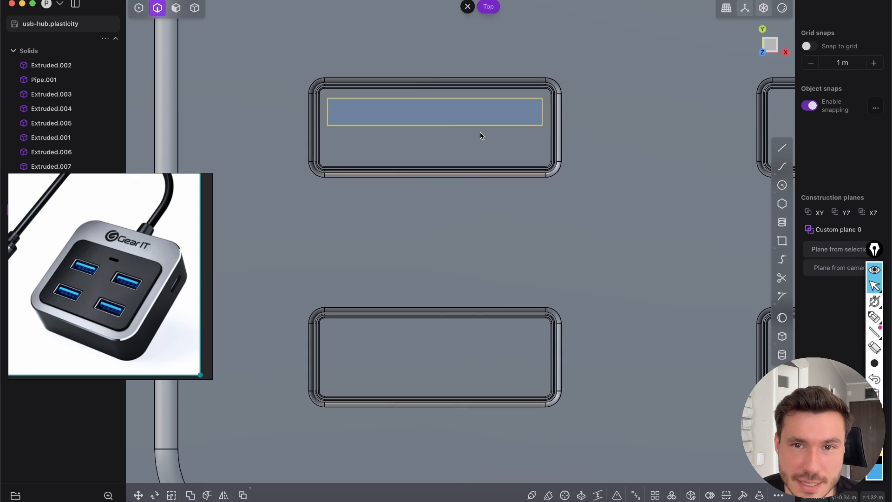
key("shift+d")
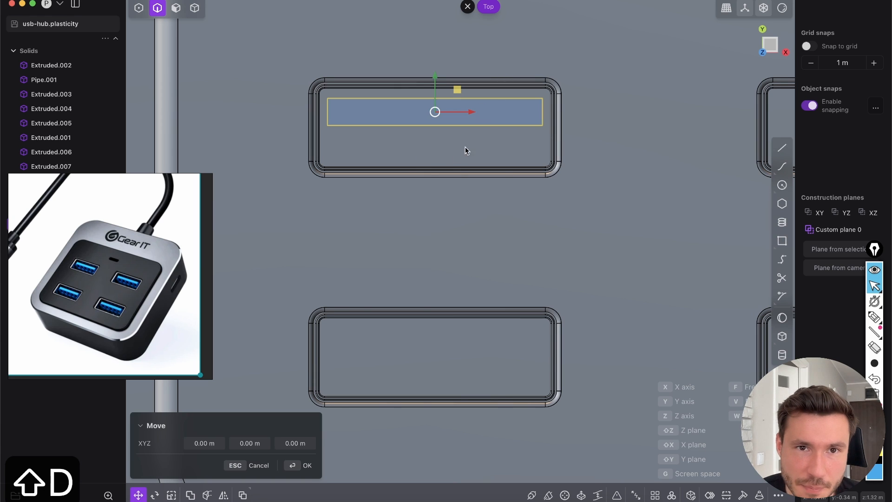
left_click_drag(433, 254, 445, 300)
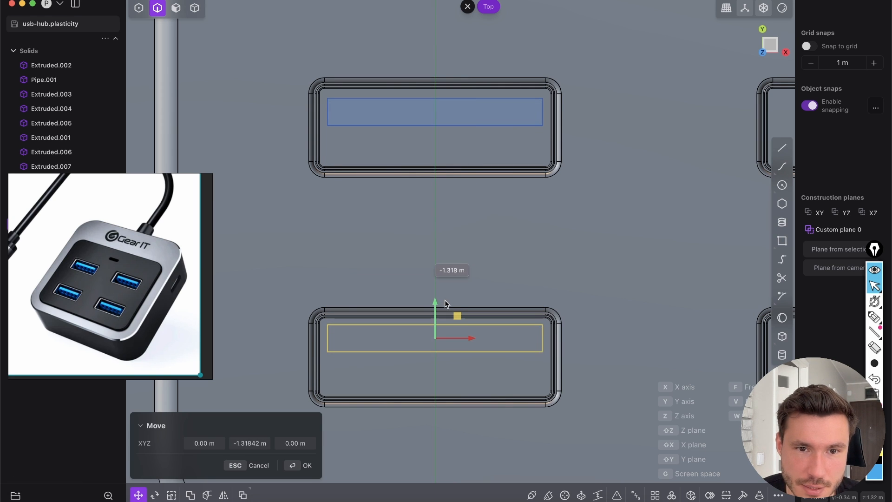
key("Return")
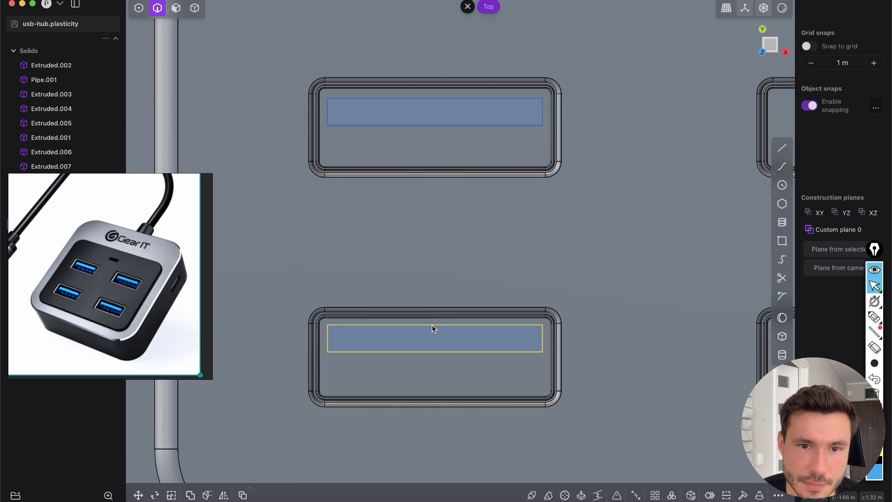
key("g")
left_click_drag(436, 305, 436, 307)
right_click(452, 274)
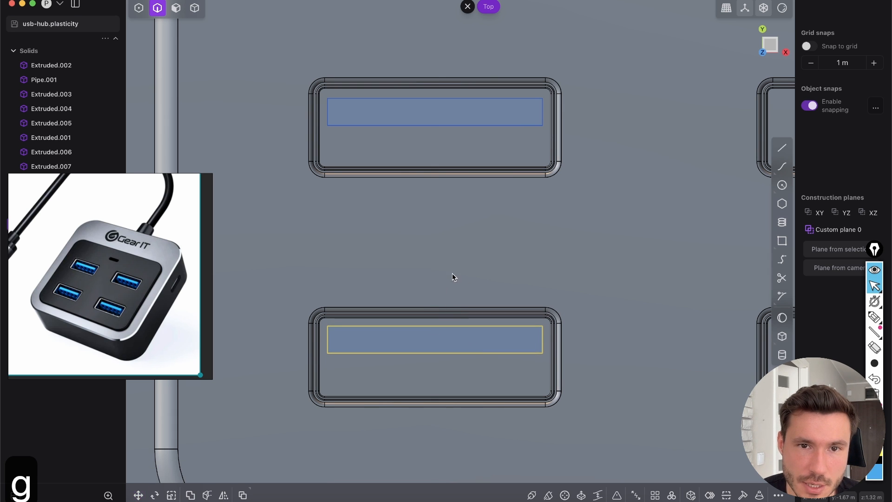
Mirror both left port rectangles across the X axis into the two right ports
left_click(428, 126)
scroll(446, 131, "down", 5)
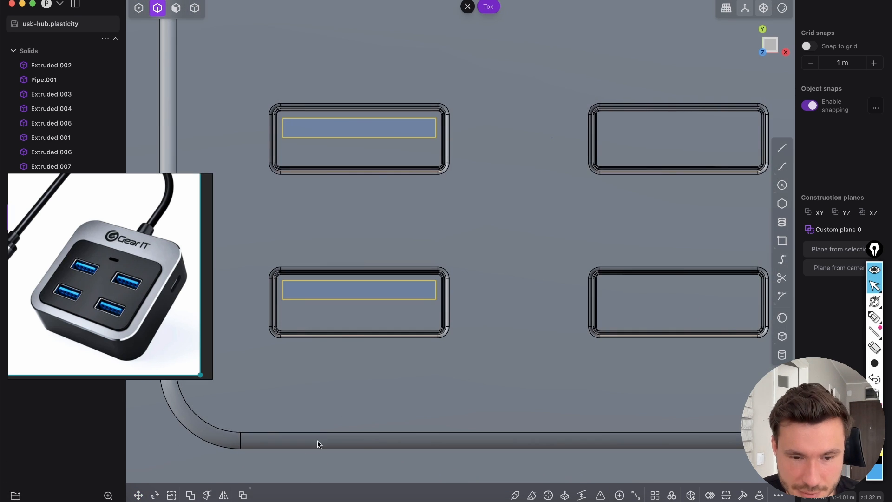
scroll(379, 302, "down", 2)
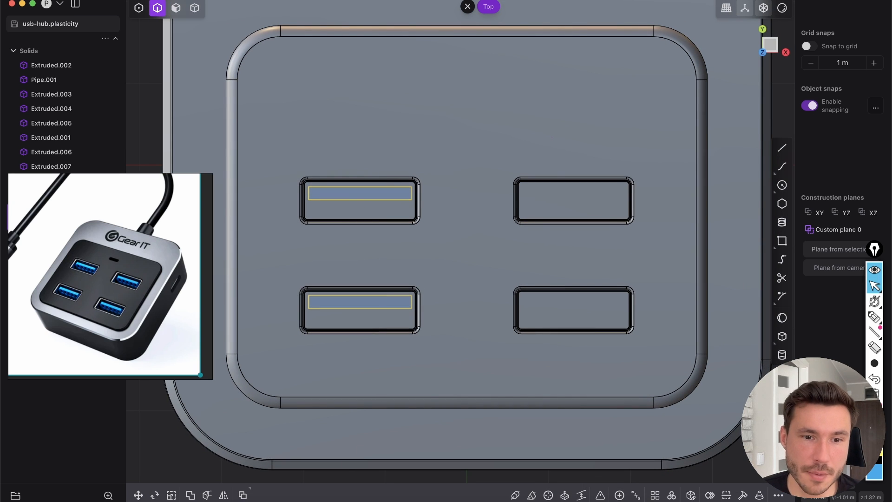
key("alt+x")
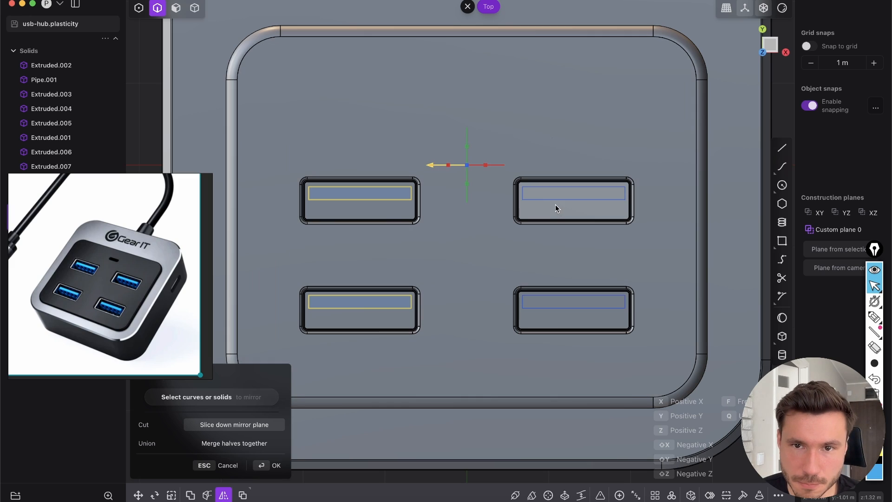
right_click(554, 205)
Add the two original rectangles to the selection so that it covers the rectangles of all four ports
middle_click_drag(432, 242, 464, 207)
scroll(464, 207, "up", 3)
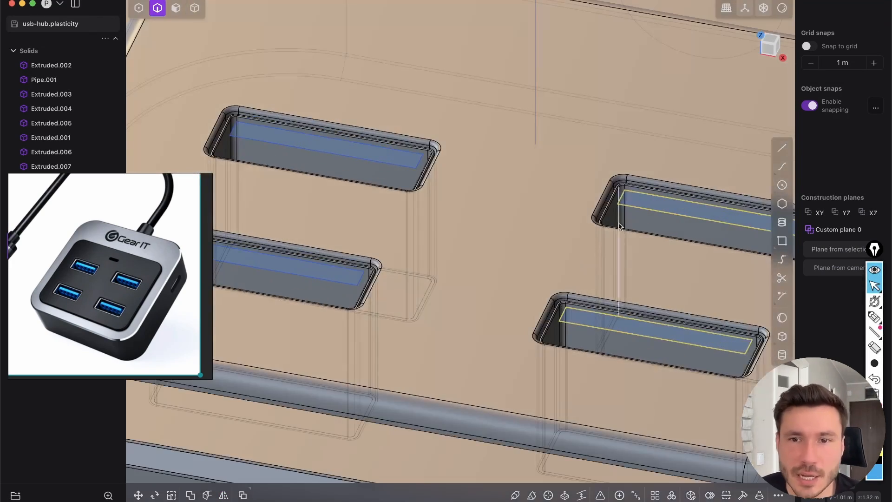
key("2")
left_click(387, 167, "shift")
left_click(323, 280, "shift")
scroll(418, 260, "down", 3)
middle_click_drag(441, 218, 474, 180)
middle_click_drag(553, 235, 446, 279)
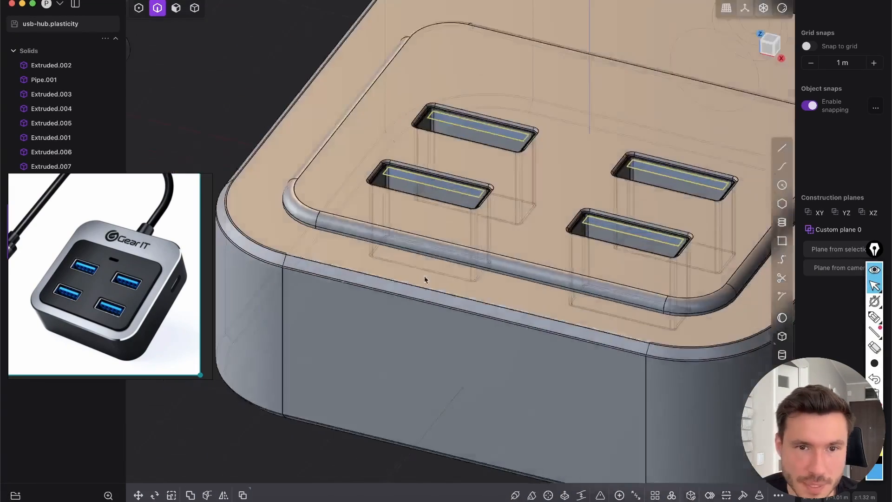
scroll(421, 251, "up", 3)
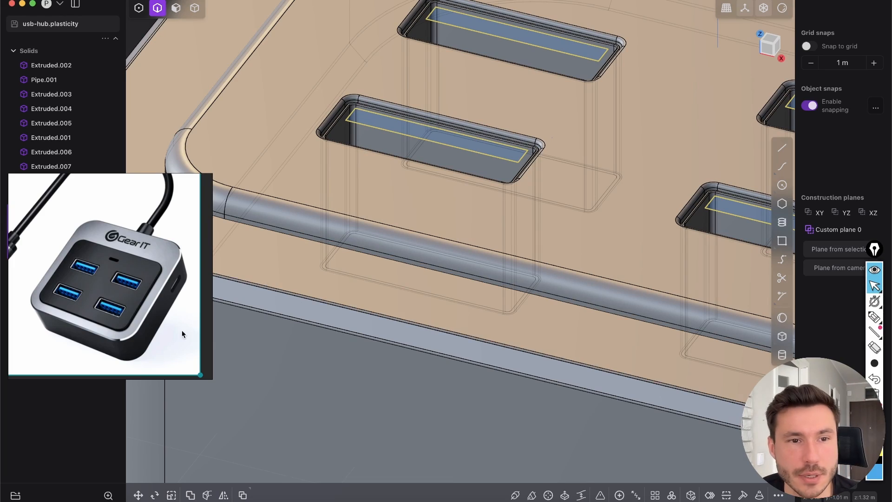
Move the four selected rectangles down about 1.034 m in Z, towards the floors of the ports
scroll(411, 182, "down", 3)
middle_click_drag(454, 191, 406, 223)
scroll(446, 193, "up", 4)
scroll(446, 193, "down", 3)
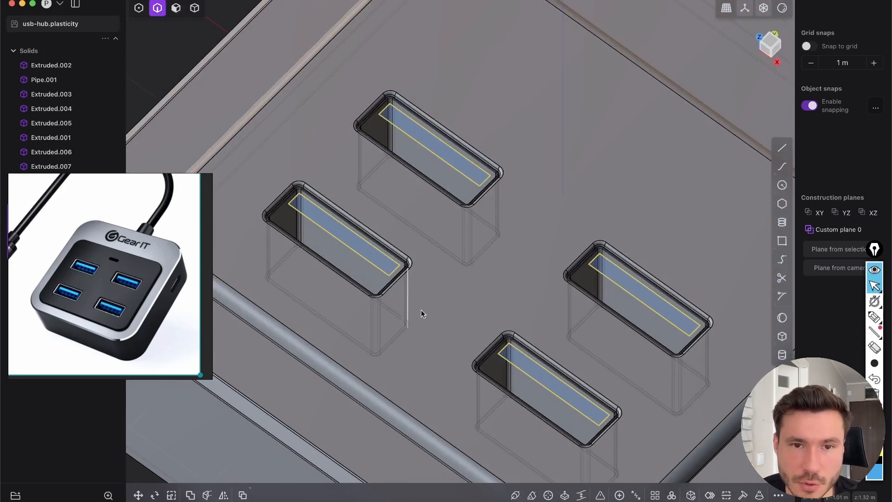
scroll(435, 212, "up", 5)
middle_click_drag(435, 212, 414, 349, "shift")
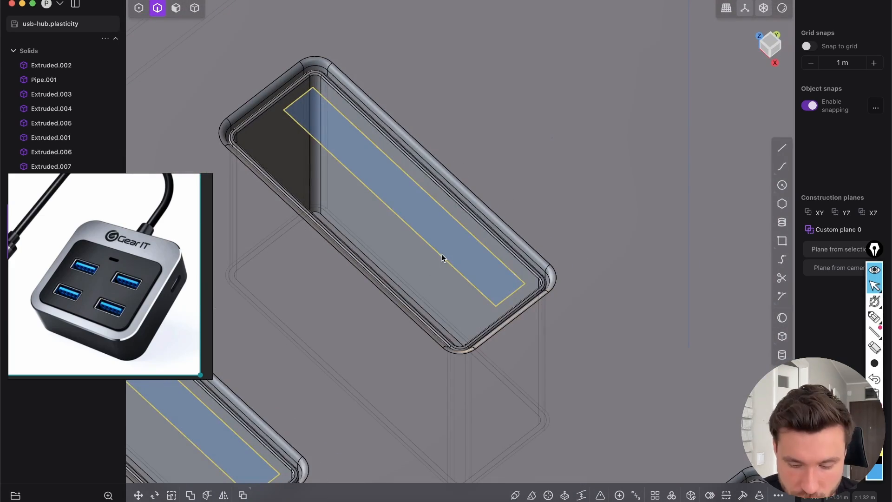
key("g")
scroll(466, 204, "down", 5)
middle_click_drag(467, 204, 509, 143)
middle_click_drag(500, 297, 508, 215, "shift")
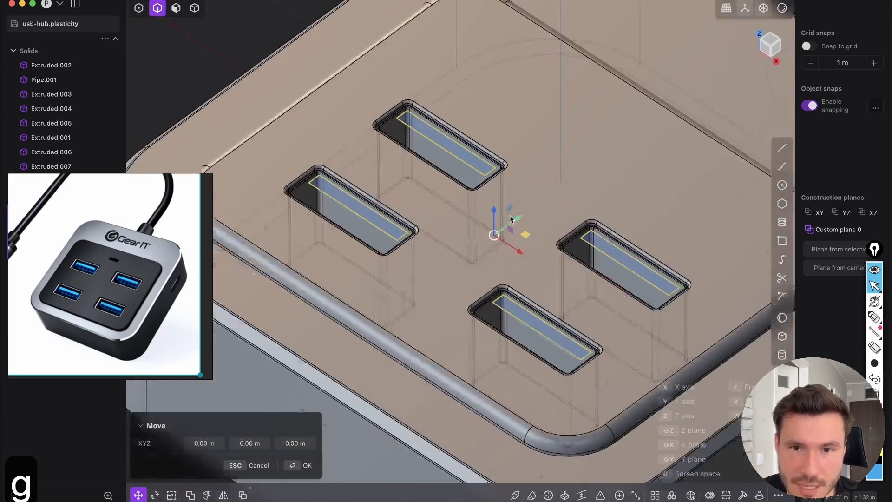
scroll(507, 217, "up", 4)
middle_click_drag(536, 284, 554, 147, "shift")
middle_click_drag(526, 200, 518, 219, "shift")
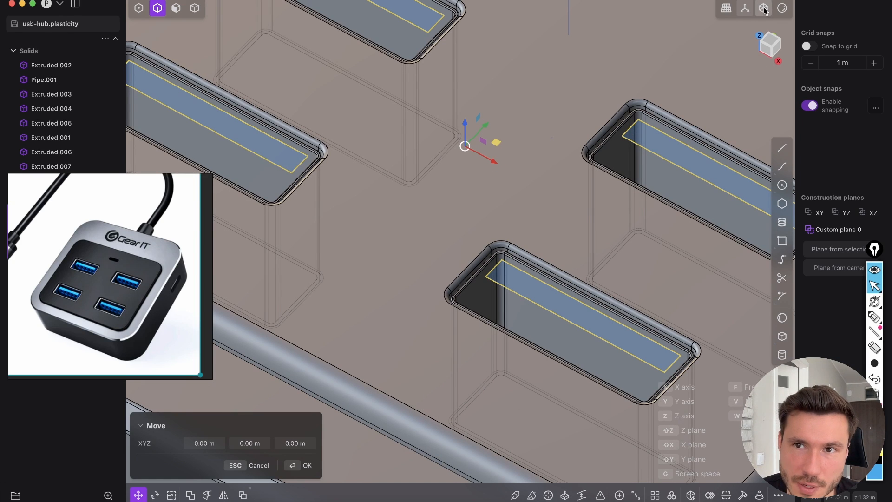
middle_click_drag(459, 169, 482, 136)
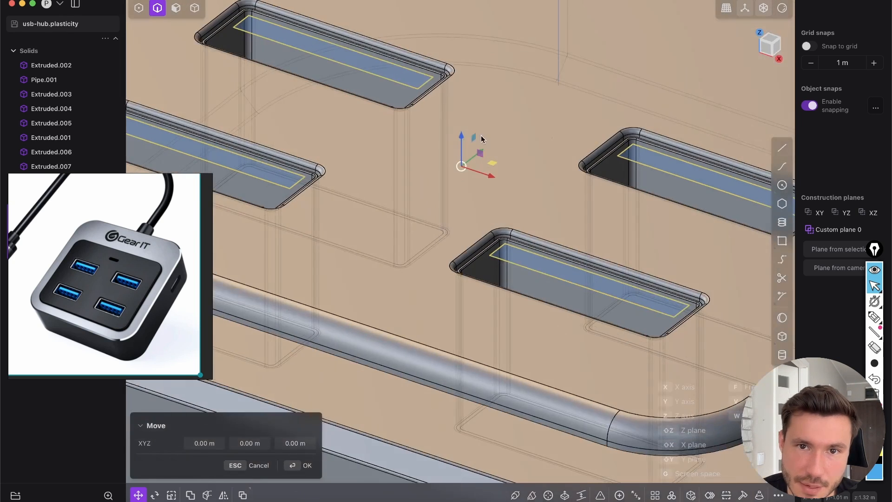
middle_click_drag(458, 173, 463, 141)
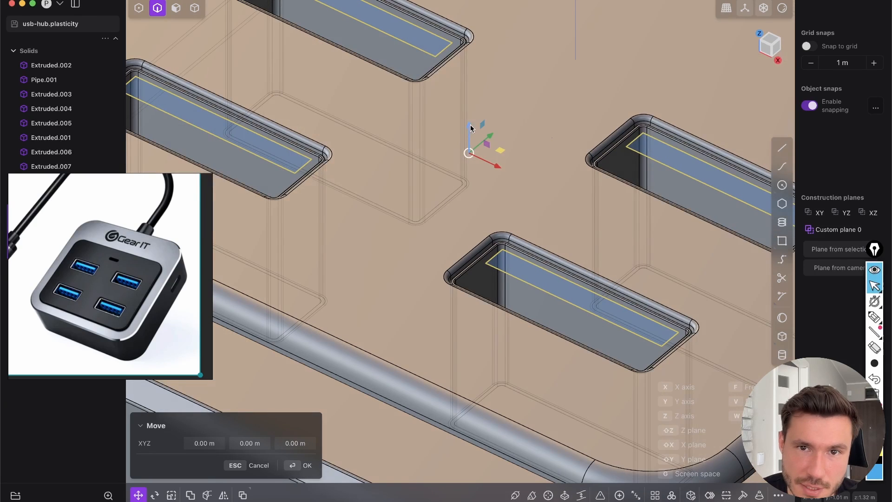
left_click_drag(471, 125, 484, 138)
left_click_drag(485, 214, 488, 385)
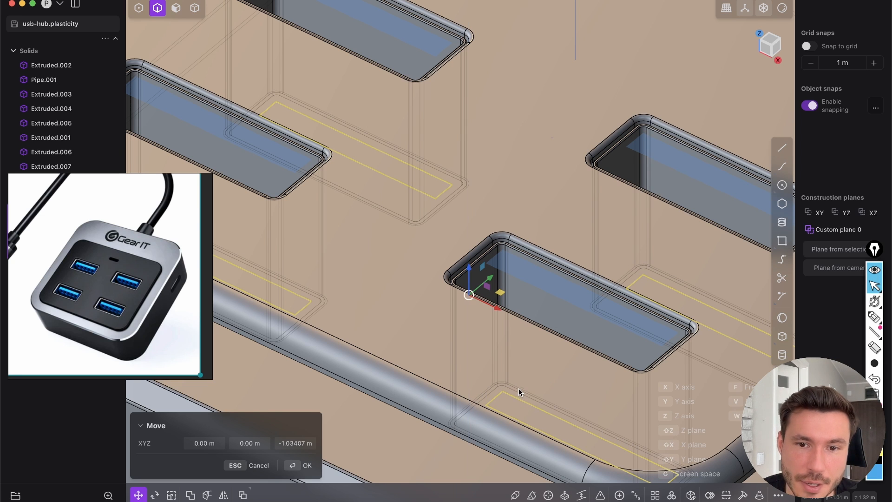
left_click(300, 471)
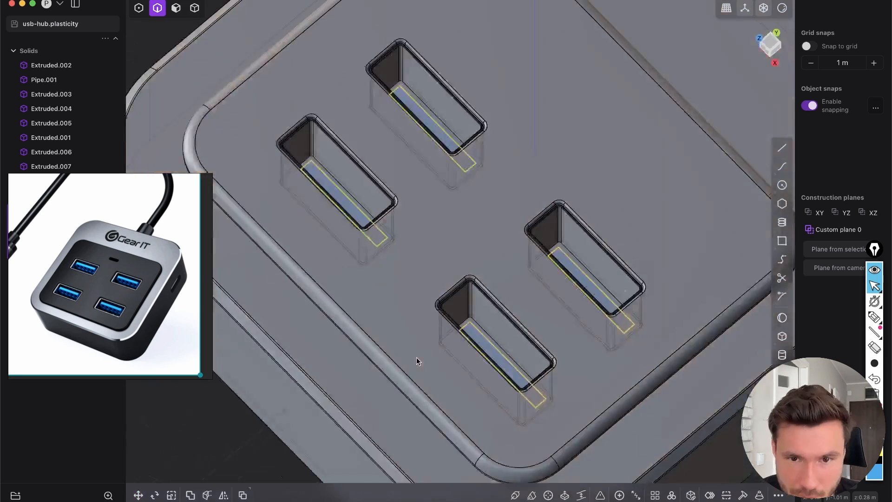
Extrude the faces of all four rectangles upward about 1.003 m inside the ports as new bodies
middle_click_drag(419, 361, 315, 181)
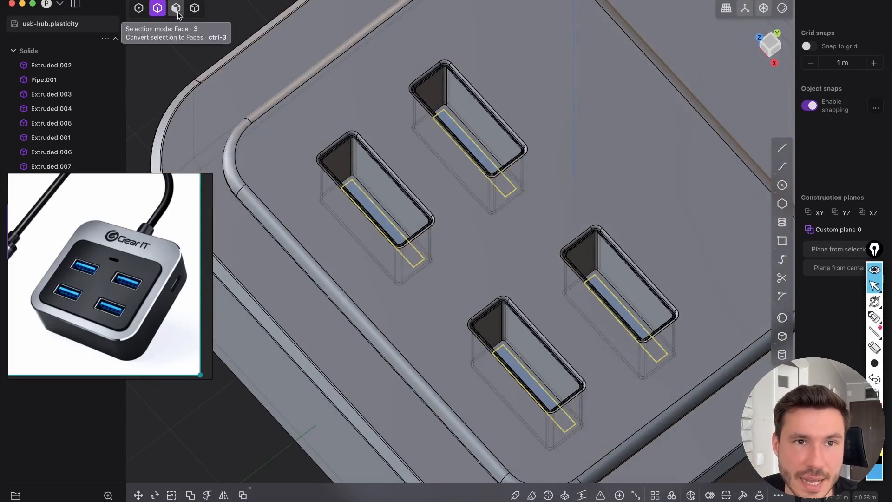
key("3")
scroll(356, 208, "up", 5)
left_click(399, 221)
scroll(504, 163, "down", 2)
left_click(552, 119)
middle_click_drag(638, 256, 459, 197, "shift")
left_click(559, 262)
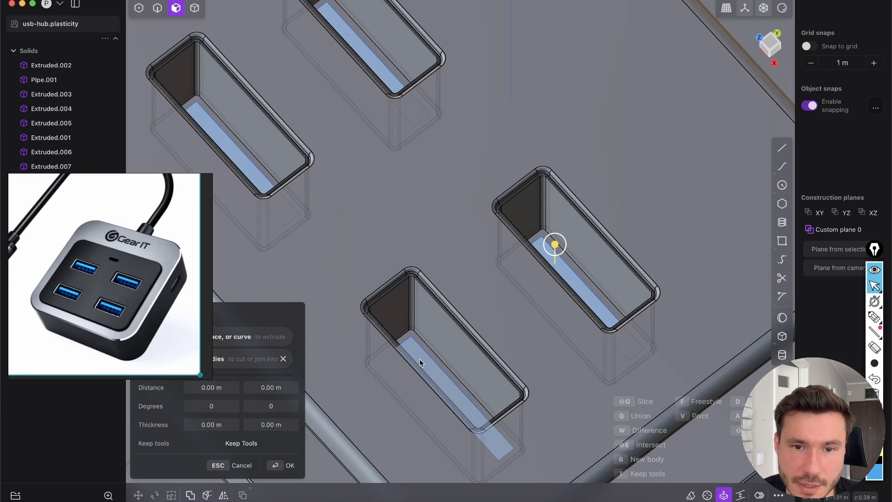
left_click(420, 358)
middle_click_drag(421, 358, 429, 376)
left_click_drag(429, 375, 442, 341)
left_click_drag(461, 283, 469, 256)
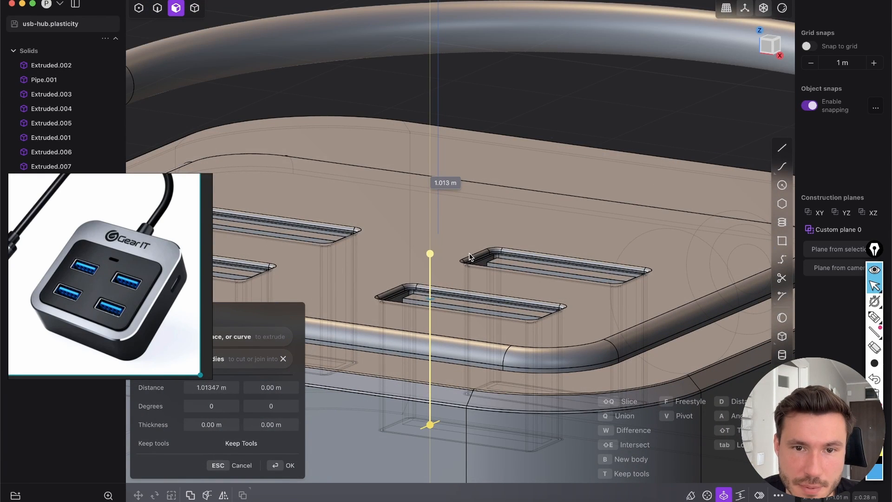
middle_click_drag(457, 215, 429, 298)
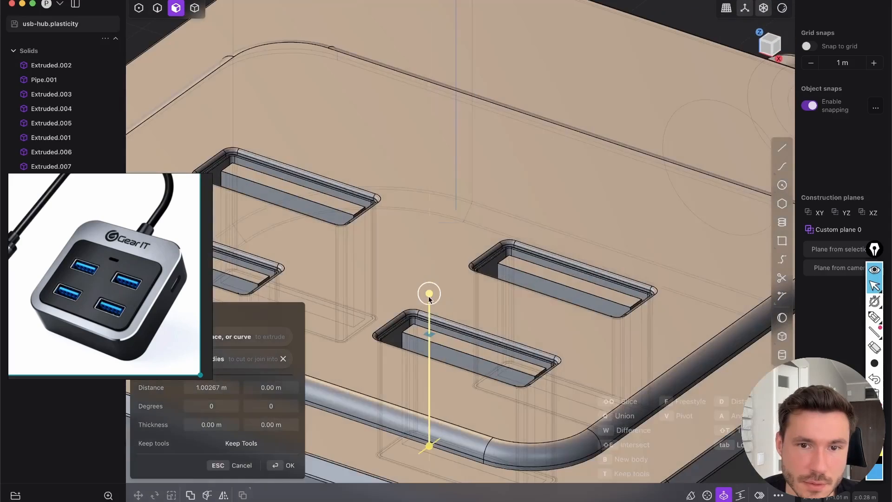
left_click(281, 468)
middle_click_drag(282, 467, 449, 242)
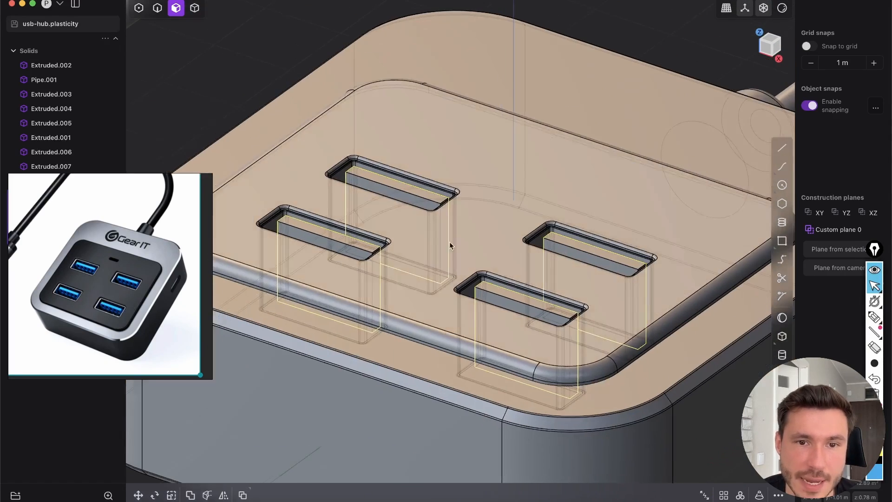
Delete the four leftover rectangle curves at the base of the tongues, moving the reference image clear of the curve list
left_click(223, 75)
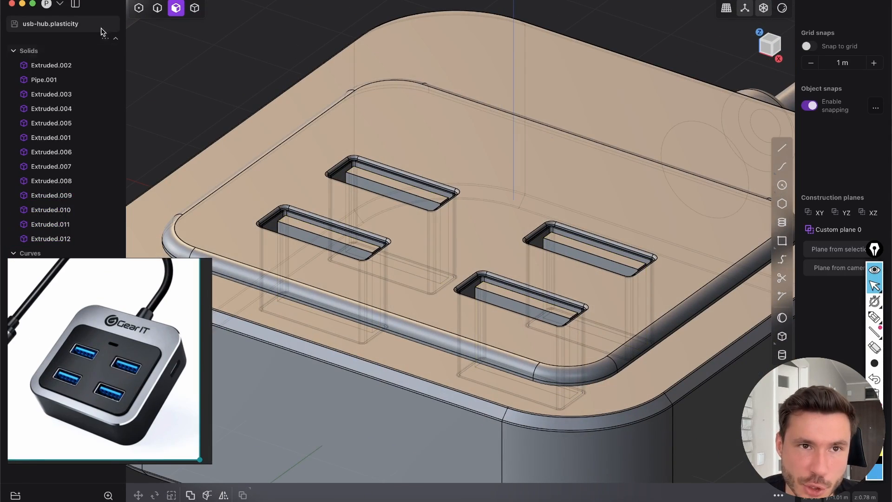
key("2")
middle_click_drag(340, 322, 364, 307, "shift")
left_click(356, 307)
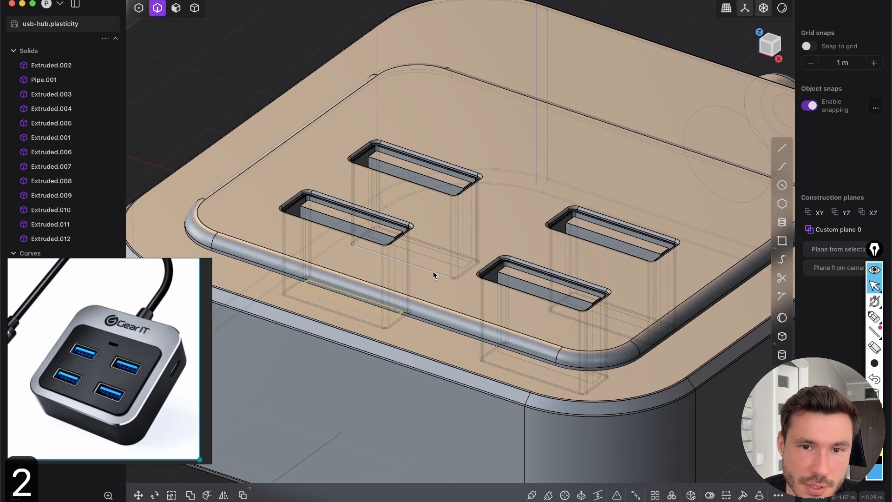
left_click(436, 261, "shift")
left_click_drag(91, 326, 183, 395)
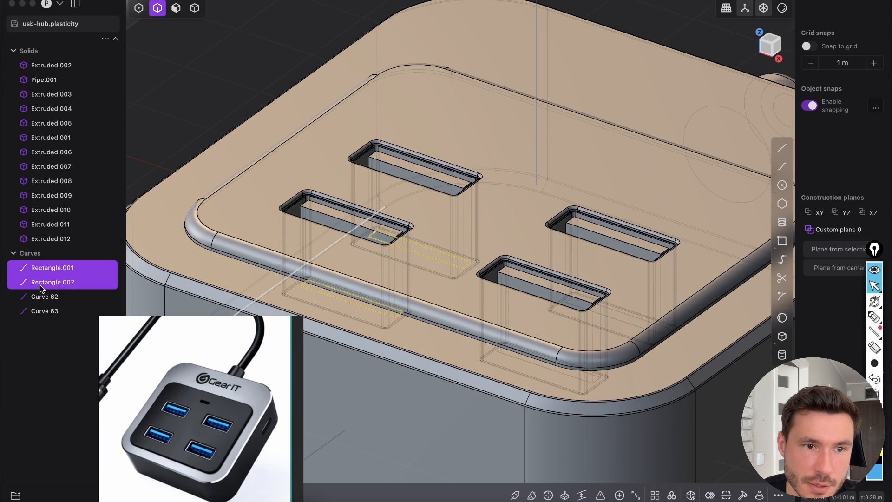
left_click(540, 364, "shift")
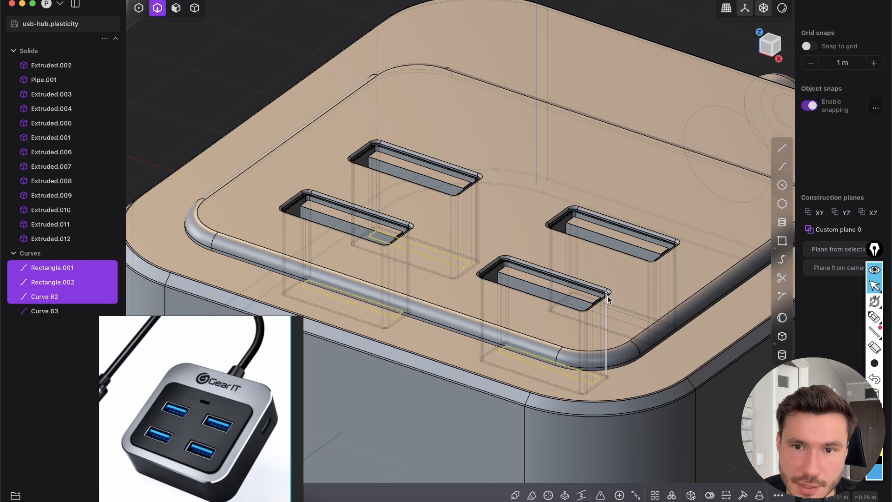
left_click(624, 323, "shift")
key("x")
Select both short top edges of the connector tongues in the two left ports
middle_click_drag(437, 203, 364, 257)
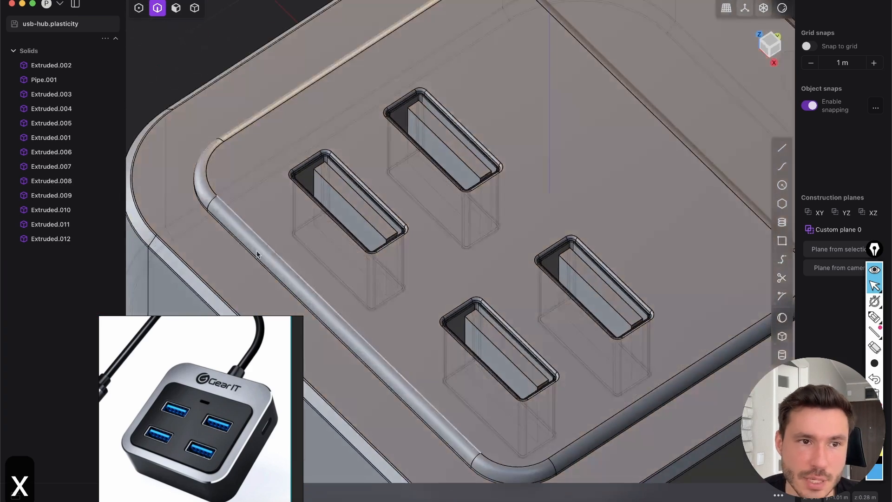
scroll(430, 270, "up", 5)
middle_click_drag(430, 269, 394, 333)
key("2")
left_click(370, 324)
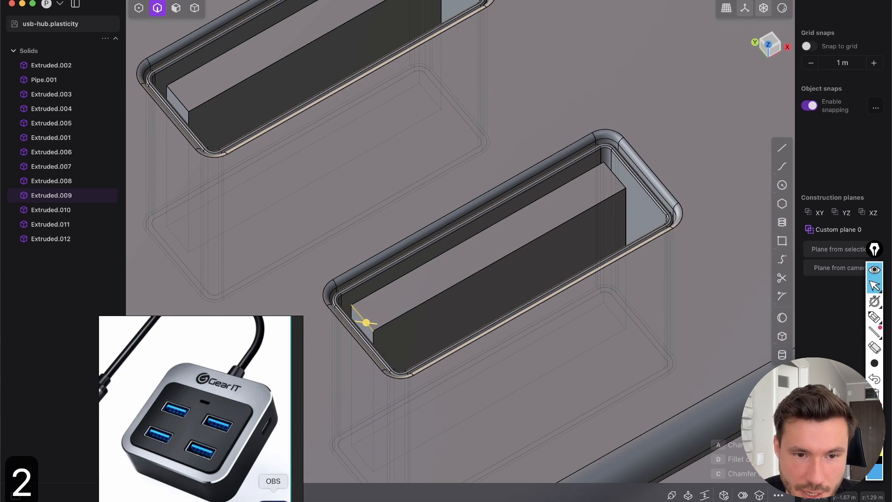
left_click(270, 501)
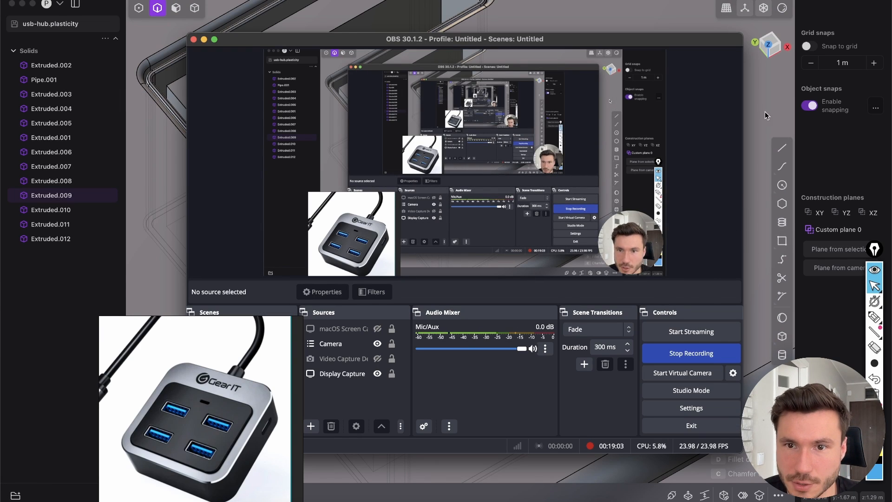
left_click(593, 13)
middle_click_drag(529, 193, 466, 243)
left_click(554, 303, "shift")
middle_click_drag(559, 242, 431, 251, "shift")
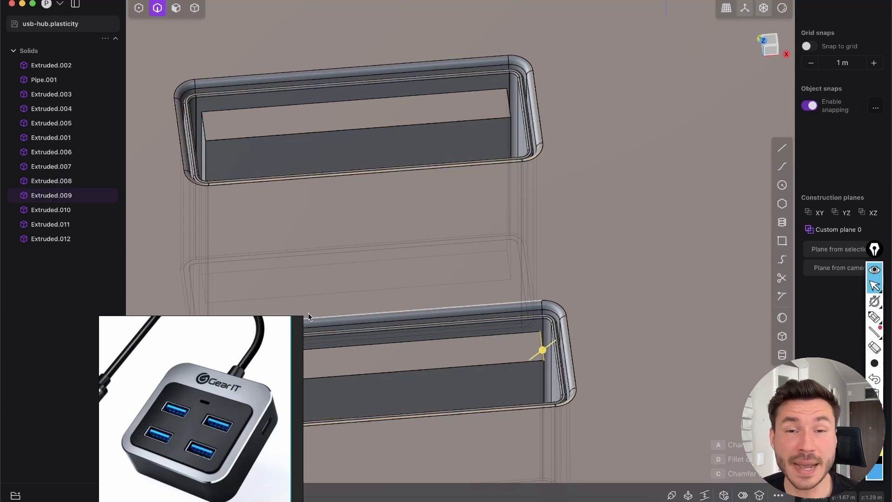
scroll(372, 222, "down", 3)
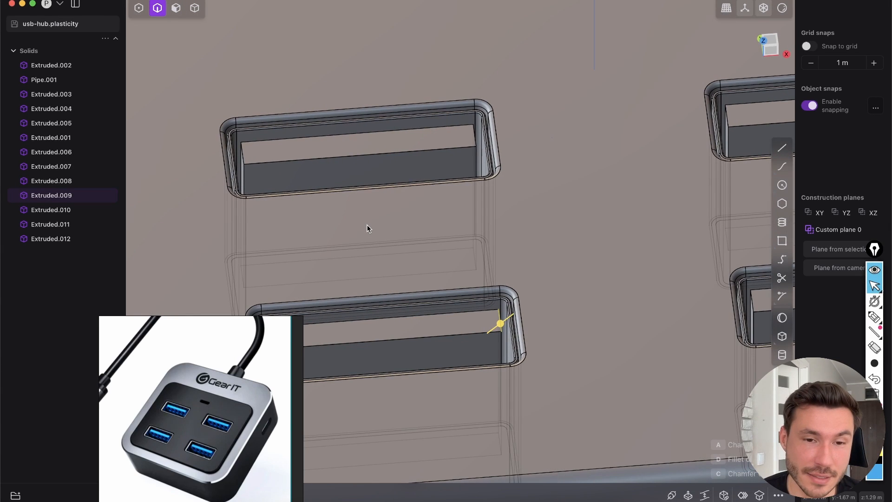
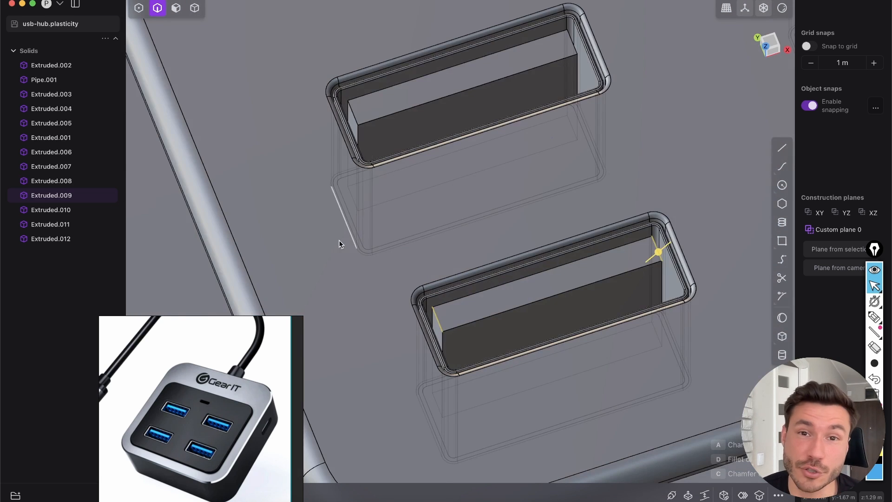
middle_click_drag(357, 229, 297, 332, "shift")
left_click(507, 202, "shift")
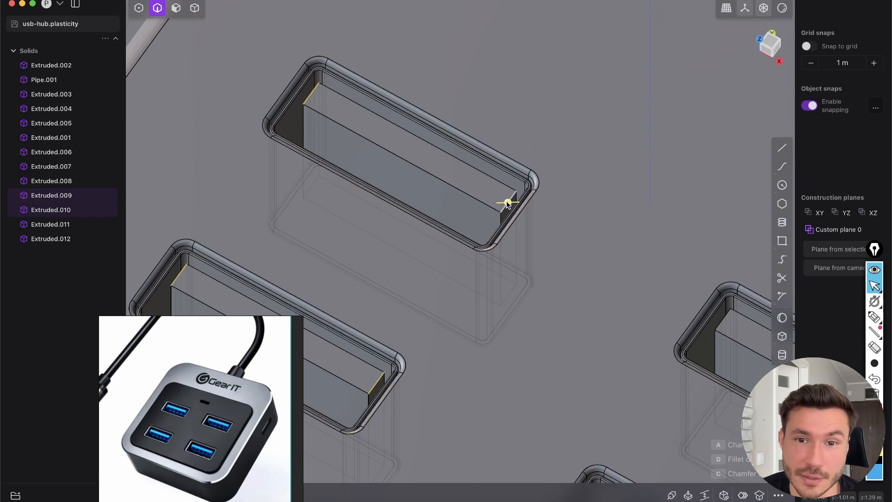
Add both short top edges of the tongues in the two right ports to the selection
scroll(409, 253, "down", 5)
scroll(378, 215, "up", 5)
middle_click_drag(523, 250, 499, 260, "shift")
mouse_move(450, 237)
middle_mouse_down()
mouse_move(482, 244)
mouse_move(477, 252)
middle_mouse_up()
middle_click_drag(592, 222, 461, 197)
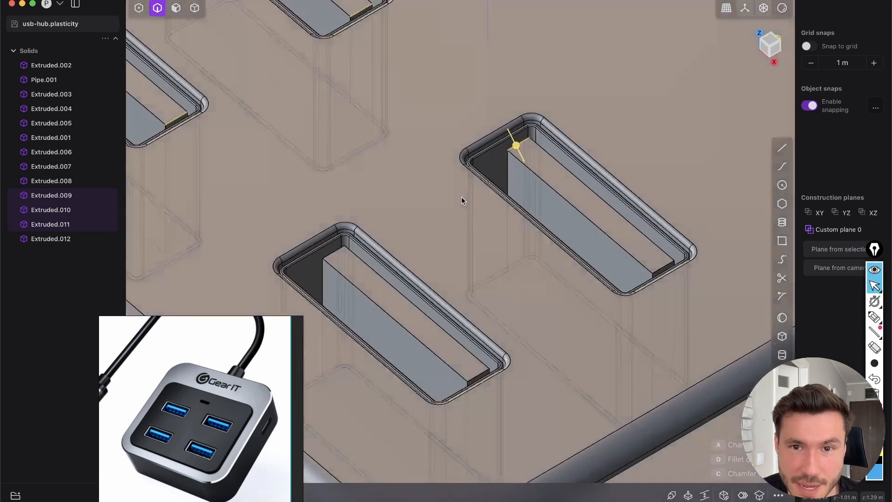
middle_click_drag(357, 84, 361, 207, "shift")
scroll(362, 207, "down", 5)
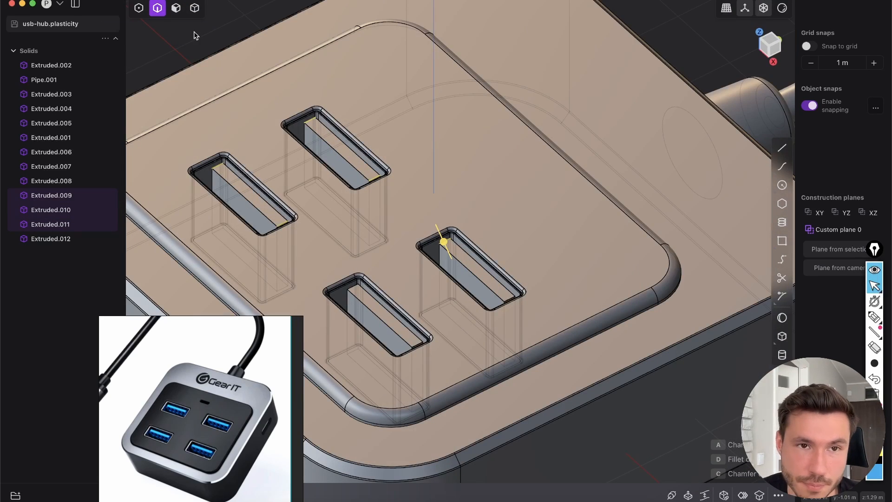
scroll(493, 346, "up", 10)
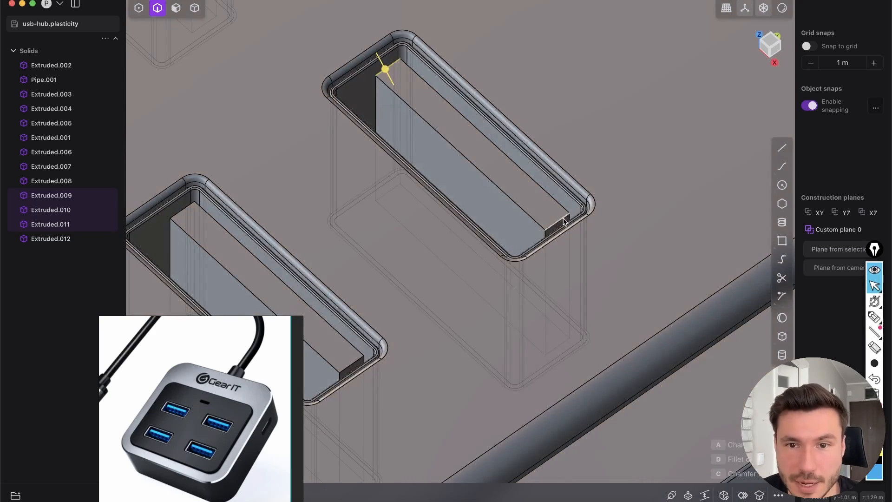
middle_click_drag(426, 298, 486, 250, "shift")
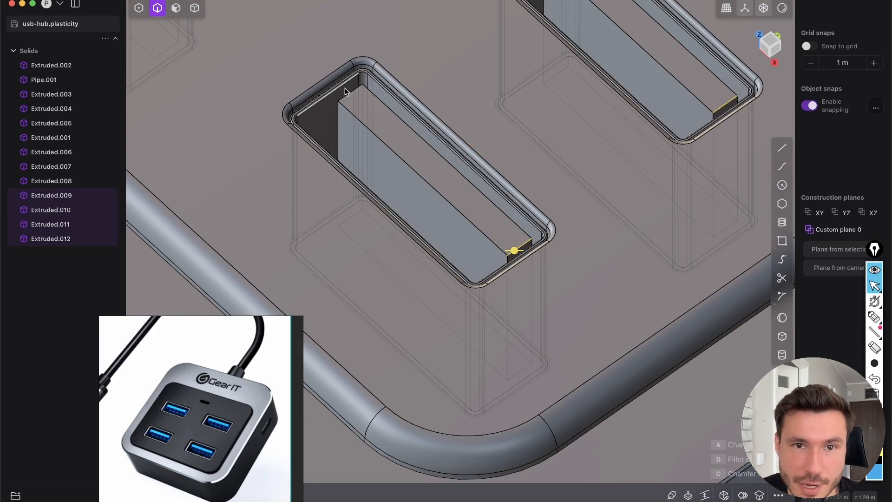
Chamfer the selected short end edges of all four tongues, with a chamfer angle of about 56.4°
middle_click_drag(393, 127, 514, 156)
left_click_drag(331, 141, 362, 132)
scroll(346, 138, "down", 3)
scroll(390, 124, "up", 5)
middle_click_drag(390, 125, 345, 156)
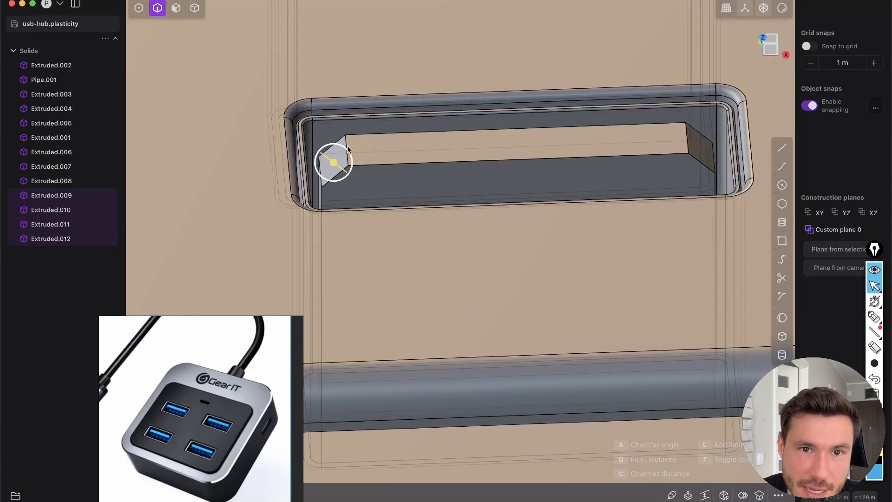
mouse_move(345, 148)
left_mouse_down()
mouse_move(341, 139)
mouse_move(338, 154)
mouse_move(302, 127)
mouse_move(346, 153)
left_mouse_up()
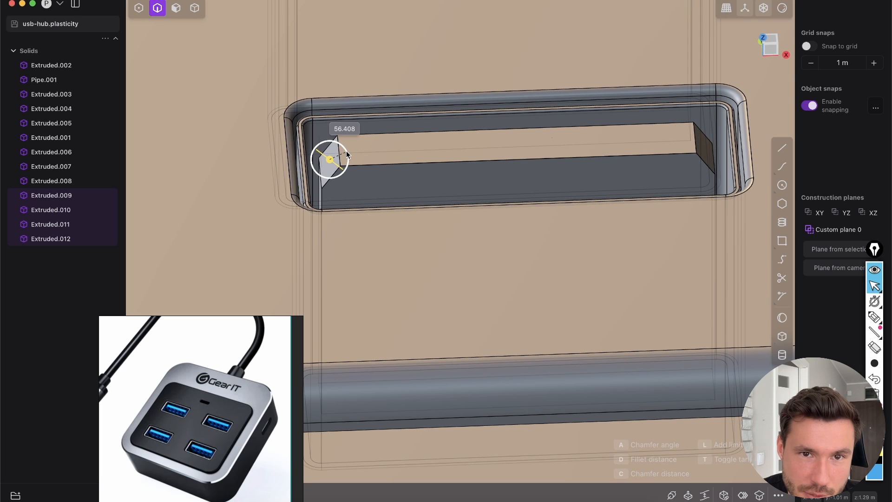
scroll(420, 142, "down", 5)
middle_click_drag(439, 160, 395, 204)
key("Return")
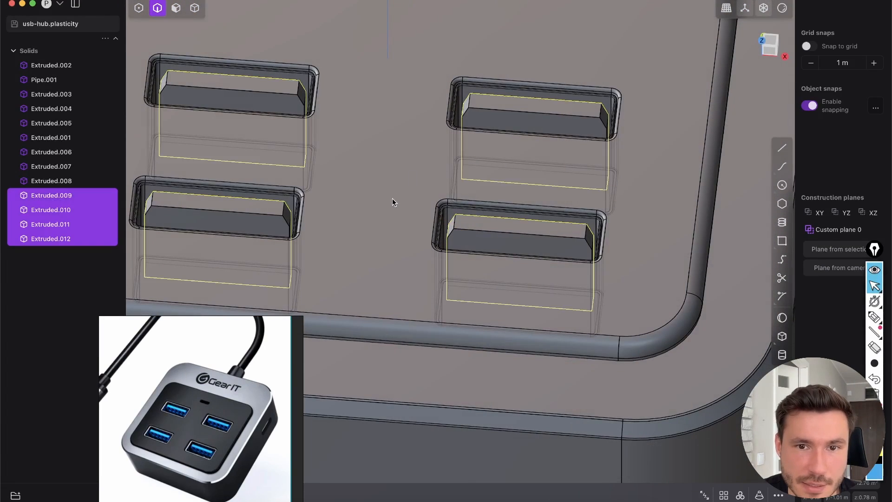
Select the upper outline edges of all four tongues, including the sloped ends, and give them a slight bevel
scroll(390, 219, "up", 5)
key("2")
left_click(476, 197)
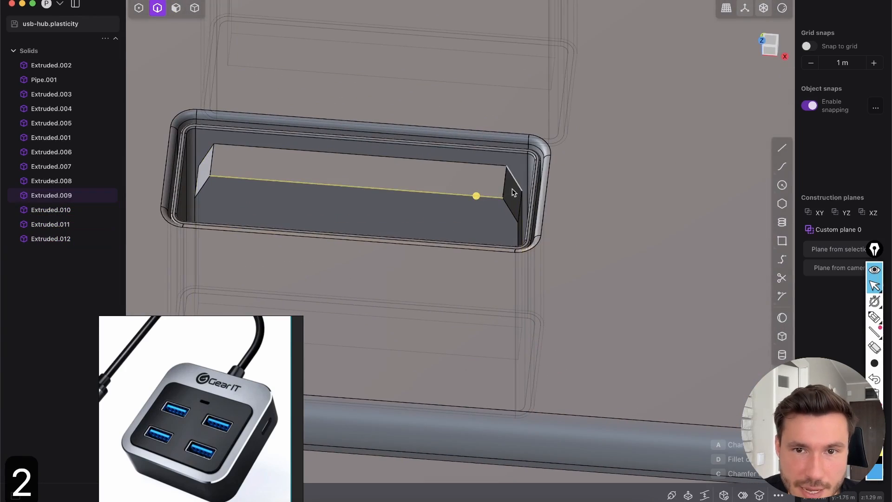
middle_click_drag(499, 219, 405, 148)
left_click(403, 146, "shift")
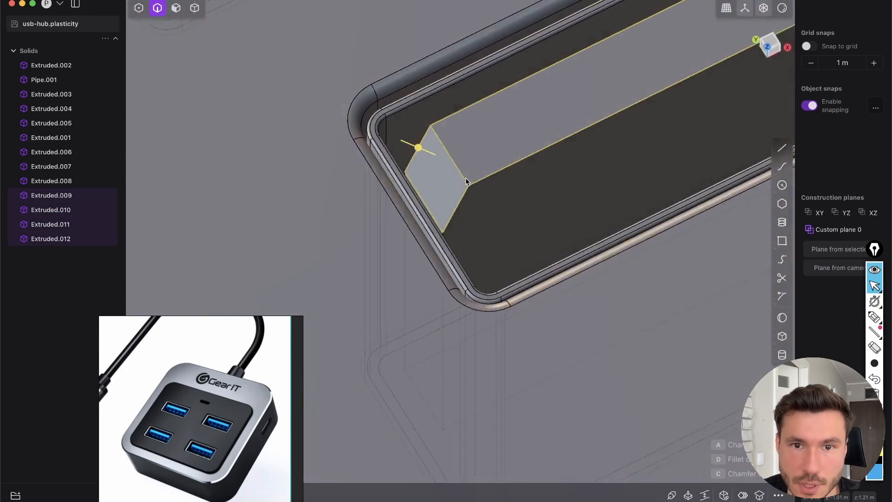
middle_click_drag(467, 182, 438, 145)
left_click_drag(436, 139, 429, 138)
scroll(493, 146, "down", 8)
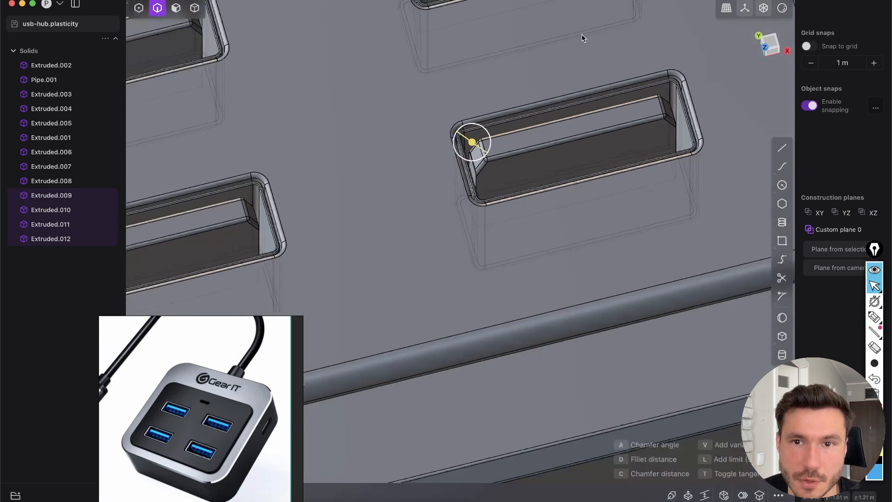
right_click(553, 76)
Hide the edge lines of the model and view the four finished tongues in their ports
scroll(546, 102, "down", 8)
key("shift+e")
middle_click_drag(544, 114, 453, 222, "shift")
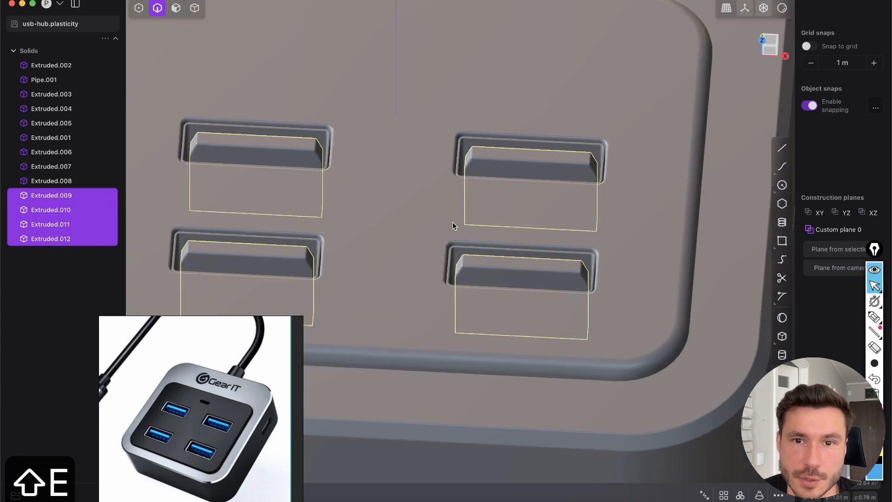
Clear the selection and examine the four finished ports from several angles against the reference image
left_click(641, 76)
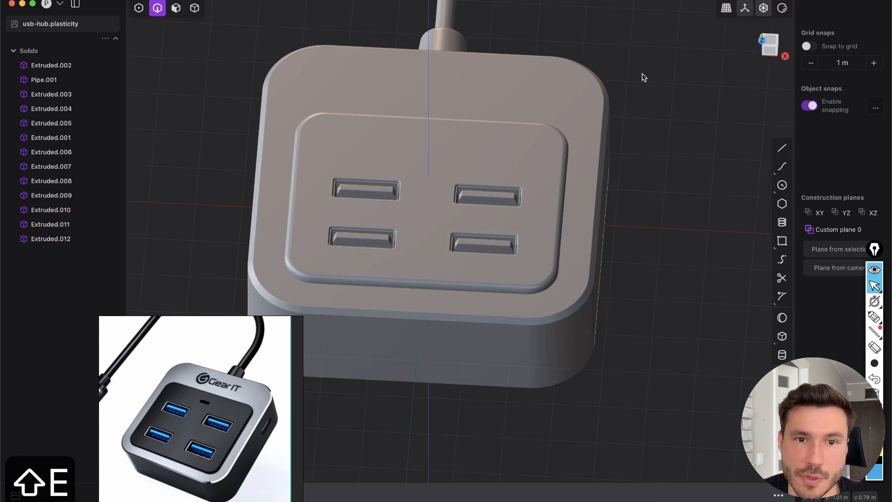
middle_click_drag(641, 76, 471, 182)
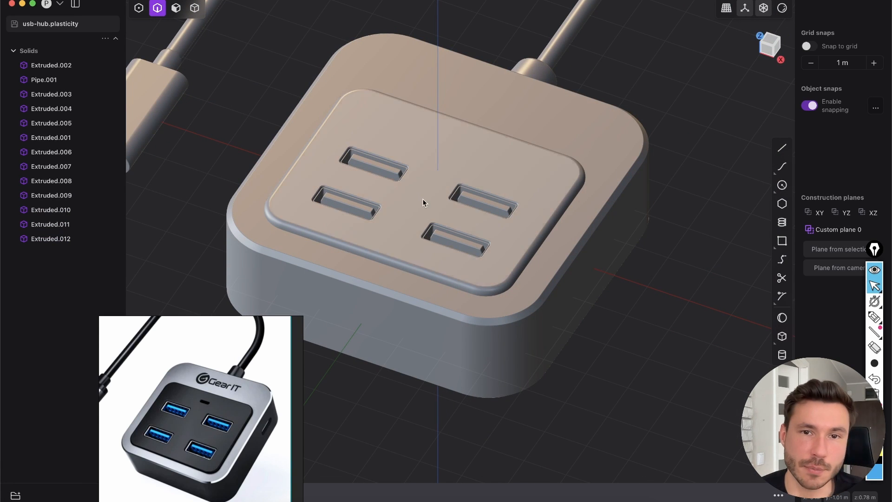
mouse_move(447, 173)
middle_mouse_down("shift")
mouse_move(463, 171)
mouse_move(429, 174)
middle_mouse_up("shift")
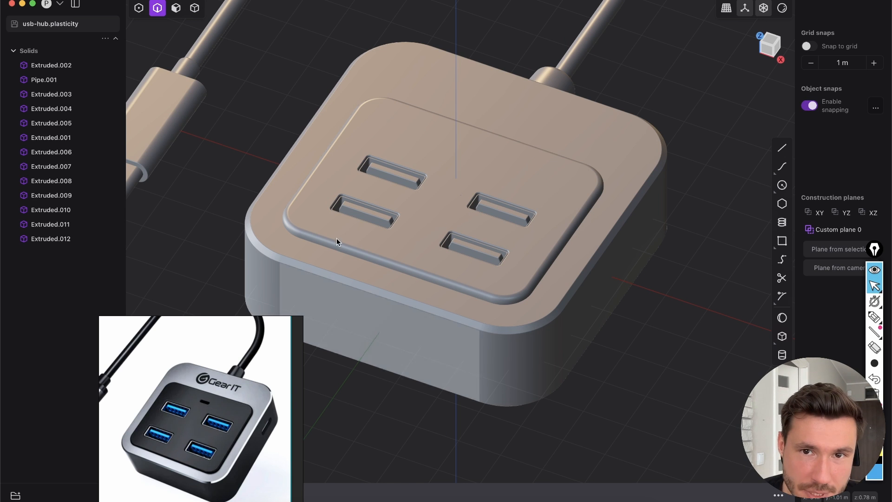
scroll(464, 169, "up", 2)
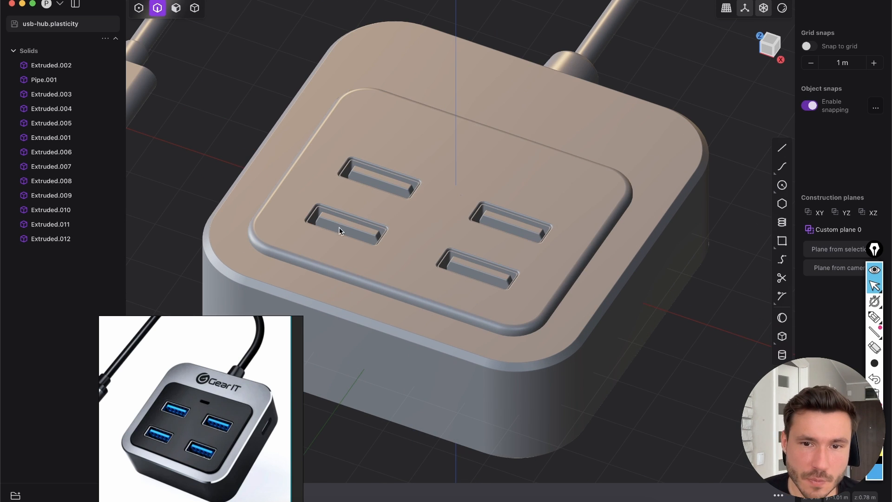
middle_click_drag(450, 261, 478, 191, "shift")
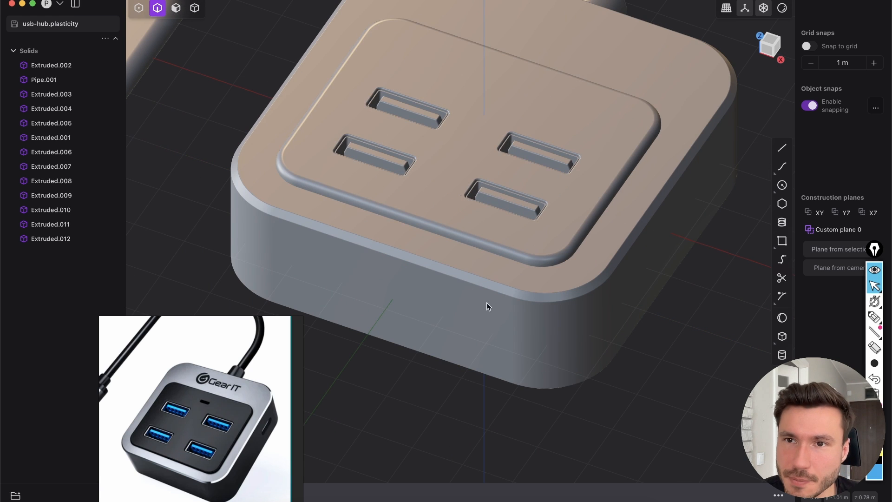
middle_click_drag(469, 236, 784, 77)
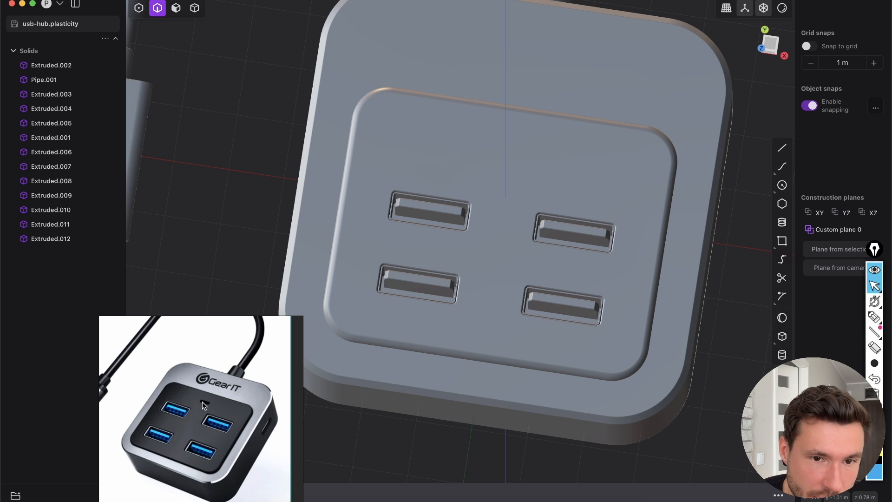
Show the edge lines and draw a small circle in top view on the hub's centre line, just above the gap between the upper ports
key("7")
scroll(532, 231, "up", 10)
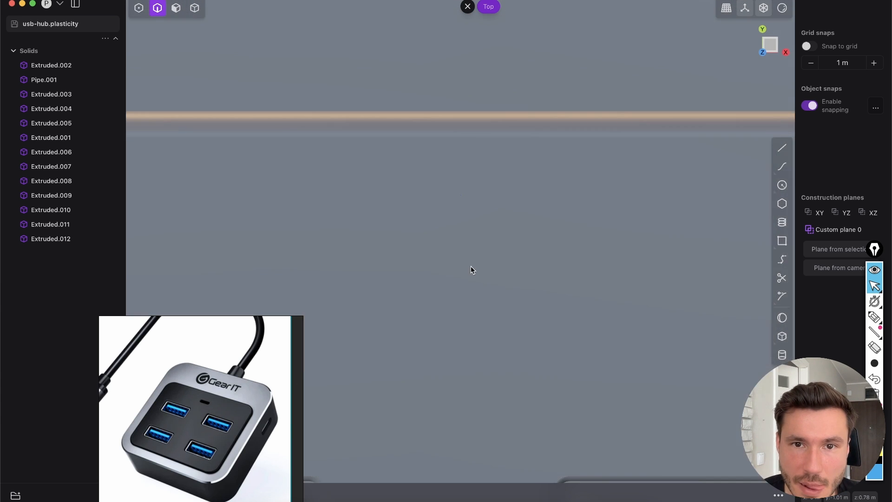
scroll(470, 266, "down", 3)
key("shift+e")
middle_click_drag(548, 281, 562, 217, "shift")
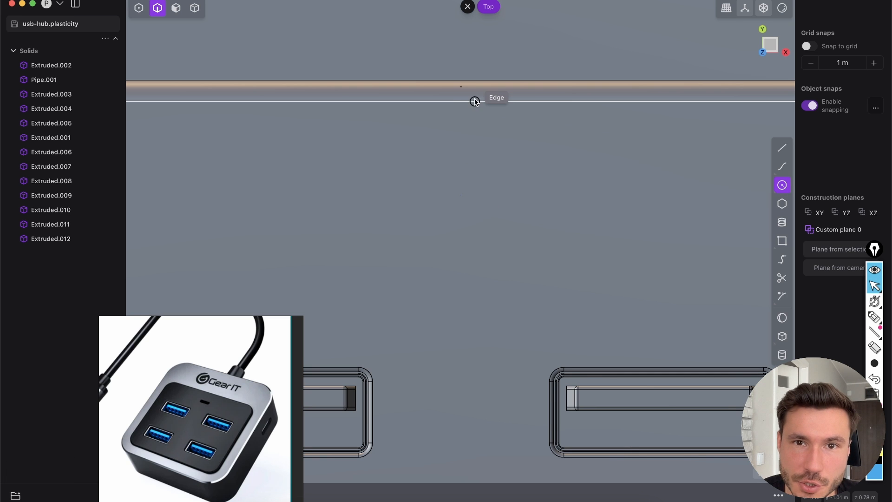
scroll(460, 101, "down", 5)
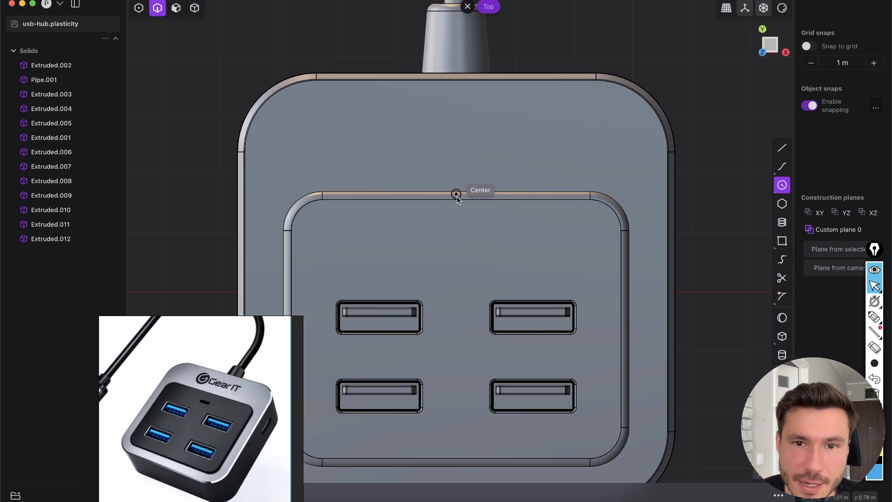
scroll(459, 197, "up", 6)
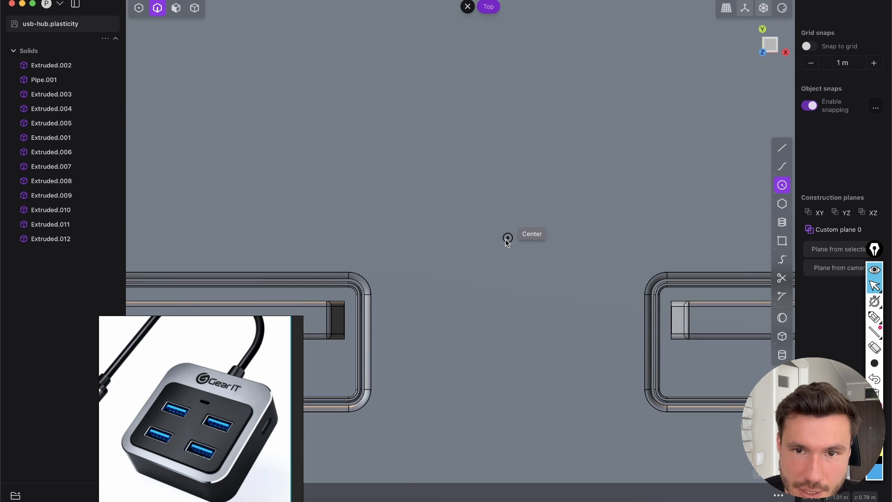
scroll(509, 235, "down", 3)
scroll(505, 242, "up", 2)
left_click(505, 241)
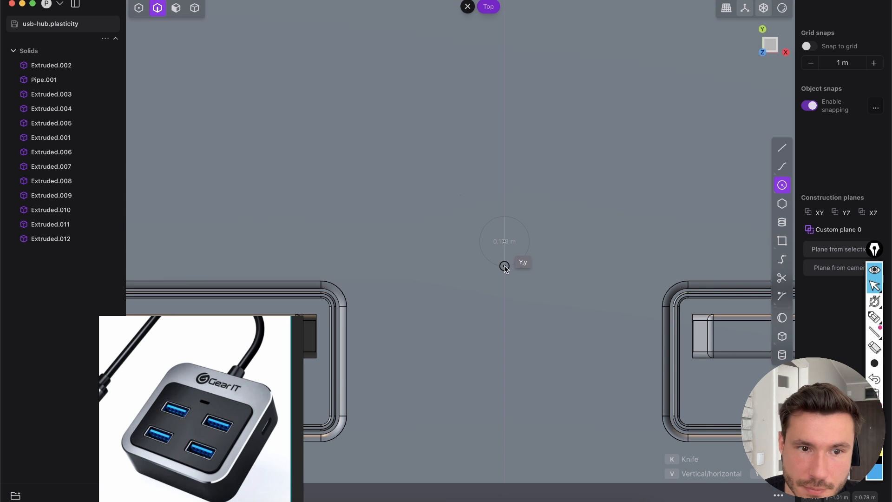
left_click(522, 252)
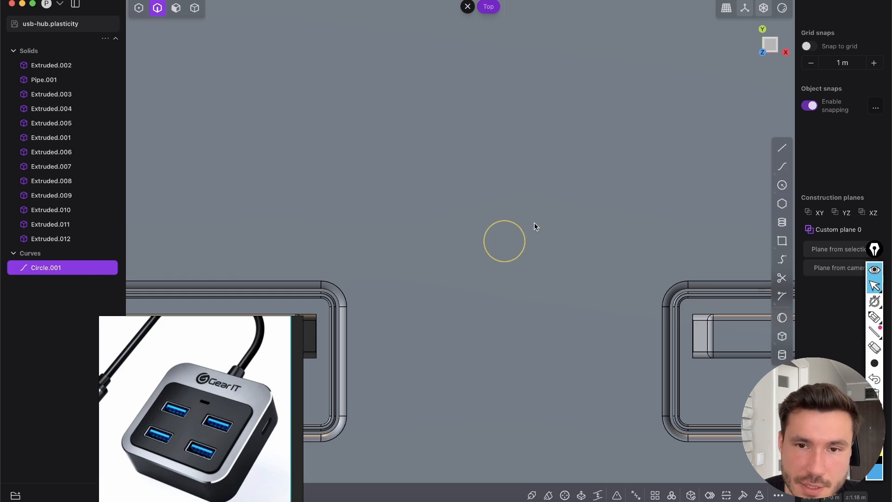
left_click(534, 223)
Raise the small circle vertically from inside the hub until it lies above the port panel's top surface
scroll(517, 230, "down", 5)
middle_click_drag(517, 230, 568, 157)
scroll(568, 157, "up", 3)
middle_click_drag(555, 103, 553, 153)
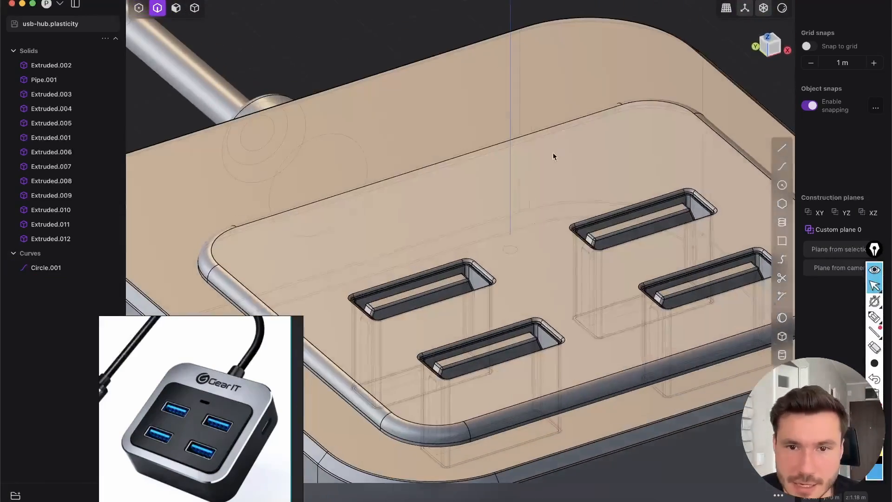
middle_click_drag(514, 252, 501, 189)
left_click(502, 196)
key("g")
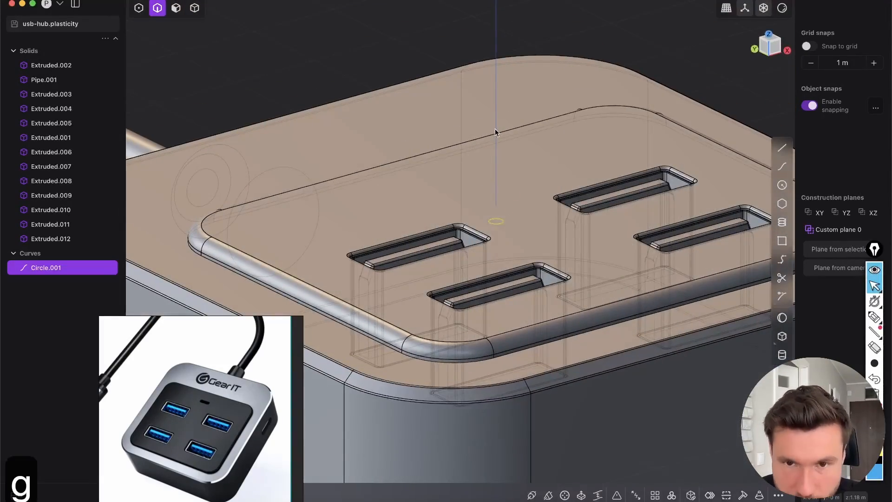
middle_click_drag(473, 166, 493, 142)
left_click_drag(524, 142, 527, 135)
middle_click_drag(528, 133, 745, 80)
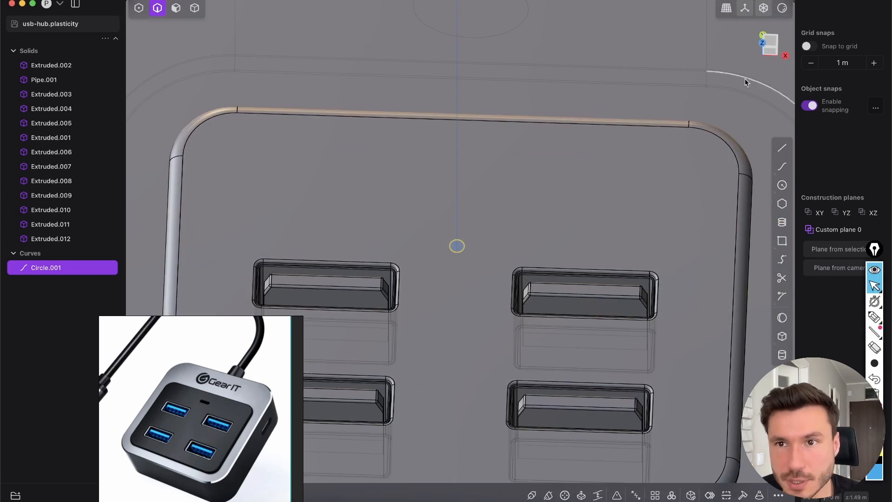
Move the circle along the Y axis in top view, away from the ports towards the panel's upper edge
left_click(771, 43)
scroll(490, 191, "up", 5)
left_click(450, 235)
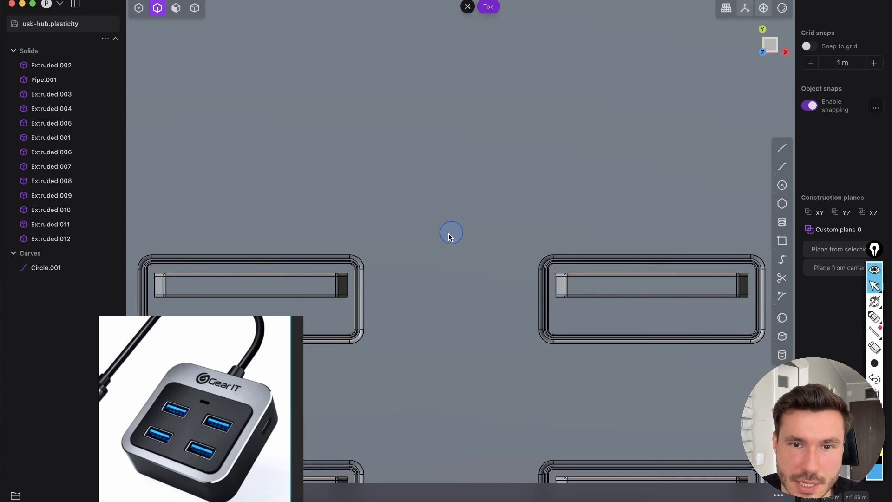
middle_click_drag(537, 198, 544, 212, "shift")
scroll(545, 214, "down", 5)
scroll(468, 285, "up", 6)
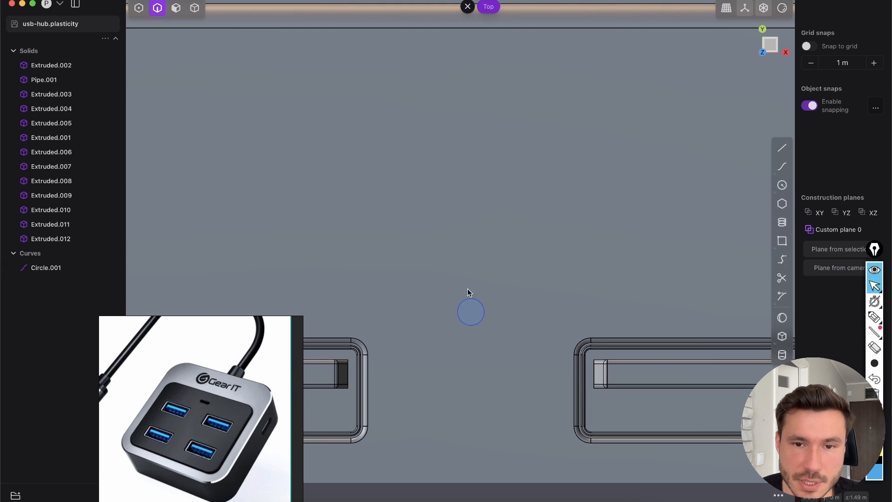
key("2")
left_click(473, 301)
key("g")
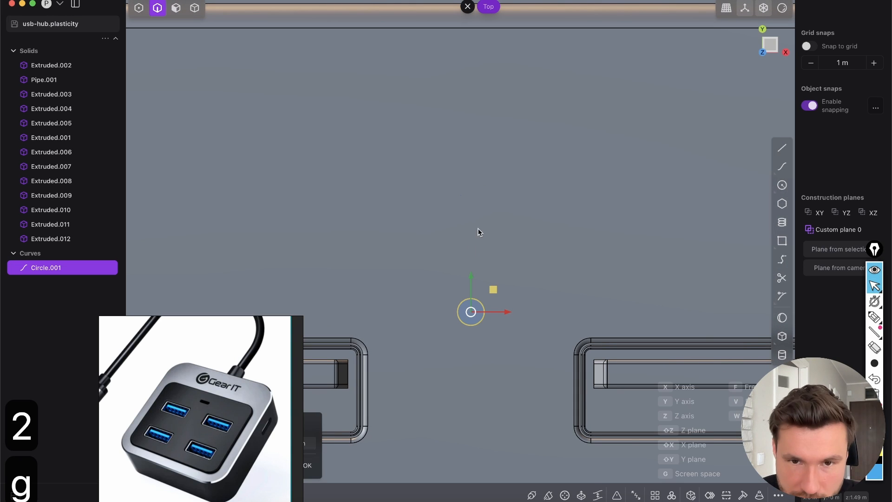
left_click_drag(471, 281, 509, 167)
right_click(498, 193)
scroll(509, 162, "down", 7)
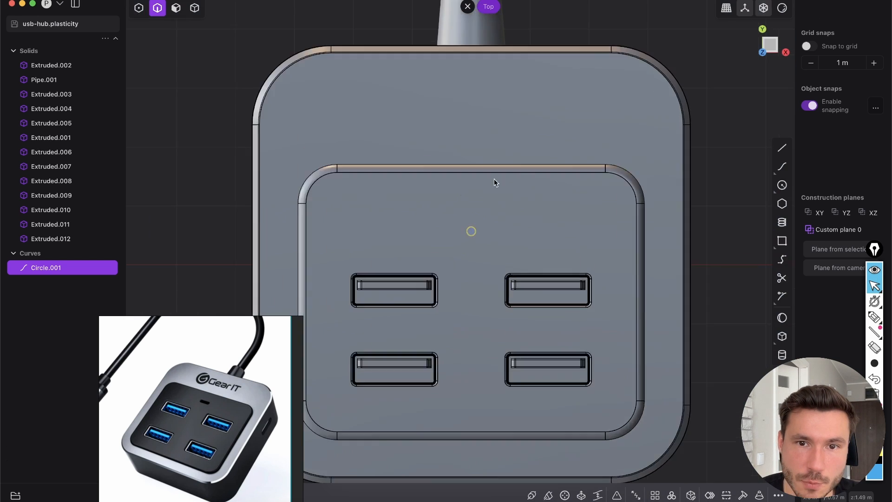
scroll(516, 147, "up", 5)
Enlarge the circle slightly and shift it along the X axis to the left of the hub's centre line
scroll(536, 139, "up", 3)
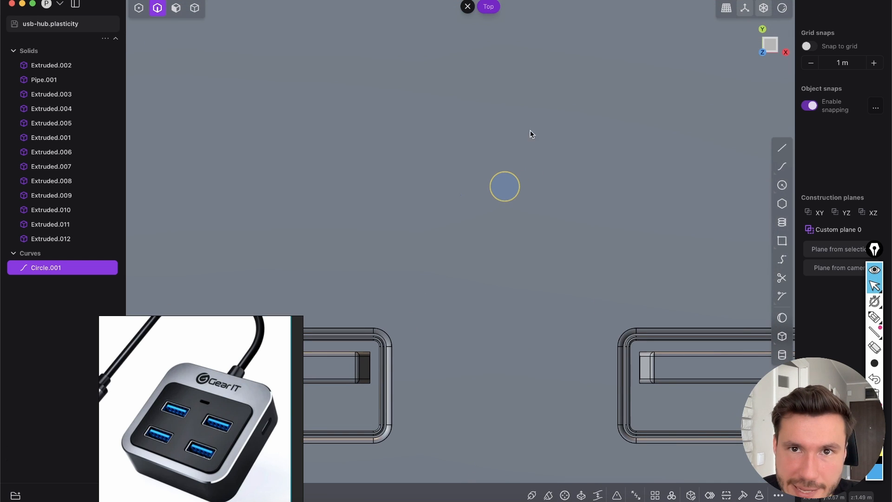
key("s")
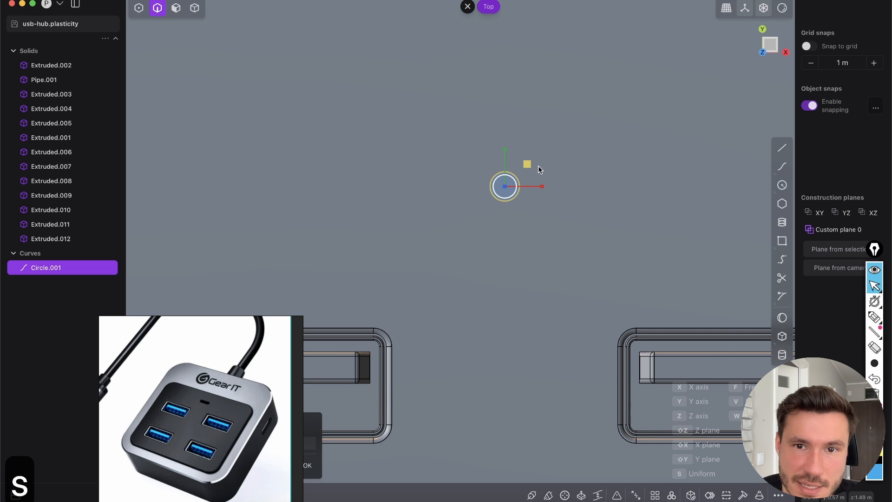
left_click(571, 94)
key("g")
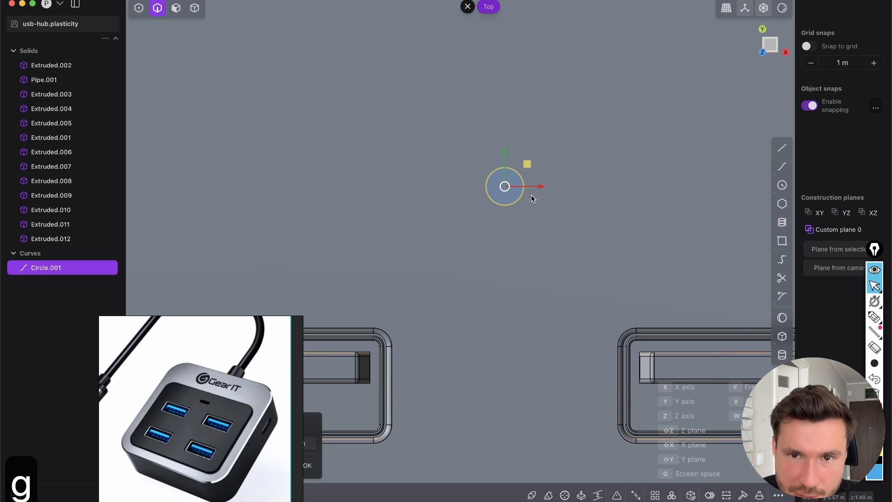
left_click(507, 188)
right_click(514, 177)
scroll(494, 200, "down", 2)
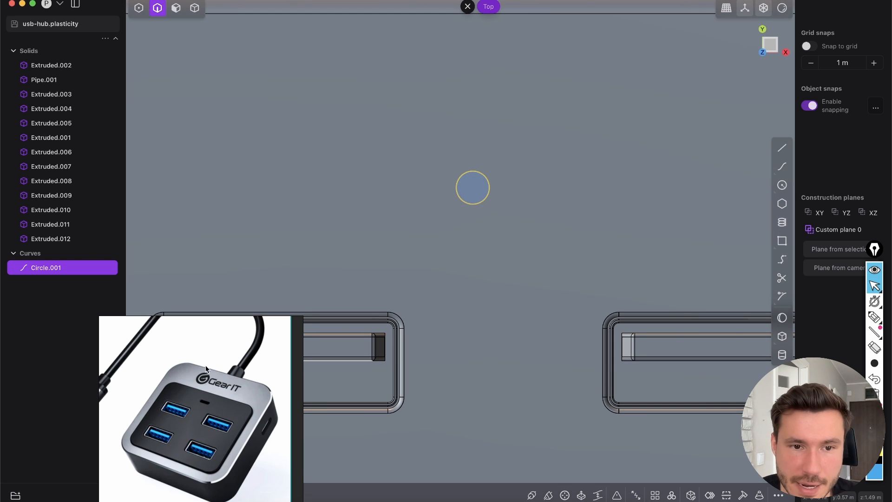
Move the reference image clear of the command settings and mirror the circle across the hub's centre line along X
left_click_drag(205, 366, 193, 211)
left_click(223, 495)
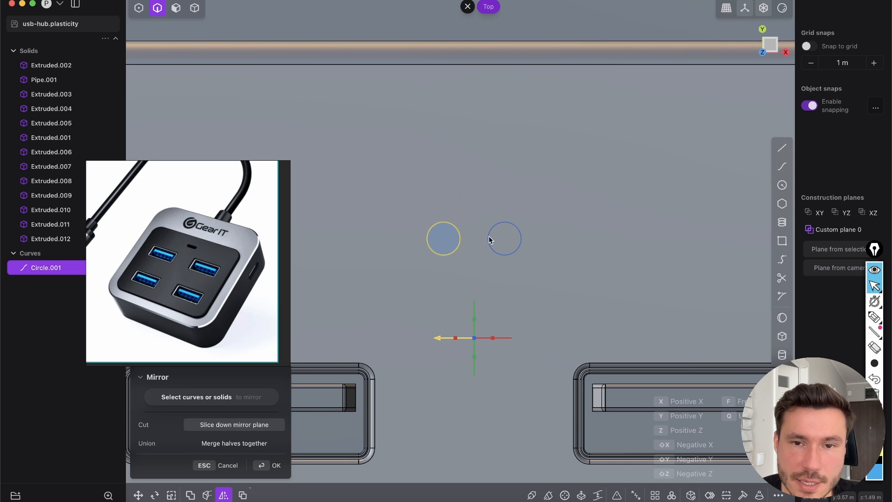
right_click(489, 240)
scroll(478, 229, "down", 5)
scroll(473, 234, "up", 4)
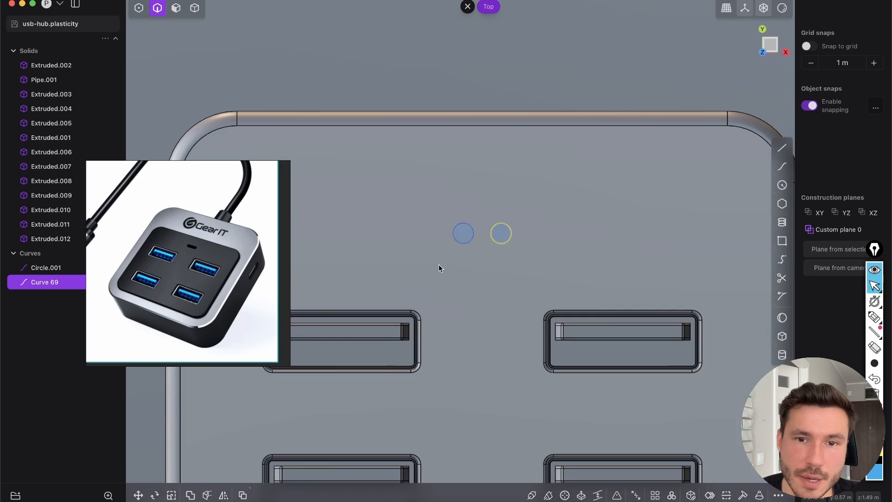
Draw a straight line joining the topmost points of the two circles
scroll(490, 221, "up", 7)
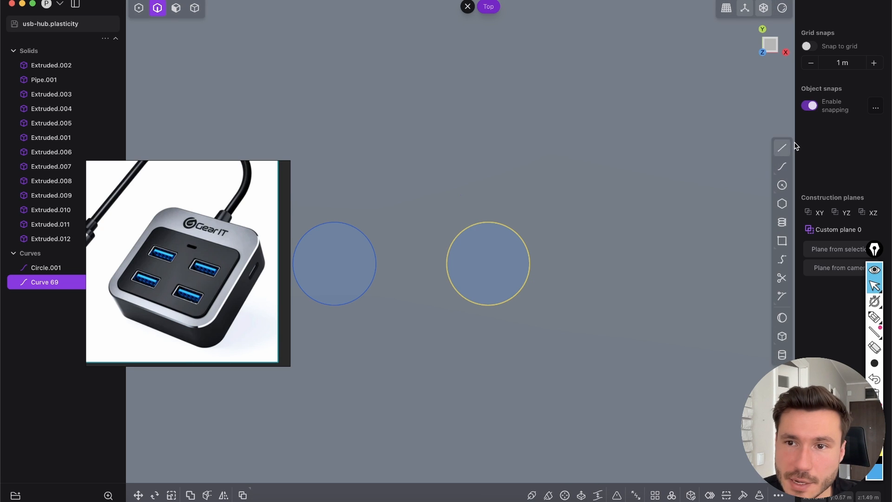
left_click(782, 148)
scroll(444, 205, "up", 2)
left_click(440, 189)
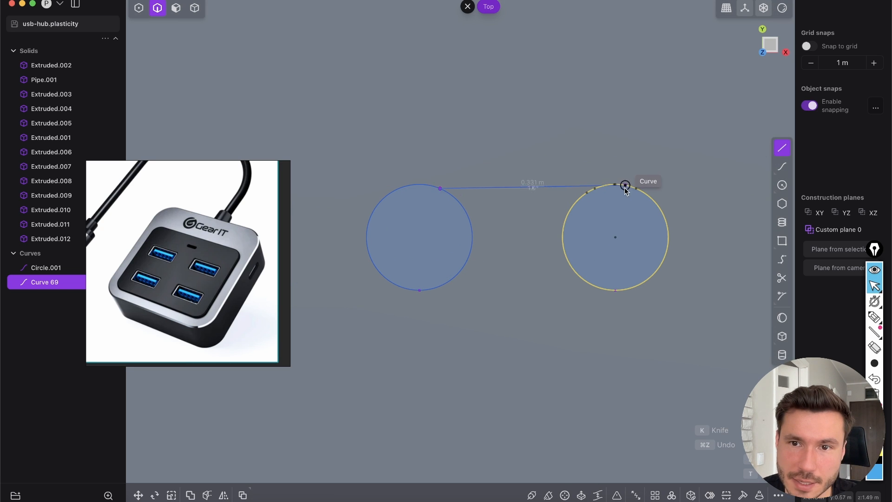
left_click(615, 185)
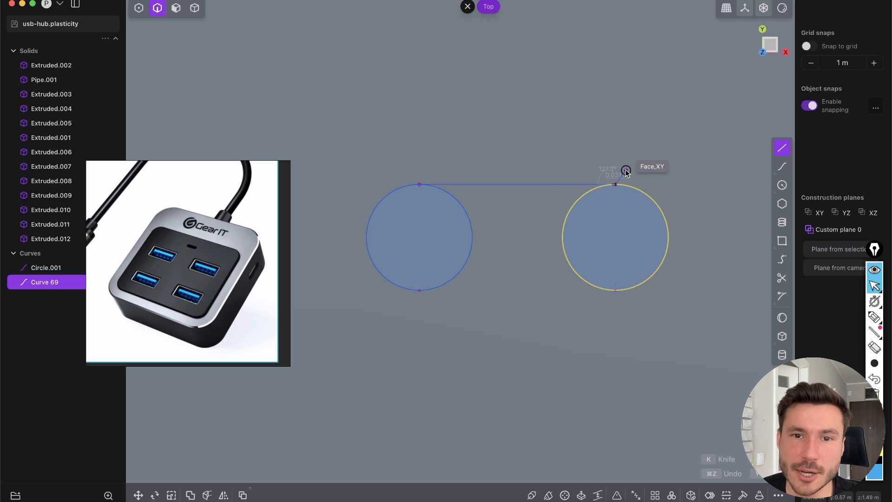
right_click(624, 170)
Draw a second straight line about 0.35 m long joining the lowest points of the two circles
left_click(784, 147)
scroll(485, 260, "up", 5)
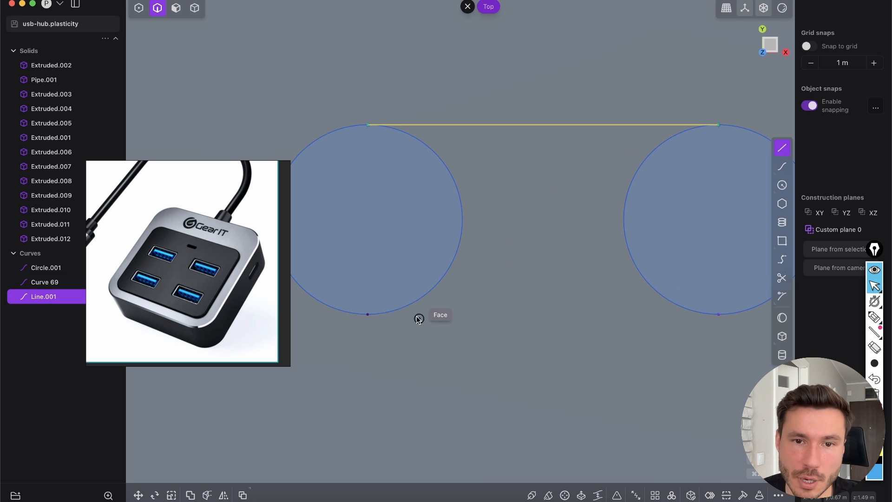
left_click(374, 314)
scroll(639, 313, "right", 5)
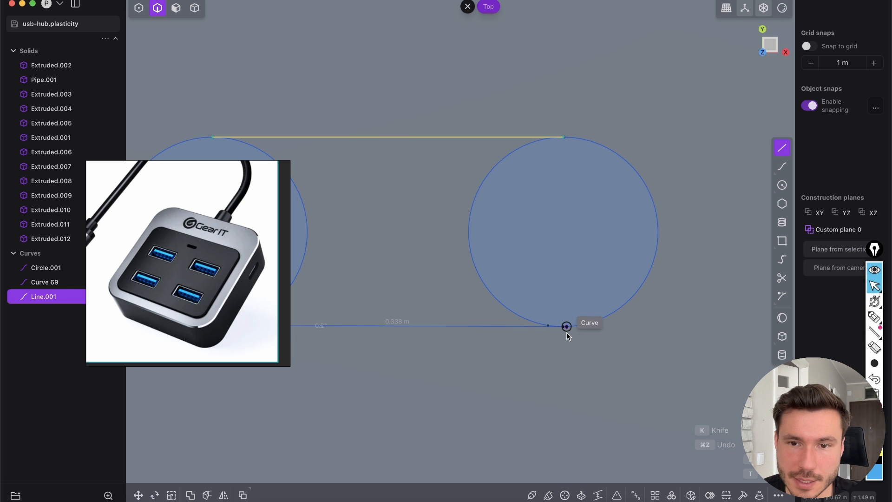
scroll(558, 328, "left", 5)
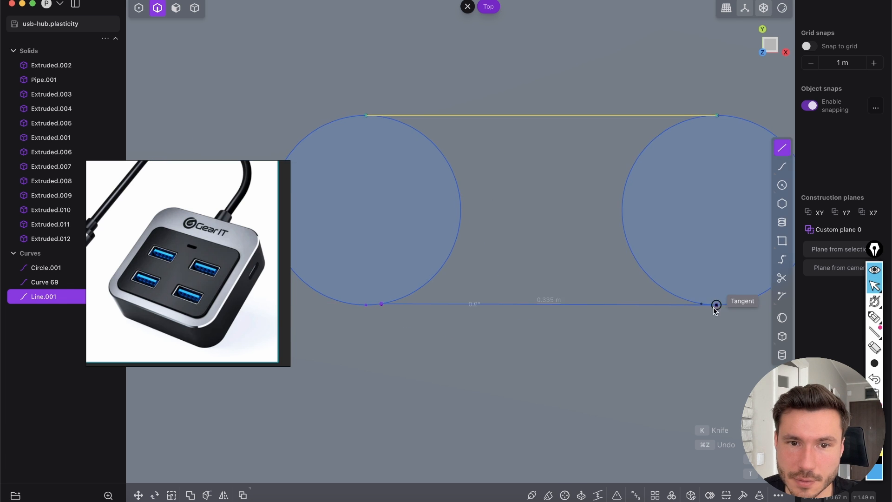
scroll(389, 342, "down", 3)
scroll(393, 306, "up", 2)
left_click(394, 300)
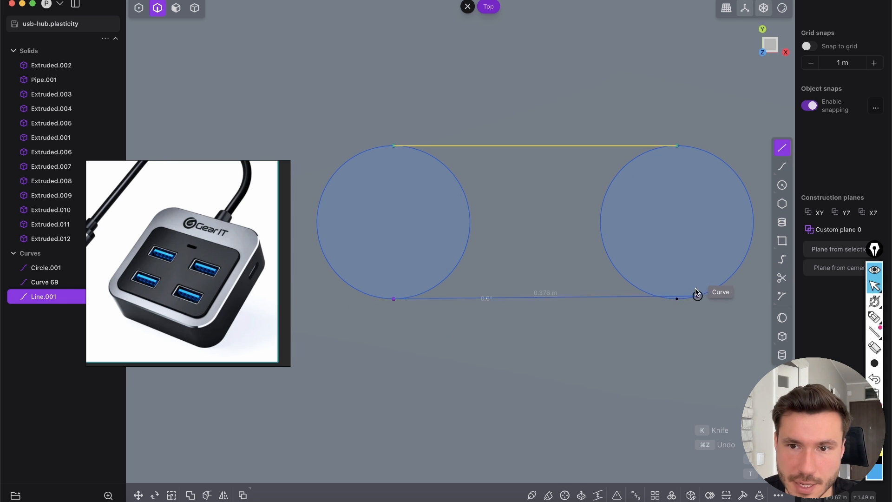
scroll(676, 302, "down", 2)
scroll(651, 302, "right", 2)
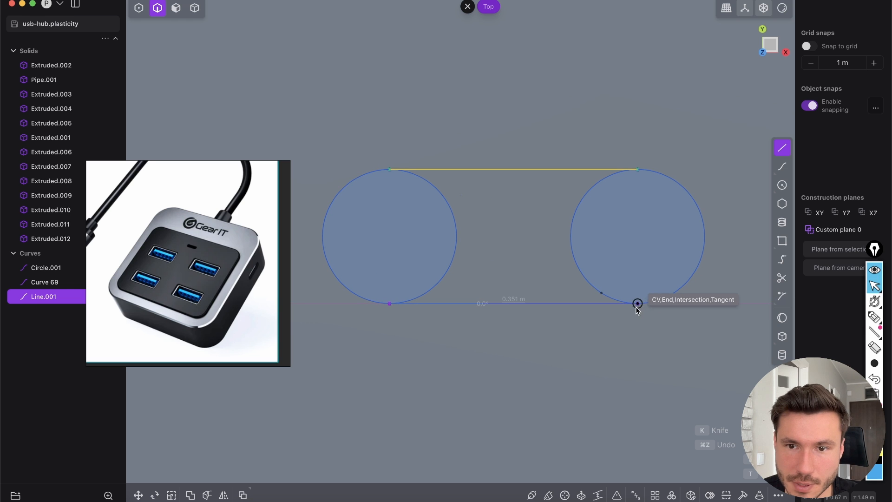
left_click(624, 310)
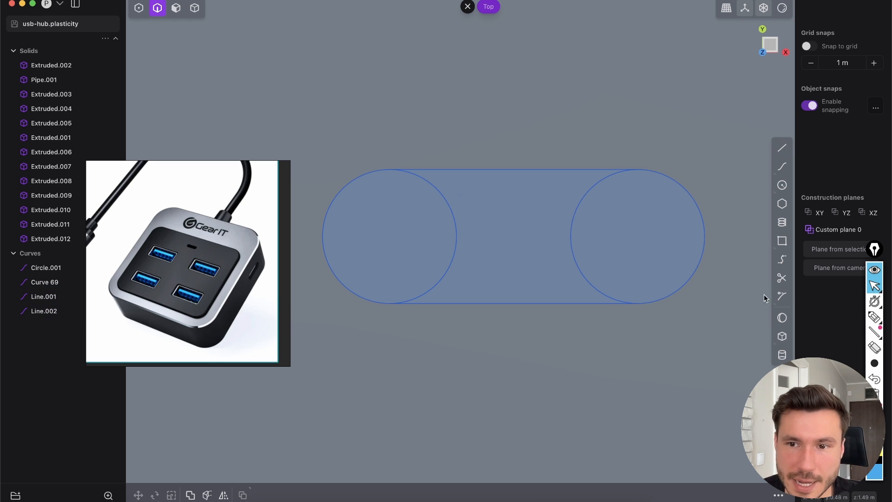
Trim away the inner arcs of the two circles so that only a closed slot outline remains
left_click(781, 281)
left_click_drag(604, 264, 435, 231)
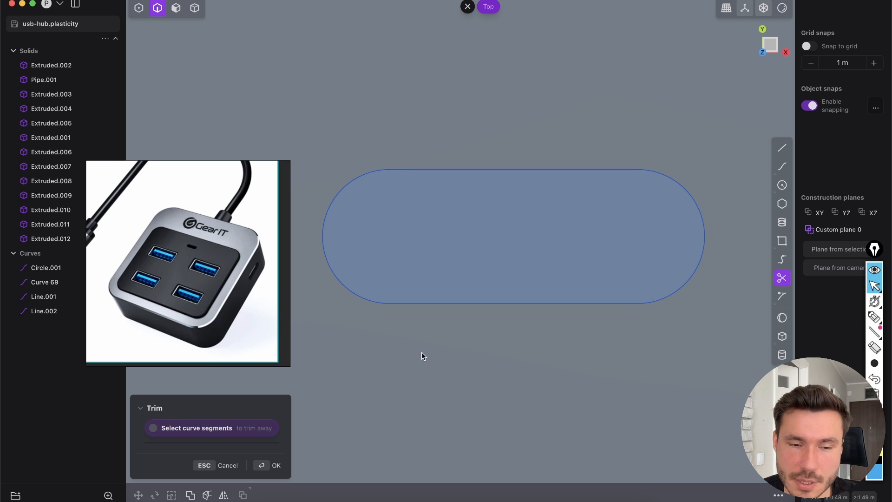
key("Escape")
Extrude the slot-shaped region about 0.336 m down into the hub's top surface
scroll(446, 219, "down", 3)
middle_click_drag(462, 169, 439, 218)
key("3")
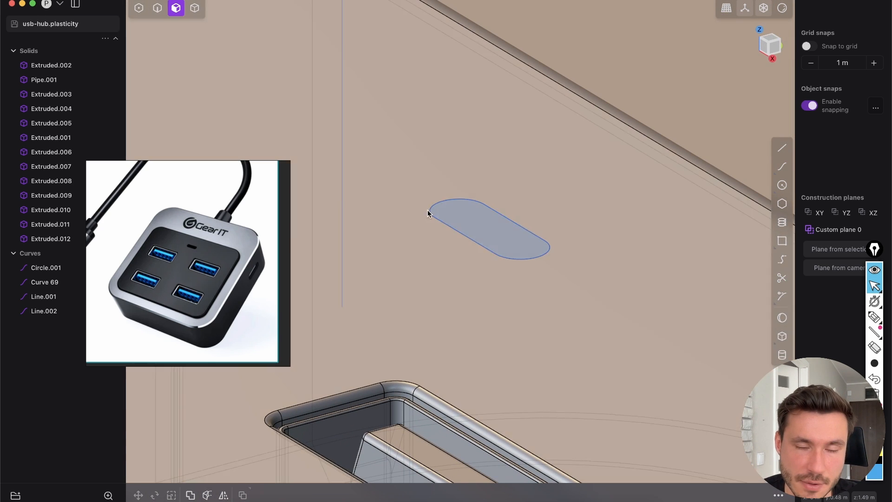
left_click(485, 228)
key("e")
left_click_drag(484, 182, 484, 276)
middle_click_drag(484, 275, 542, 271)
scroll(543, 219, "down", 5)
middle_click_drag(538, 171, 580, 125)
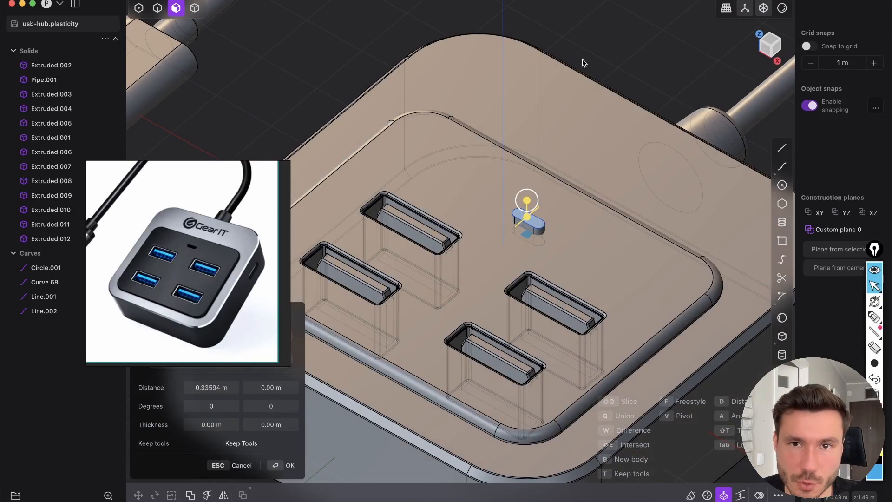
Make the slot extrusion a Difference cut and deepen it to about 0.46 m
key("q")
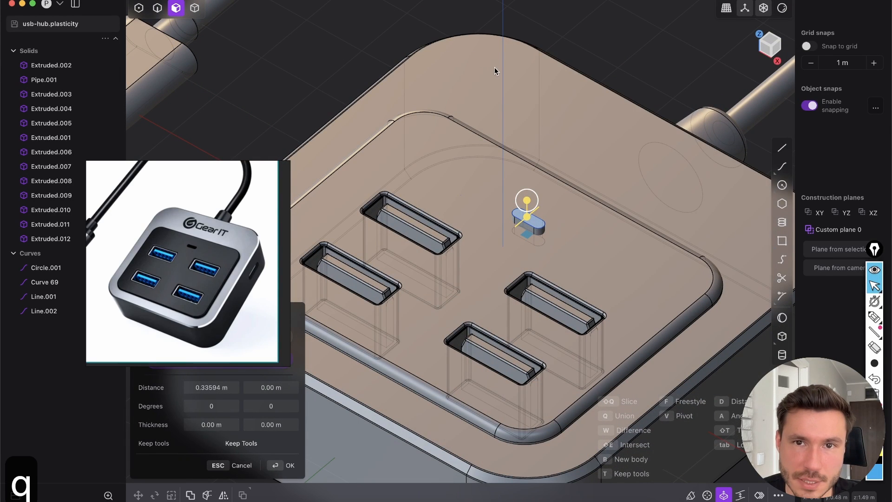
scroll(528, 214, "up", 10)
middle_click_drag(505, 309, 446, 317)
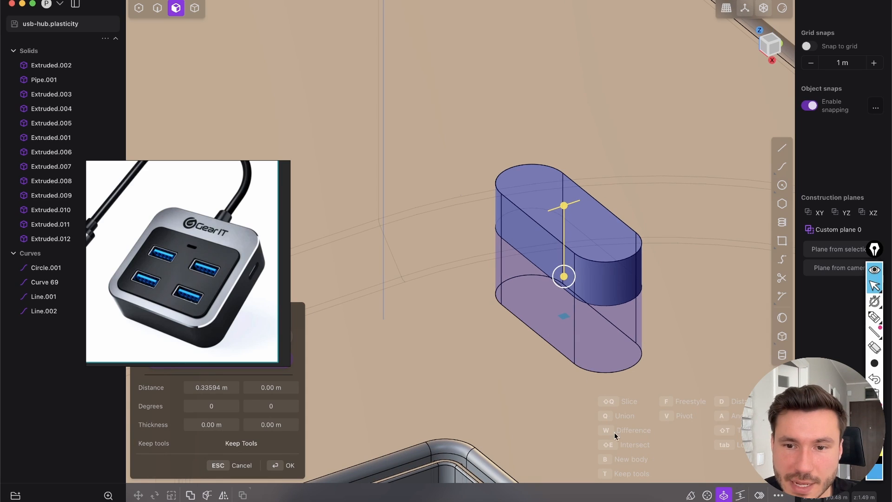
key("w")
scroll(563, 191, "down", 10)
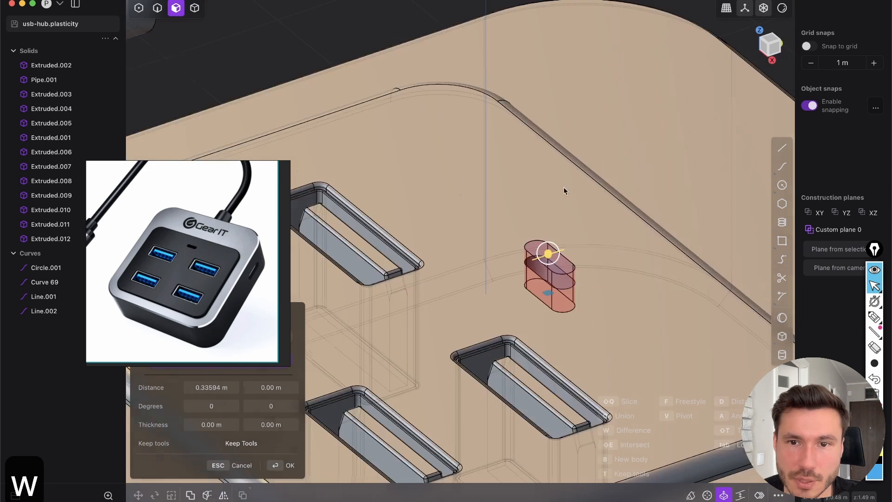
scroll(591, 320, "up", 5)
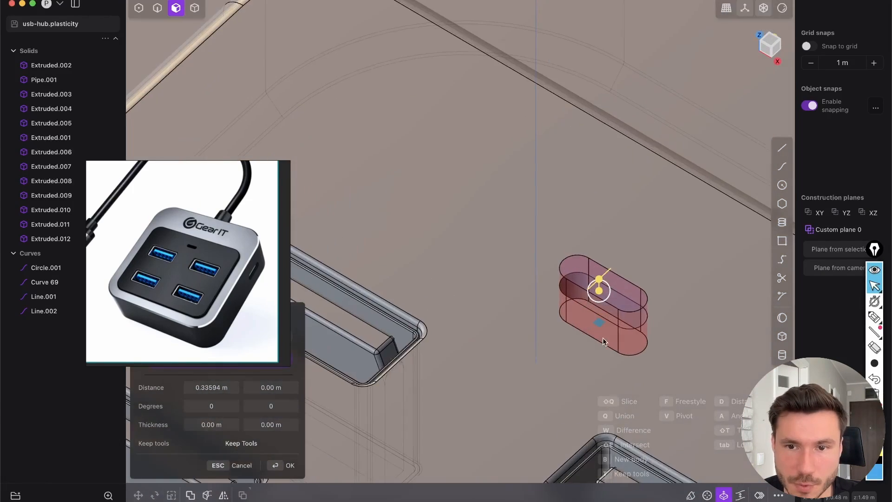
left_click_drag(616, 311, 615, 329)
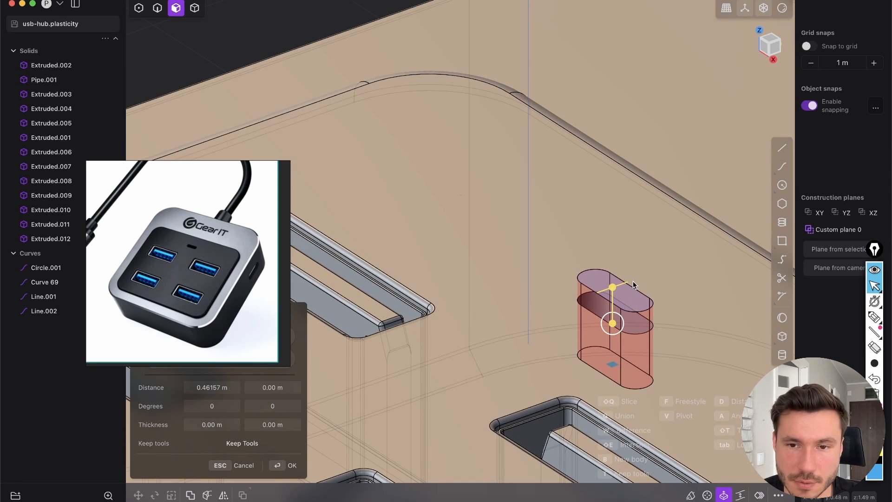
key("Return")
Delete the leftover slot outline curves floating above the new recess
scroll(632, 258, "down", 5)
scroll(625, 254, "up", 6)
middle_click_drag(625, 253, 557, 253, "shift")
key("2")
left_click(544, 287)
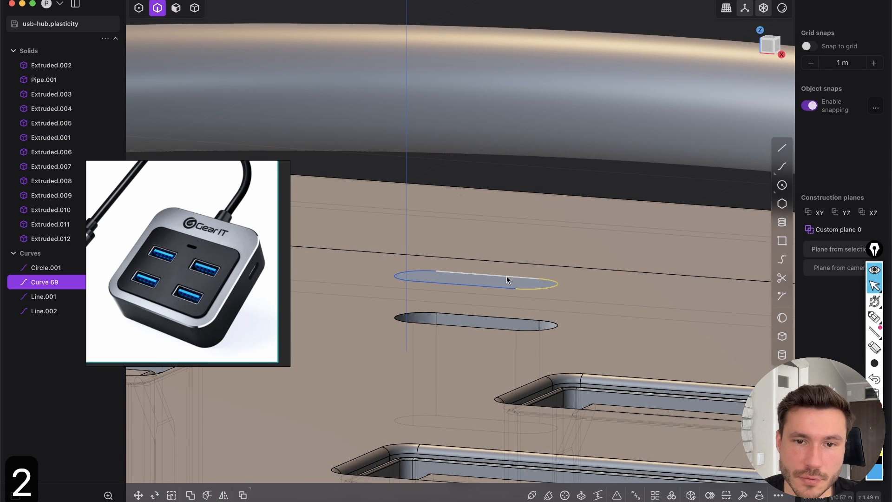
left_click(507, 278, "shift")
left_click(454, 285, "shift")
left_click(416, 272, "shift")
middle_click_drag(442, 295, 437, 318)
key("x")
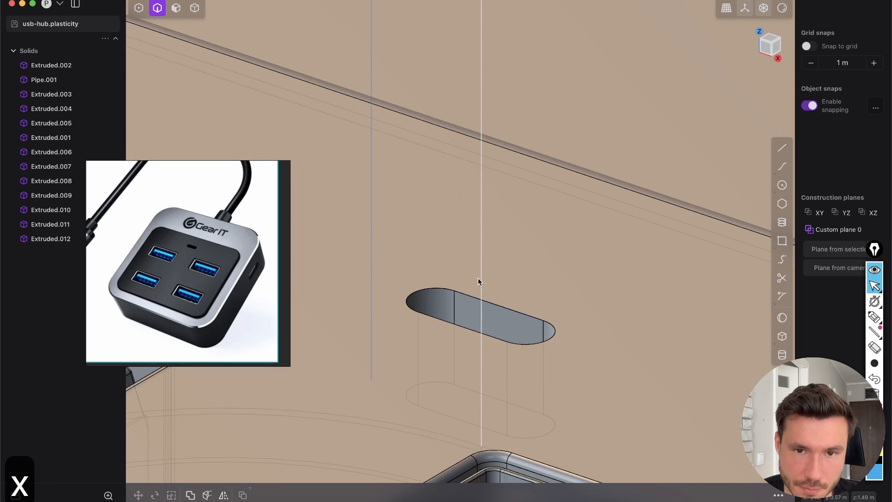
key("x")
Fillet the upper rim of the slot recess with a radius of about 0.018 m
scroll(476, 298, "up", 6)
middle_click_drag(465, 379, 461, 250, "shift")
left_click(538, 193)
key("b")
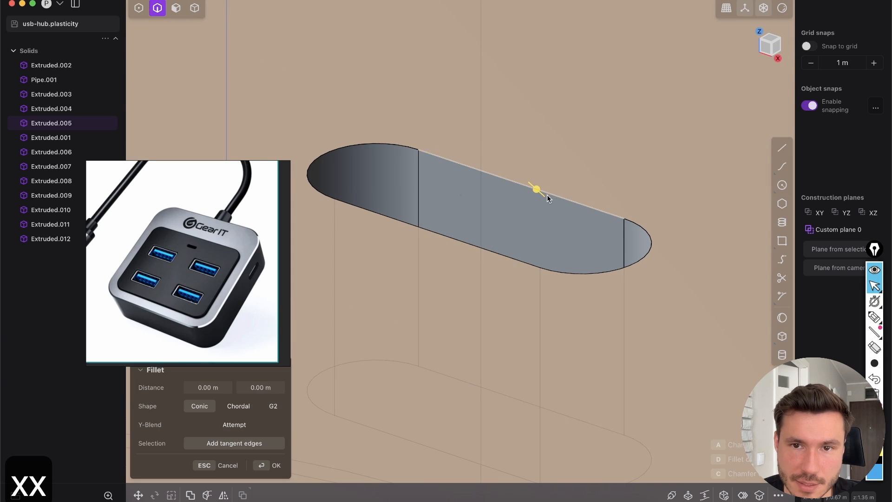
left_click(498, 213)
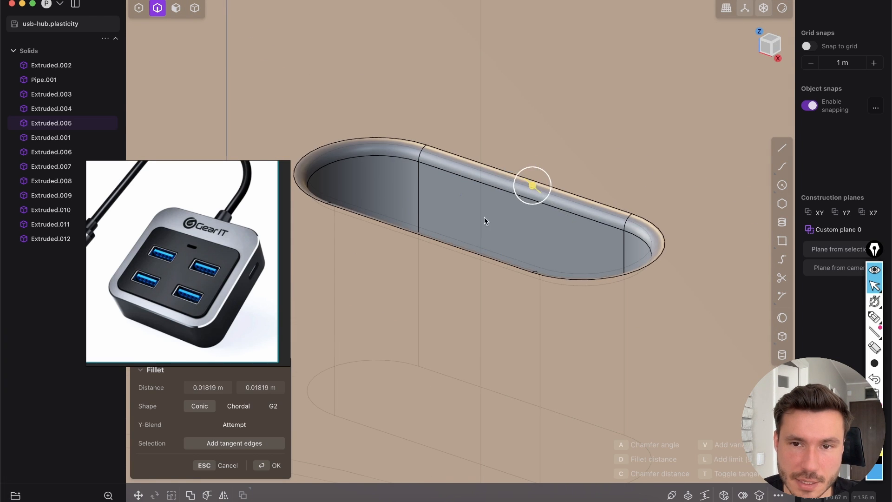
scroll(493, 215, "down", 8)
right_click(565, 184)
scroll(530, 196, "down", 10)
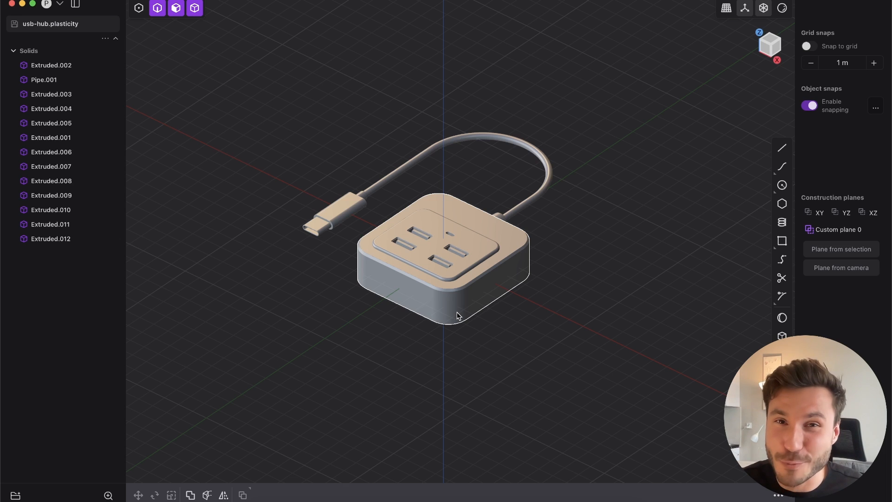
middle_click_drag(457, 316, 489, 328)
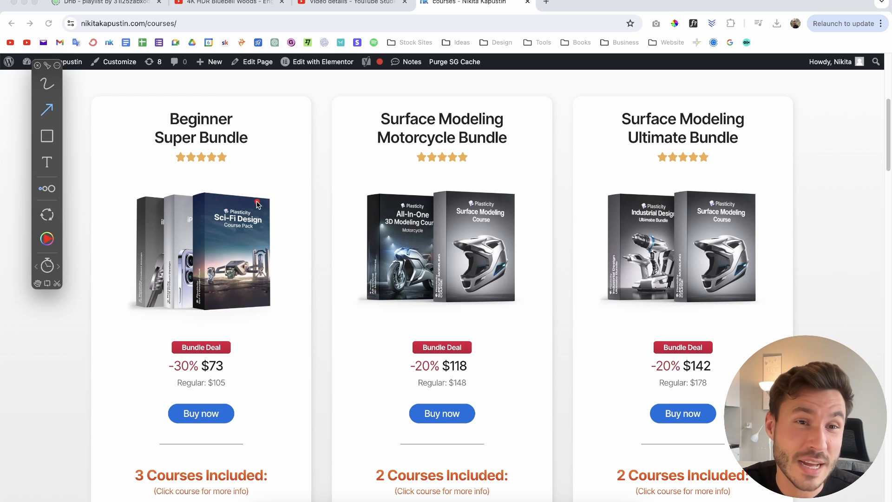
Switch to the courses page in the web browser and mark the Beginner Super Bundle with a red arrow
mouse_move(288, 155)
left_mouse_down()
mouse_move(393, 167)
mouse_move(469, 242)
mouse_move(569, 287)
left_mouse_up()
mouse_move(282, 294)
left_mouse_down()
mouse_move(488, 348)
mouse_move(515, 343)
left_mouse_up()
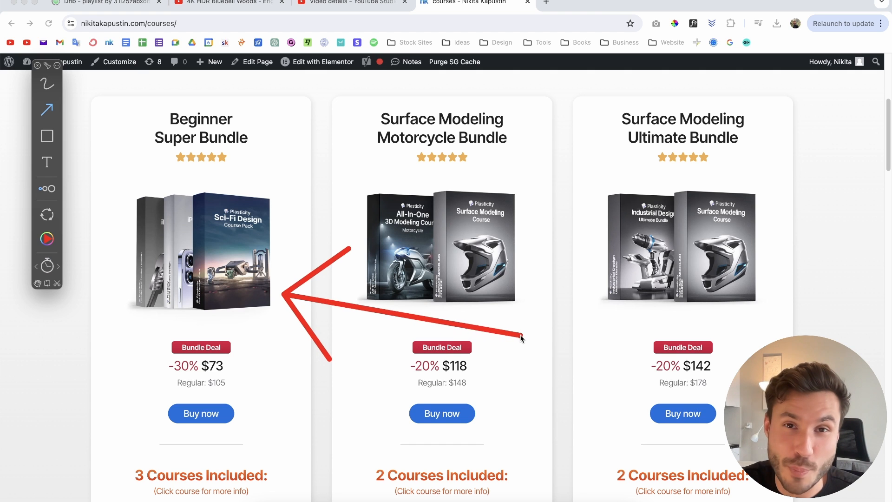
key("ctrl+Tab")
scroll(322, 214, "down", 2)
scroll(323, 213, "up", 2)
key("ctrl+Tab")
mouse_move(310, 259)
left_mouse_down()
mouse_move(464, 280)
mouse_move(543, 310)
left_mouse_up()
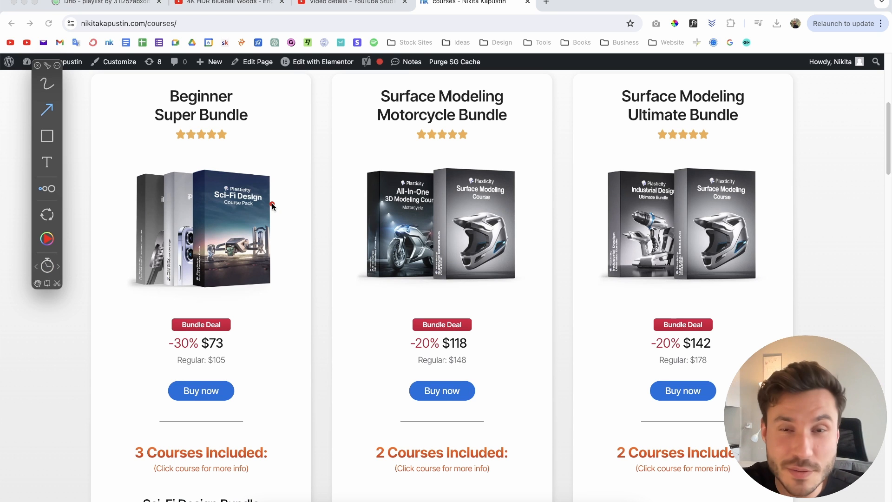
key("ctrl+Tab")
Find the Sci-Fi Design Pack under Beginner Courses and open its details page in a new browser tab
scroll(288, 209, "down", 15)
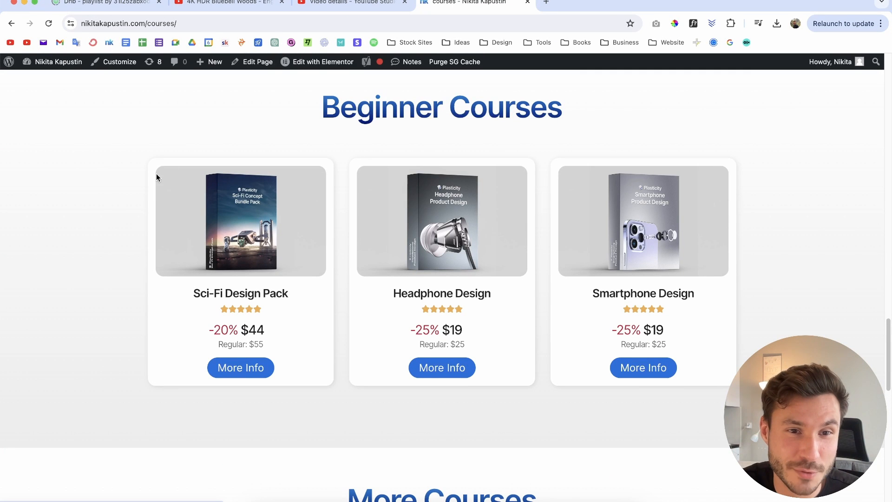
scroll(231, 316, "up", 1)
scroll(230, 311, "down", 1)
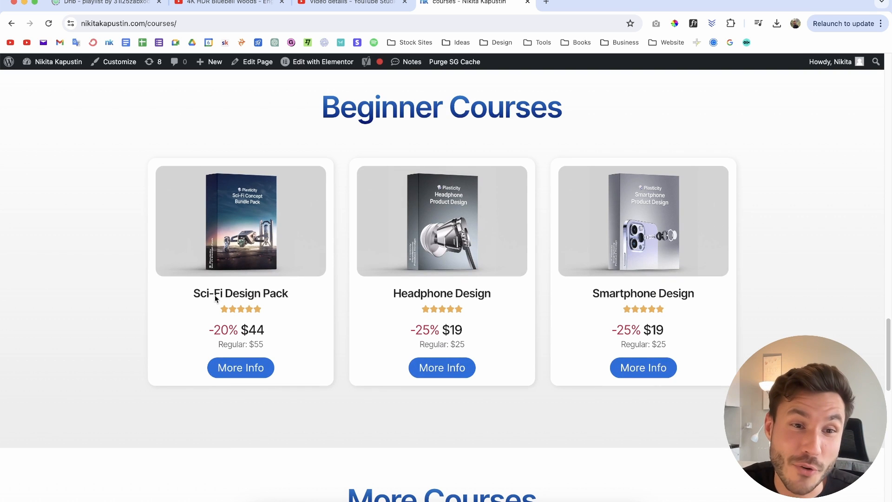
left_click_drag(196, 295, 298, 293)
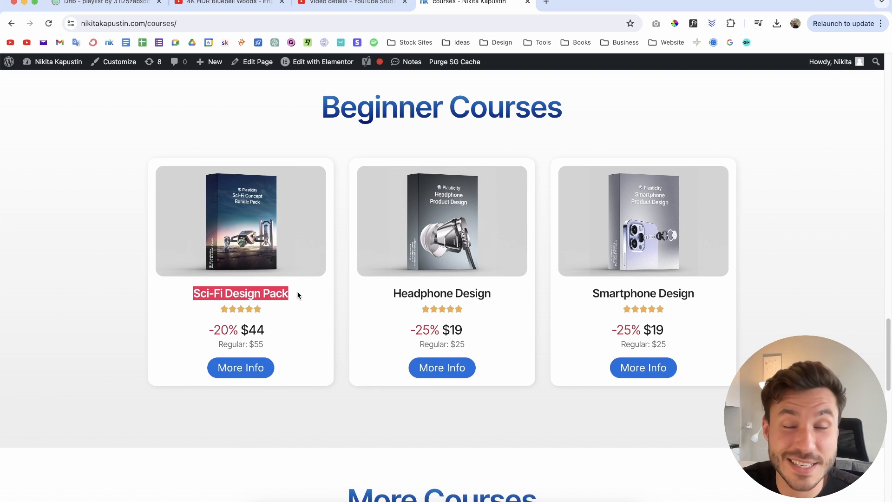
left_click(256, 399)
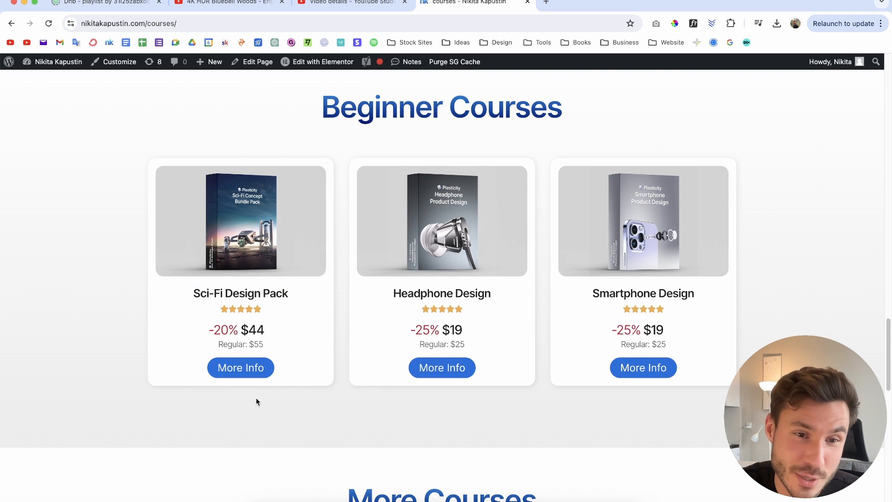
left_click(247, 367, "super")
left_click(581, 14)
Examine the course content overview and the Sci-Fi Prop and Sci-Fi Grenade sections on the course page
scroll(553, 167, "down", 10)
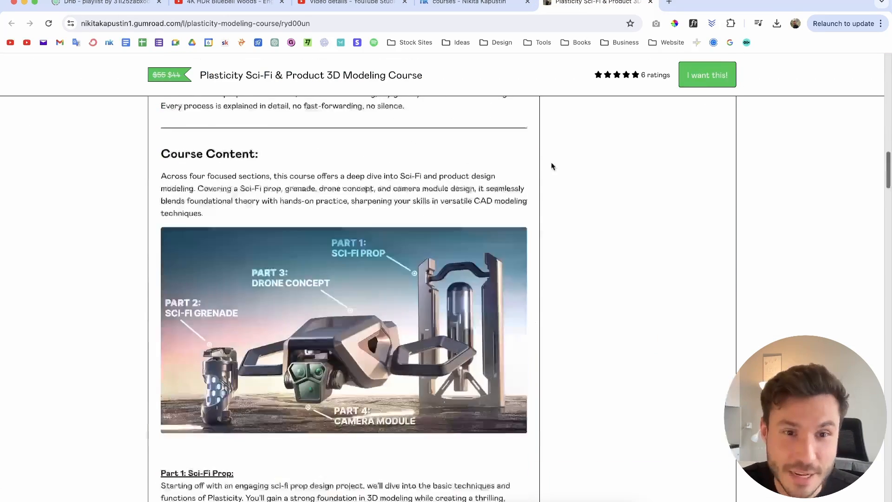
left_click_drag(161, 206, 337, 234)
scroll(338, 236, "down", 10)
scroll(553, 243, "up", 1)
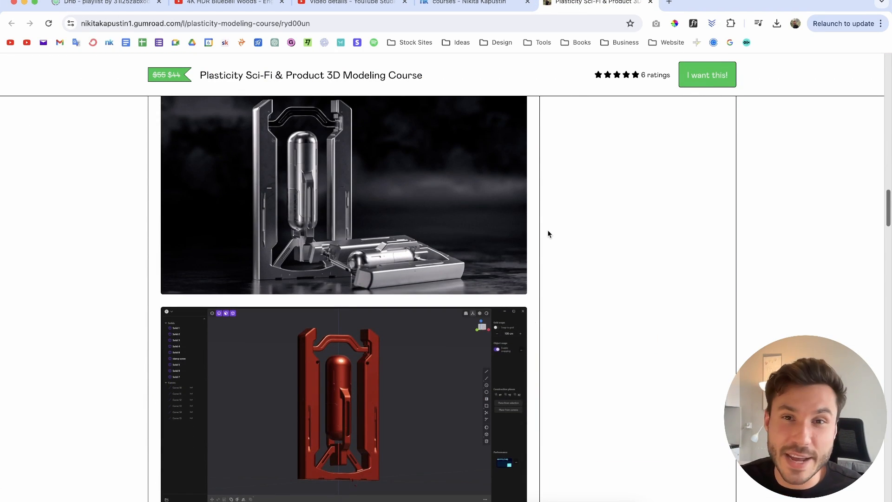
scroll(381, 343, "down", 1)
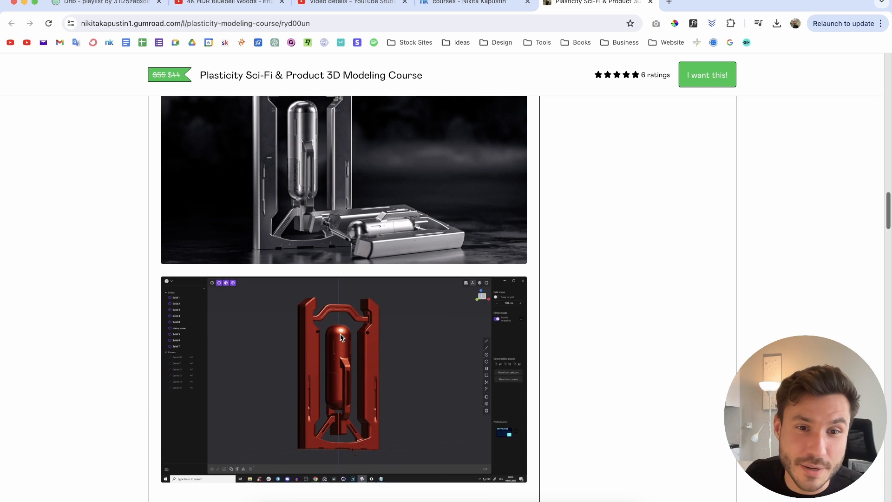
scroll(263, 304, "up", 2)
scroll(337, 310, "down", 4)
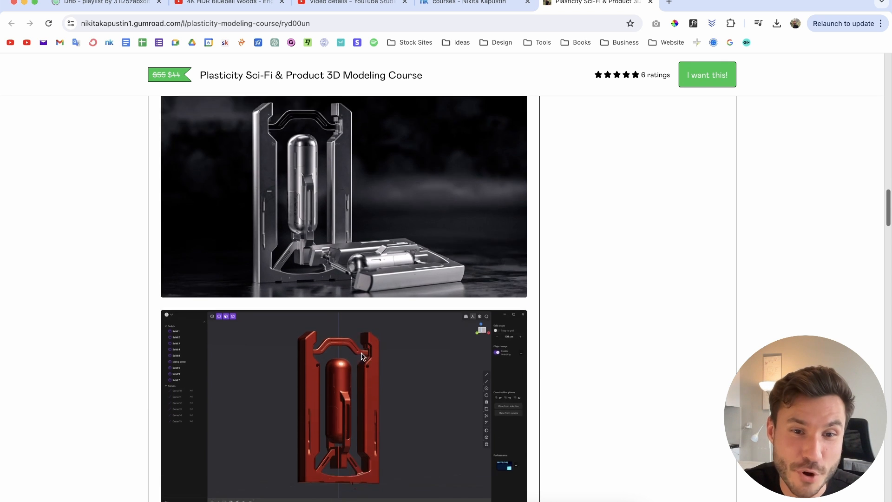
scroll(336, 310, "down", 12)
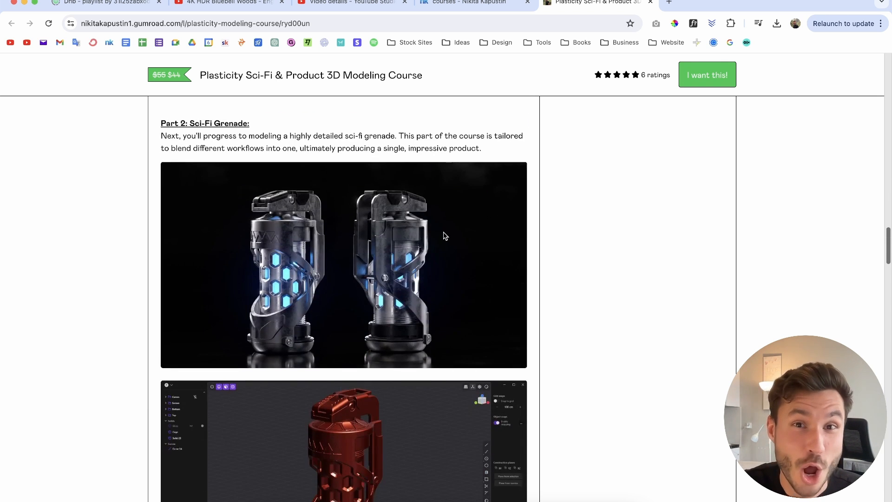
scroll(305, 198, "down", 2)
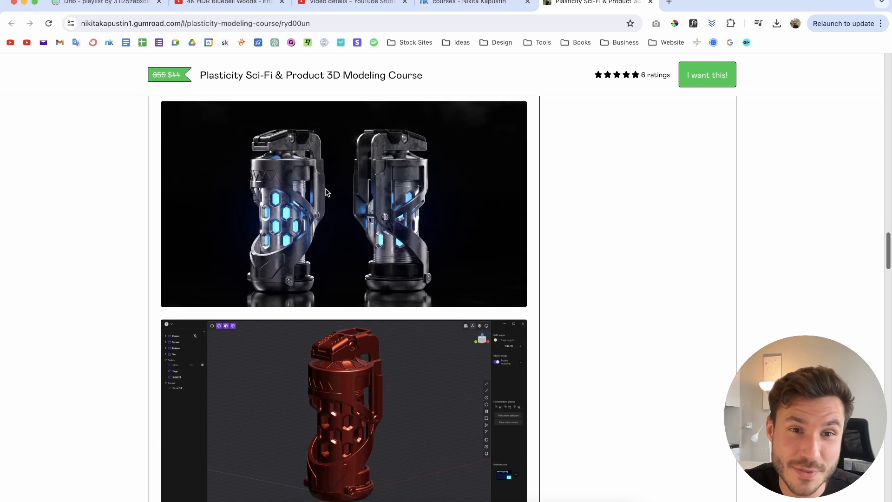
scroll(372, 302, "down", 2)
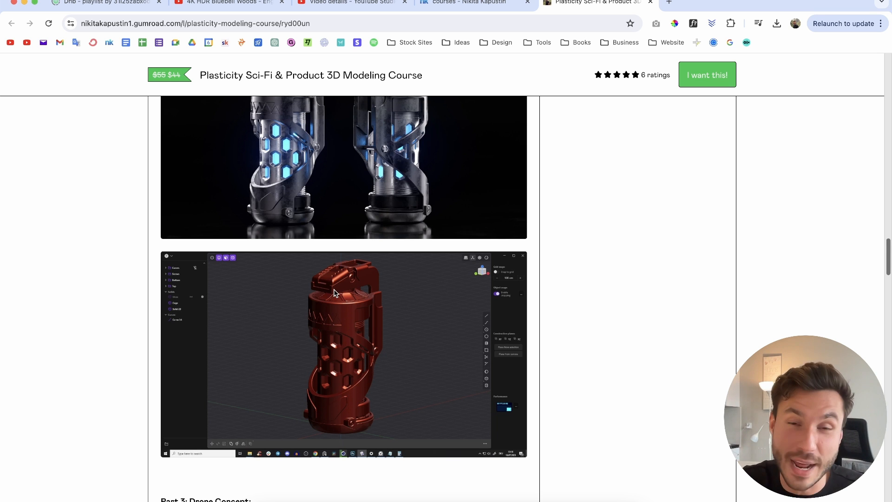
scroll(363, 310, "down", 7)
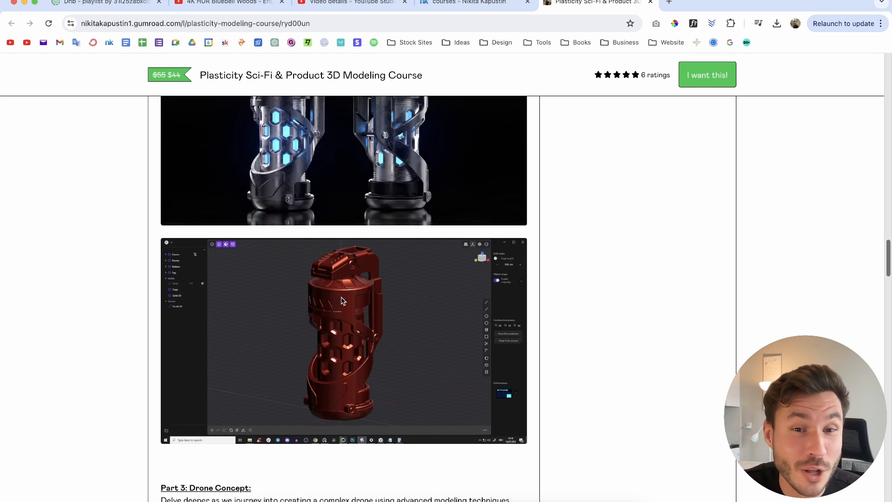
Examine the Drone Concept and Professional Camera Module sections of the course page
scroll(415, 238, "down", 4)
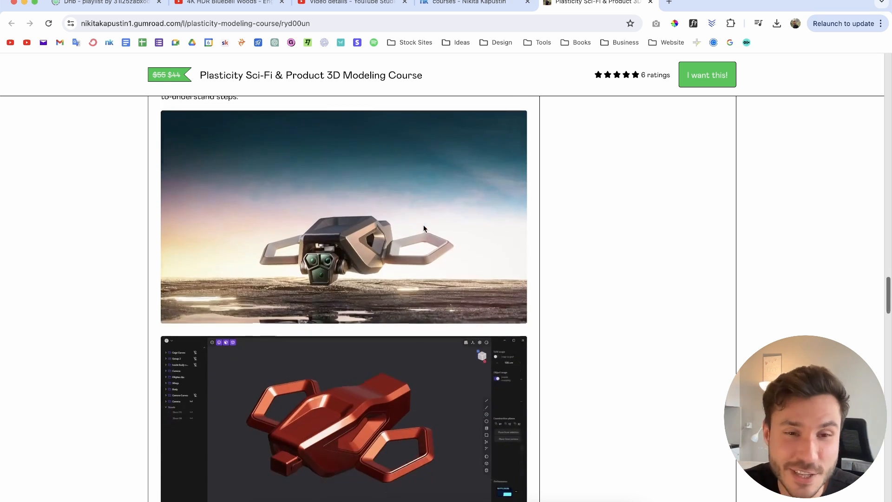
scroll(340, 178, "down", 3)
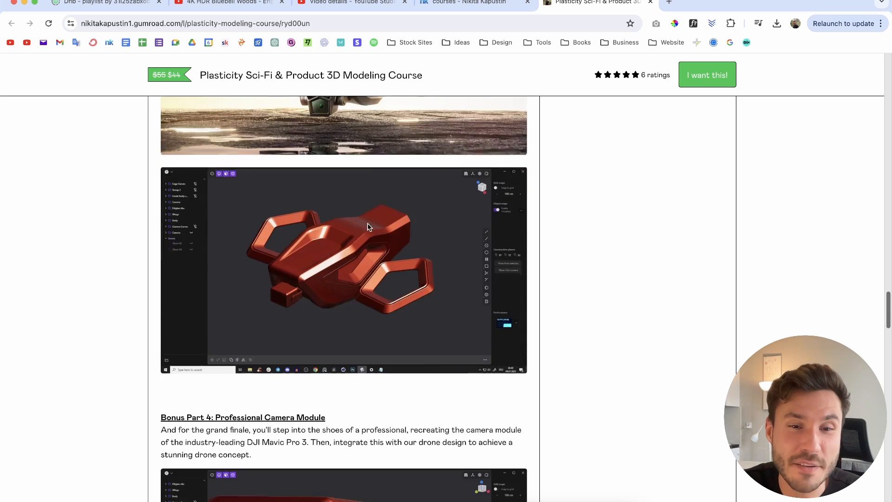
scroll(353, 213, "up", 15)
scroll(374, 272, "down", 6)
scroll(353, 251, "down", 9)
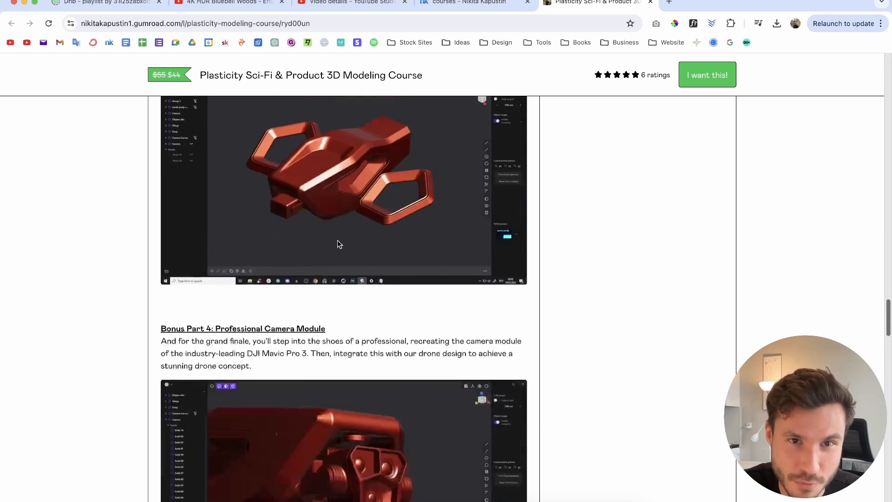
scroll(371, 270, "up", 6)
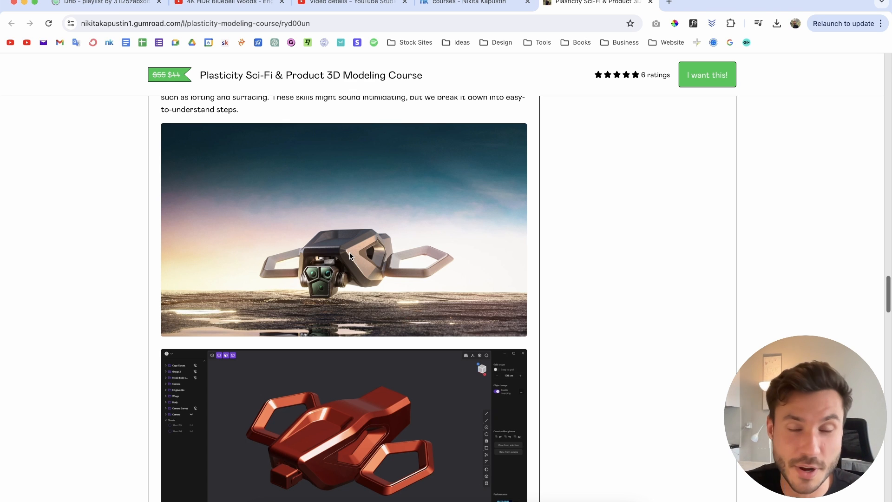
scroll(293, 237, "down", 8)
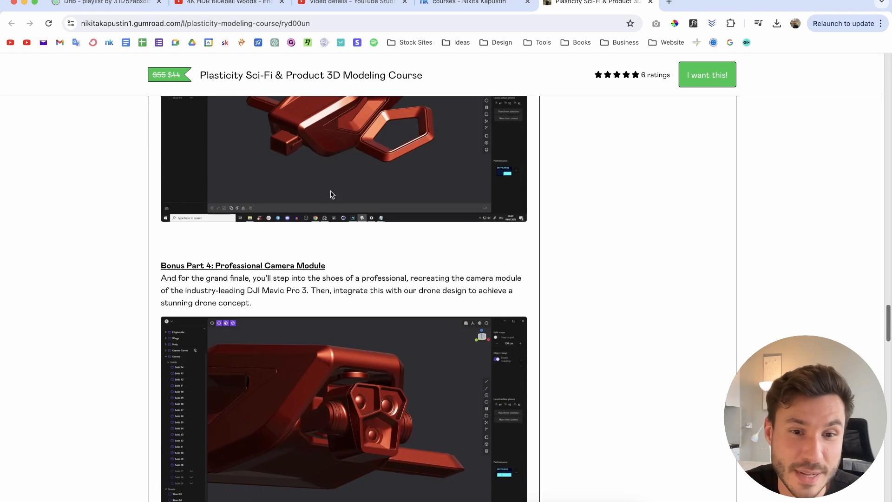
scroll(389, 376, "down", 2)
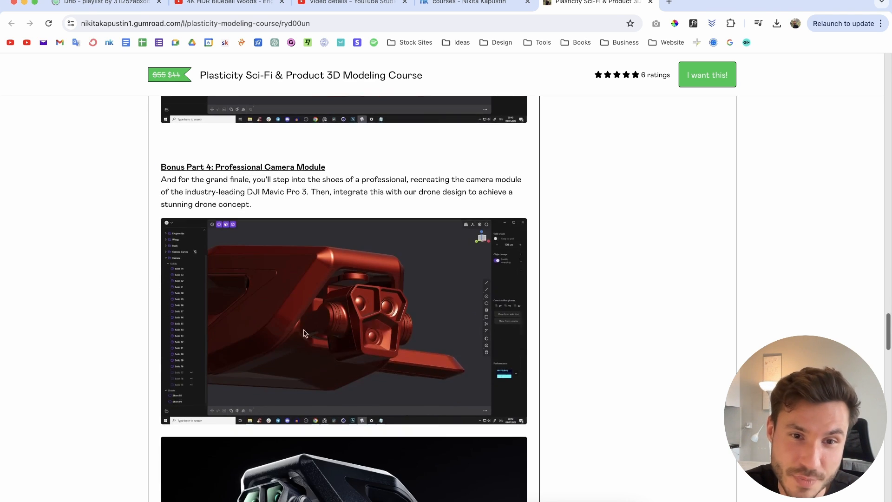
scroll(311, 333, "up", 7)
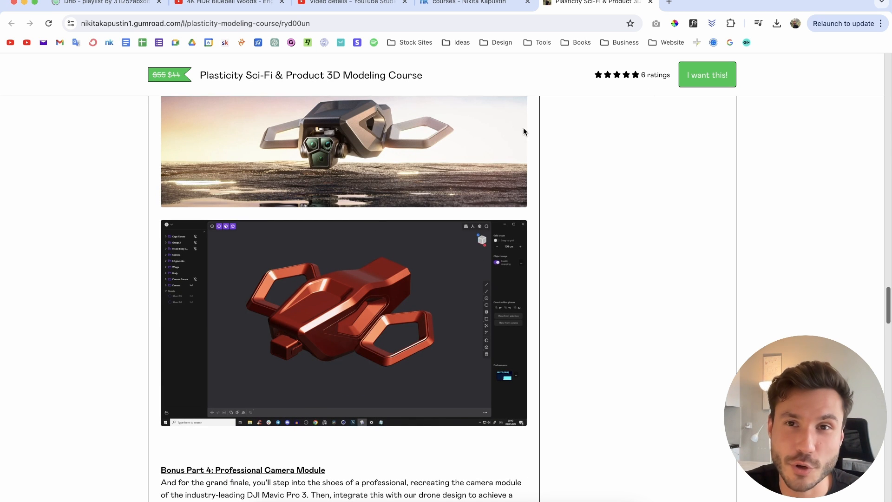
Close the Sci-Fi course page, find Smartphone Design under Beginner Courses and bring up its details page
key("super+w")
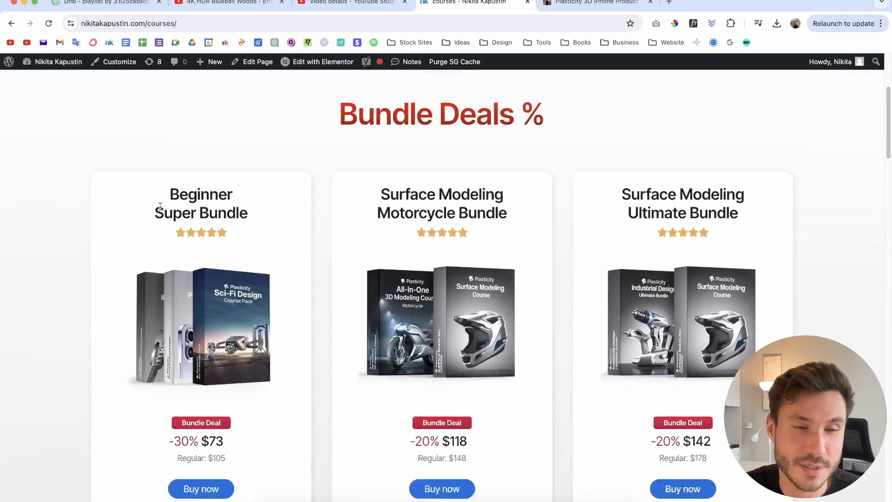
left_click_drag(168, 182, 260, 212)
left_click(268, 212)
scroll(269, 213, "down", 20)
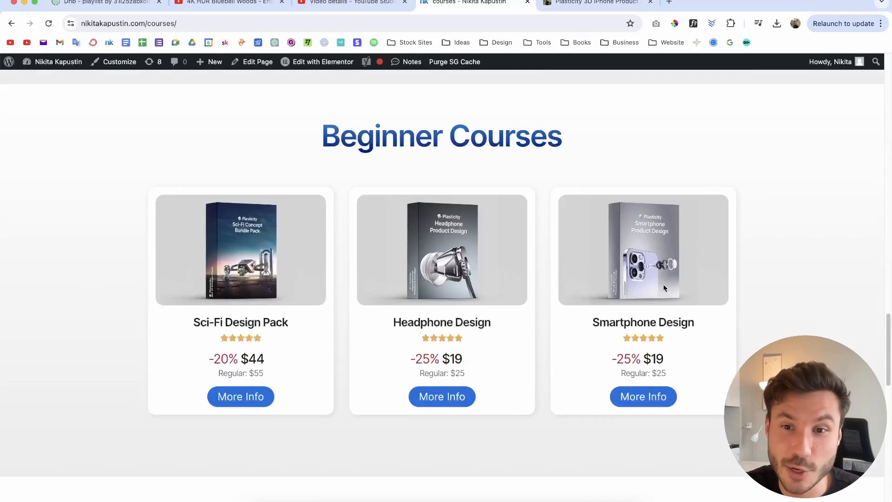
left_click_drag(591, 322, 690, 323)
left_click(633, 242)
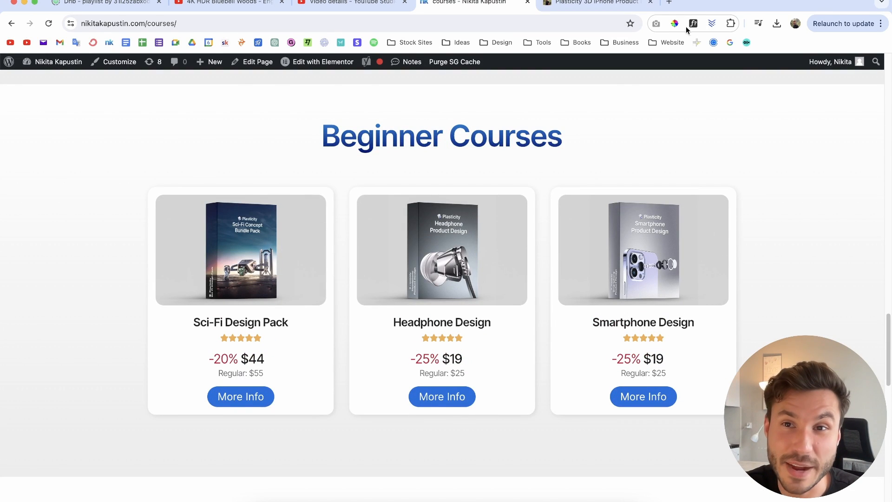
left_click(584, 9)
Examine the iPhone model images on the Plasticity 3D iPhone Product Design Course page
scroll(280, 278, "down", 15)
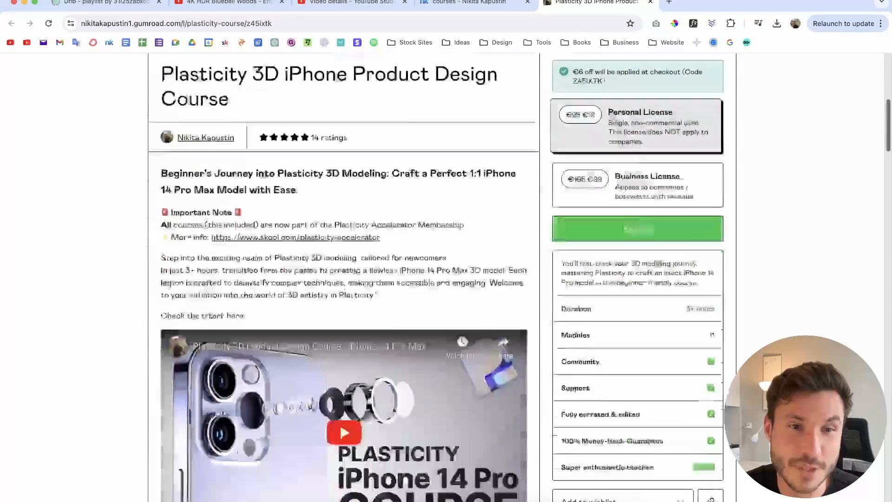
scroll(278, 341, "up", 2)
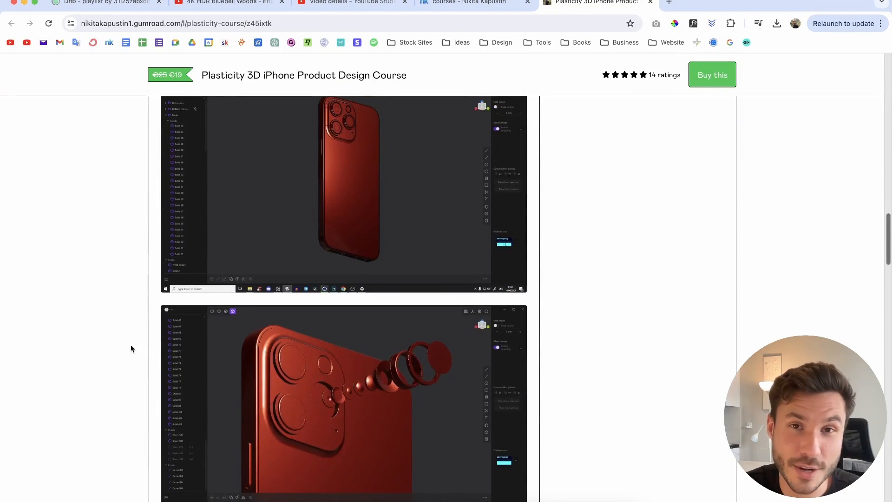
scroll(281, 346, "down", 4)
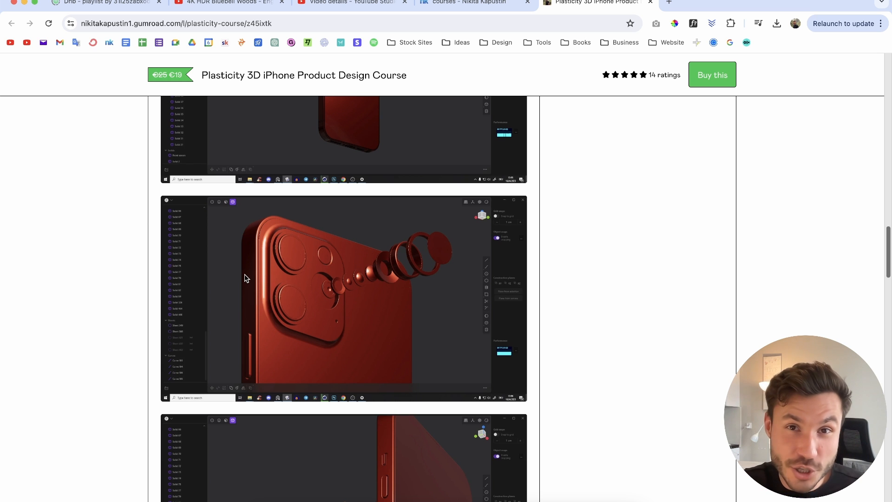
scroll(217, 245, "down", 1)
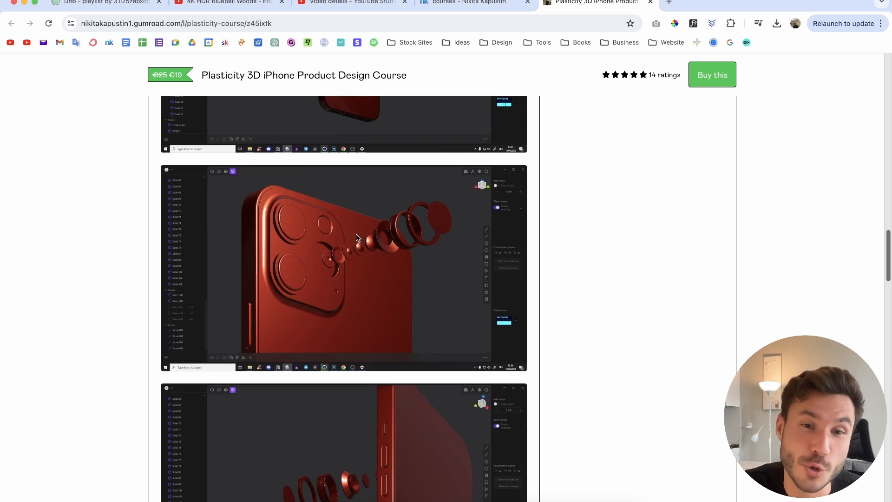
scroll(274, 238, "down", 3)
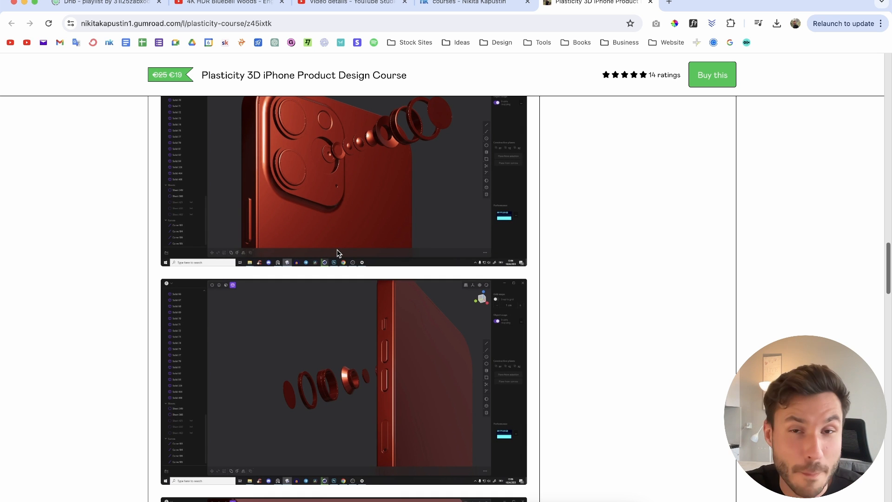
scroll(332, 227, "down", 3)
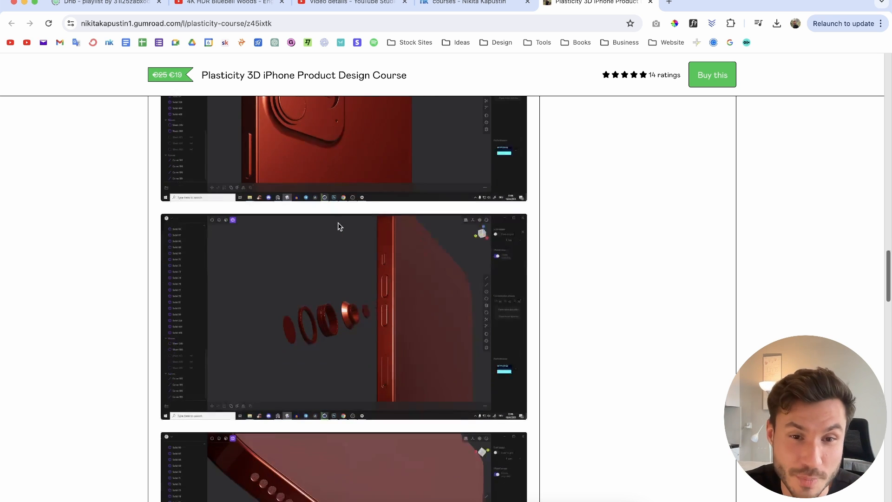
scroll(405, 278, "down", 3)
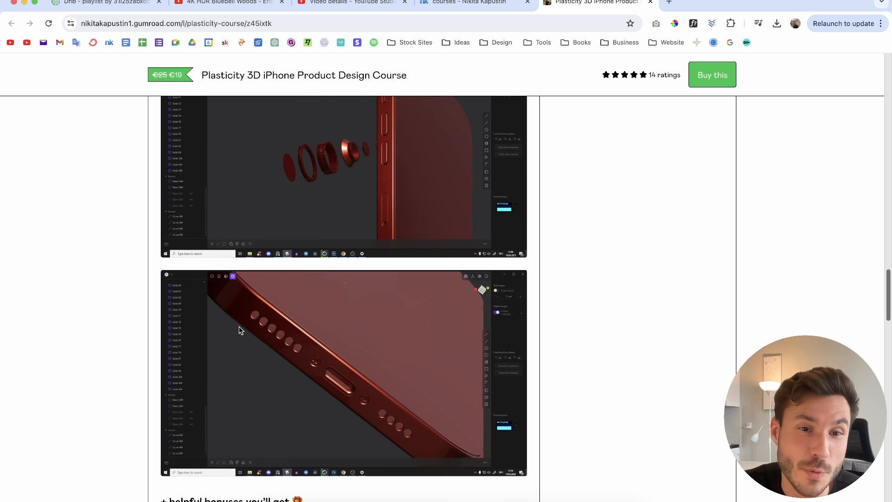
Open the Headphone Design course details and examine its product rendering and Cinema 4D & Octane Render Extension section
key("ctrl+shift+Tab")
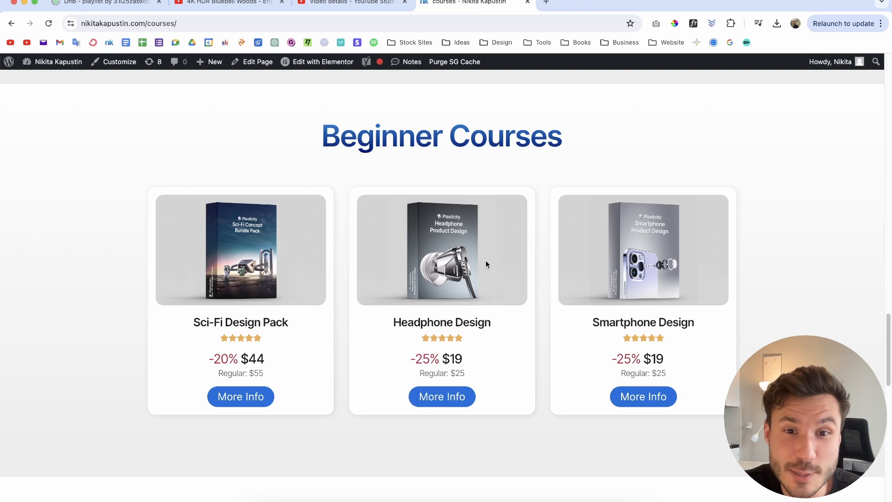
left_click_drag(394, 322, 464, 320)
left_click(443, 397)
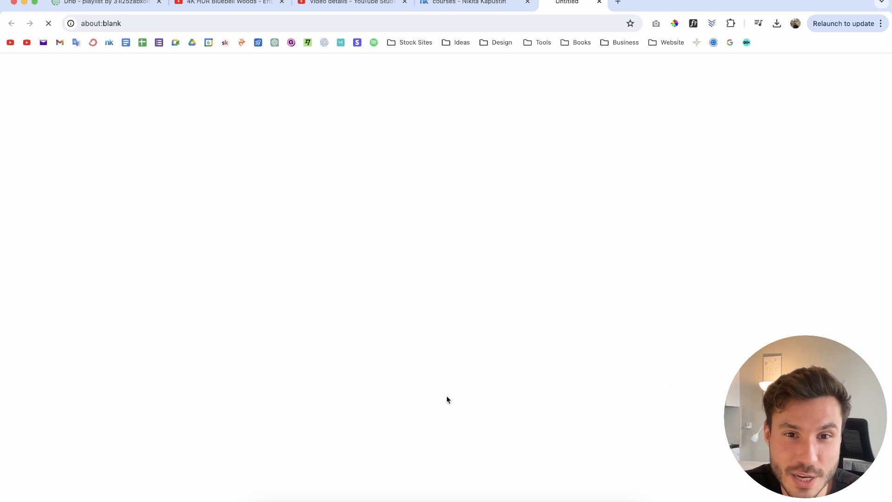
scroll(251, 314, "down", 15)
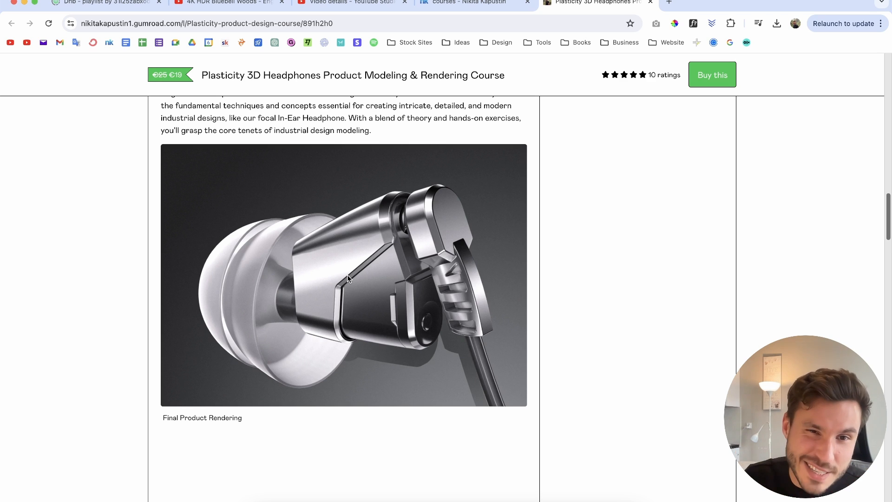
scroll(493, 180, "down", 11)
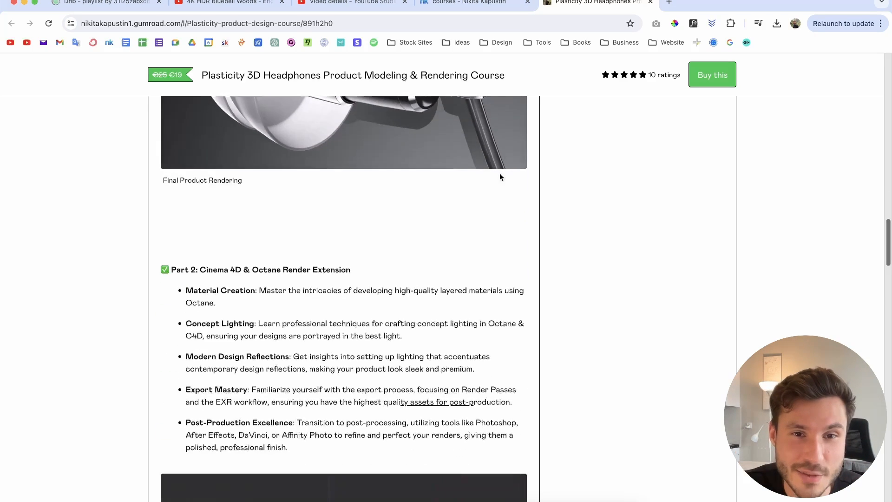
scroll(494, 181, "down", 1)
key("super+w")
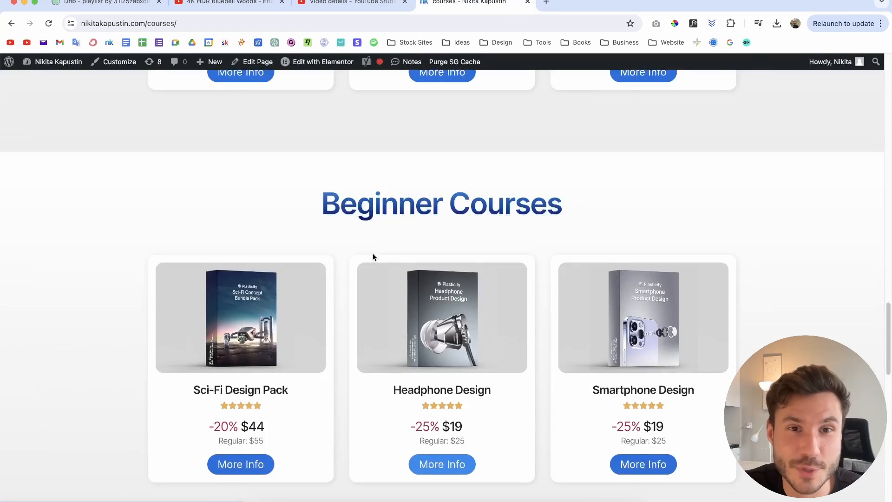
Return to the bundle deals and highlight the Beginner Super Bundle's title and discounted price
scroll(379, 255, "up", 15)
scroll(300, 266, "down", 8)
scroll(268, 249, "up", 6)
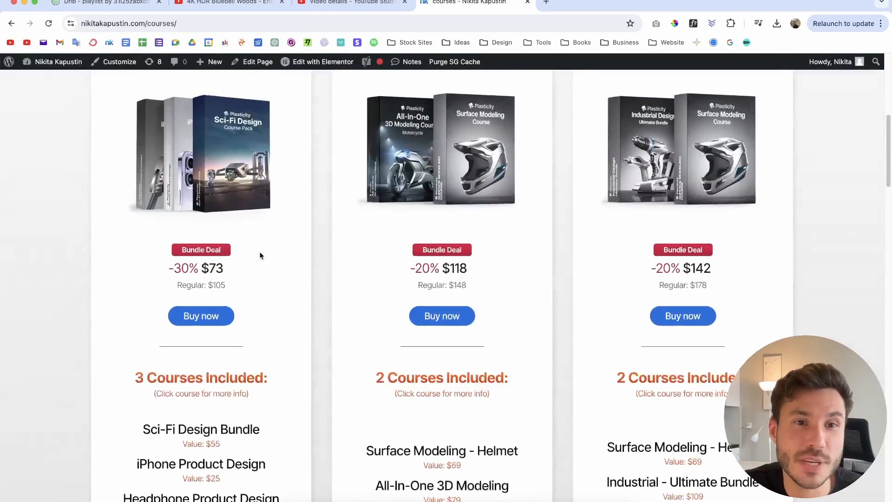
left_click_drag(156, 160, 248, 160)
left_click(253, 389)
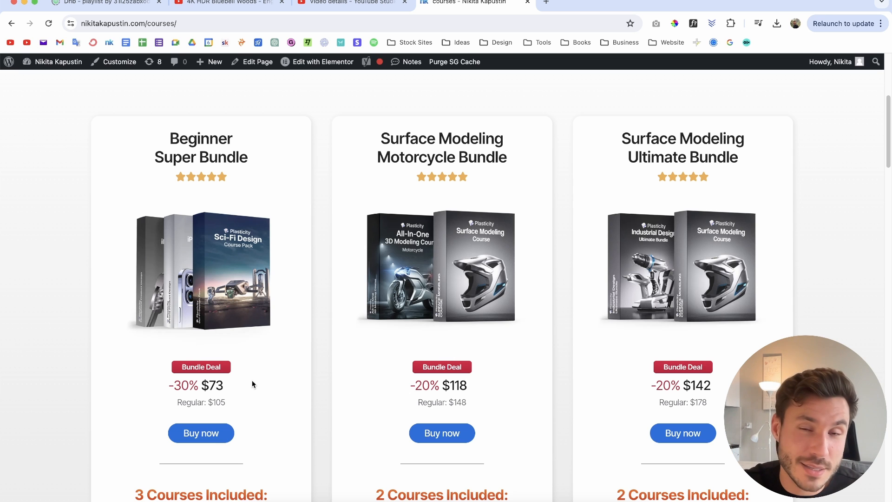
left_click_drag(154, 394, 209, 387)
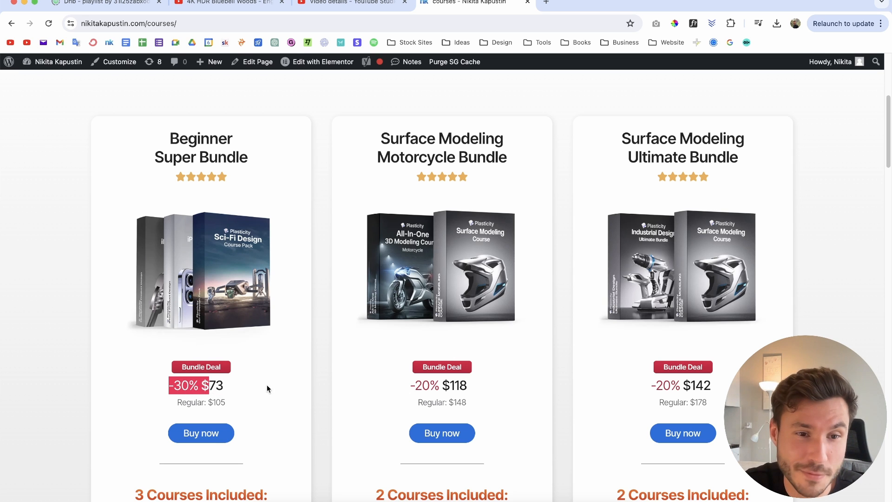
left_click(268, 388)
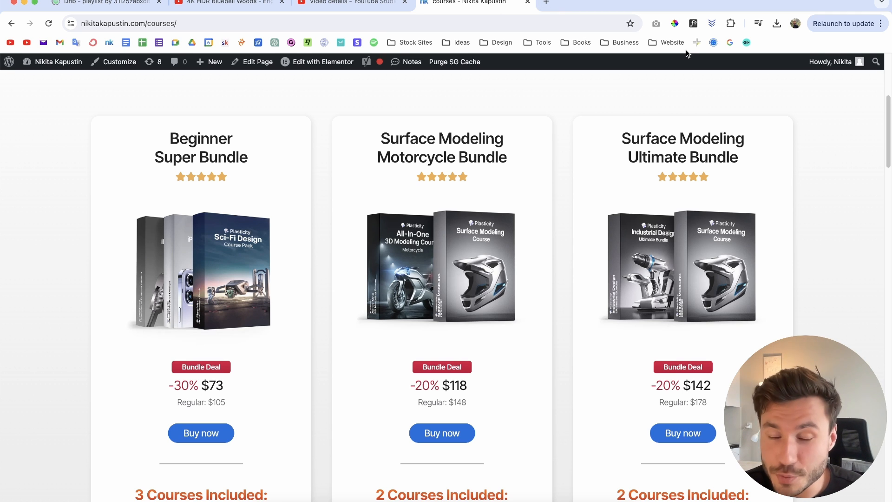
scroll(362, 319, "down", 1)
double_click(214, 357)
left_click(248, 360)
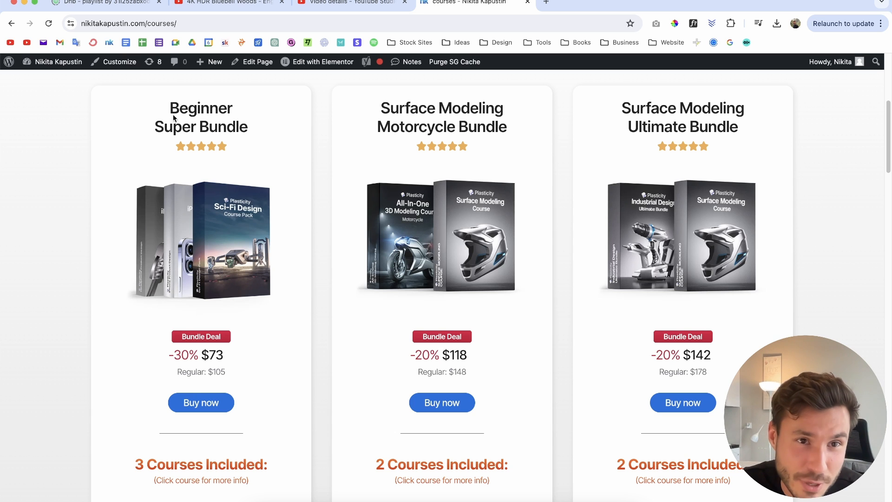
left_click_drag(169, 122, 240, 127)
left_click(251, 151)
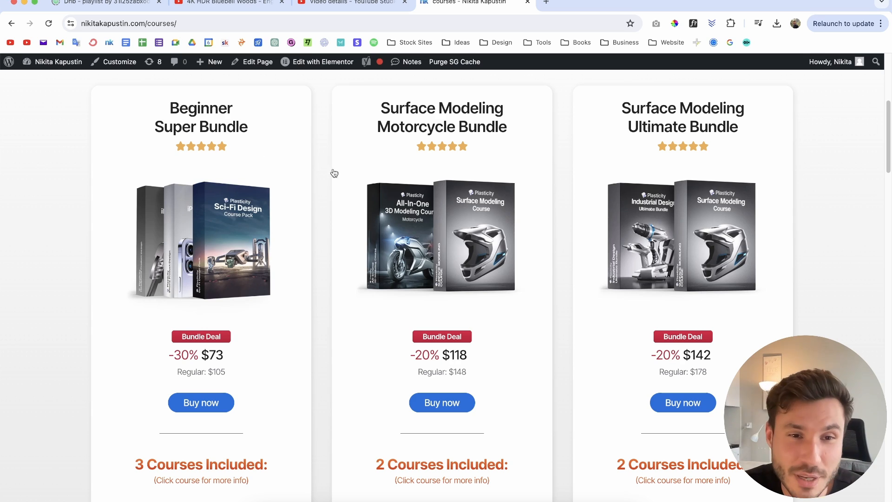
Examine the included courses and feature lists of the bundles, highlighting the first three Beginner Super Bundle benefits
scroll(323, 176, "down", 5)
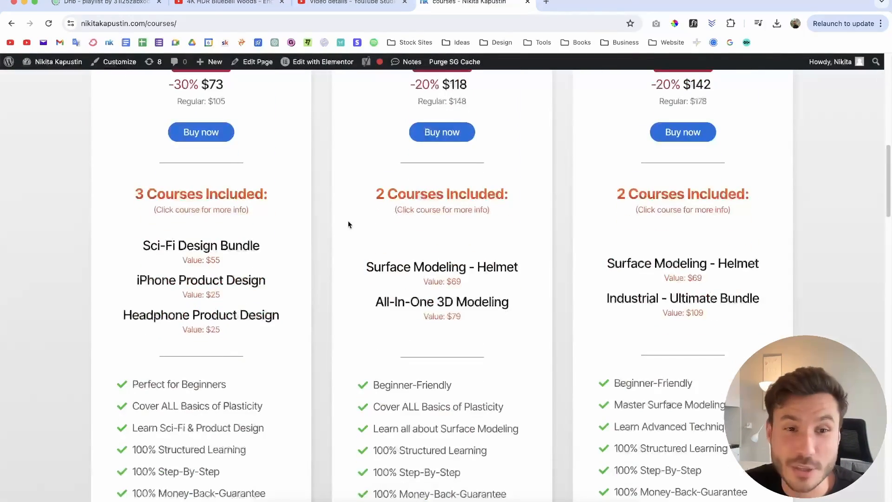
scroll(353, 226, "up", 1)
scroll(279, 223, "up", 4)
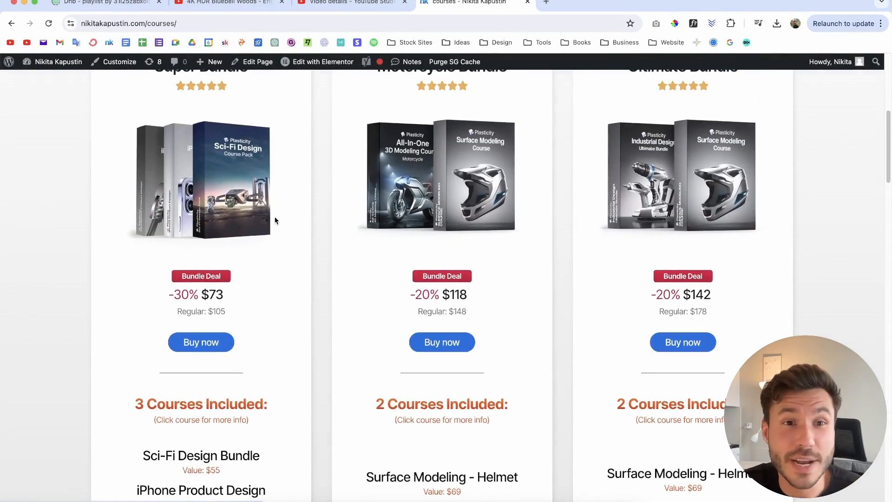
scroll(280, 190, "down", 10)
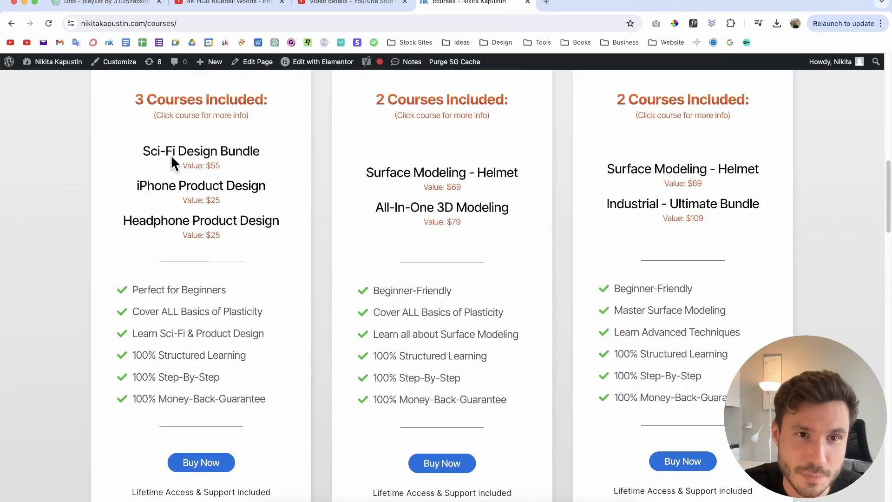
scroll(191, 159, "up", 12)
scroll(215, 186, "down", 8)
scroll(216, 200, "down", 5)
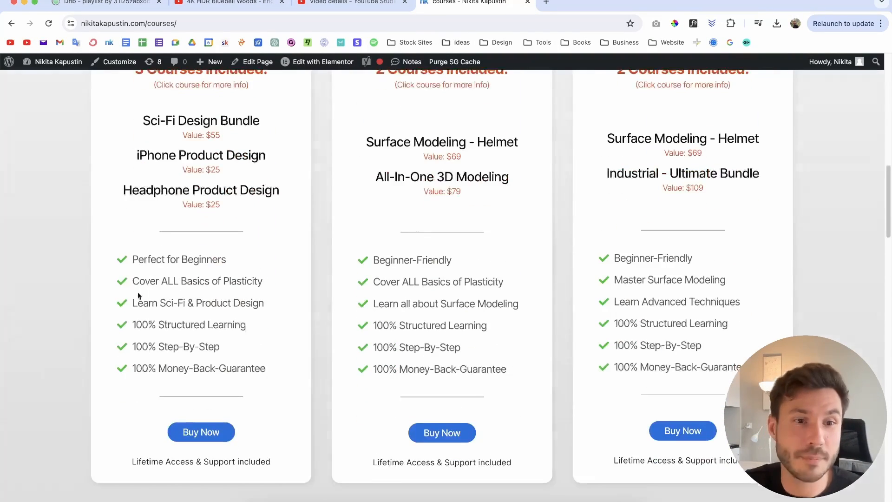
left_click_drag(129, 255, 274, 302)
scroll(288, 279, "up", 2)
left_click(294, 210)
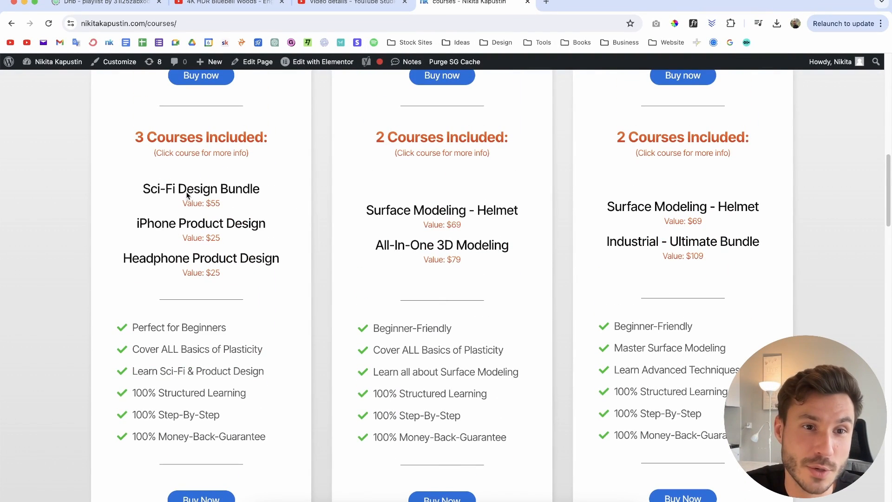
Highlight the Sci-Fi Design Bundle, iPhone Product Design and Headphone Product Design entries included in the Beginner Super Bundle
left_click_drag(147, 137, 227, 205)
left_click_drag(142, 189, 289, 187)
left_click(286, 186)
left_click_drag(123, 229, 254, 226)
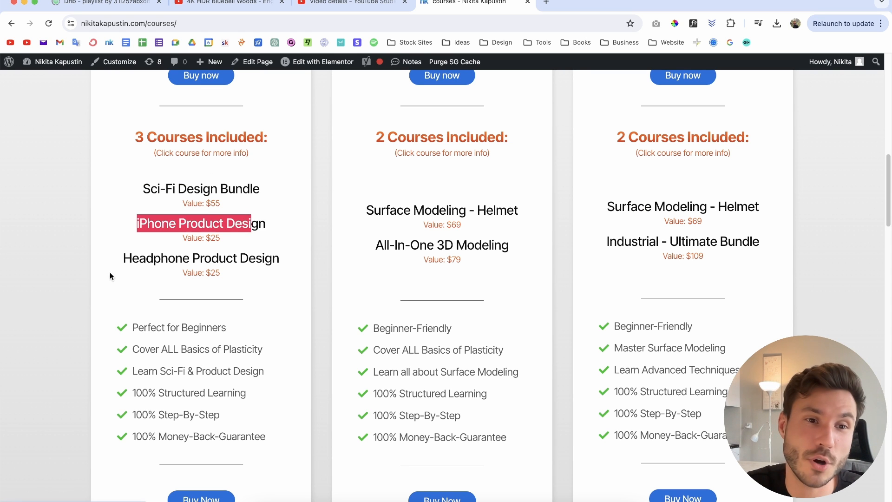
left_click_drag(120, 259, 299, 260)
left_click(301, 258)
scroll(279, 259, "up", 10)
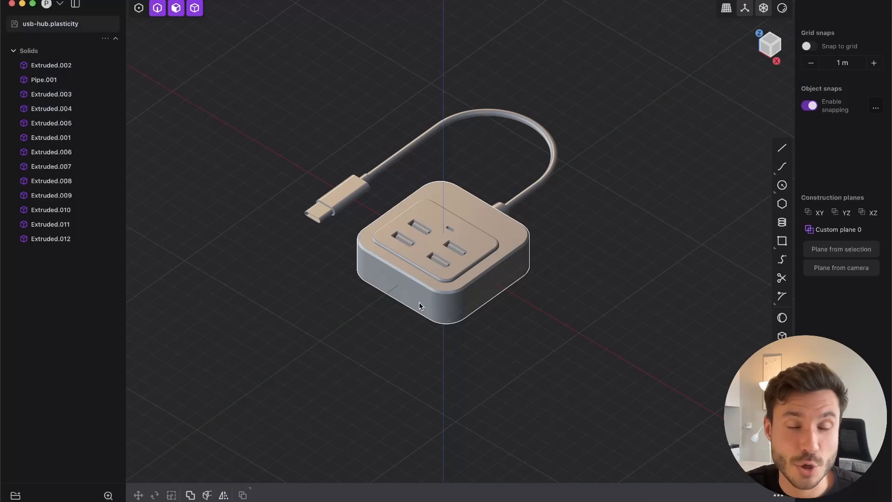